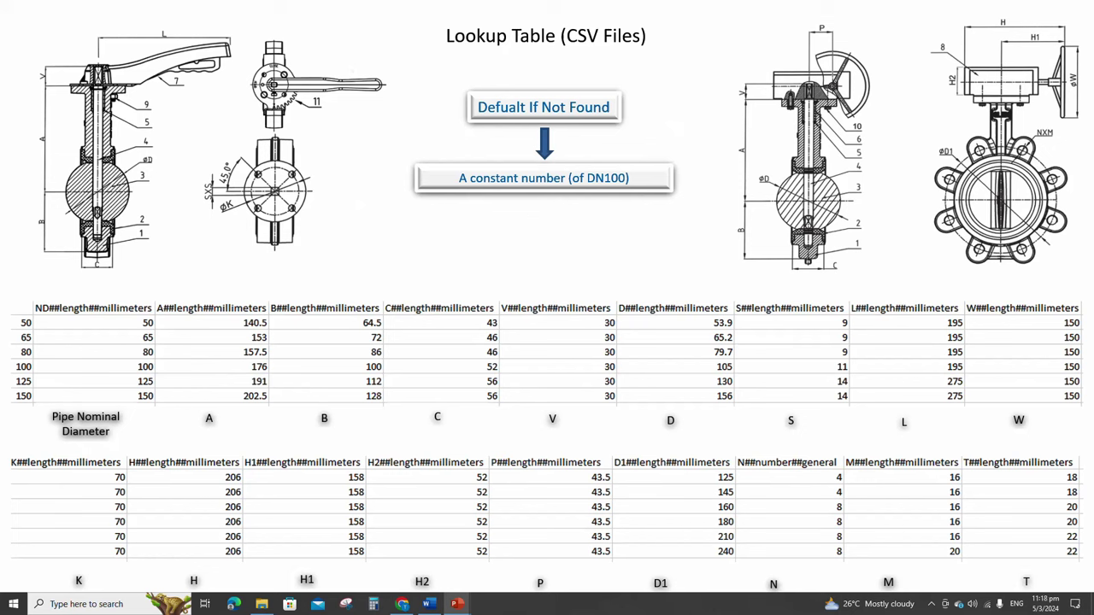
pyautogui.press('Right')
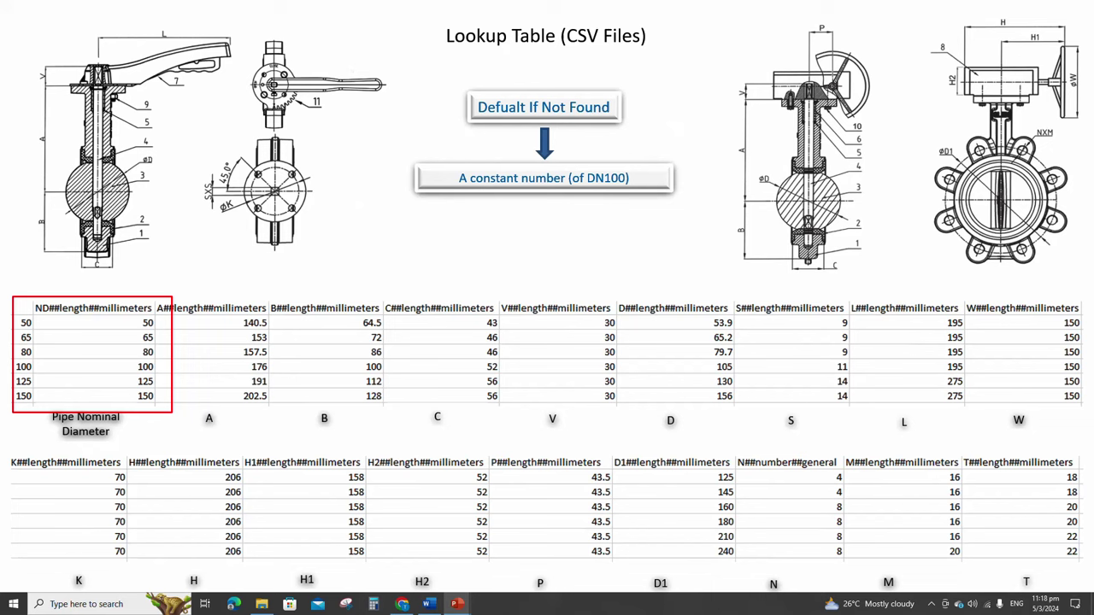
pyautogui.press('Right')
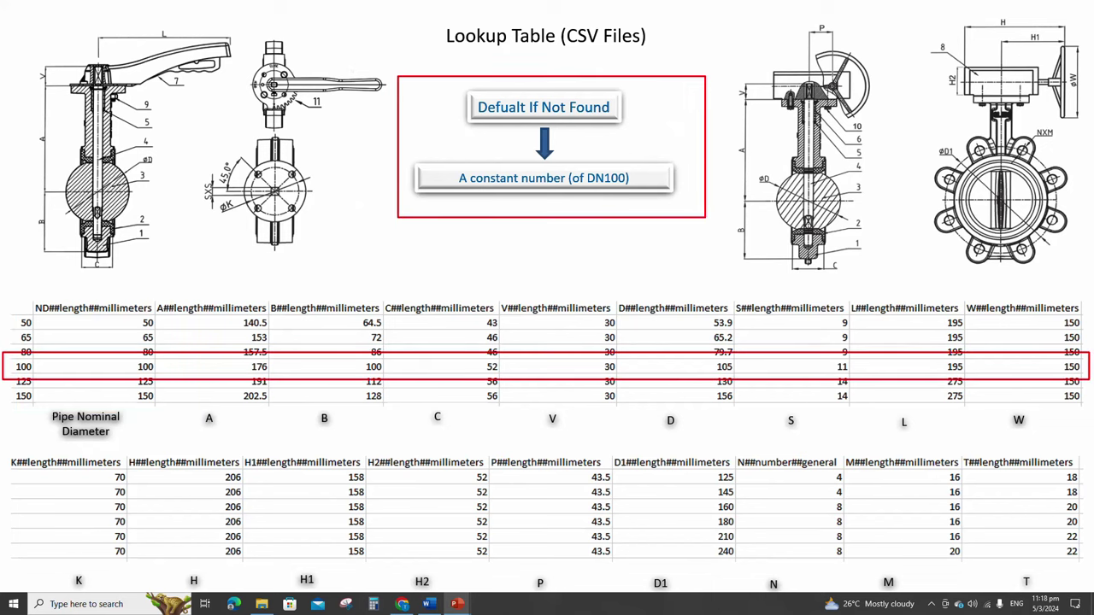
pyautogui.press('Right')
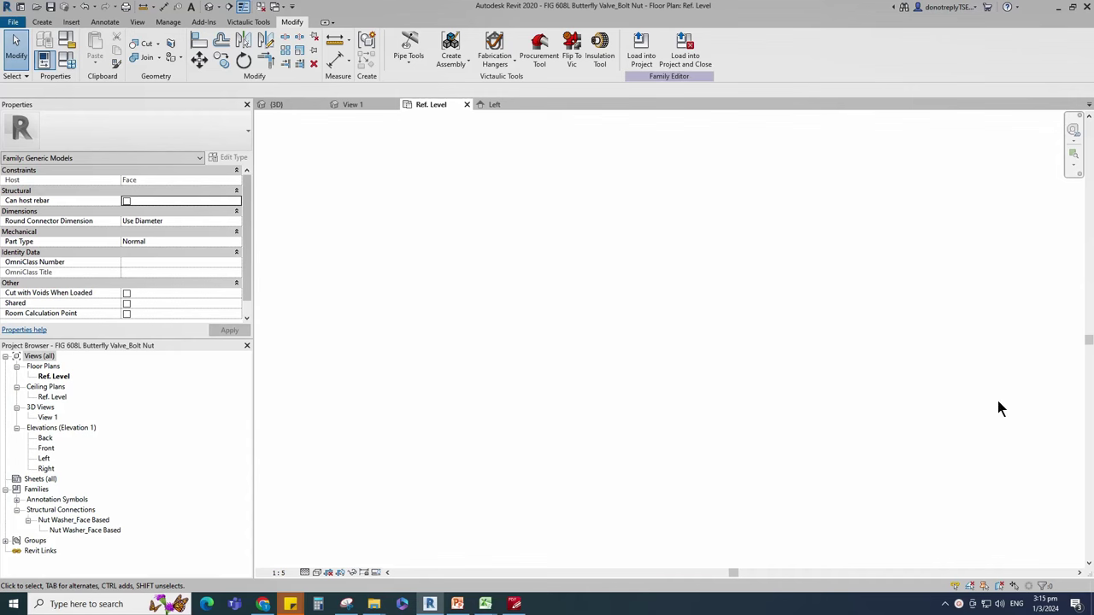
# Step: Create a new family from the Metric Generic Model face based template
pyautogui.click(13, 22)
pyautogui.moveTo(72, 68)
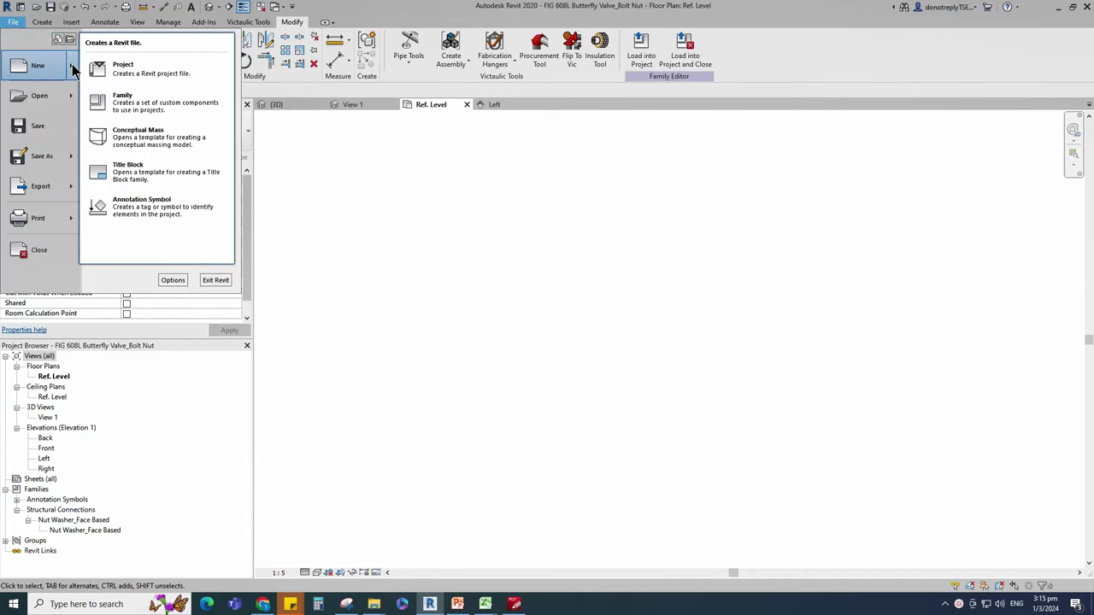
pyautogui.click(123, 98)
pyautogui.scroll(-8, 330, 344)
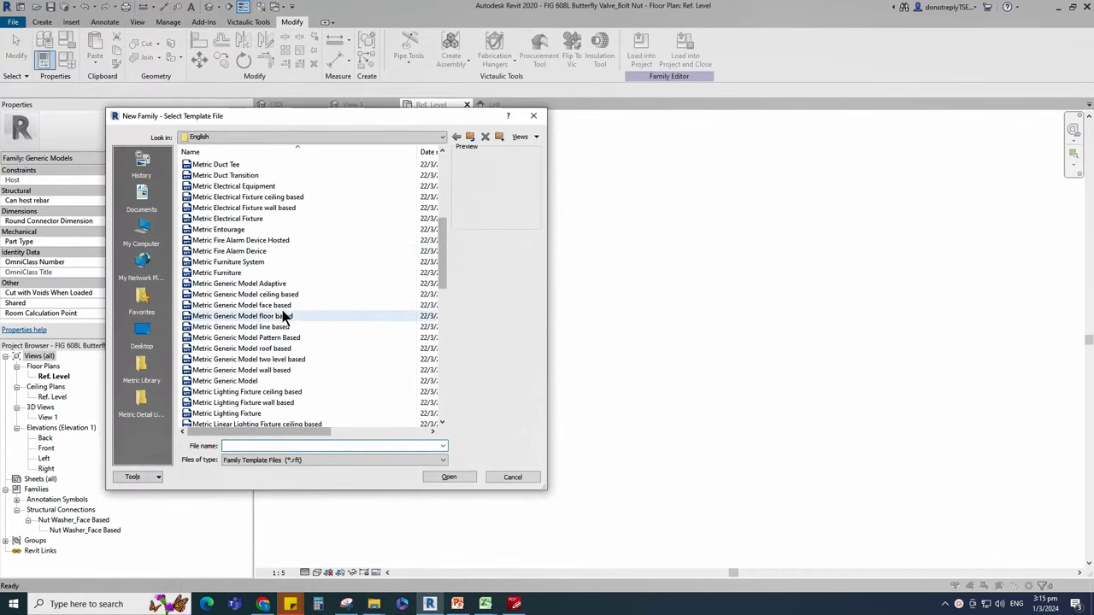
pyautogui.click(283, 306)
pyautogui.click(448, 477)
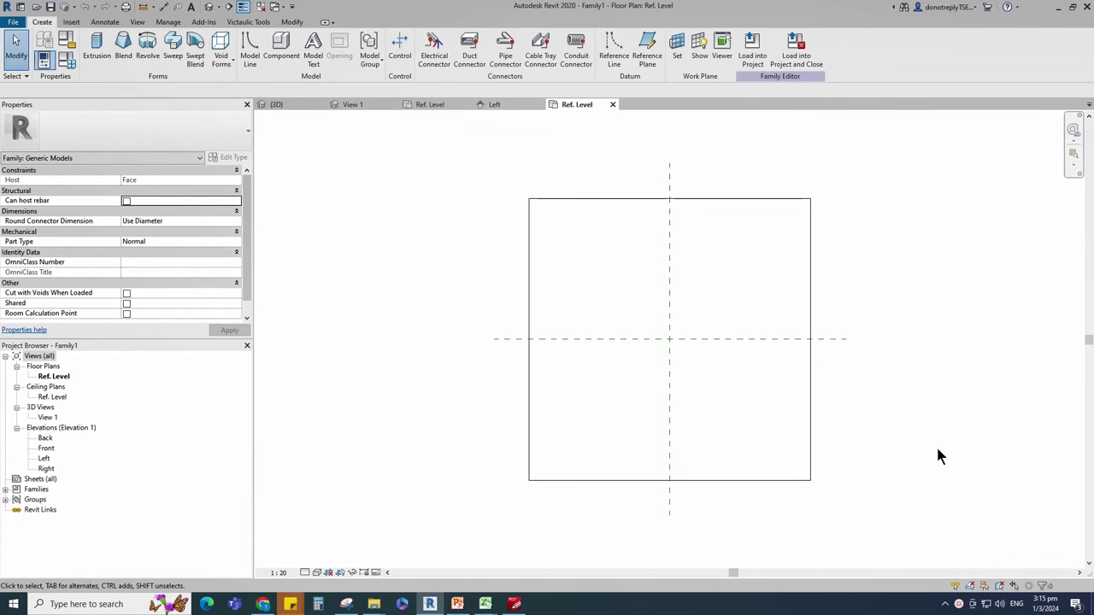
# Step: Draw a vertical reference plane offset 16 mm to the left of the Center (Left/Right) plane
pyautogui.click(671, 376)
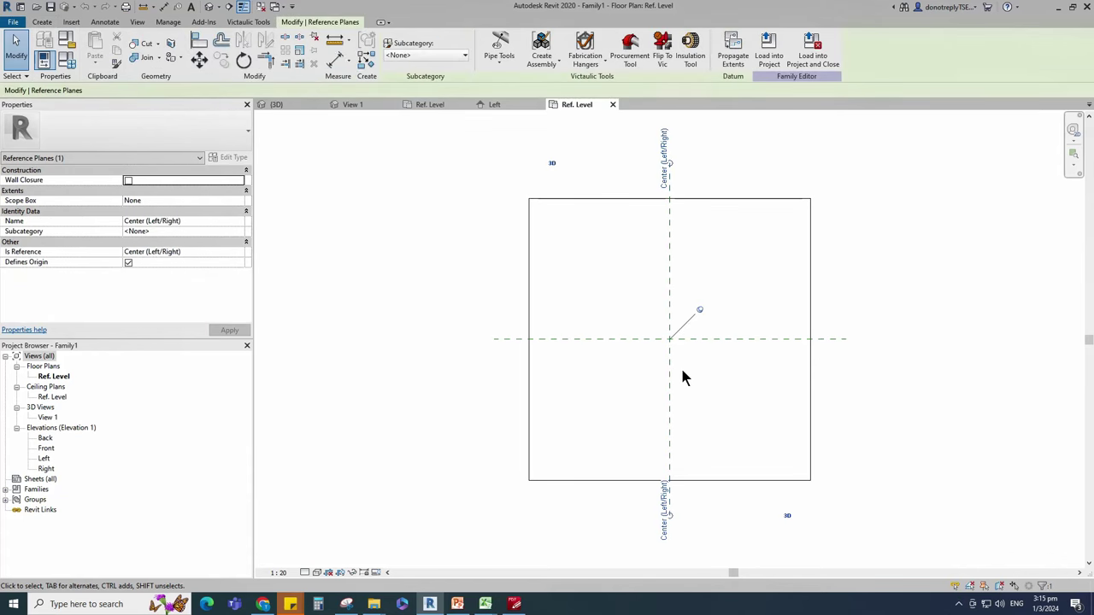
pyautogui.click(366, 60)
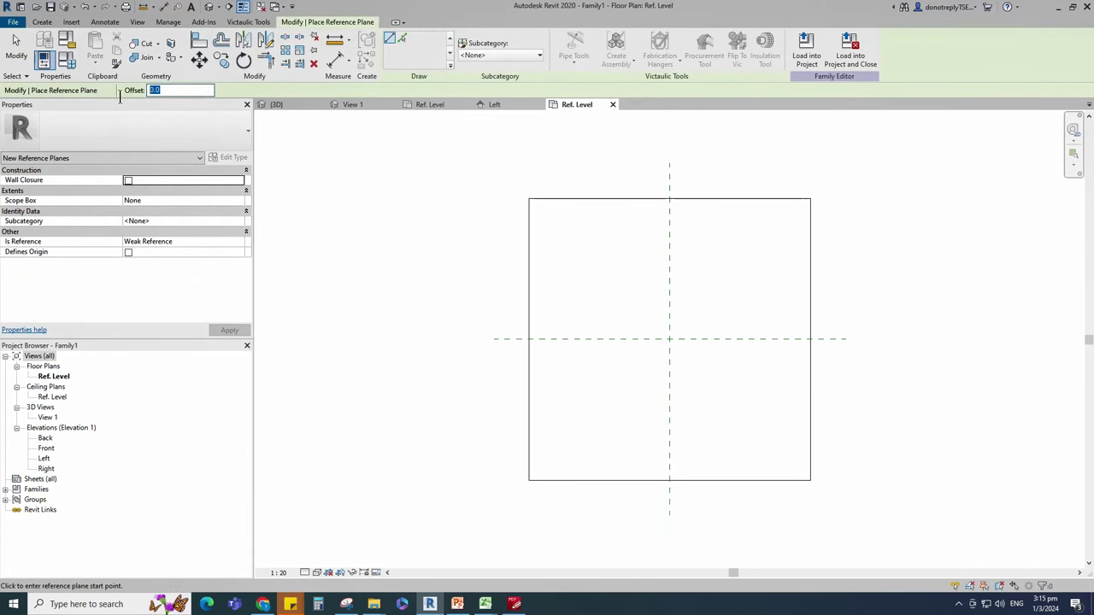
pyautogui.click(671, 458)
pyautogui.scroll(2, 670, 283)
pyautogui.click(669, 245)
pyautogui.press('Escape')
pyautogui.press('Escape')
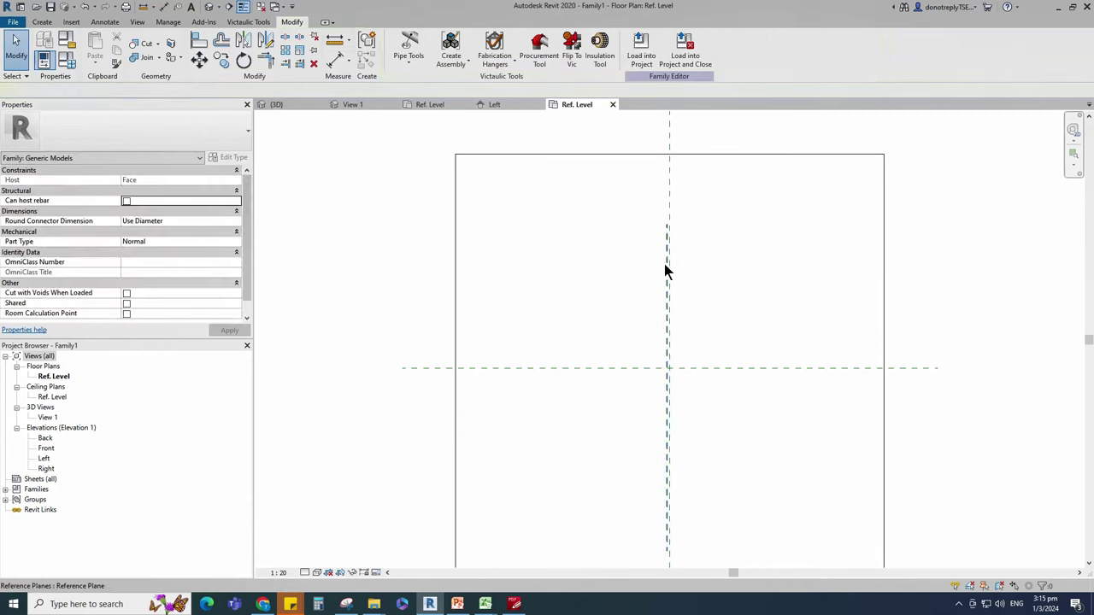
# Step: Mirror the new vertical reference plane about the Center (Left/Right) plane
pyautogui.click(666, 264)
pyautogui.click(242, 42)
pyautogui.click(671, 224)
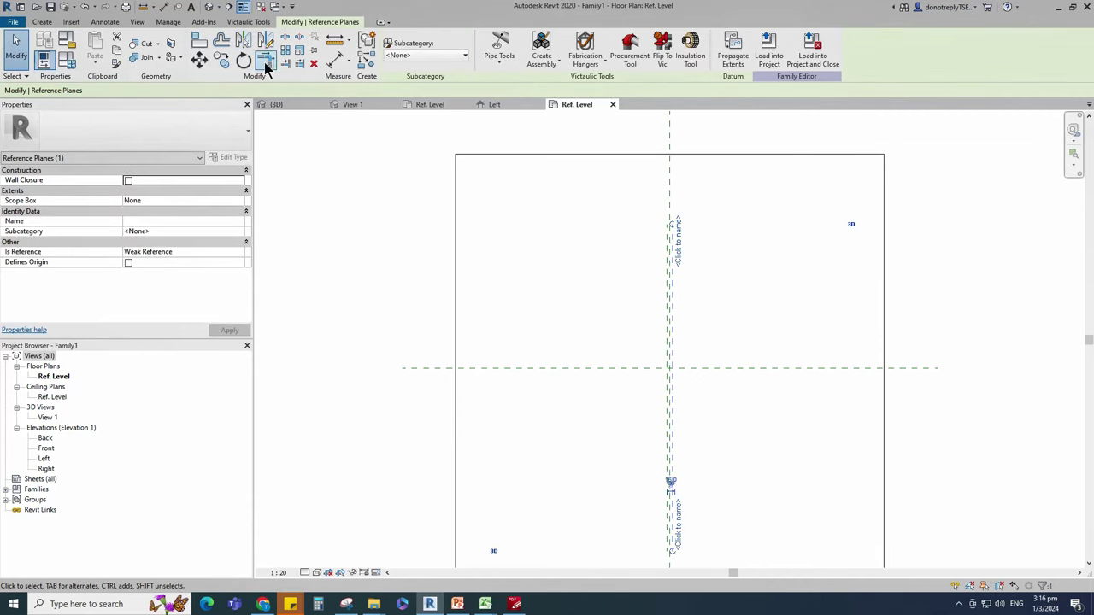
# Step: Add a chained aligned dimension across the two offset vertical reference planes and the centre plane
pyautogui.click(336, 62)
pyautogui.scroll(4, 651, 243)
pyautogui.click(675, 229)
pyautogui.click(683, 219)
pyautogui.click(691, 217)
pyautogui.scroll(-1, 710, 219)
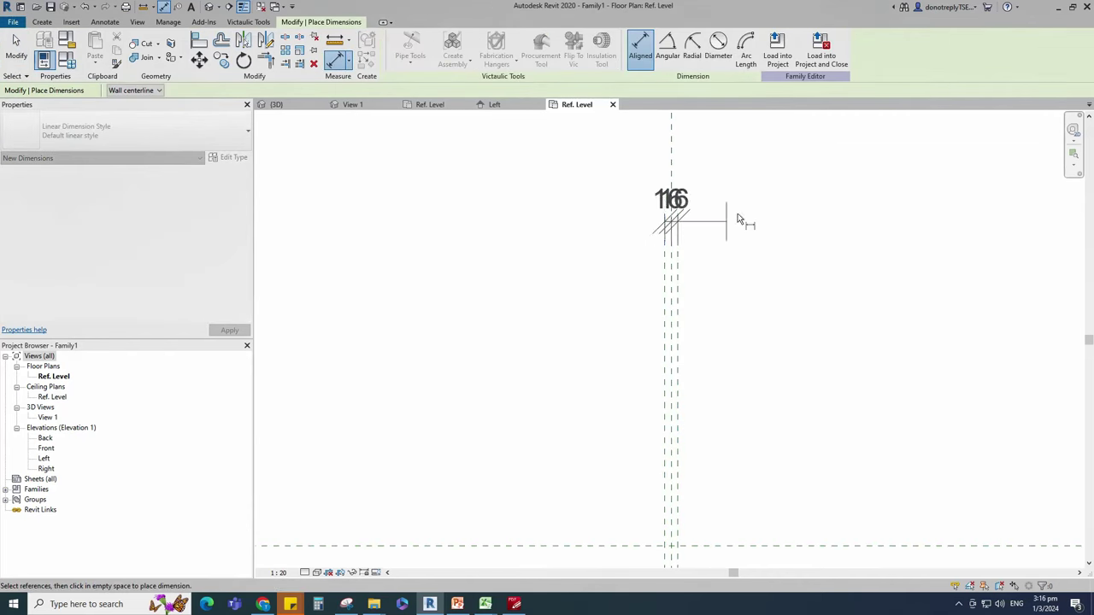
pyautogui.click(738, 204)
pyautogui.press('Escape')
pyautogui.press('Escape')
# Step: Label the chained dimension with a new family parameter named M
pyautogui.click(680, 197)
pyautogui.scroll(-1, 470, 221)
pyautogui.click(506, 49)
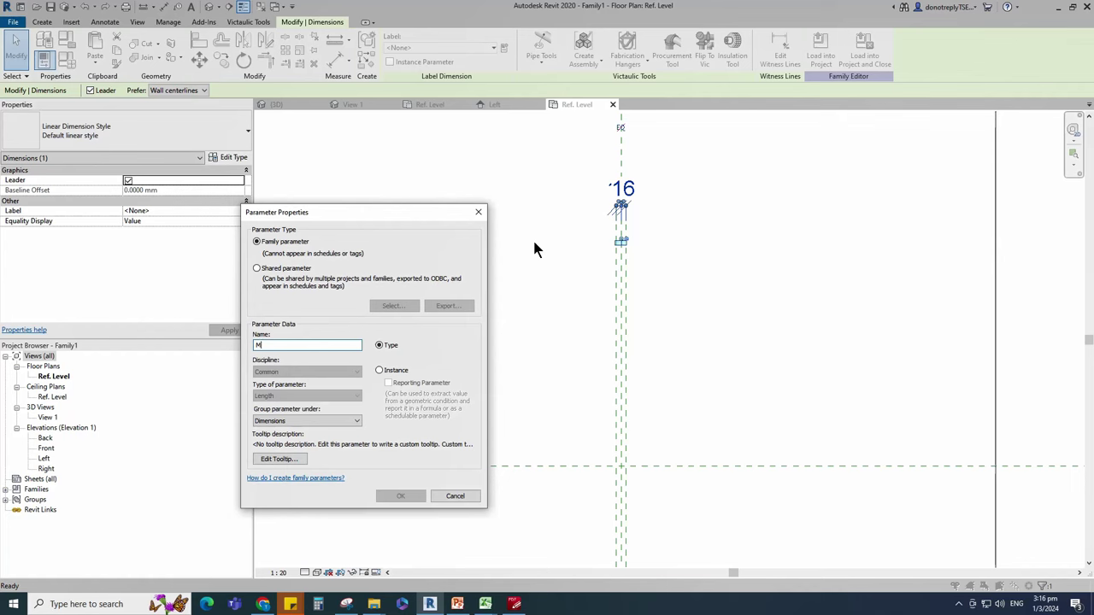
pyautogui.click(405, 496)
pyautogui.click(476, 350)
# Step: Draw a horizontal reference plane offset 90 mm below the Center (Front/Back) plane
pyautogui.scroll(-2, 477, 346)
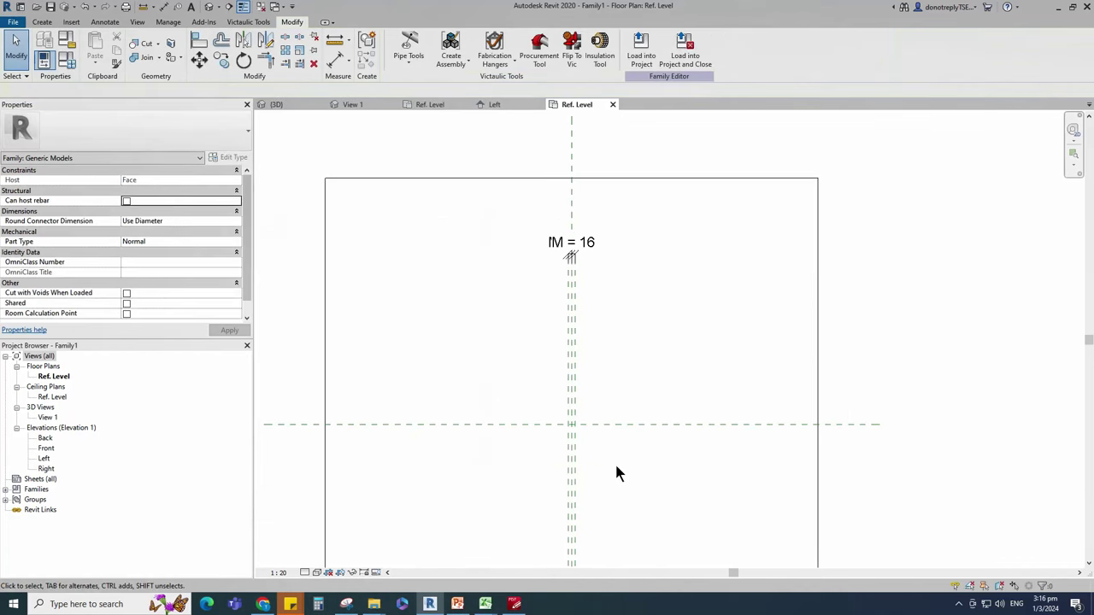
pyautogui.scroll(-1, 641, 436)
pyautogui.click(656, 403)
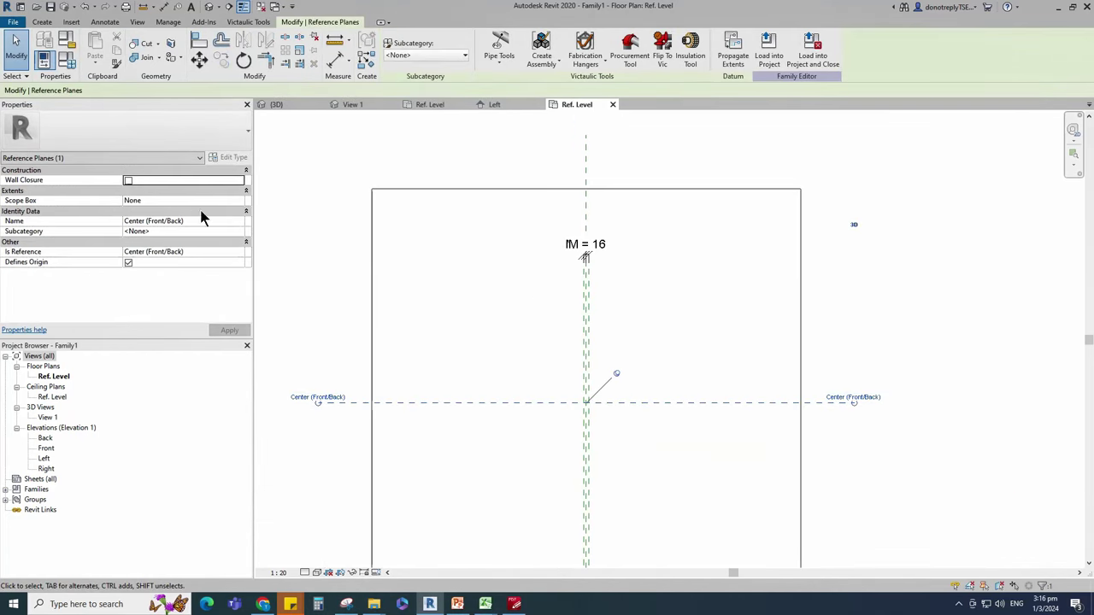
pyautogui.click(368, 63)
pyautogui.write('90')
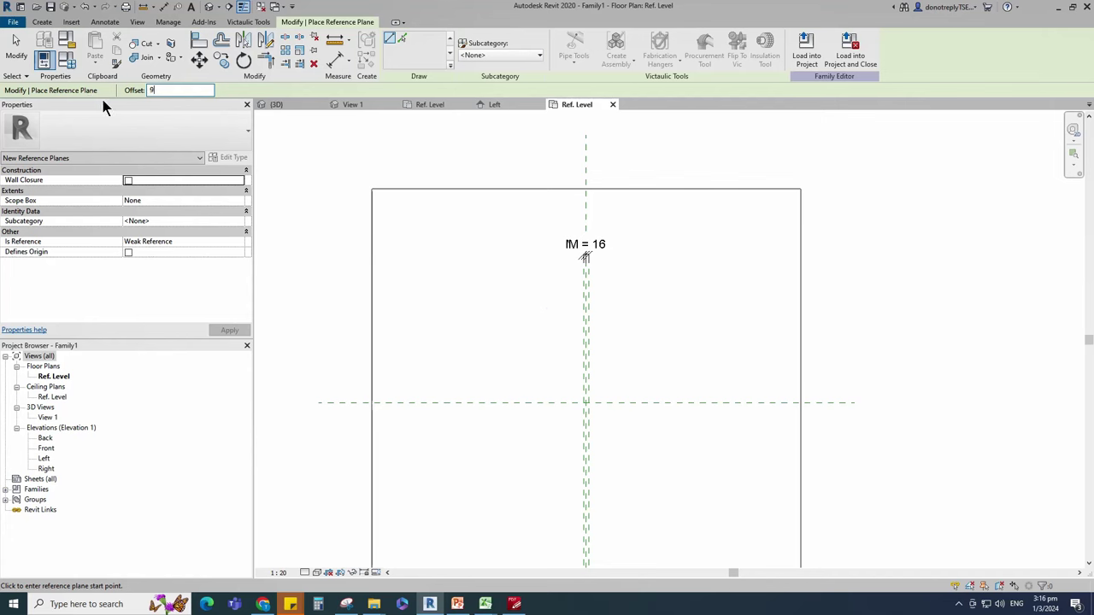
pyautogui.click(652, 403)
# Step: Add an aligned dimension between the Center (Front/Back) plane and the horizontal reference plane below it
pyautogui.click(336, 62)
pyautogui.scroll(1, 650, 406)
pyautogui.click(645, 402)
pyautogui.click(641, 422)
pyautogui.click(700, 431)
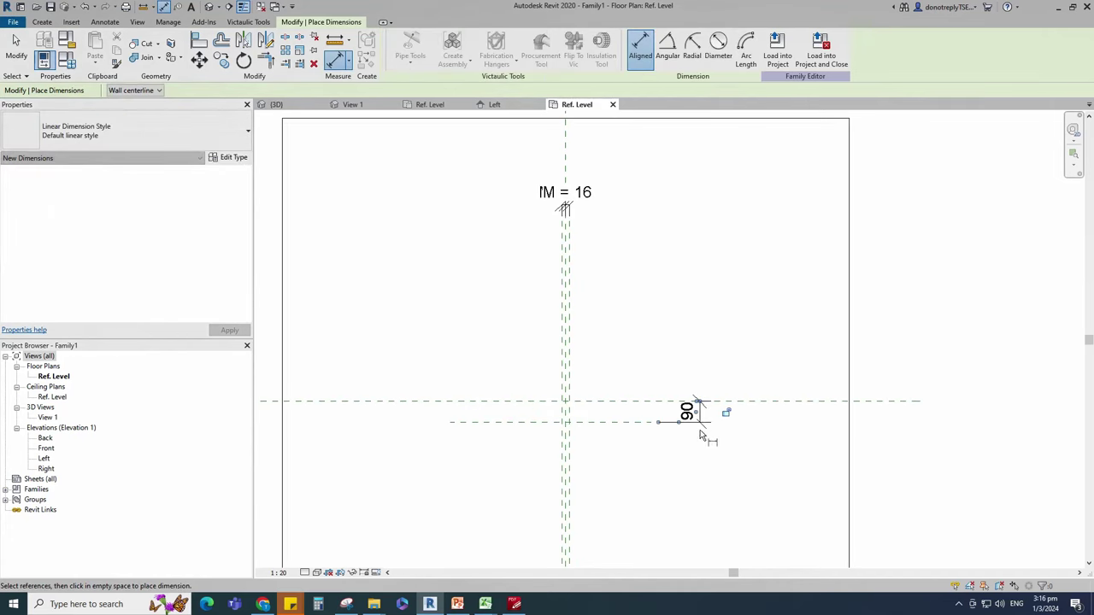
pyautogui.press('Escape')
pyautogui.press('Escape')
# Step: Label the dimension between the horizontal planes with a new instance parameter named D1R
pyautogui.click(701, 422)
pyautogui.click(503, 49)
pyautogui.click(300, 346)
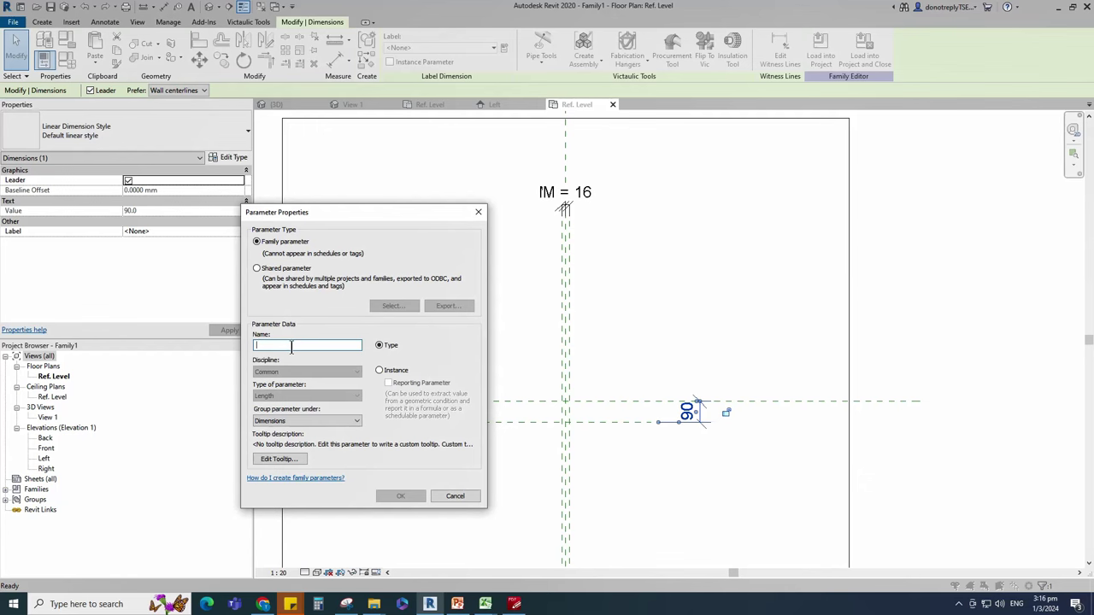
pyautogui.write('DIR')
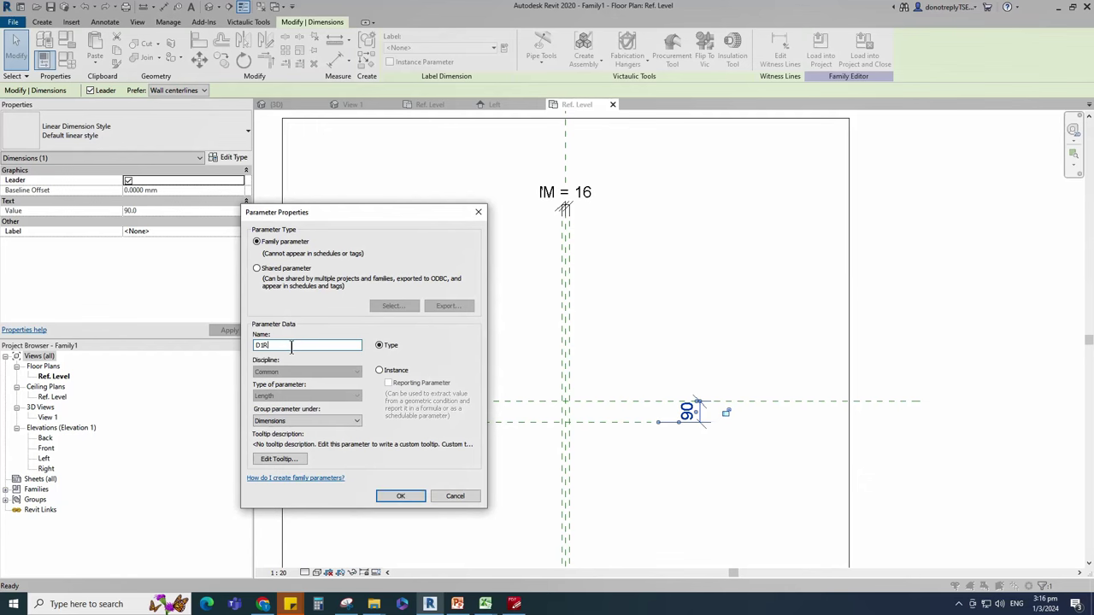
pyautogui.click(381, 372)
pyautogui.click(395, 497)
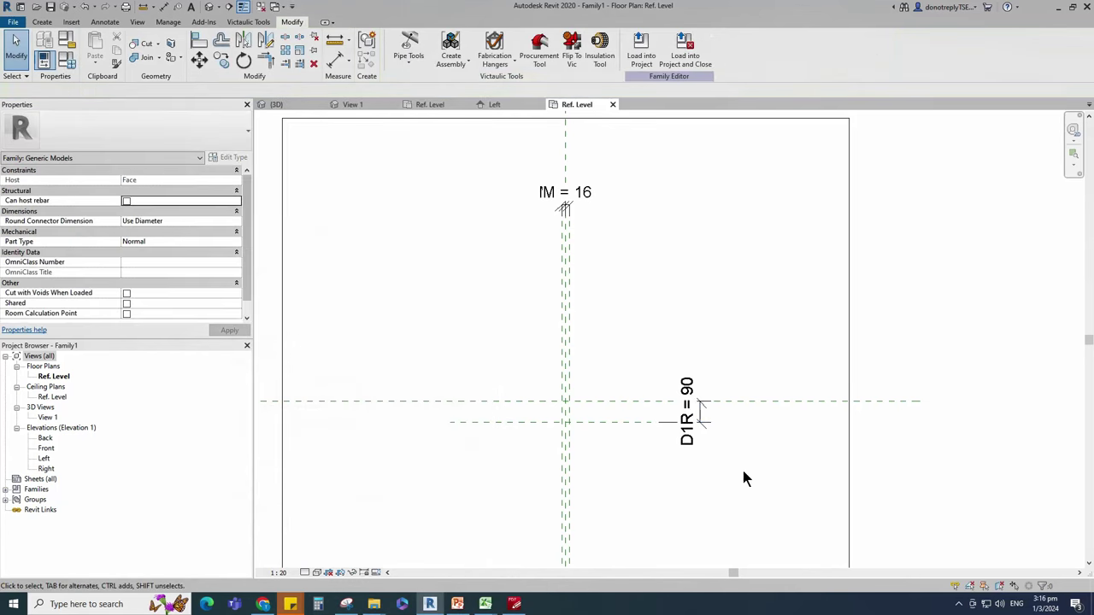
# Step: Start an extrusion and sketch a rectangle between the outer vertical and the two horizontal reference planes, with its edges locked to them
pyautogui.scroll(-1, 741, 466)
pyautogui.scroll(3, 598, 466)
pyautogui.click(41, 21)
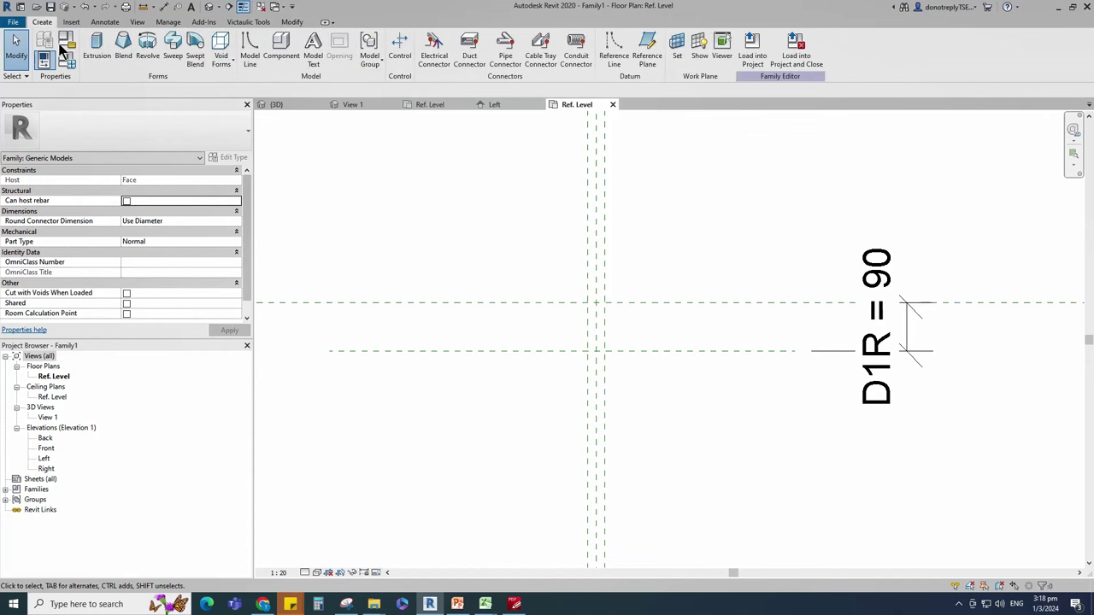
pyautogui.click(83, 51)
pyautogui.click(427, 40)
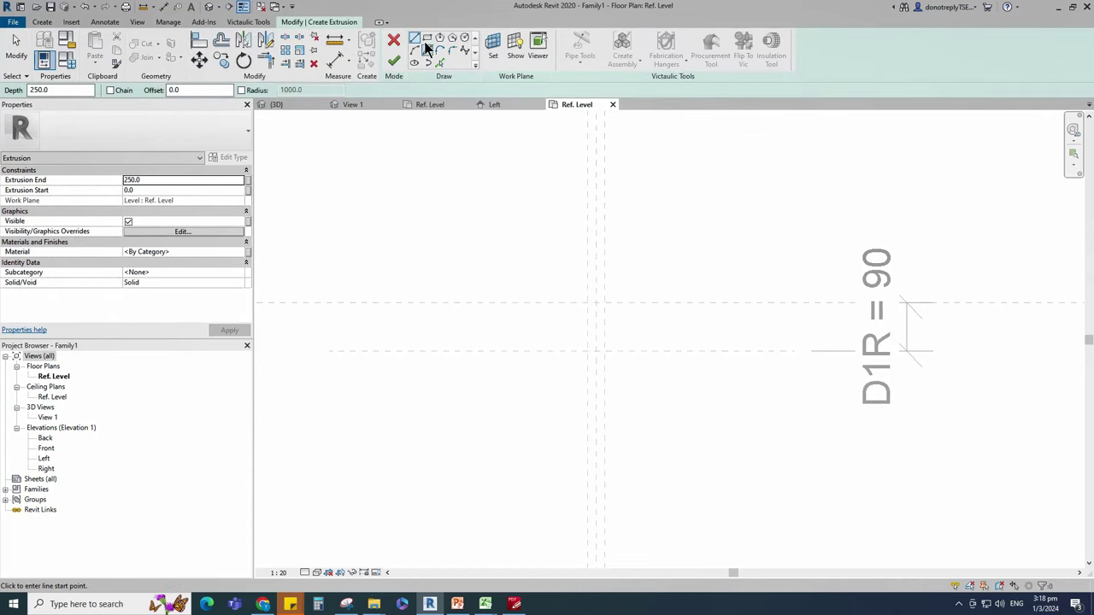
pyautogui.scroll(2, 572, 314)
pyautogui.click(595, 296)
pyautogui.click(621, 369)
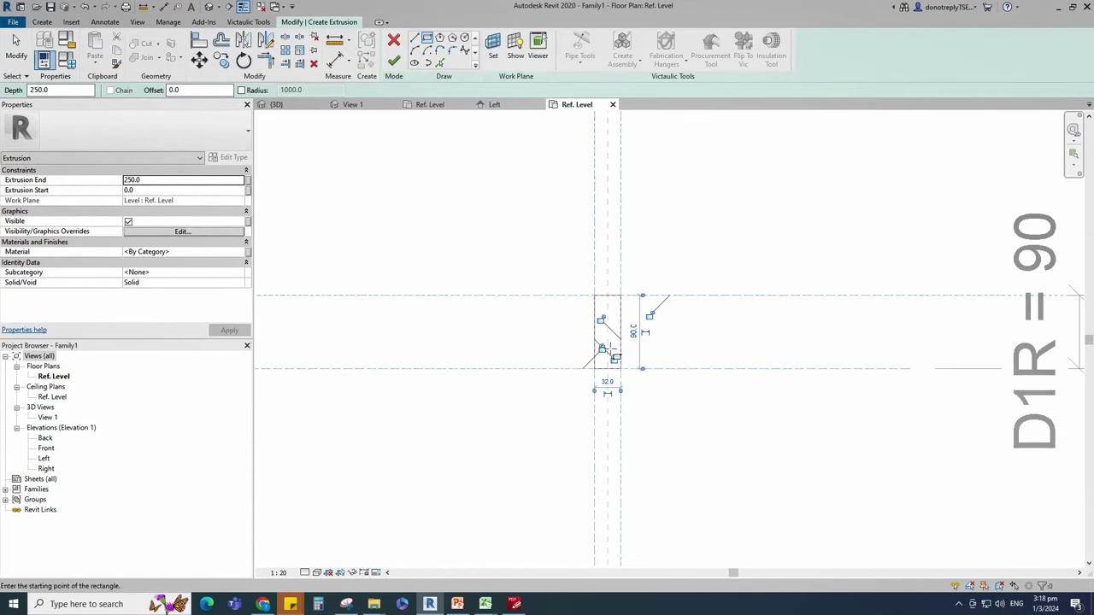
pyautogui.scroll(2, 647, 314)
pyautogui.press('Escape')
pyautogui.press('Escape')
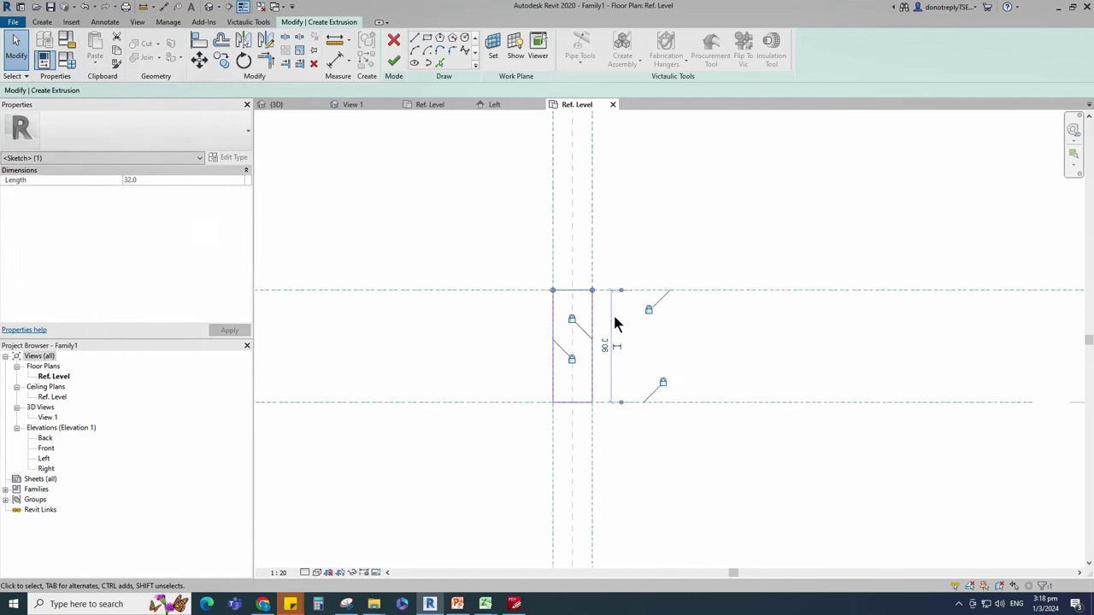
# Step: Replace the rectangle's upper edge with a semicircular arc joining its two long sides
pyautogui.click(418, 51)
pyautogui.click(553, 290)
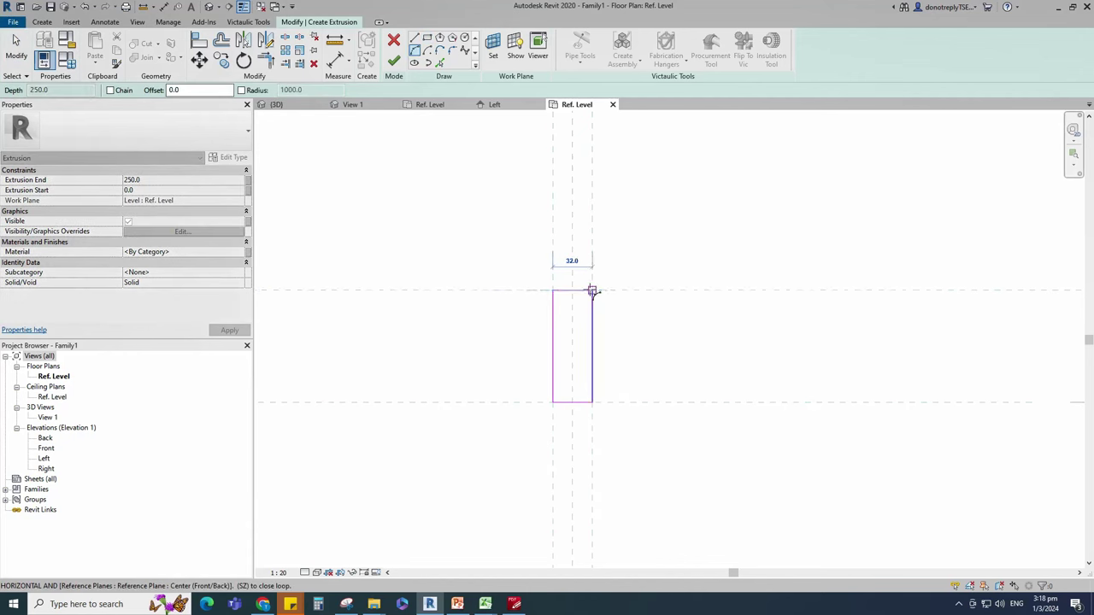
pyautogui.click(592, 291)
pyautogui.click(586, 272)
pyautogui.scroll(1, 617, 308)
pyautogui.press('Escape')
pyautogui.scroll(1, 613, 325)
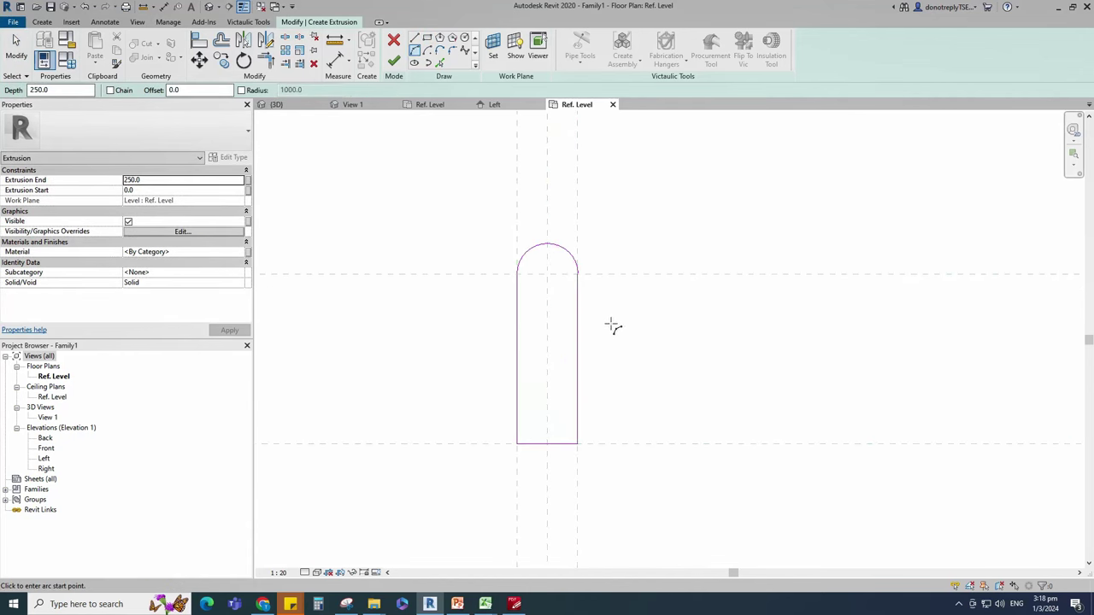
pyautogui.press('Escape')
# Step: Make the arc's radius dimension permanent and label it with parameter M
pyautogui.scroll(1, 562, 279)
pyautogui.click(519, 261)
pyautogui.scroll(-1, 536, 287)
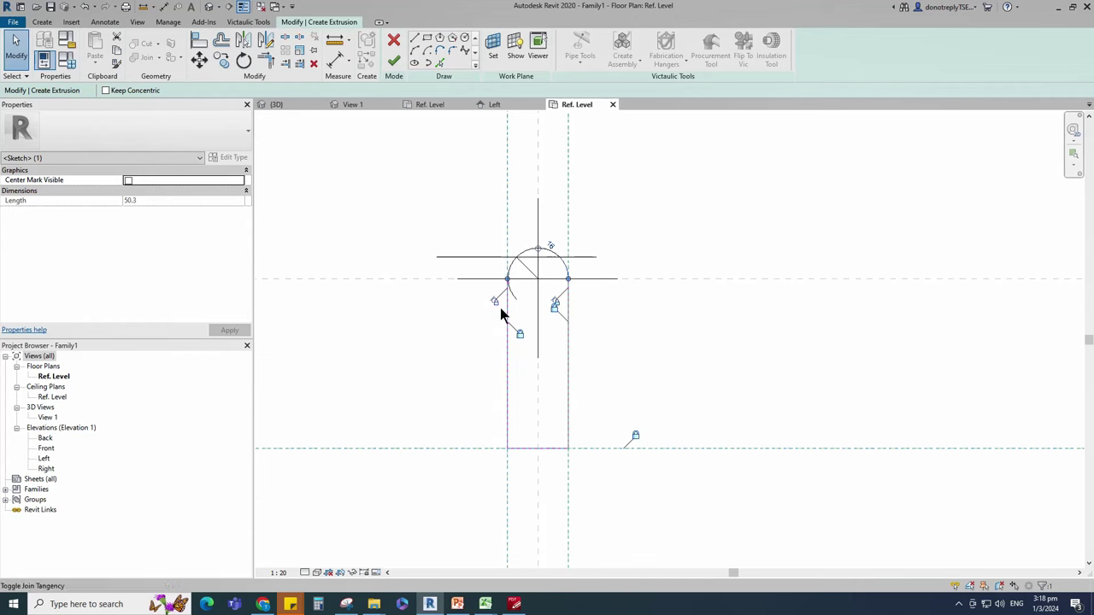
pyautogui.click(525, 265)
pyautogui.click(242, 221)
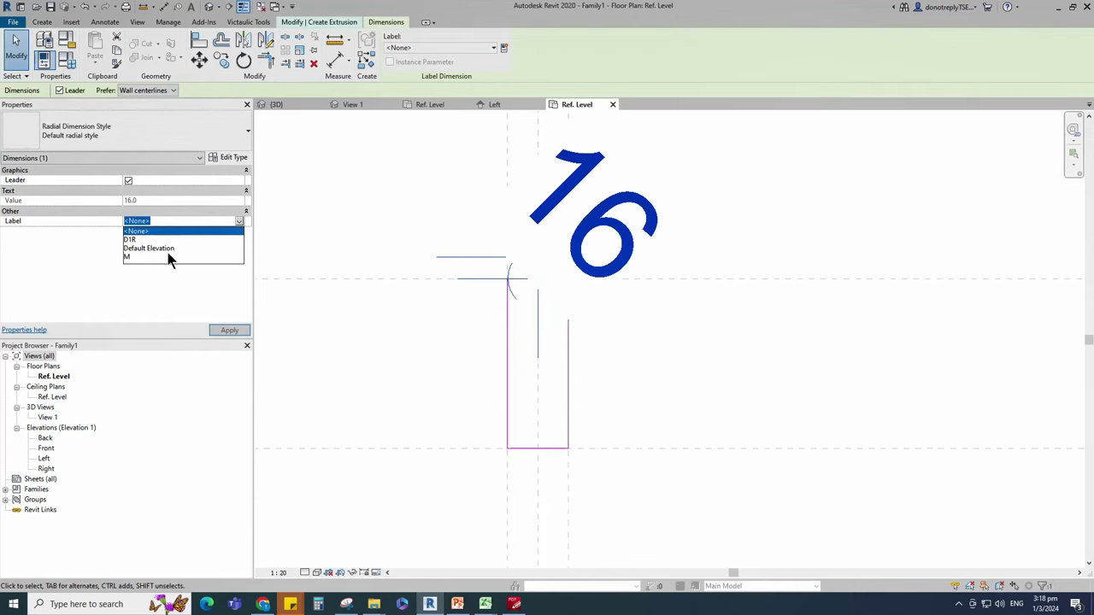
pyautogui.click(168, 257)
pyautogui.click(587, 356)
# Step: Set the Ref. Level view scale to 1:1
pyautogui.click(278, 572)
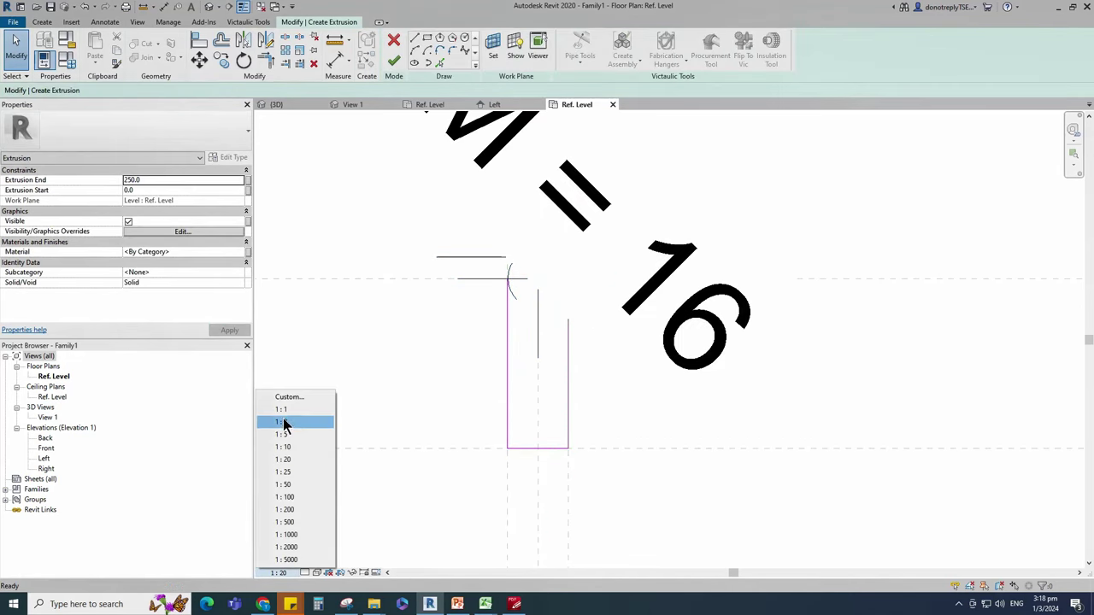
pyautogui.click(290, 419)
pyautogui.scroll(2, 551, 301)
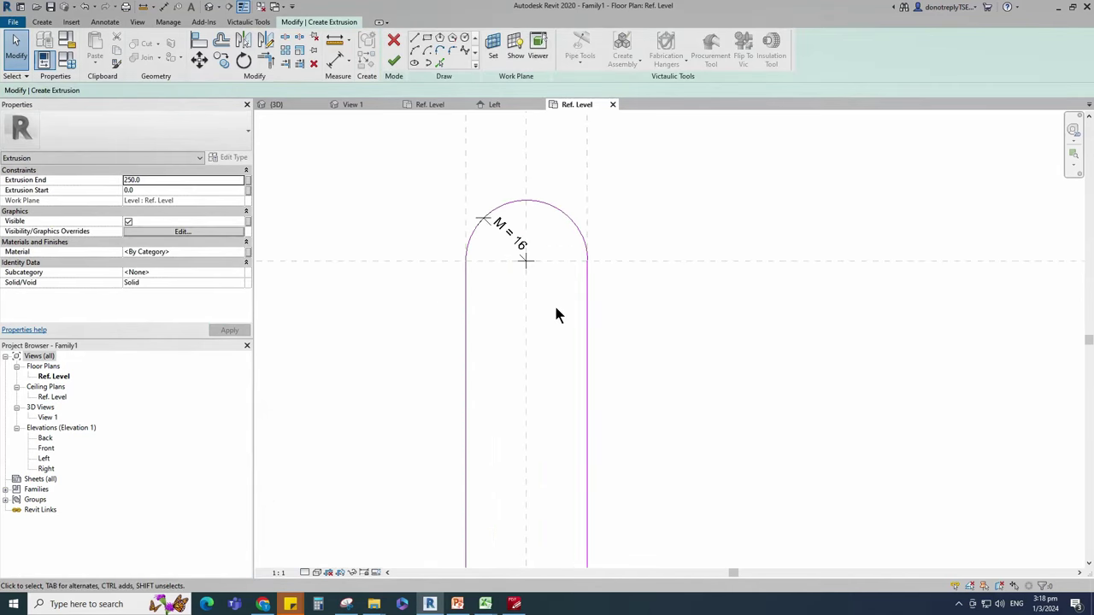
# Step: Sketch a circle with a radius of about 8 mm concentric with the arc
pyautogui.click(464, 38)
pyautogui.click(525, 261)
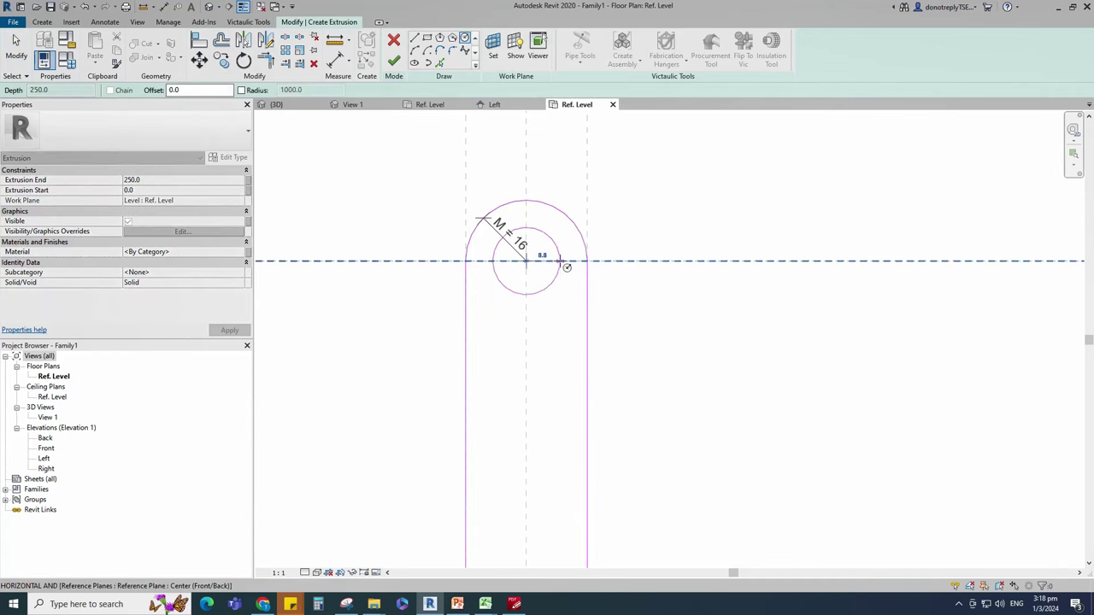
pyautogui.click(560, 262)
pyautogui.scroll(1, 568, 291)
pyautogui.press('Escape')
pyautogui.press('Escape')
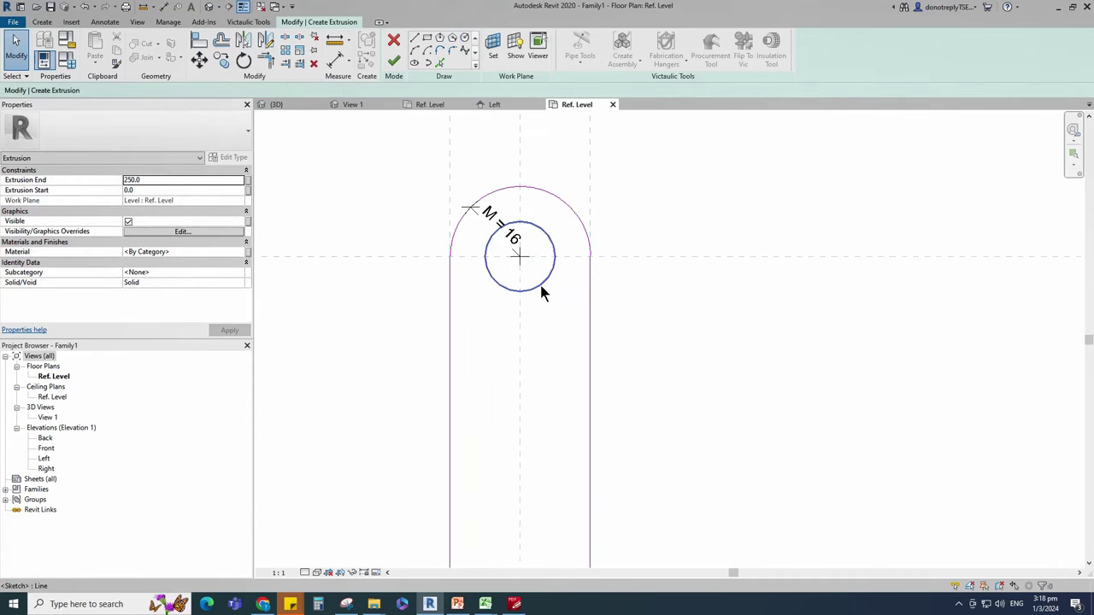
# Step: Show the circle's center mark, then align and lock its centre to the vertical and horizontal centre planes
pyautogui.click(541, 287)
pyautogui.scroll(-1, 607, 283)
pyautogui.click(129, 179)
pyautogui.click(199, 40)
pyautogui.click(532, 140)
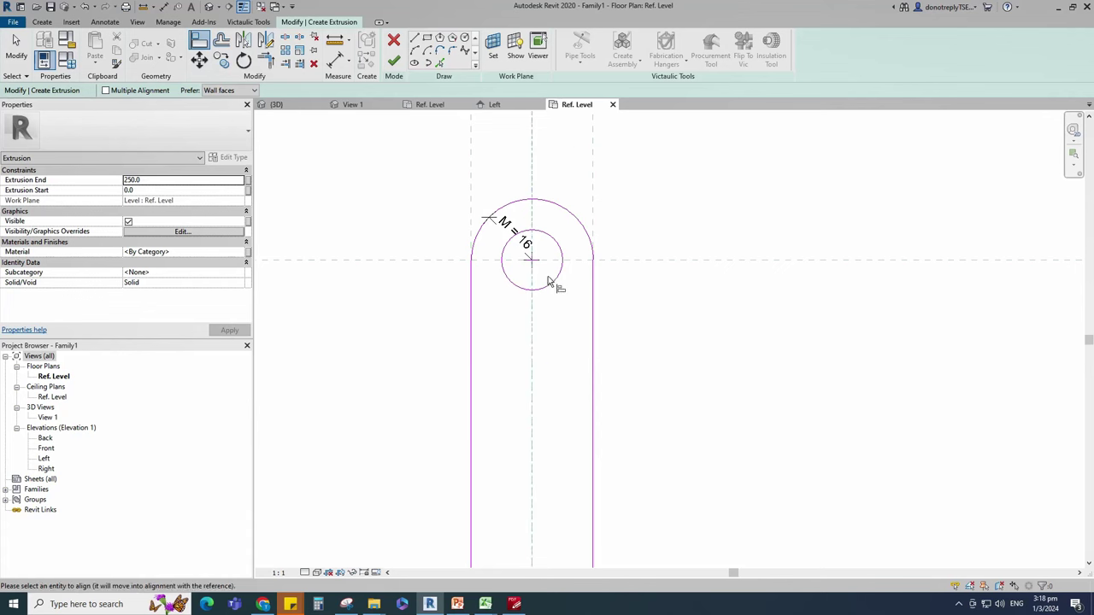
pyautogui.click(532, 260)
pyautogui.click(551, 359)
pyautogui.click(634, 261)
pyautogui.click(533, 259)
pyautogui.click(647, 281)
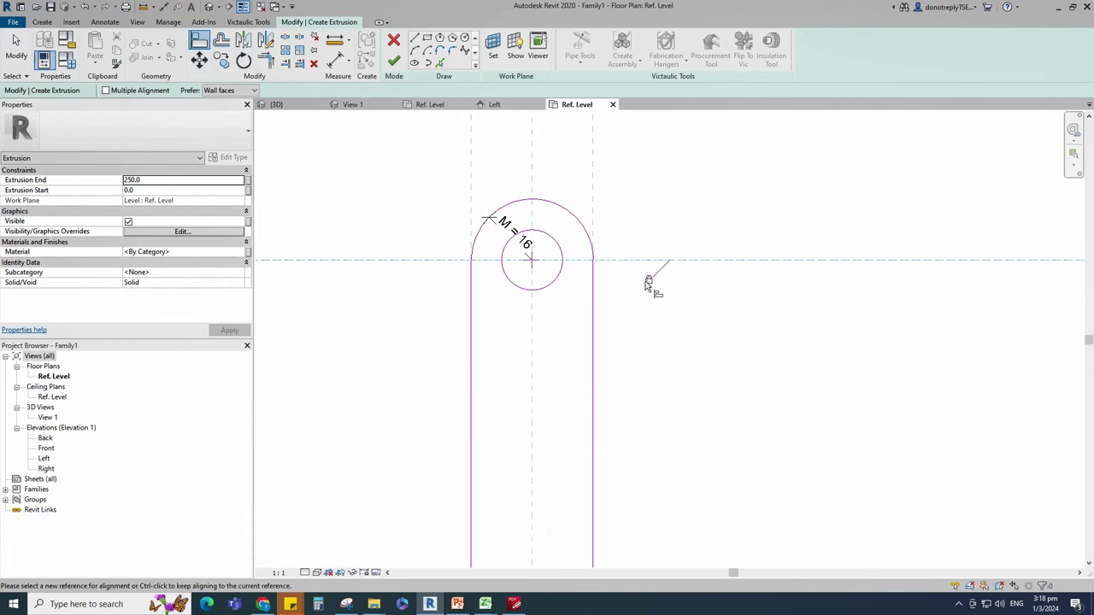
# Step: Add a diameter dimension to the inner circle
pyautogui.click(351, 66)
pyautogui.click(362, 152)
pyautogui.click(561, 251)
pyautogui.click(560, 252)
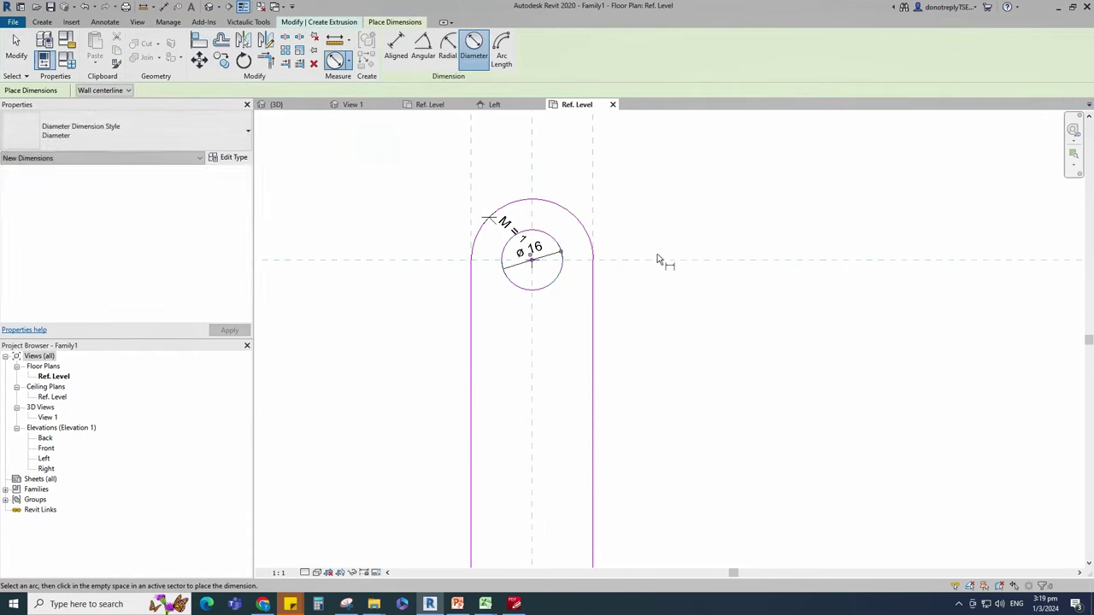
pyautogui.press('Escape')
pyautogui.press('Escape')
# Step: Label the circle's diameter dimension with parameter M
pyautogui.click(547, 254)
pyautogui.click(238, 222)
pyautogui.click(222, 258)
pyautogui.click(385, 305)
pyautogui.scroll(-5, 470, 210)
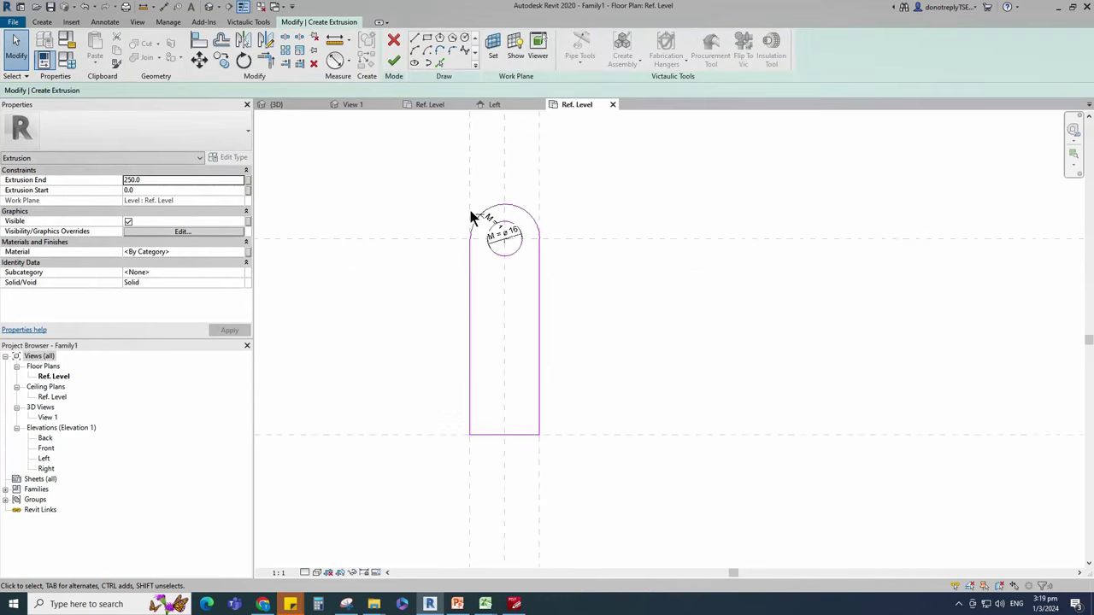
# Step: Finish the lug extrusion sketch and open the Left elevation
pyautogui.click(393, 60)
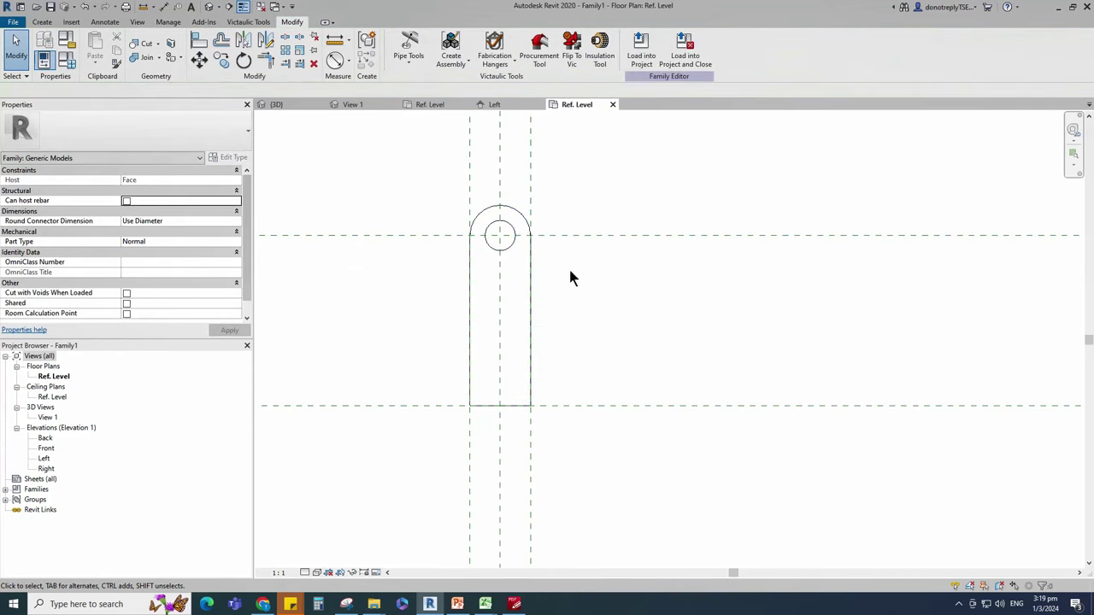
pyautogui.scroll(-3, 616, 266)
pyautogui.doubleClick(44, 459)
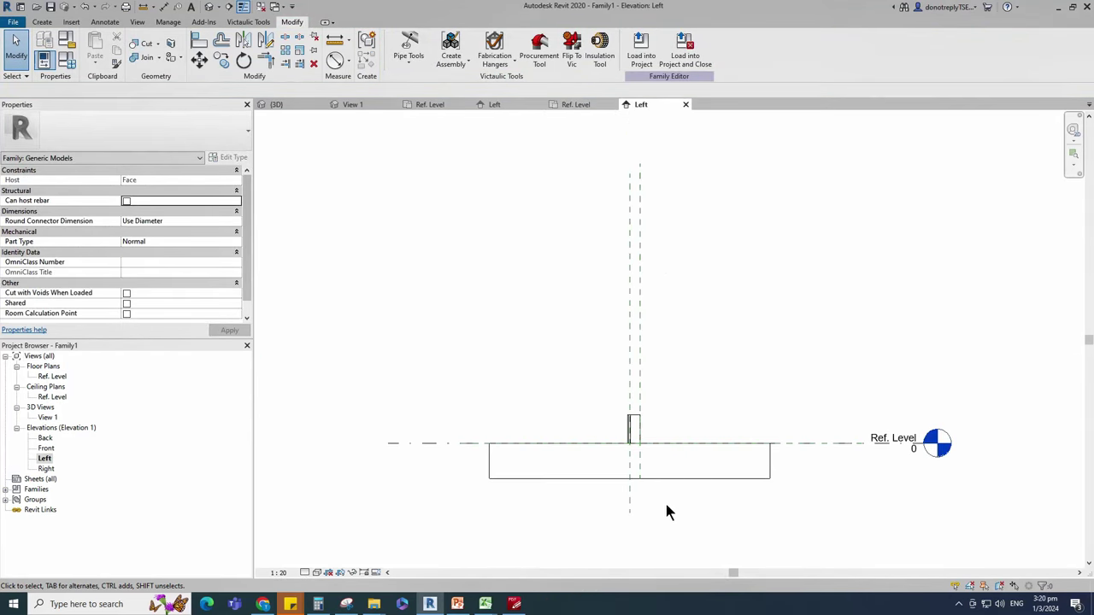
# Step: Draw a horizontal reference plane offset 26 mm above the Ref. Level and mirror it to the other side of the level
pyautogui.scroll(3, 667, 513)
pyautogui.press('r')
pyautogui.press('p')
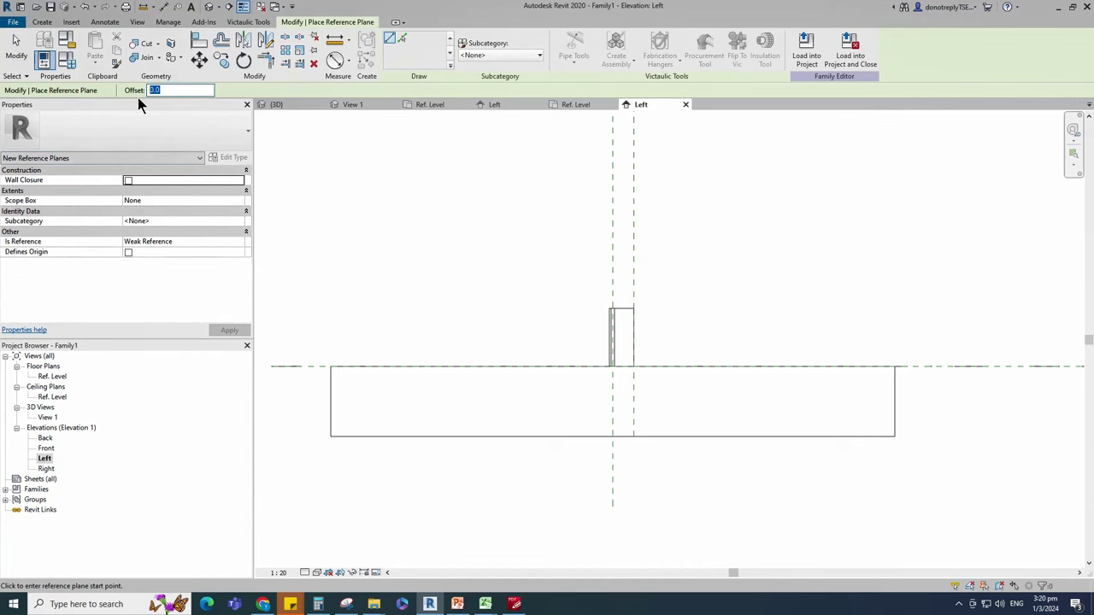
pyautogui.write('26')
pyautogui.click(462, 366)
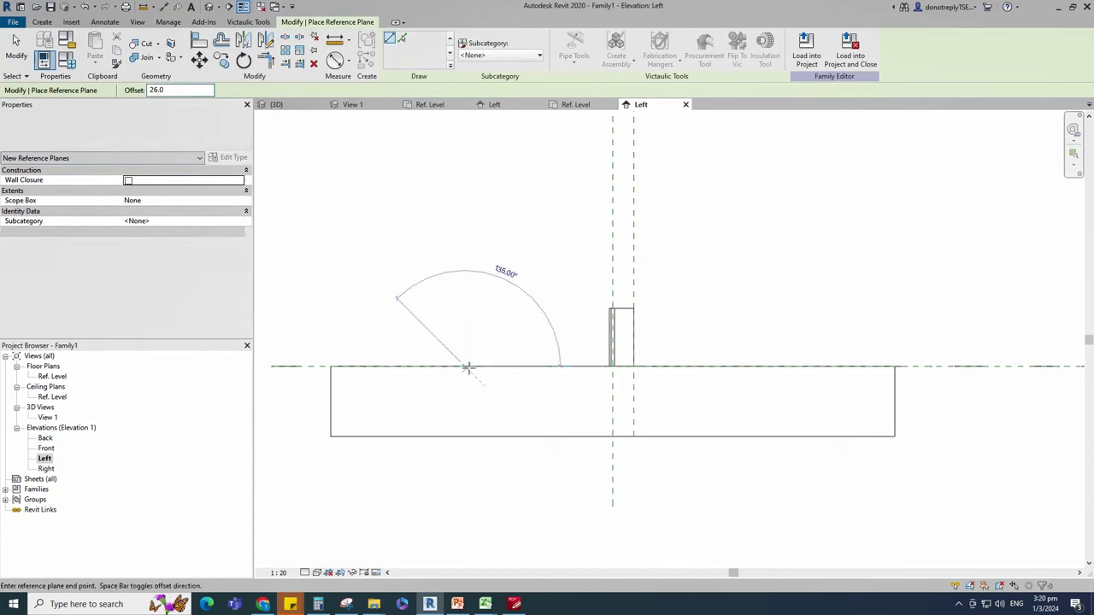
pyautogui.click(741, 366)
pyautogui.press('Escape')
pyautogui.press('Escape')
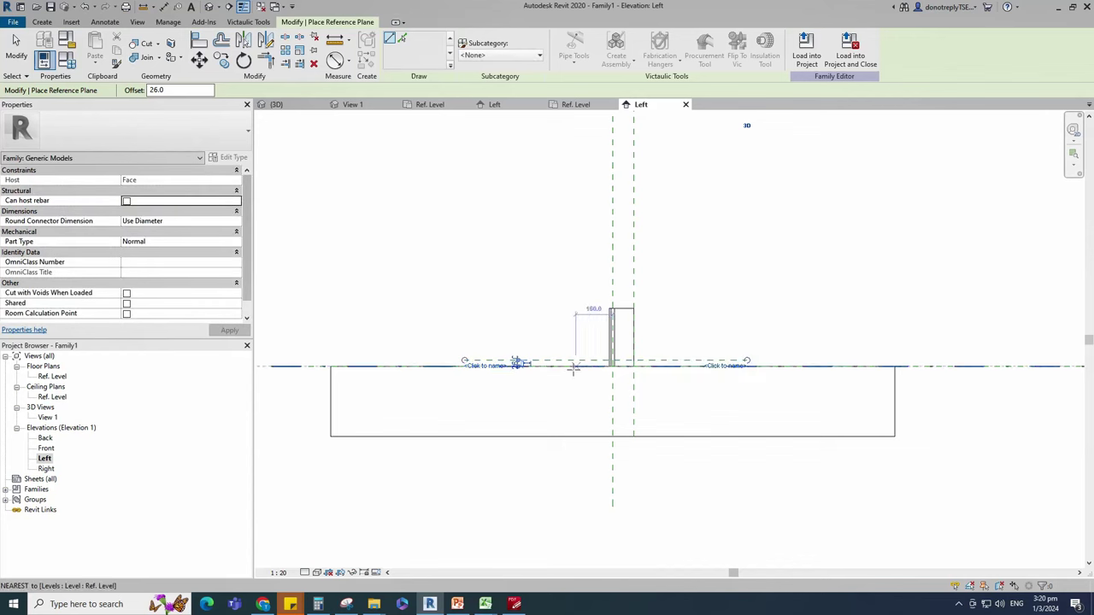
pyautogui.click(666, 367)
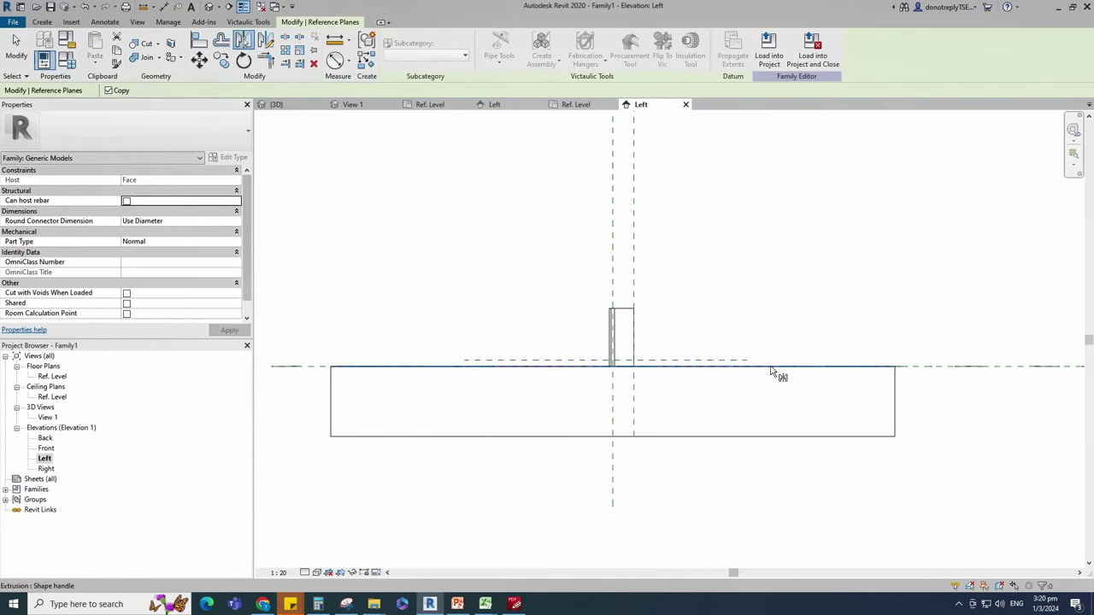
# Step: Add an equalized dimension across the upper reference plane, the Ref. Level and the lower reference plane
pyautogui.click(351, 61)
pyautogui.click(368, 81)
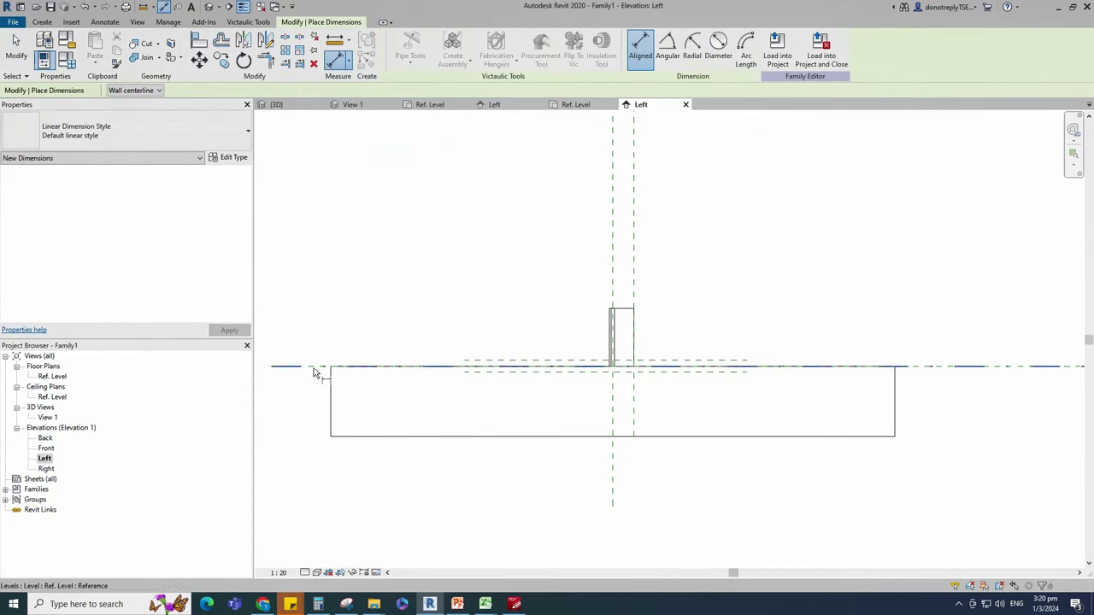
pyautogui.click(475, 369)
pyautogui.click(473, 376)
pyautogui.click(427, 399)
pyautogui.click(459, 369)
# Step: Dimension the overall distance between the two horizontal reference planes and label it with a new instance parameter C
pyautogui.click(511, 360)
pyautogui.click(519, 376)
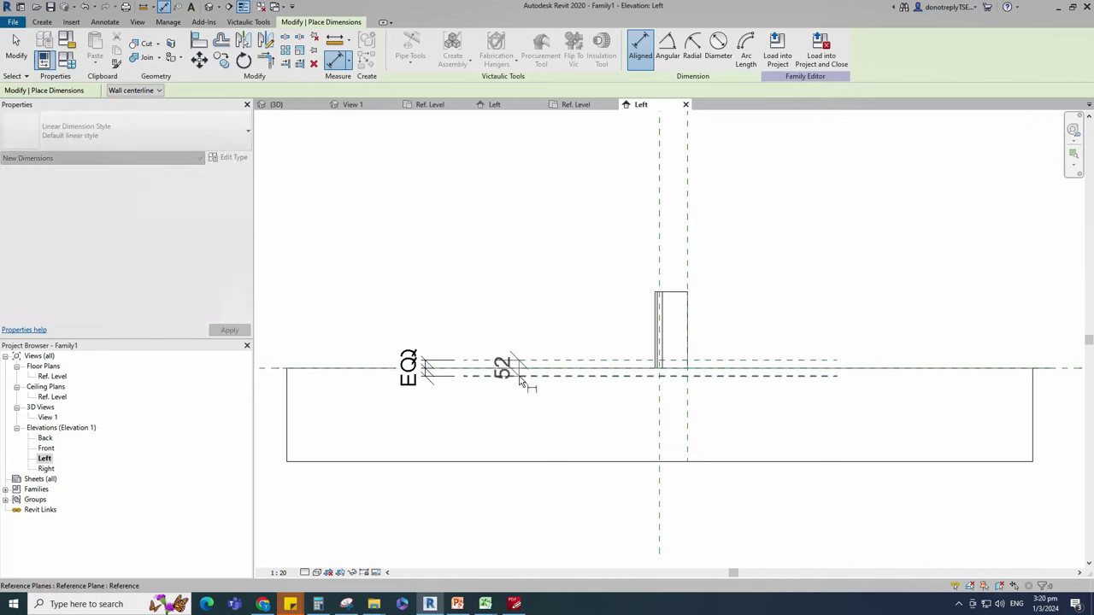
pyautogui.click(371, 400)
pyautogui.press('Escape')
pyautogui.click(503, 47)
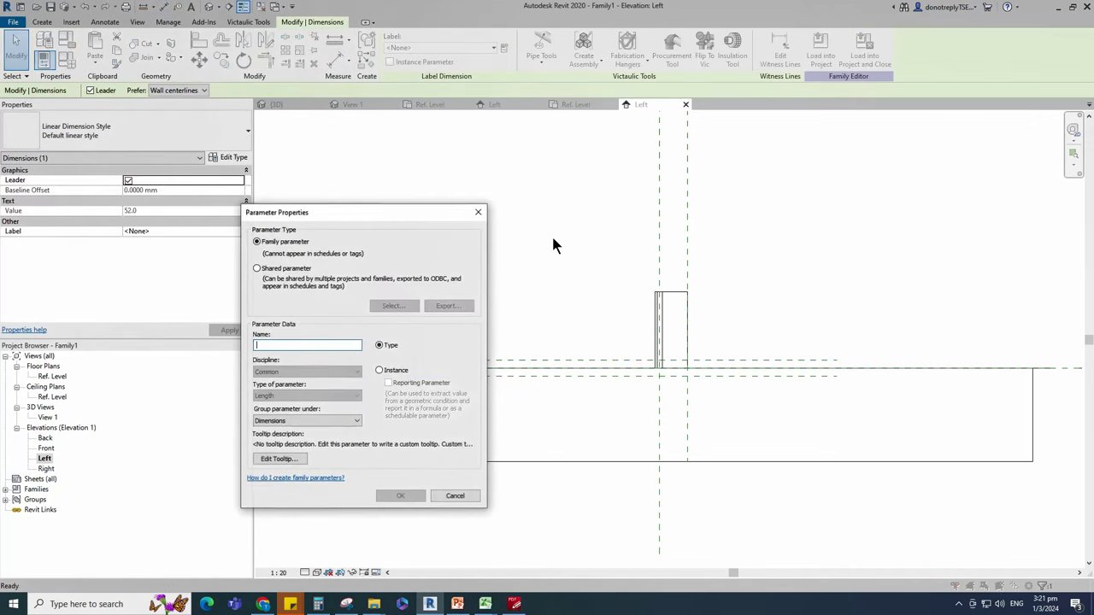
pyautogui.write('C')
pyautogui.click(400, 496)
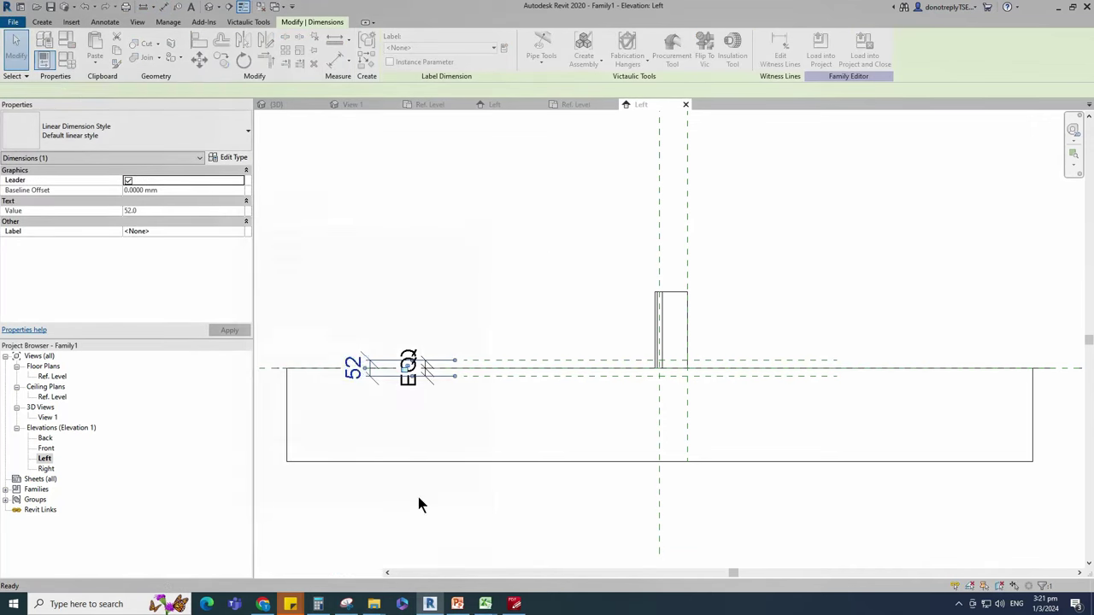
pyautogui.click(491, 239)
# Step: Add two more horizontal reference planes by picking the existing pair, each offset 7 mm inward toward the Ref. Level
pyautogui.scroll(2, 490, 240)
pyautogui.scroll(2, 495, 282)
pyautogui.scroll(1, 499, 373)
pyautogui.click(531, 276)
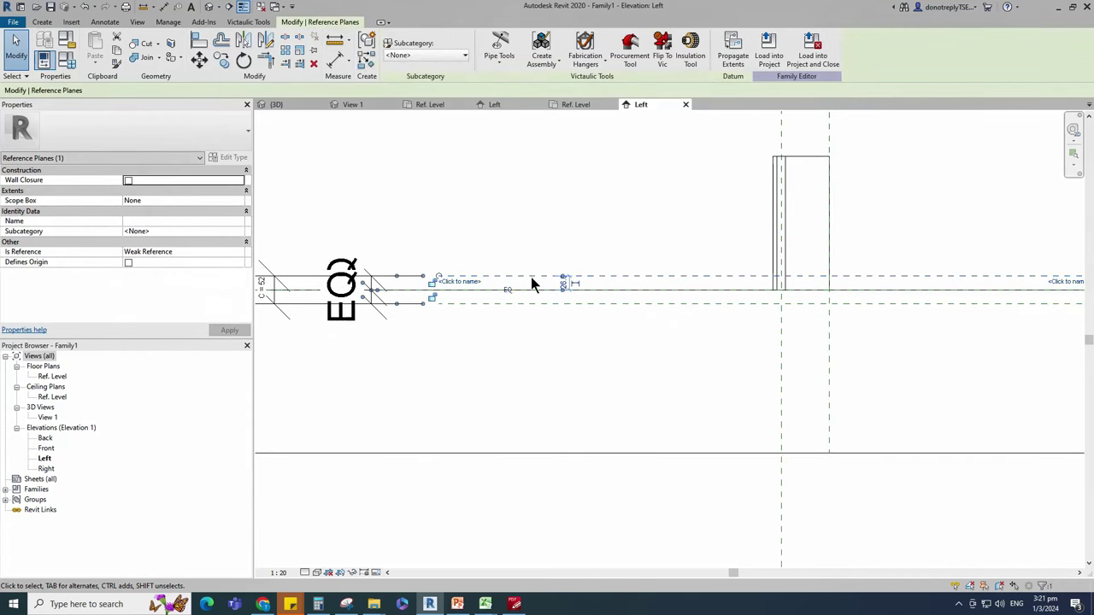
pyautogui.click(367, 62)
pyautogui.moveTo(172, 90); pyautogui.dragTo(115, 118)
pyautogui.write('7')
pyautogui.click(402, 38)
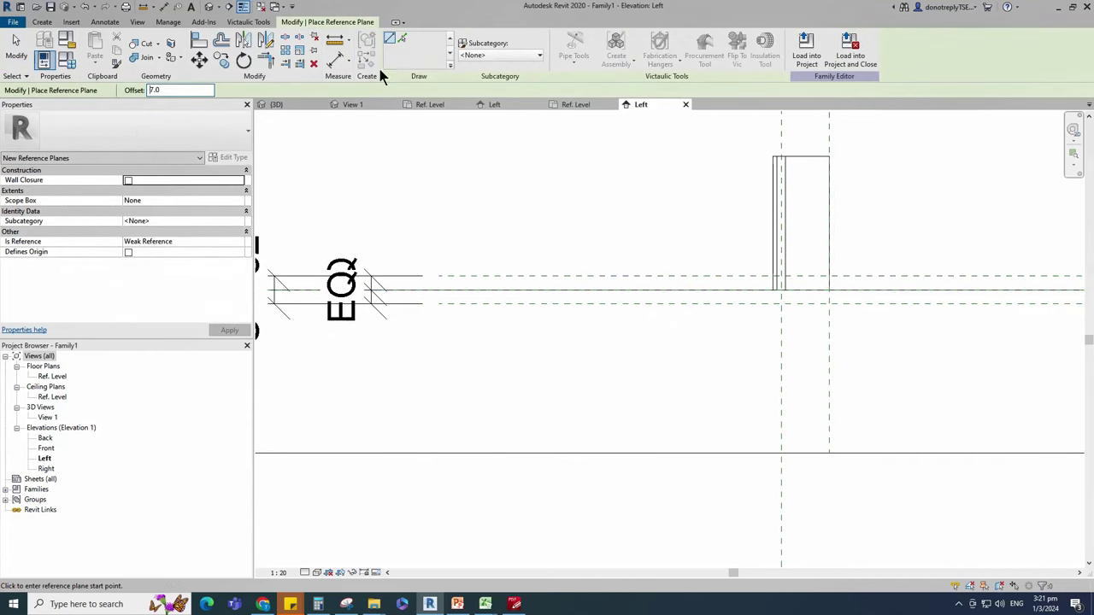
pyautogui.scroll(5, 524, 275)
pyautogui.click(538, 324)
pyautogui.scroll(-5, 513, 289)
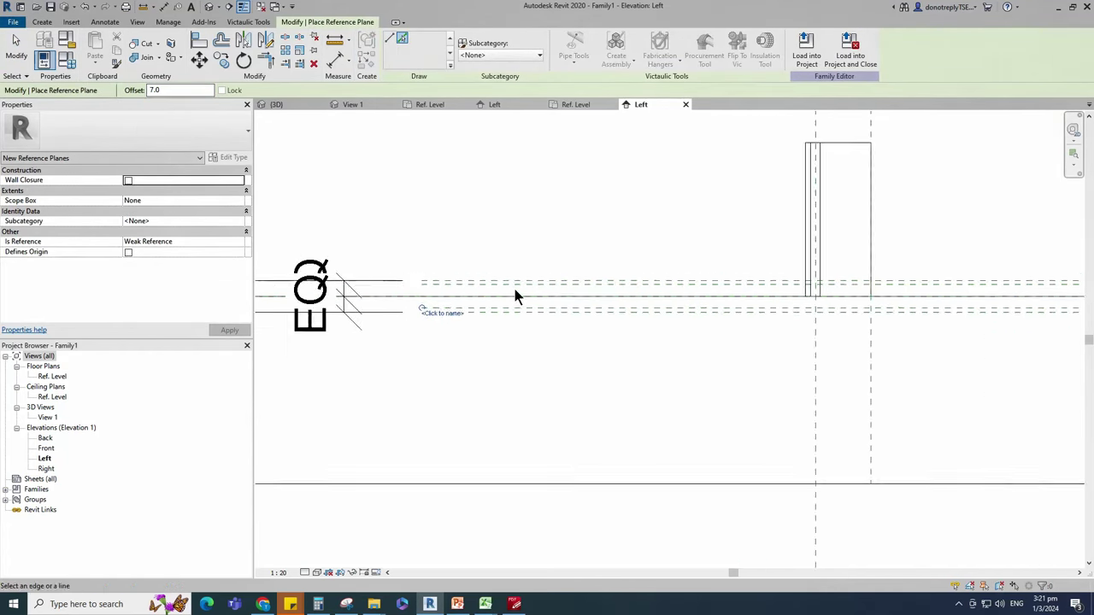
# Step: Add an equalized dimension across the two inner reference planes and the Ref. Level
pyautogui.click(335, 61)
pyautogui.scroll(2, 741, 287)
pyautogui.click(1014, 296)
pyautogui.scroll(3, 782, 296)
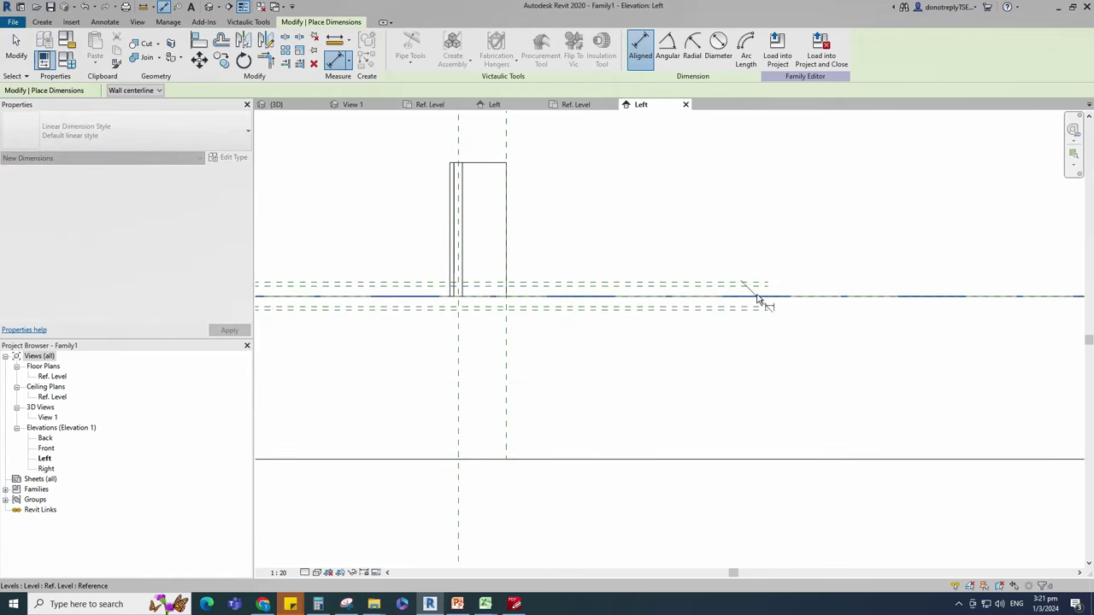
pyautogui.click(756, 285)
pyautogui.click(740, 306)
pyautogui.scroll(-2, 650, 299)
pyautogui.click(780, 312)
pyautogui.click(886, 297)
pyautogui.scroll(1, 722, 292)
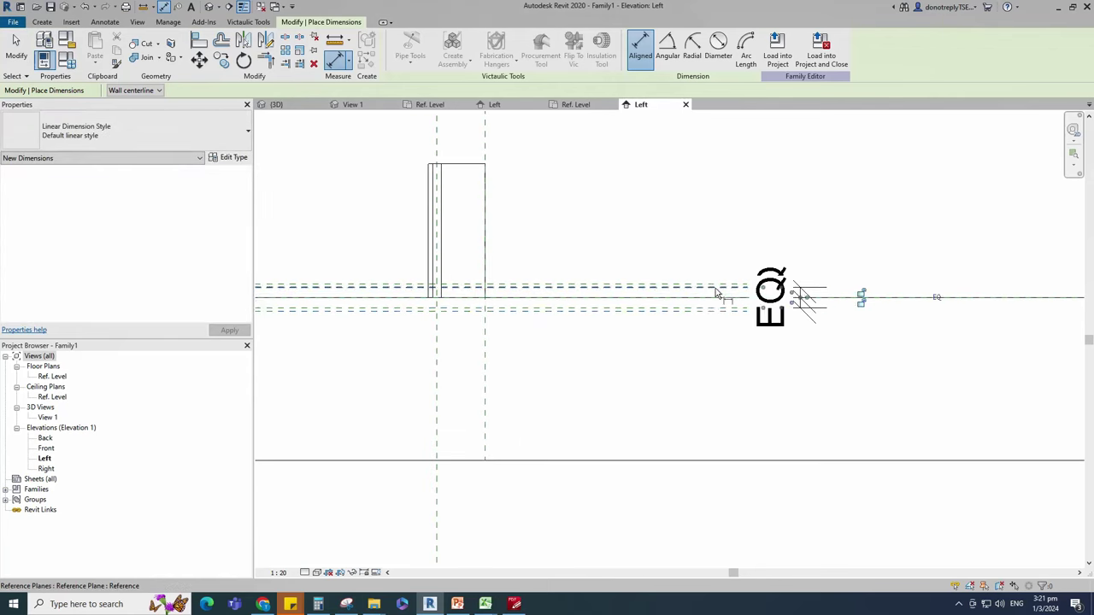
# Step: Dimension the overall distance between the two inner reference planes and label it with a new instance parameter C1
pyautogui.click(716, 286)
pyautogui.click(689, 310)
pyautogui.scroll(-3, 675, 303)
pyautogui.click(774, 317)
pyautogui.press('Escape')
pyautogui.click(770, 313)
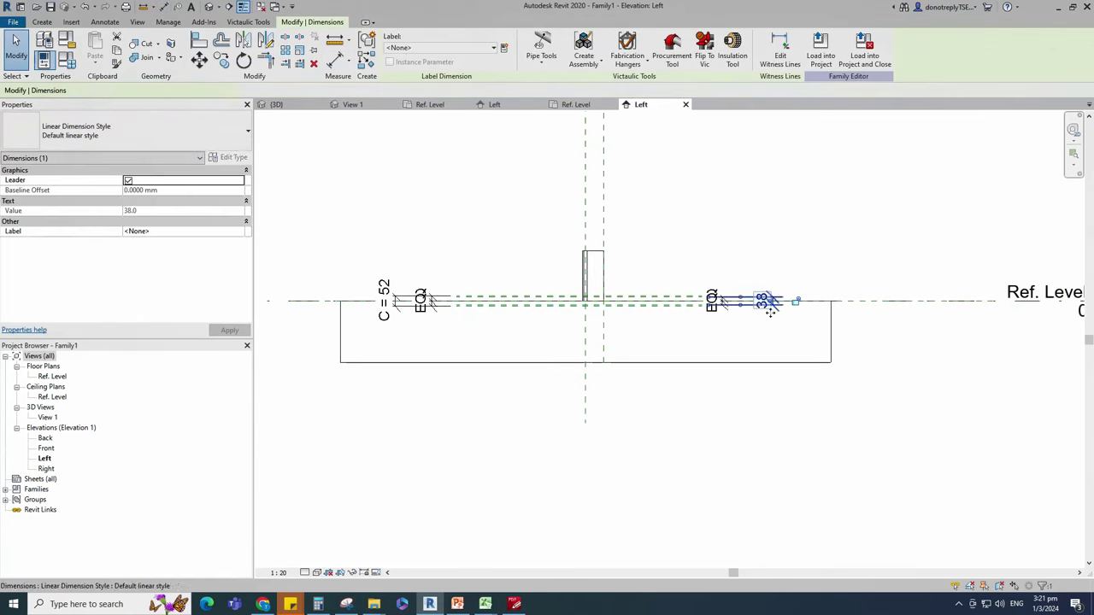
pyautogui.click(504, 48)
pyautogui.write('C1')
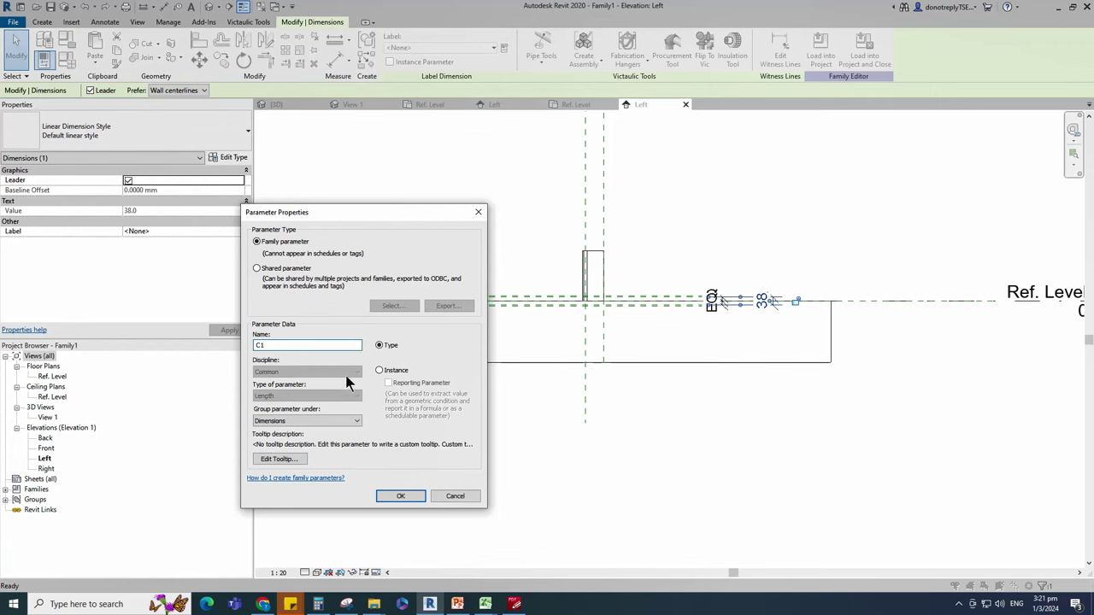
pyautogui.click(380, 370)
pyautogui.click(401, 494)
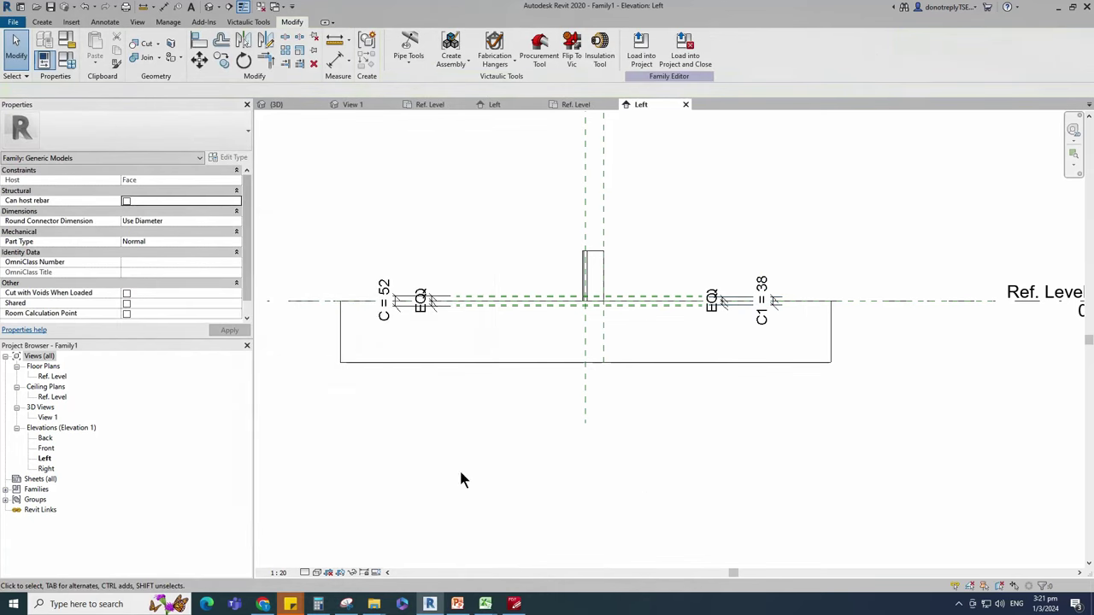
# Step: Set the formula of parameter C1 to C * (3 / 4) in the family types
pyautogui.click(67, 60)
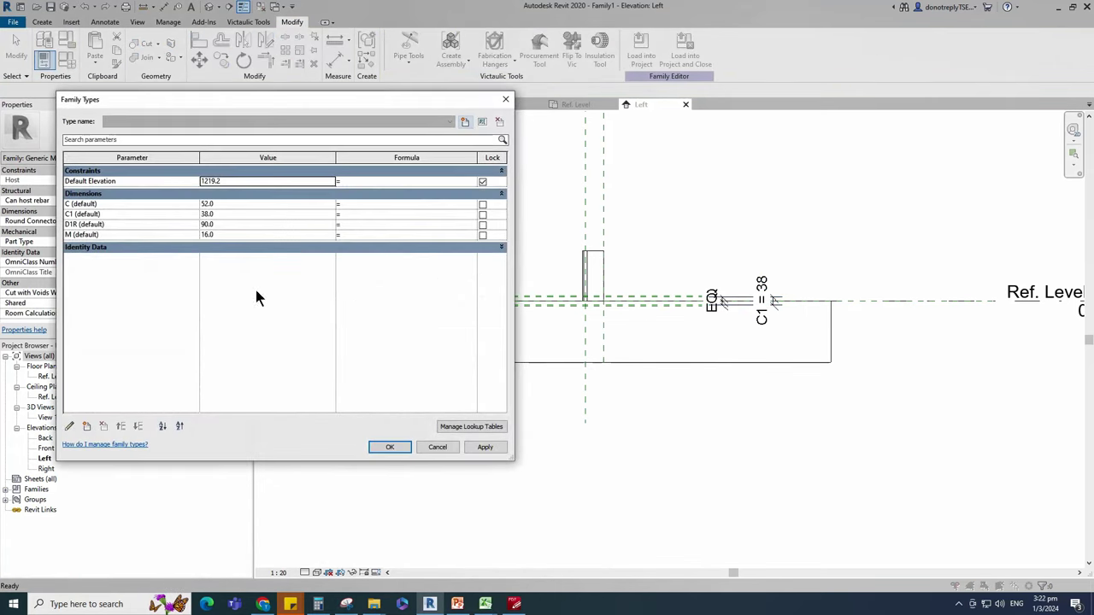
pyautogui.click(340, 215)
pyautogui.write('C * (3 / 4)')
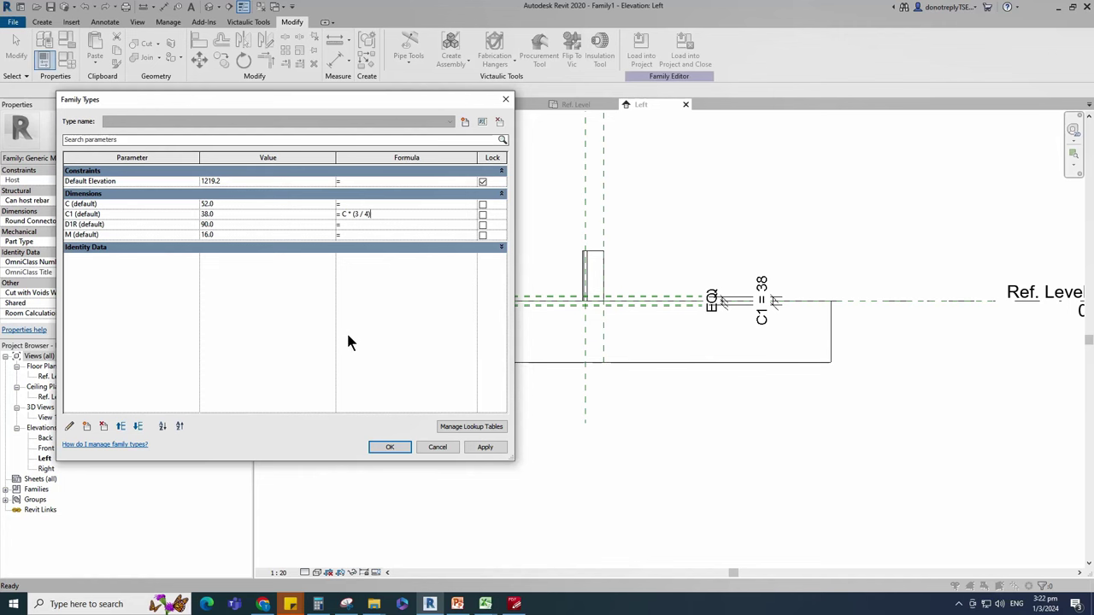
pyautogui.click(485, 447)
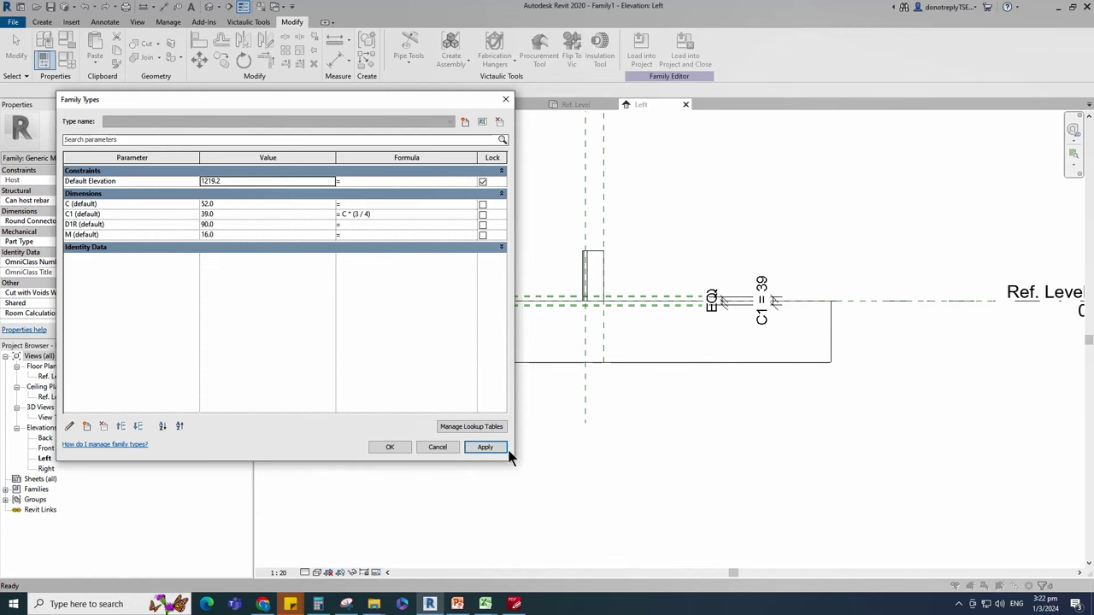
pyautogui.click(388, 448)
# Step: Align and lock the lug extrusion's bottom and top faces to the lower and upper inner reference planes
pyautogui.scroll(3, 598, 312)
pyautogui.click(199, 40)
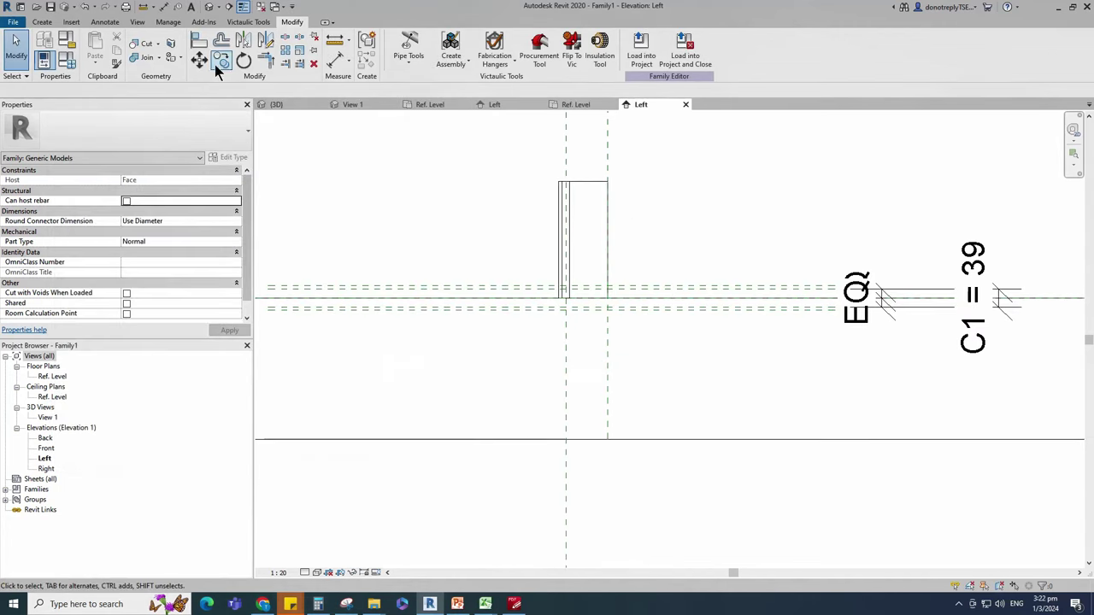
pyautogui.scroll(1, 625, 313)
pyautogui.click(622, 300)
pyautogui.click(583, 287)
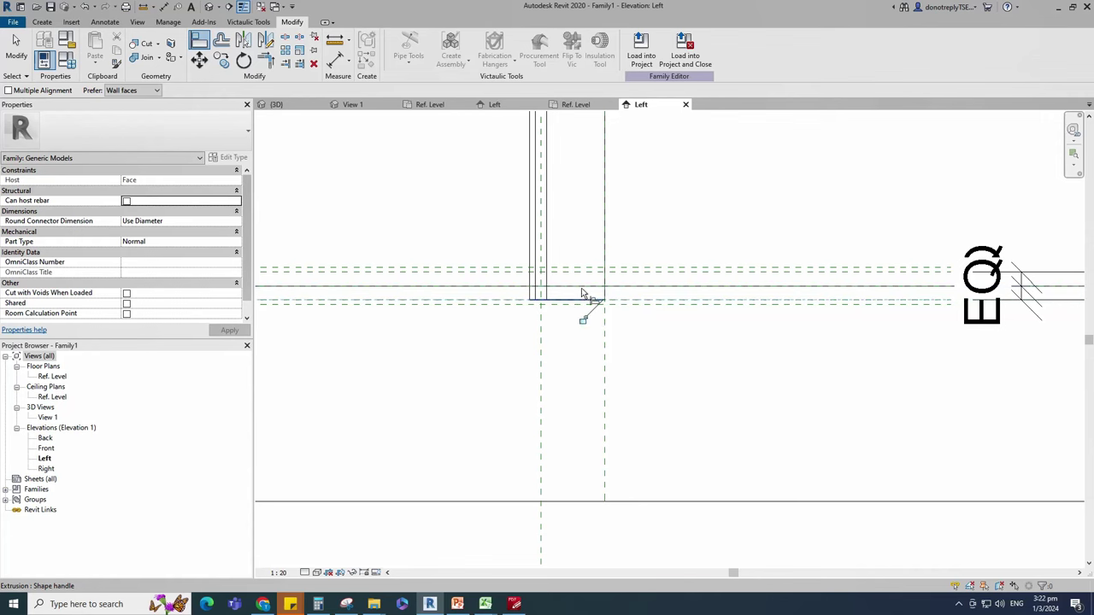
pyautogui.click(583, 320)
pyautogui.click(577, 272)
pyautogui.scroll(-1, 553, 377)
pyautogui.click(568, 199)
pyautogui.click(554, 288)
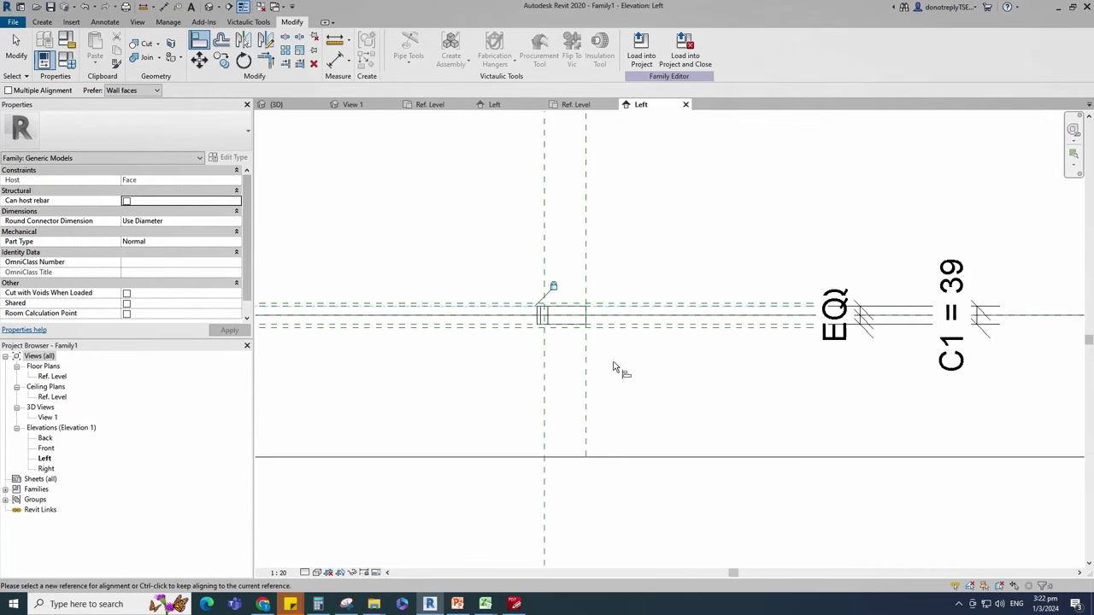
pyautogui.press('Escape')
pyautogui.scroll(1, 599, 350)
pyautogui.scroll(-2, 608, 352)
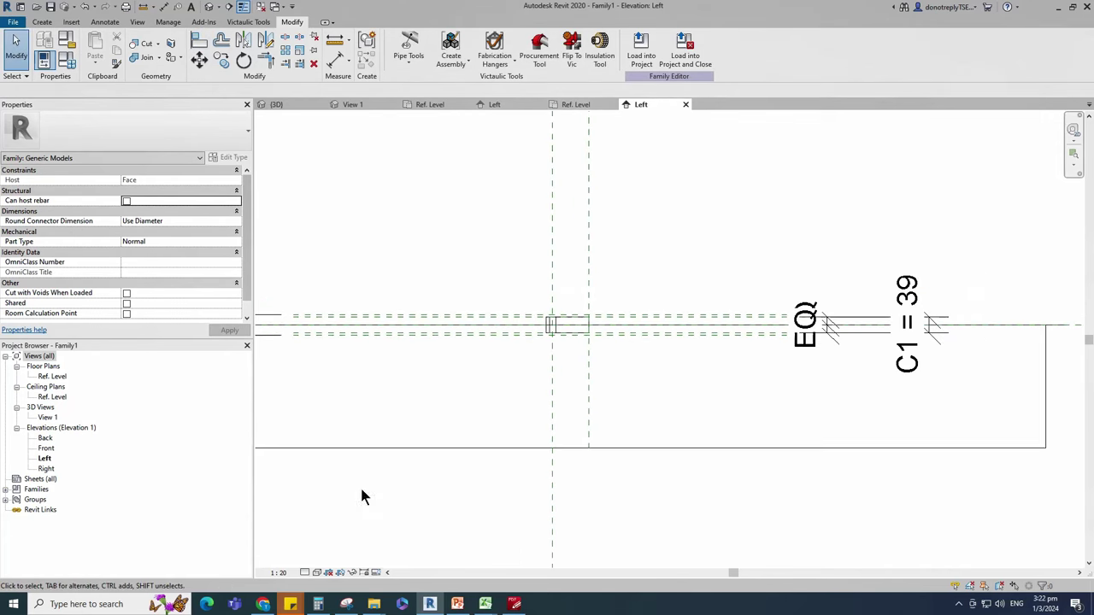
# Step: In the Ref. Level floor plan, start a void extrusion and sketch a 74 mm radius circle centred at the lug's base midpoint
pyautogui.doubleClick(53, 377)
pyautogui.scroll(1, 521, 431)
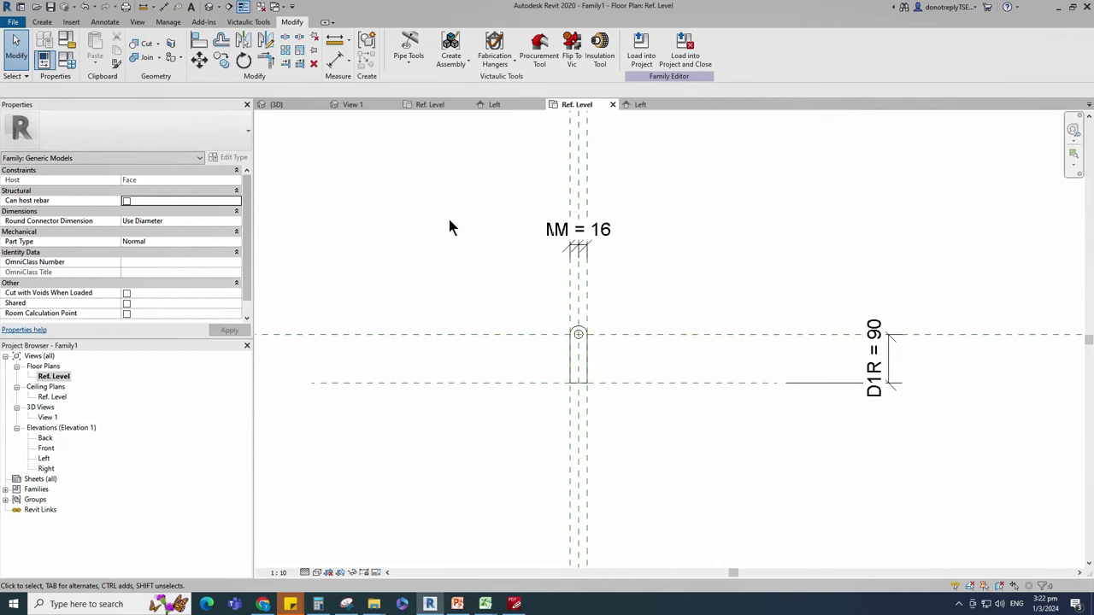
pyautogui.click(44, 21)
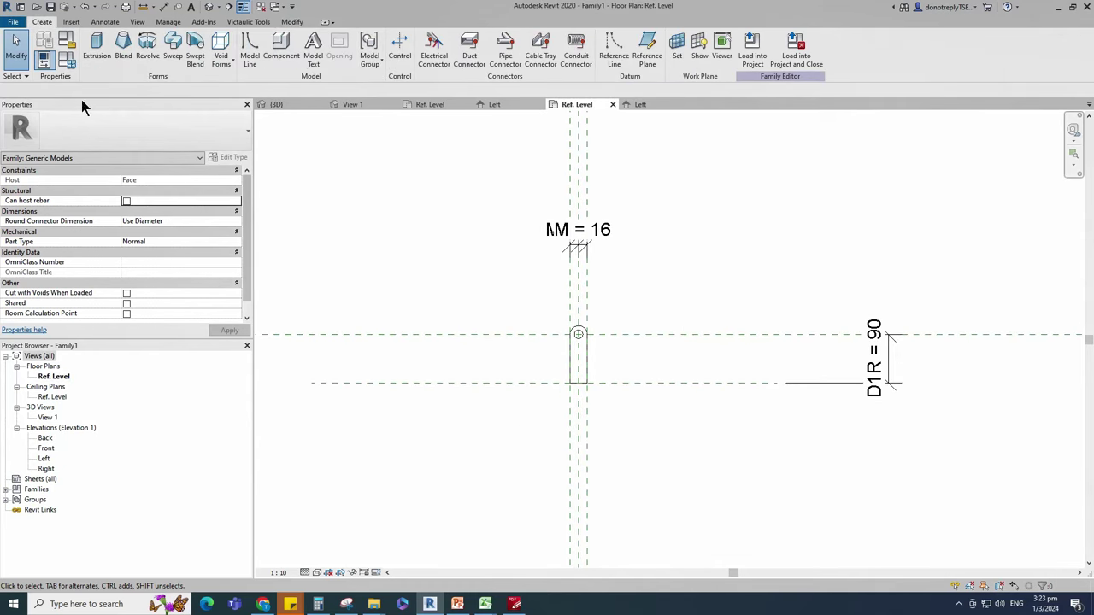
pyautogui.click(225, 55)
pyautogui.click(240, 82)
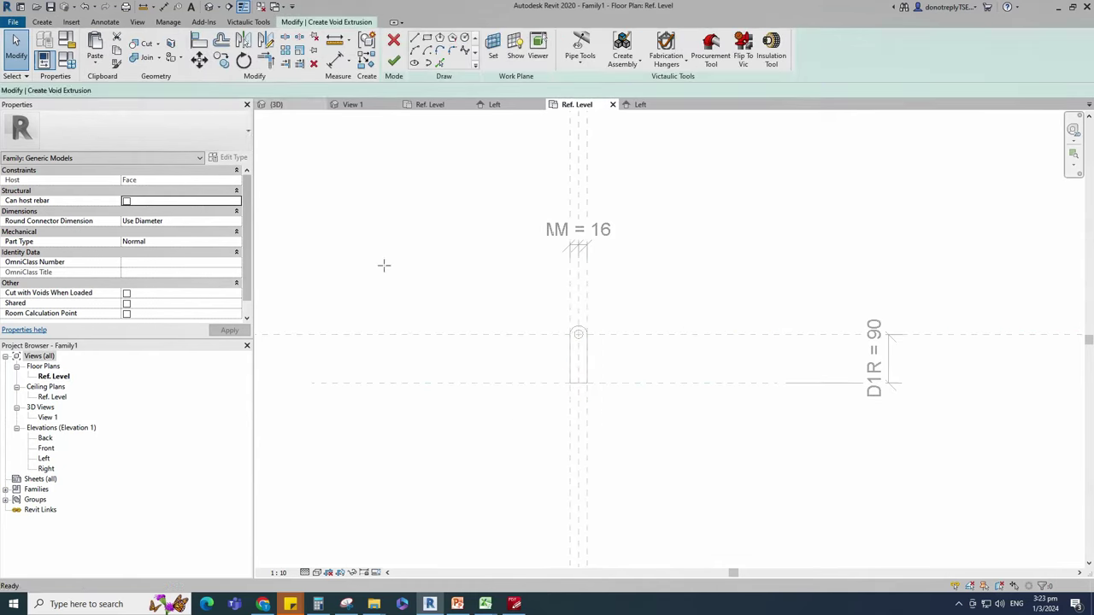
pyautogui.click(579, 383)
pyautogui.write('74')
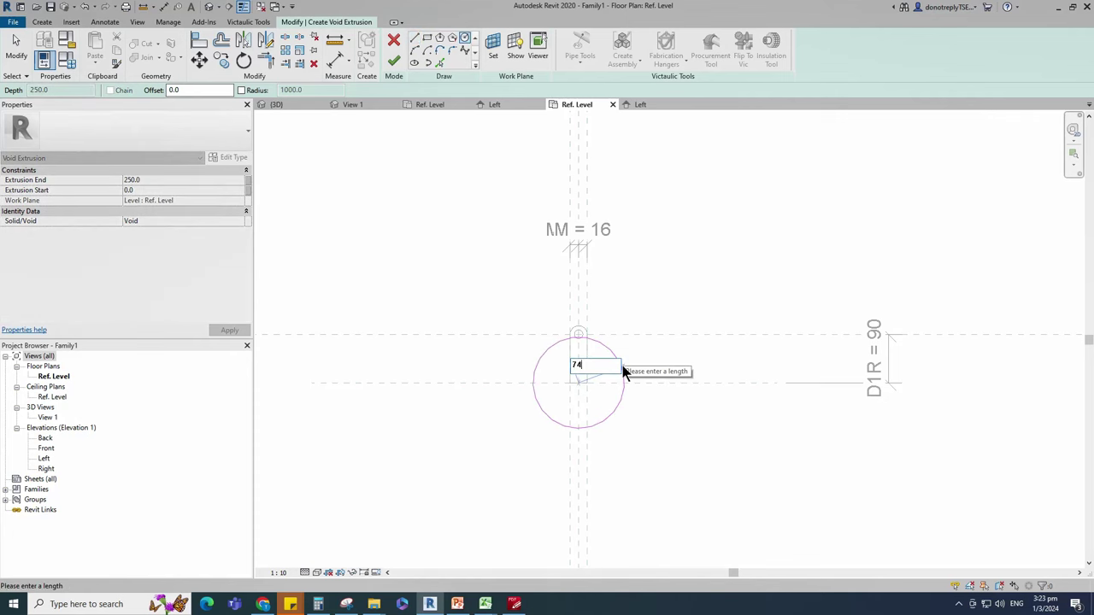
pyautogui.scroll(1, 622, 369)
pyautogui.press('Return')
pyautogui.scroll(2, 623, 372)
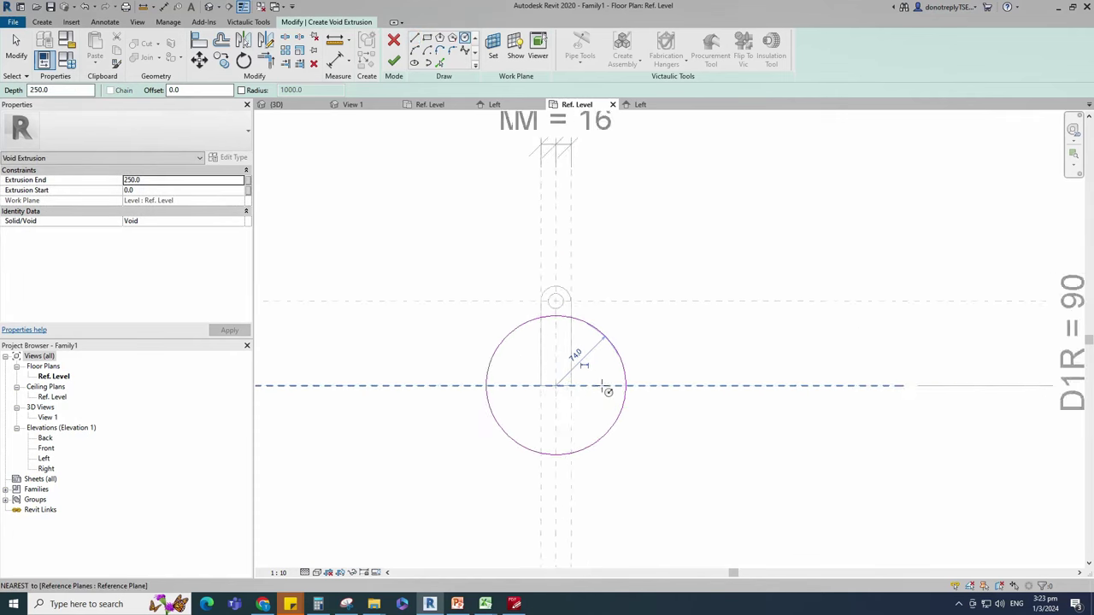
# Step: Show the void circle's center mark, then align and lock its centre to the vertical centre plane and the base plane
pyautogui.press('Escape')
pyautogui.press('Escape')
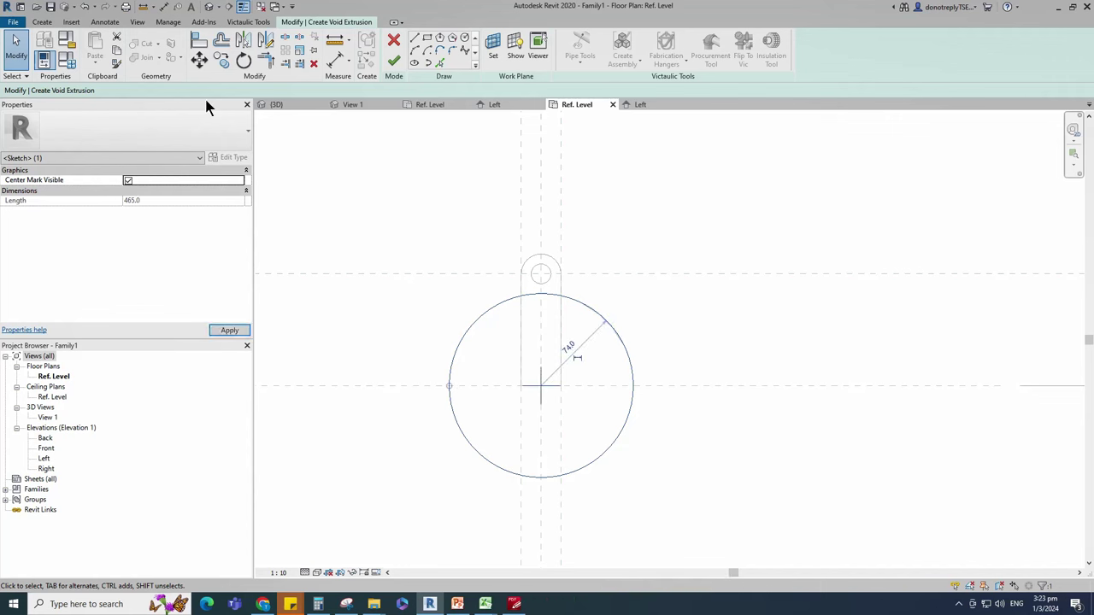
pyautogui.click(199, 40)
pyautogui.click(539, 386)
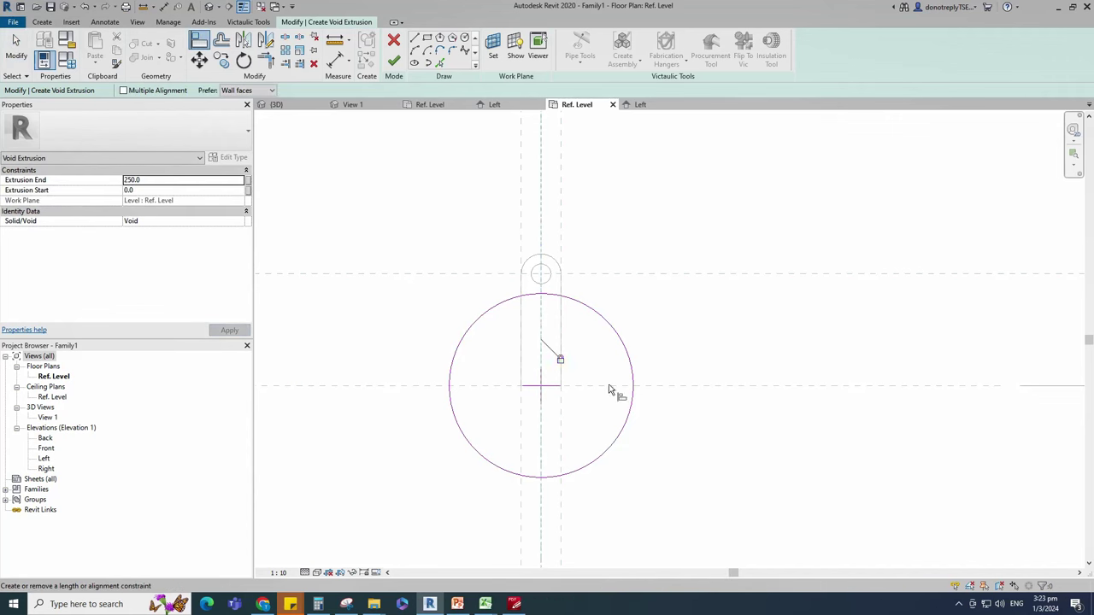
pyautogui.click(598, 386)
pyautogui.click(548, 386)
pyautogui.click(653, 367)
pyautogui.press('Escape')
pyautogui.press('Escape')
# Step: Make the void circle's radius dimension permanent and label it with a new instance parameter R
pyautogui.click(630, 367)
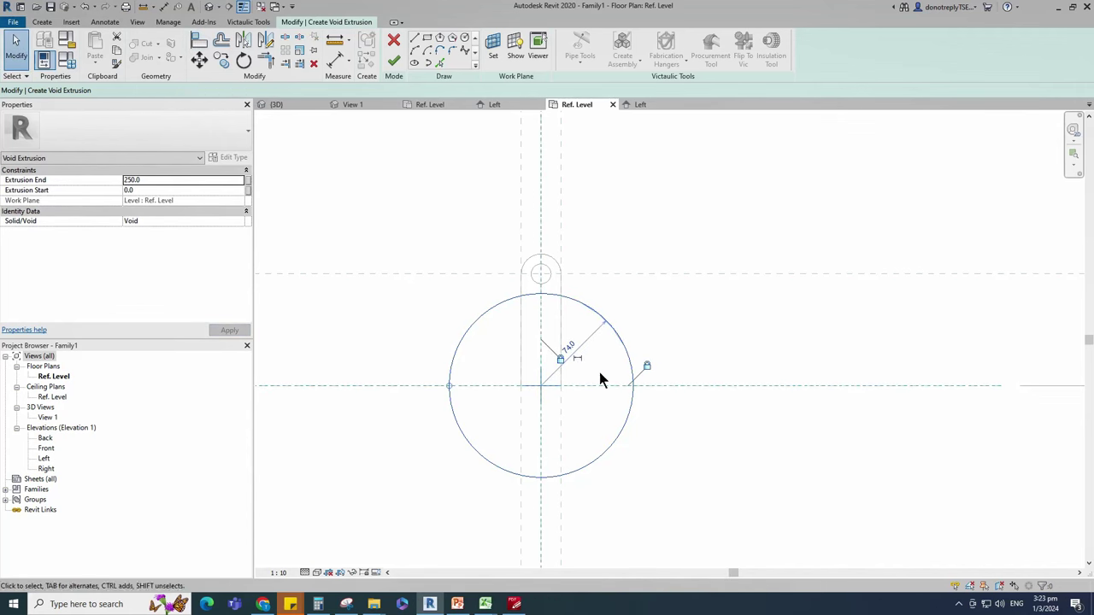
pyautogui.click(560, 360)
pyautogui.click(587, 344)
pyautogui.scroll(-2, 705, 371)
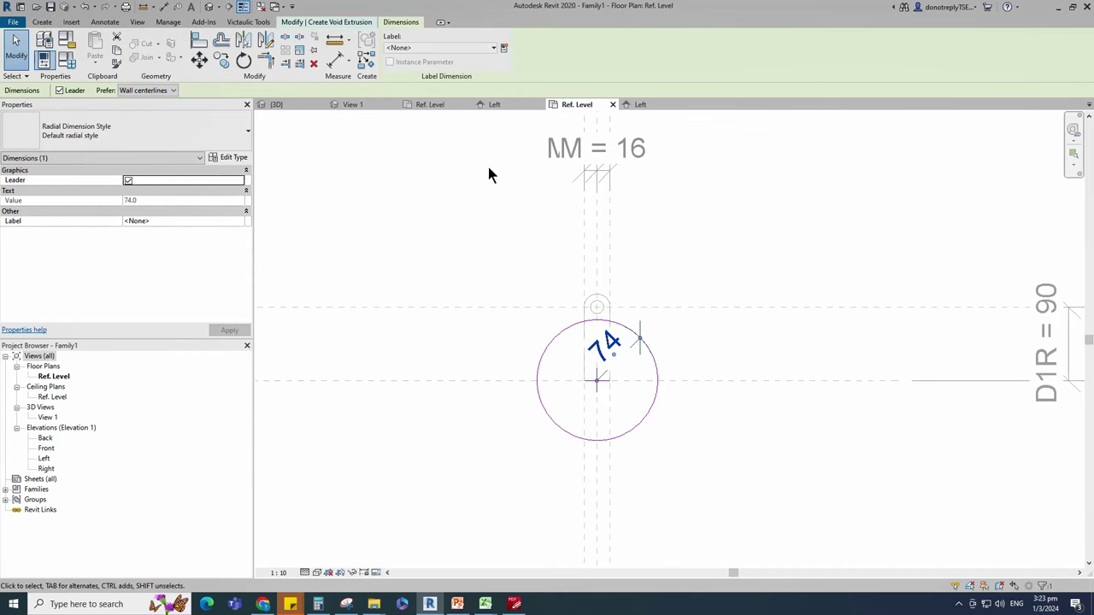
pyautogui.click(505, 49)
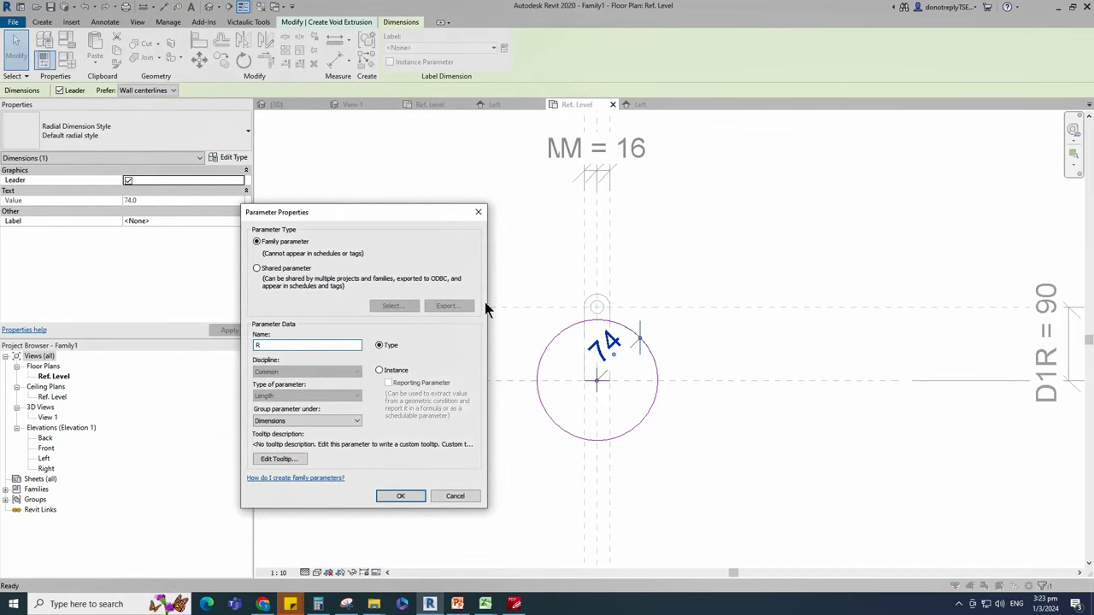
pyautogui.click(380, 370)
pyautogui.click(400, 496)
pyautogui.click(494, 466)
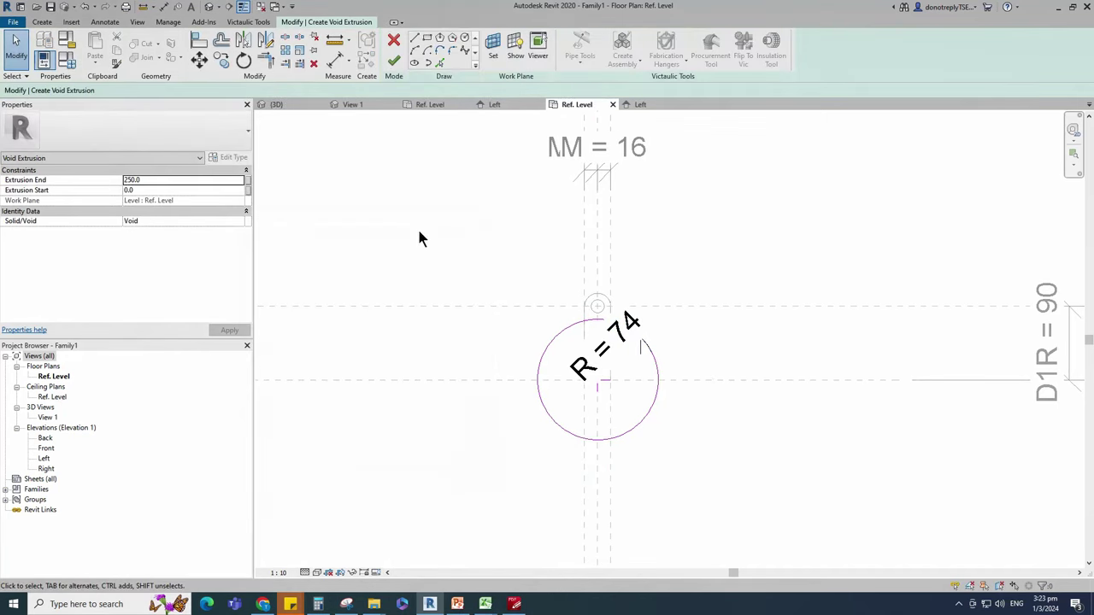
# Step: Finish the void extrusion and, in the Left elevation, stretch its ends to the lower and upper outer reference planes
pyautogui.click(394, 65)
pyautogui.click(484, 227)
pyautogui.scroll(-1, 527, 273)
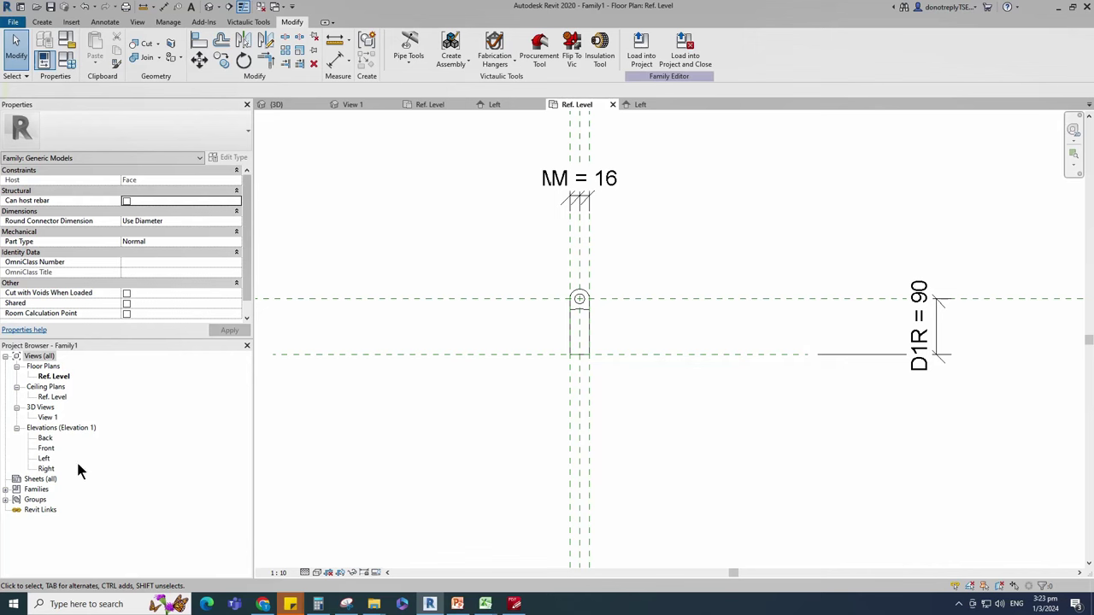
pyautogui.doubleClick(44, 459)
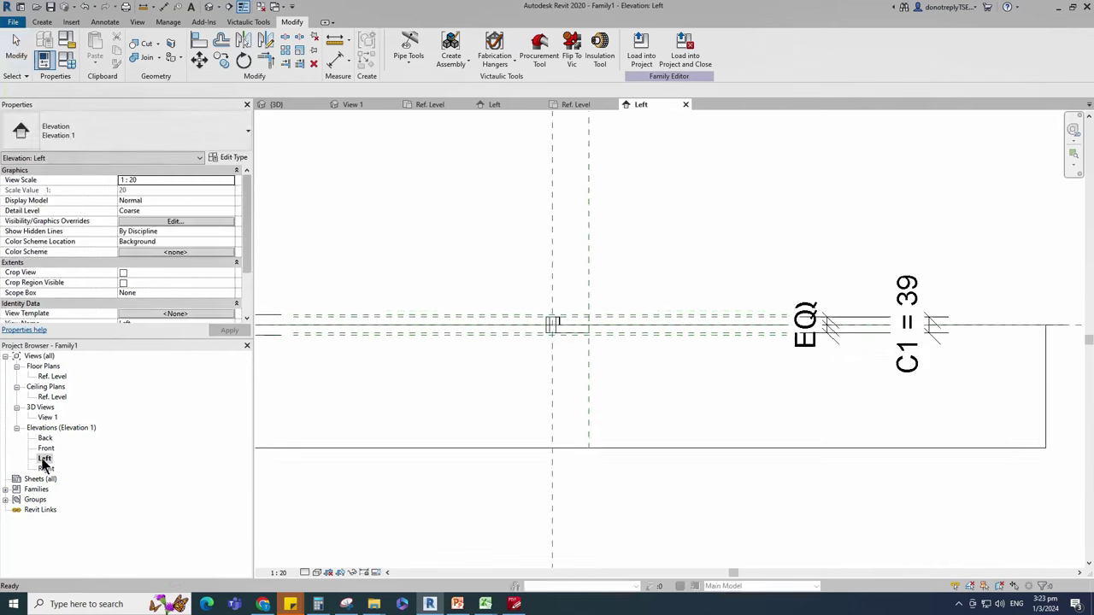
pyautogui.click(567, 331)
pyautogui.scroll(3, 581, 342)
pyautogui.moveTo(586, 317); pyautogui.dragTo(586, 342)
pyautogui.scroll(-3, 576, 420)
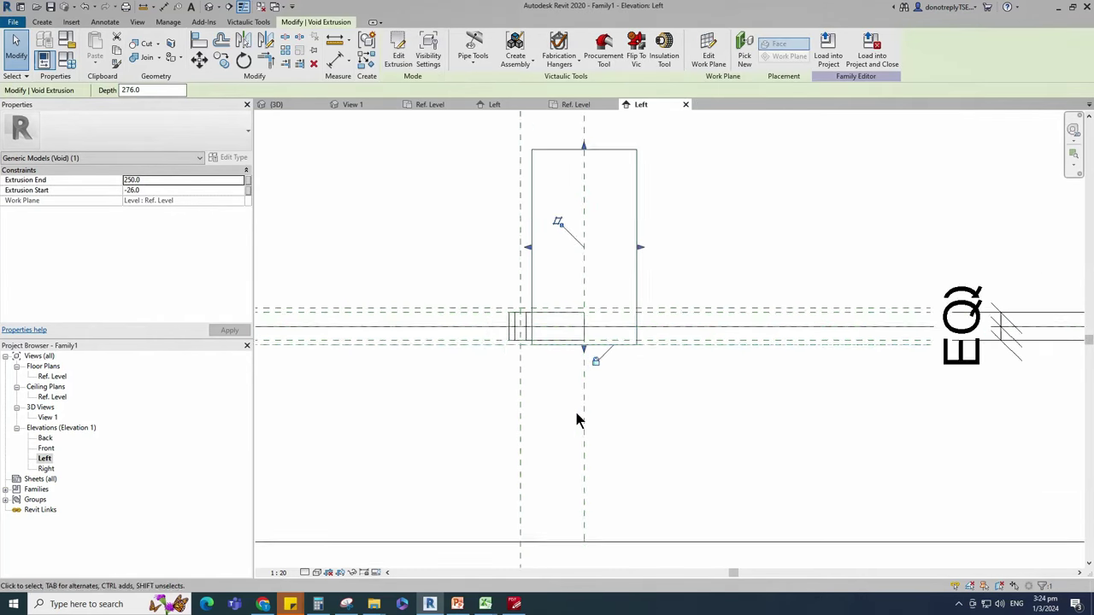
pyautogui.moveTo(583, 209); pyautogui.dragTo(581, 334)
pyautogui.click(551, 271)
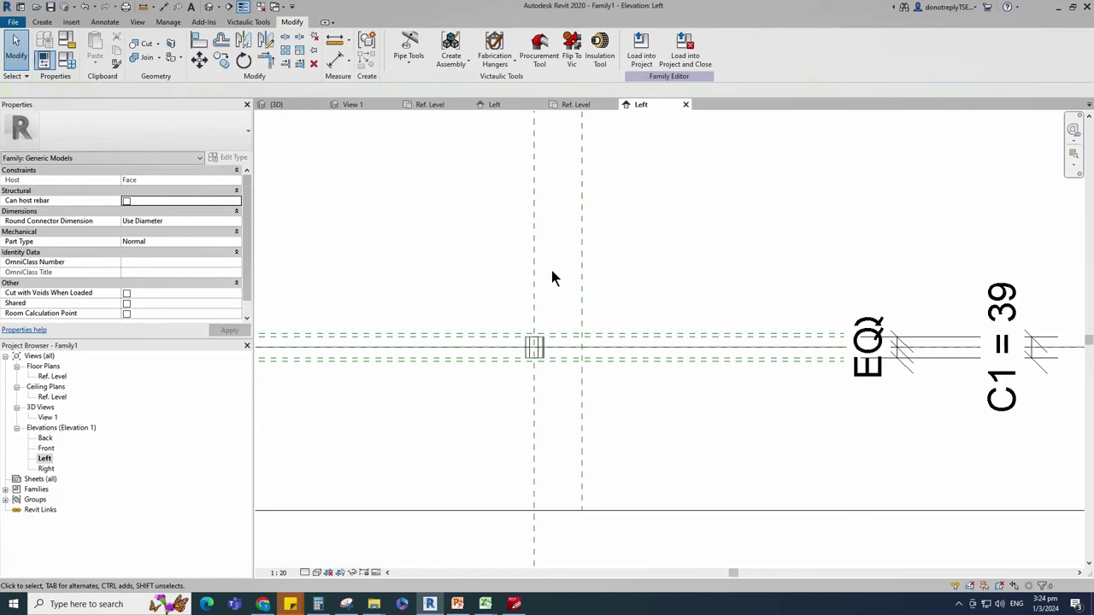
pyautogui.scroll(-2, 615, 342)
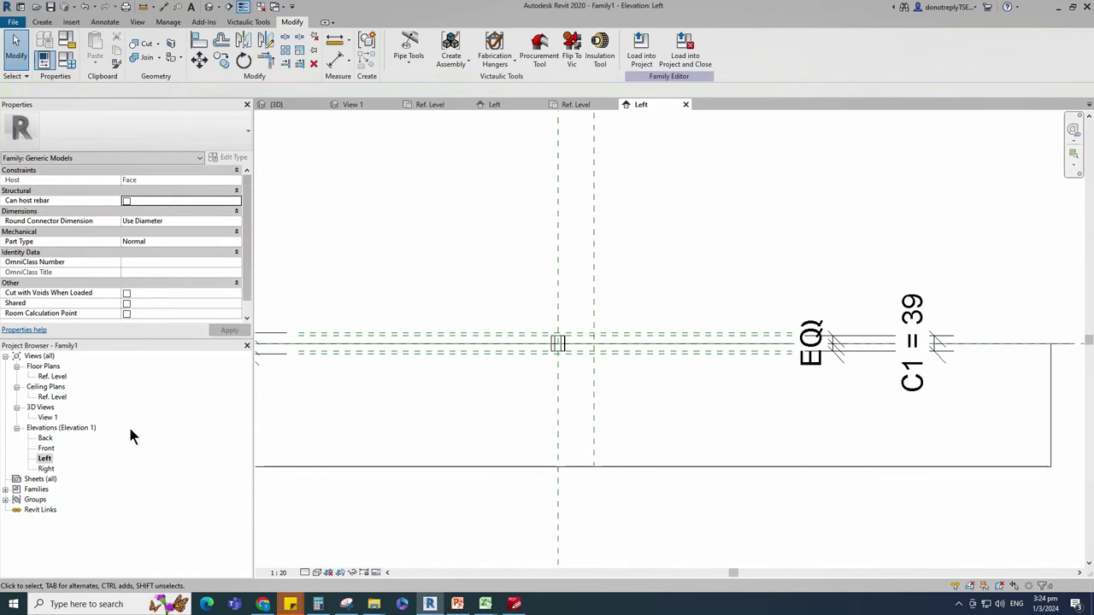
# Step: In 3D View 1, apply a shaded visual style and temporarily hide the host block
pyautogui.click(47, 417)
pyautogui.doubleClick(48, 417)
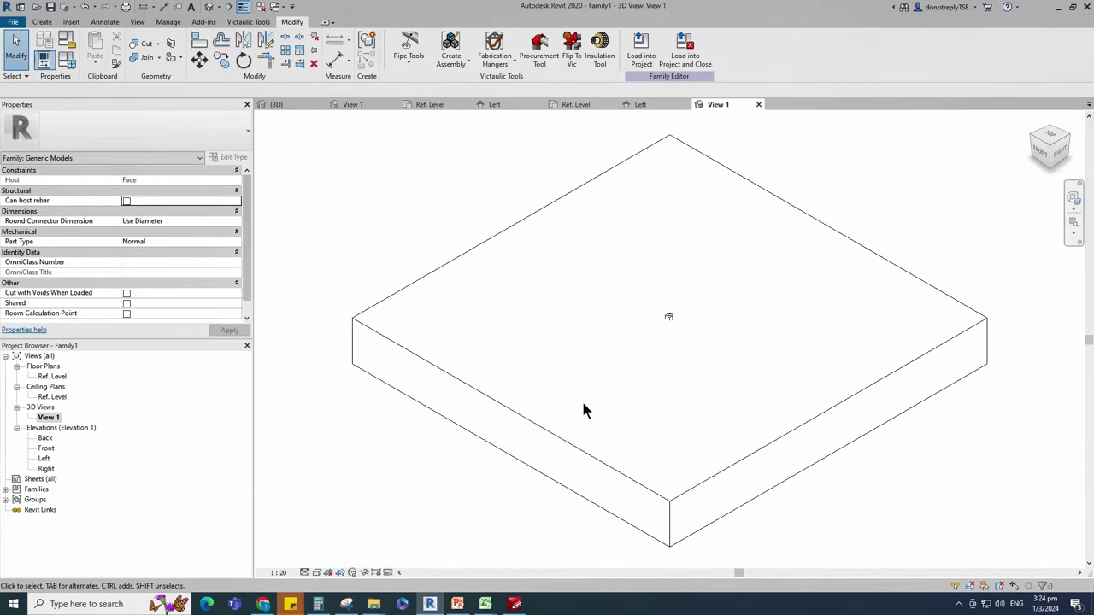
pyautogui.click(316, 573)
pyautogui.click(363, 538)
pyautogui.click(710, 501)
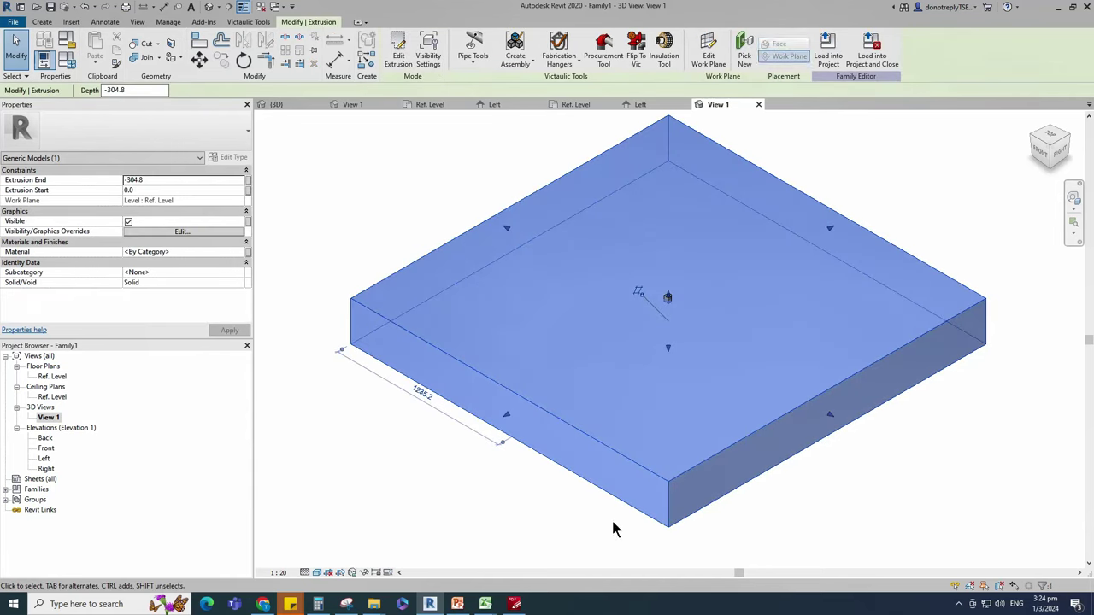
pyautogui.click(367, 572)
pyautogui.click(402, 534)
# Step: Associate the lug extrusion's material with a new type parameter named Material
pyautogui.scroll(1, 739, 256)
pyautogui.keyDown('shift'); pyautogui.moveTo(615, 363); pyautogui.dragTo(576, 373, button='middle'); pyautogui.keyUp('shift')
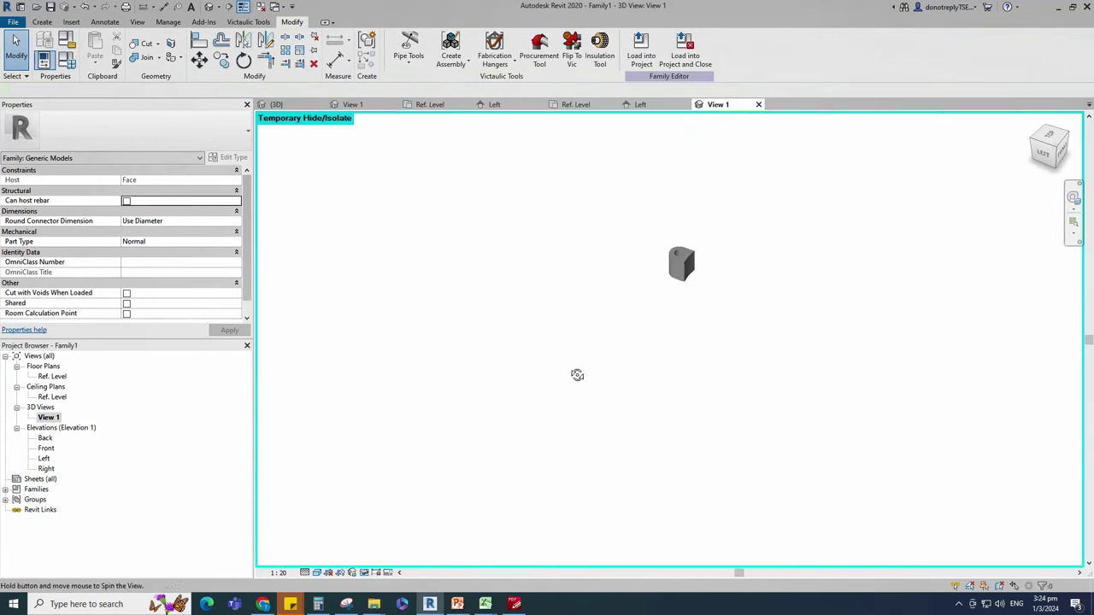
pyautogui.scroll(3, 672, 295)
pyautogui.scroll(-2, 673, 300)
pyautogui.moveTo(1051, 150); pyautogui.dragTo(1043, 148)
pyautogui.click(1043, 149)
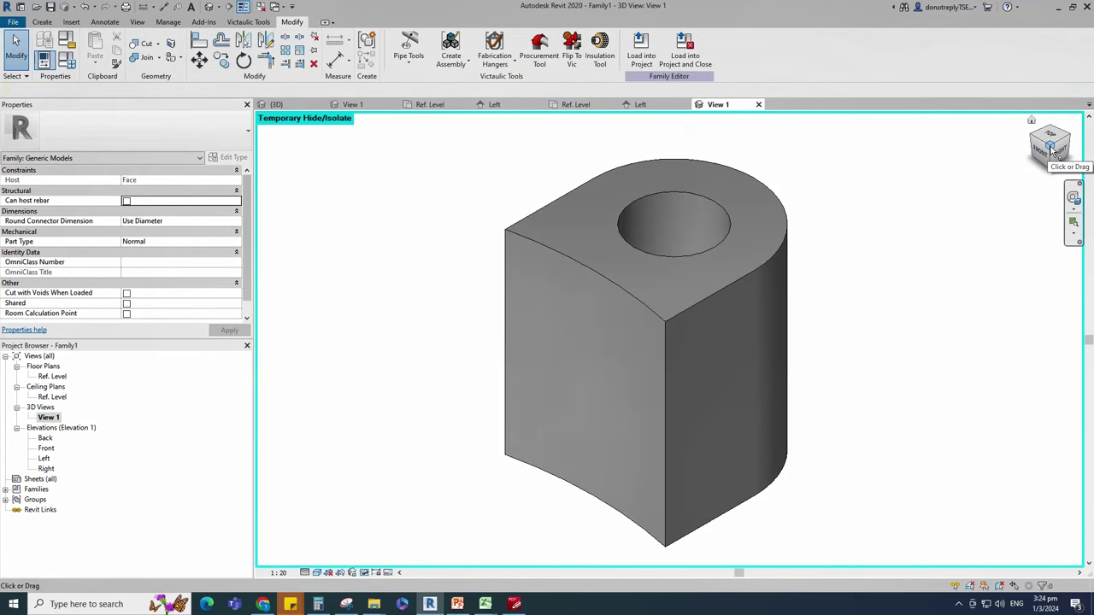
pyautogui.click(714, 295)
pyautogui.click(248, 251)
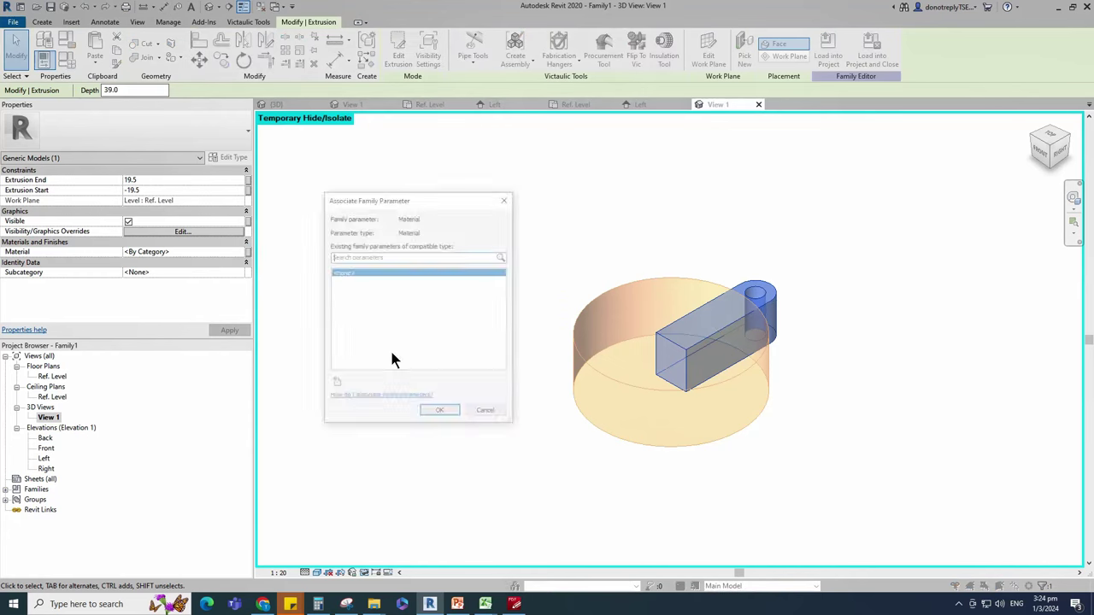
pyautogui.click(339, 384)
pyautogui.write('Material')
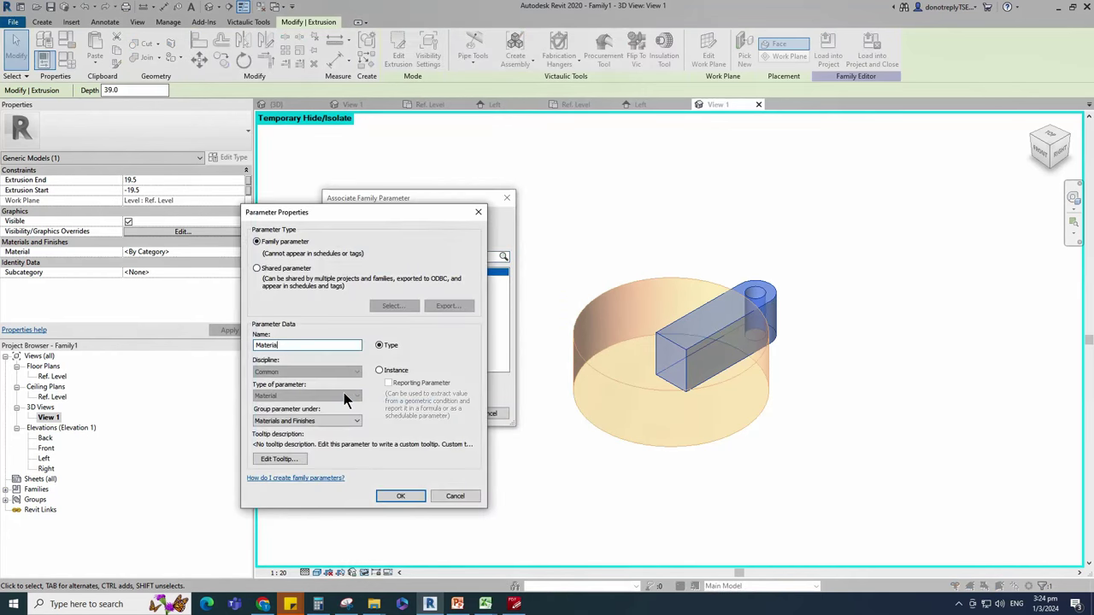
pyautogui.click(406, 496)
pyautogui.click(437, 417)
pyautogui.click(490, 423)
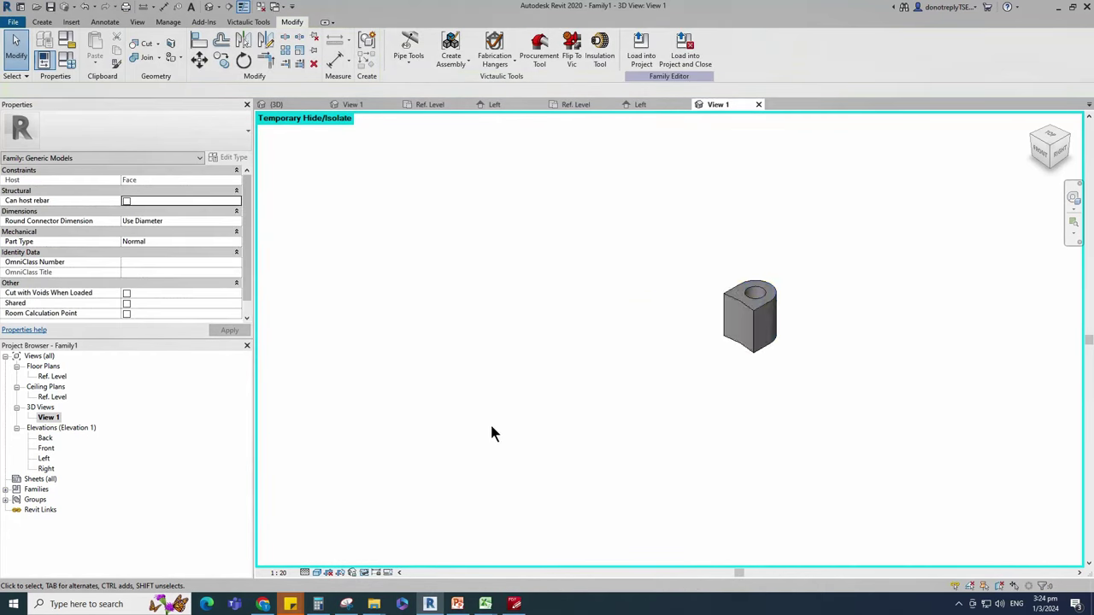
# Step: In the Left elevation, add reference planes offset 20 mm outward from the upper and lower outer planes
pyautogui.scroll(-2, 491, 424)
pyautogui.scroll(3, 591, 393)
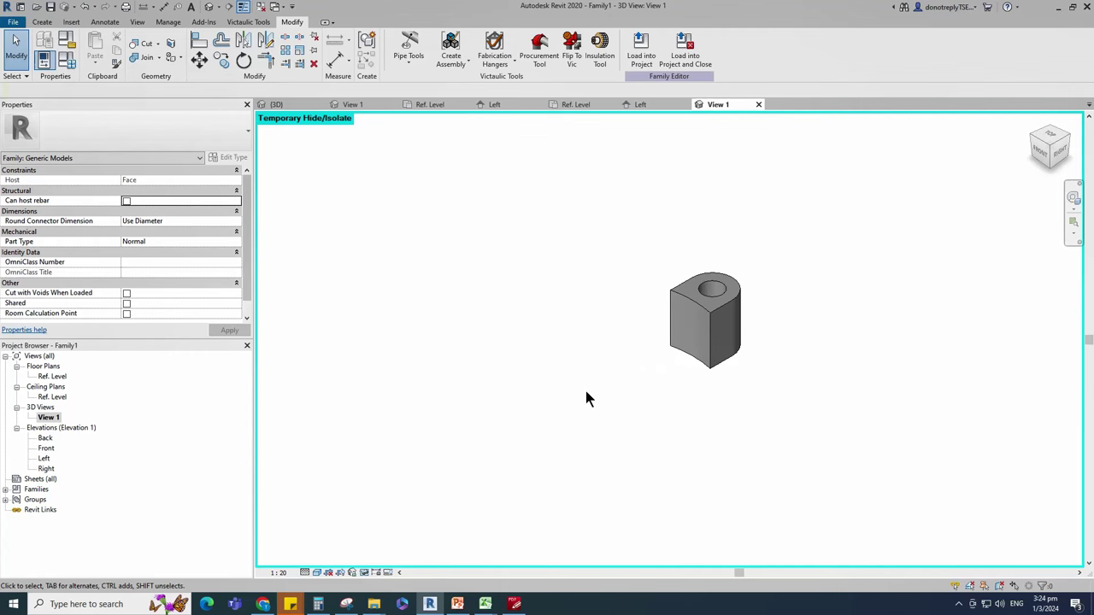
pyautogui.keyDown('shift'); pyautogui.moveTo(586, 391); pyautogui.dragTo(462, 411, button='middle'); pyautogui.keyUp('shift')
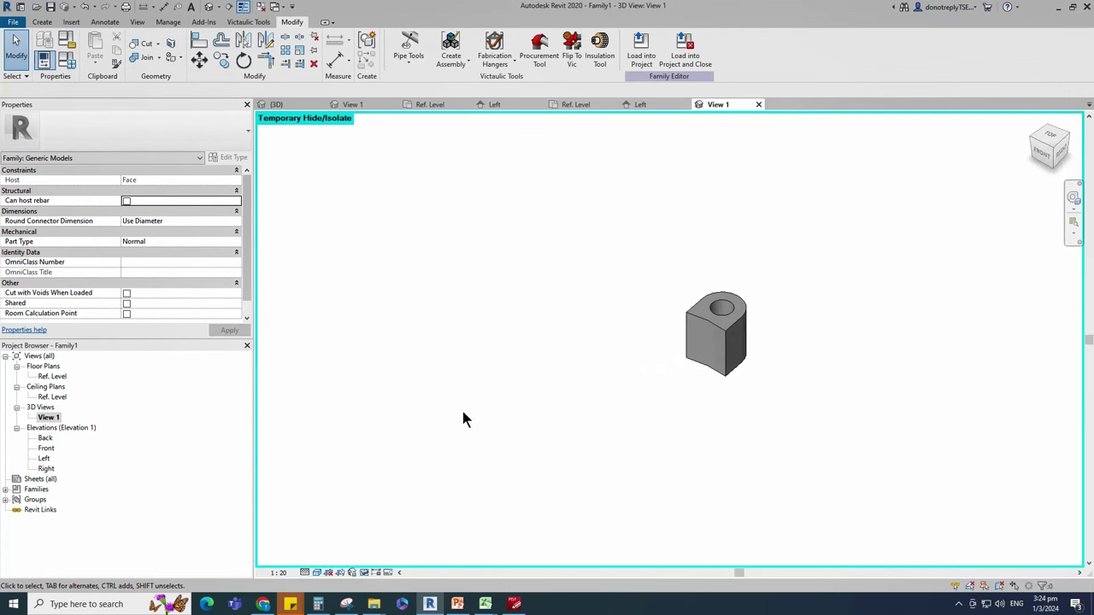
pyautogui.doubleClick(53, 455)
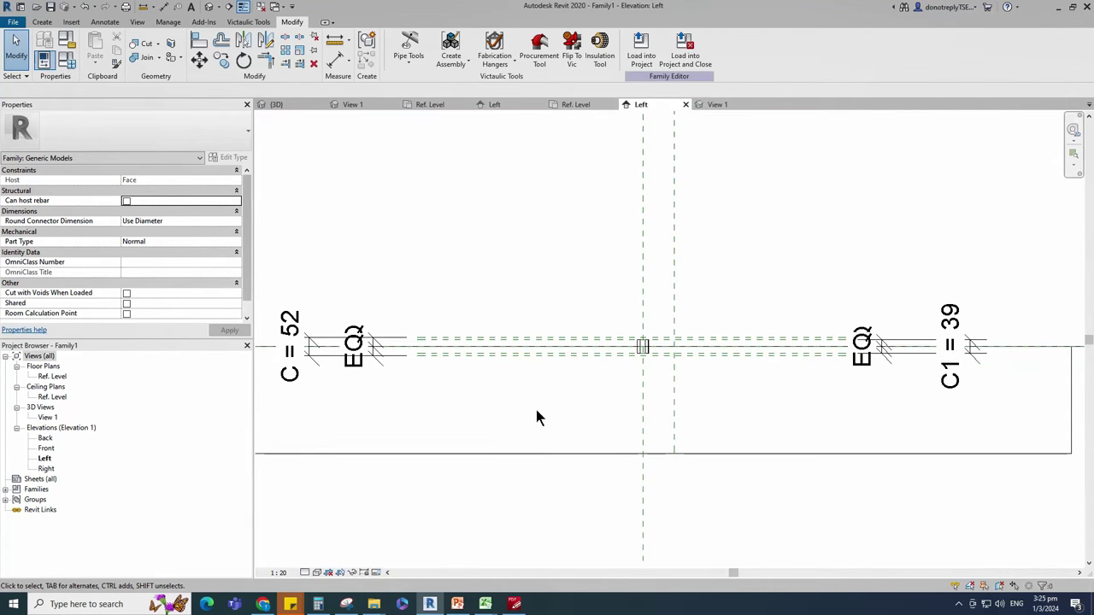
pyautogui.write('rp')
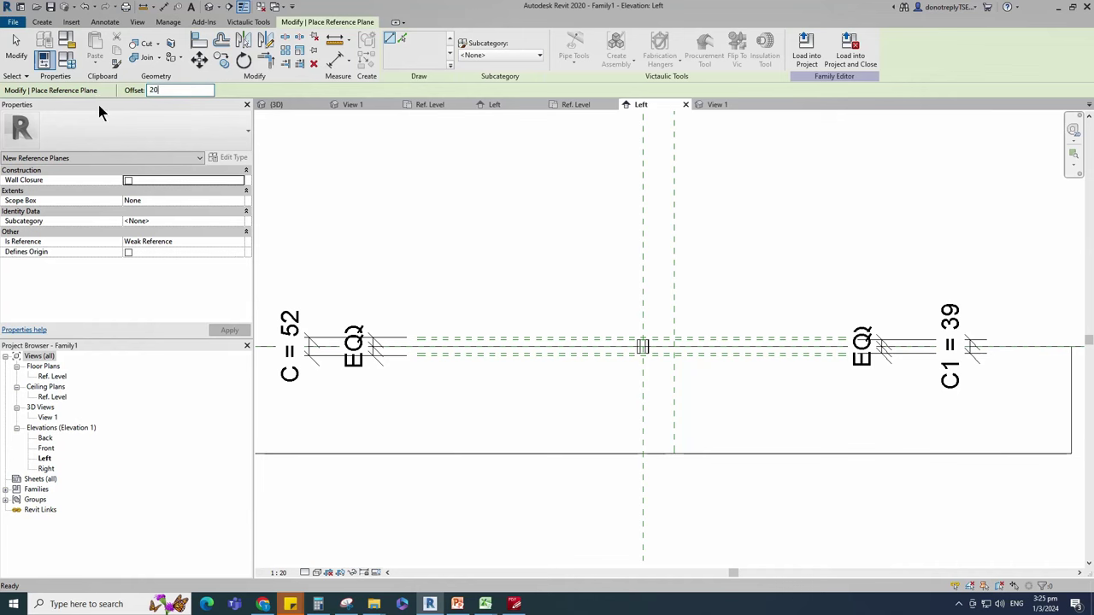
pyautogui.write('20')
pyautogui.press('Return')
pyautogui.scroll(3, 483, 333)
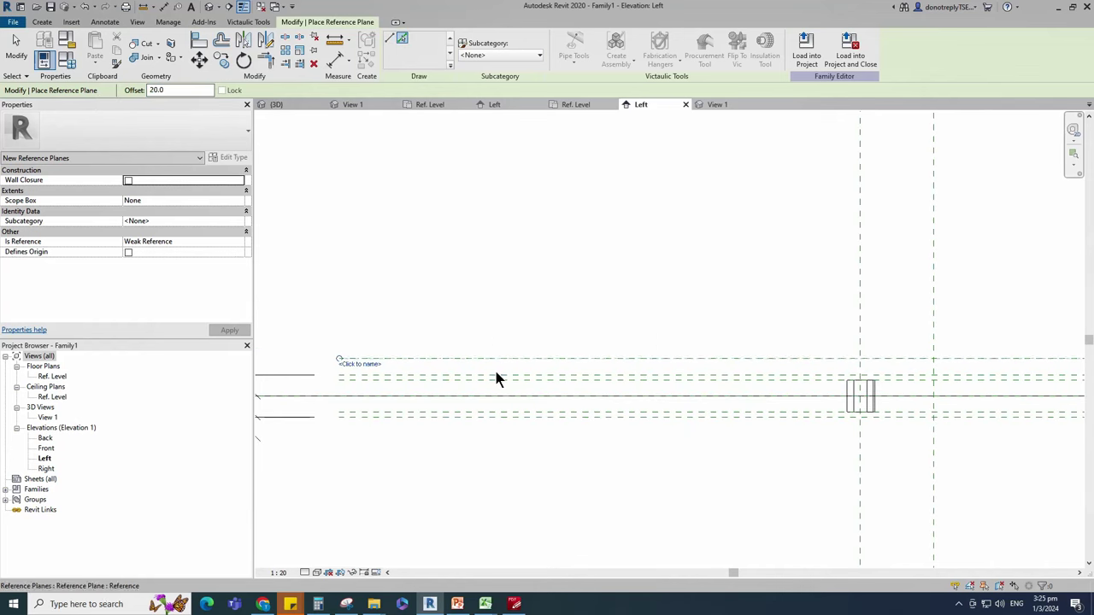
pyautogui.scroll(-2, 445, 222)
# Step: Dimension the two new outermost planes through the centre level and set the dimension segments equal
pyautogui.click(335, 58)
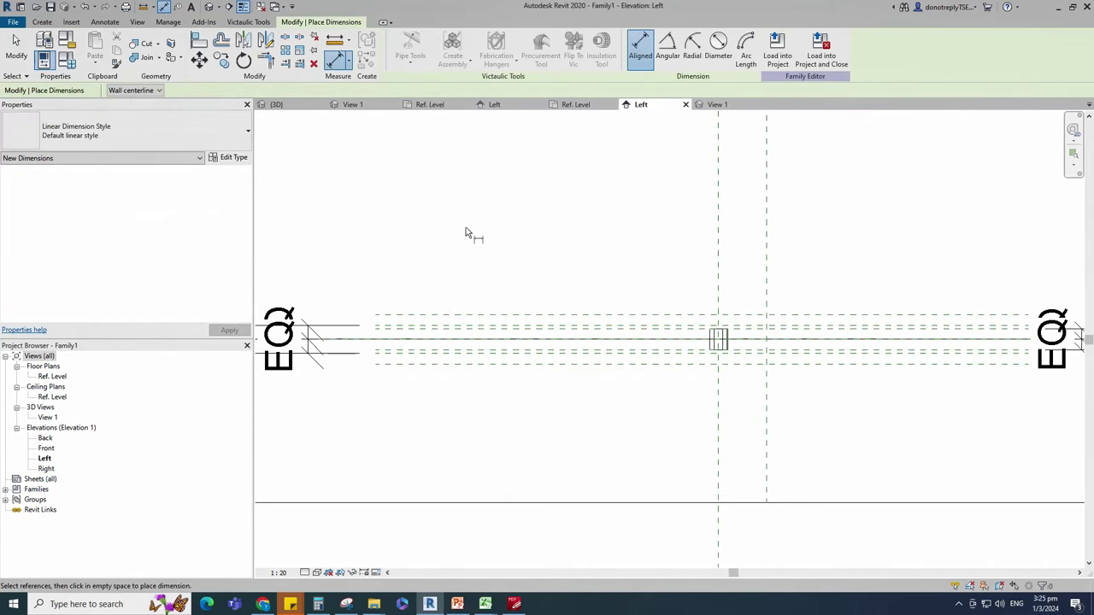
pyautogui.scroll(-3, 513, 348)
pyautogui.scroll(3, 547, 346)
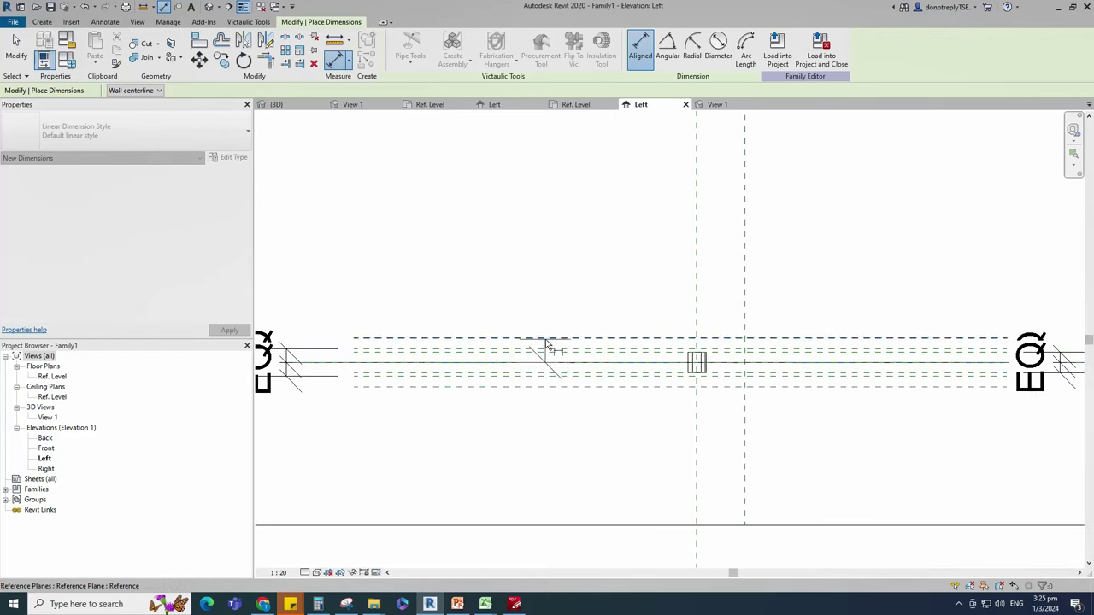
pyautogui.click(546, 341)
pyautogui.click(557, 389)
pyautogui.scroll(-2, 565, 406)
pyautogui.click(535, 426)
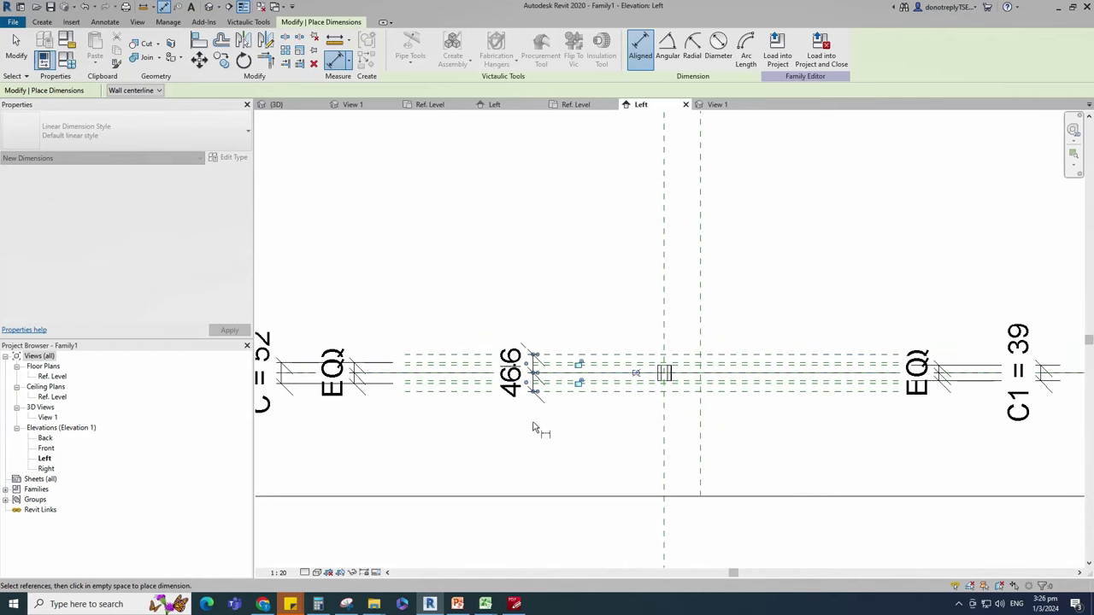
pyautogui.click(637, 376)
# Step: Dimension the upper and lower gaps between the outermost planes and the adjacent planes marking C
pyautogui.scroll(3, 470, 411)
pyautogui.click(419, 330)
pyautogui.click(420, 317)
pyautogui.click(435, 265)
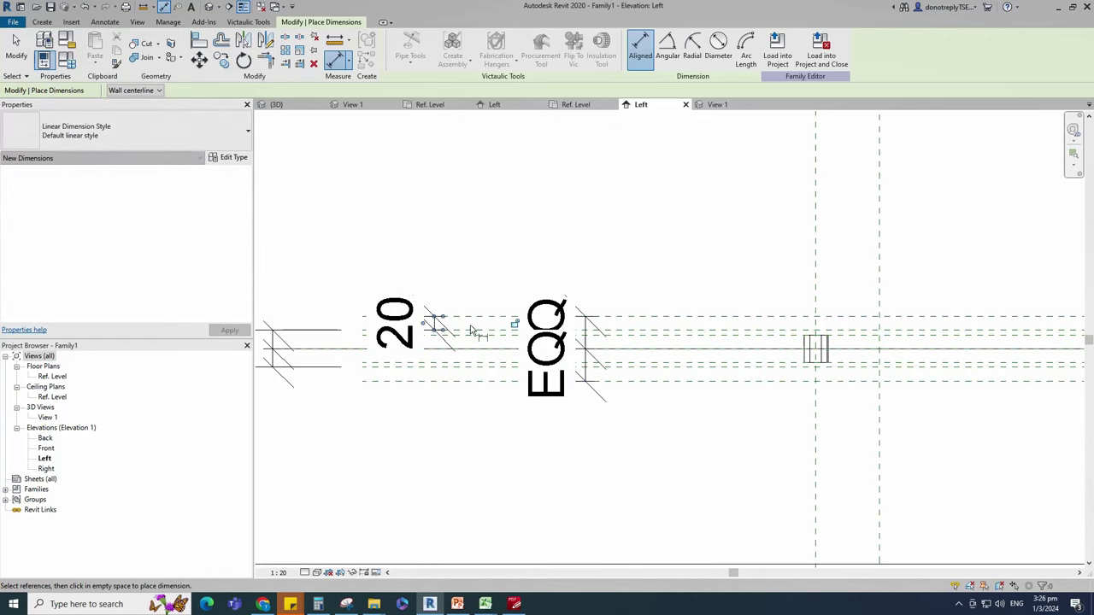
pyautogui.click(437, 368)
pyautogui.click(434, 381)
pyautogui.click(435, 440)
pyautogui.press('Escape')
# Step: Label both 20 mm gap dimensions with a new instance parameter T
pyautogui.scroll(-2, 465, 383)
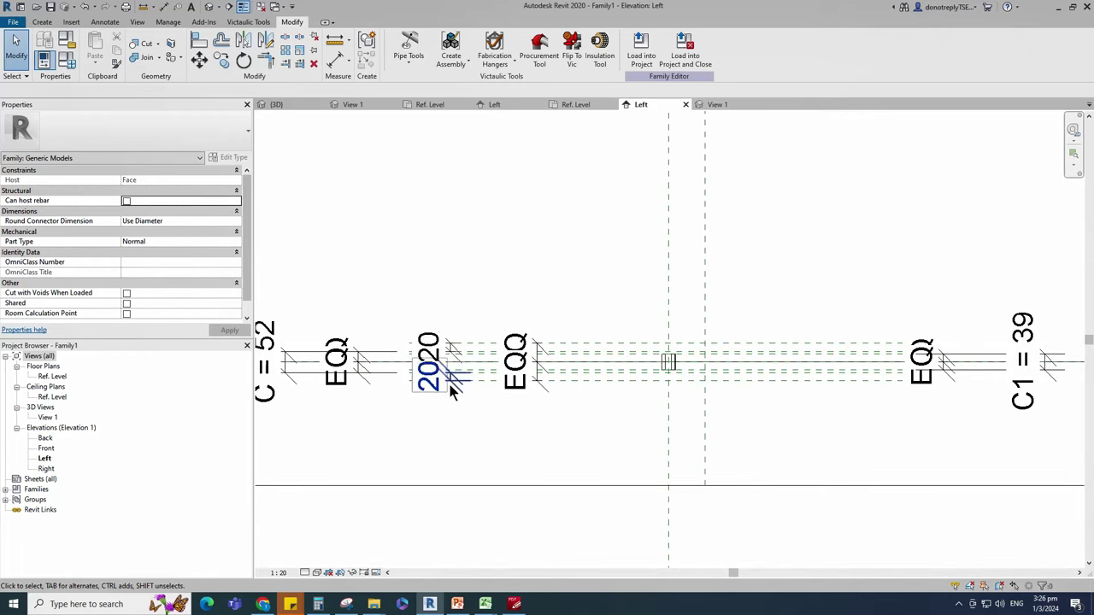
pyautogui.click(450, 385)
pyautogui.click(504, 49)
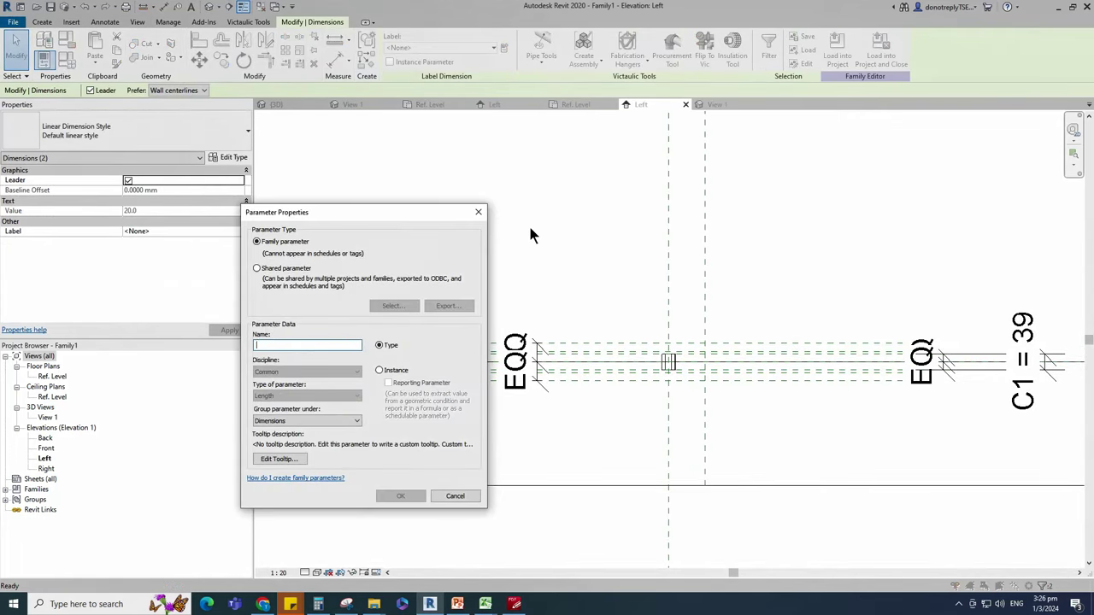
pyautogui.write('T')
pyautogui.click(379, 370)
pyautogui.click(400, 496)
pyautogui.press('Escape')
# Step: Add reference planes offset 16 mm outward from the uppermost and lowermost planes
pyautogui.scroll(-1, 677, 263)
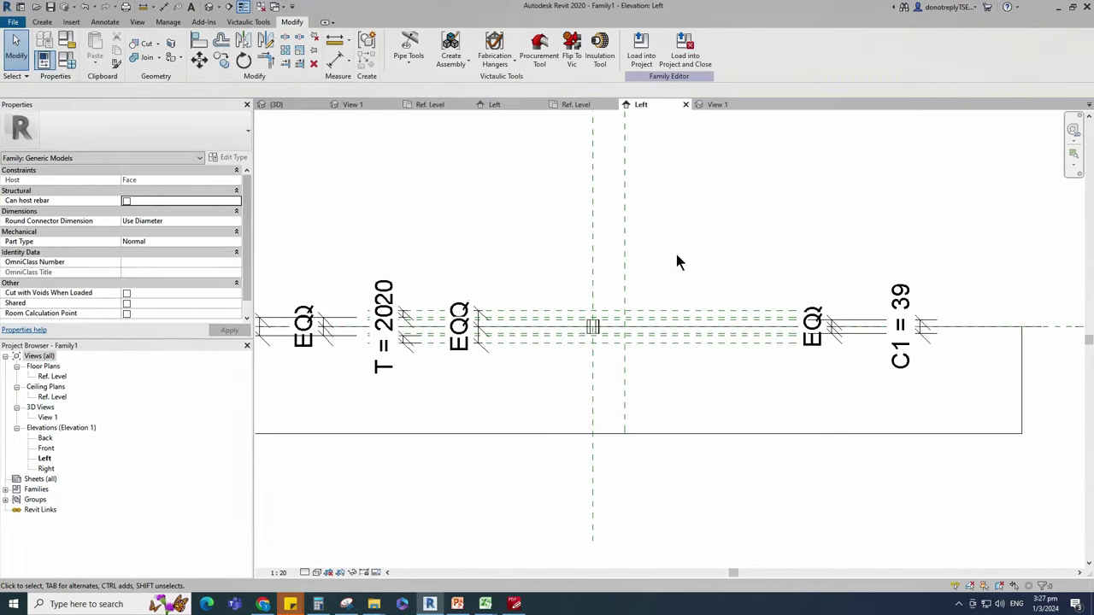
pyautogui.press('r')
pyautogui.press('p')
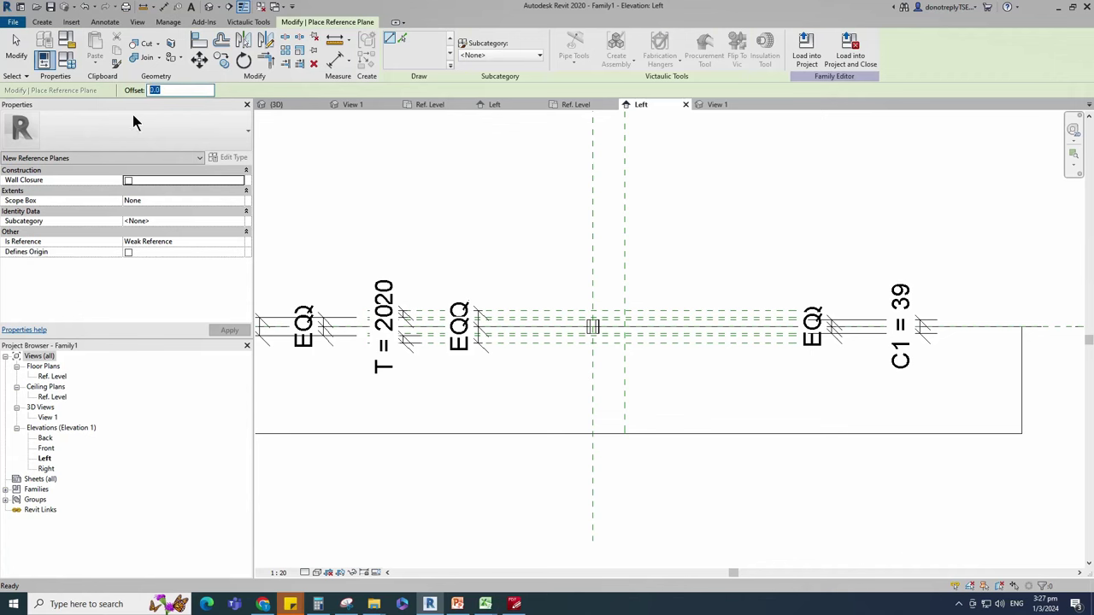
pyautogui.write('16')
pyautogui.click(402, 38)
pyautogui.scroll(2, 564, 324)
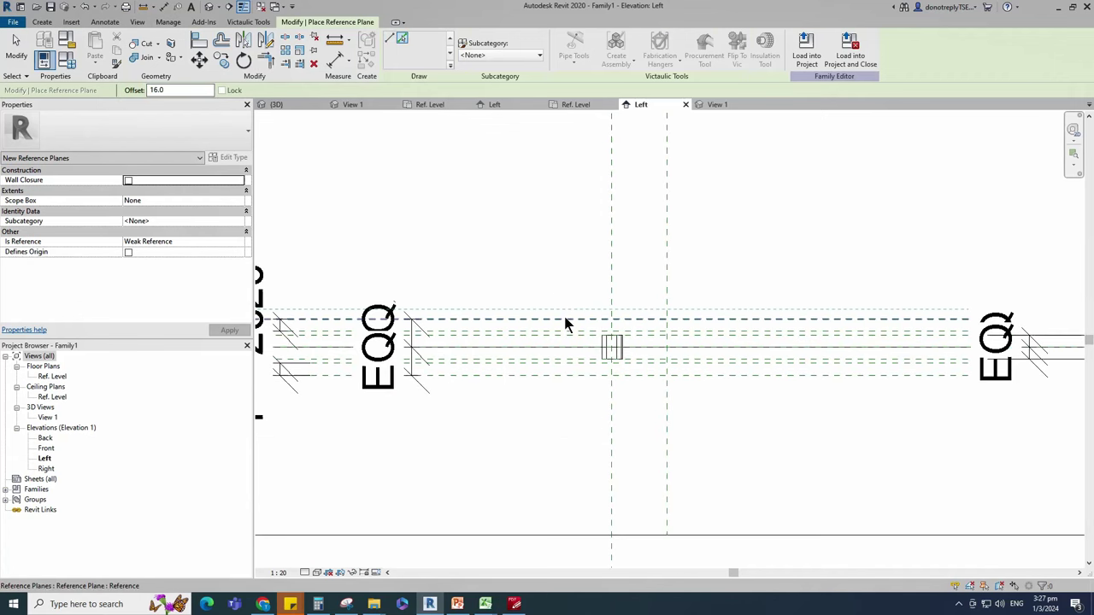
# Step: Dimension the newly added 16 mm offset planes through the centre level and set the segments equal
pyautogui.click(340, 61)
pyautogui.scroll(-2, 313, 151)
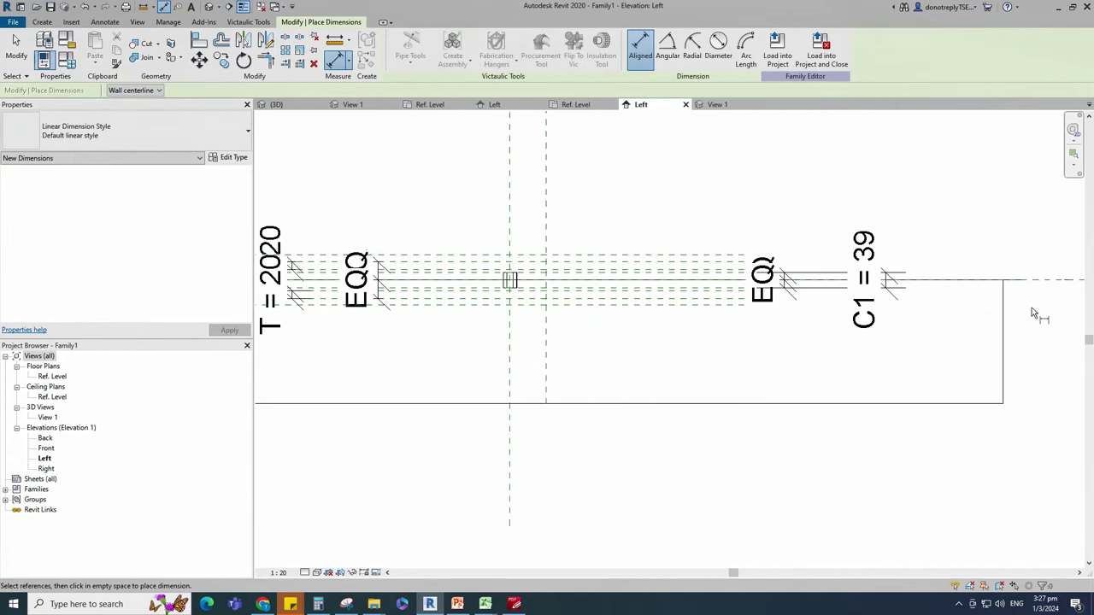
pyautogui.click(695, 254)
pyautogui.scroll(2, 695, 255)
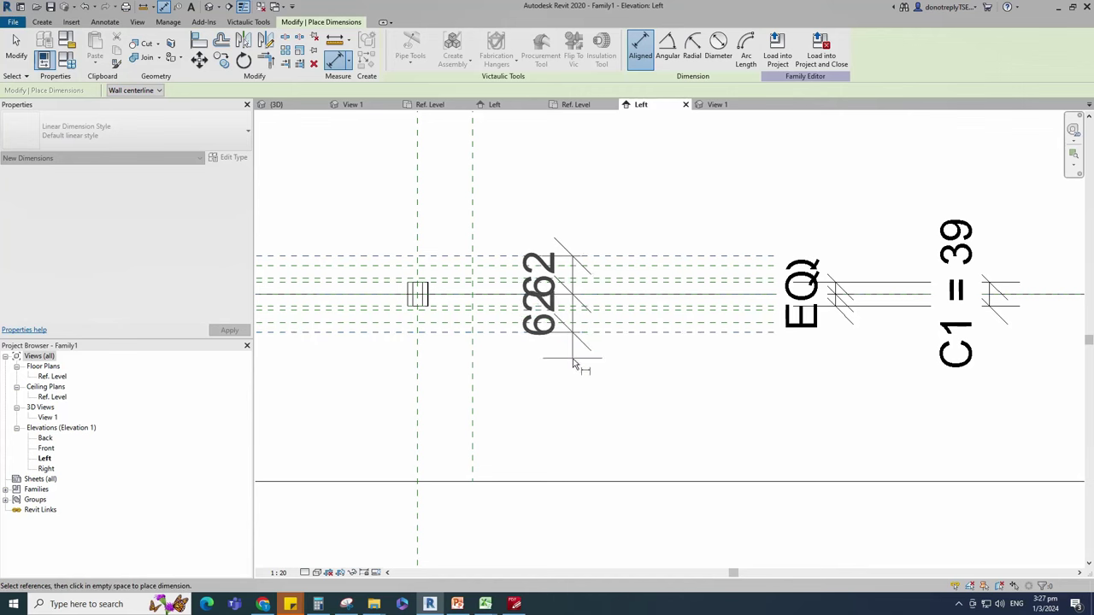
pyautogui.click(596, 362)
pyautogui.click(751, 294)
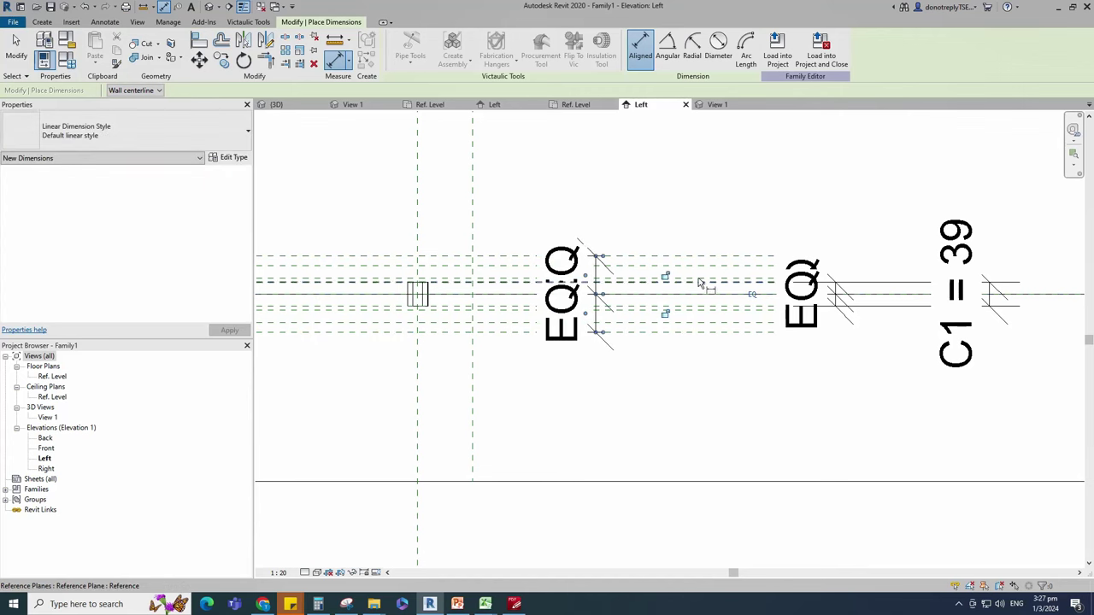
# Step: Dimension the upper and lower gaps between the outermost planes and the planes driven by T
pyautogui.click(701, 266)
pyautogui.click(701, 257)
pyautogui.click(704, 186)
pyautogui.click(707, 324)
pyautogui.click(708, 333)
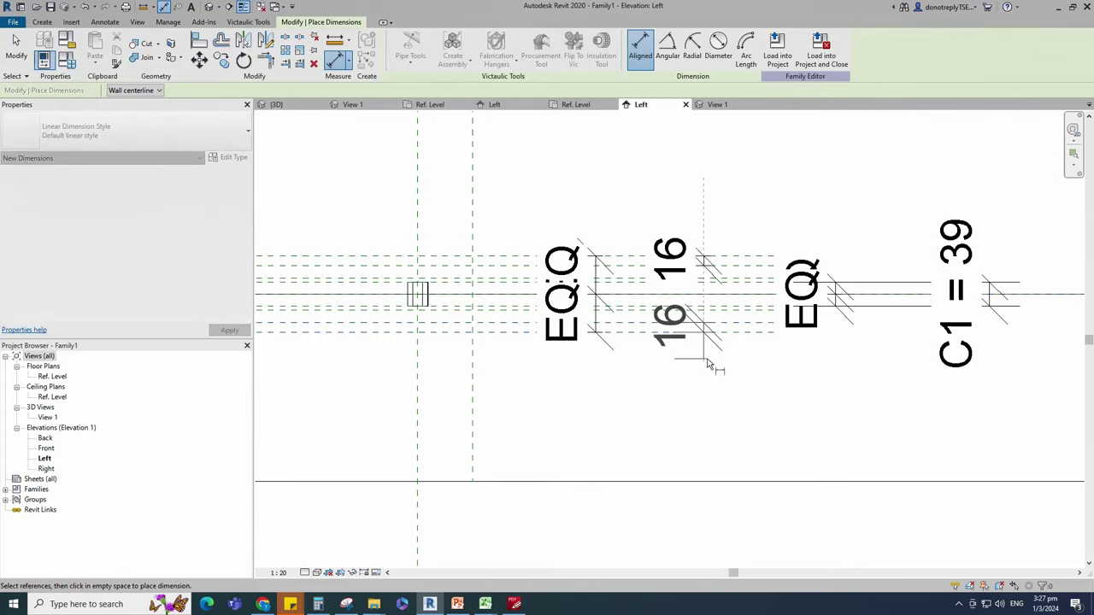
pyautogui.click(708, 359)
pyautogui.press('Escape')
pyautogui.press('Escape')
# Step: Label both outer 16 mm gap dimensions with the parameter M
pyautogui.click(708, 337)
pyautogui.scroll(-1, 709, 335)
pyautogui.keyDown('ctrl'); pyautogui.click(707, 276); pyautogui.keyUp('ctrl')
pyautogui.scroll(-2, 708, 281)
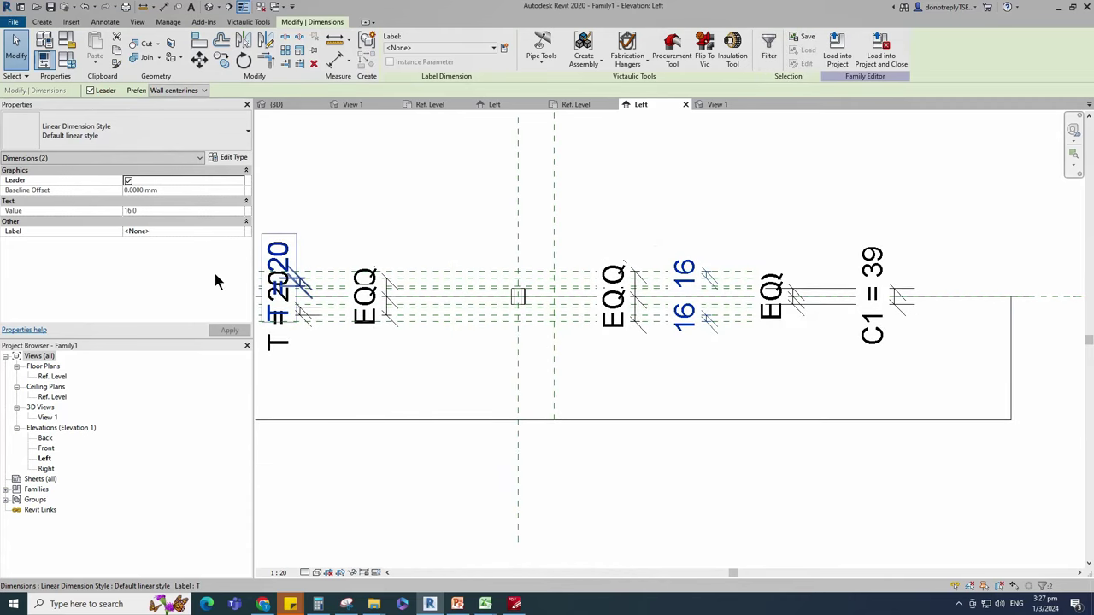
pyautogui.click(237, 231)
pyautogui.click(172, 274)
pyautogui.click(778, 348)
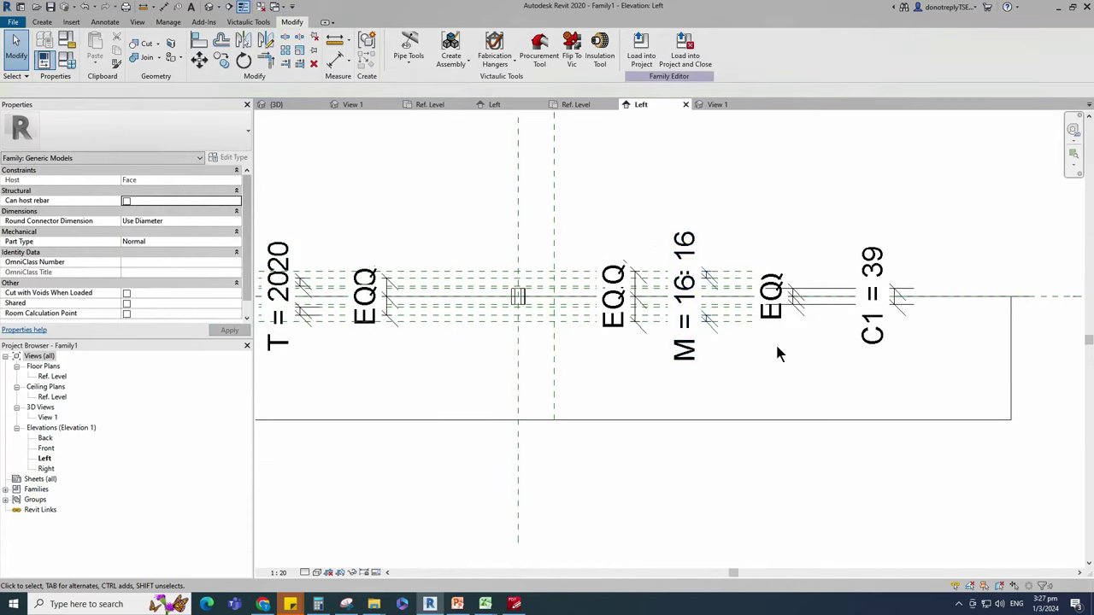
pyautogui.scroll(-2, 778, 352)
pyautogui.scroll(2, 508, 342)
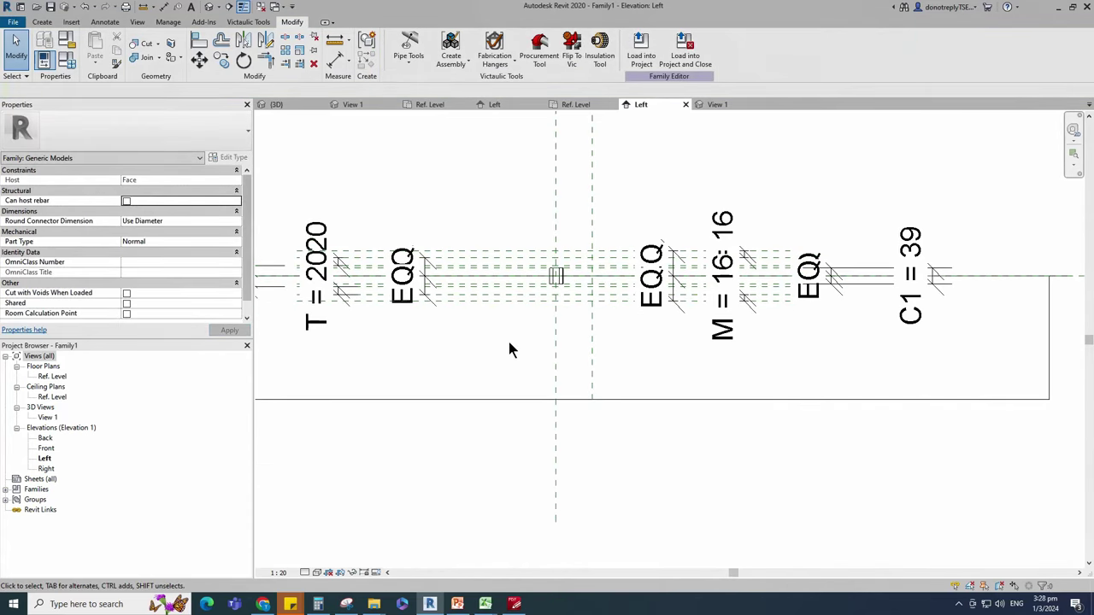
# Step: Start a Sweep and sketch a straight vertical path along the centre plane between the uppermost and lowermost reference planes
pyautogui.click(42, 21)
pyautogui.click(172, 49)
pyautogui.click(767, 43)
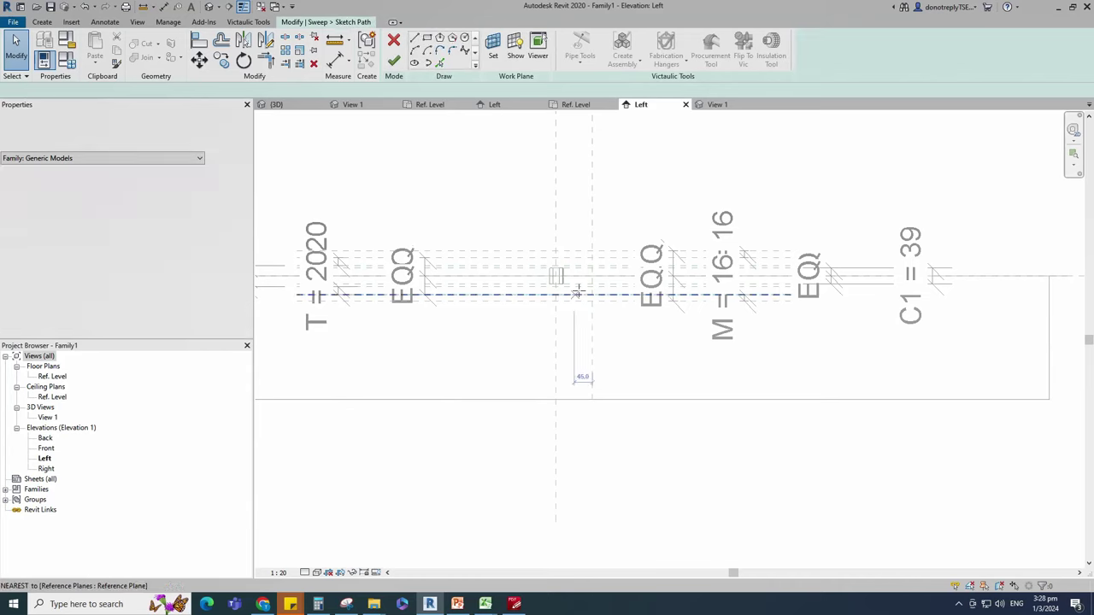
pyautogui.scroll(3, 547, 302)
pyautogui.click(546, 185)
pyautogui.press('Escape')
pyautogui.press('Escape')
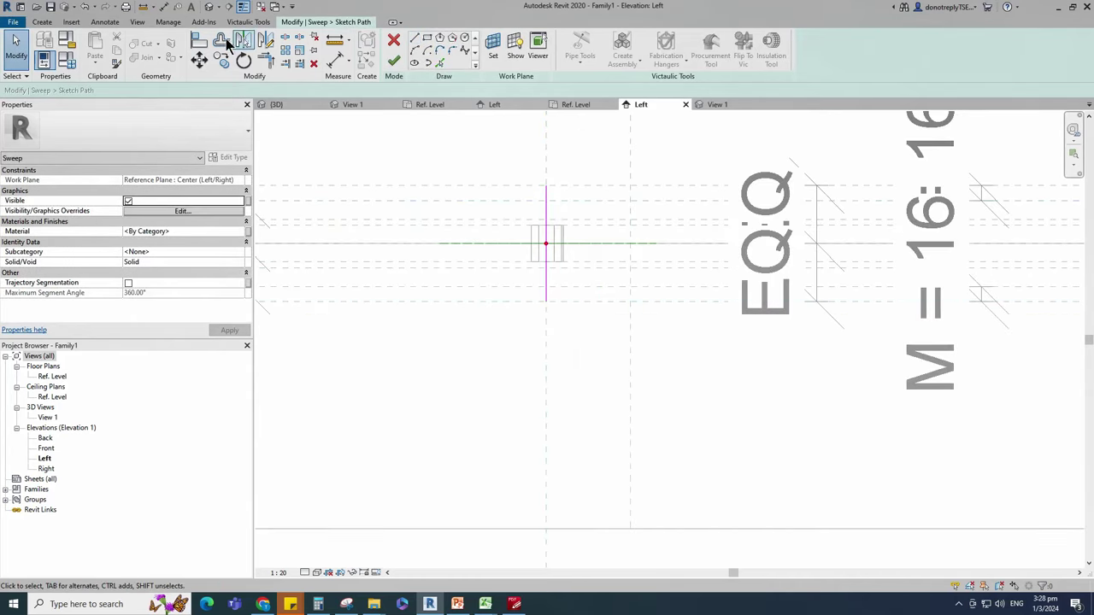
# Step: Align and lock both ends of the sweep path to the uppermost and lowermost reference planes
pyautogui.click(201, 41)
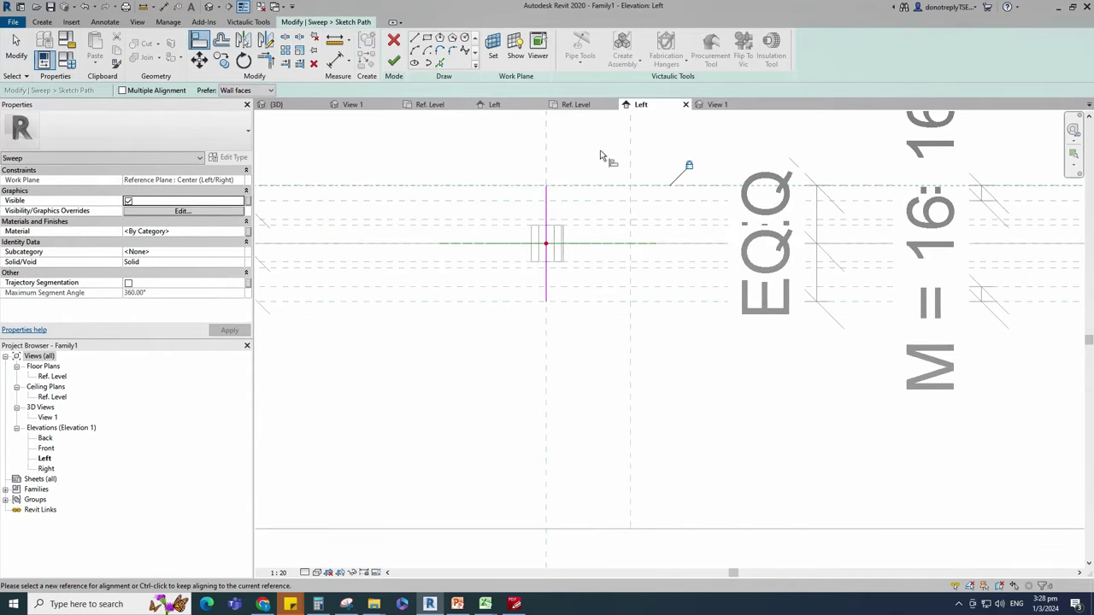
pyautogui.click(546, 204)
pyautogui.click(564, 362)
pyautogui.click(559, 303)
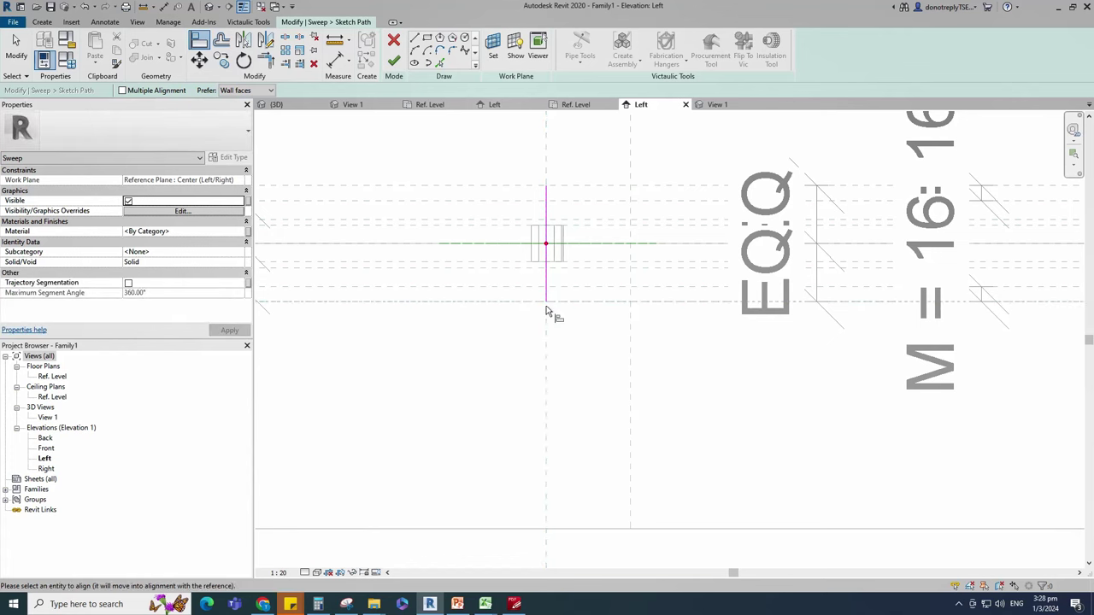
pyautogui.click(546, 301)
pyautogui.click(688, 279)
pyautogui.scroll(1, 583, 309)
pyautogui.scroll(-2, 579, 325)
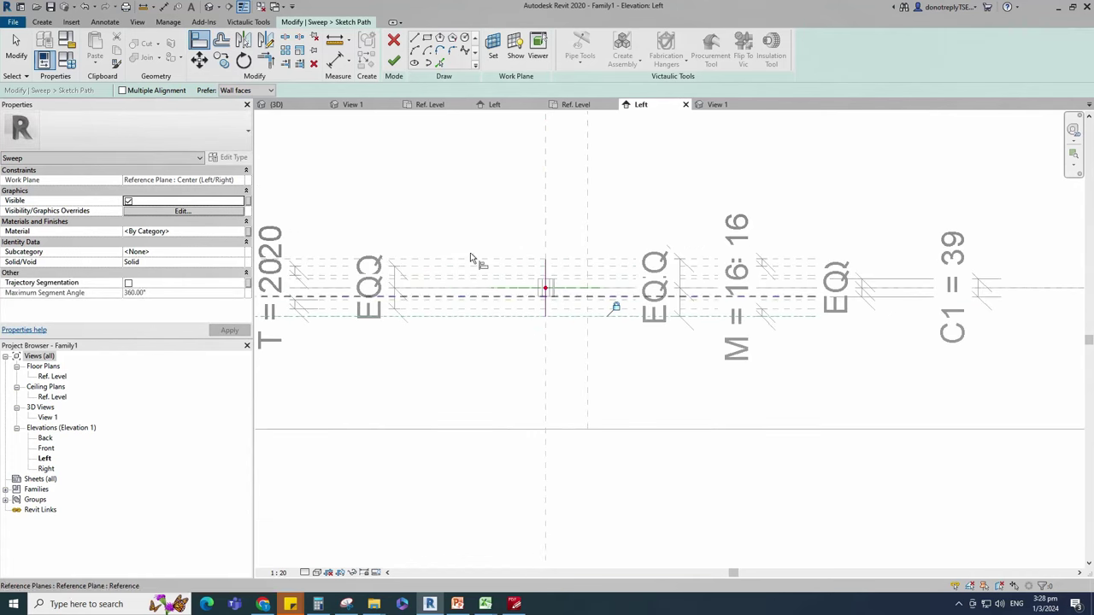
# Step: Finish the sweep path and sketch a circular profile of 10 mm radius centred on the lug hole in the Ref. Level plan
pyautogui.click(393, 60)
pyautogui.click(825, 61)
pyautogui.click(712, 418)
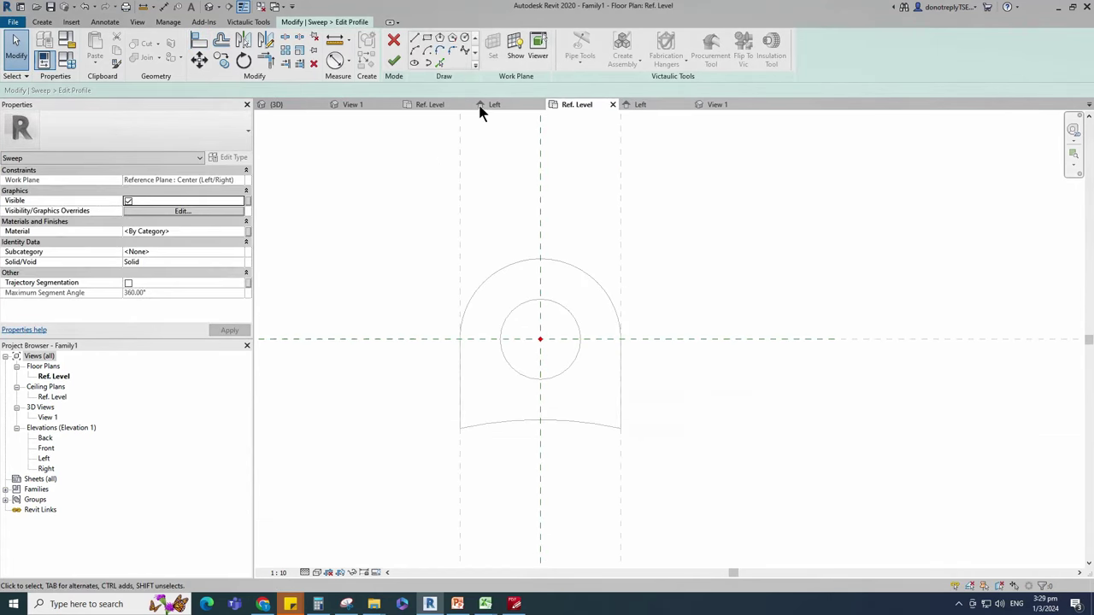
pyautogui.click(464, 38)
pyautogui.click(540, 339)
pyautogui.scroll(1, 591, 328)
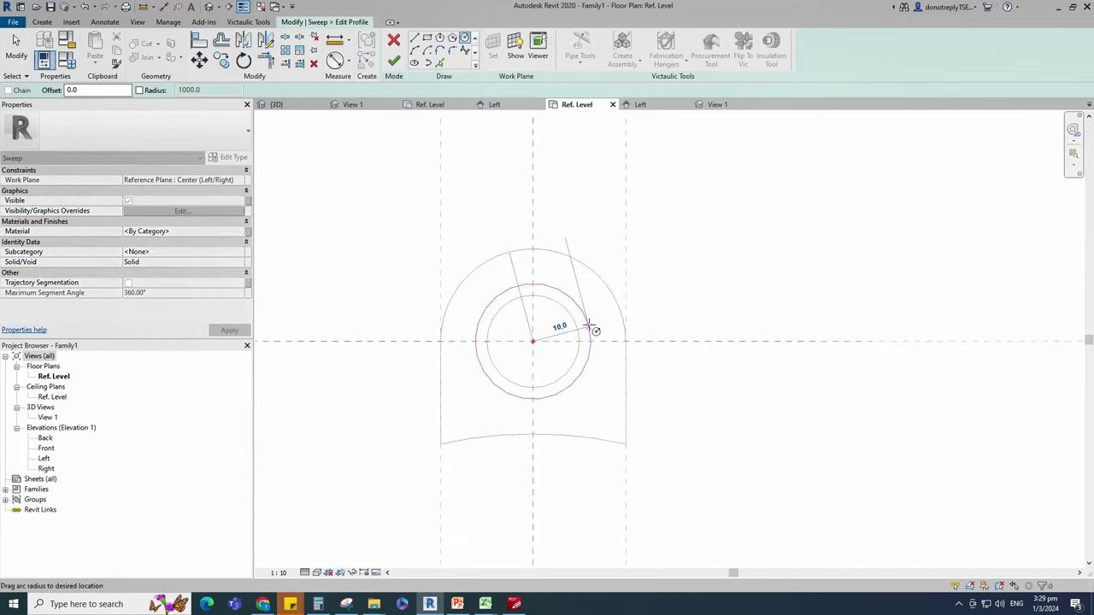
pyautogui.click(592, 342)
pyautogui.press('Escape')
pyautogui.press('Escape')
# Step: Show the profile circle's center mark, then align and lock it to the horizontal and vertical reference planes
pyautogui.click(591, 347)
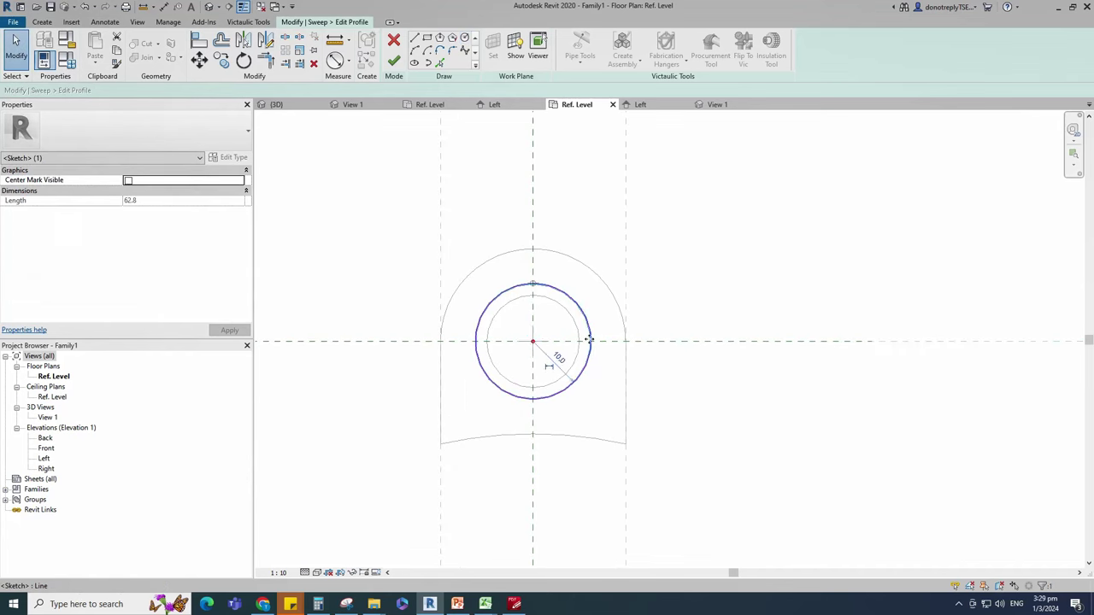
pyautogui.scroll(-2, 578, 257)
pyautogui.click(130, 181)
pyautogui.click(198, 40)
pyautogui.scroll(-2, 513, 263)
pyautogui.click(833, 286)
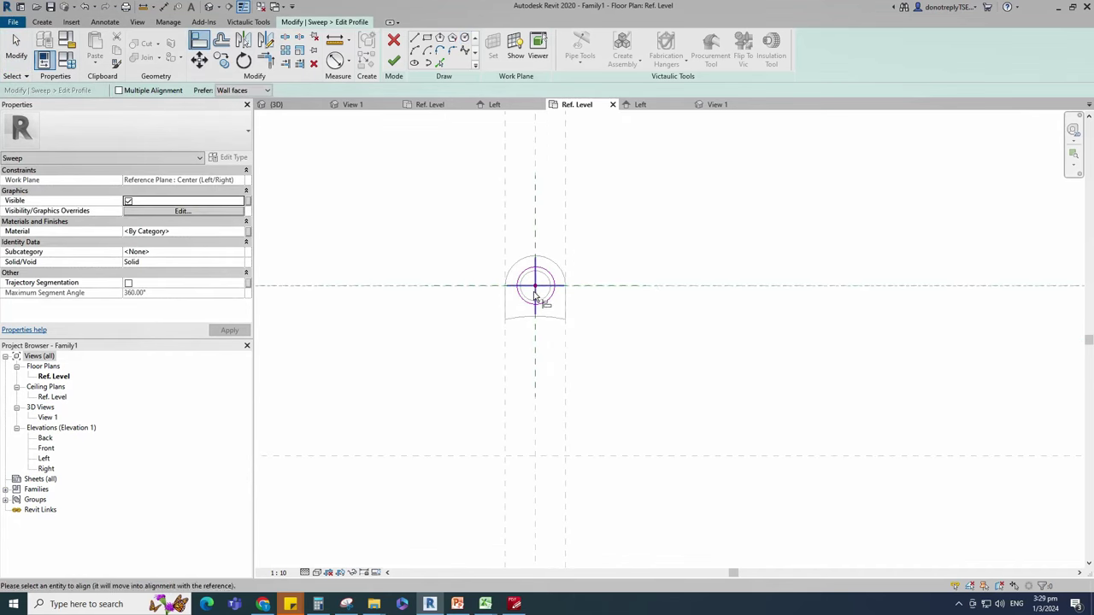
pyautogui.click(536, 289)
pyautogui.press('Escape')
pyautogui.press('Escape')
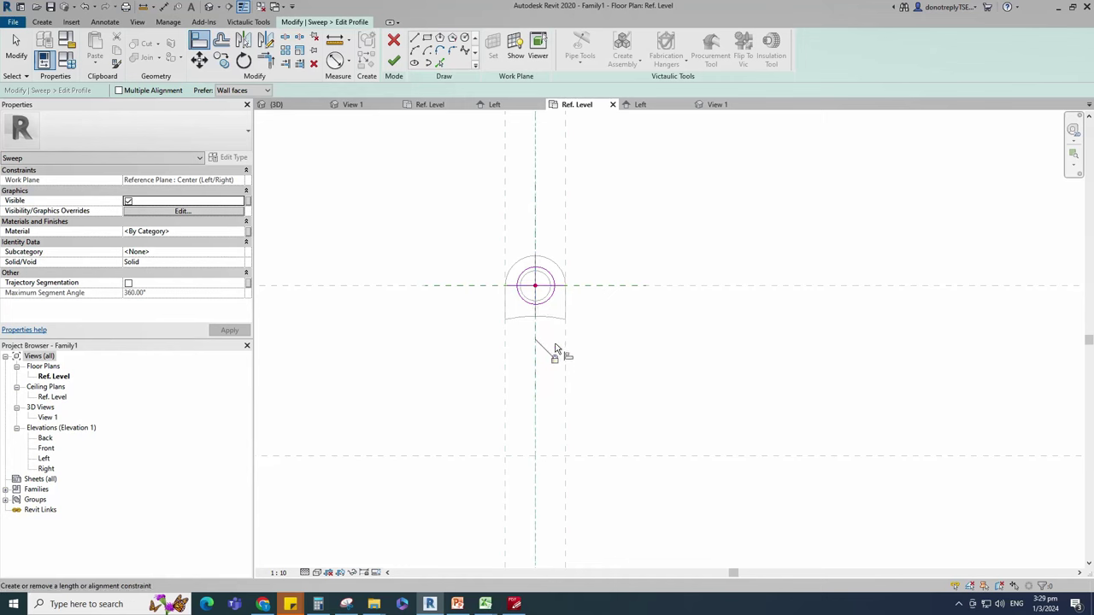
# Step: Add a diameter dimension to the circular sweep profile
pyautogui.scroll(3, 530, 286)
pyautogui.click(334, 60)
pyautogui.click(589, 284)
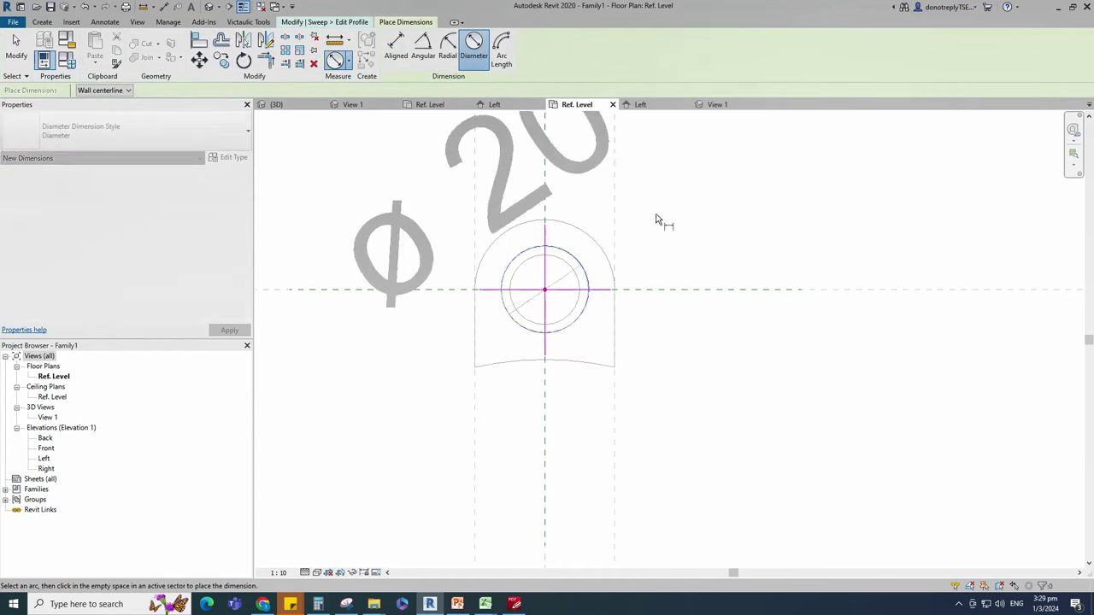
pyautogui.click(624, 282)
pyautogui.press('Escape')
pyautogui.press('Escape')
pyautogui.click(590, 313)
pyautogui.press('Escape')
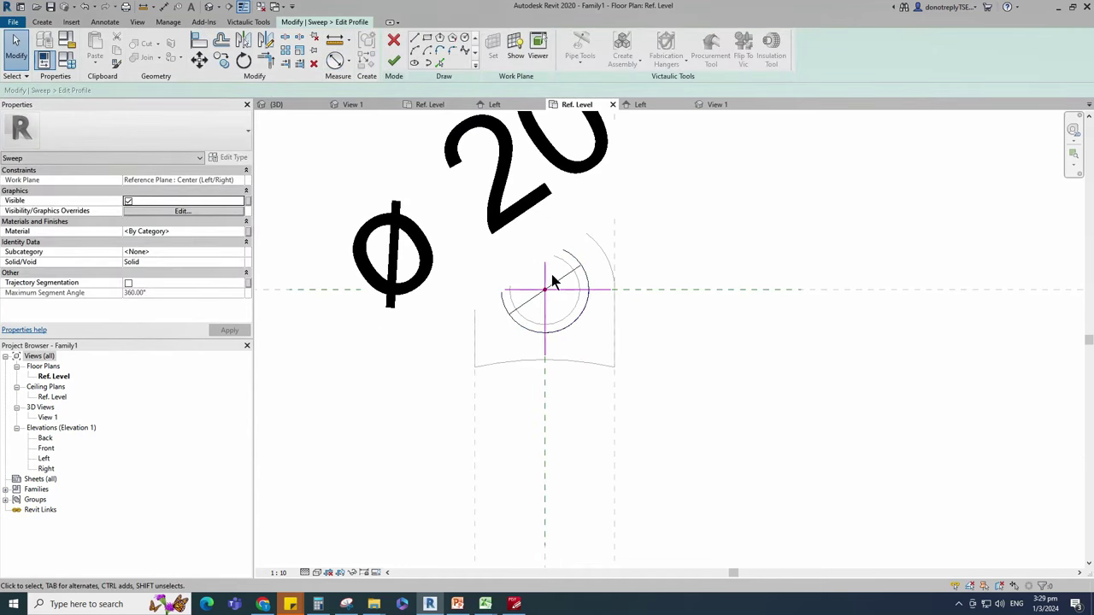
# Step: Set the profile circle's diameter to 16 mm
pyautogui.scroll(-2, 519, 333)
pyautogui.moveTo(427, 164); pyautogui.dragTo(606, 368)
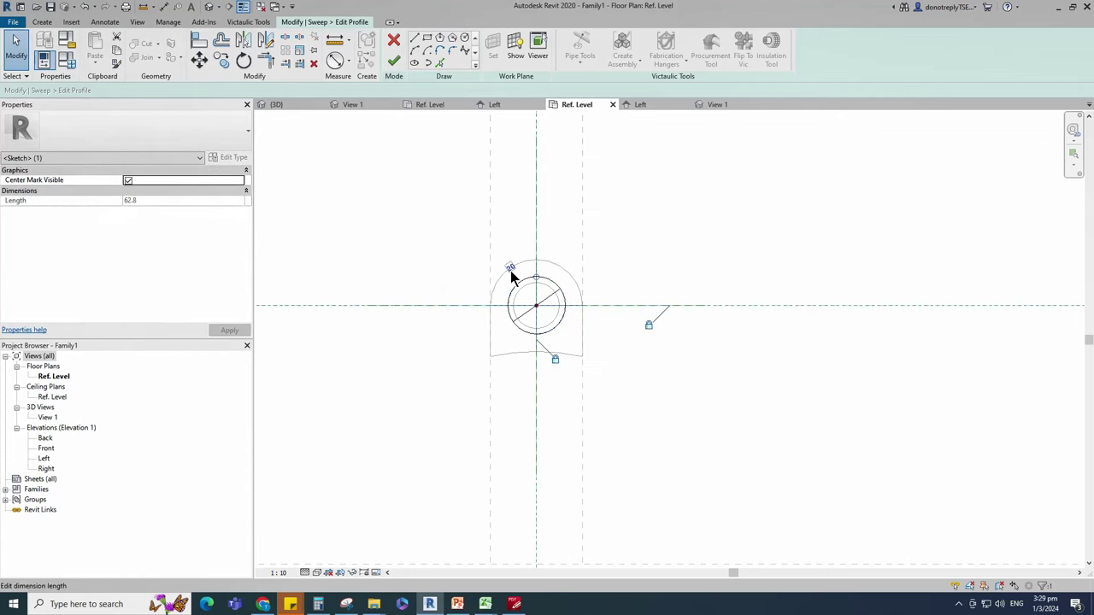
pyautogui.write('16')
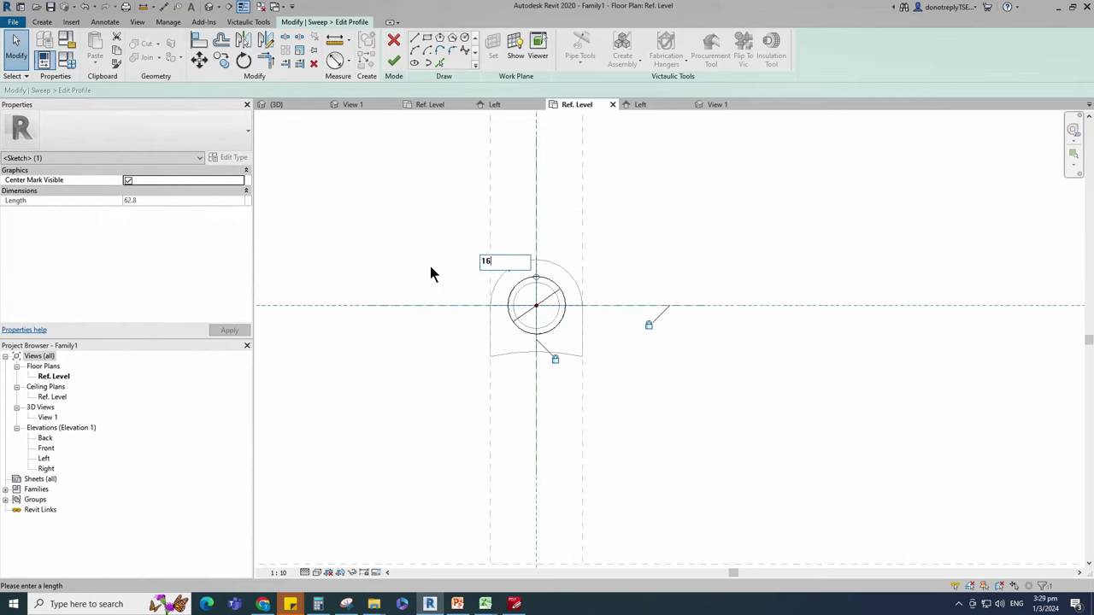
pyautogui.press('Return')
pyautogui.press('Escape')
# Step: Label the profile circle's diameter dimension with the parameter M
pyautogui.scroll(2, 513, 312)
pyautogui.click(513, 310)
pyautogui.scroll(-1, 599, 317)
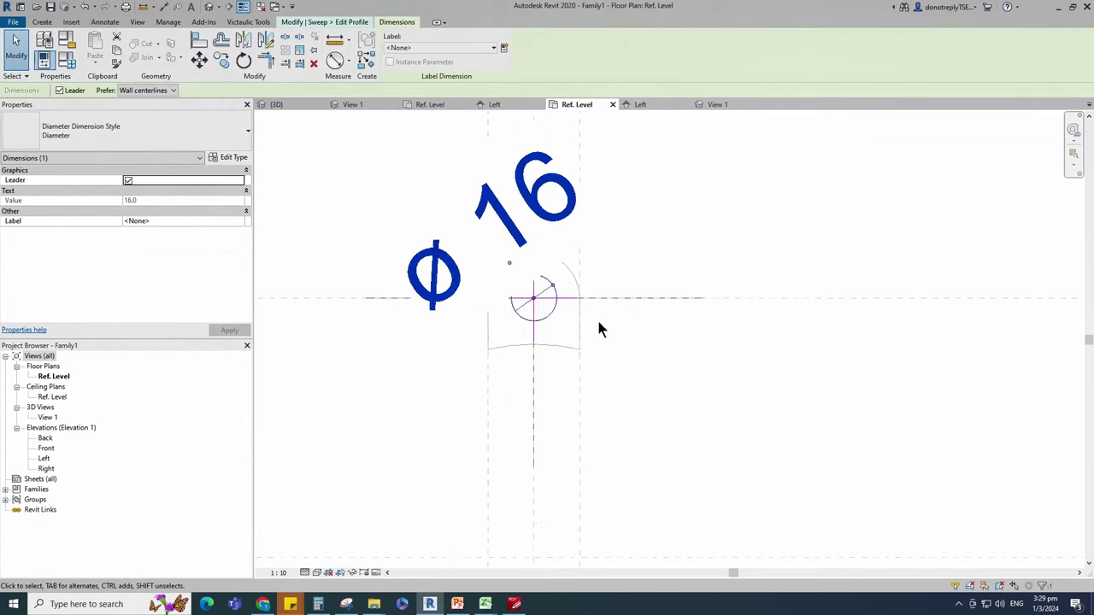
pyautogui.click(239, 221)
pyautogui.click(137, 260)
pyautogui.click(225, 330)
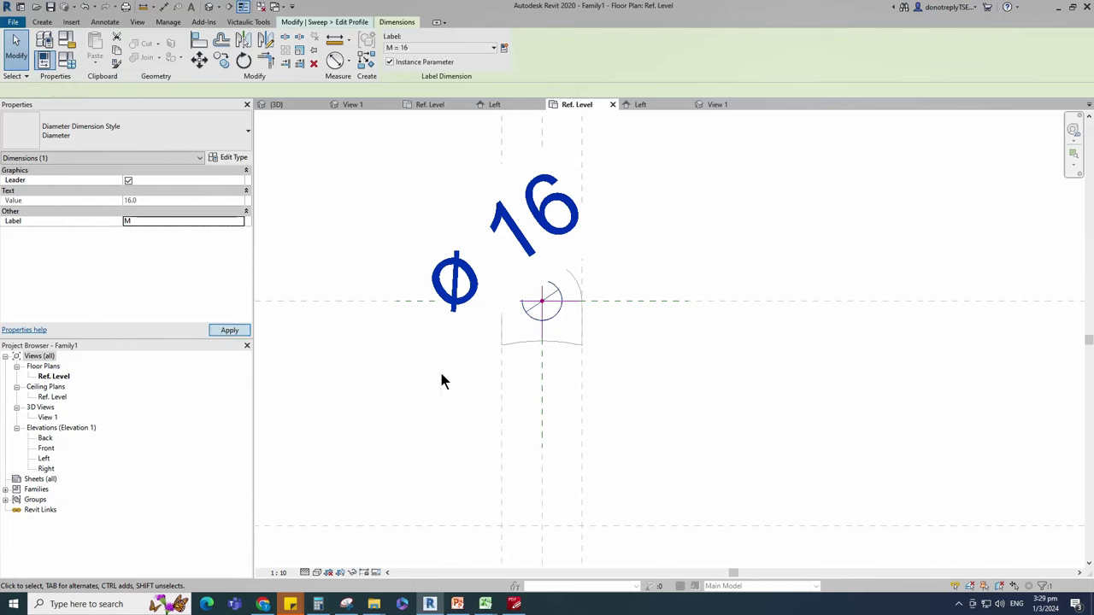
pyautogui.press('Escape')
# Step: Finish the sweep profile and the sweep, and inspect the bolt through the lug in 3D View 1
pyautogui.scroll(-1, 528, 360)
pyautogui.click(394, 61)
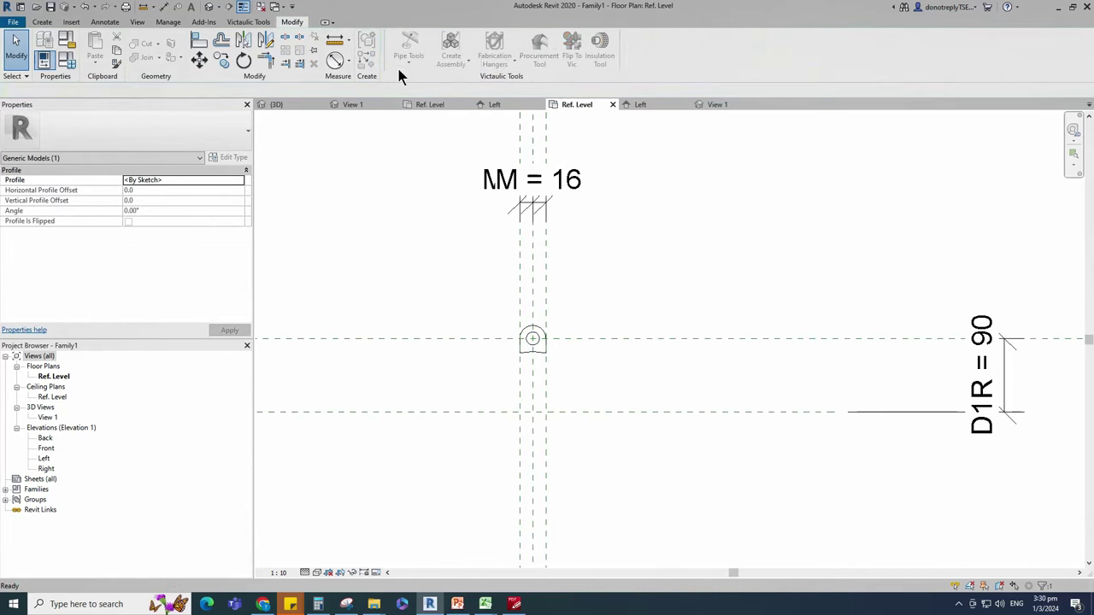
pyautogui.click(396, 61)
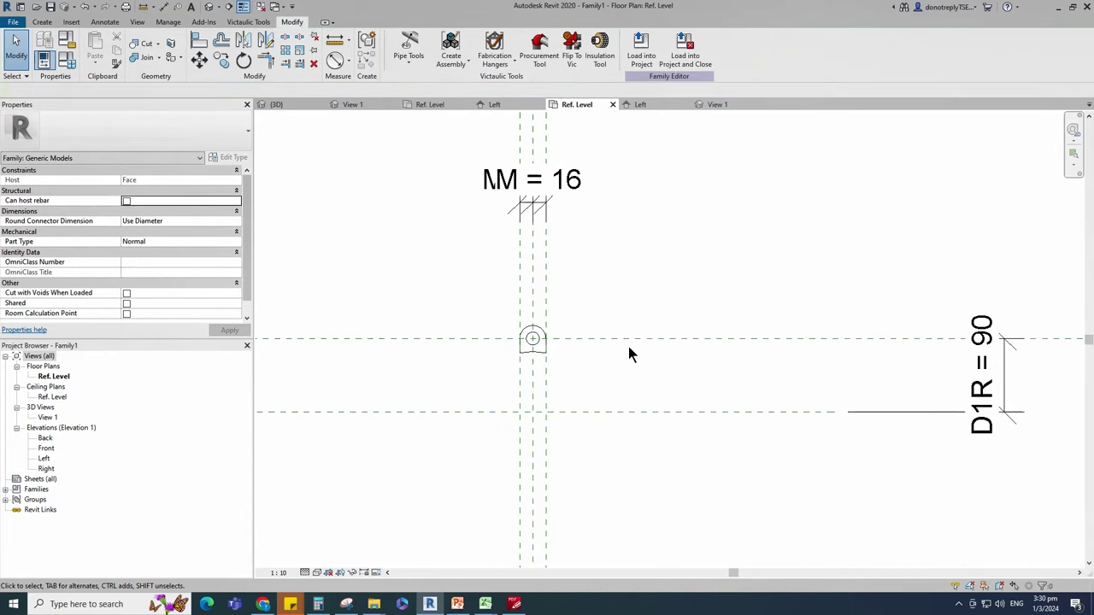
pyautogui.doubleClick(45, 419)
pyautogui.keyDown('shift'); pyautogui.moveTo(665, 424); pyautogui.dragTo(838, 380, button='middle'); pyautogui.keyUp('shift')
pyautogui.scroll(-2, 849, 425)
pyautogui.scroll(1, 906, 423)
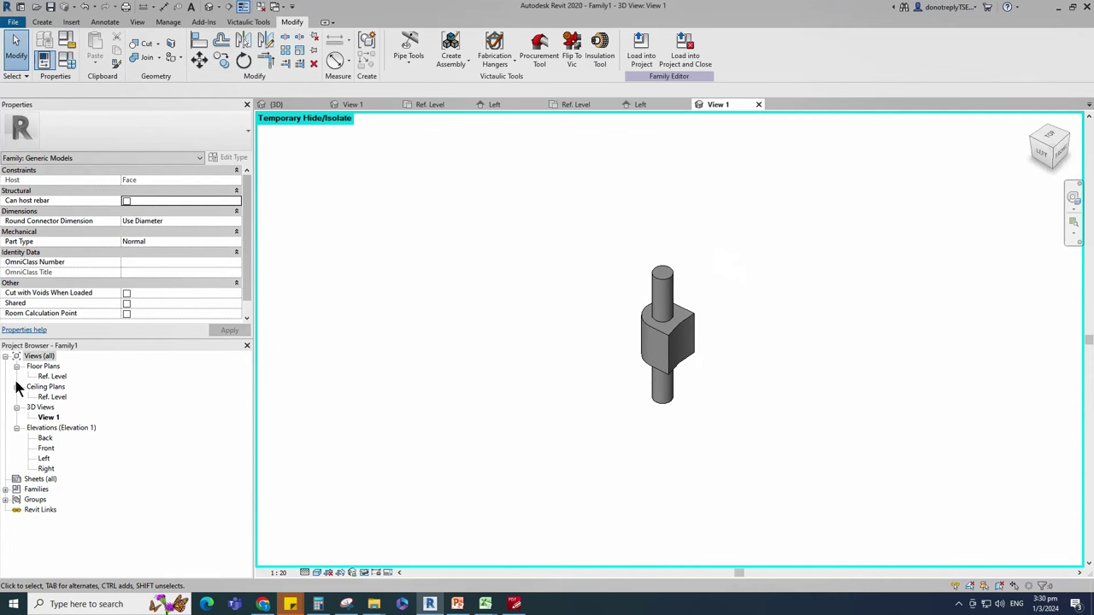
# Step: Load the Nut Washer_Face Based family into Family1, place it on the work plane at the bolt's centre in Ref. Level, and align it
pyautogui.doubleClick(49, 377)
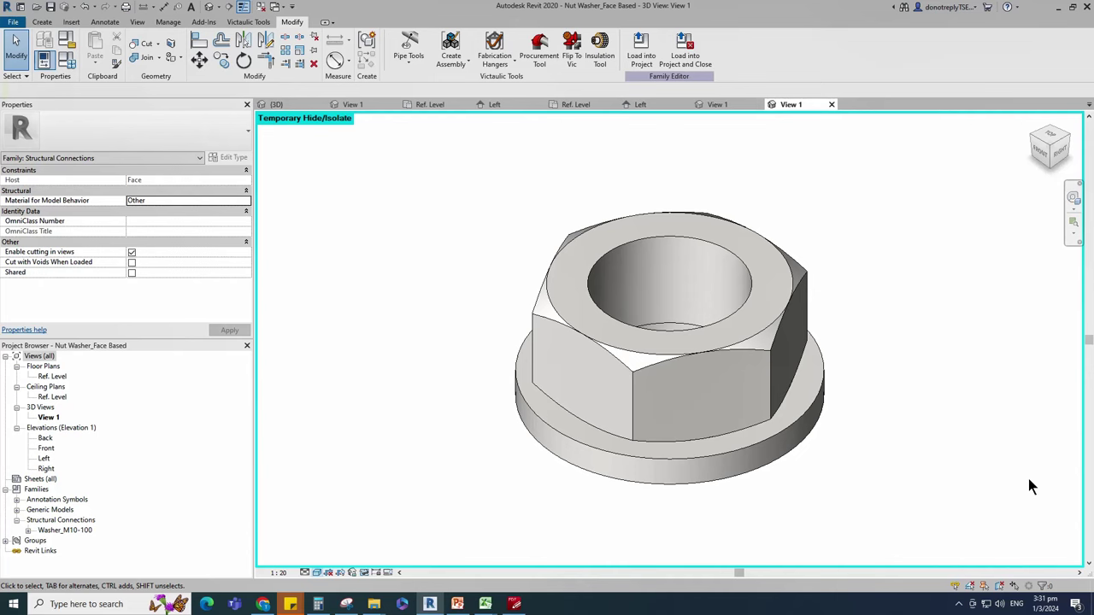
pyautogui.click(641, 51)
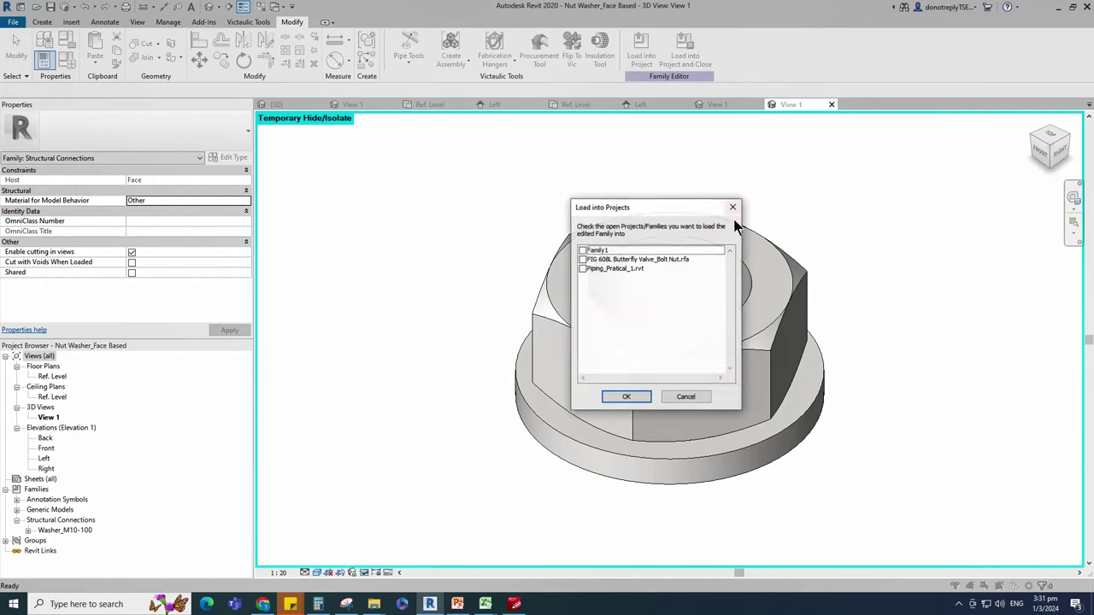
pyautogui.click(582, 249)
pyautogui.click(623, 398)
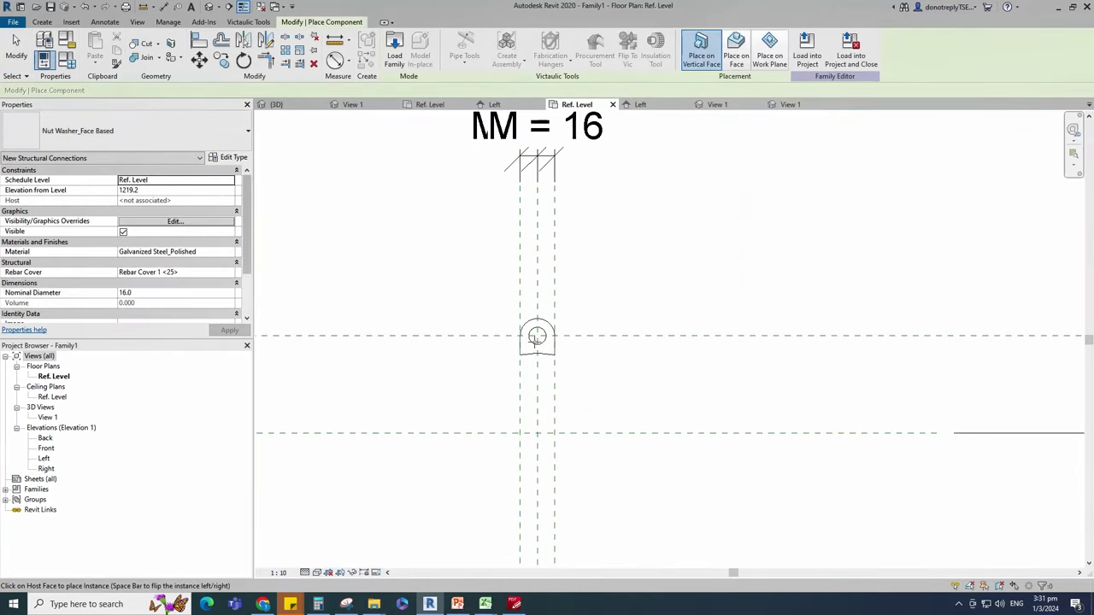
pyautogui.click(770, 51)
pyautogui.click(537, 336)
pyautogui.press('Escape')
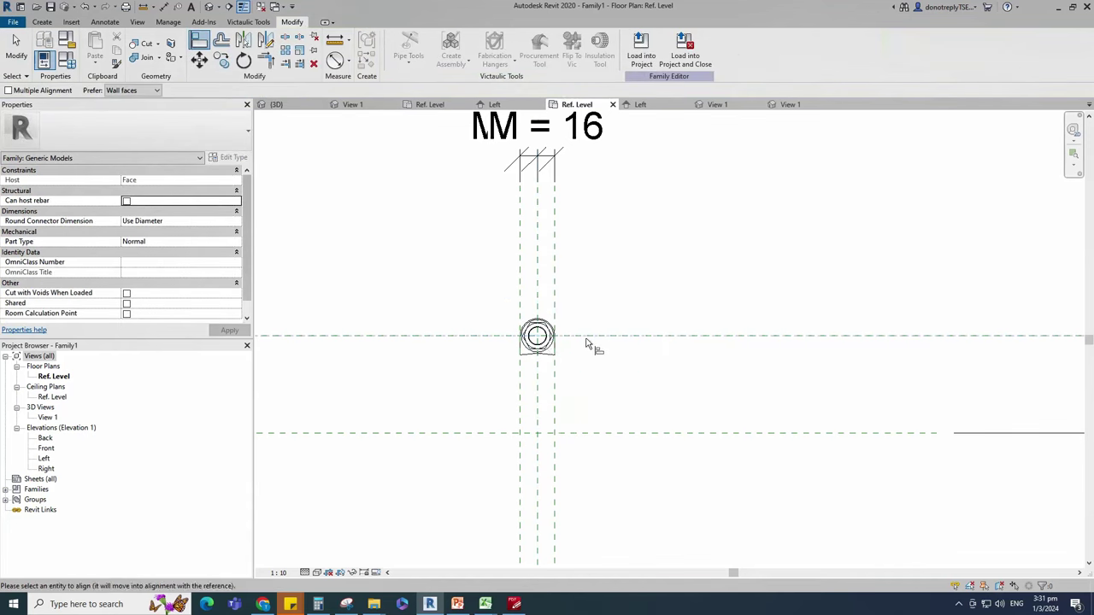
pyautogui.press('Escape')
pyautogui.scroll(-2, 661, 318)
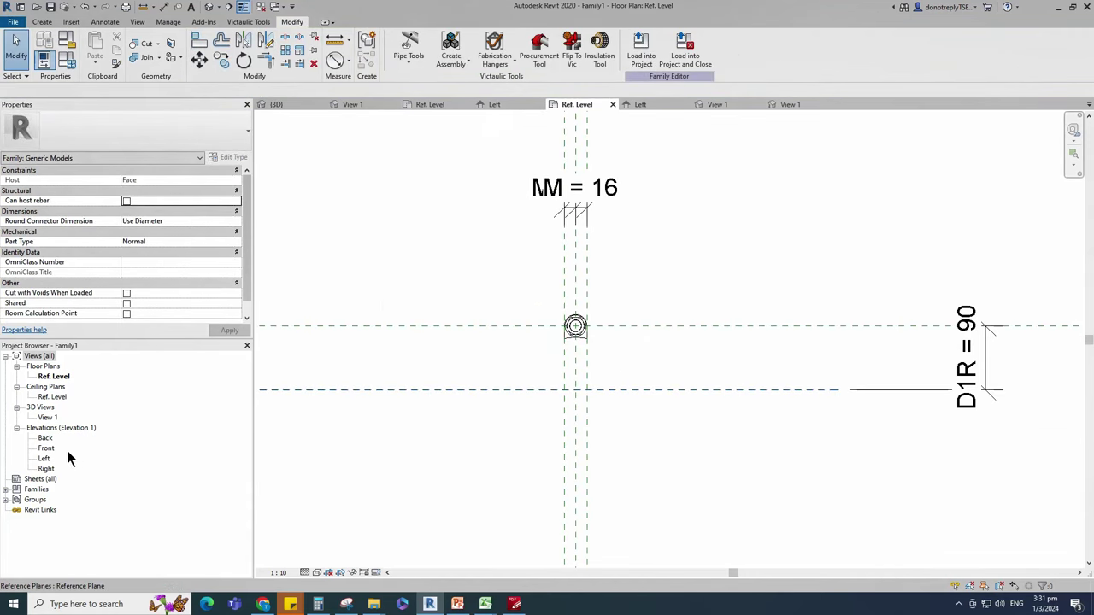
# Step: In the Left elevation, rehost the nut washer on the reference plane directly below the uppermost one by editing its work plane
pyautogui.doubleClick(44, 458)
pyautogui.scroll(4, 555, 287)
pyautogui.scroll(3, 560, 282)
pyautogui.click(560, 281)
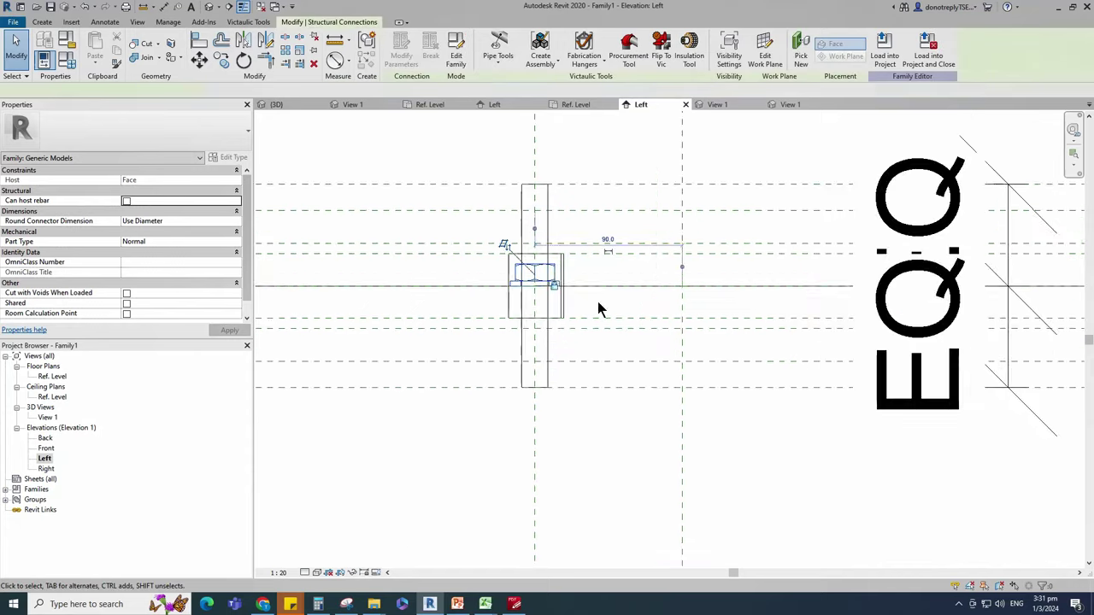
pyautogui.scroll(-2, 616, 318)
pyautogui.scroll(-3, 817, 233)
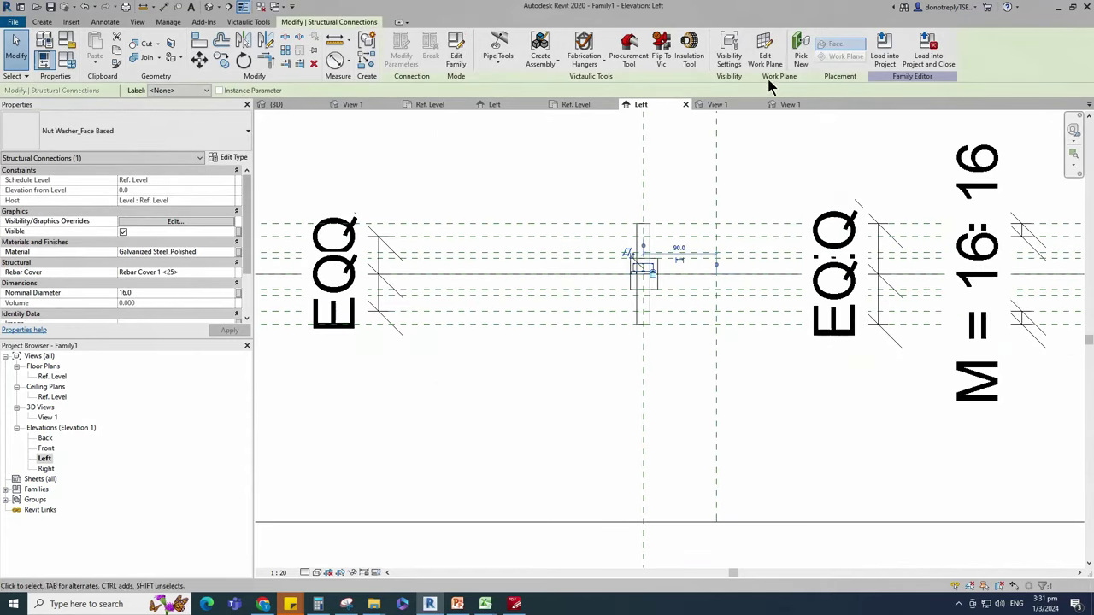
pyautogui.click(765, 53)
pyautogui.click(514, 368)
pyautogui.scroll(1, 672, 256)
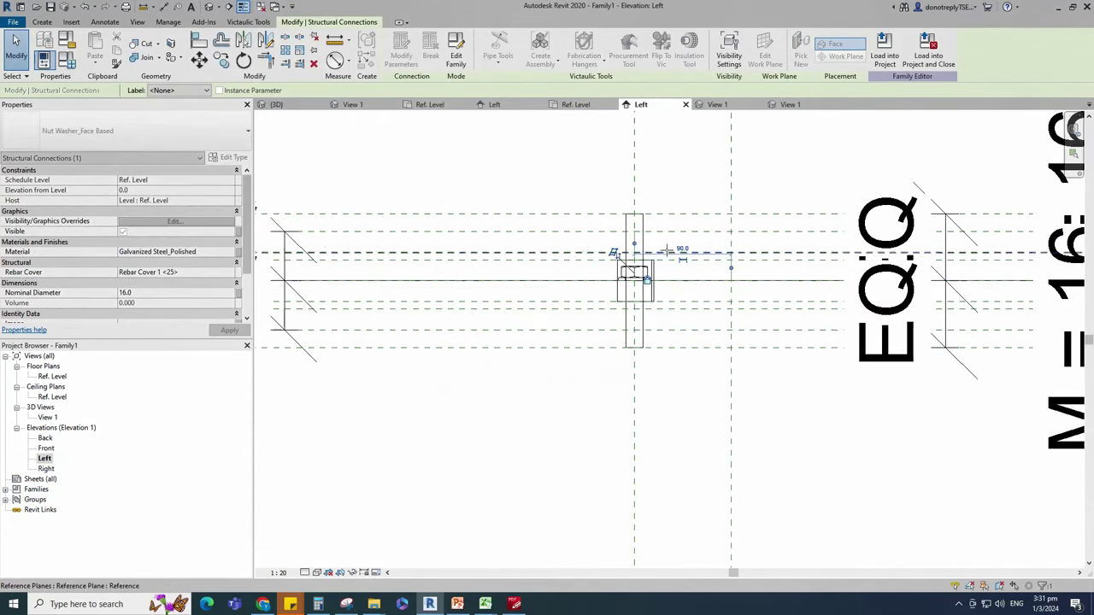
pyautogui.click(658, 232)
pyautogui.click(694, 174)
pyautogui.click(652, 236)
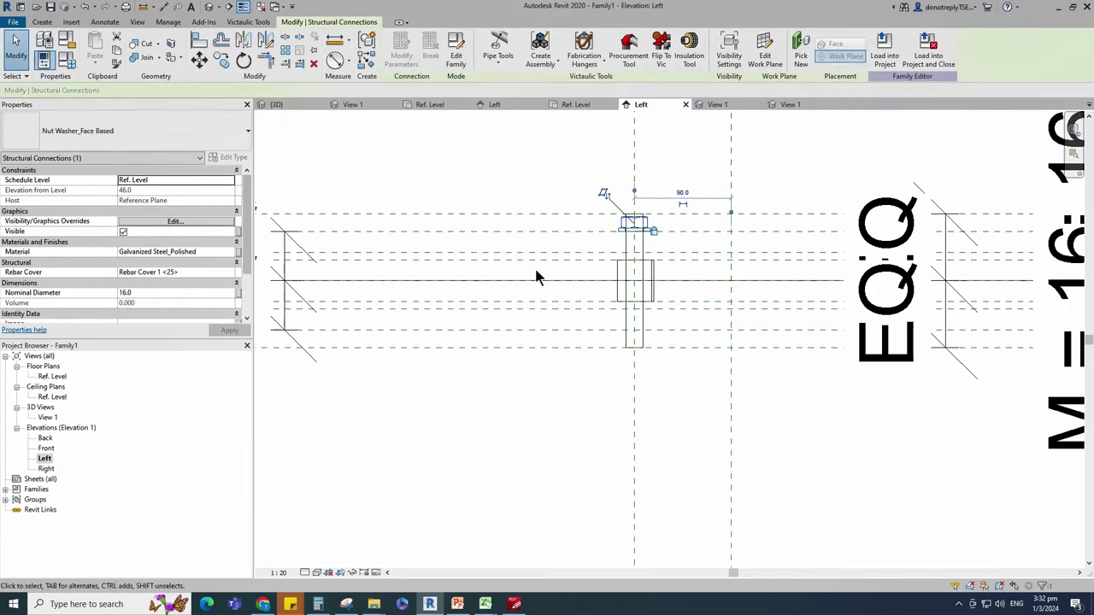
# Step: Associate the nut washer's material with a new instance parameter named Bolt Nut under Materials and Finishes
pyautogui.click(237, 251)
pyautogui.click(336, 386)
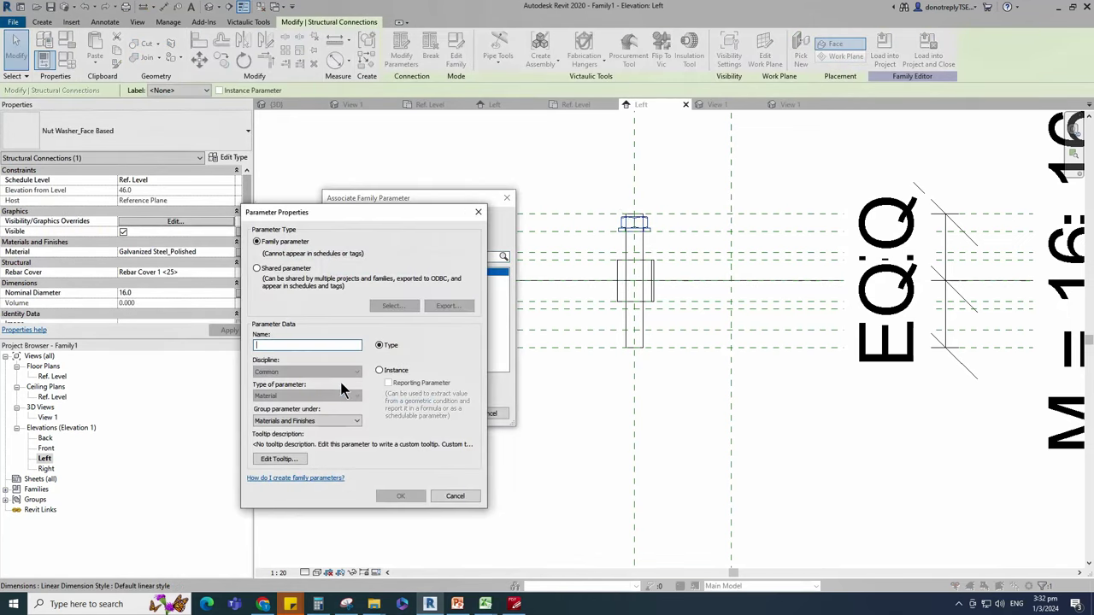
pyautogui.write('Bolt Nut')
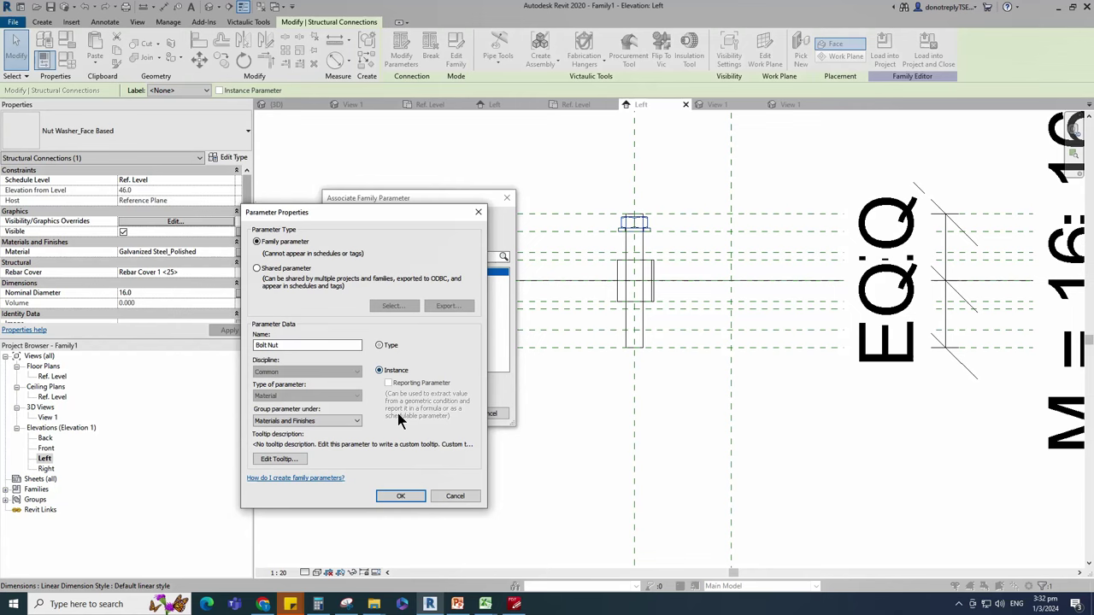
pyautogui.click(400, 496)
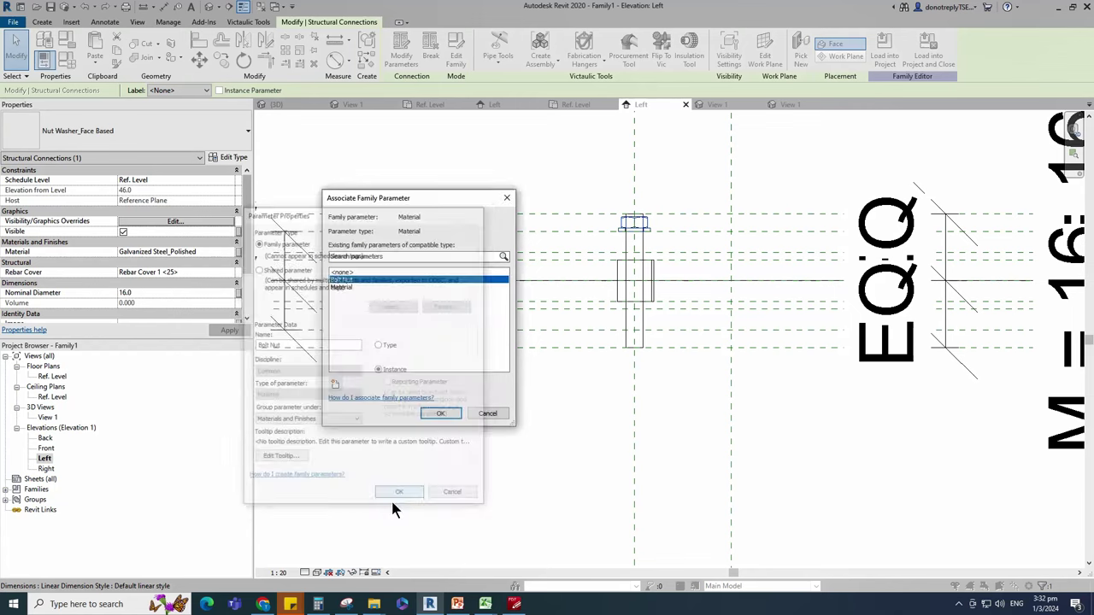
pyautogui.click(450, 413)
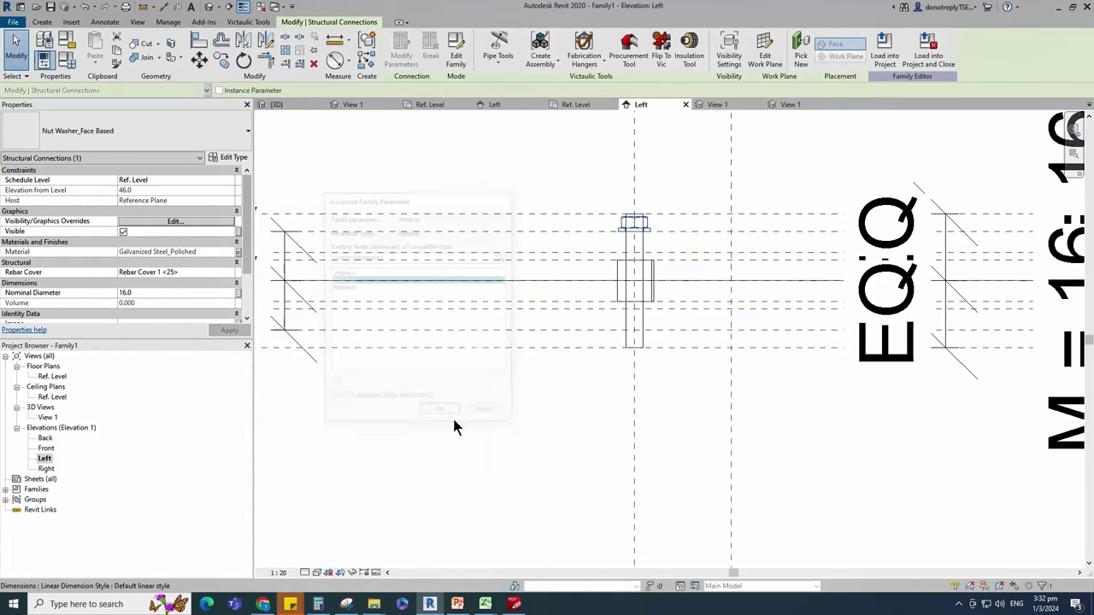
# Step: Associate the nut washer's Nominal Diameter with the family parameter M
pyautogui.click(239, 295)
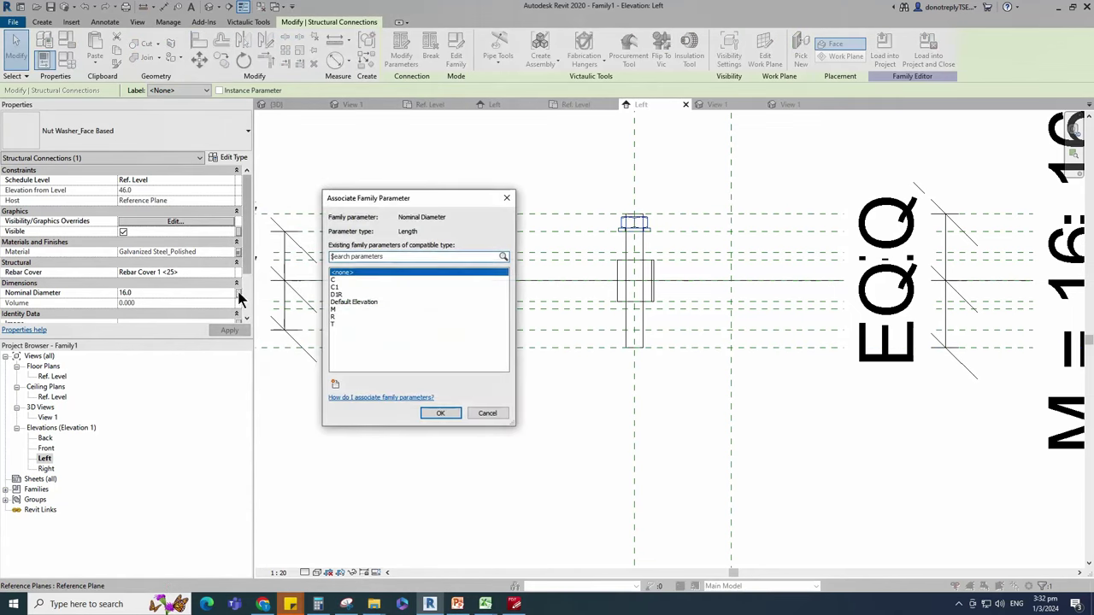
pyautogui.click(338, 309)
pyautogui.click(448, 414)
pyautogui.click(527, 415)
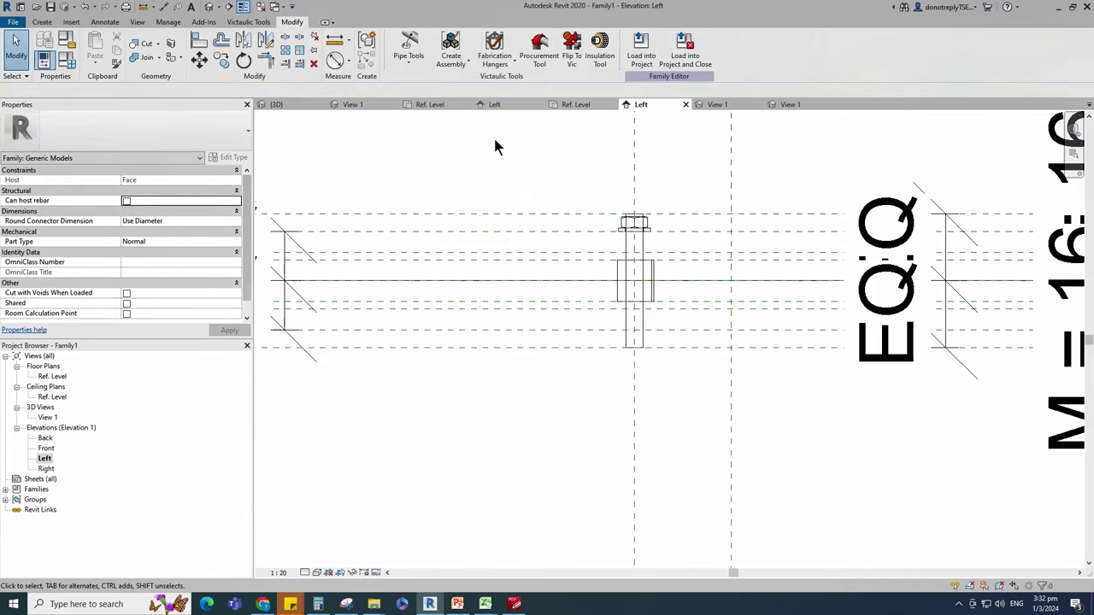
# Step: Mirror a copy of the nut washer about the horizontal centre axis to the bolt's lower end in the Left elevation
pyautogui.click(647, 228)
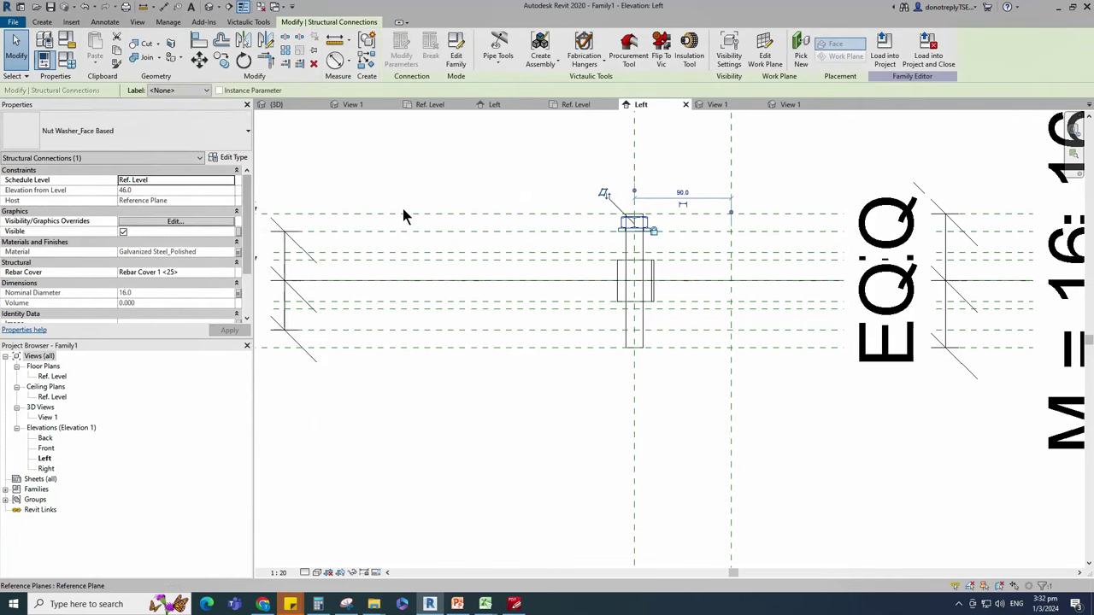
pyautogui.click(242, 40)
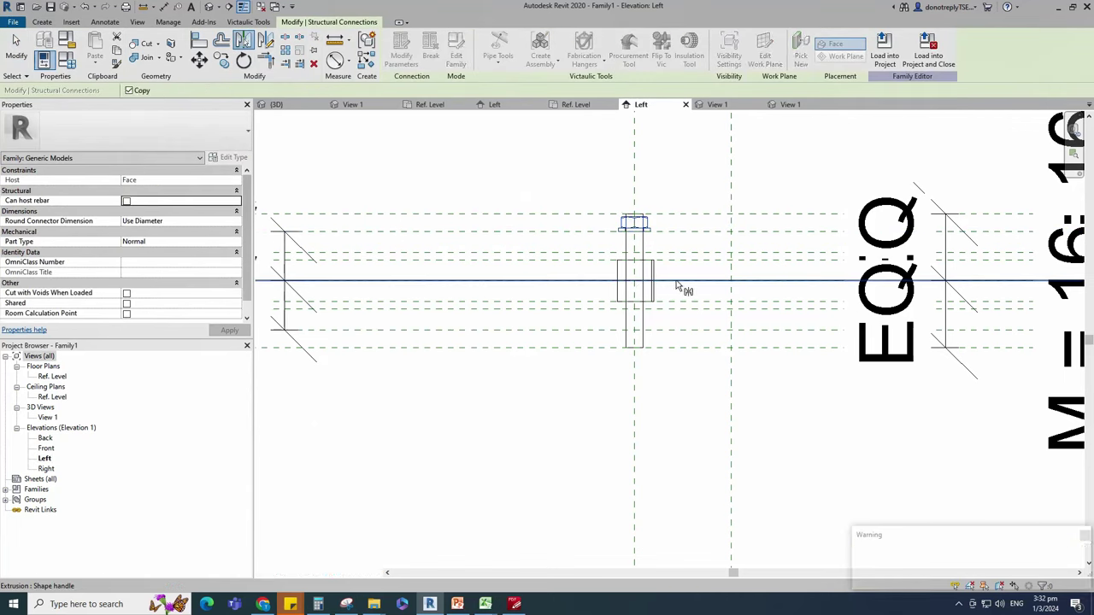
pyautogui.click(684, 281)
pyautogui.click(634, 338)
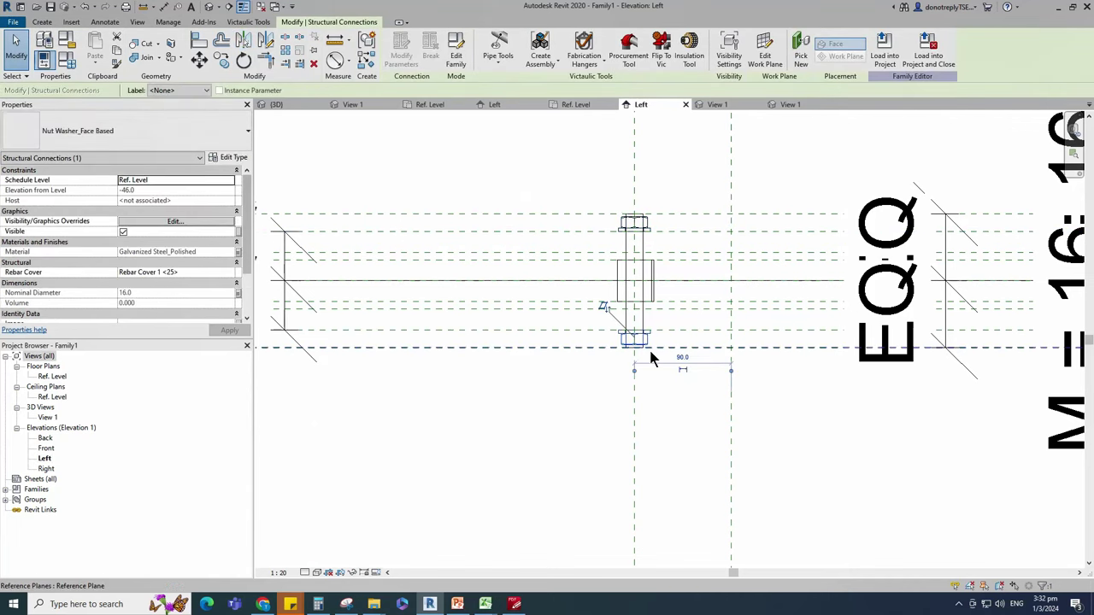
# Step: Rehost the mirrored nut washer on the reference plane directly above the lowermost one by editing its work plane
pyautogui.click(765, 55)
pyautogui.click(456, 316)
pyautogui.click(552, 356)
pyautogui.click(564, 330)
pyautogui.scroll(-3, 487, 391)
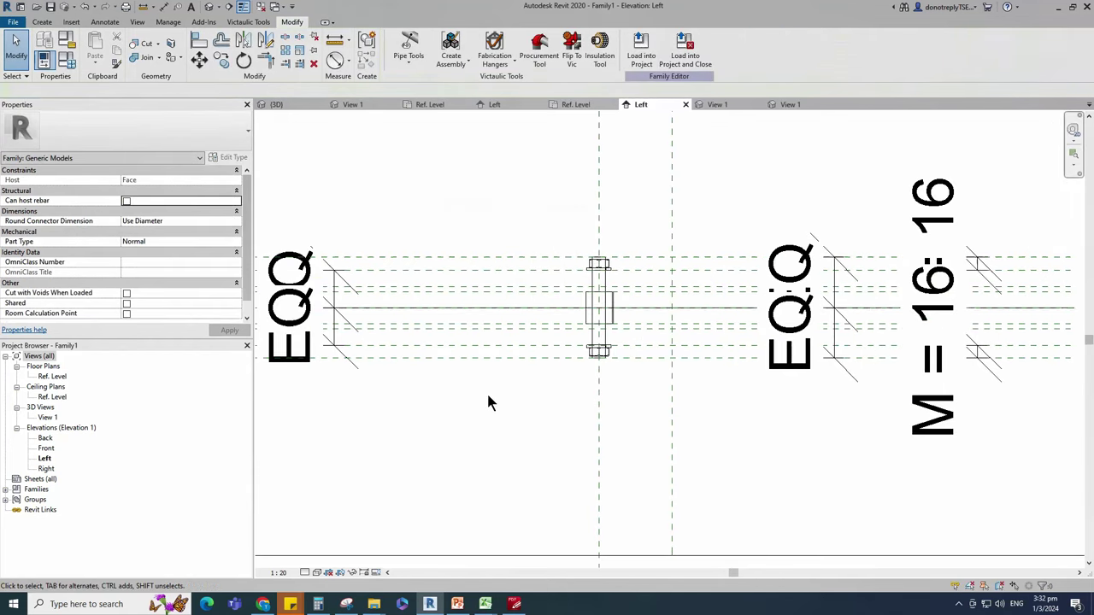
pyautogui.scroll(-2, 754, 293)
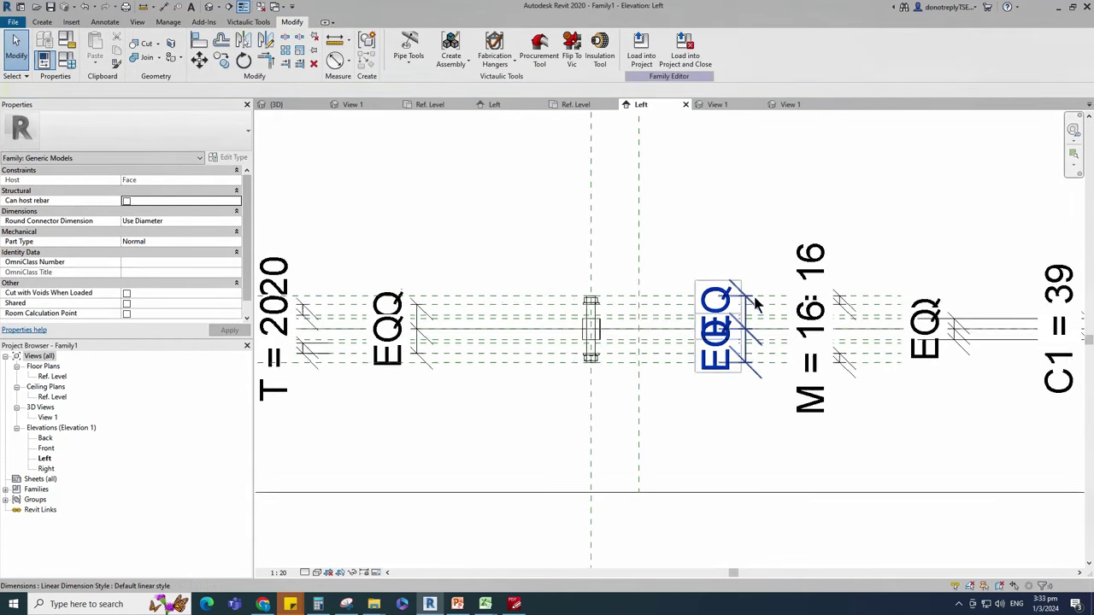
# Step: In 3D View 1, associate the bolt sweep's material with the Bolt Nut parameter
pyautogui.doubleClick(47, 417)
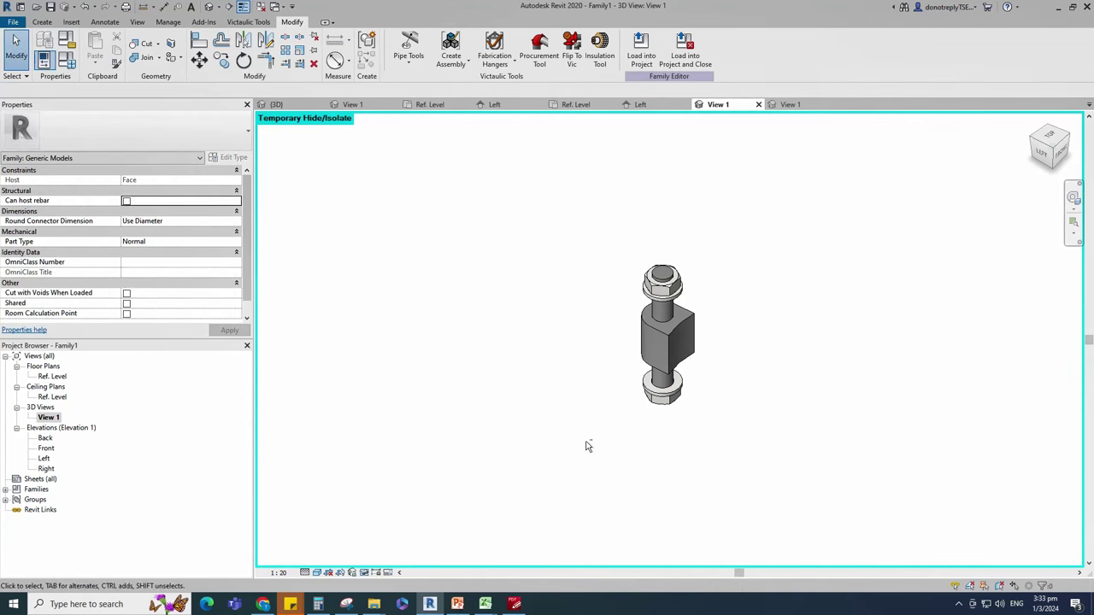
pyautogui.keyDown('shift'); pyautogui.moveTo(586, 447); pyautogui.dragTo(625, 448, button='middle'); pyautogui.keyUp('shift')
pyautogui.click(663, 380)
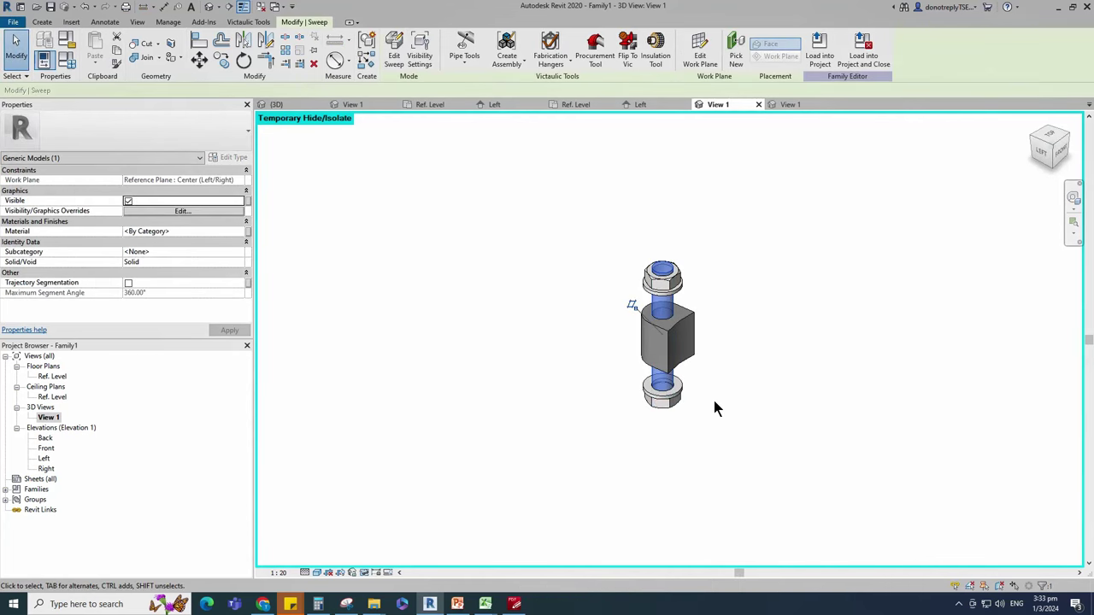
pyautogui.click(248, 231)
pyautogui.click(350, 287)
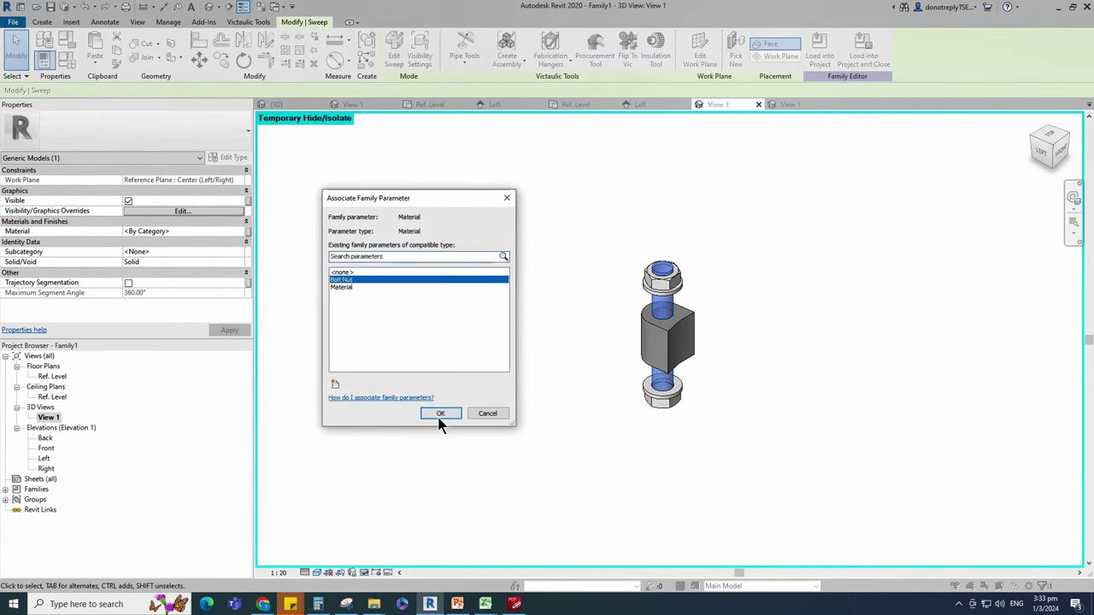
pyautogui.click(439, 415)
pyautogui.click(483, 422)
pyautogui.keyDown('shift'); pyautogui.moveTo(483, 423); pyautogui.dragTo(640, 439, button='middle'); pyautogui.keyUp('shift')
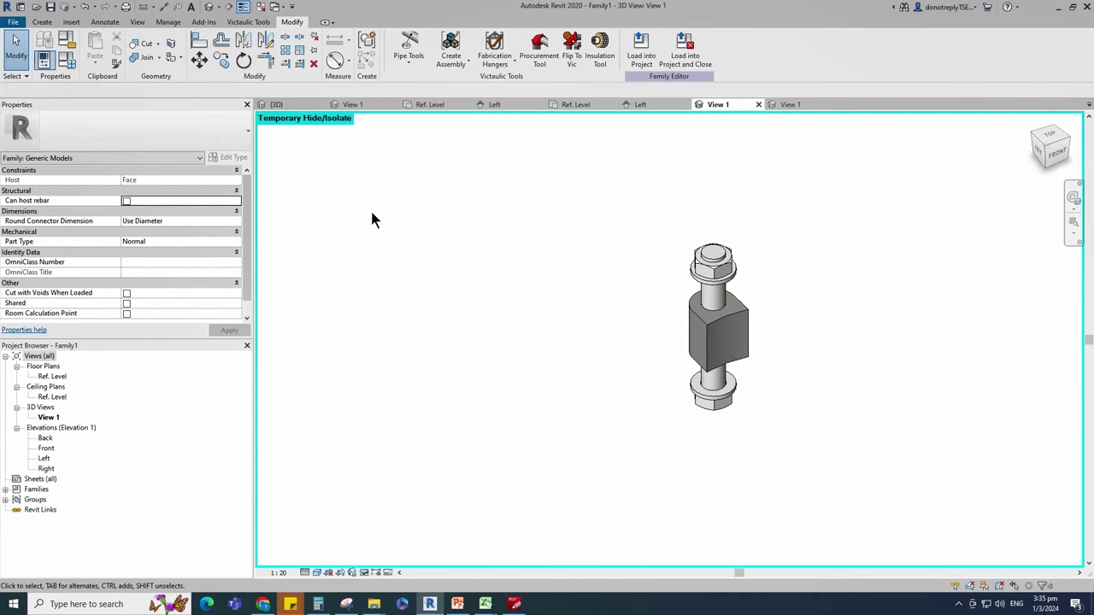
# Step: Add an instance length parameter named D1 under Dimensions, set it to 180, and apply it
pyautogui.click(67, 60)
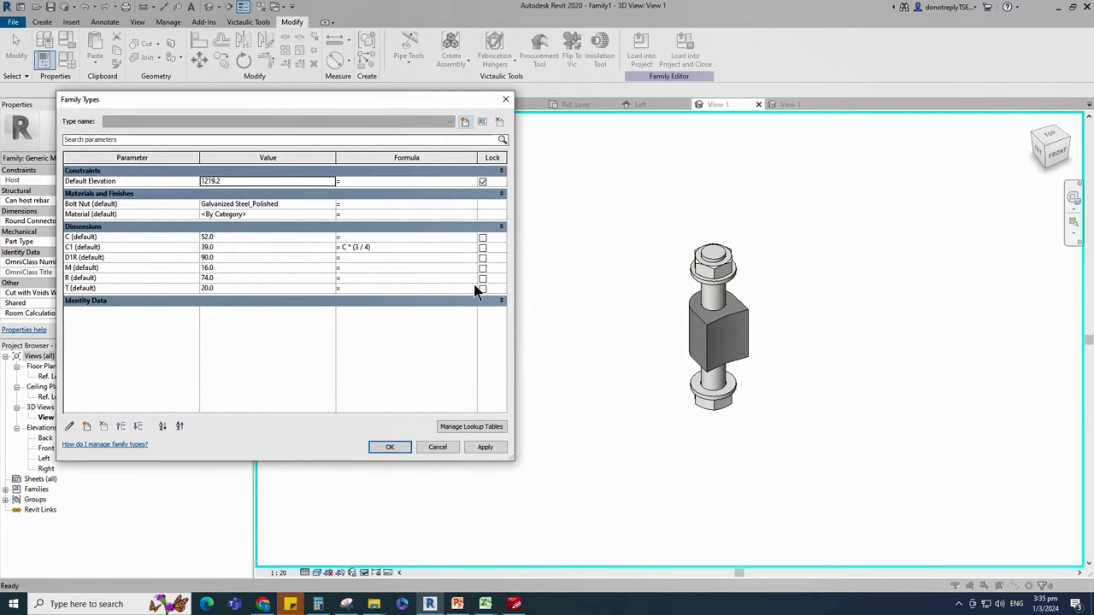
pyautogui.click(87, 426)
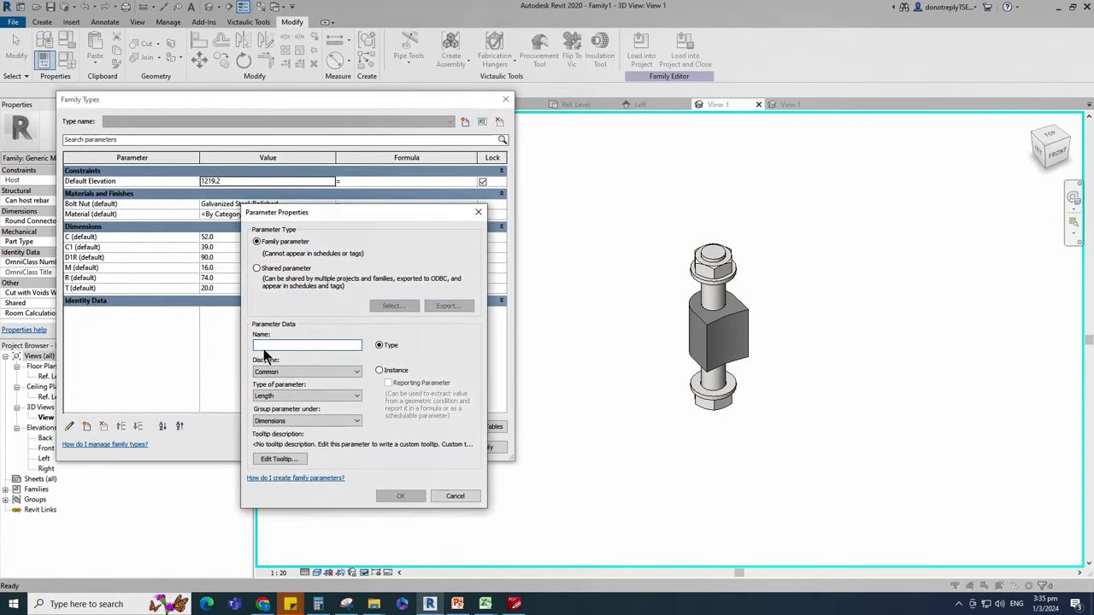
pyautogui.write('D1')
pyautogui.click(378, 370)
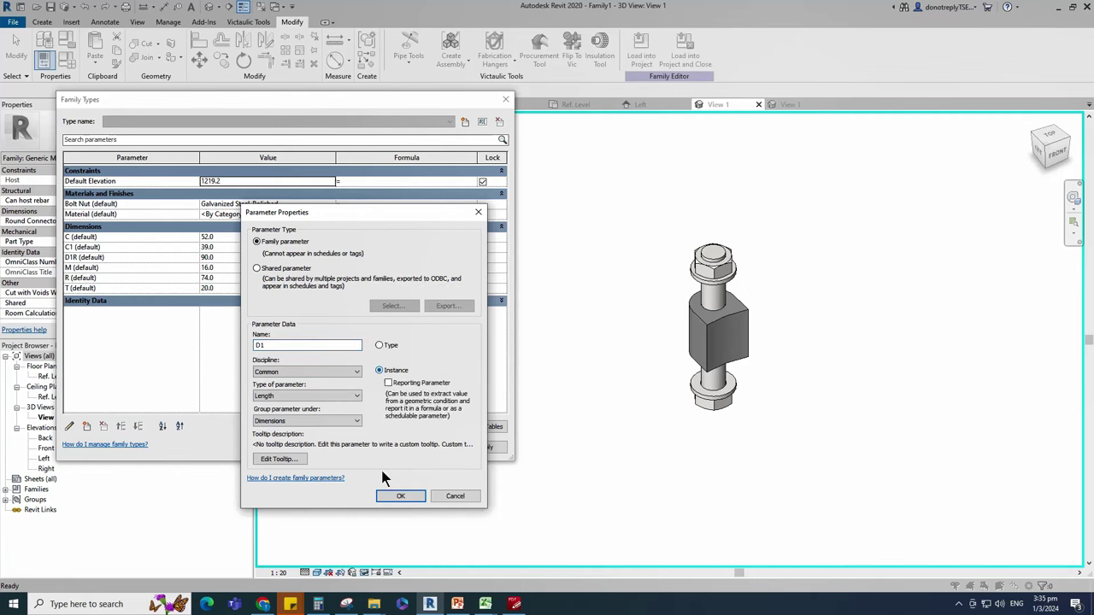
pyautogui.click(400, 496)
pyautogui.write('180')
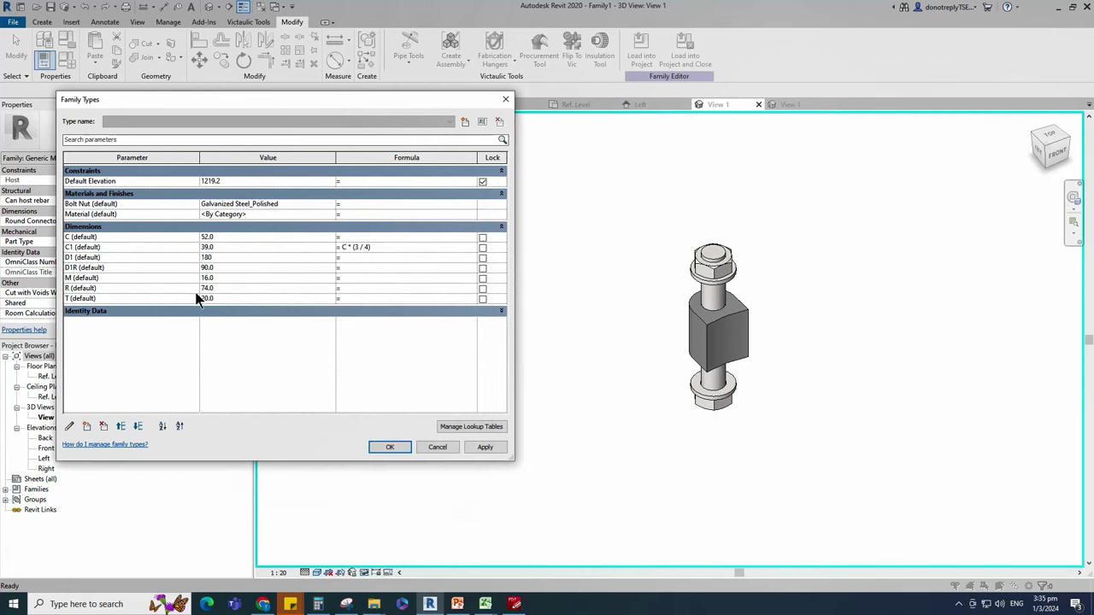
pyautogui.click(492, 452)
# Step: Give parameter D1R the formula D1 / 2 and accept the family types
pyautogui.write('D1/2')
pyautogui.click(498, 450)
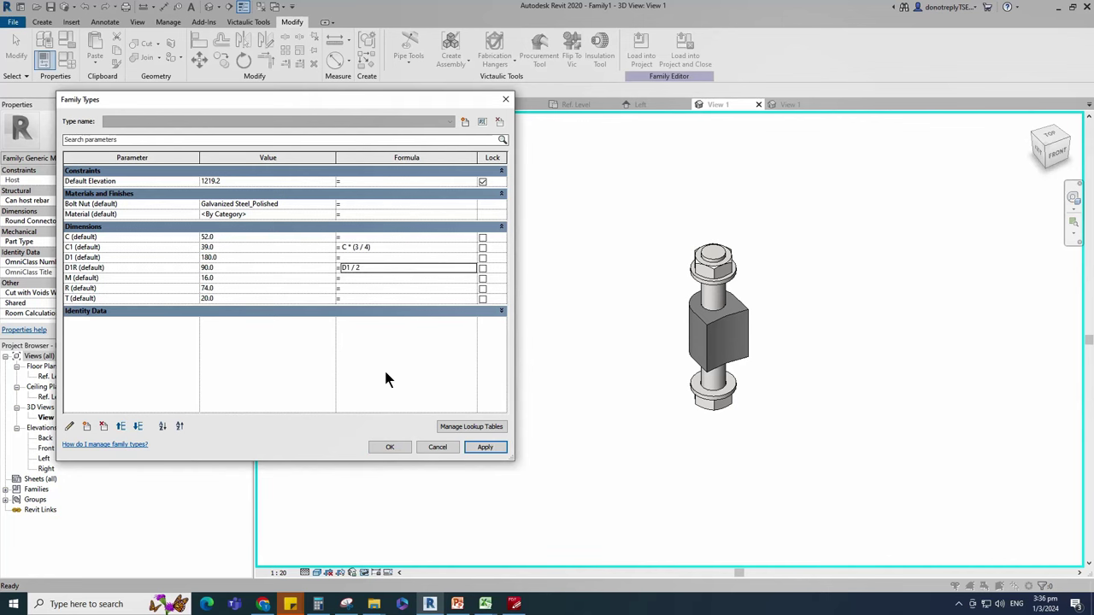
pyautogui.click(396, 446)
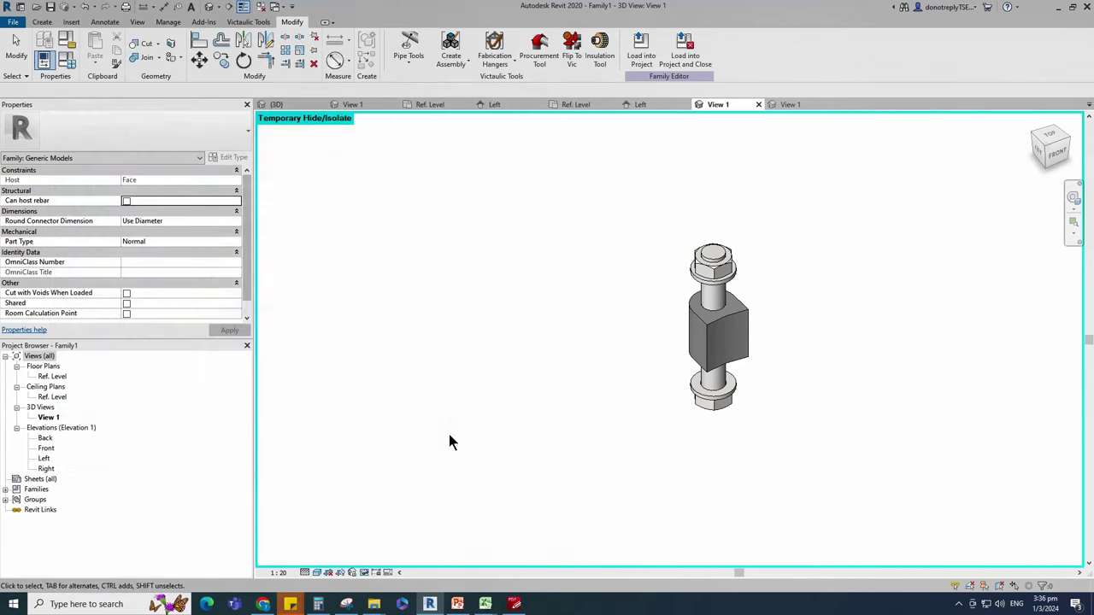
# Step: With the Left elevation active, give parameter R the formula D1R - M in the family types
pyautogui.click(640, 105)
pyautogui.click(68, 59)
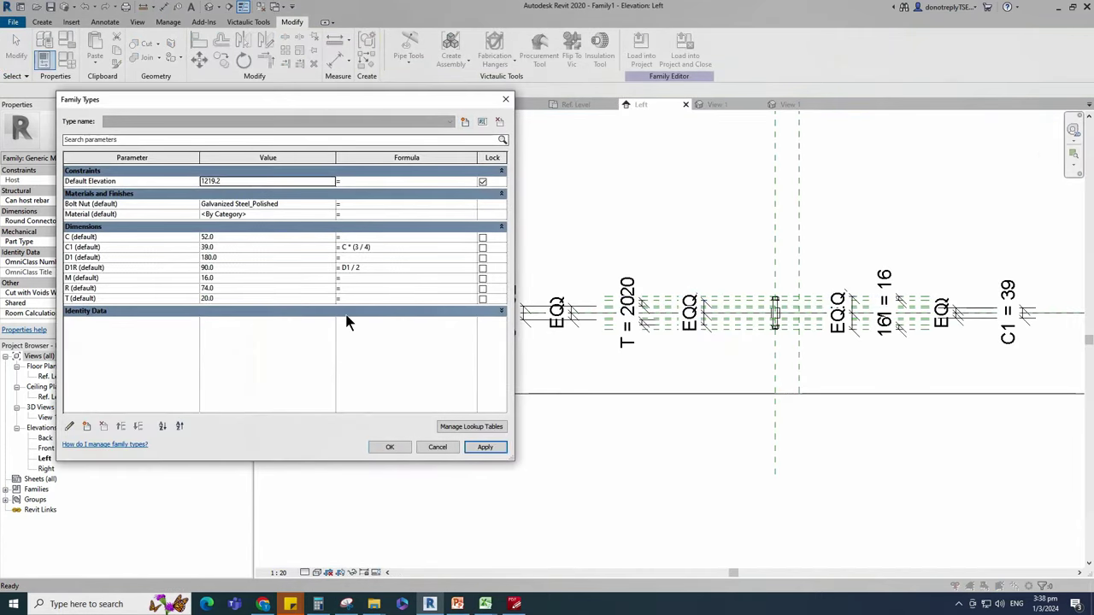
pyautogui.click(352, 289)
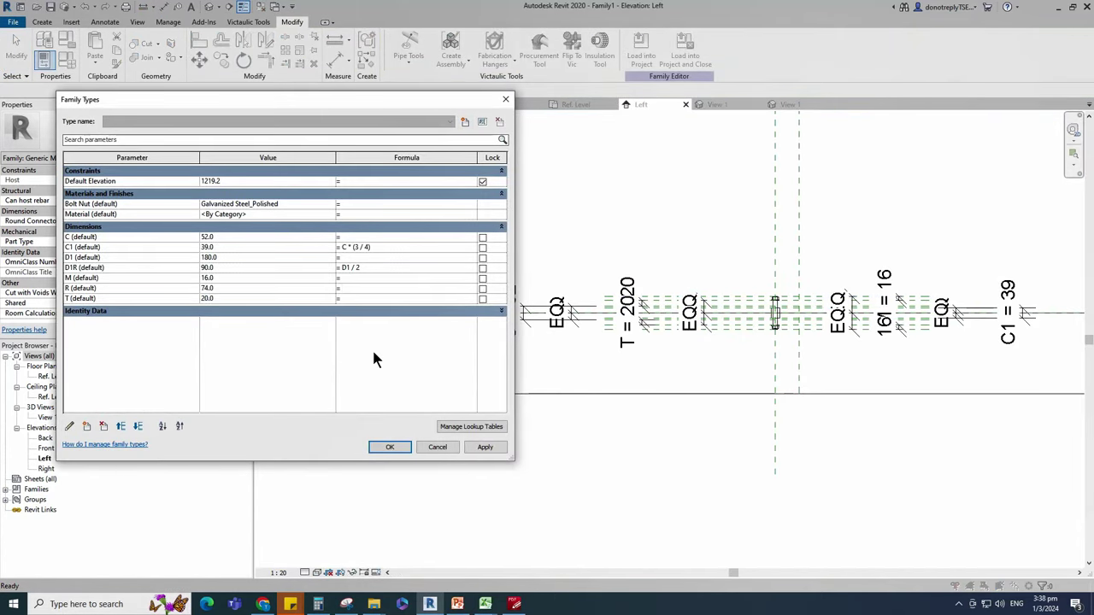
pyautogui.write('D1R - M')
pyautogui.click(485, 449)
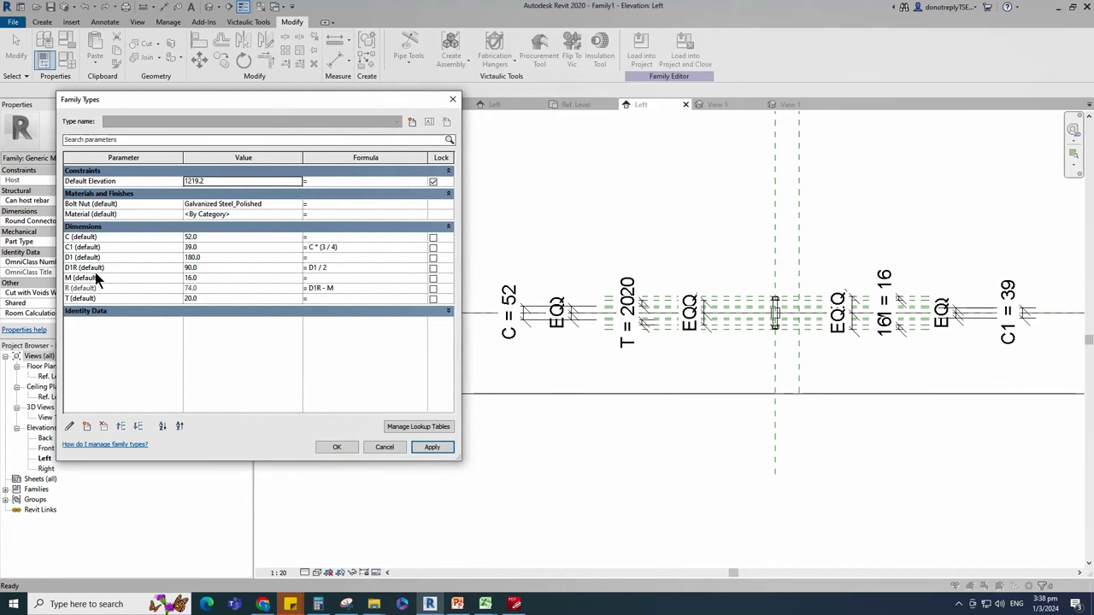
# Step: Flex the family by setting C to 60, then restore C to 52
pyautogui.moveTo(204, 238); pyautogui.dragTo(166, 243)
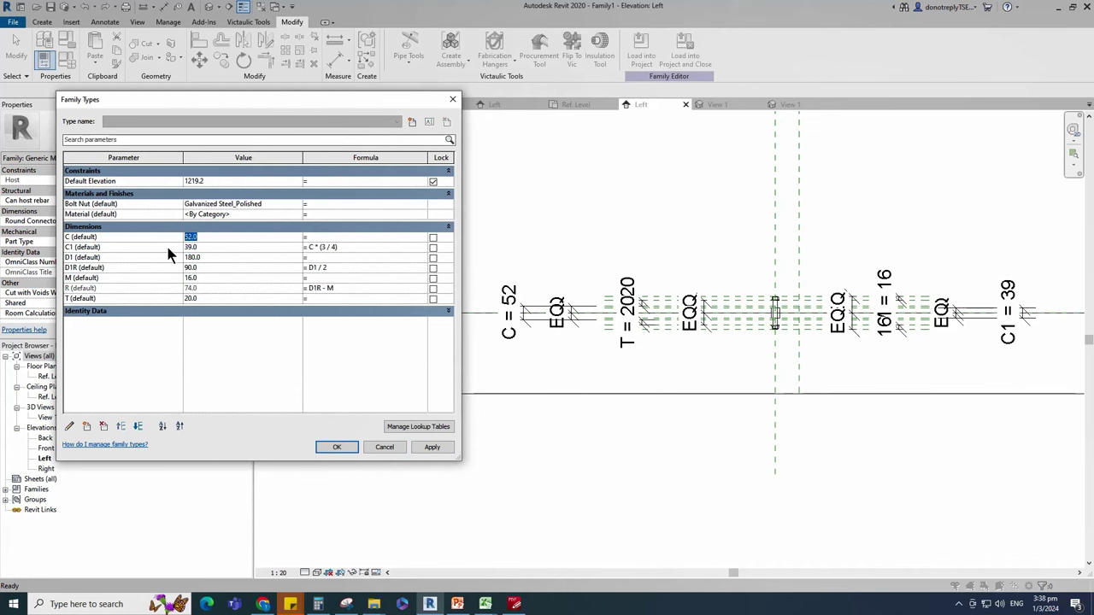
pyautogui.write('60')
pyautogui.click(432, 447)
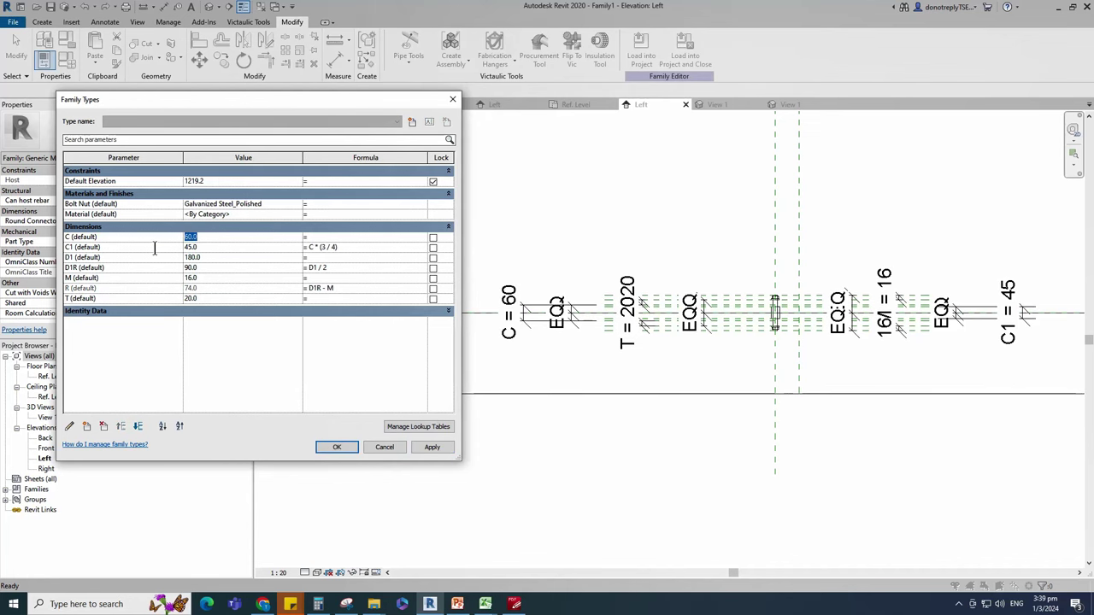
pyautogui.click(437, 449)
# Step: Flex the family by setting T to 25, then restore T to 20
pyautogui.click(153, 302)
pyautogui.write('25')
pyautogui.click(420, 447)
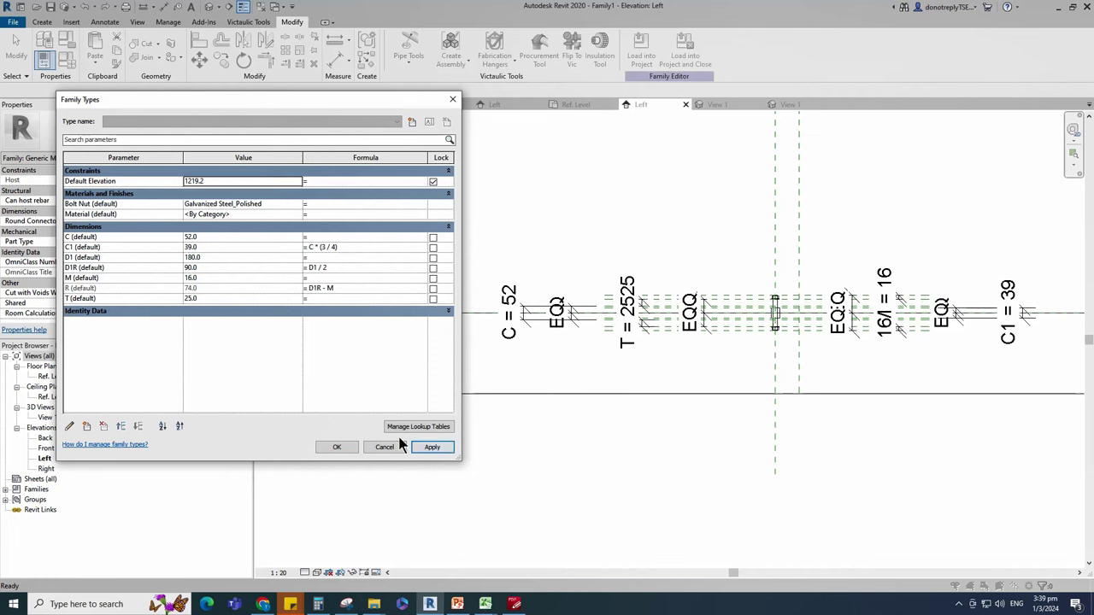
pyautogui.click(127, 302)
pyautogui.click(431, 447)
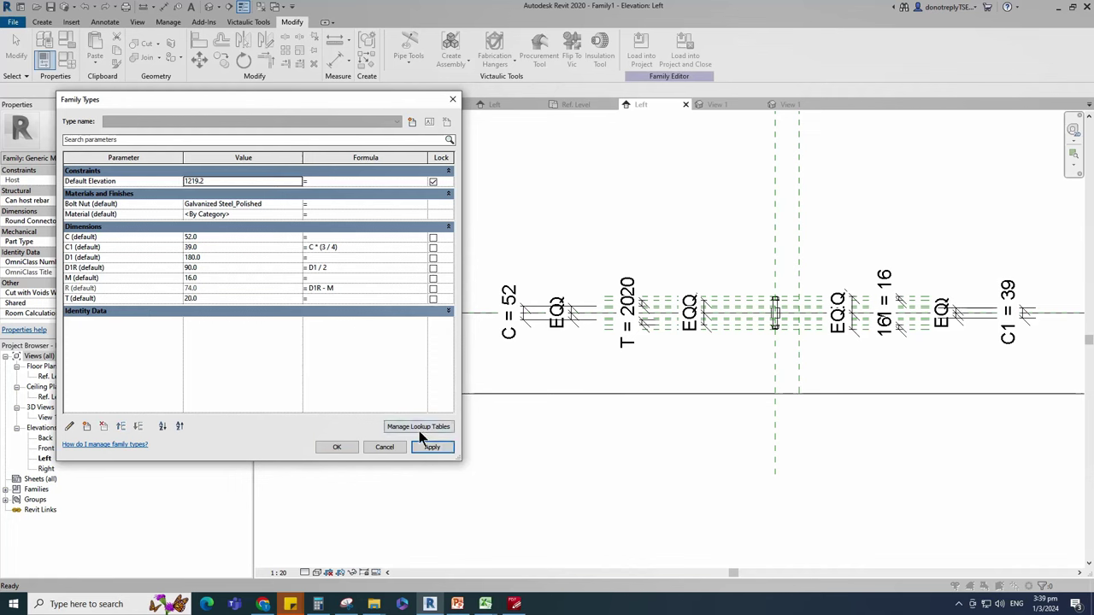
# Step: Flex the family by setting M to 20, restore M to 16, and accept the family types
pyautogui.click(195, 278)
pyautogui.write('20')
pyautogui.press('Return')
pyautogui.click(194, 277)
pyautogui.write('16')
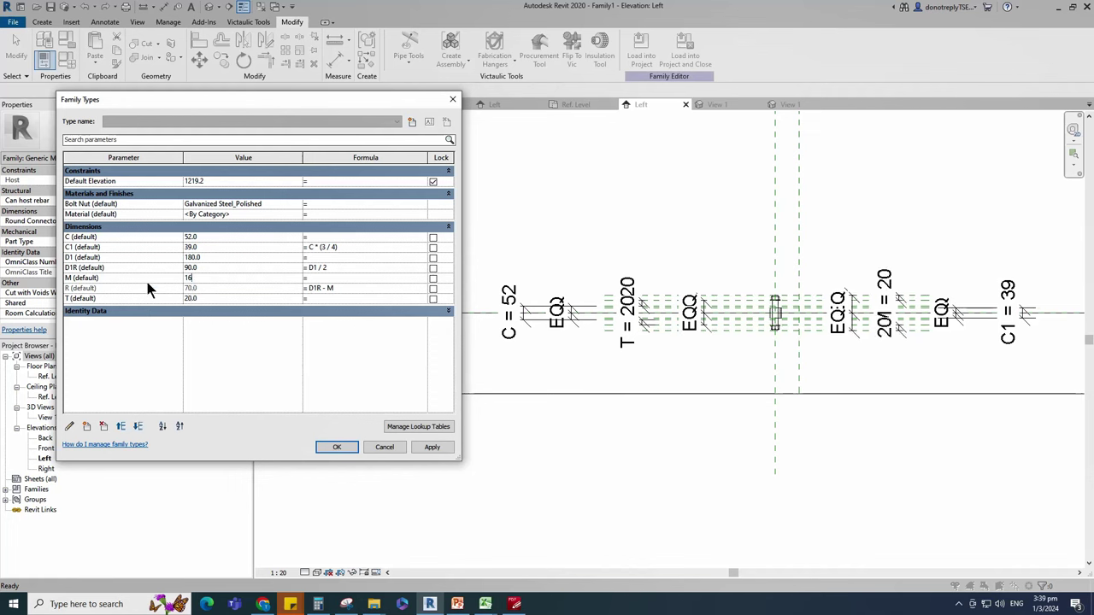
pyautogui.click(432, 447)
pyautogui.click(338, 447)
# Step: Return to 3D View 1 and save the family as Bolt Nut in the TT folder
pyautogui.scroll(-2, 547, 401)
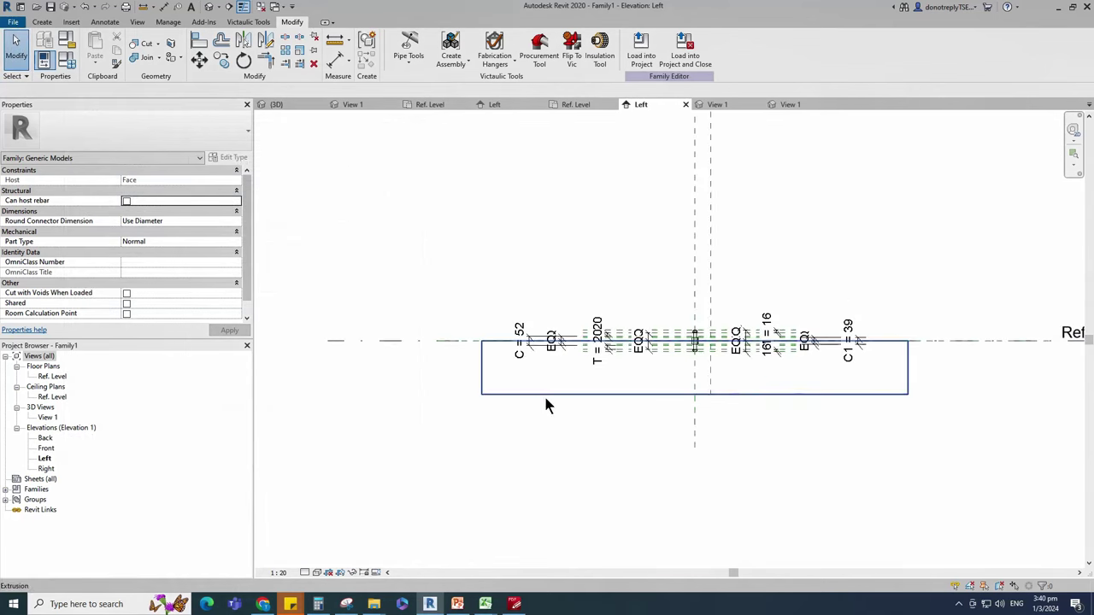
pyautogui.scroll(1, 849, 444)
pyautogui.doubleClick(46, 417)
pyautogui.scroll(-3, 787, 422)
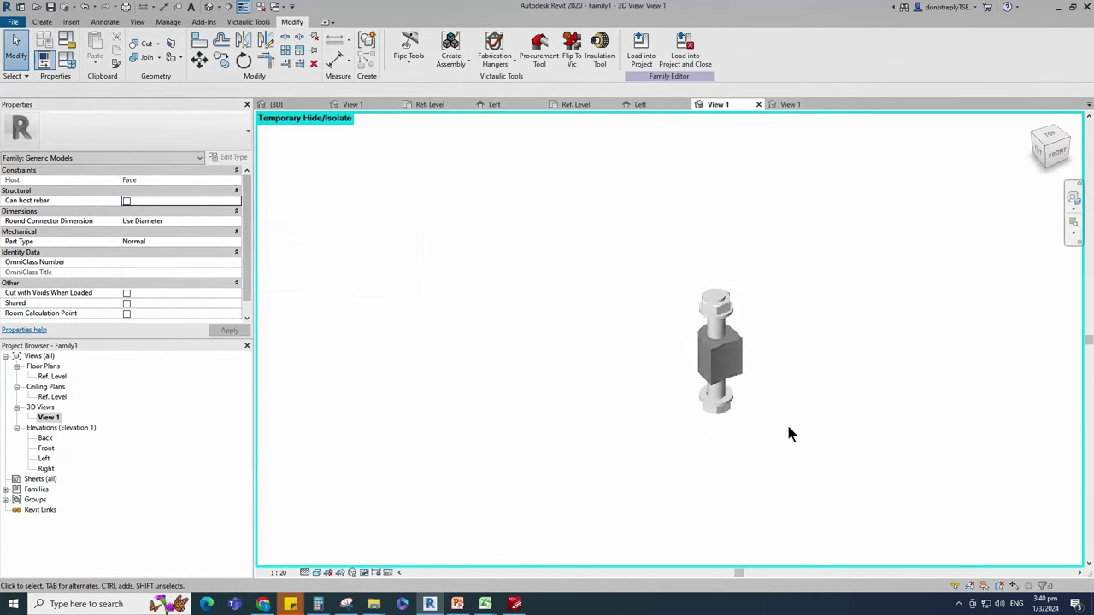
pyautogui.click(1064, 147)
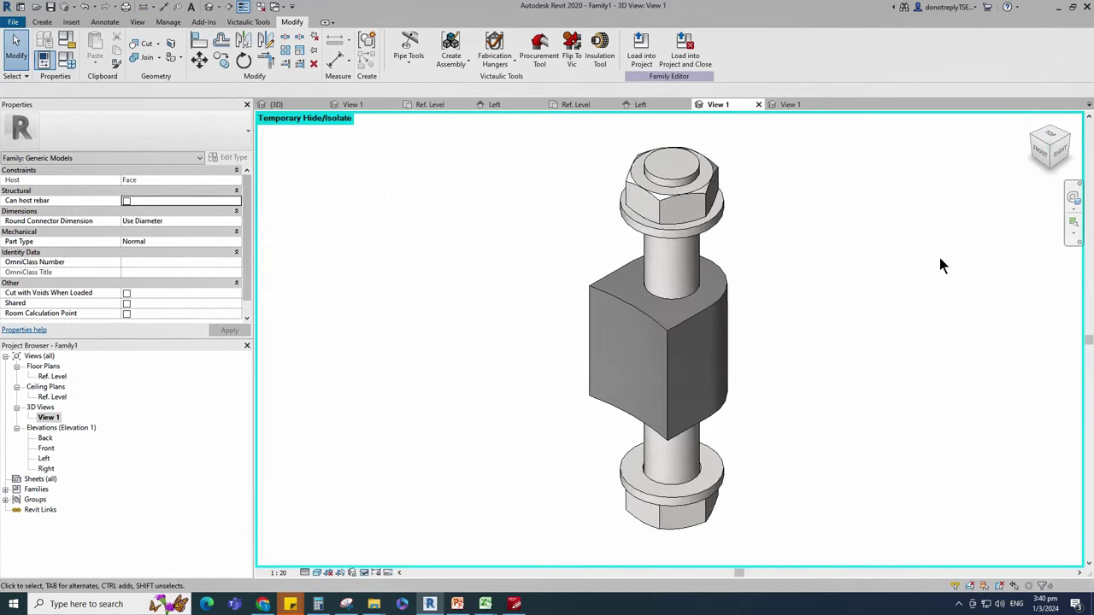
pyautogui.click(51, 7)
pyautogui.write('Bolt Nut')
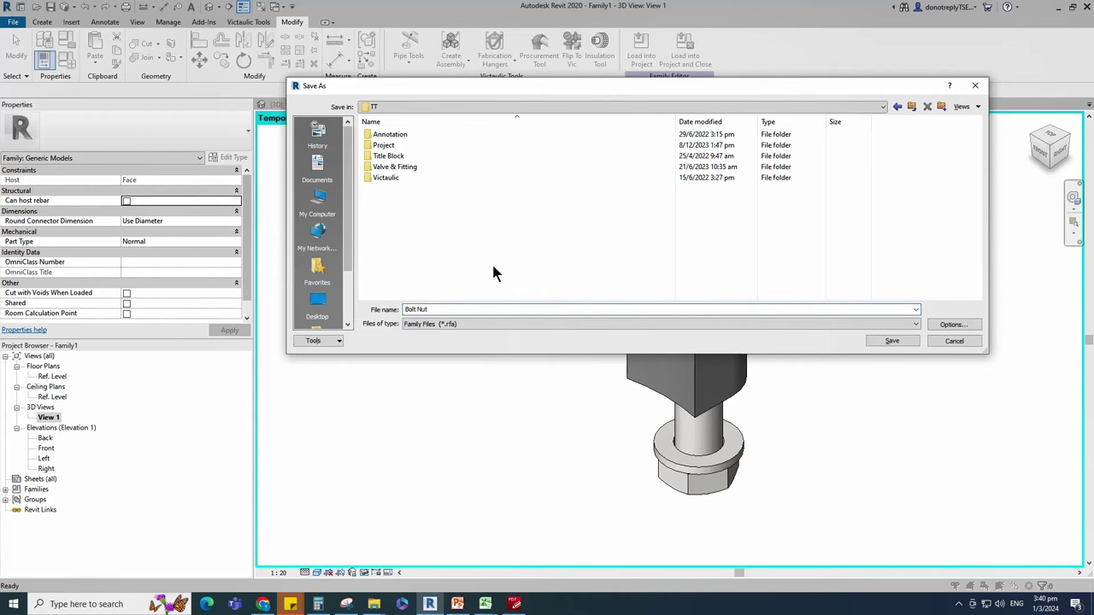
pyautogui.click(890, 339)
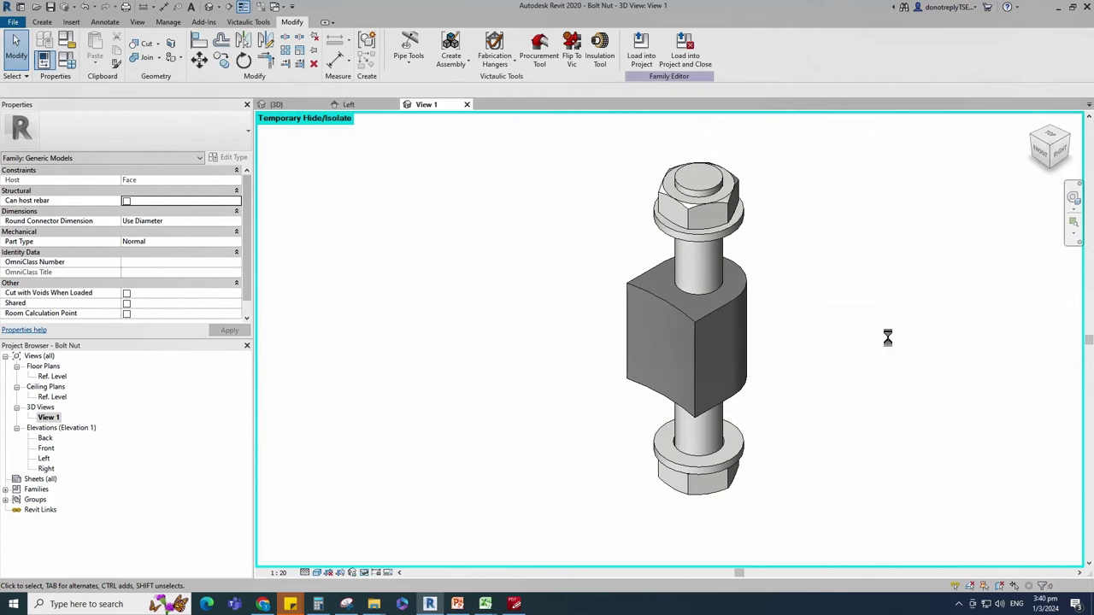
# Step: In Ref. Level, filter the lug's elements down to the three reference planes and set Is Reference to Not a Reference
pyautogui.doubleClick(56, 377)
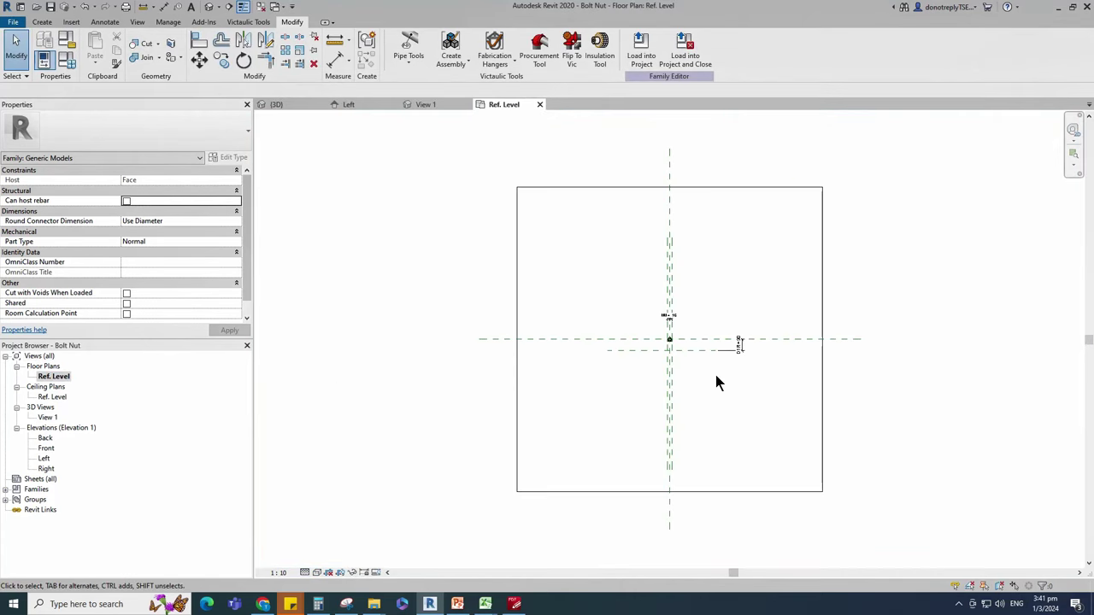
pyautogui.scroll(-2, 592, 283)
pyautogui.moveTo(559, 208); pyautogui.dragTo(718, 445)
pyautogui.click(647, 58)
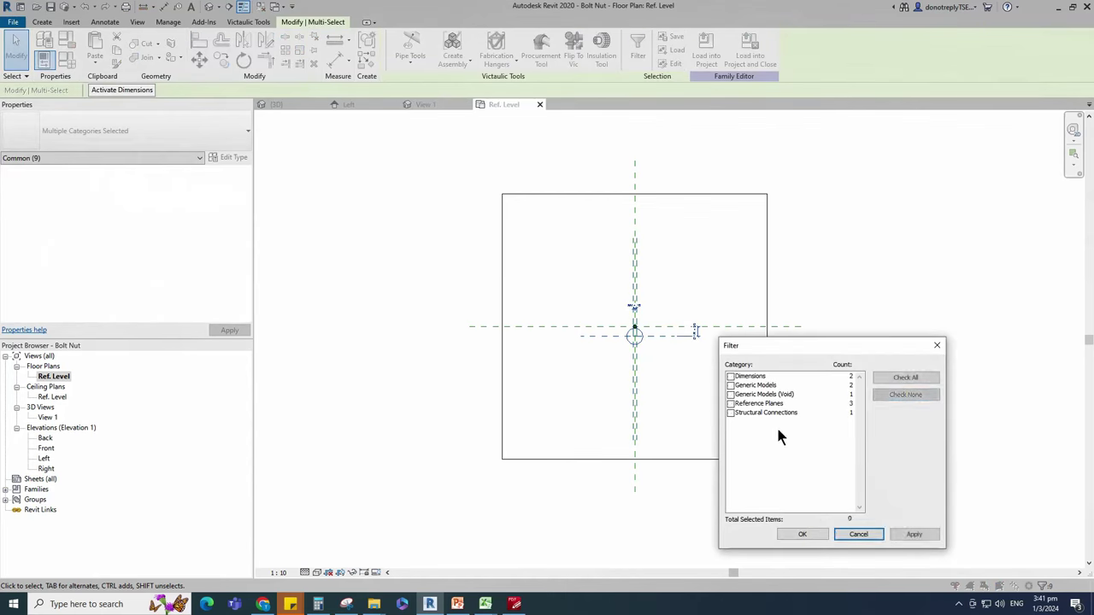
pyautogui.click(731, 403)
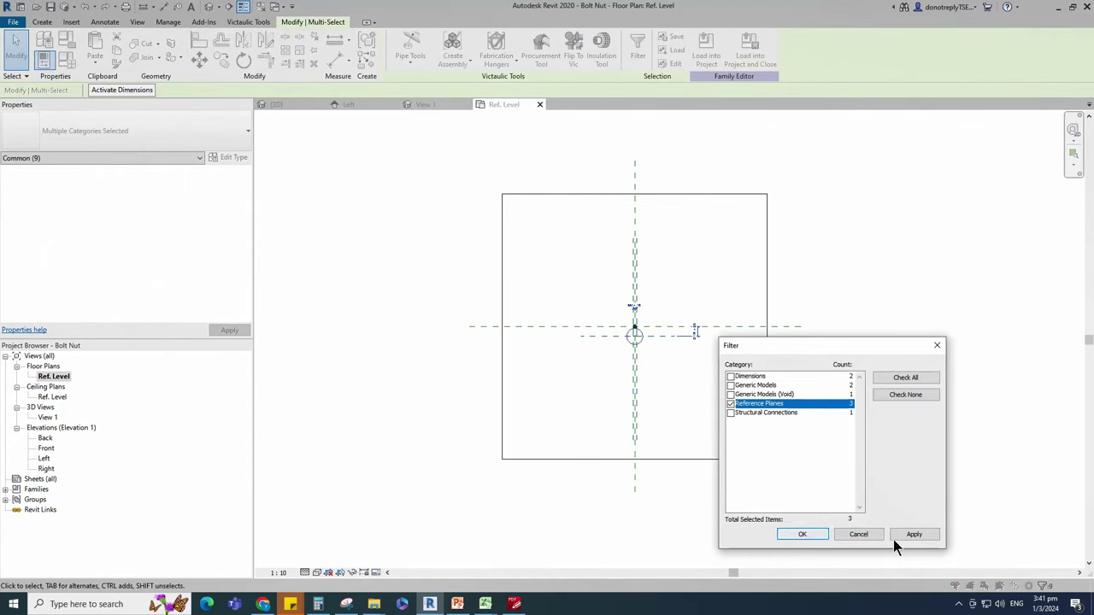
pyautogui.click(802, 534)
pyautogui.click(238, 252)
pyautogui.click(152, 271)
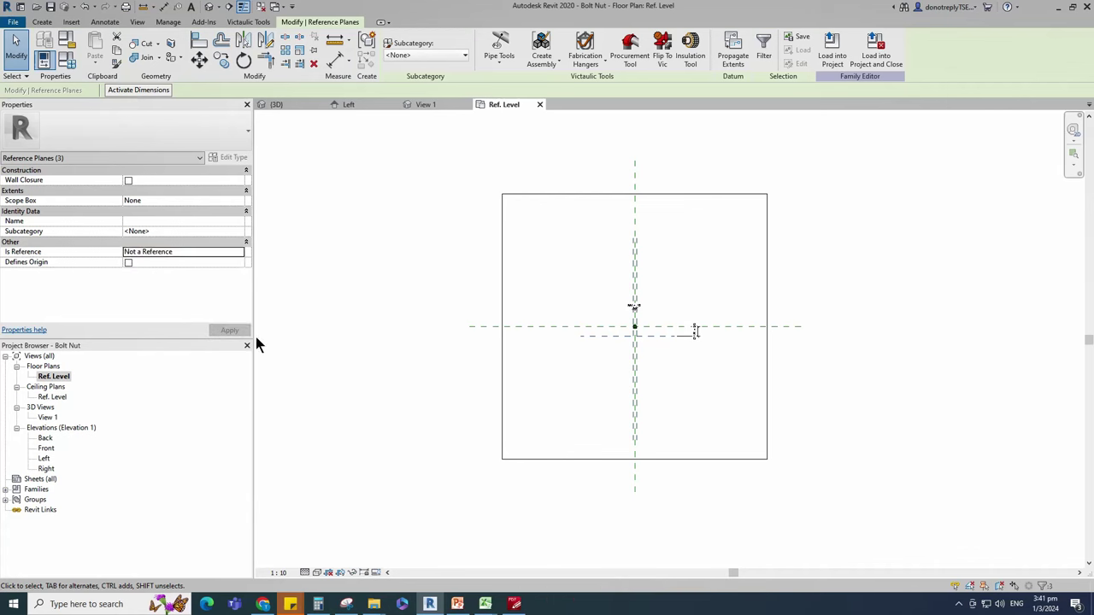
pyautogui.click(364, 340)
# Step: In the Left elevation, filter the family's elements down to the reference planes and set Is Reference to Not a Reference
pyautogui.doubleClick(44, 459)
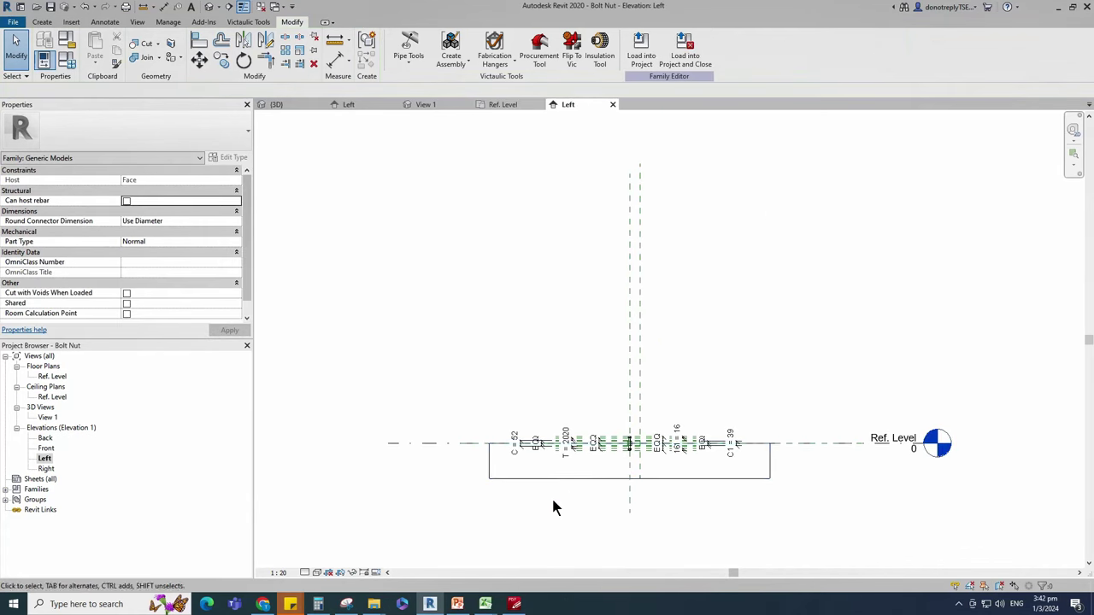
pyautogui.moveTo(480, 335); pyautogui.dragTo(746, 460)
pyautogui.click(638, 47)
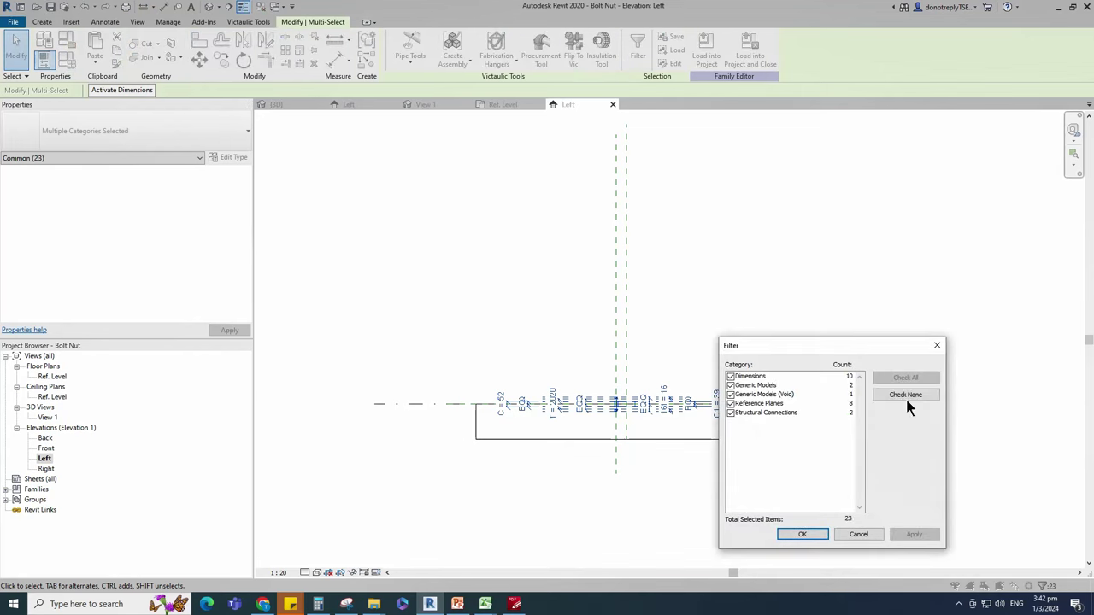
pyautogui.click(906, 395)
pyautogui.click(730, 404)
pyautogui.click(914, 534)
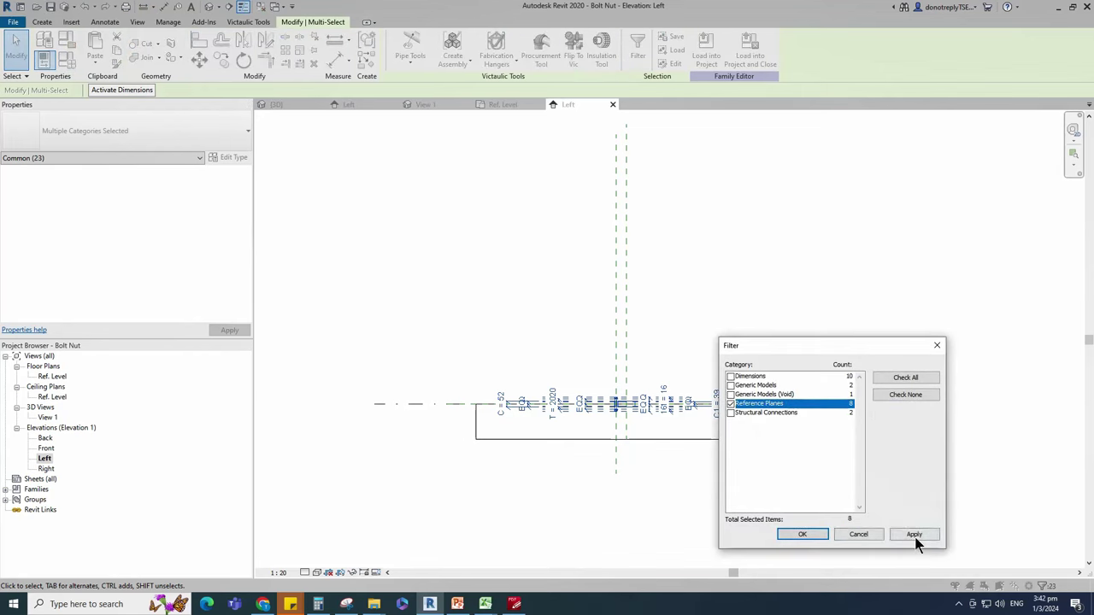
pyautogui.click(803, 534)
pyautogui.click(238, 253)
pyautogui.click(151, 283)
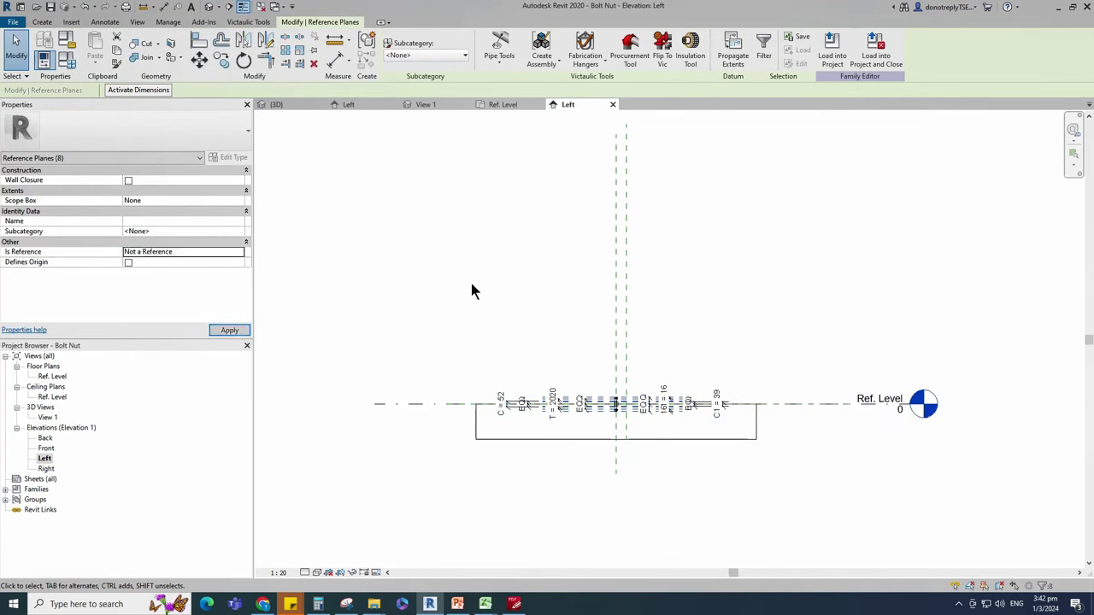
pyautogui.click(461, 295)
# Step: Return to 3D View 1, closing the inactive views, and create a new family from the Metric Generic Model face based template
pyautogui.doubleClick(47, 417)
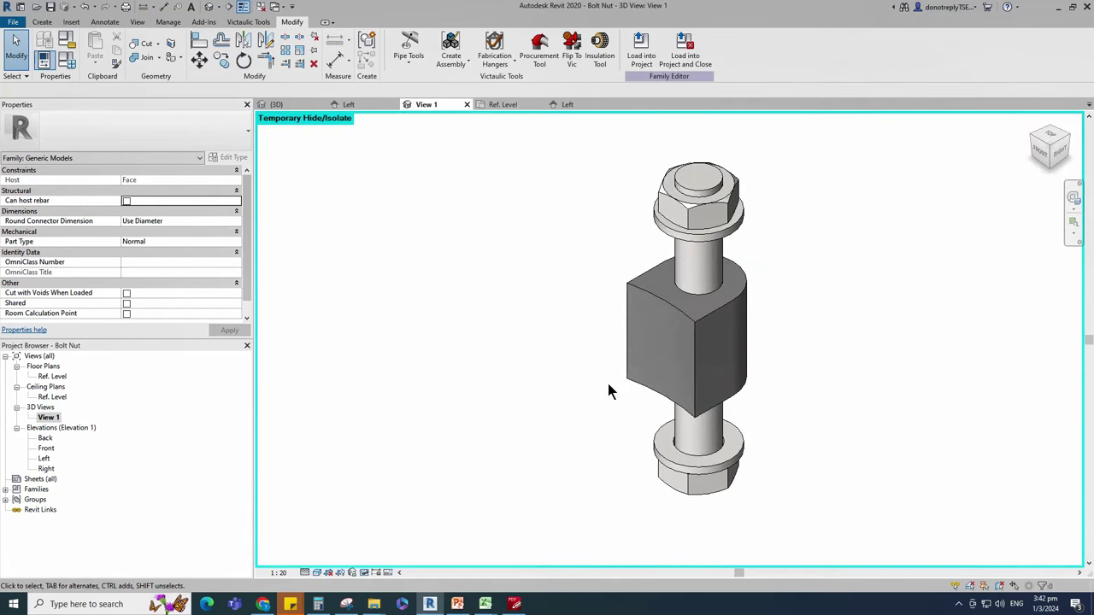
pyautogui.click(263, 8)
pyautogui.click(13, 21)
pyautogui.moveTo(42, 91)
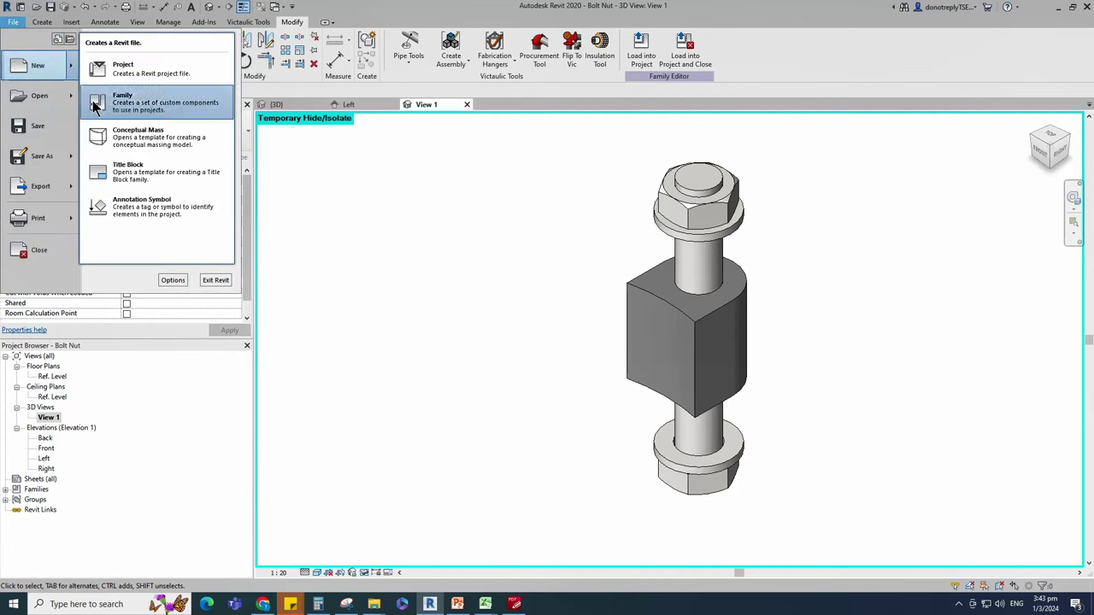
pyautogui.click(94, 163)
pyautogui.scroll(-10, 318, 326)
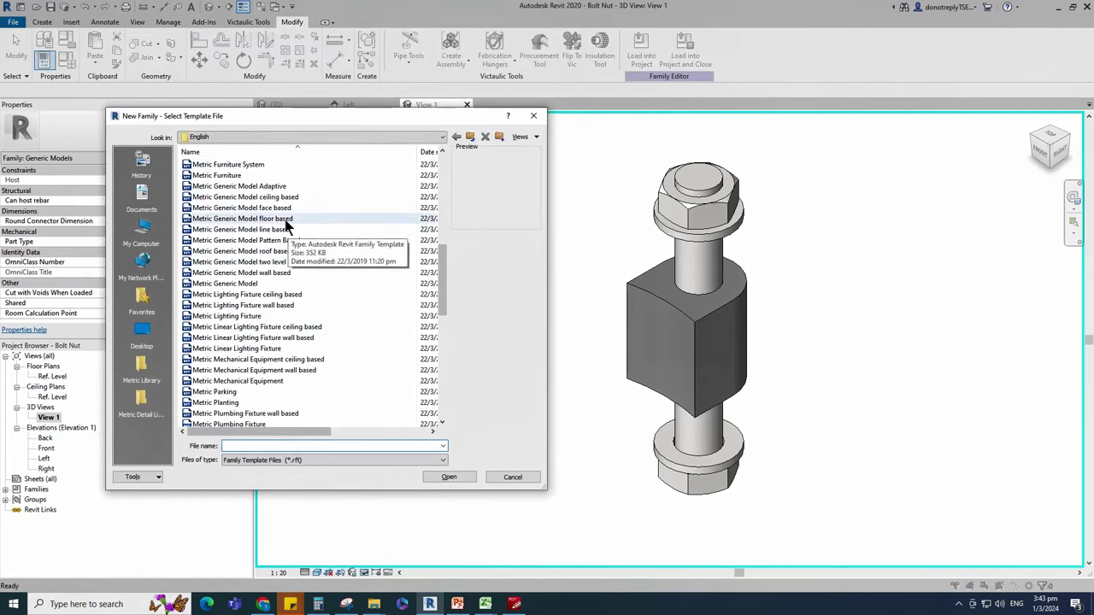
pyautogui.click(320, 207)
pyautogui.click(455, 476)
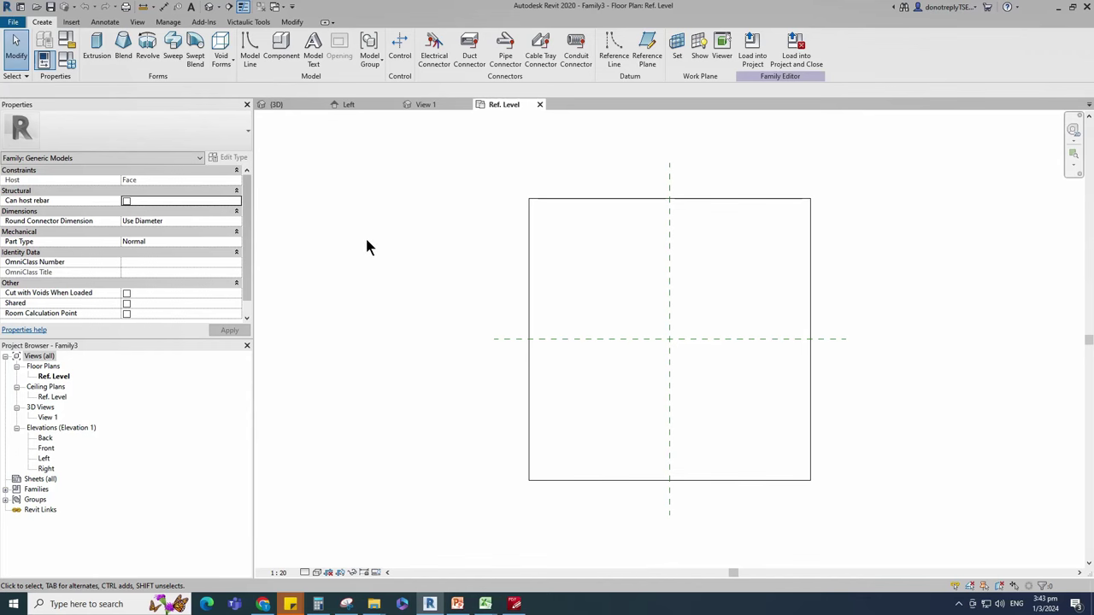
# Step: Load the Bolt Nut family into Family3 and place one instance on the work plane, on the vertical reference plane above the centre
pyautogui.click(427, 106)
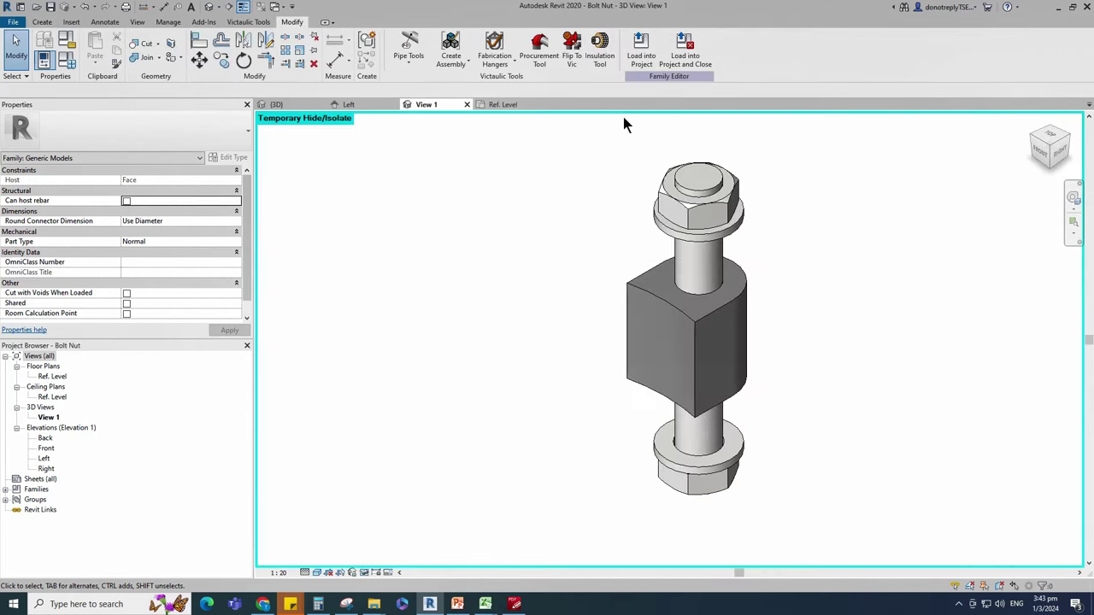
pyautogui.click(641, 48)
pyautogui.click(583, 250)
pyautogui.click(626, 397)
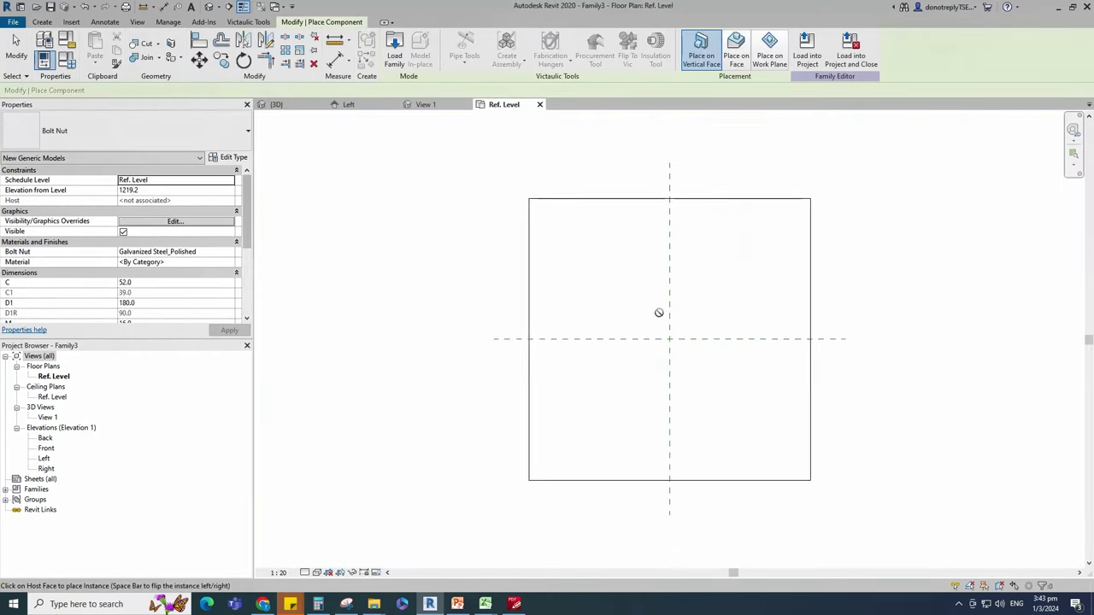
pyautogui.click(769, 47)
pyautogui.click(671, 342)
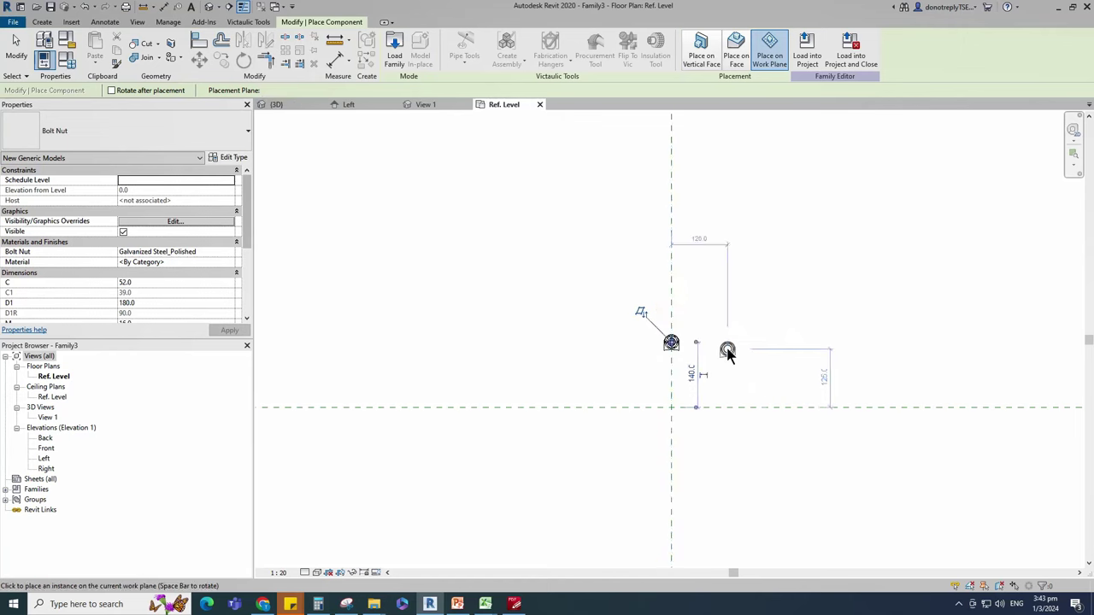
pyautogui.scroll(-2, 718, 359)
pyautogui.scroll(1, 699, 367)
pyautogui.press('Escape')
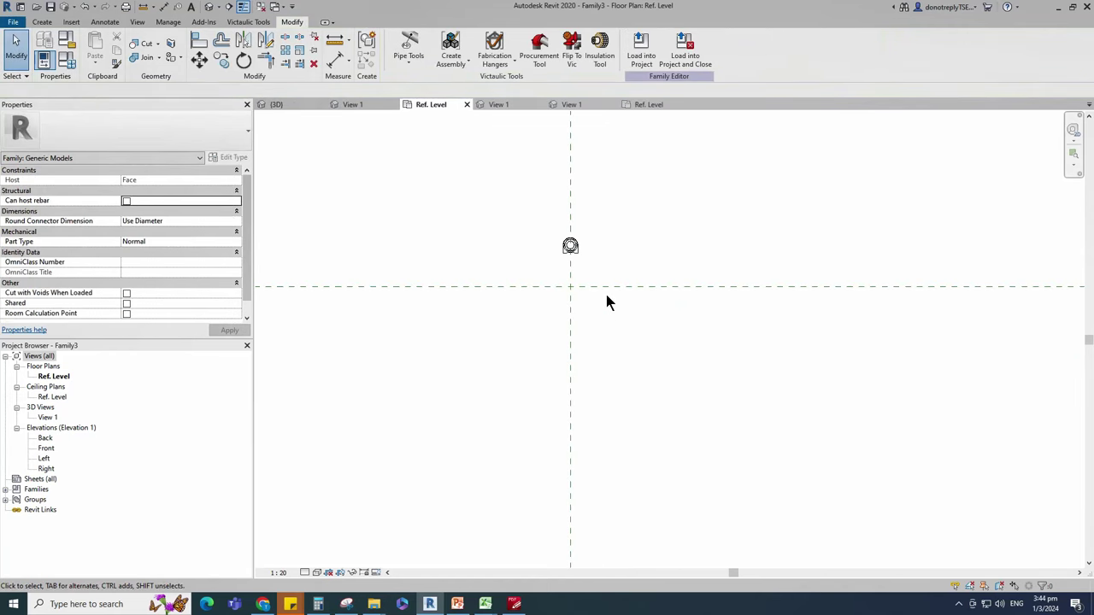
# Step: Associate the placed instance's Bolt Nut material with a new family parameter named Bolt Nut
pyautogui.click(572, 247)
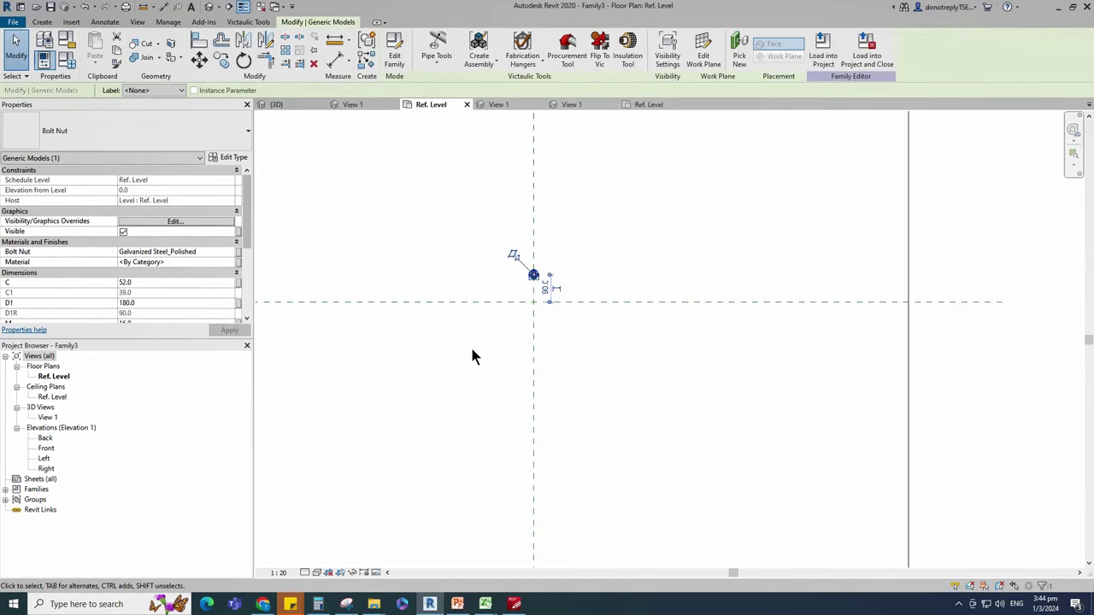
pyautogui.click(240, 254)
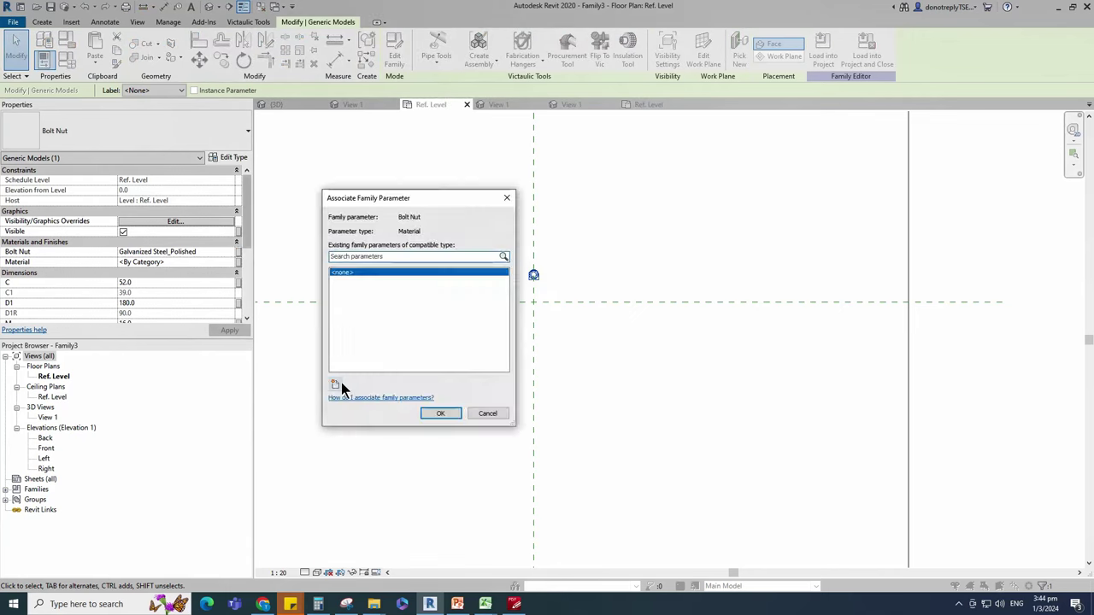
pyautogui.click(340, 383)
pyautogui.write('Bolt Nut')
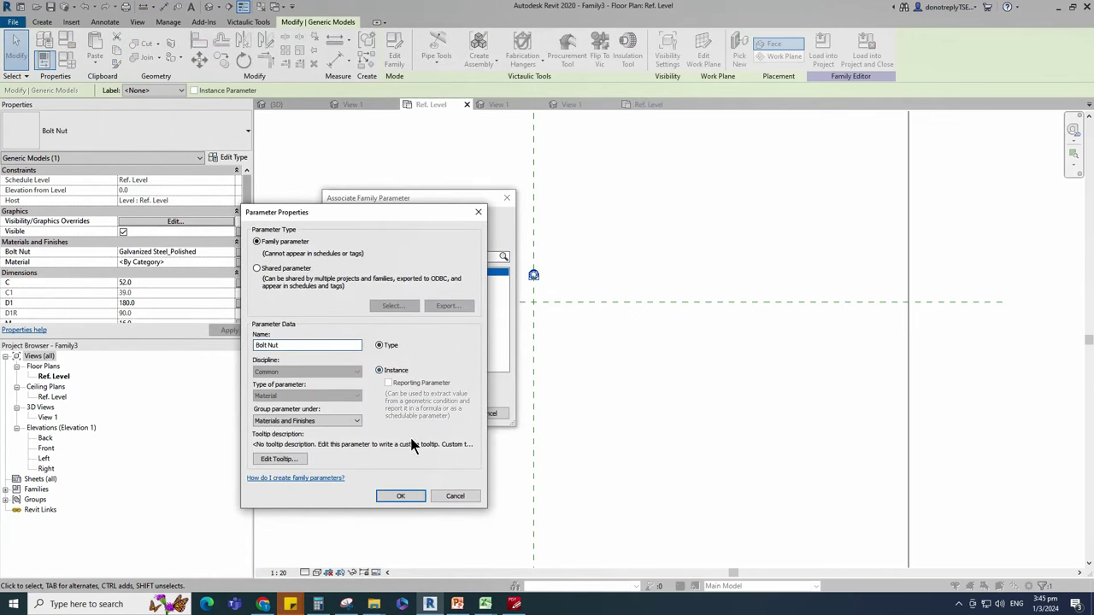
pyautogui.press('Return')
pyautogui.click(440, 413)
# Step: Associate the instance's Material property with a new type parameter named Body under Materials and Finishes
pyautogui.click(241, 261)
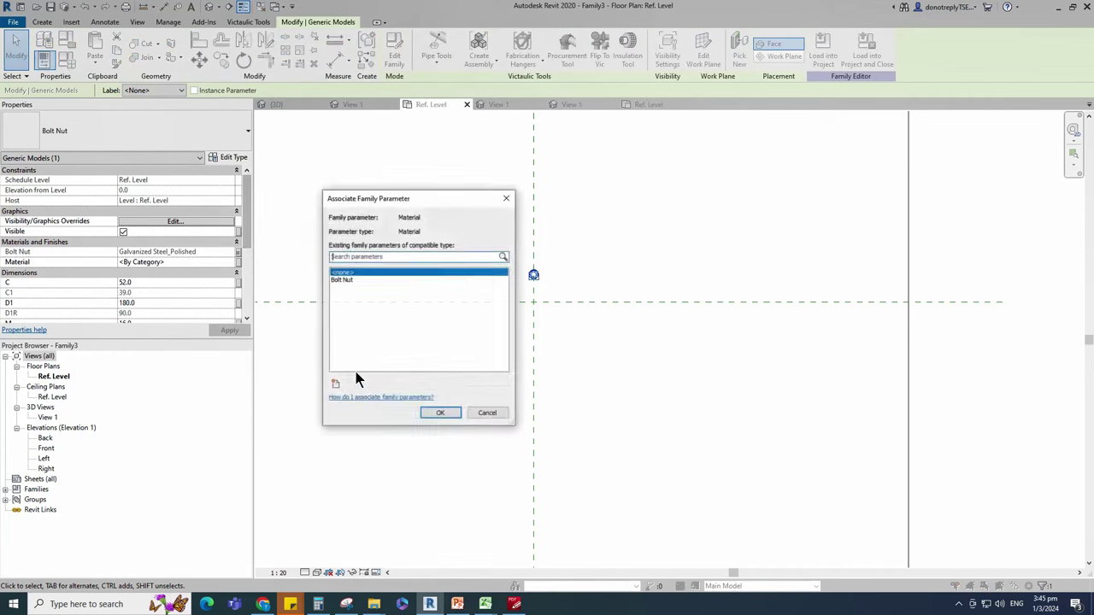
pyautogui.click(335, 383)
pyautogui.write('Body')
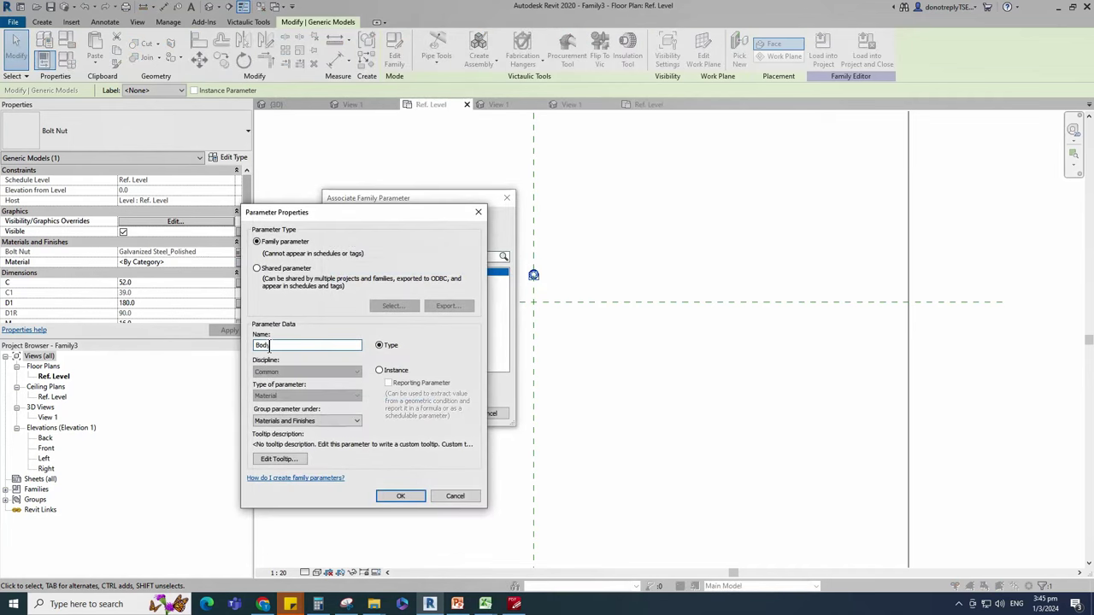
pyautogui.click(398, 496)
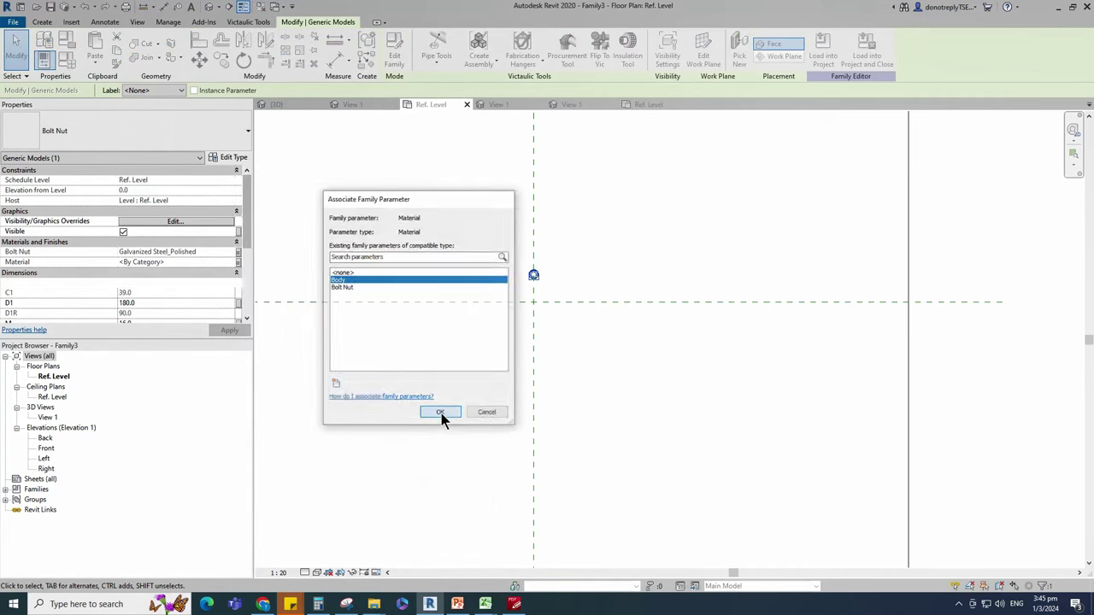
pyautogui.click(441, 412)
# Step: Associate the instance's C dimension with a new type parameter named C
pyautogui.scroll(-1, 198, 305)
pyautogui.click(237, 262)
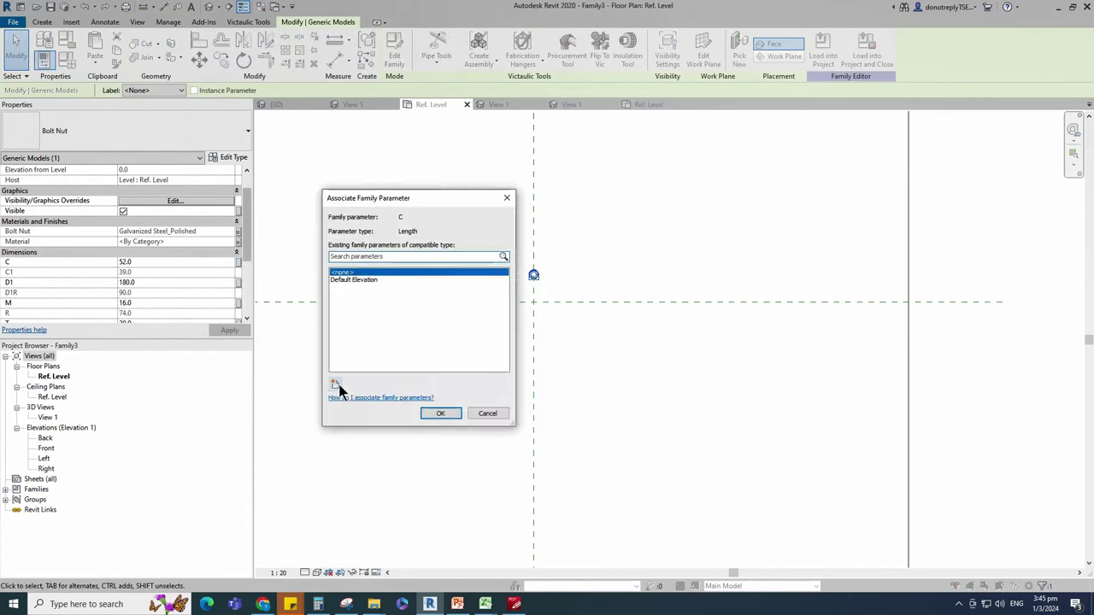
pyautogui.click(336, 384)
pyautogui.write('C')
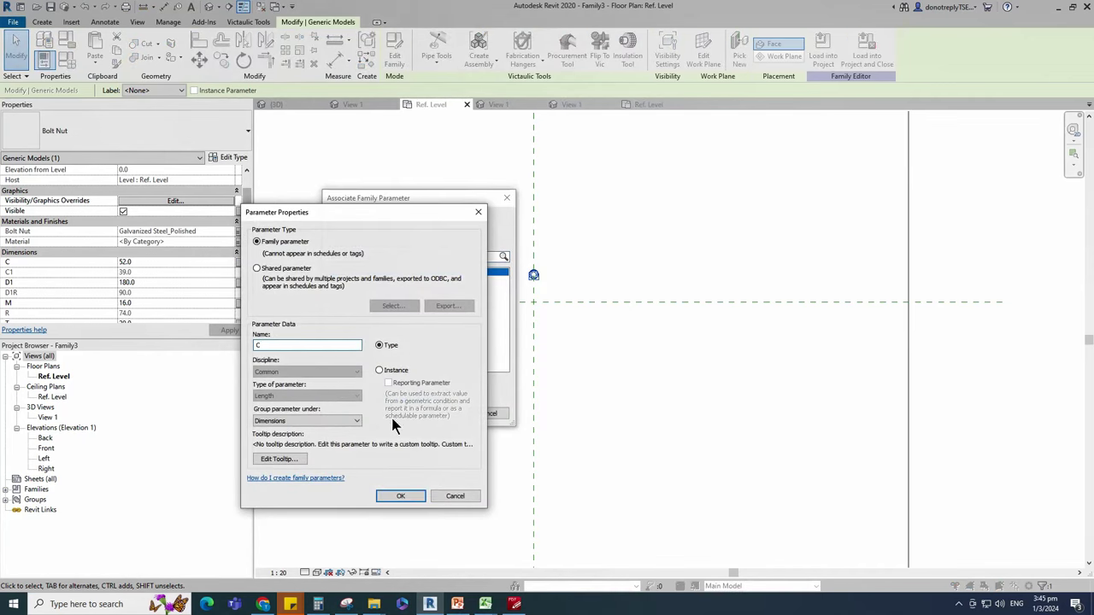
pyautogui.click(400, 496)
pyautogui.click(438, 414)
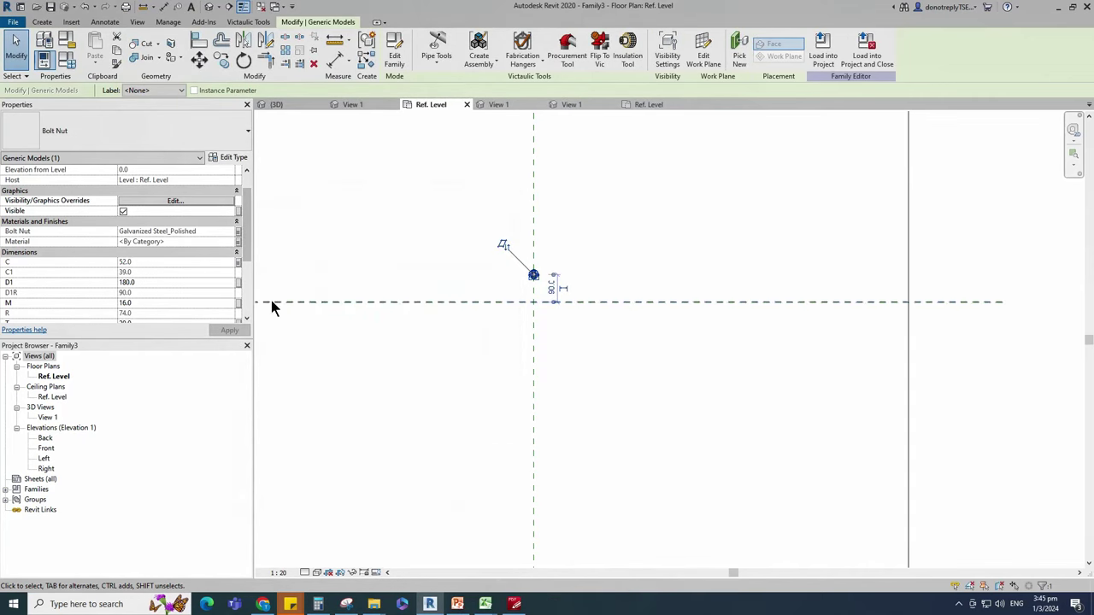
# Step: Associate the instance's D1 dimension with a new type parameter named D1
pyautogui.click(238, 282)
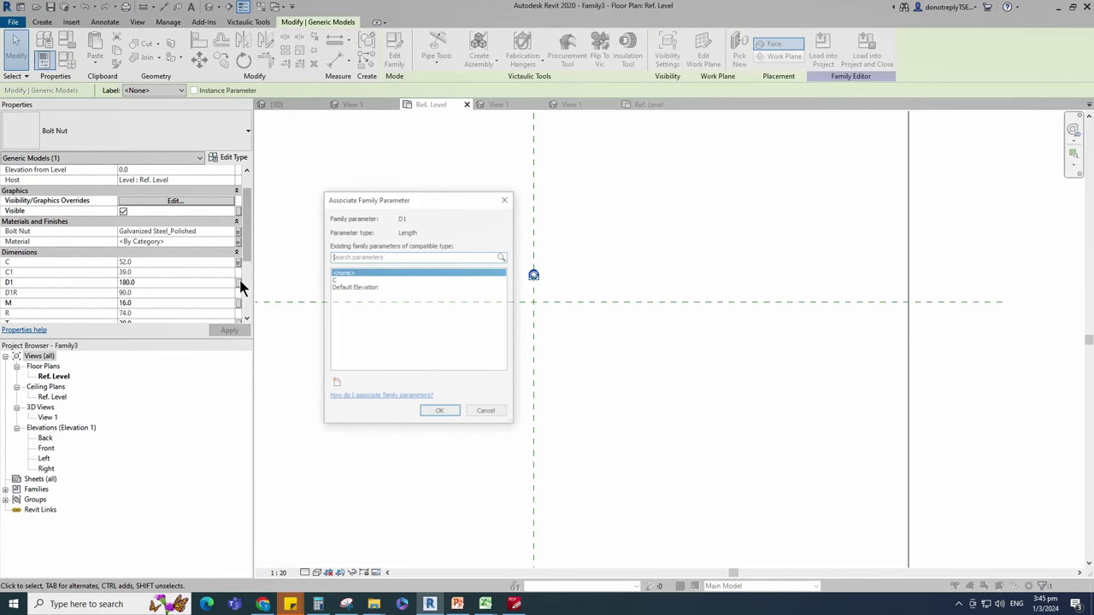
pyautogui.click(338, 383)
pyautogui.write('D1')
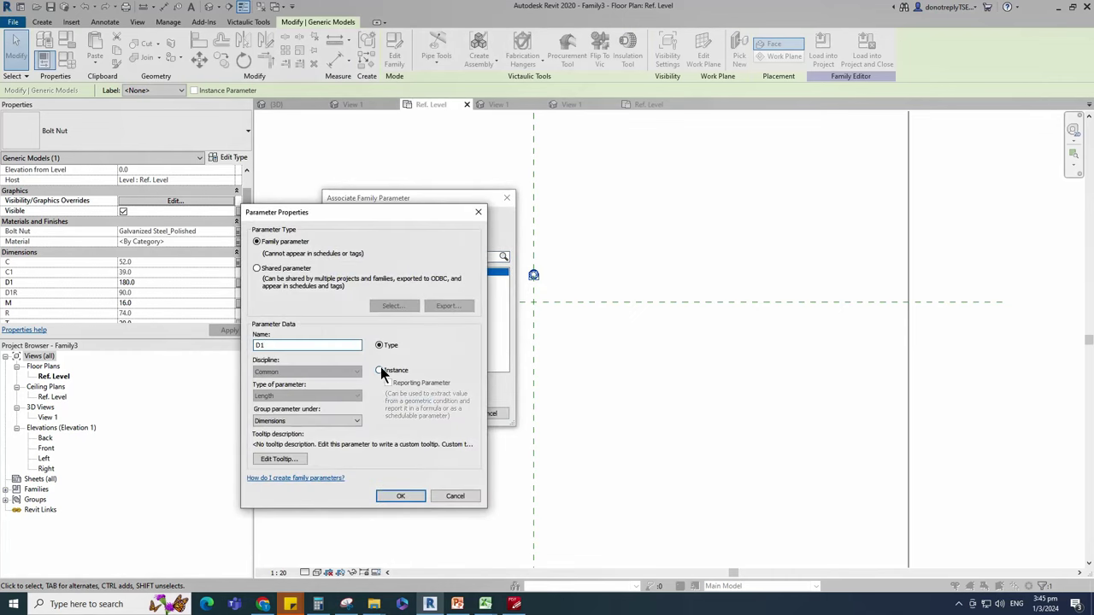
pyautogui.click(402, 497)
pyautogui.click(440, 415)
# Step: Associate the instance's M dimension with a new family parameter named M
pyautogui.scroll(-1, 181, 299)
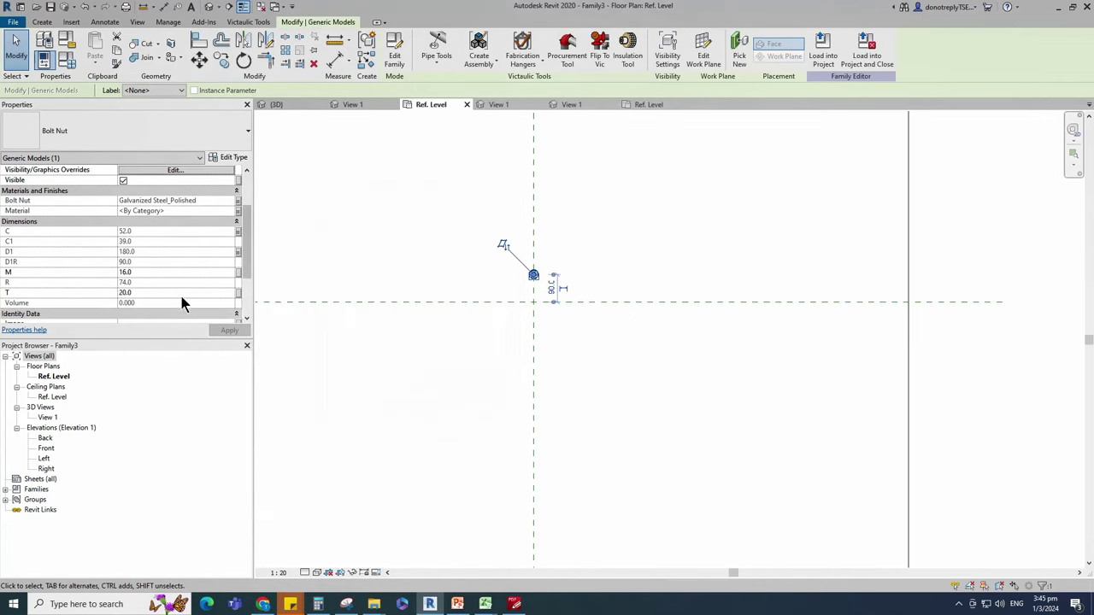
pyautogui.click(237, 274)
pyautogui.click(336, 387)
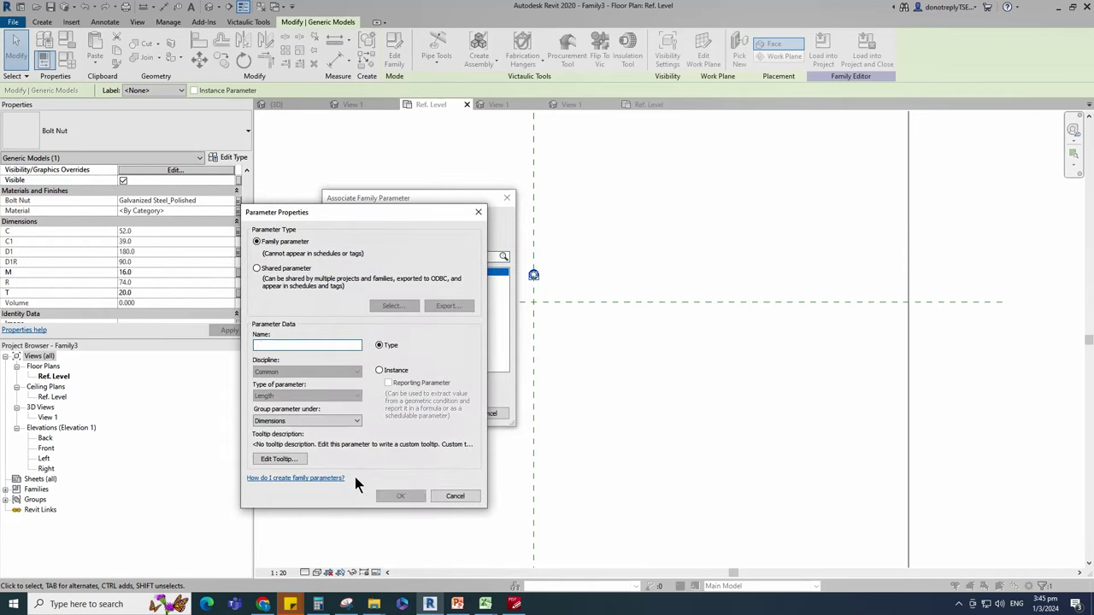
pyautogui.write('N')
pyautogui.press('BackSpace')
pyautogui.write('M')
pyautogui.click(391, 499)
pyautogui.press('Return')
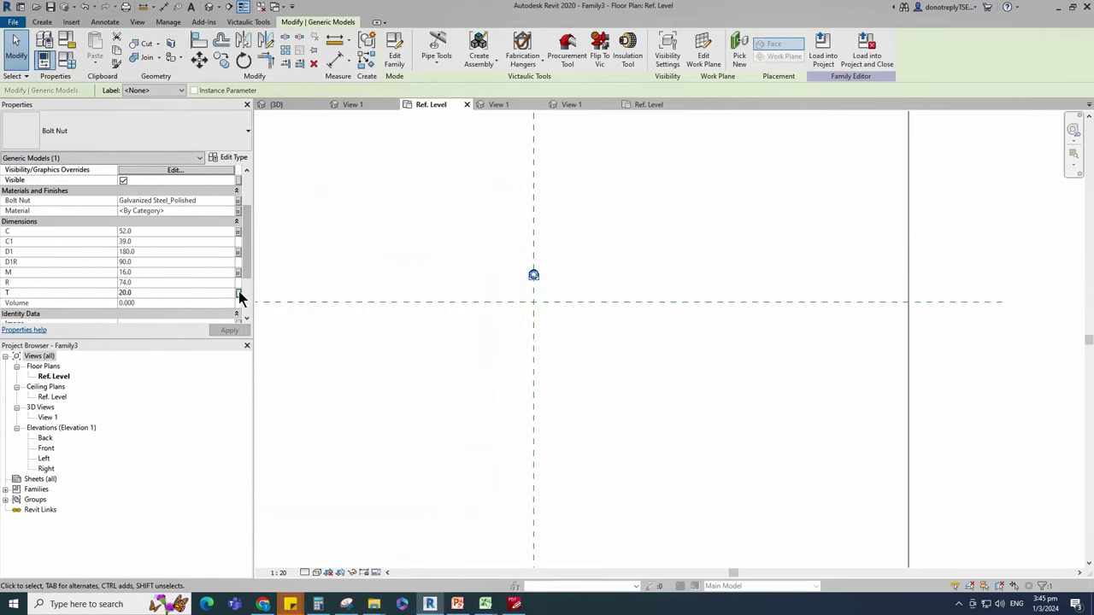
# Step: Associate the instance's T dimension with a new type parameter named T and deselect the instance
pyautogui.click(239, 292)
pyautogui.click(335, 384)
pyautogui.write('T')
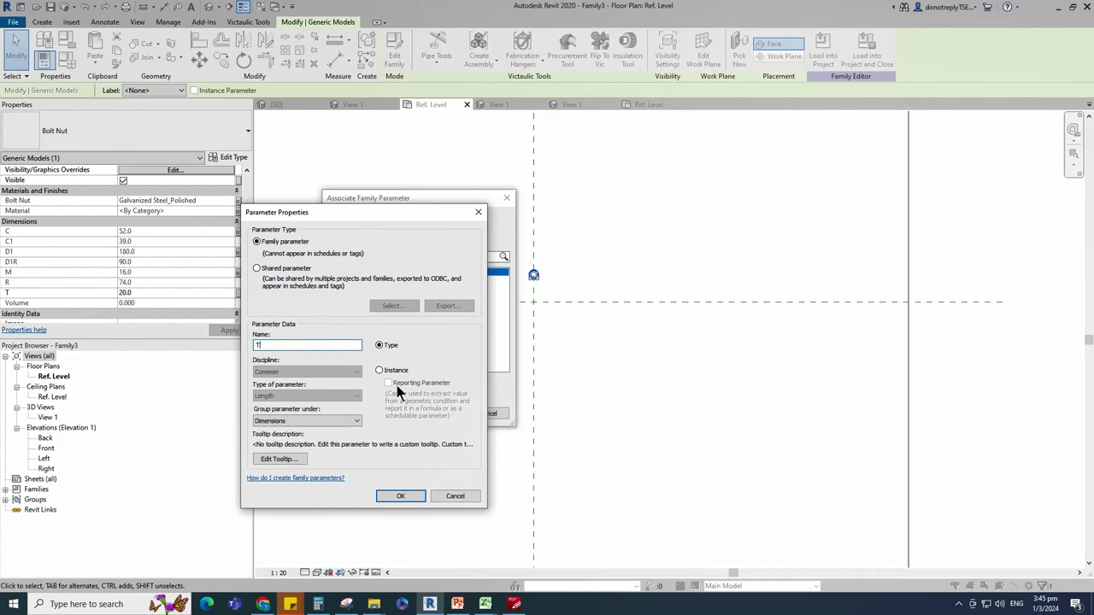
pyautogui.click(396, 494)
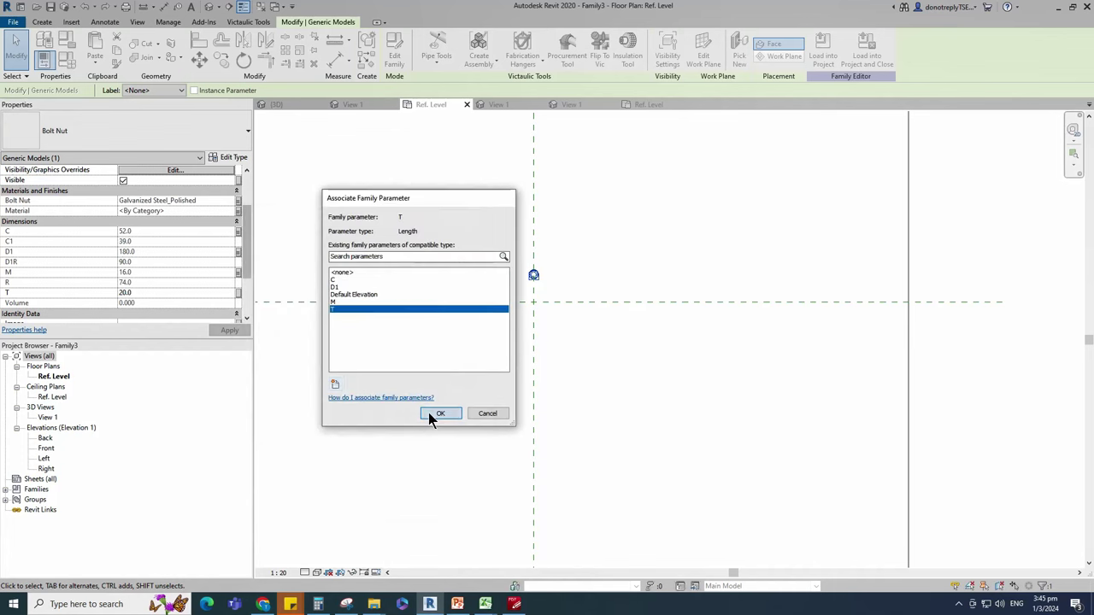
pyautogui.click(428, 412)
pyautogui.click(360, 346)
# Step: Set up a radial array of the Bolt Nut with Move To Last, centred on the intersection of the two reference planes
pyautogui.scroll(-2, 590, 350)
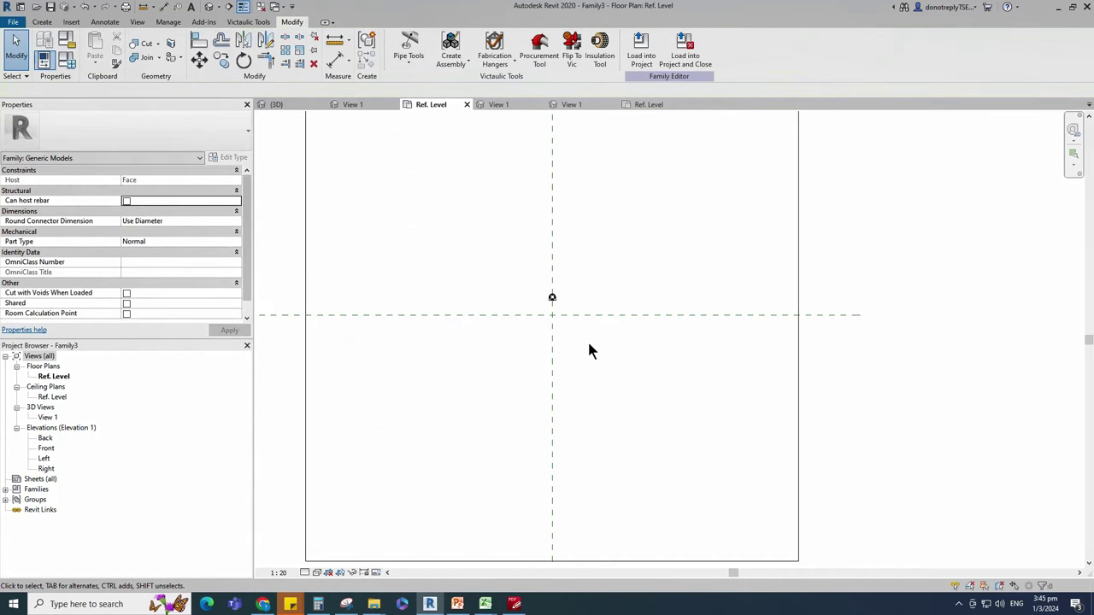
pyautogui.click(556, 313)
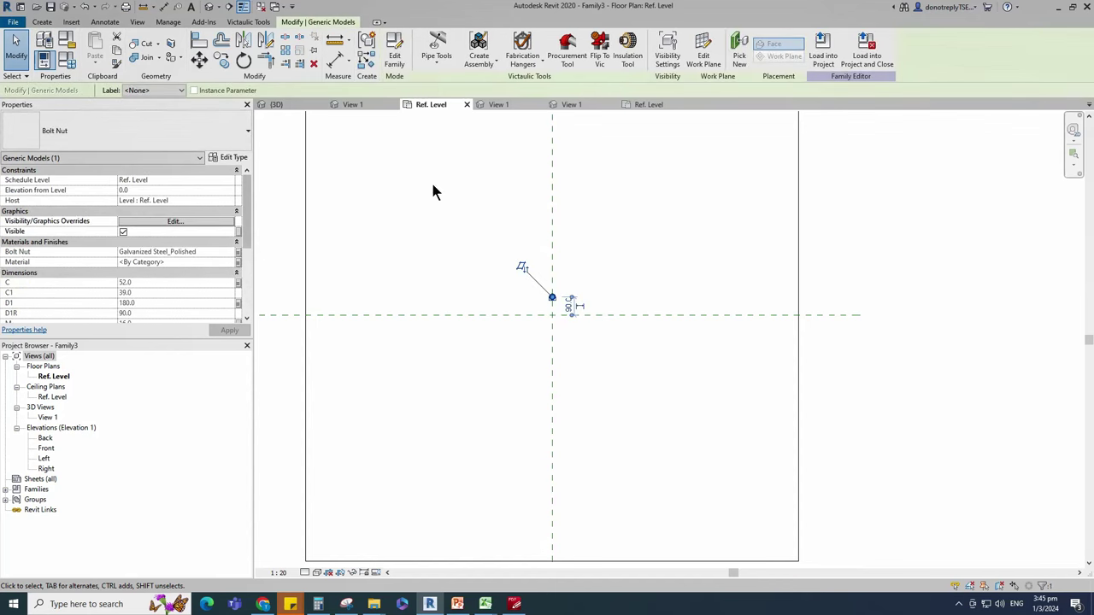
pyautogui.click(286, 49)
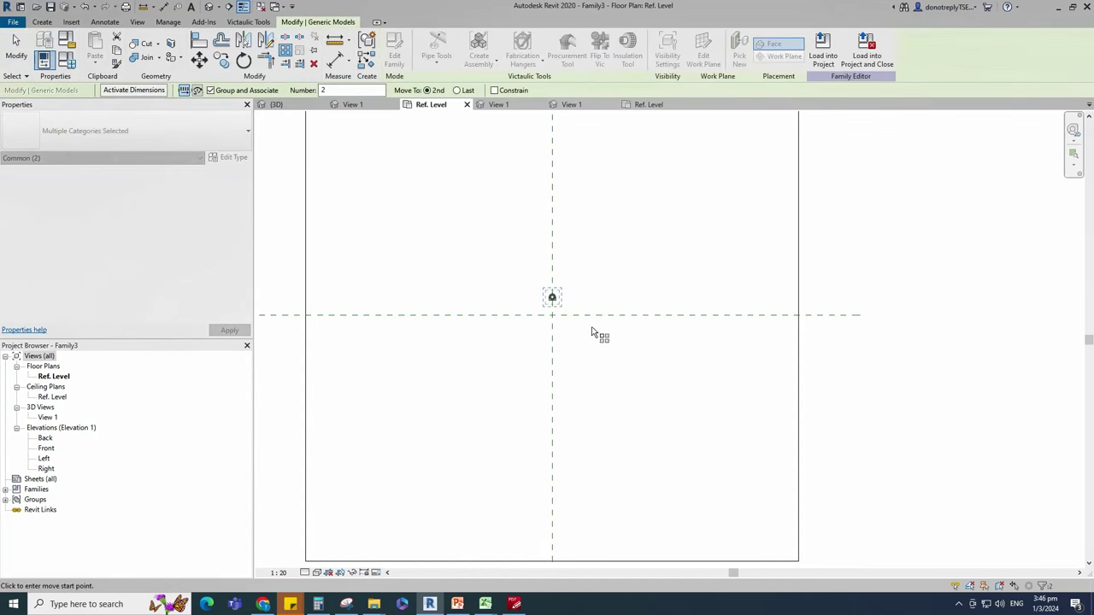
pyautogui.scroll(2, 592, 326)
pyautogui.click(197, 90)
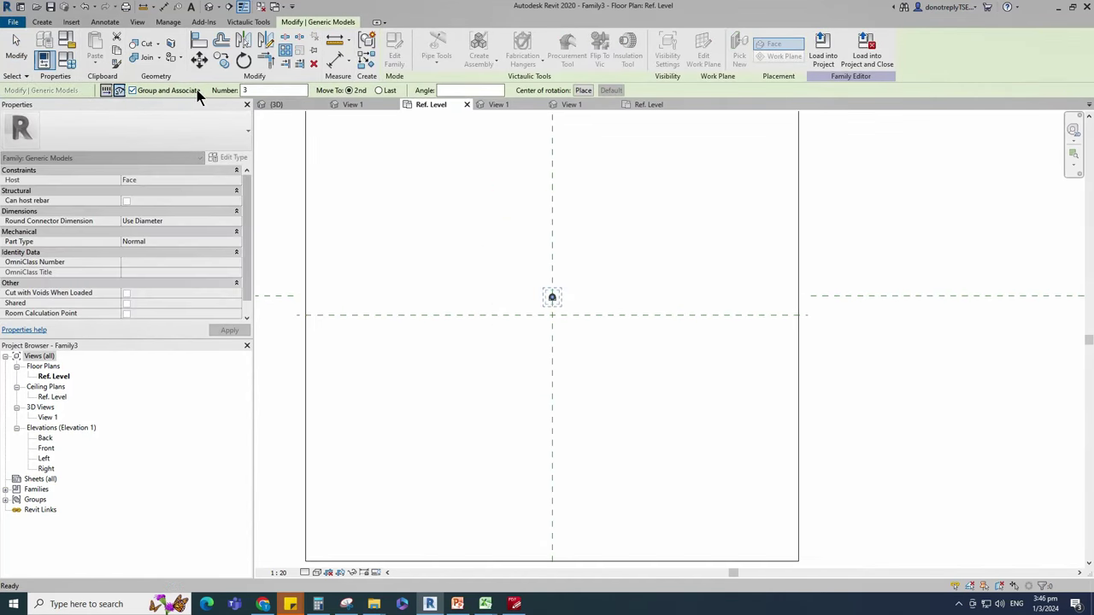
pyautogui.click(379, 90)
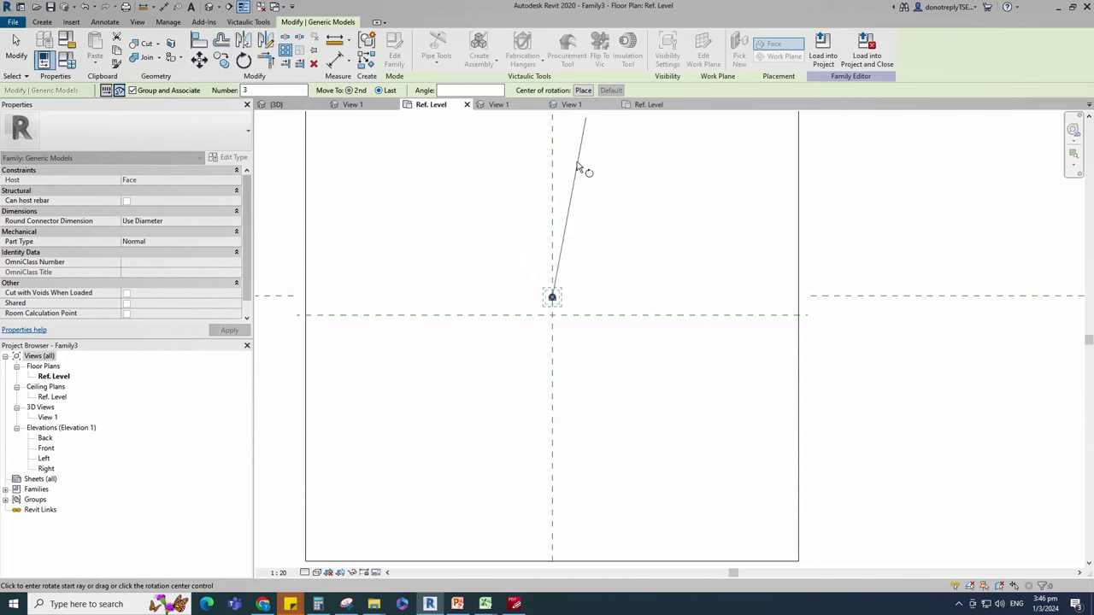
pyautogui.click(584, 92)
pyautogui.scroll(3, 565, 319)
pyautogui.click(535, 310)
# Step: Create the three-member radial array of the Bolt Nut, starting at the bolt's centre and sweeping about 155° clockwise
pyautogui.scroll(3, 537, 276)
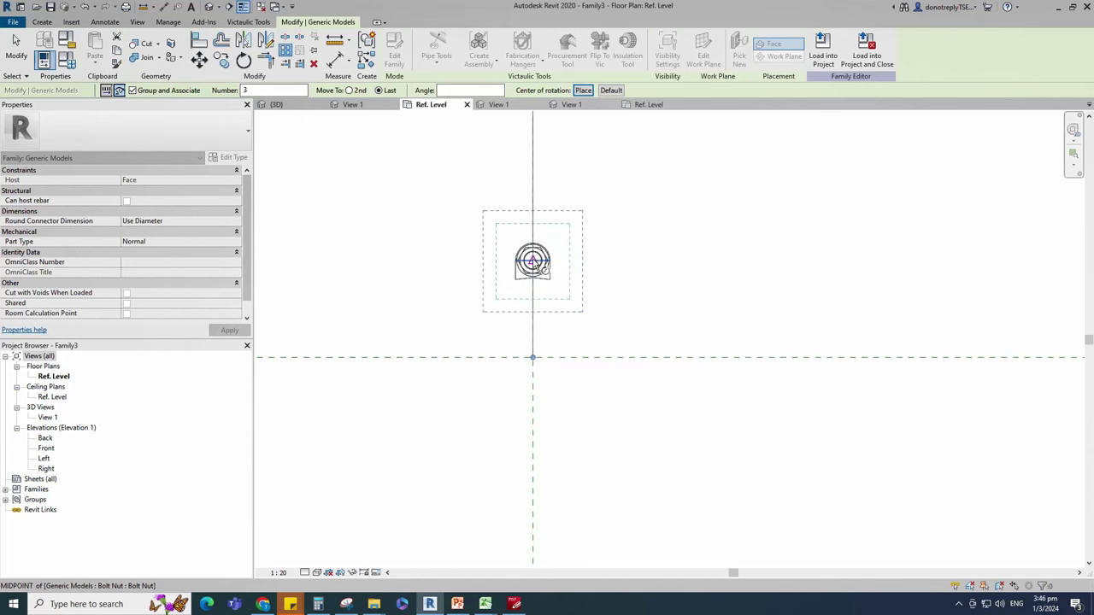
pyautogui.click(534, 263)
pyautogui.scroll(-2, 566, 275)
pyautogui.click(629, 403)
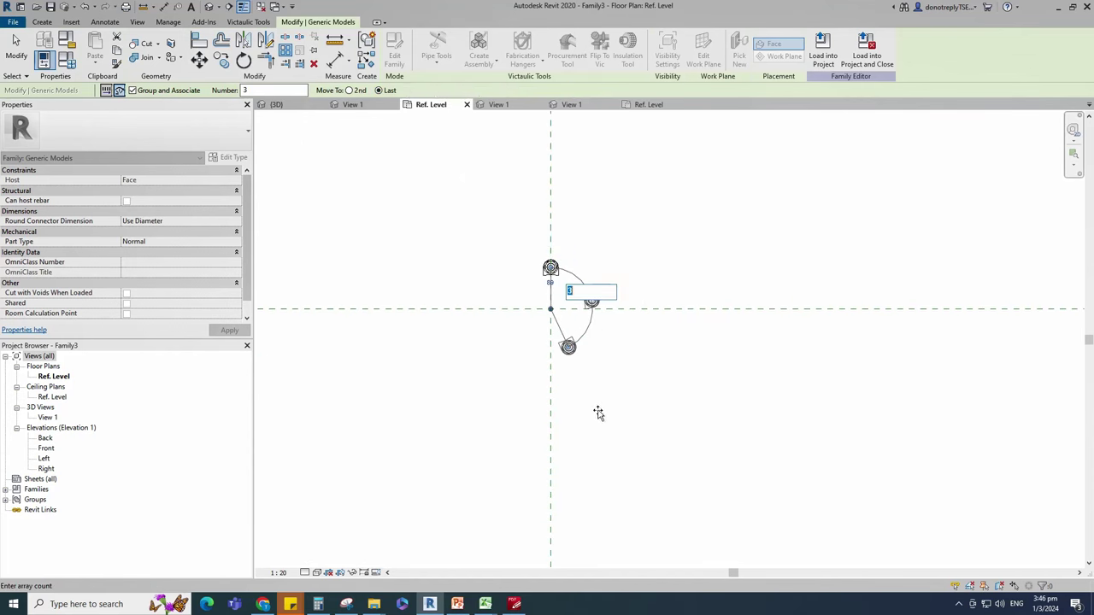
pyautogui.scroll(1, 612, 406)
pyautogui.scroll(3, 595, 360)
pyautogui.click(597, 368)
pyautogui.click(601, 369)
pyautogui.scroll(-3, 609, 368)
pyautogui.scroll(3, 631, 332)
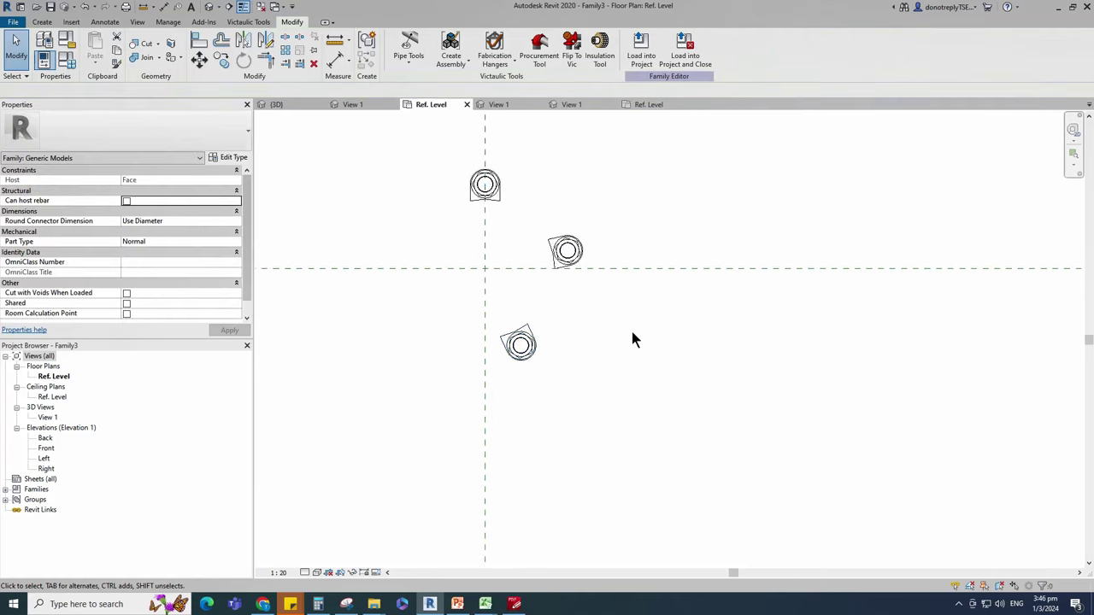
# Step: Set the radial array's member count to 4
pyautogui.scroll(-2, 554, 312)
pyautogui.click(554, 283)
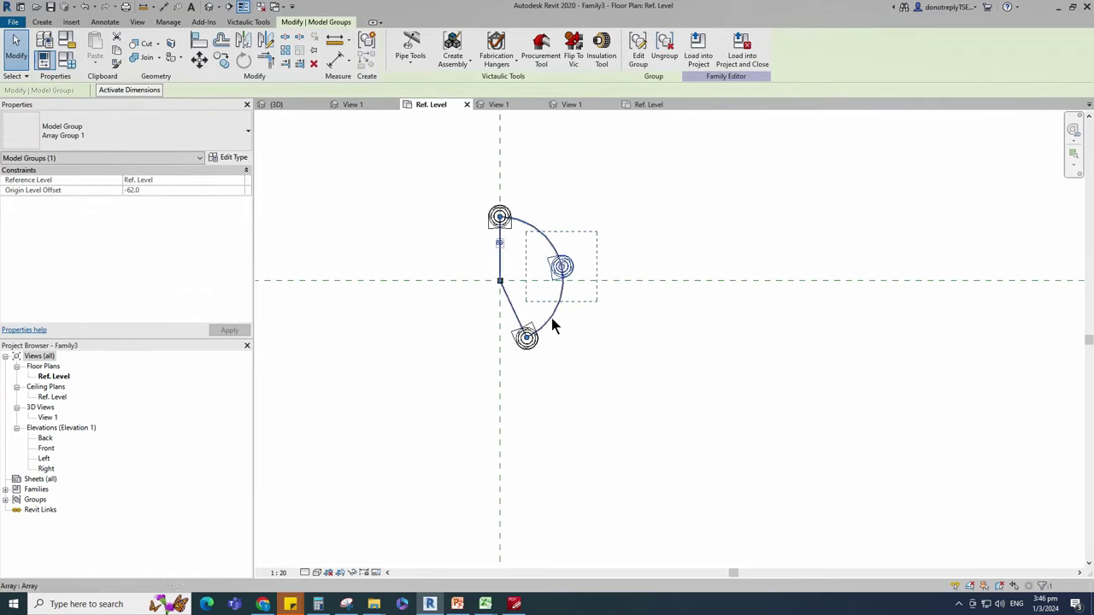
pyautogui.click(552, 318)
pyautogui.scroll(1, 572, 286)
pyautogui.click(562, 264)
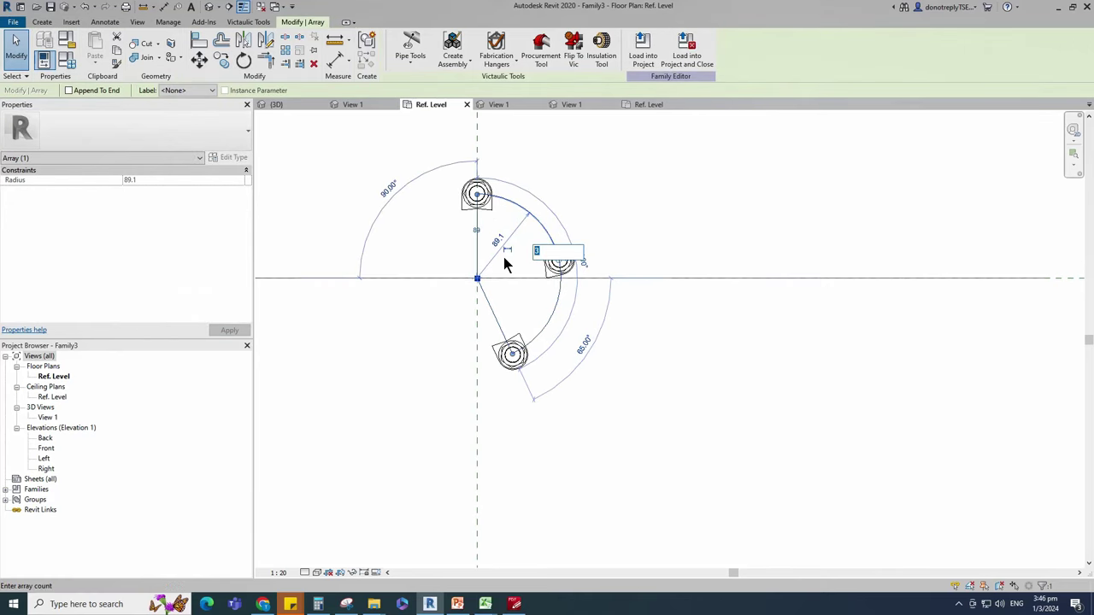
pyautogui.press('Return')
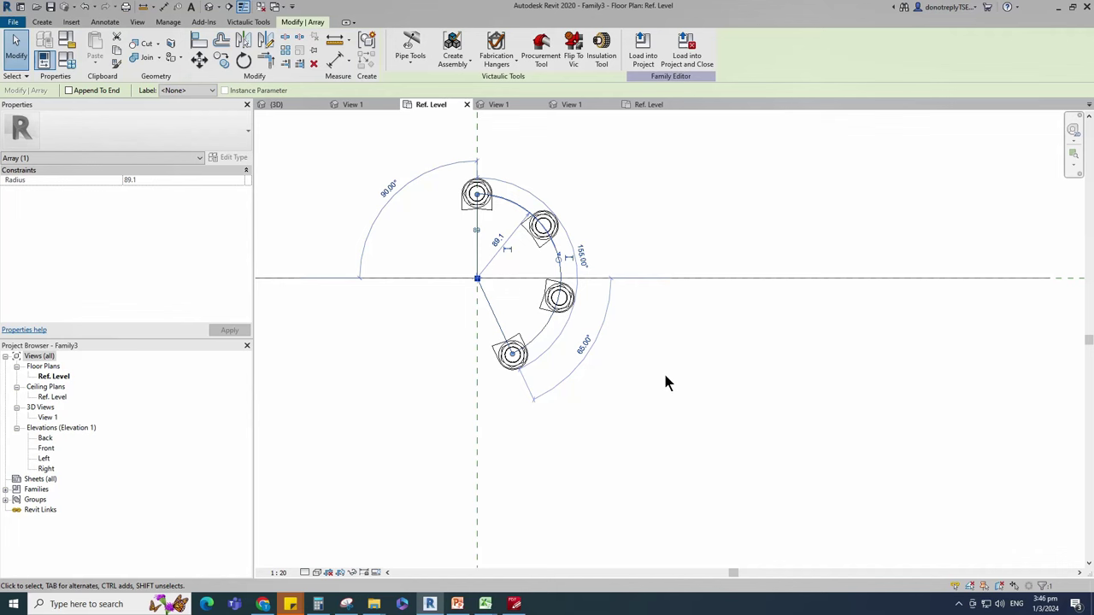
pyautogui.click(539, 250)
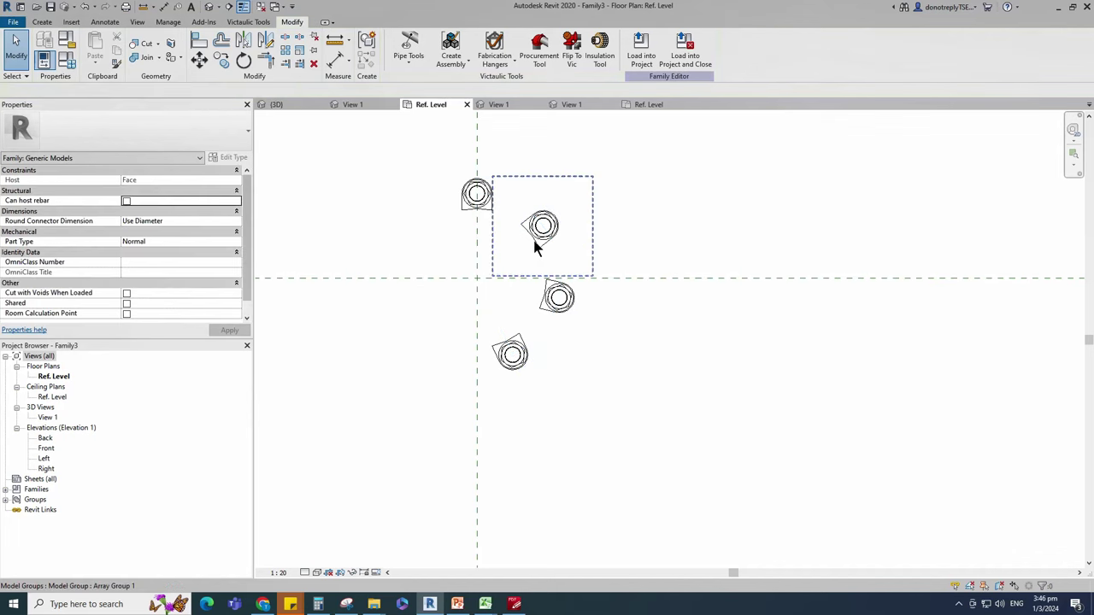
# Step: Set the radial array's radius to 90 mm
pyautogui.click(536, 335)
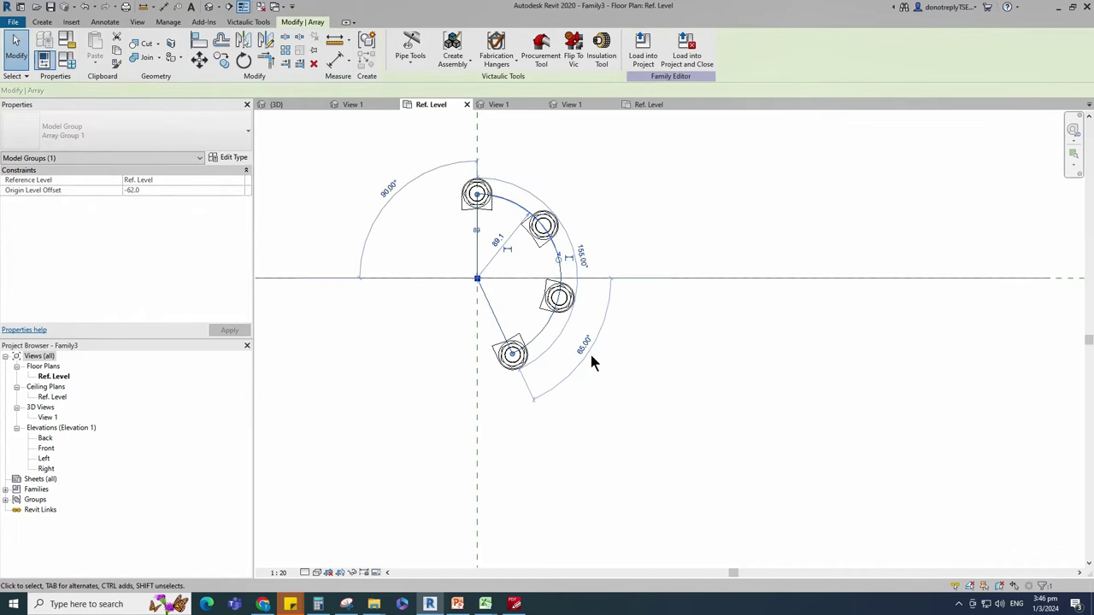
pyautogui.click(479, 232)
pyautogui.press('Return')
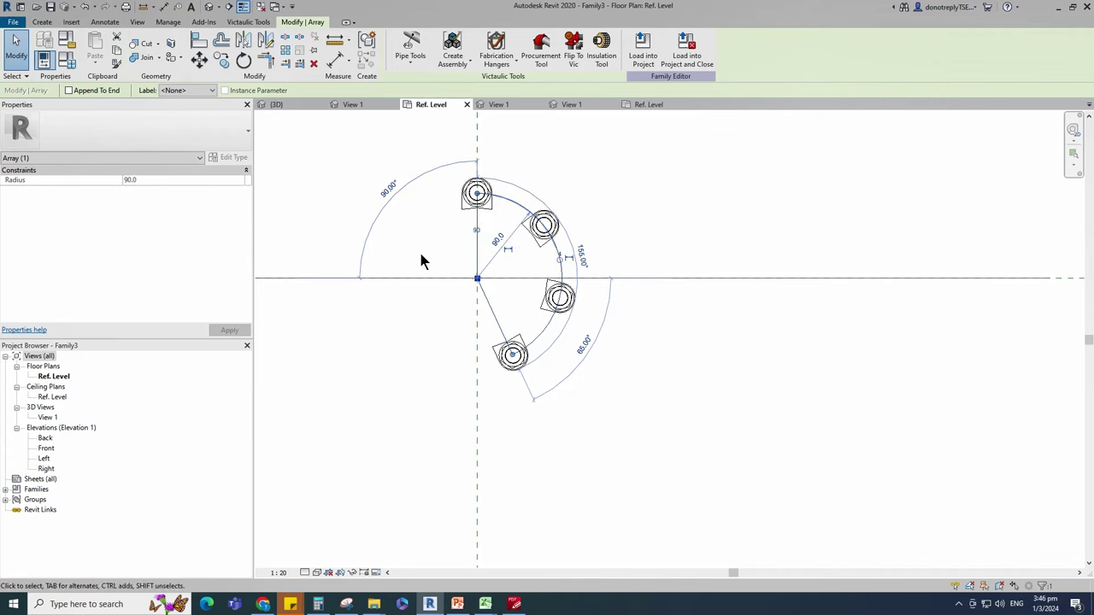
# Step: Convert the array's temporary radius dimension into a permanent radial dimension and select it
pyautogui.scroll(1, 532, 342)
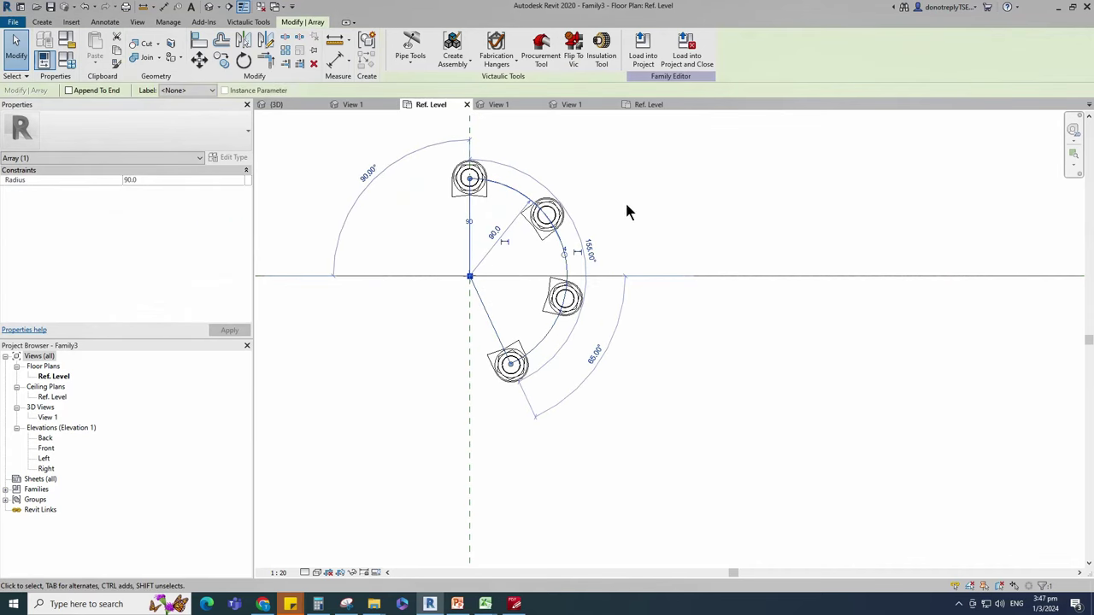
pyautogui.click(506, 243)
pyautogui.click(522, 254)
pyautogui.click(506, 235)
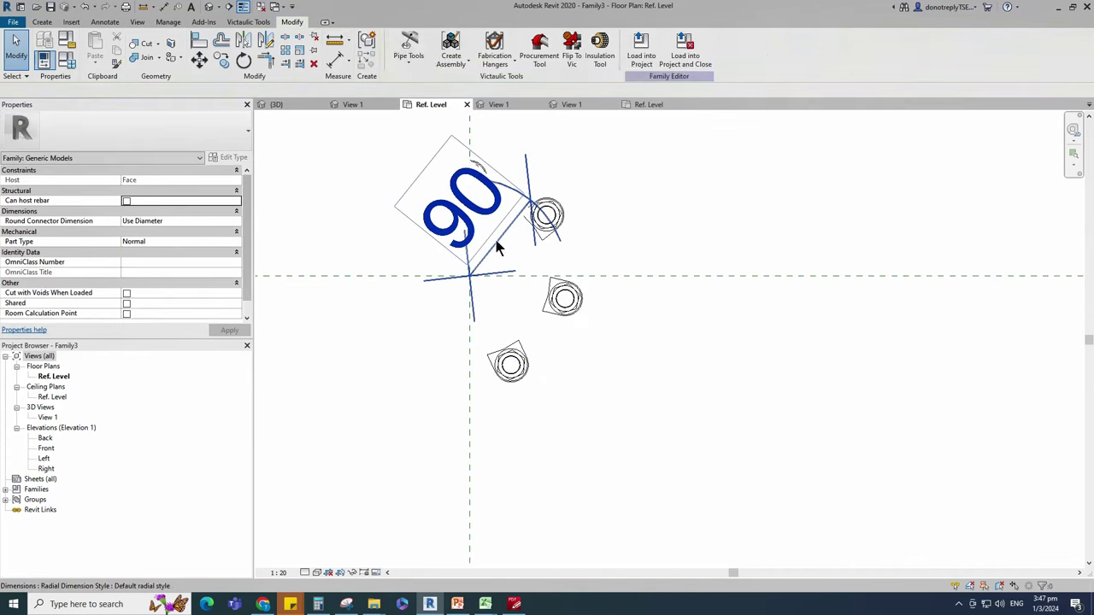
# Step: Label the radial dimension with a new instance parameter named D1R and set the view scale to 1:10
pyautogui.scroll(-2, 787, 323)
pyautogui.click(503, 47)
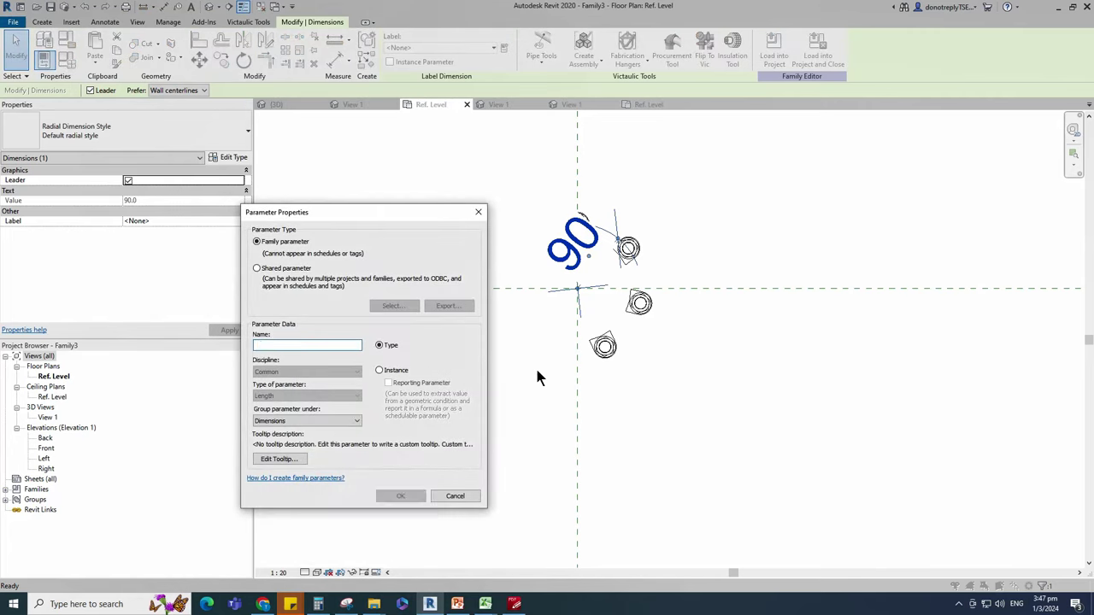
pyautogui.write('DIR')
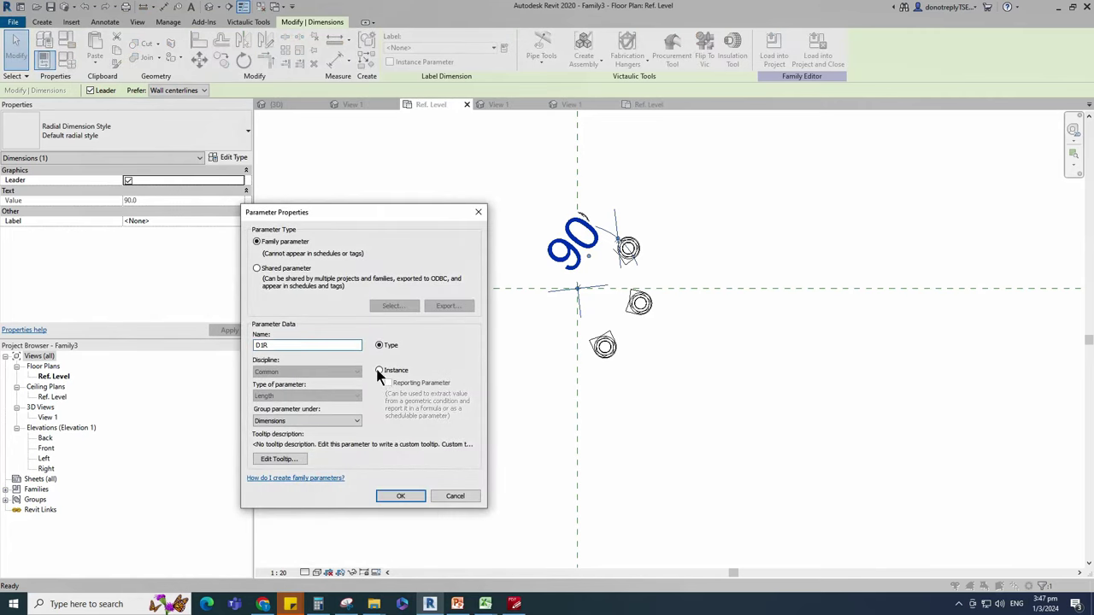
pyautogui.click(377, 371)
pyautogui.click(400, 496)
pyautogui.click(280, 572)
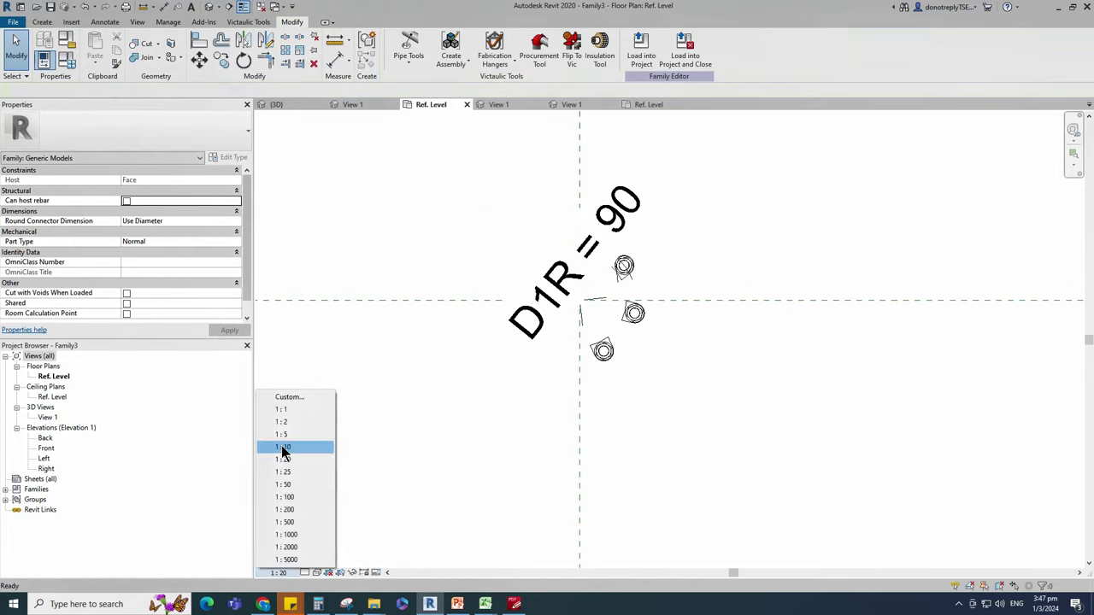
pyautogui.click(282, 447)
# Step: Set the bolt array's total angle to 130°
pyautogui.click(666, 330)
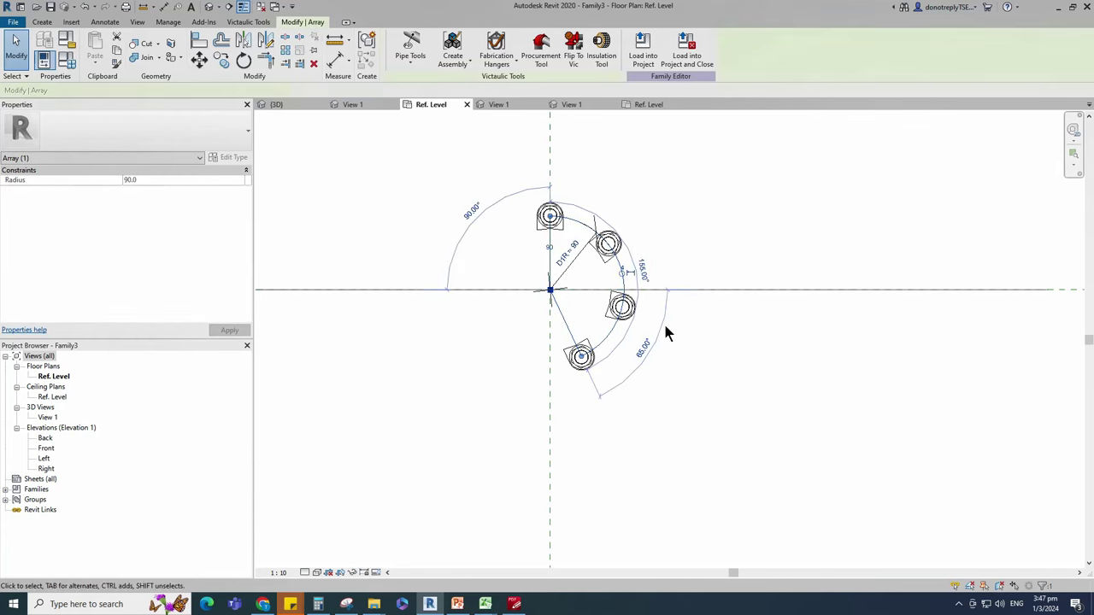
pyautogui.click(664, 322)
pyautogui.click(646, 275)
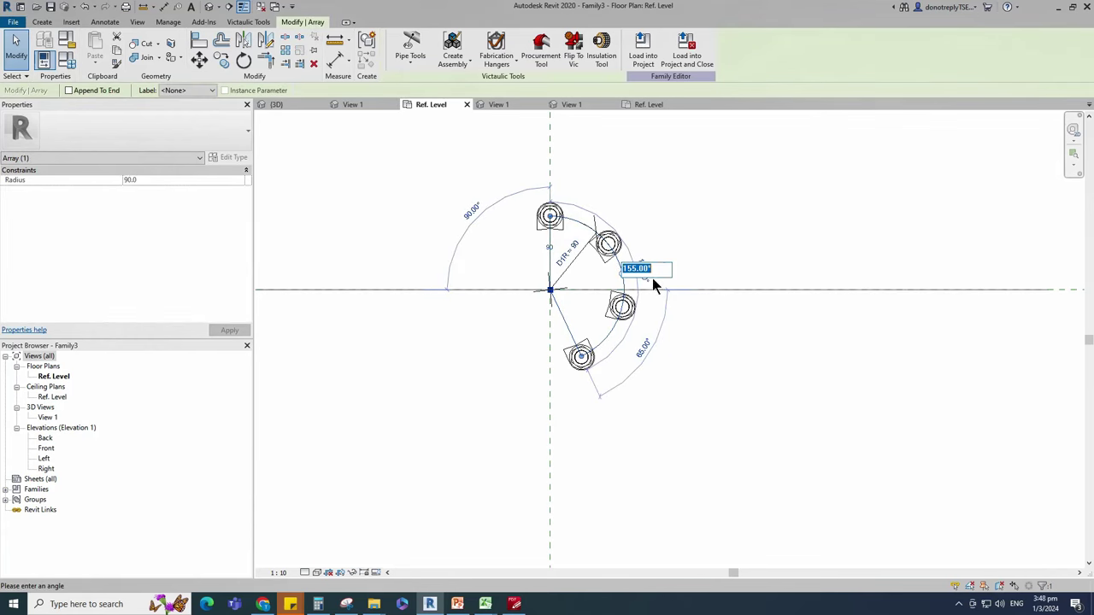
pyautogui.write('130')
pyautogui.press('Return')
pyautogui.scroll(2, 707, 346)
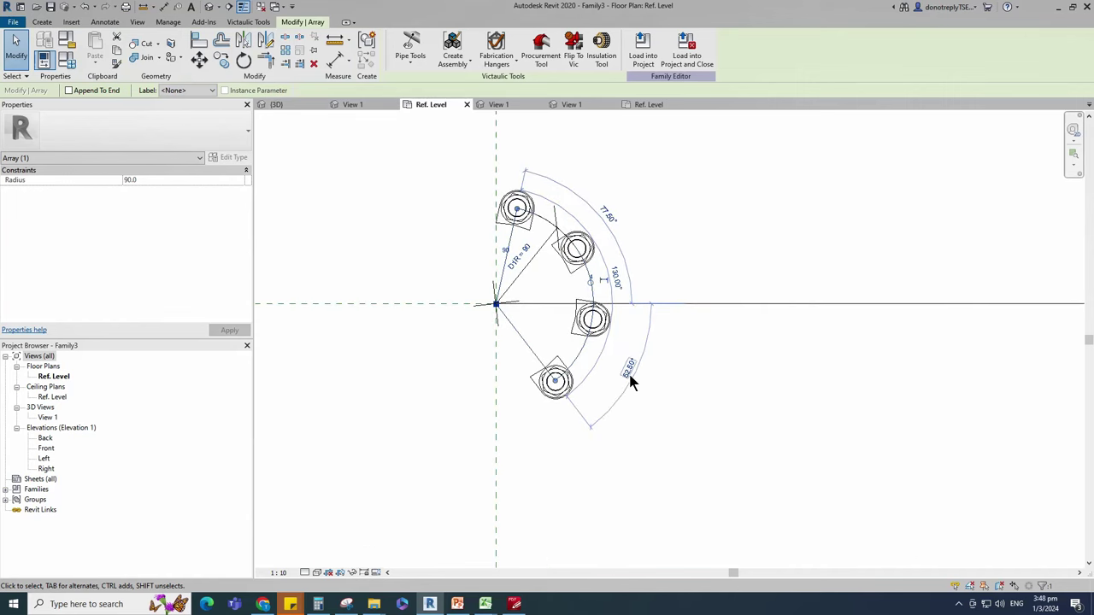
# Step: Set both ends of the bolt array to 65° from the horizontal reference plane
pyautogui.click(635, 375)
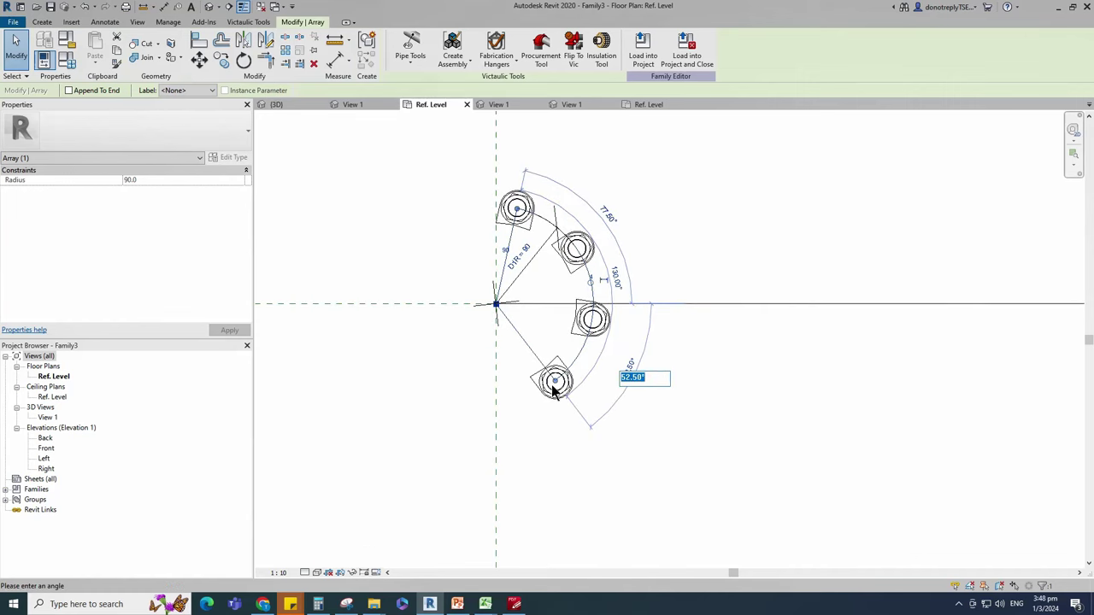
pyautogui.write('65')
pyautogui.press('Return')
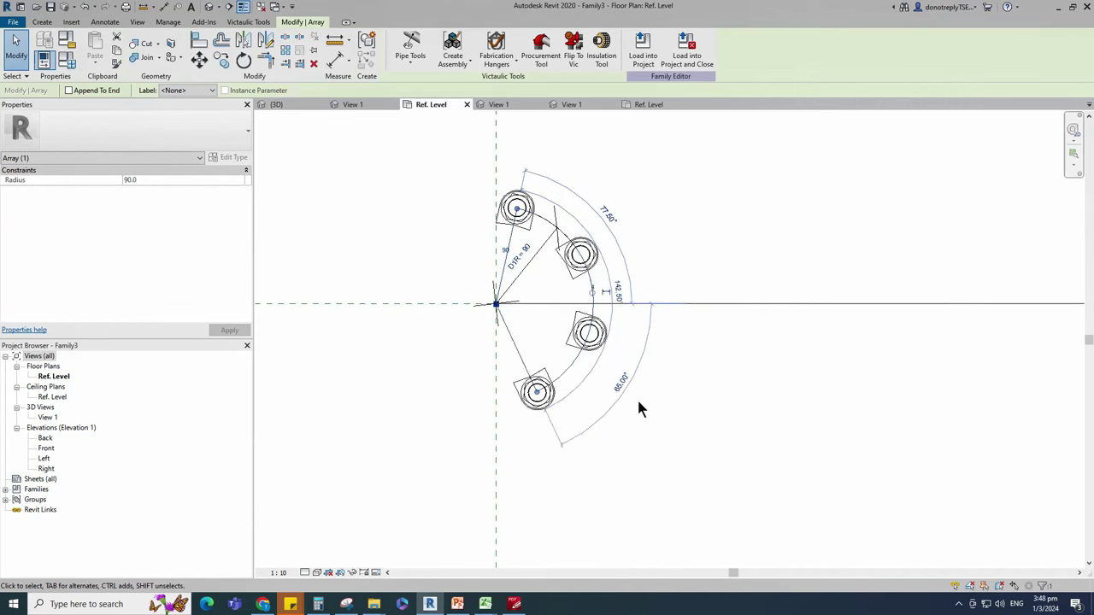
pyautogui.click(608, 215)
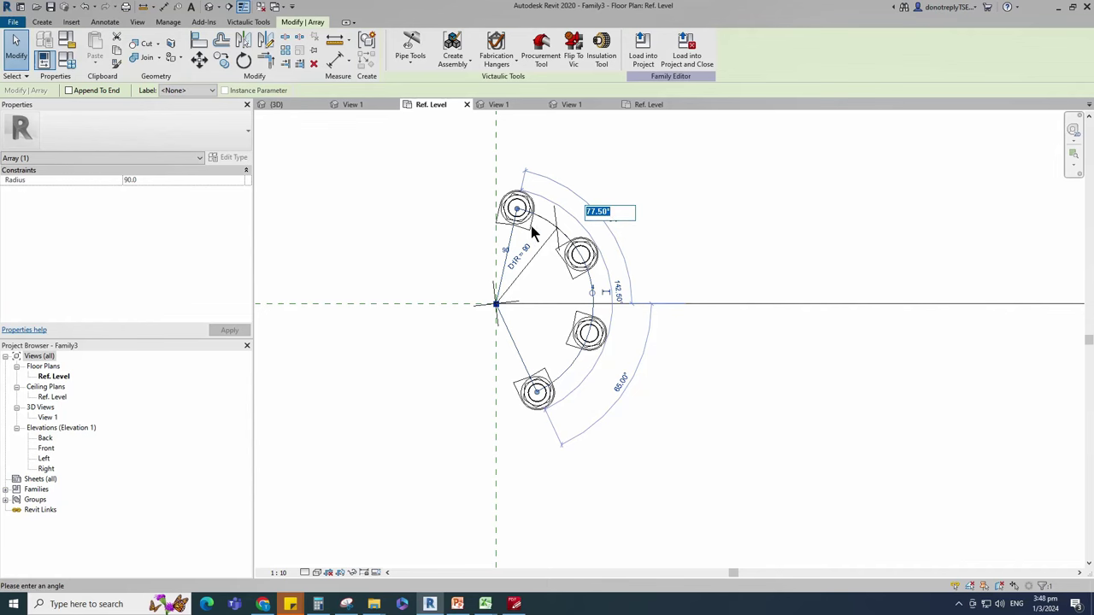
pyautogui.write('65')
pyautogui.press('Return')
pyautogui.click(707, 236)
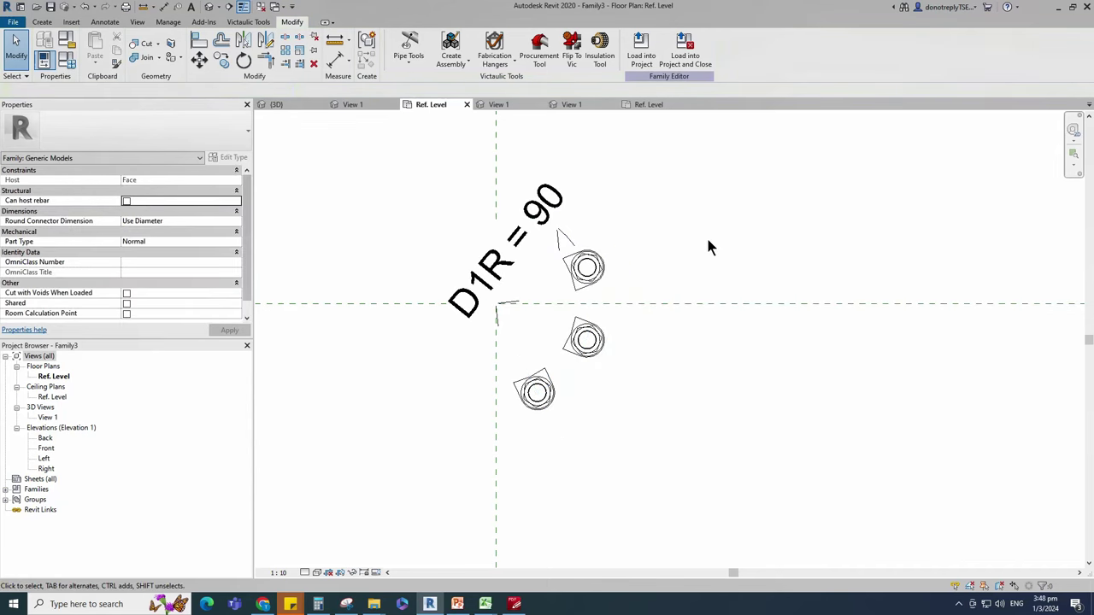
# Step: Reposition the D1R radius dimension between the upper bolts and set the view scale to 1:5
pyautogui.click(536, 251)
pyautogui.moveTo(535, 251); pyautogui.dragTo(557, 286)
pyautogui.click(724, 291)
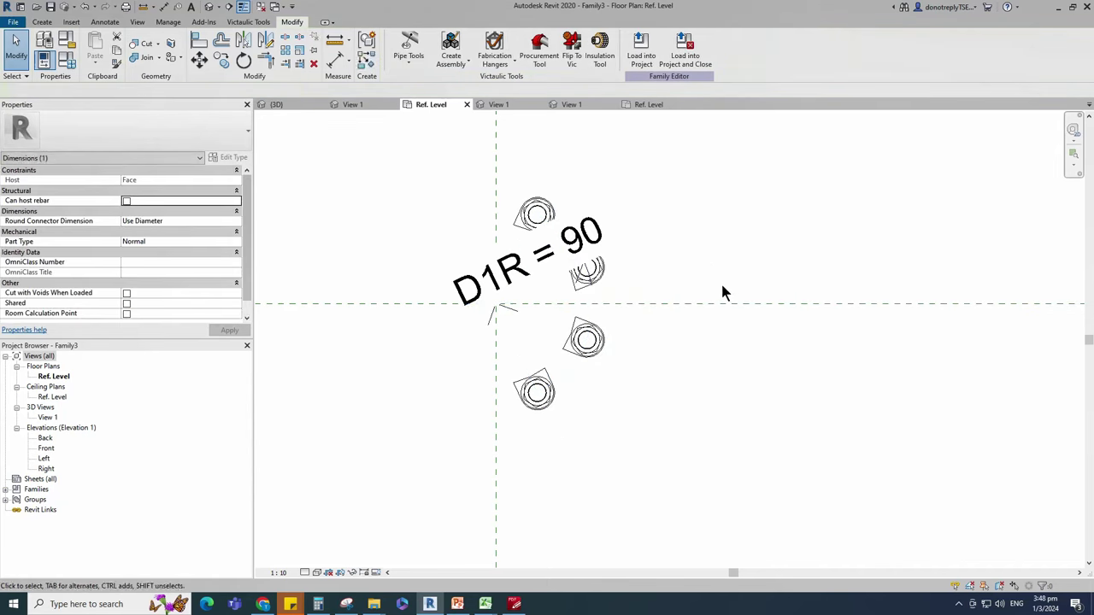
pyautogui.click(279, 573)
pyautogui.click(290, 442)
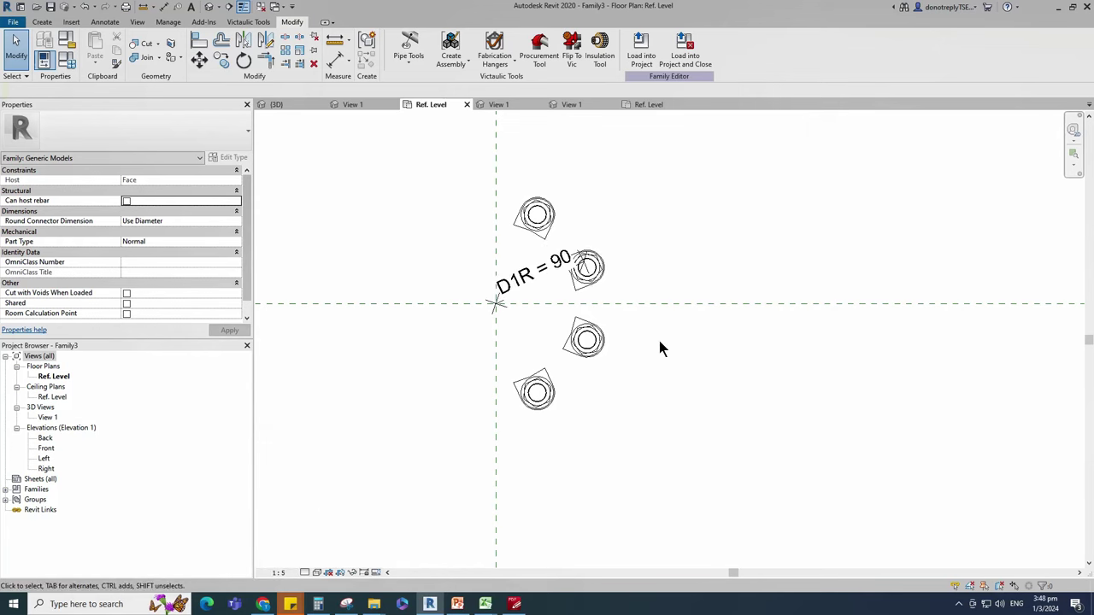
# Step: Label the array's member count with a new instance parameter named No of Bolt
pyautogui.click(623, 358)
pyautogui.click(188, 90)
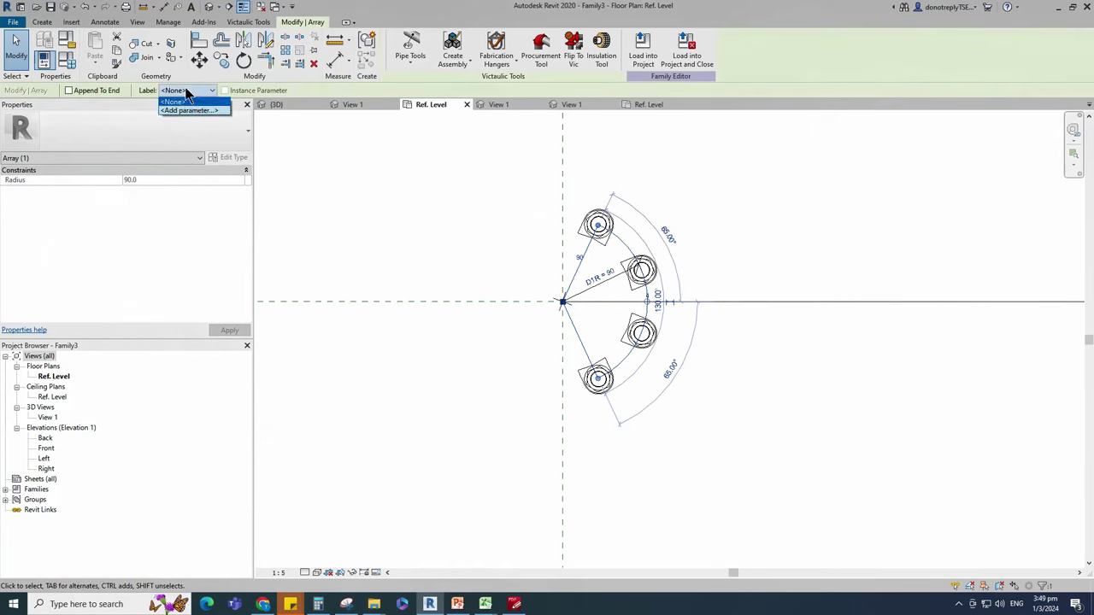
pyautogui.click(192, 109)
pyautogui.write('No of Bolt')
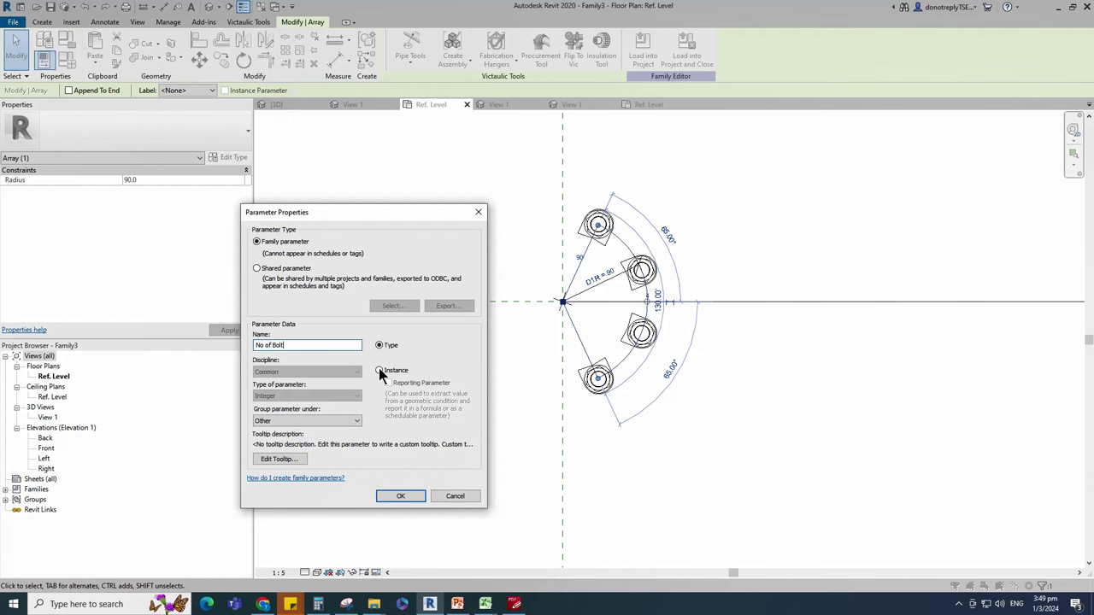
pyautogui.click(400, 496)
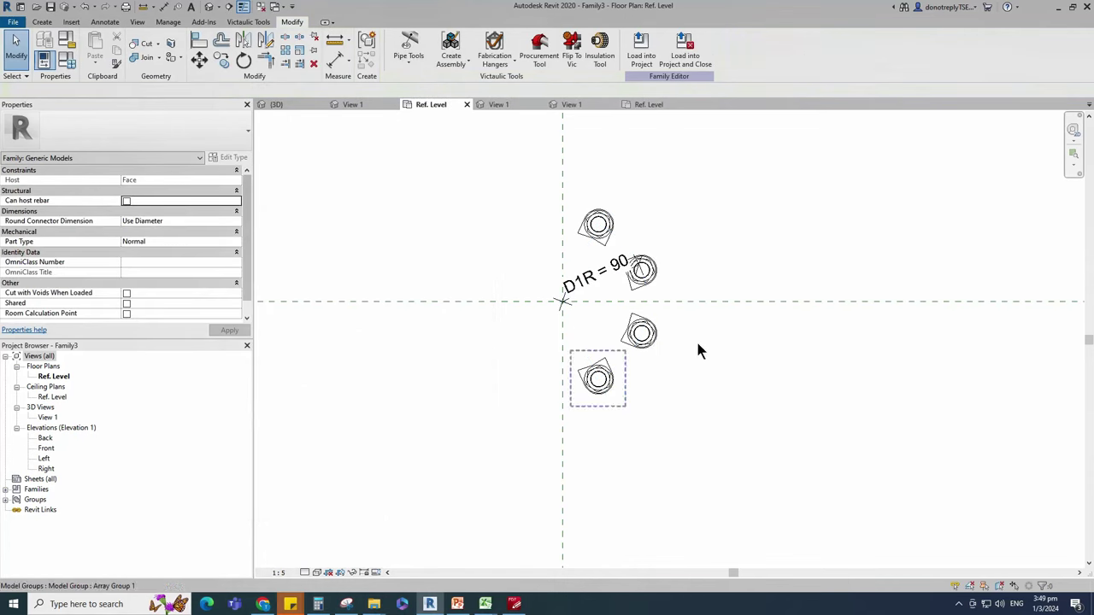
# Step: Give the D1R parameter the formula D1/2 in the family types
pyautogui.click(68, 61)
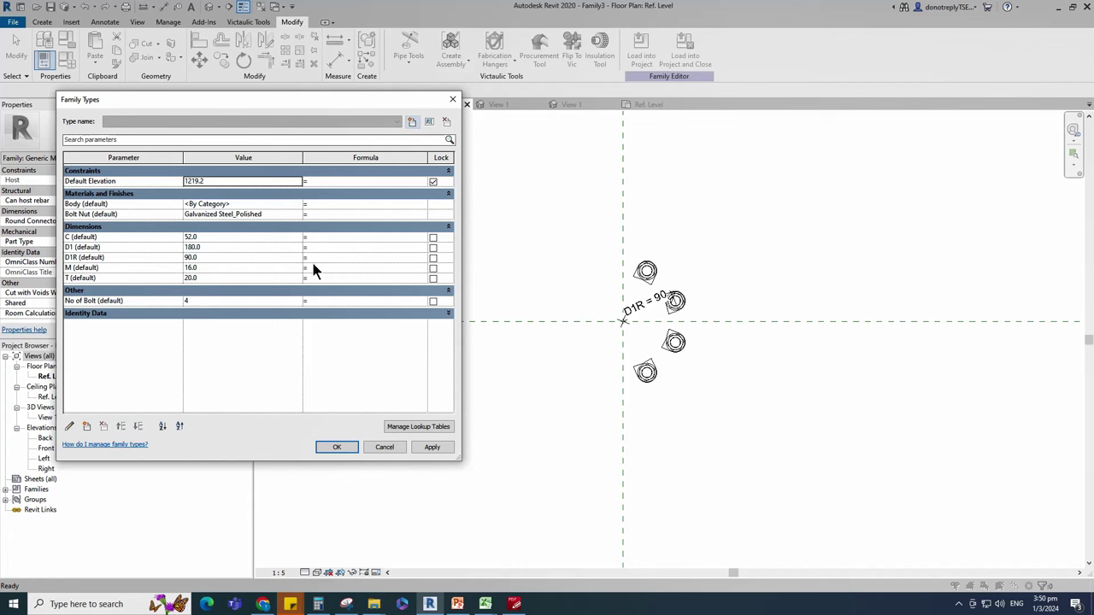
pyautogui.write('1 / 2')
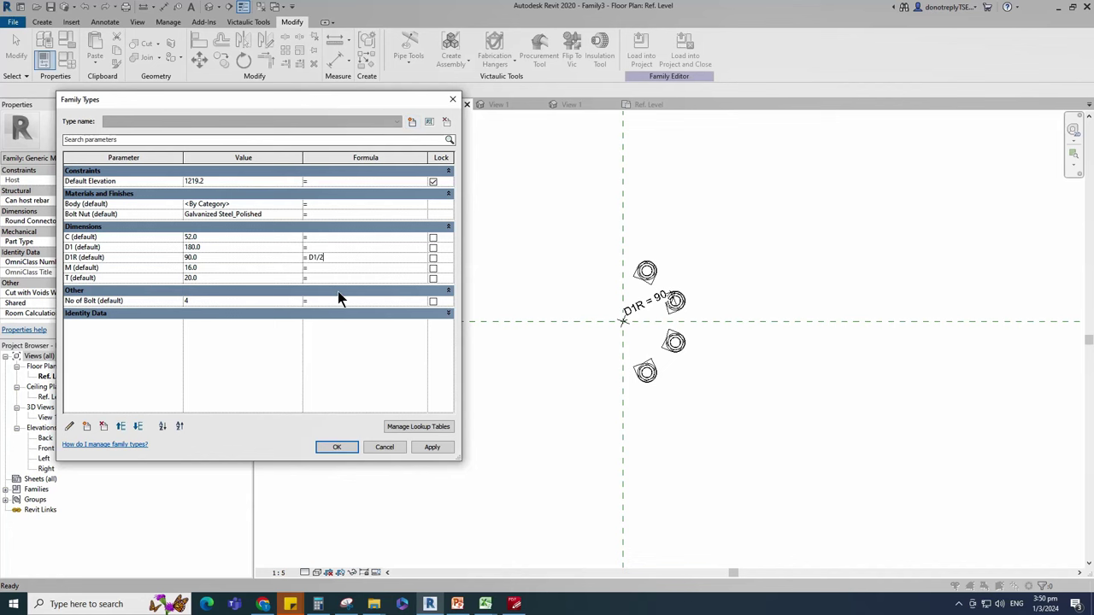
pyautogui.click(433, 447)
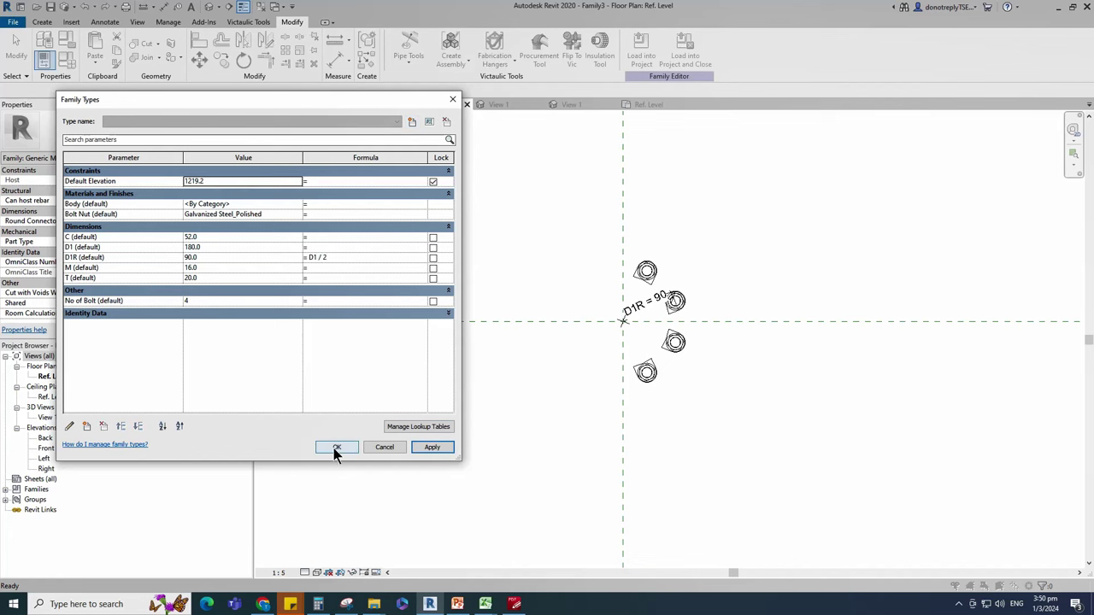
pyautogui.click(335, 448)
# Step: Open the 3D view View 1 and set its visual style to Shaded
pyautogui.doubleClick(48, 418)
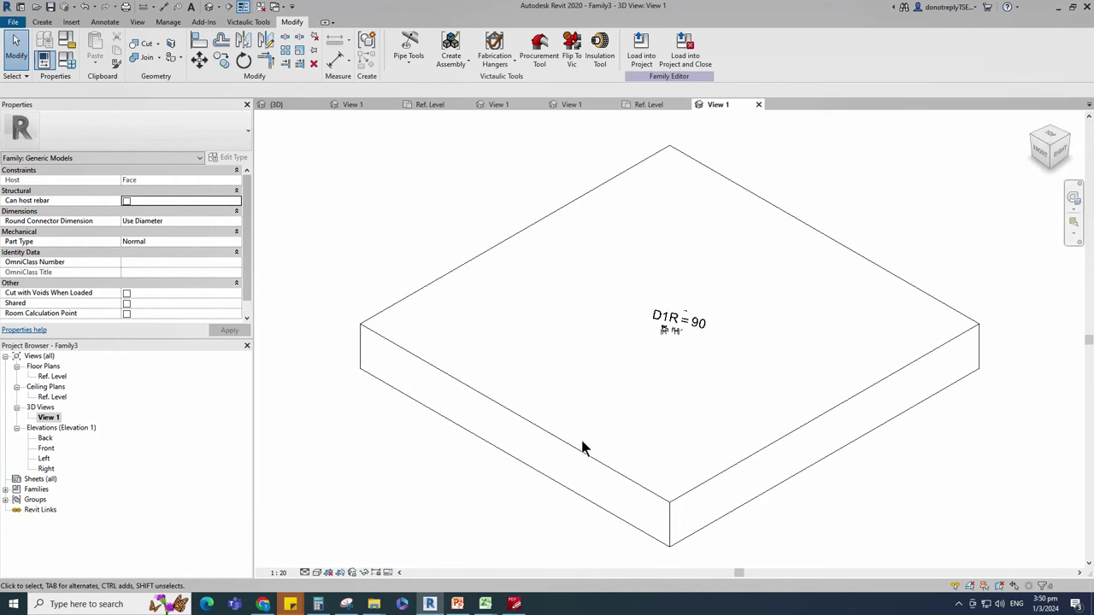
pyautogui.click(308, 571)
pyautogui.click(317, 571)
pyautogui.click(335, 529)
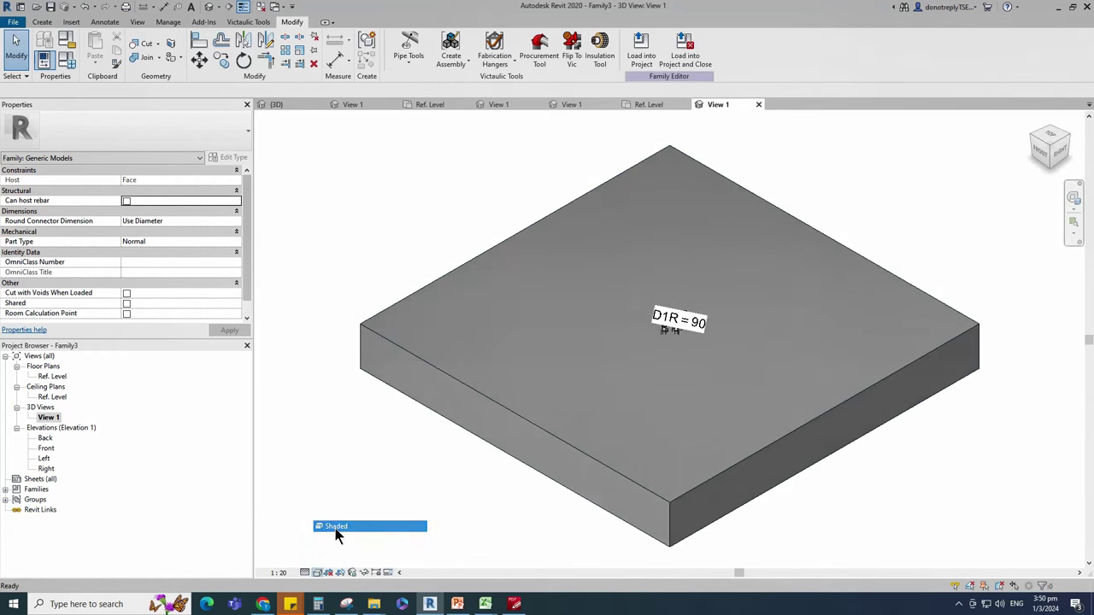
# Step: Temporarily hide the host extrusion in the 3D view
pyautogui.click(620, 513)
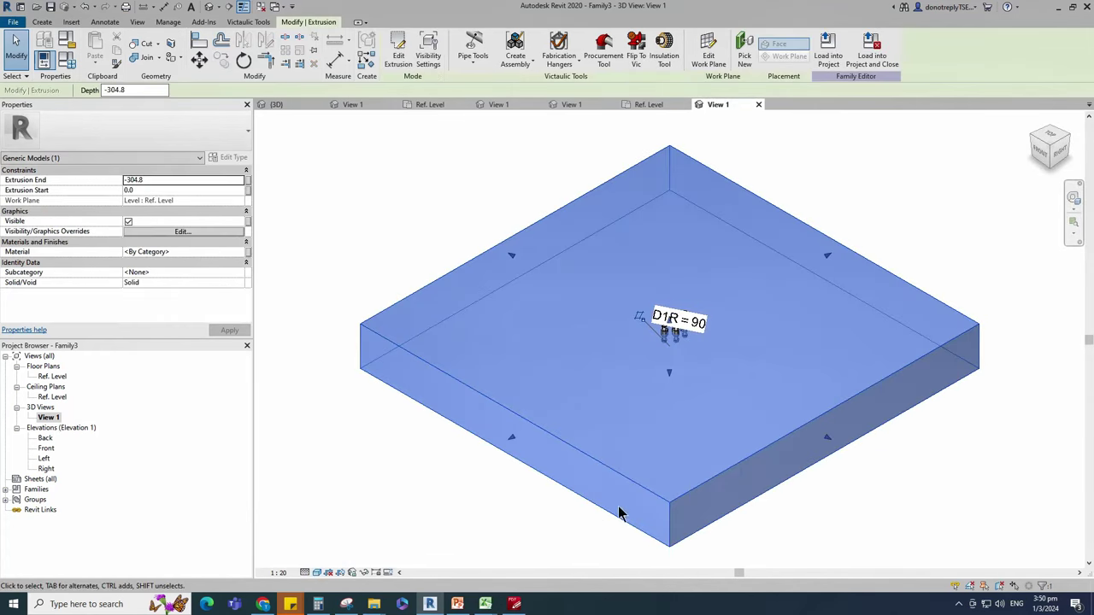
pyautogui.click(364, 572)
pyautogui.click(398, 547)
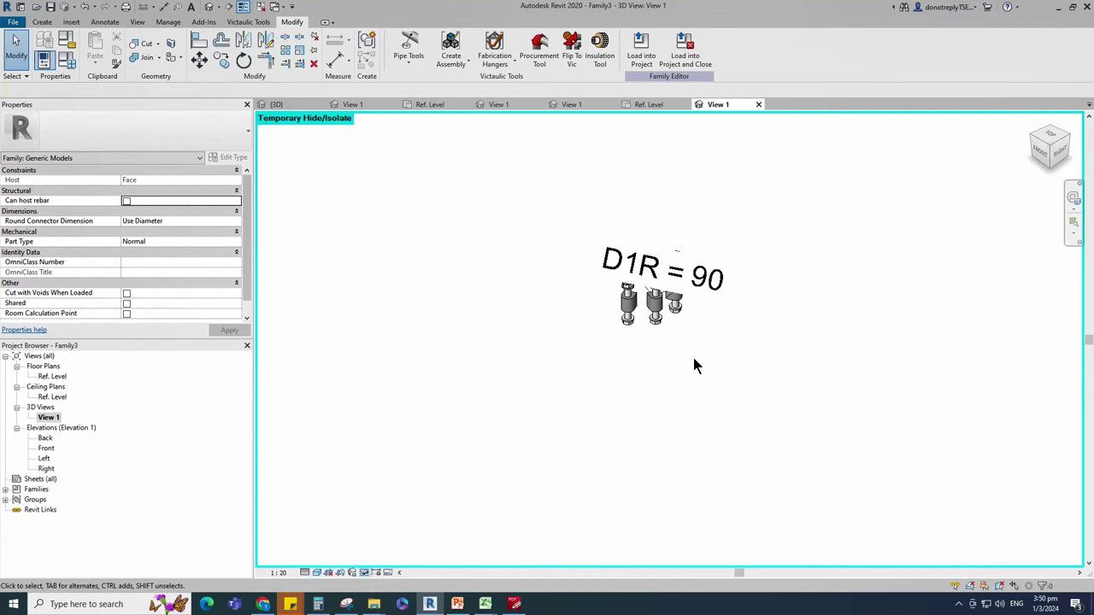
# Step: Hide the dimensions, levels and reference lines through the 3D view's visibility overrides, and return to the home orientation
pyautogui.press('v')
pyautogui.press('v')
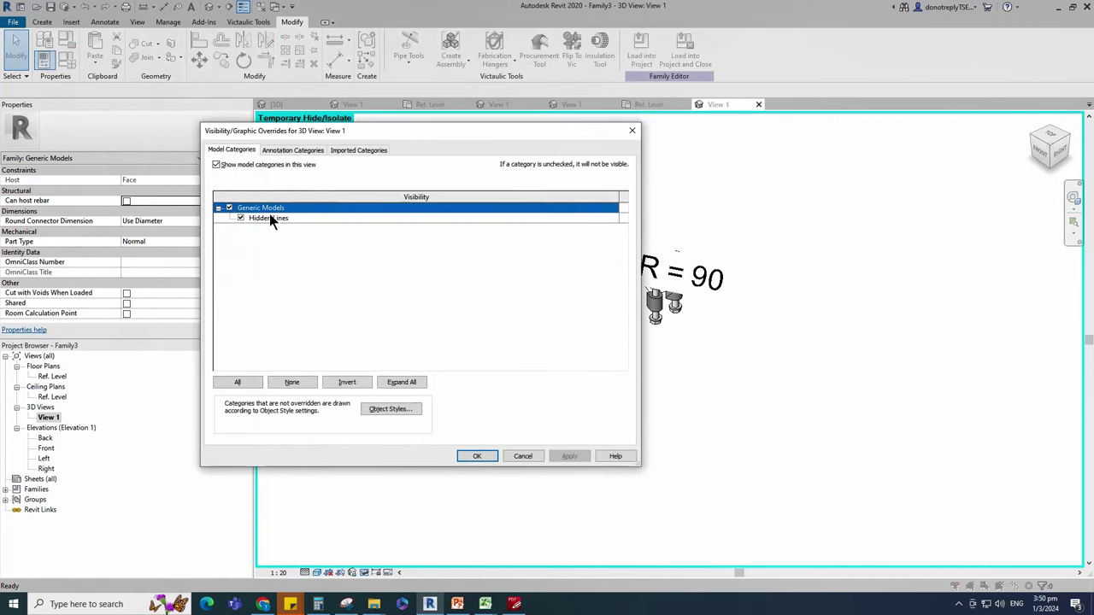
pyautogui.click(293, 150)
pyautogui.click(230, 239)
pyautogui.click(568, 457)
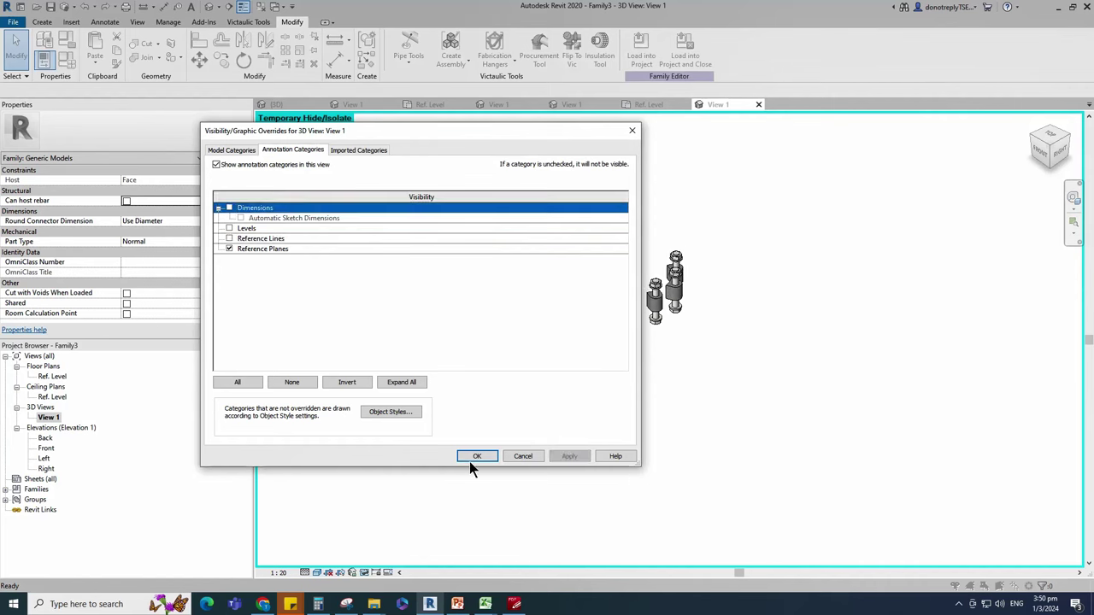
pyautogui.click(472, 460)
pyautogui.keyDown('shift'); pyautogui.moveTo(628, 367); pyautogui.dragTo(618, 333, button='middle'); pyautogui.keyUp('shift')
pyautogui.click(1033, 126)
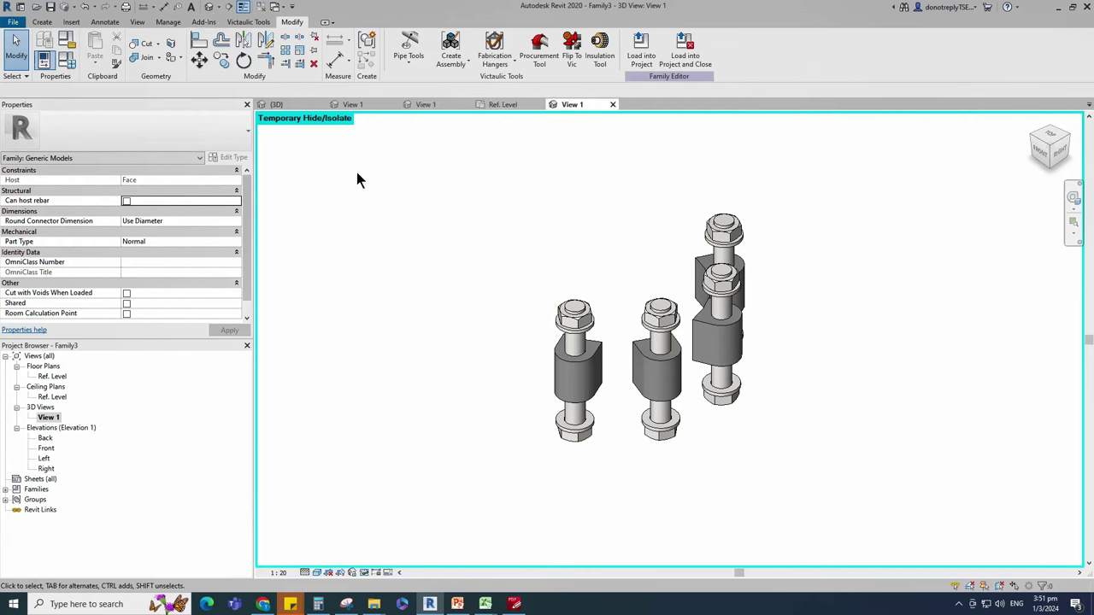
# Step: Save the family as Bolt Nut_Group in the TT folder
pyautogui.click(50, 6)
pyautogui.click(387, 201)
pyautogui.click(445, 311)
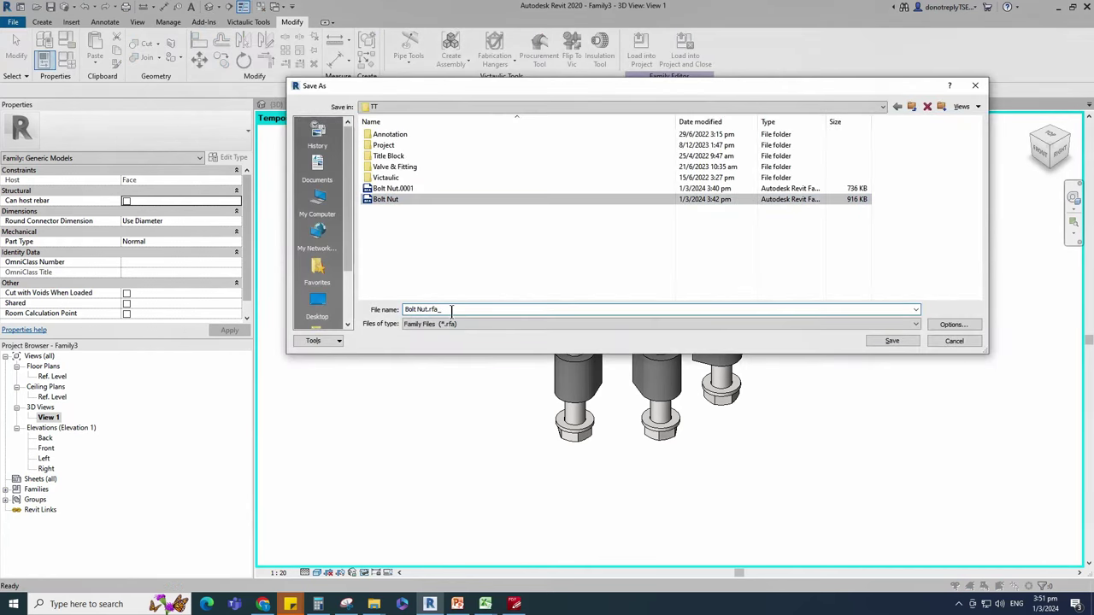
pyautogui.press('BackSpace')
pyautogui.press('BackSpace')
pyautogui.press('BackSpace')
pyautogui.press('BackSpace')
pyautogui.write('_Group')
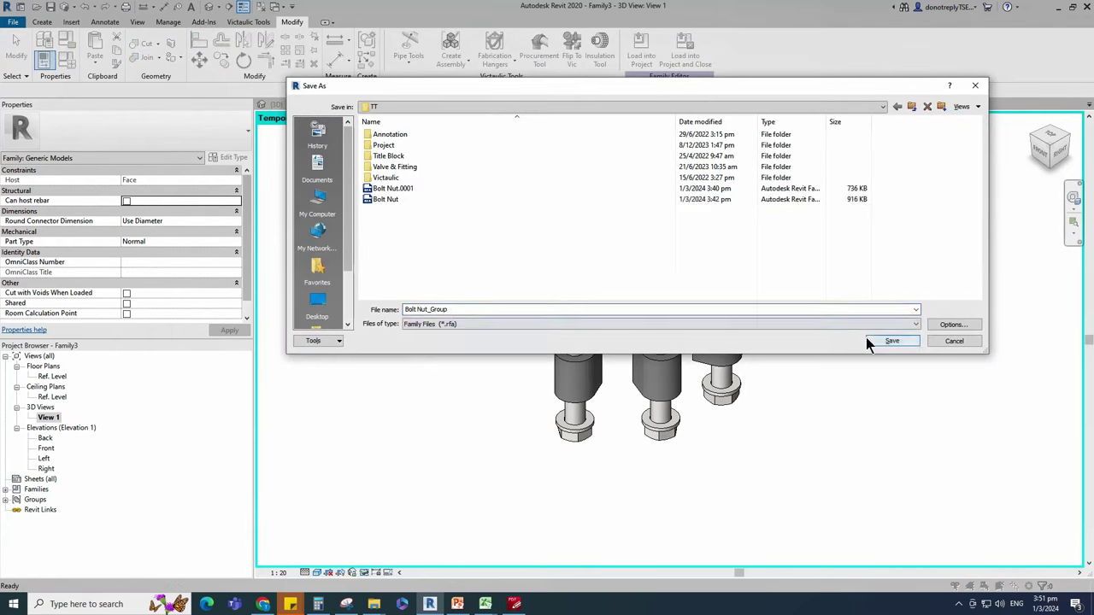
pyautogui.click(889, 341)
# Step: In the Ref. Level plan, flex the bolt array by applying D1 values of 200 and 300, and return D1 to 180
pyautogui.doubleClick(60, 378)
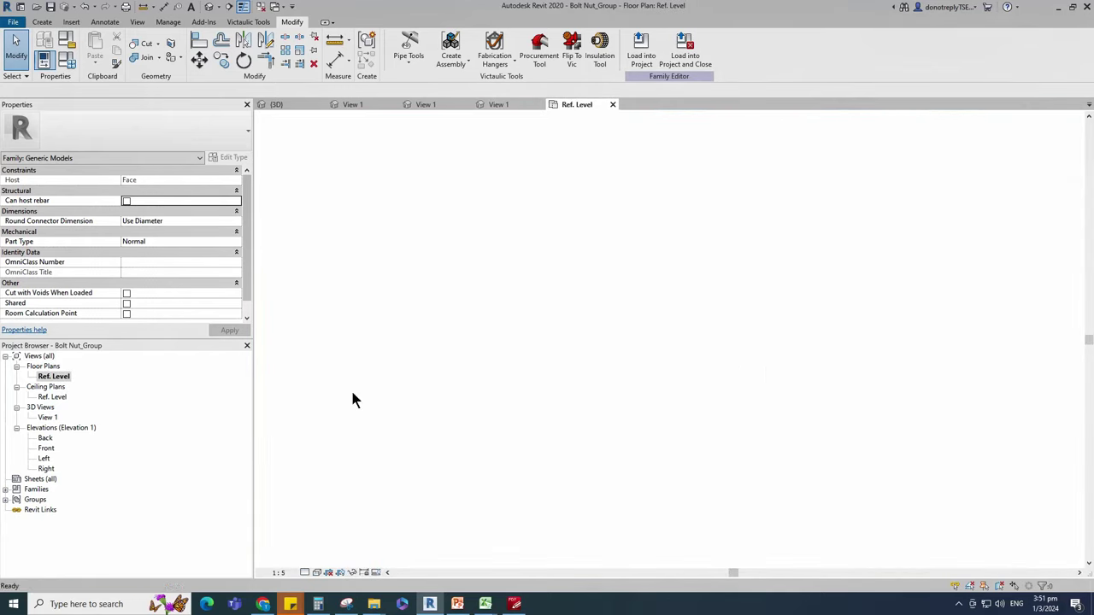
pyautogui.scroll(4, 549, 394)
pyautogui.click(67, 58)
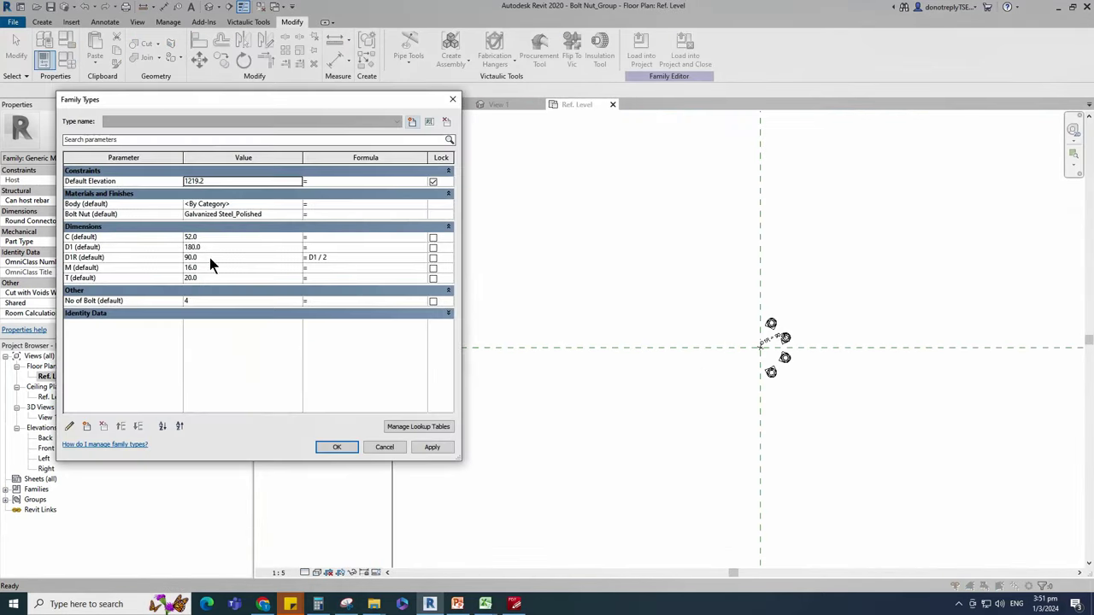
pyautogui.click(189, 247)
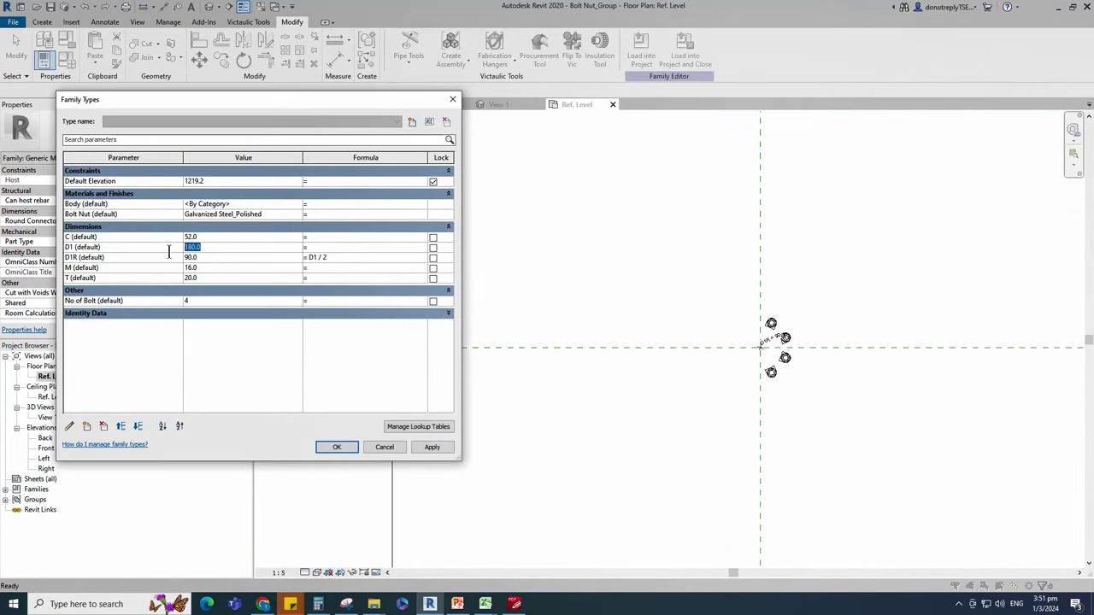
pyautogui.write('200')
pyautogui.click(433, 448)
pyautogui.click(196, 248)
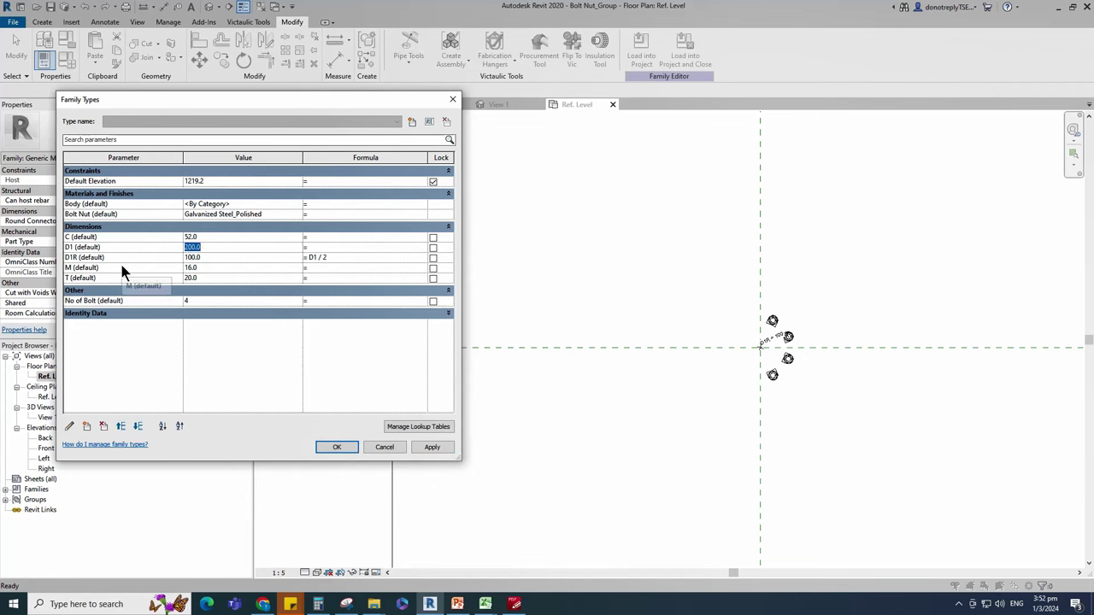
pyautogui.write('300')
pyautogui.click(430, 447)
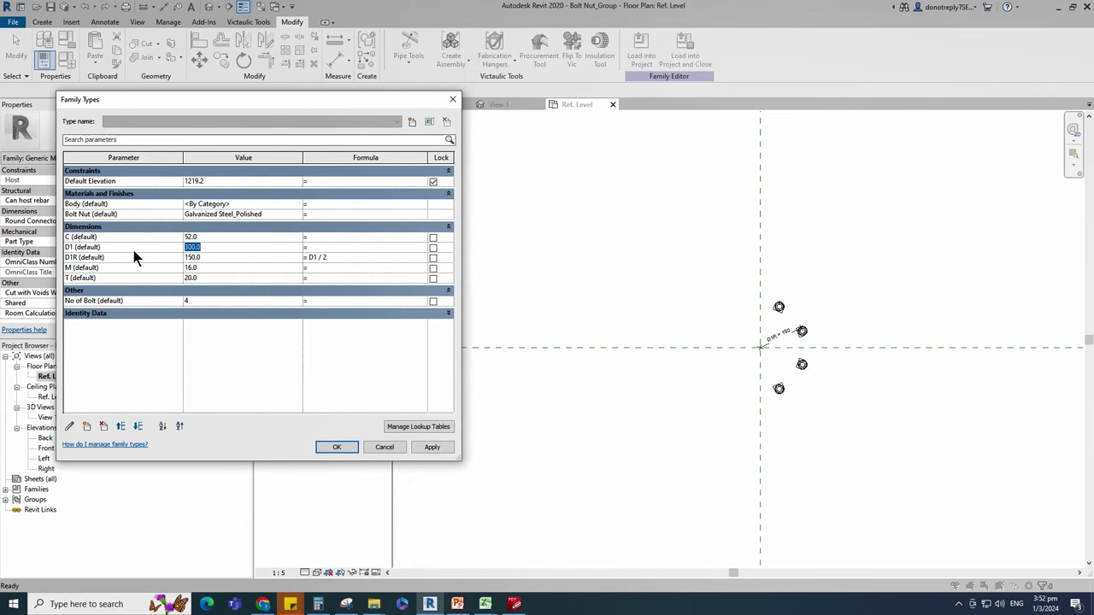
pyautogui.write('180')
pyautogui.click(430, 446)
pyautogui.click(336, 447)
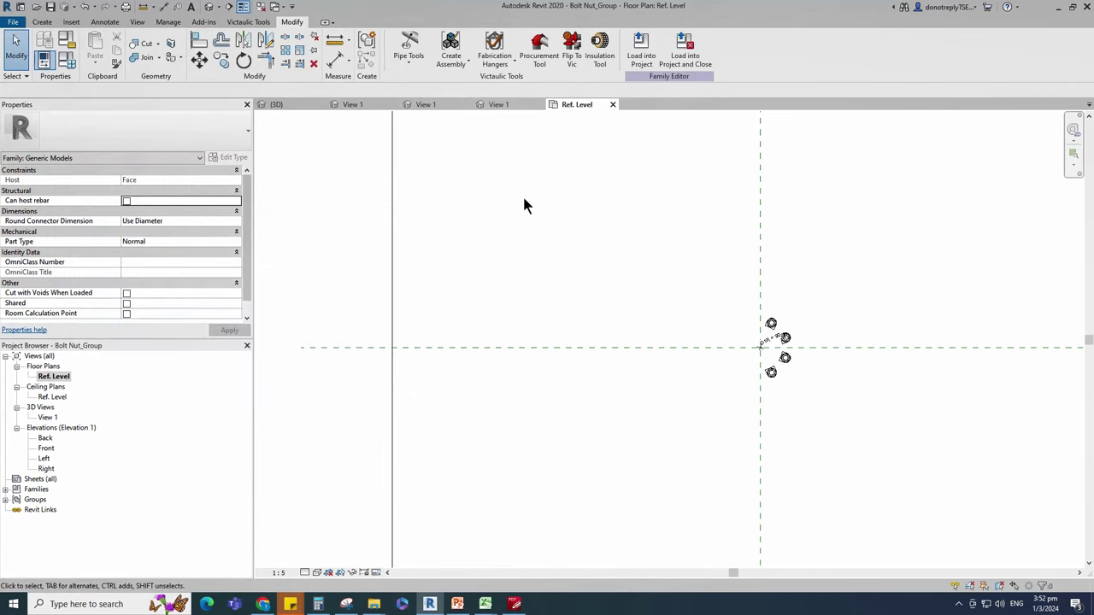
# Step: Return to the 3D view View 1, close the inactive views and save the family
pyautogui.doubleClick(48, 418)
pyautogui.click(261, 7)
pyautogui.click(50, 7)
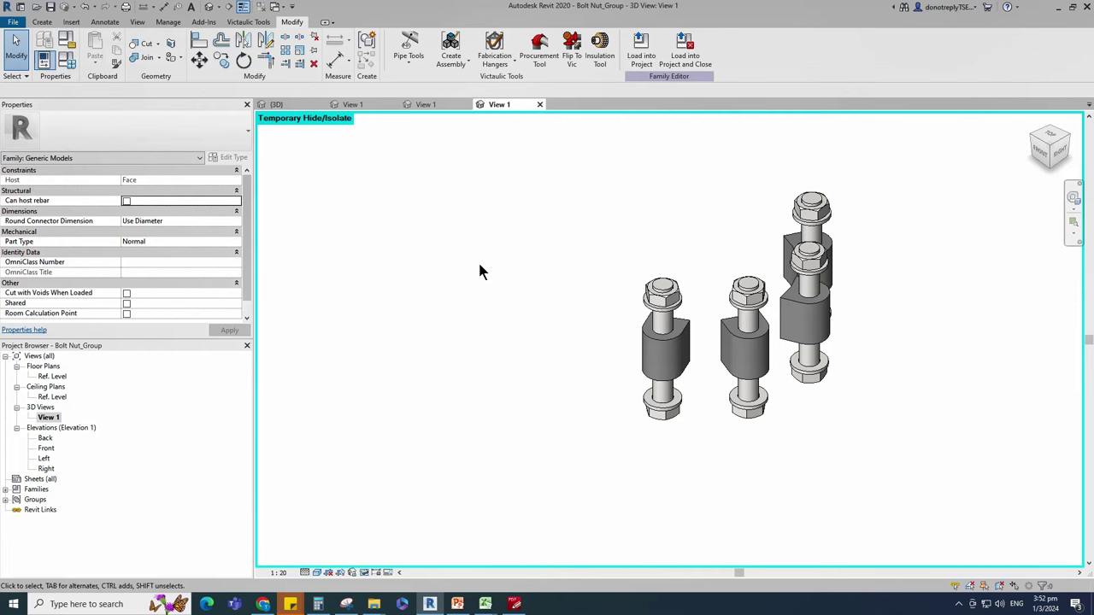
# Step: Create a new family from the Metric Generic Model template
pyautogui.click(16, 23)
pyautogui.moveTo(72, 68)
pyautogui.click(128, 96)
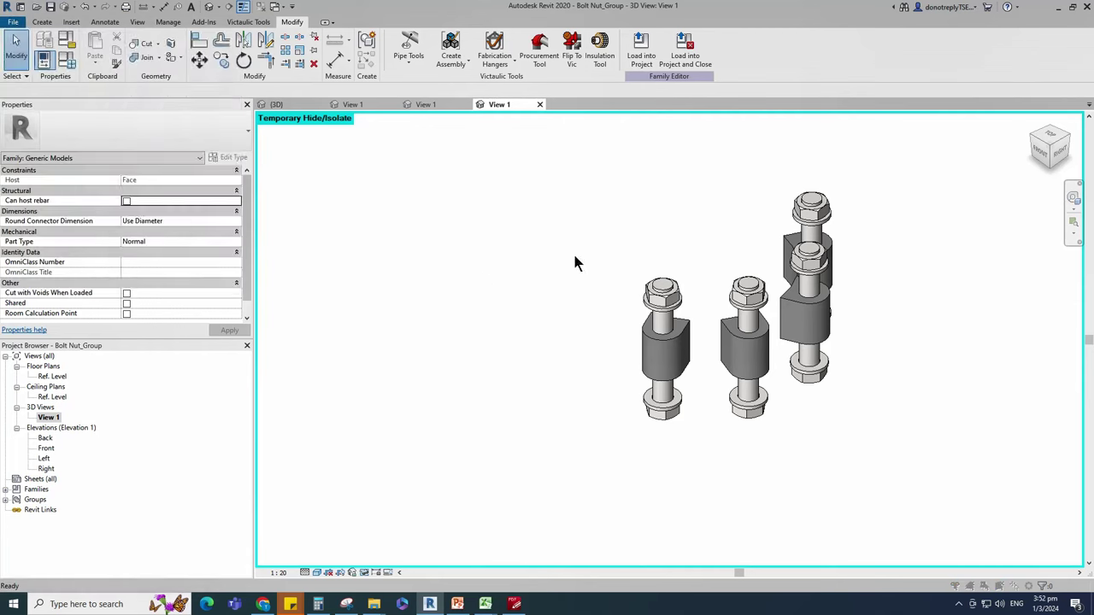
pyautogui.scroll(-8, 333, 321)
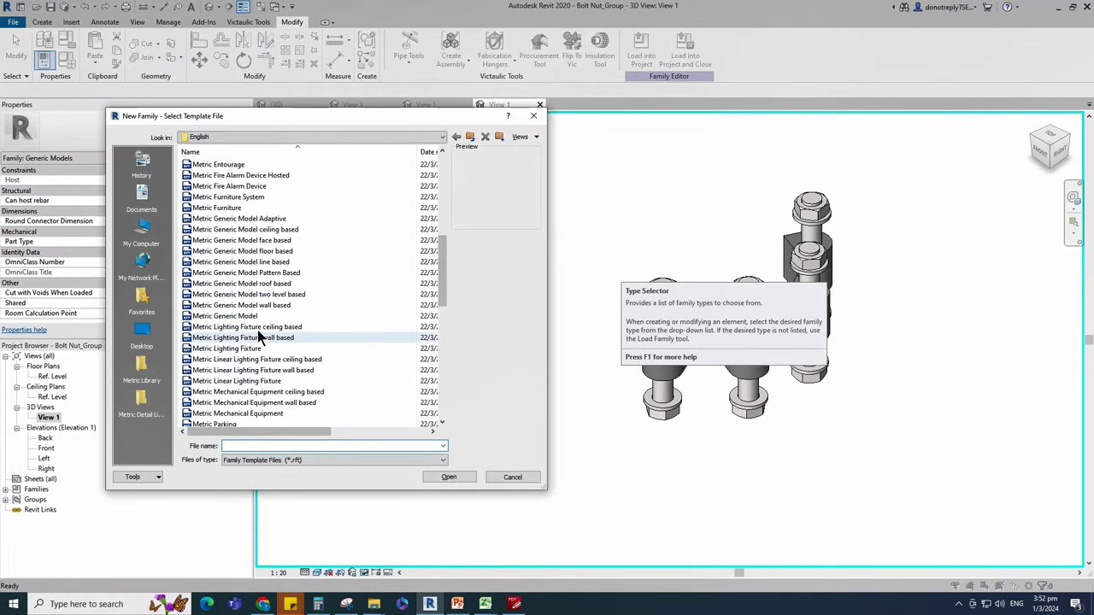
pyautogui.click(257, 315)
pyautogui.click(450, 477)
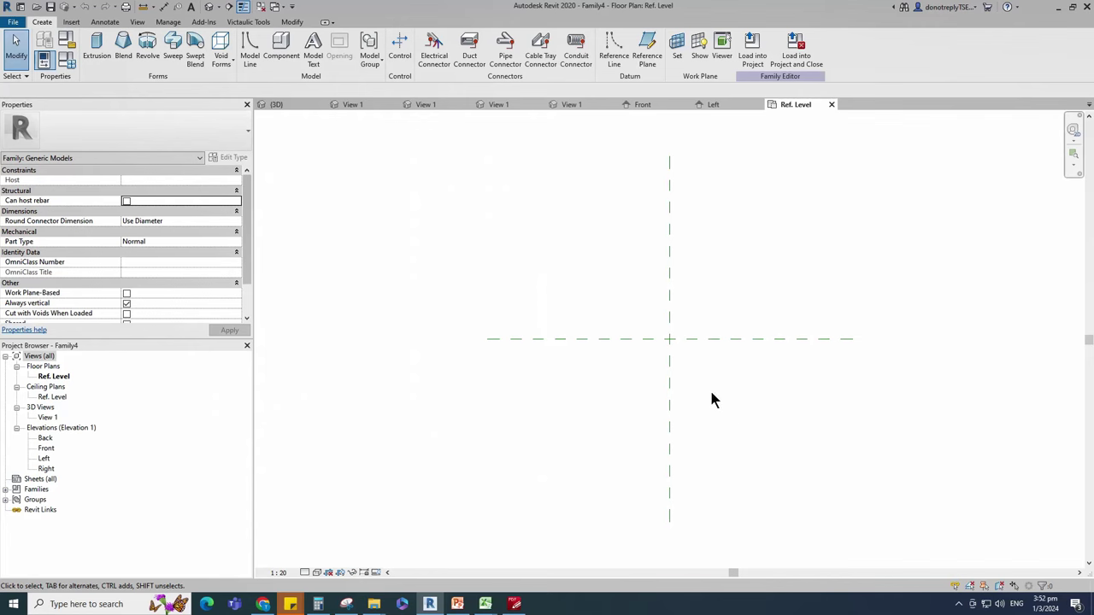
# Step: Set the family category to Pipe Accessories with the part type Valve - Breaks Into
pyautogui.click(66, 40)
pyautogui.scroll(-3, 537, 296)
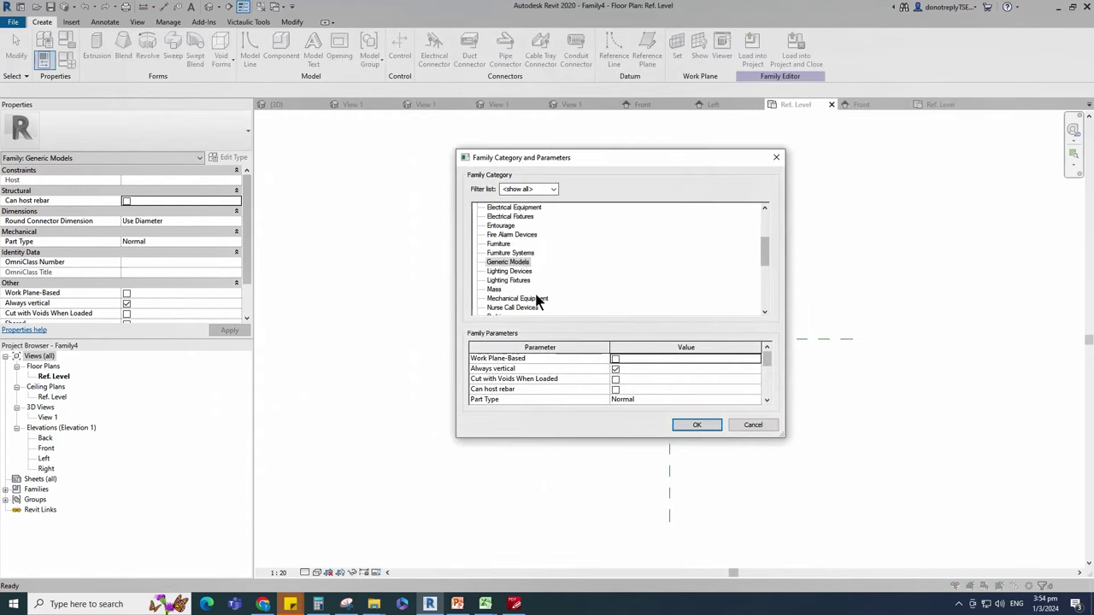
pyautogui.click(537, 295)
pyautogui.click(753, 389)
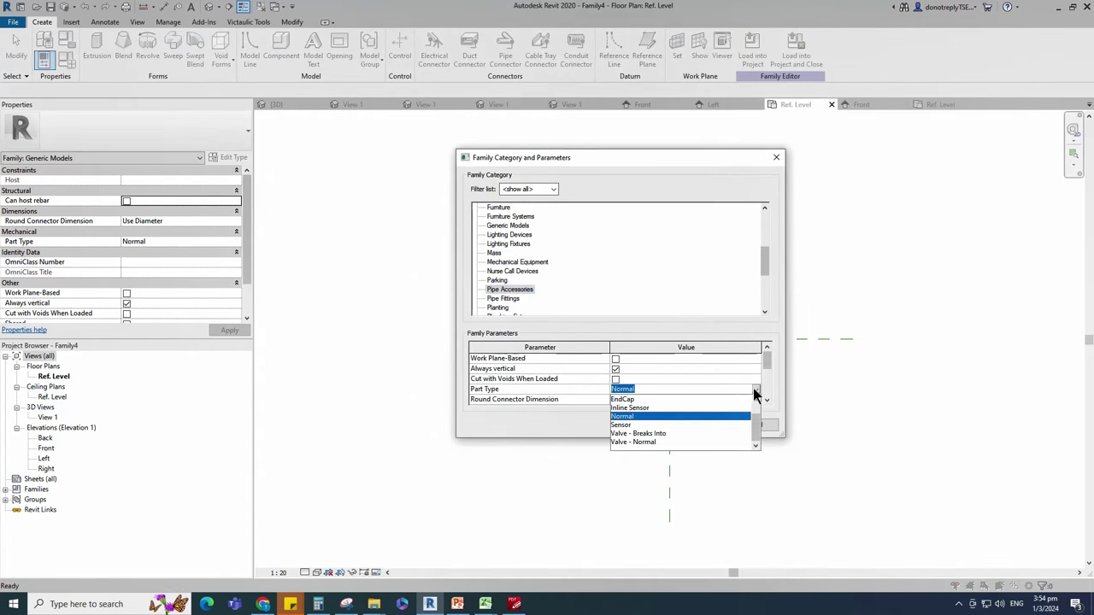
pyautogui.click(650, 434)
pyautogui.scroll(-1, 547, 386)
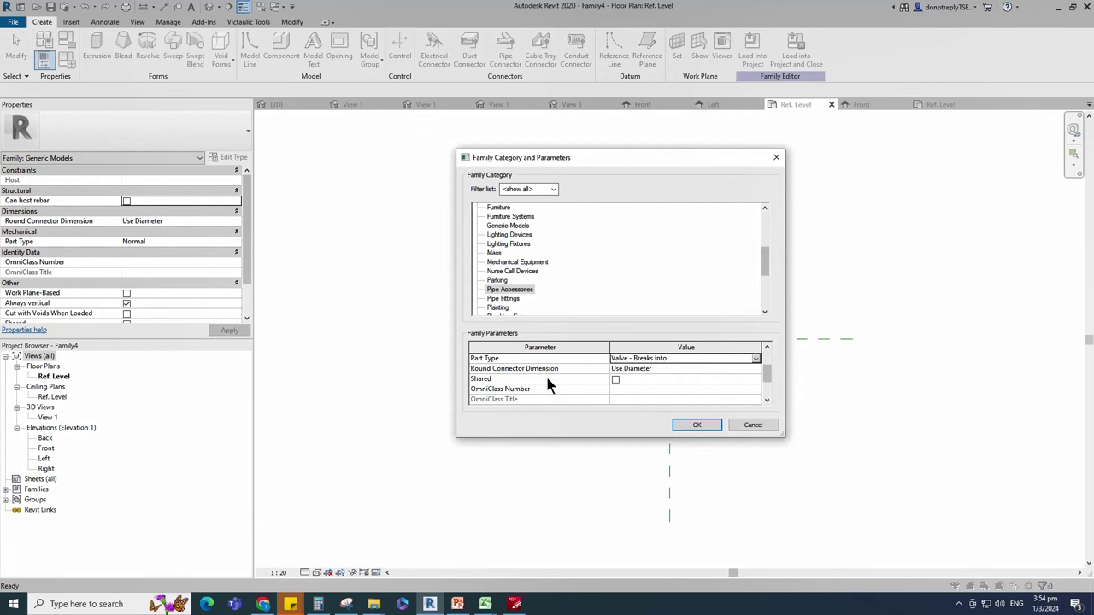
pyautogui.click(696, 425)
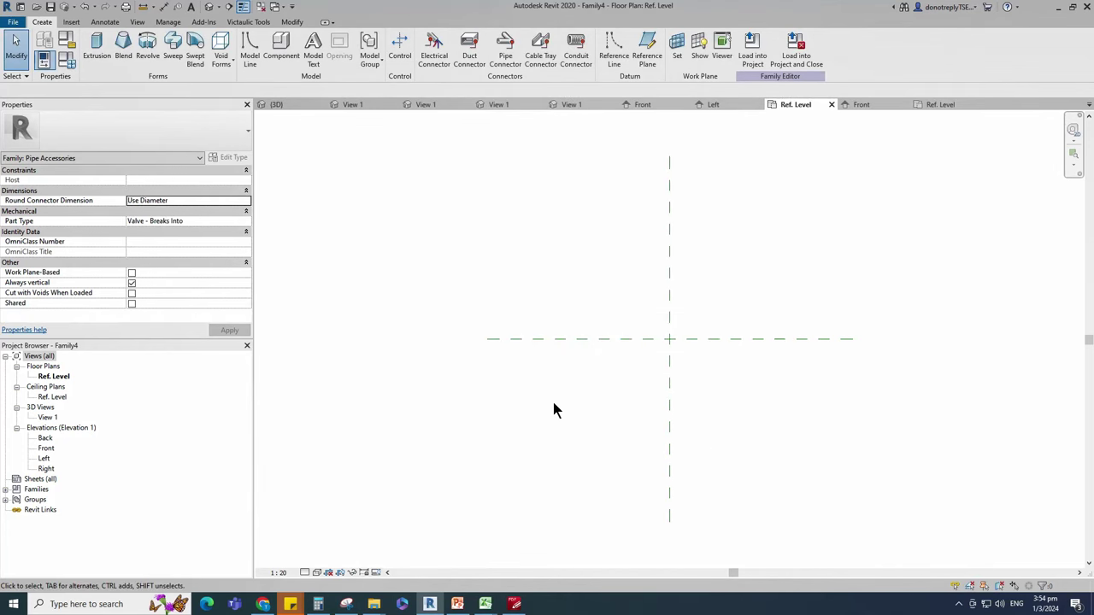
# Step: In the Front elevation, draw a vertical reference plane offset 26 mm to the left of the Center (Left/Right) plane
pyautogui.doubleClick(45, 449)
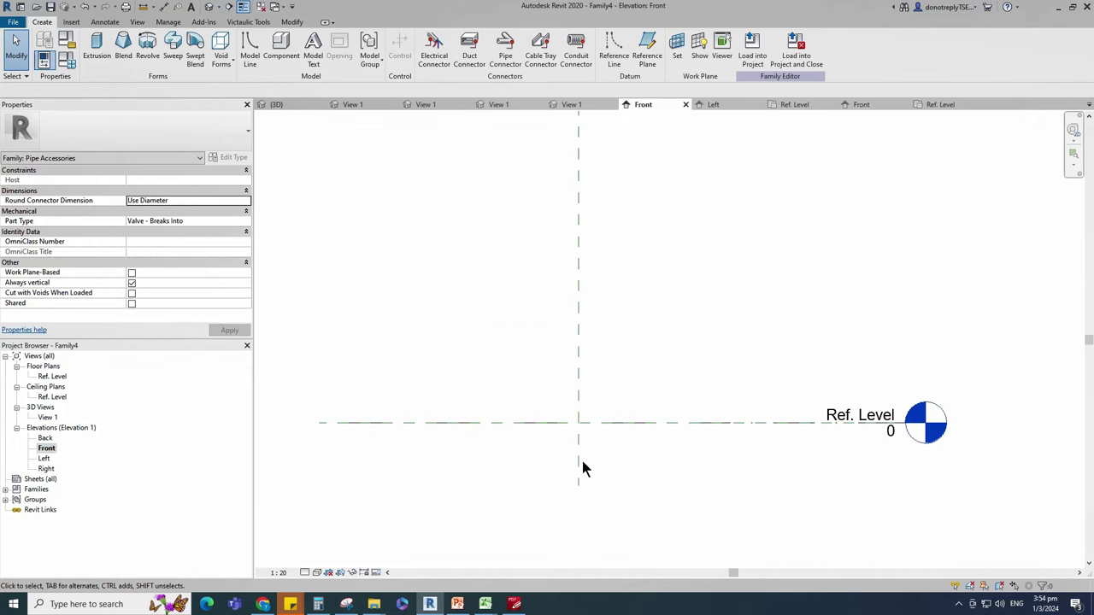
pyautogui.press('r')
pyautogui.press('p')
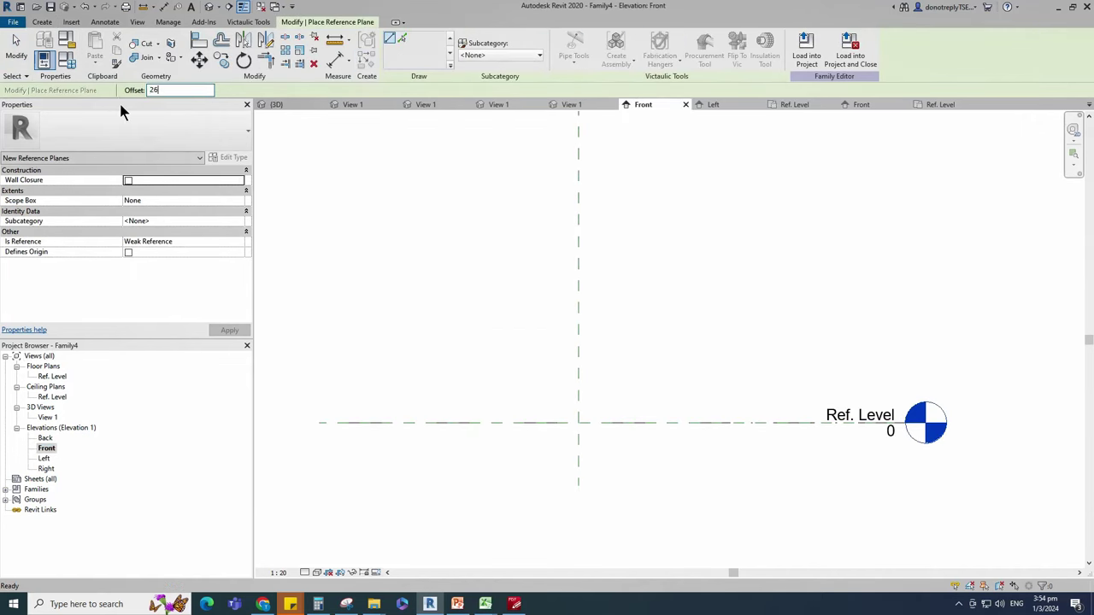
pyautogui.write('26')
pyautogui.click(578, 486)
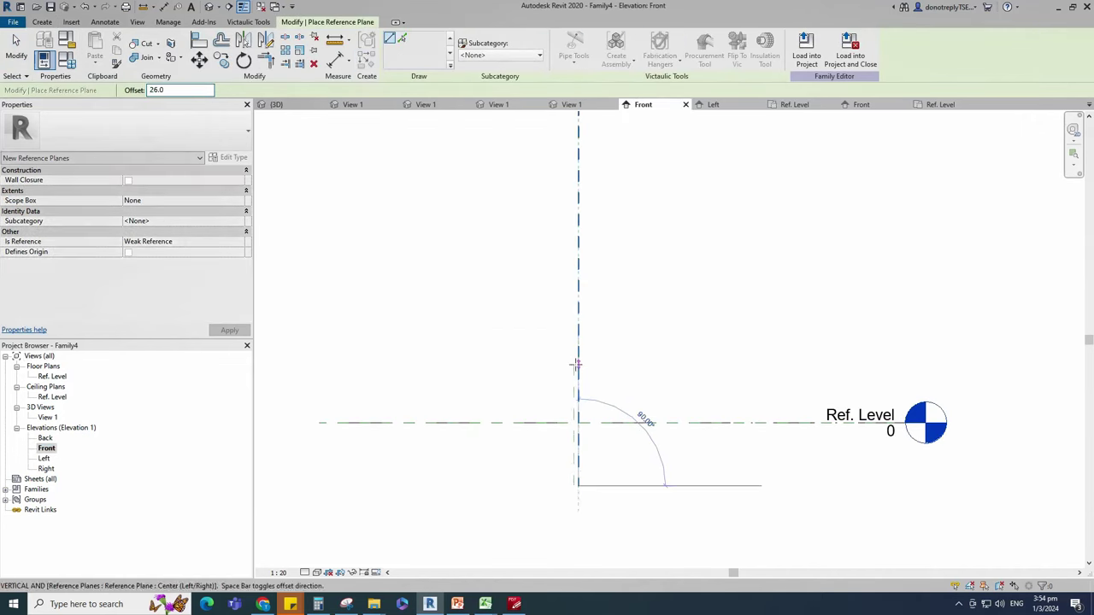
pyautogui.click(580, 308)
pyautogui.press('Escape')
# Step: Mirror the offset reference plane about the Center (Left/Right) plane
pyautogui.click(574, 337)
pyautogui.press('m')
pyautogui.press('m')
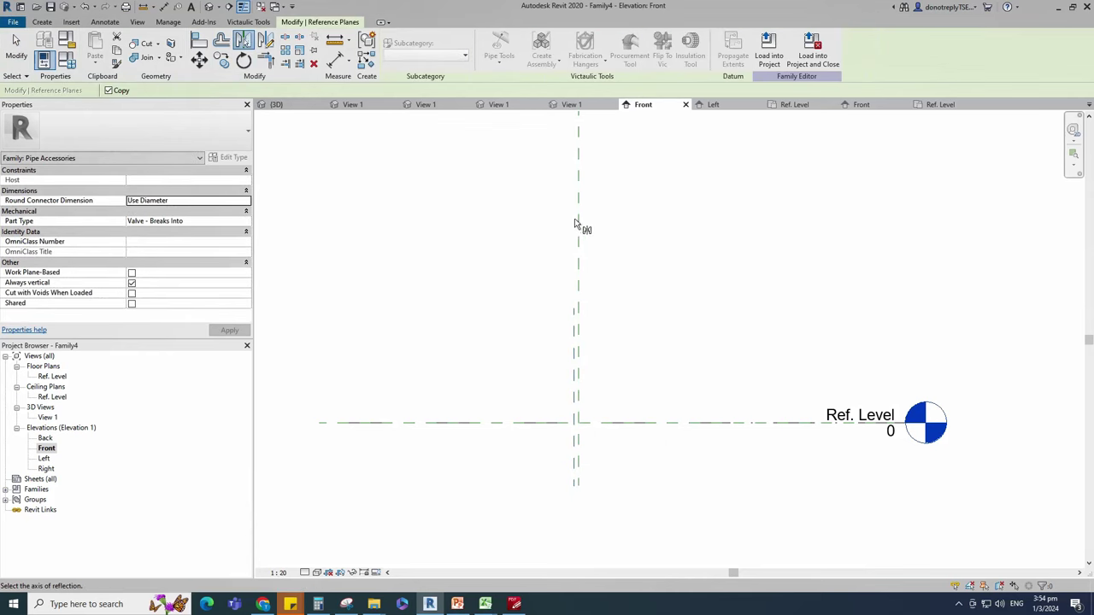
pyautogui.click(575, 224)
# Step: Set the view scale to 1:10 and dimension the three vertical reference planes with an equality constraint
pyautogui.press('d')
pyautogui.press('i')
pyautogui.click(279, 572)
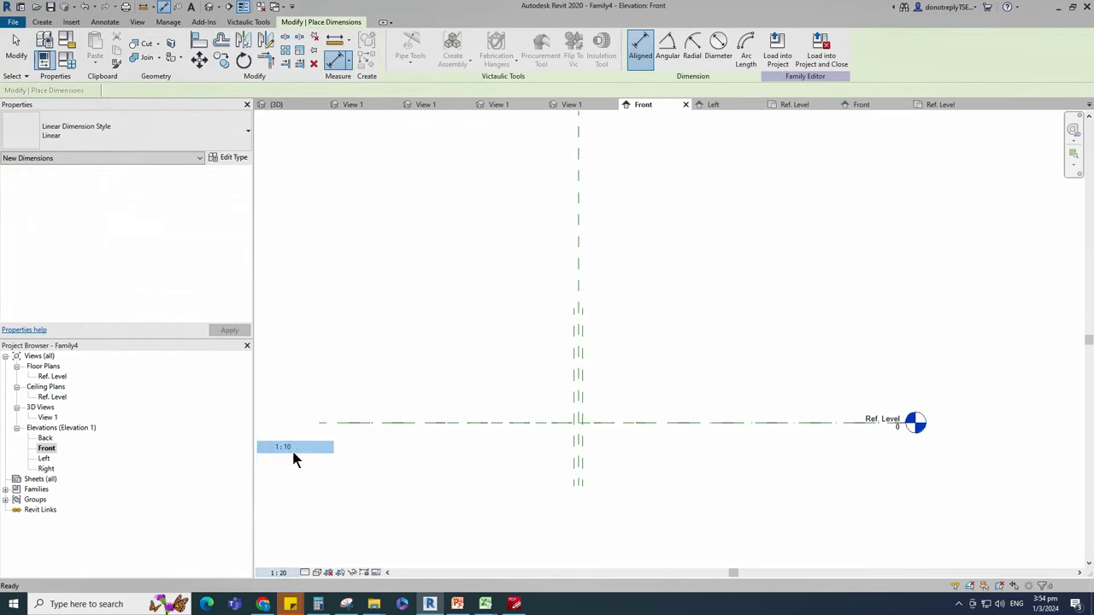
pyautogui.click(291, 448)
pyautogui.scroll(2, 599, 325)
pyautogui.click(564, 315)
pyautogui.click(574, 342)
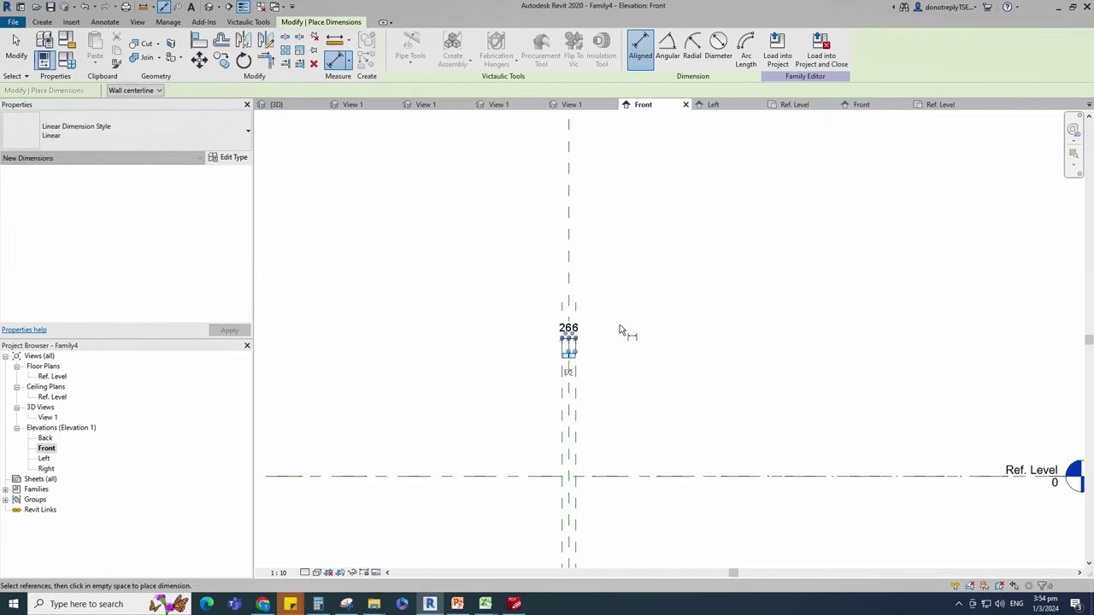
pyautogui.click(568, 373)
# Step: Dimension the distance between the two outer reference planes and label it with a new instance parameter named C
pyautogui.click(563, 310)
pyautogui.click(575, 306)
pyautogui.click(708, 249)
pyautogui.press('Escape')
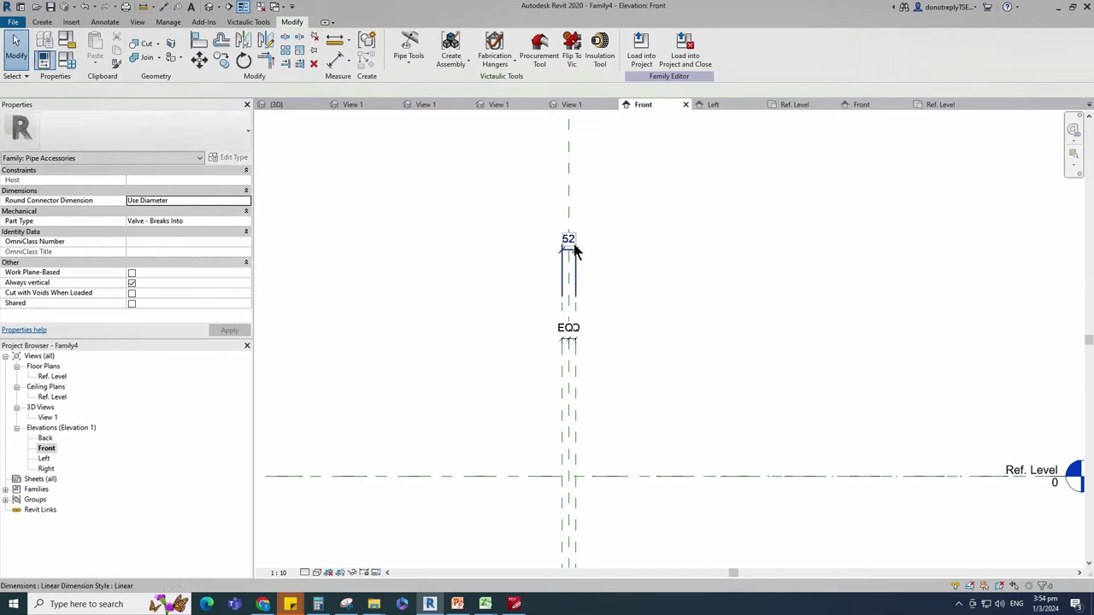
pyautogui.click(574, 246)
pyautogui.click(504, 48)
pyautogui.write('c')
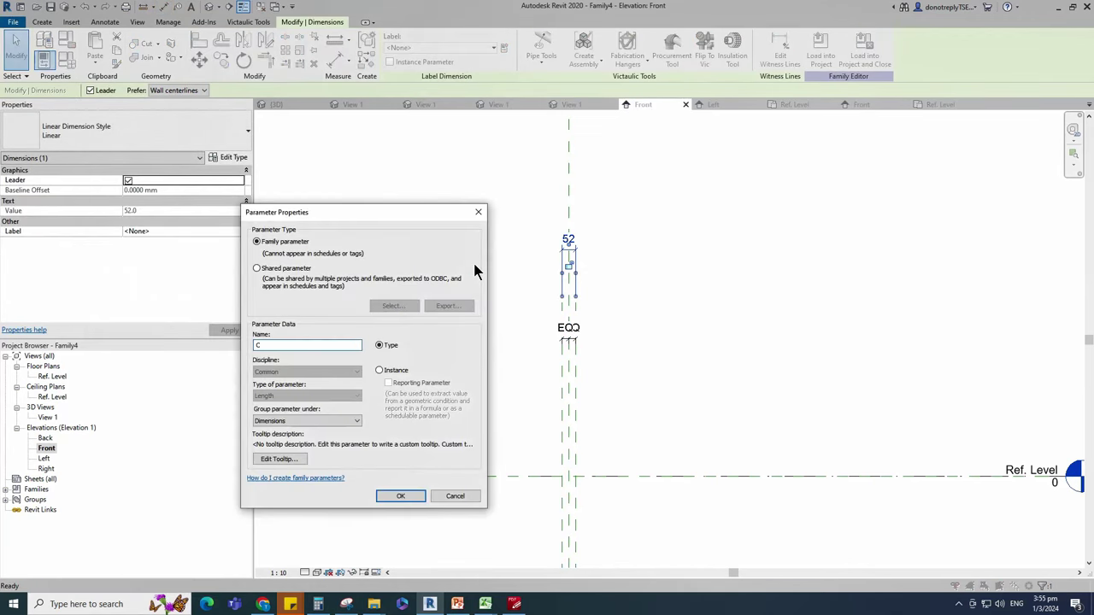
pyautogui.click(380, 371)
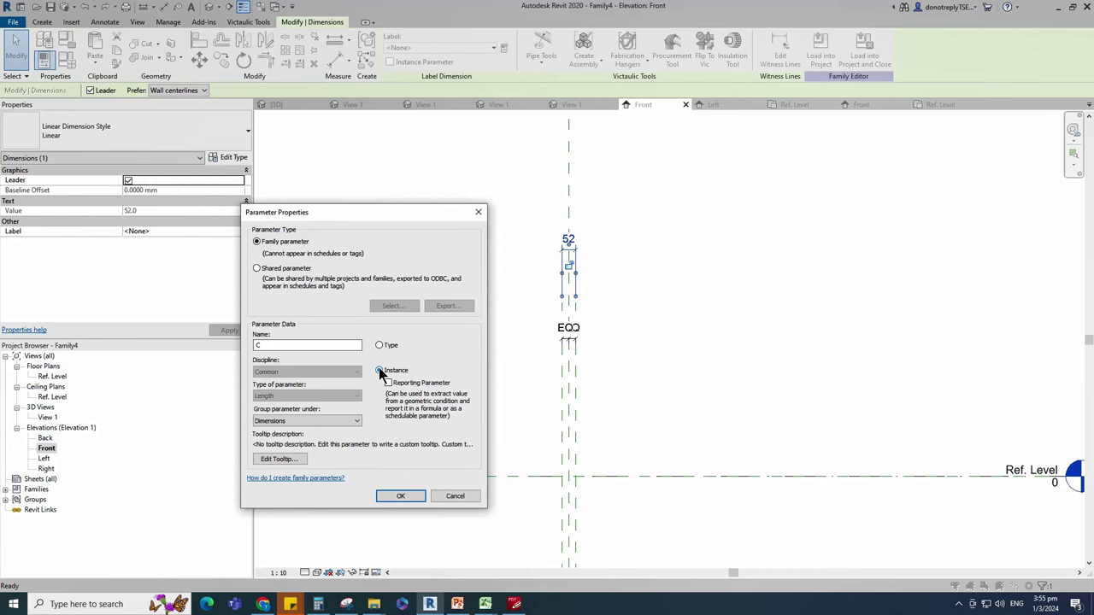
pyautogui.click(392, 496)
# Step: Add reference planes offset 7 mm inward from each of the two outer vertical planes
pyautogui.scroll(2, 630, 484)
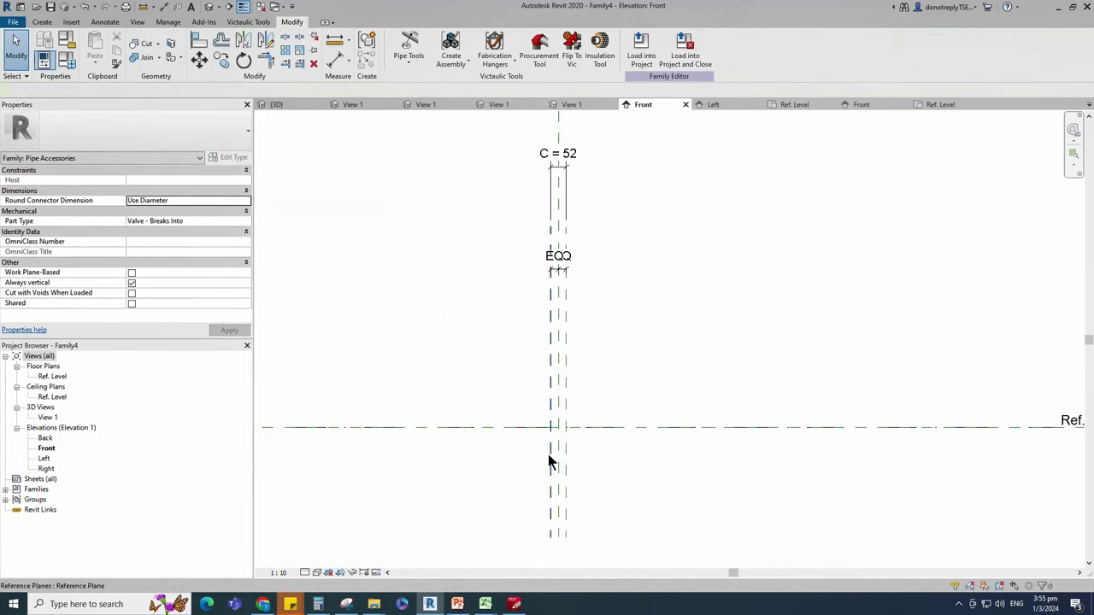
pyautogui.press('r')
pyautogui.press('p')
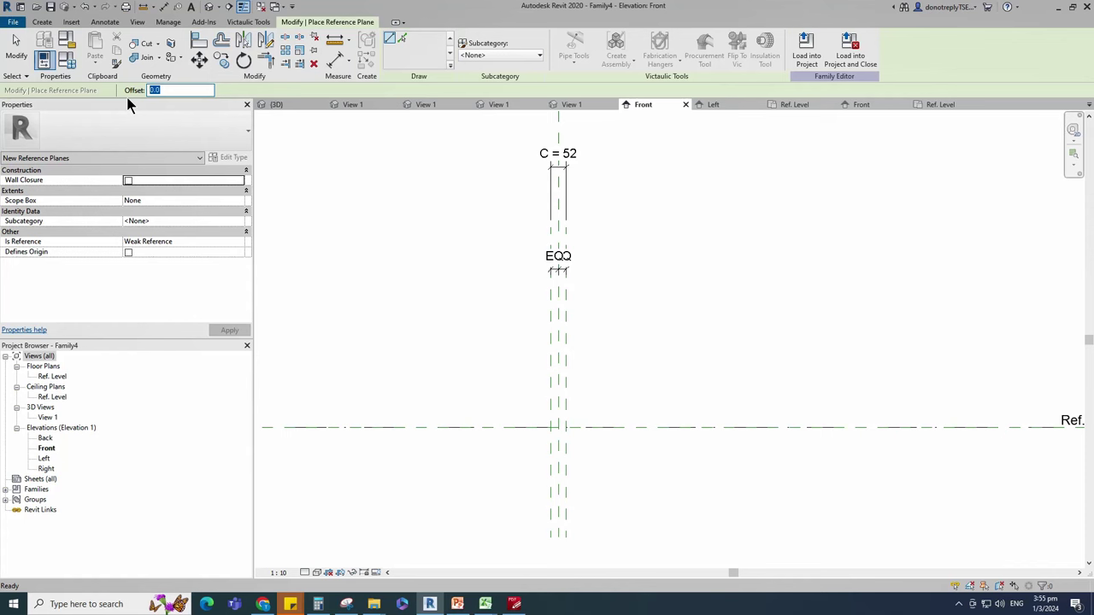
pyautogui.write('7')
pyautogui.click(402, 39)
pyautogui.scroll(2, 539, 398)
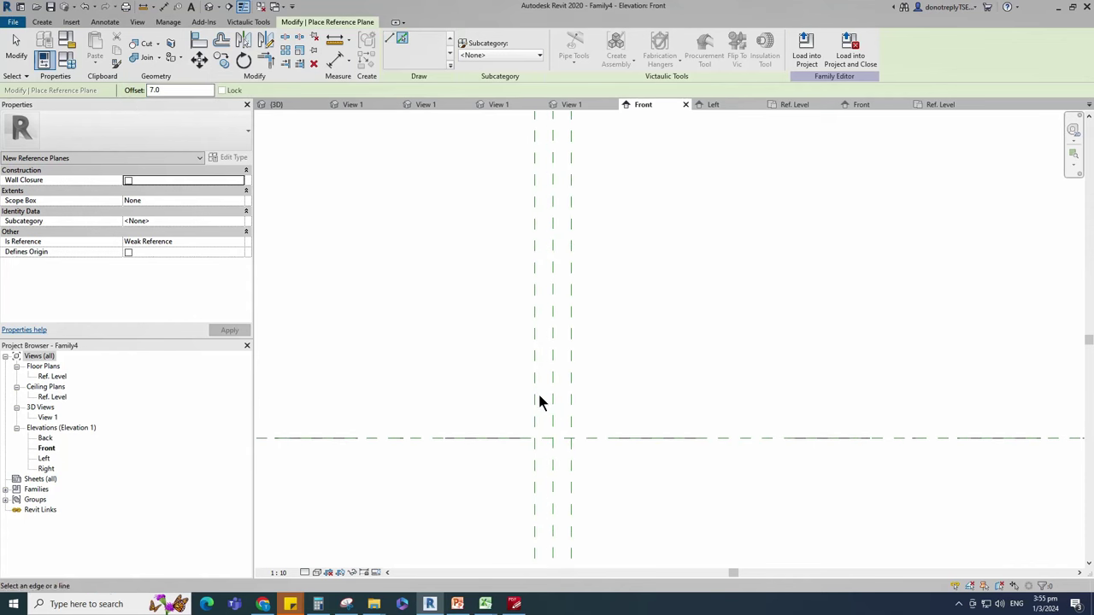
# Step: Dimension the two inner reference planes with the centre plane and make the spacing equal
pyautogui.press('d')
pyautogui.press('i')
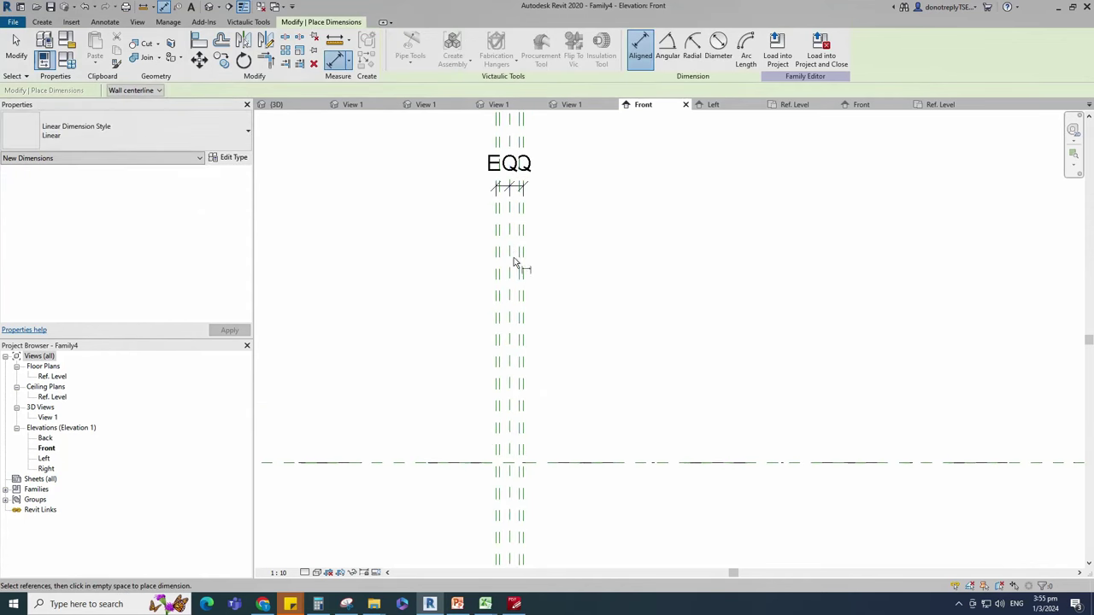
pyautogui.click(502, 245)
pyautogui.click(519, 258)
pyautogui.scroll(-2, 523, 271)
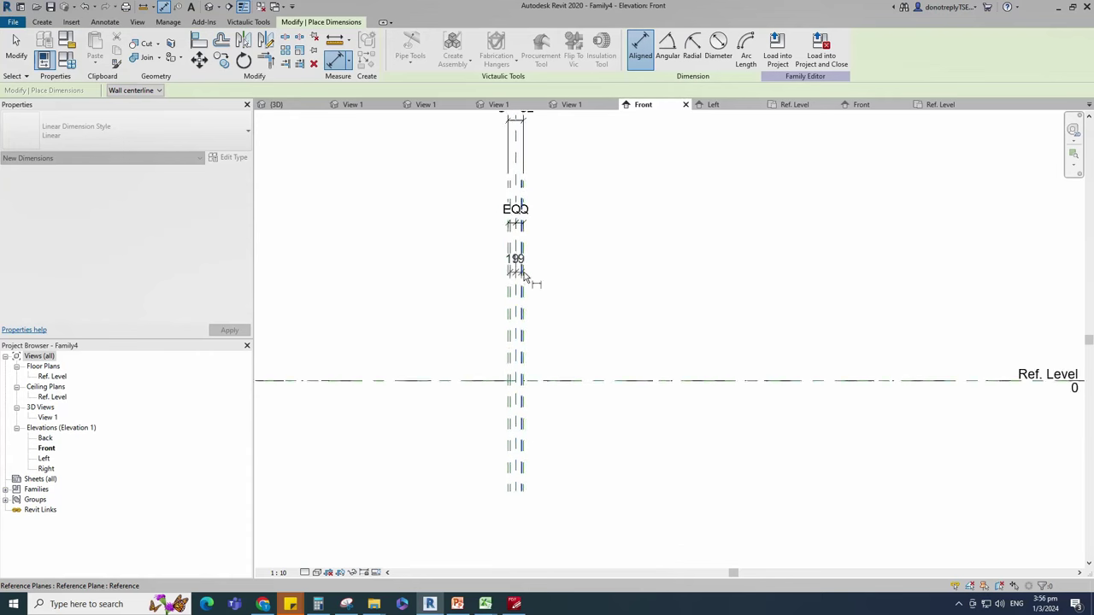
pyautogui.scroll(1, 527, 269)
pyautogui.click(555, 294)
pyautogui.click(511, 342)
# Step: Dimension the overall distance between the two inner reference planes above their equality dimension
pyautogui.scroll(3, 508, 259)
pyautogui.click(503, 259)
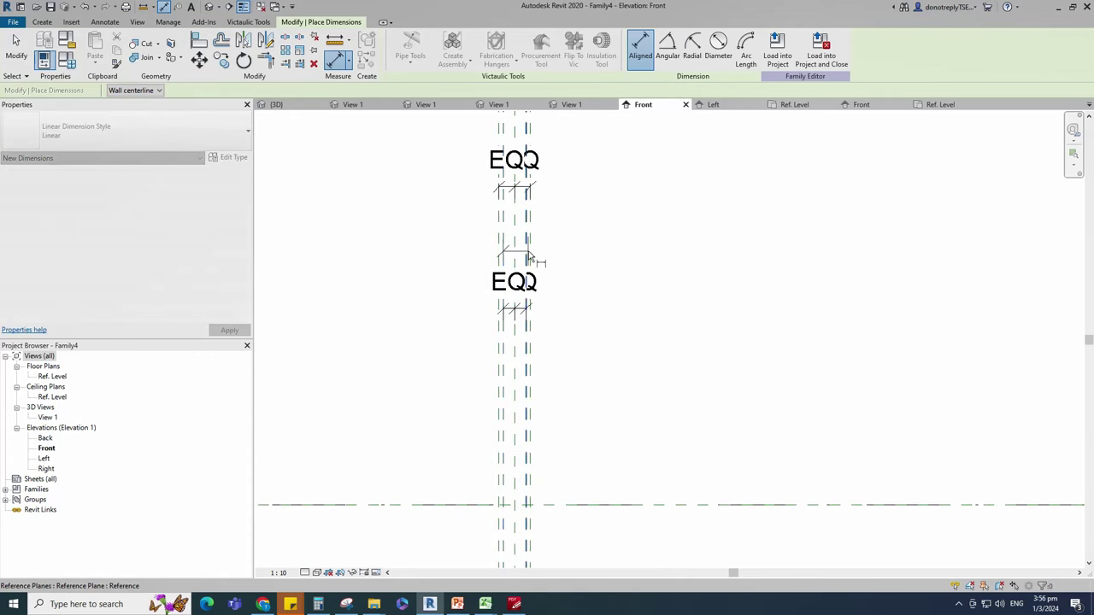
pyautogui.click(525, 257)
pyautogui.click(570, 242)
pyautogui.scroll(-2, 589, 271)
pyautogui.press('Escape')
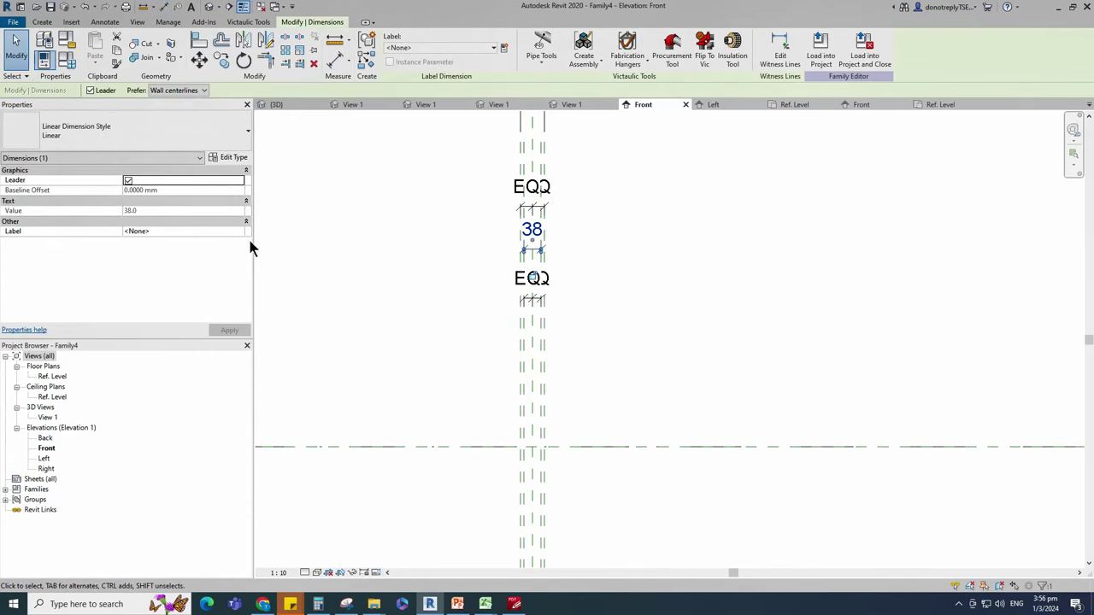
# Step: Label the dimension between the two inner reference planes with a new instance parameter named C1
pyautogui.click(503, 49)
pyautogui.write('C1')
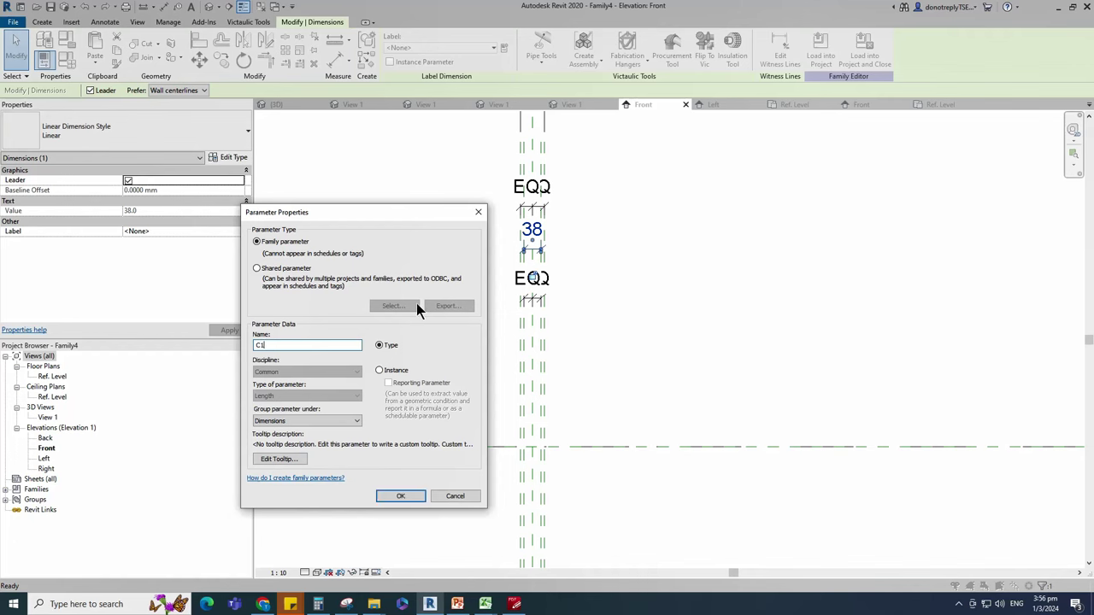
pyautogui.click(380, 370)
pyautogui.click(400, 496)
pyautogui.scroll(-3, 679, 324)
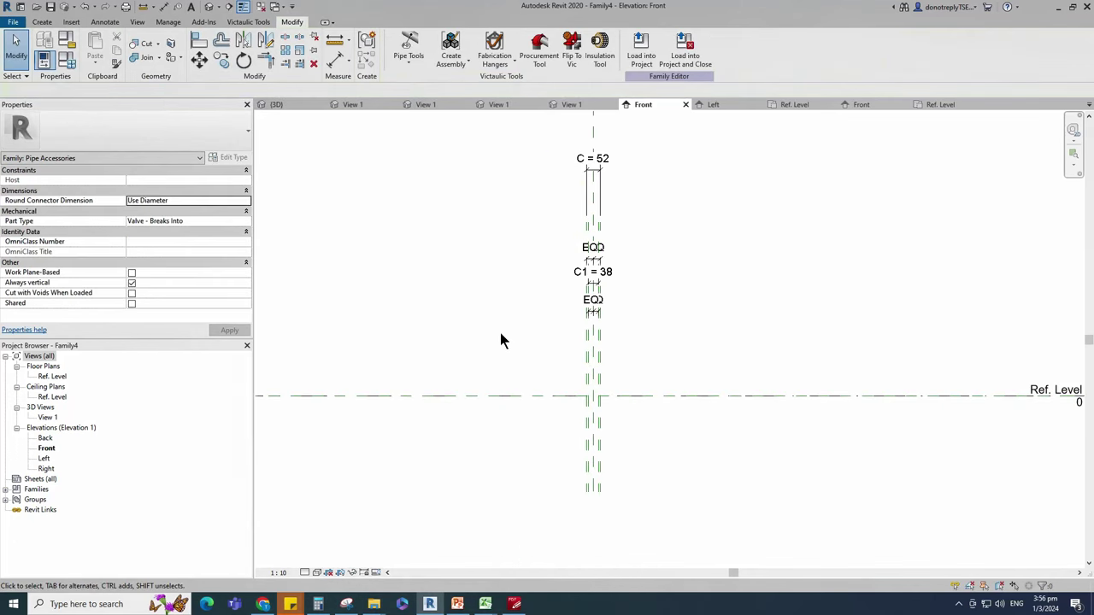
pyautogui.scroll(-2, 501, 333)
# Step: Load Bolt Nut_Group into Family4 and place it at the intersection of the centre reference planes in the Ref. Level floor plan
pyautogui.doubleClick(53, 376)
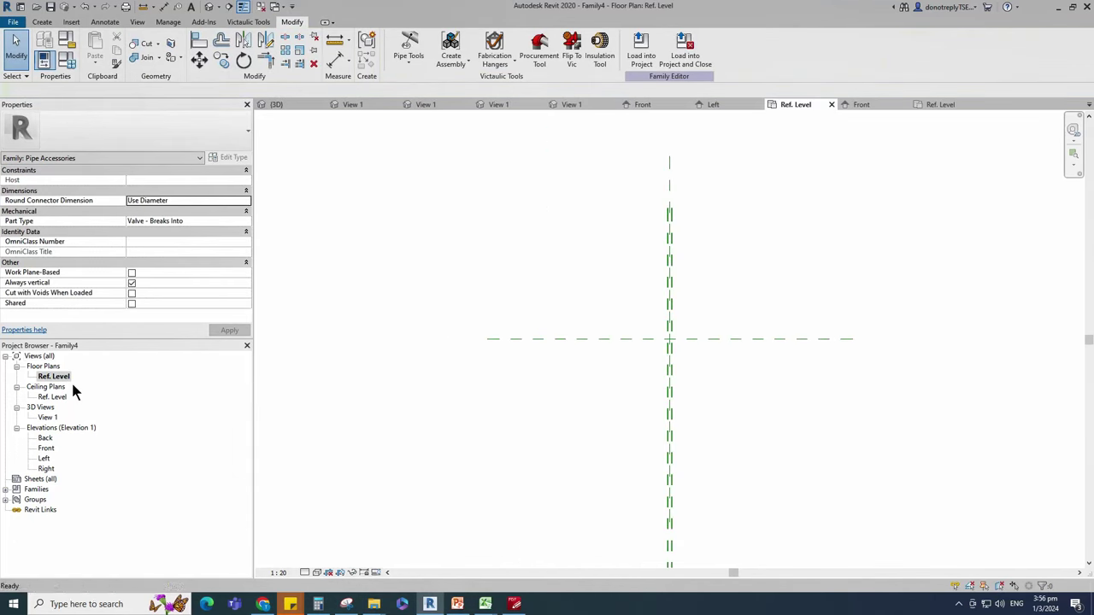
pyautogui.click(500, 106)
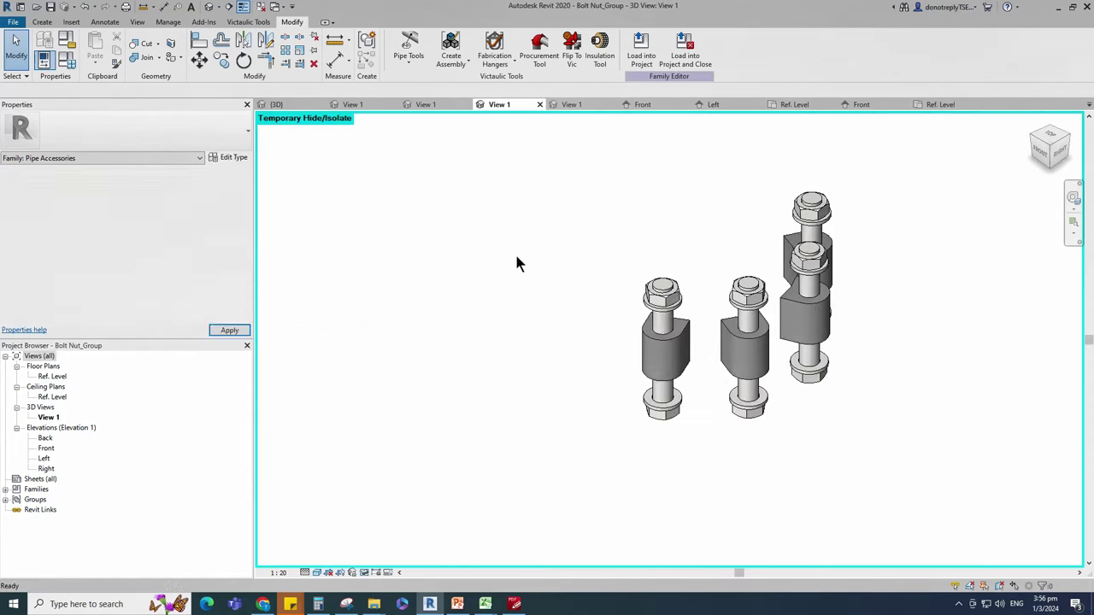
pyautogui.click(641, 47)
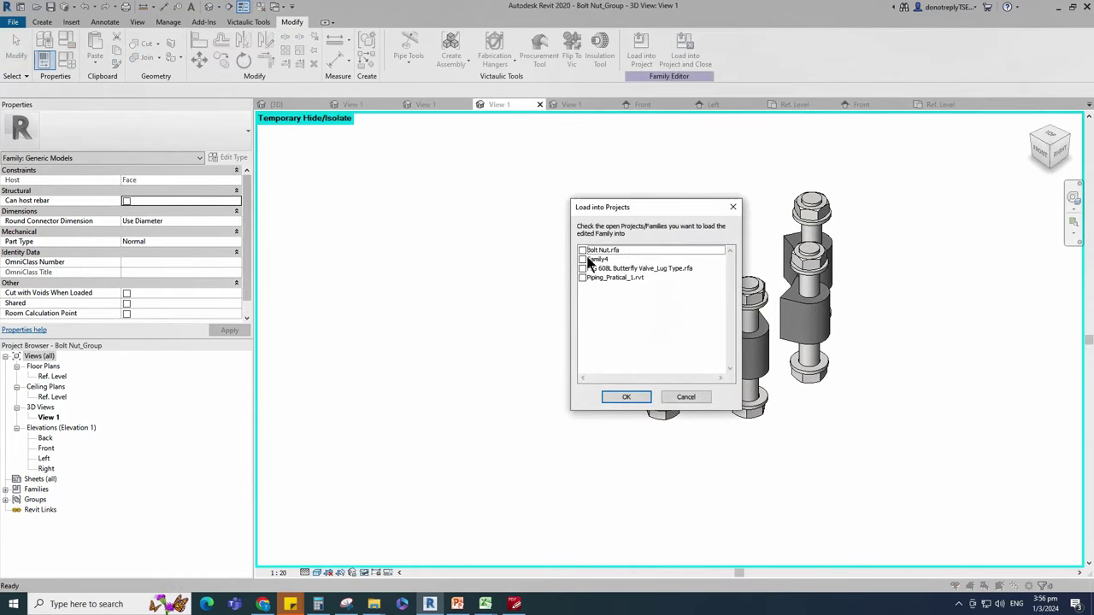
pyautogui.click(586, 254)
pyautogui.click(620, 399)
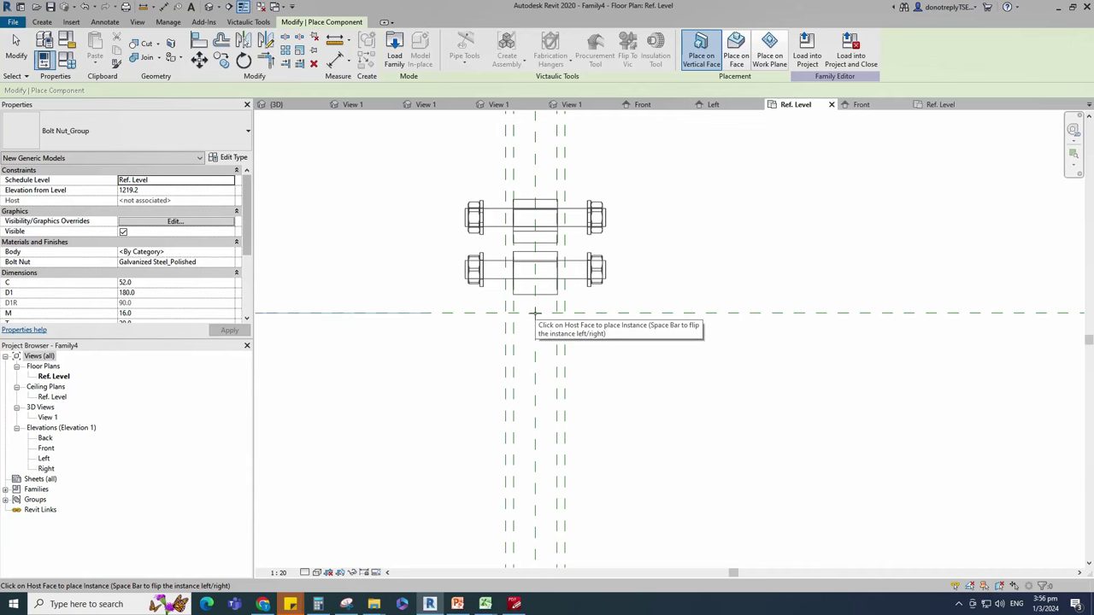
pyautogui.click(534, 313)
pyautogui.press('Escape')
pyautogui.press('Escape')
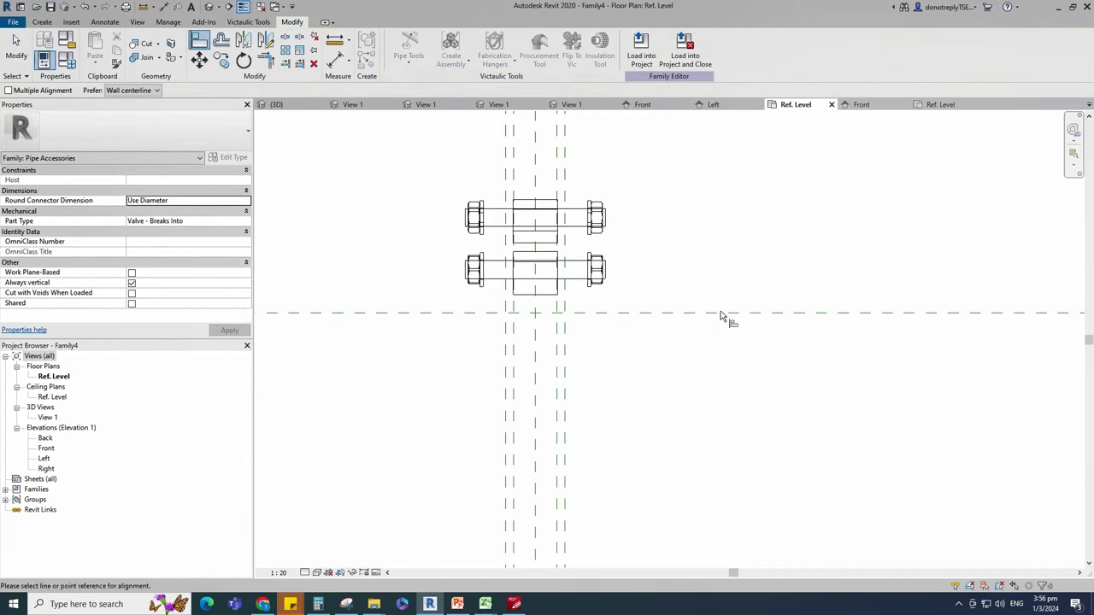
# Step: Align the placed Bolt Nut_Group to the centre reference planes and lock the alignment
pyautogui.click(538, 313)
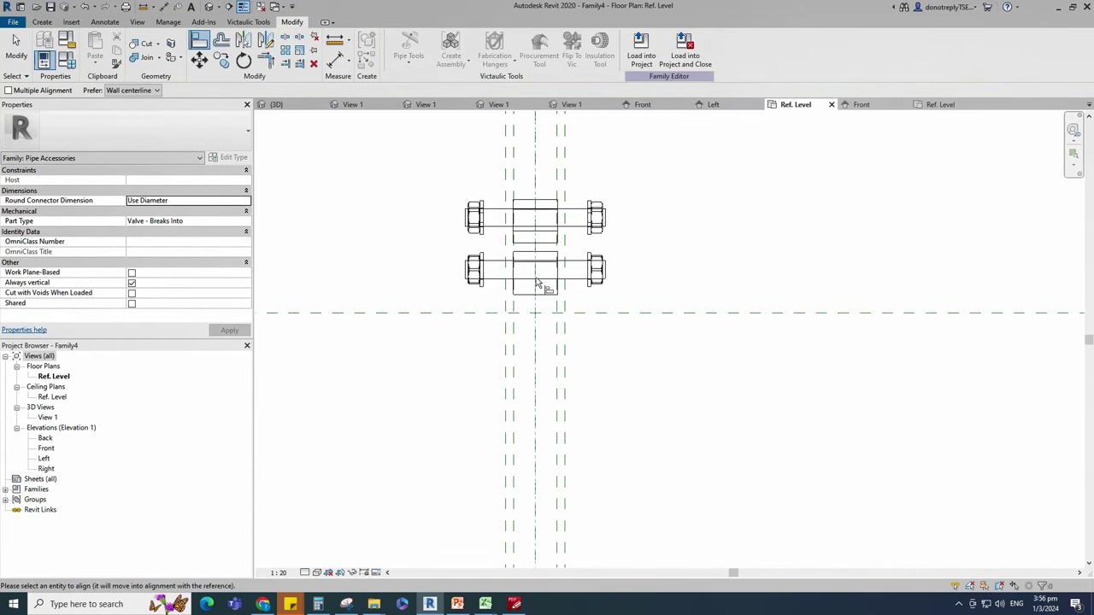
pyautogui.press('Escape')
pyautogui.scroll(-2, 675, 285)
# Step: Set the Bolt Nut_Group's elevation from level to 0
pyautogui.click(606, 276)
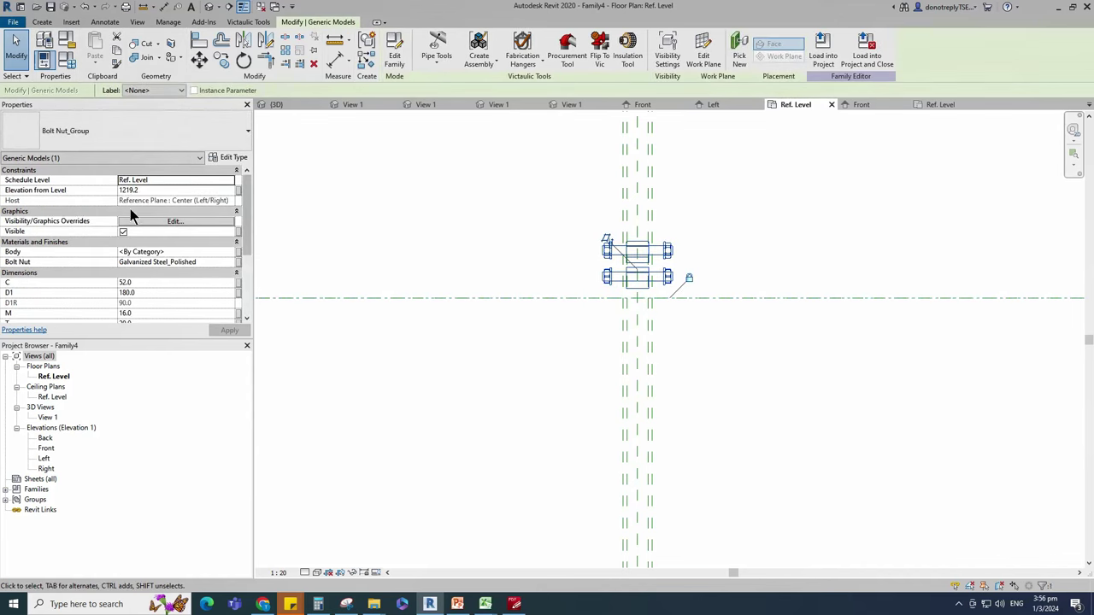
pyautogui.doubleClick(128, 189)
pyautogui.write('0')
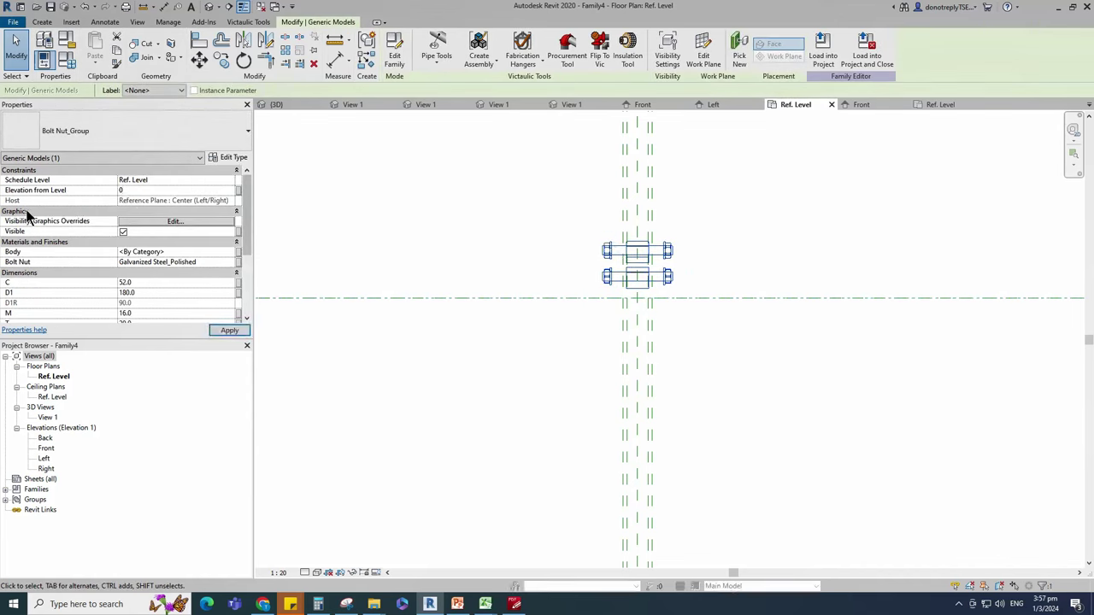
pyautogui.click(226, 330)
pyautogui.click(495, 350)
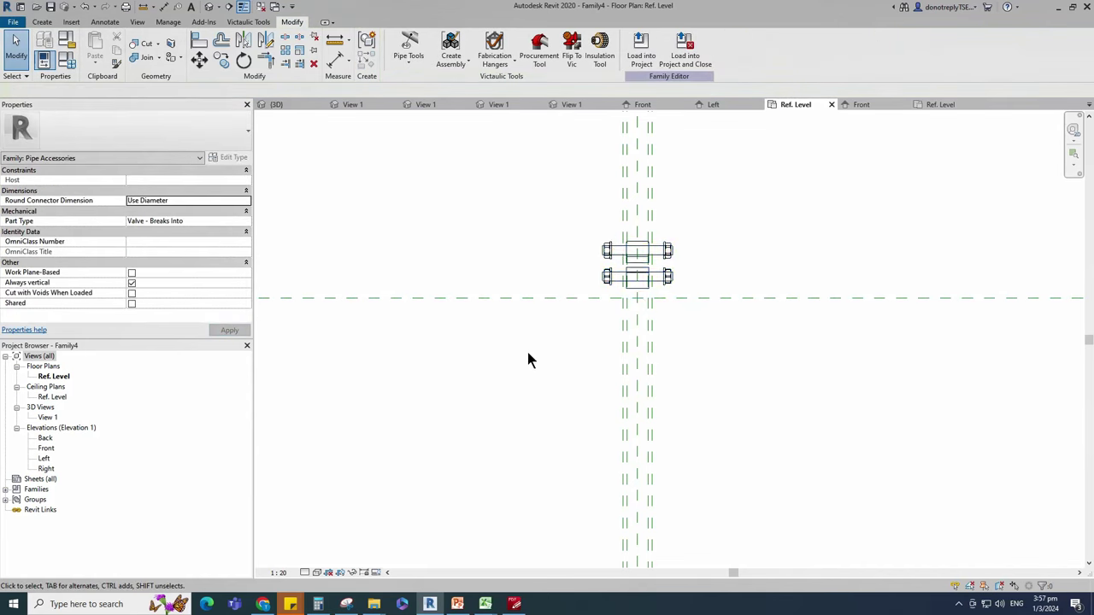
# Step: Associate the Bolt Nut_Group's Body material with a new family parameter named Body
pyautogui.click(608, 276)
pyautogui.click(239, 252)
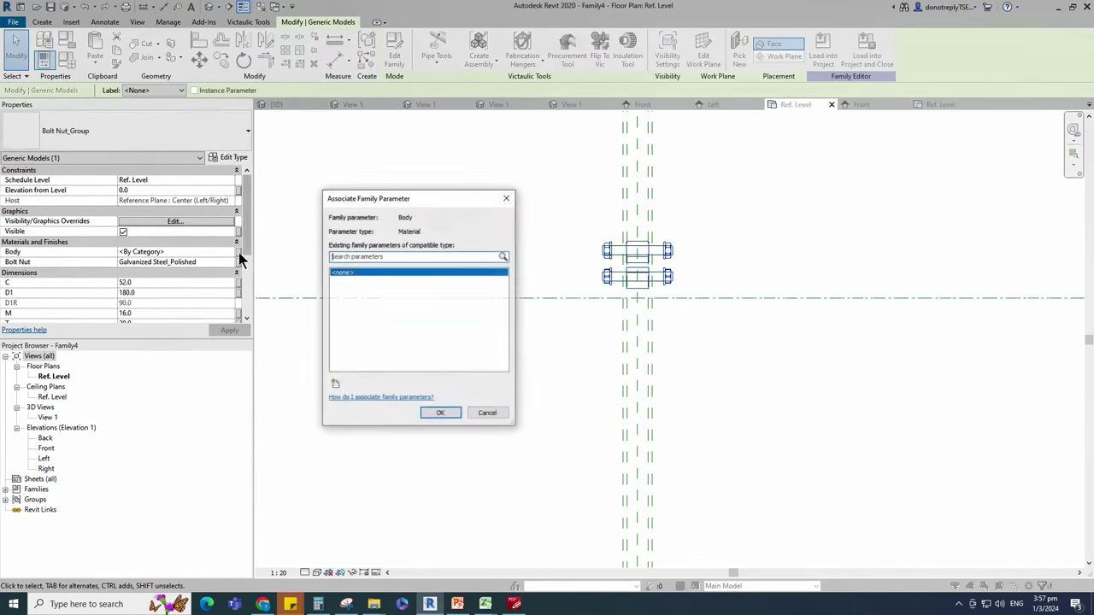
pyautogui.click(335, 382)
pyautogui.write('Body')
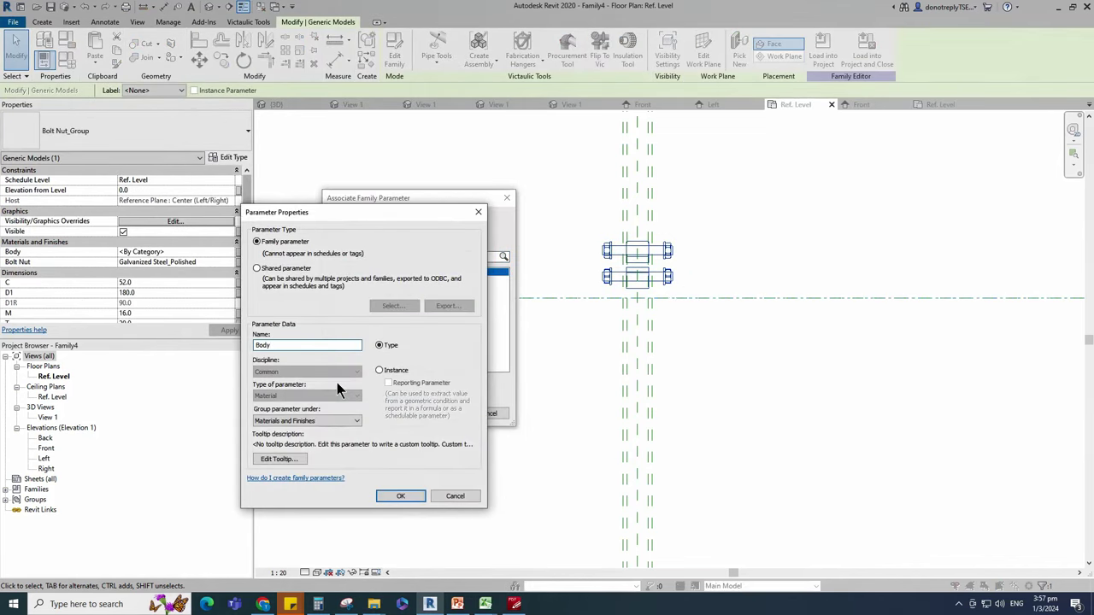
pyautogui.click(400, 495)
pyautogui.press('Return')
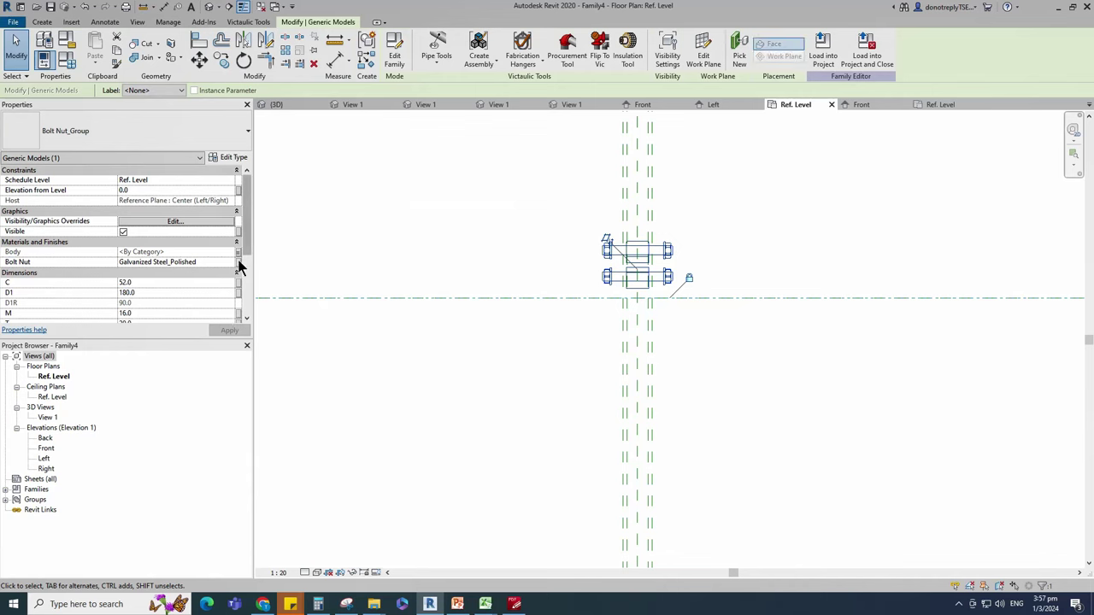
# Step: Associate the group's Bolt Nut material with a new family parameter named Bolt Nut
pyautogui.click(240, 262)
pyautogui.click(337, 382)
pyautogui.write('Bolt')
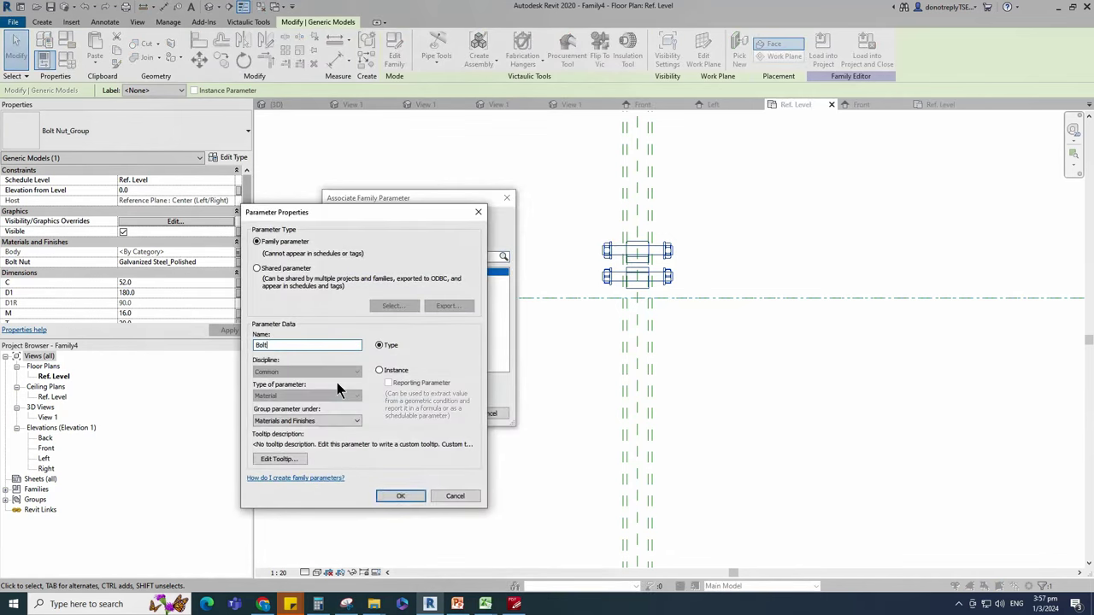
pyautogui.write(' Nut')
pyautogui.click(400, 496)
pyautogui.click(433, 413)
# Step: Associate the group's C dimension with the existing C parameter and its D1 dimension with a new parameter named D1
pyautogui.scroll(-1, 143, 294)
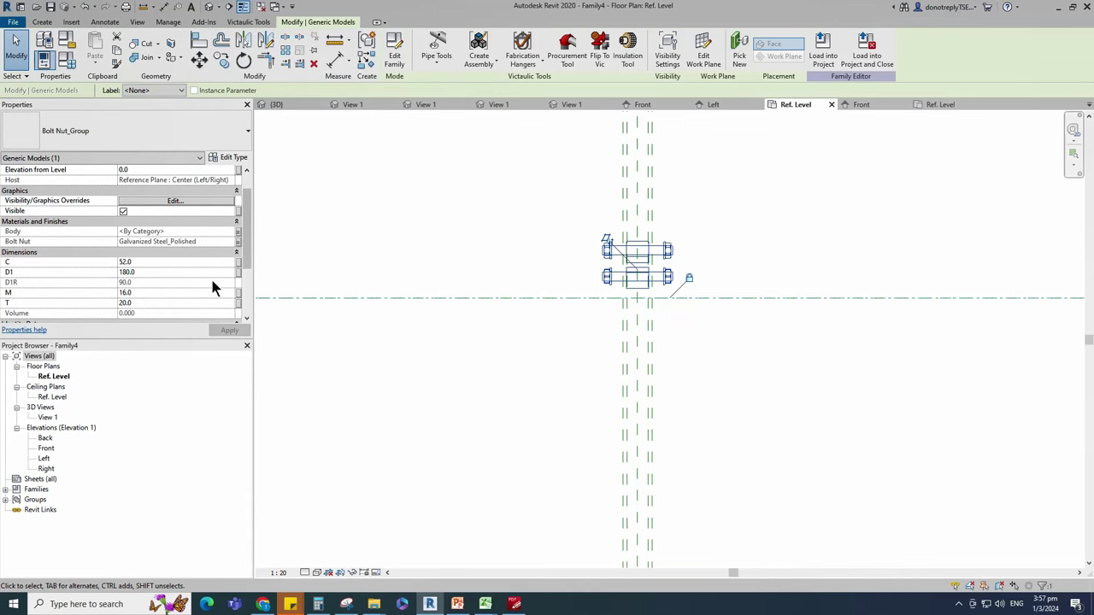
pyautogui.click(239, 264)
pyautogui.click(334, 280)
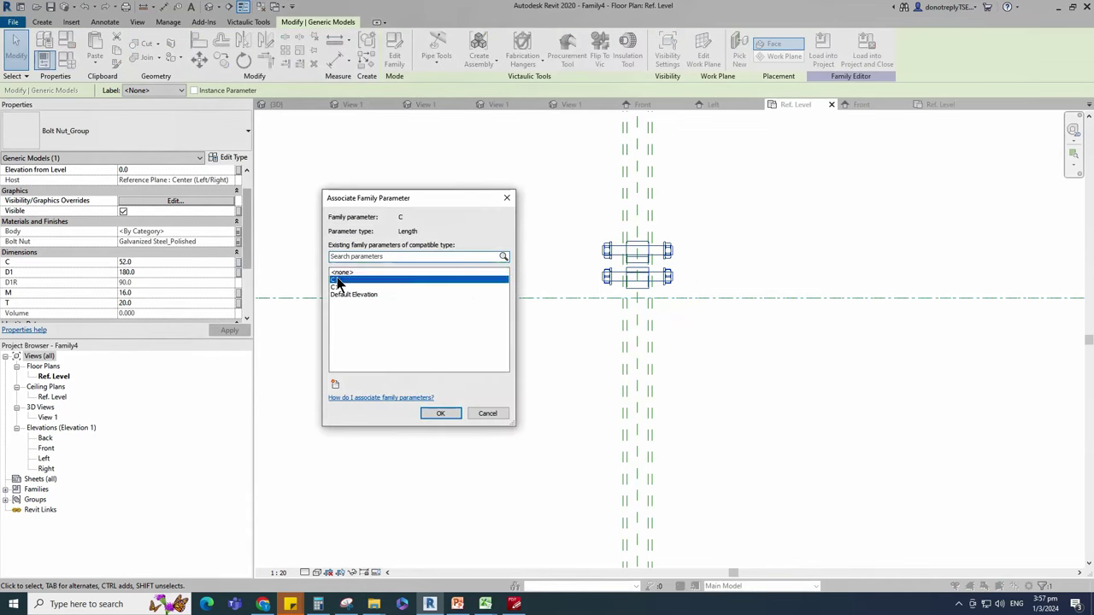
pyautogui.click(440, 413)
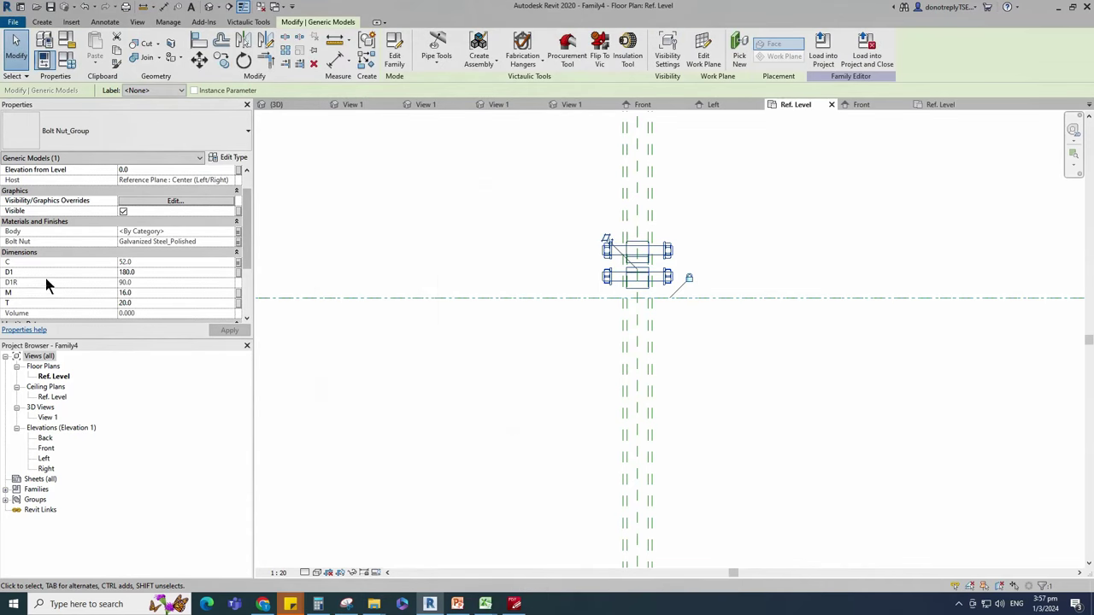
pyautogui.click(238, 272)
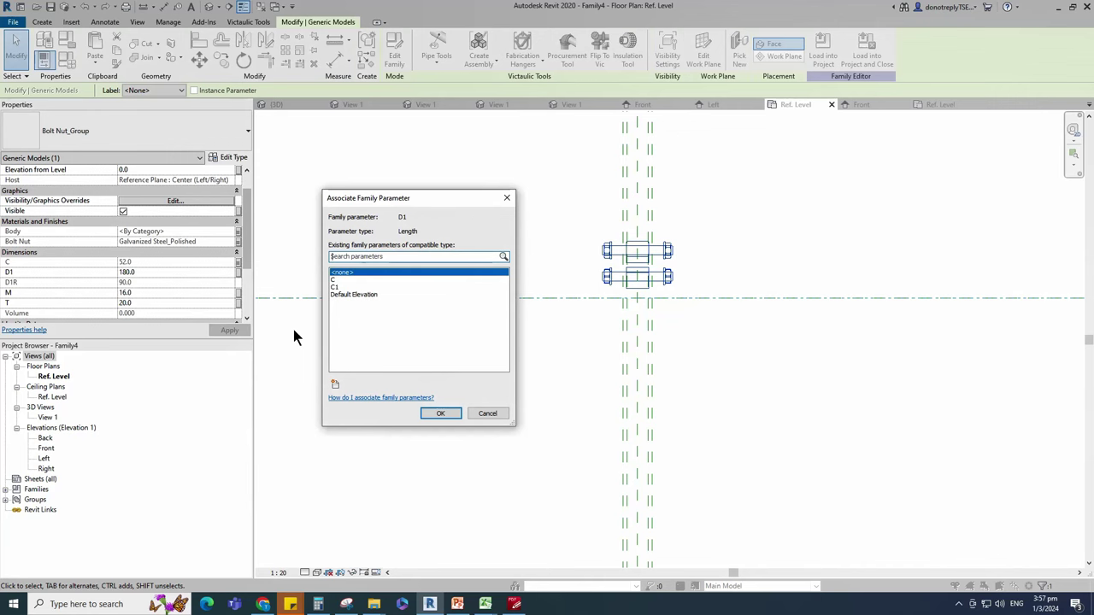
pyautogui.click(335, 385)
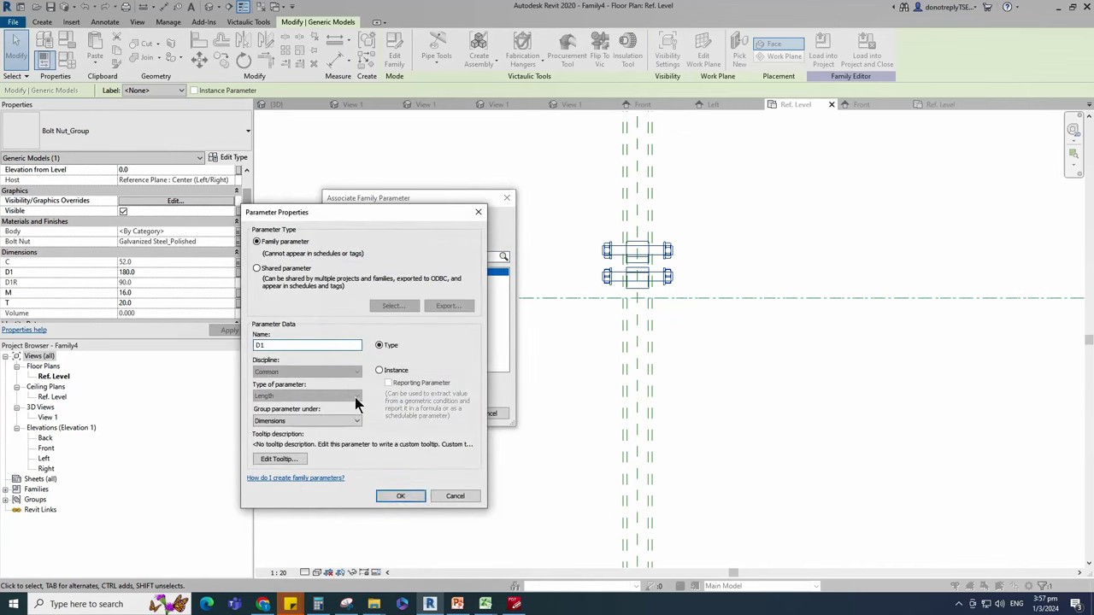
pyautogui.click(400, 495)
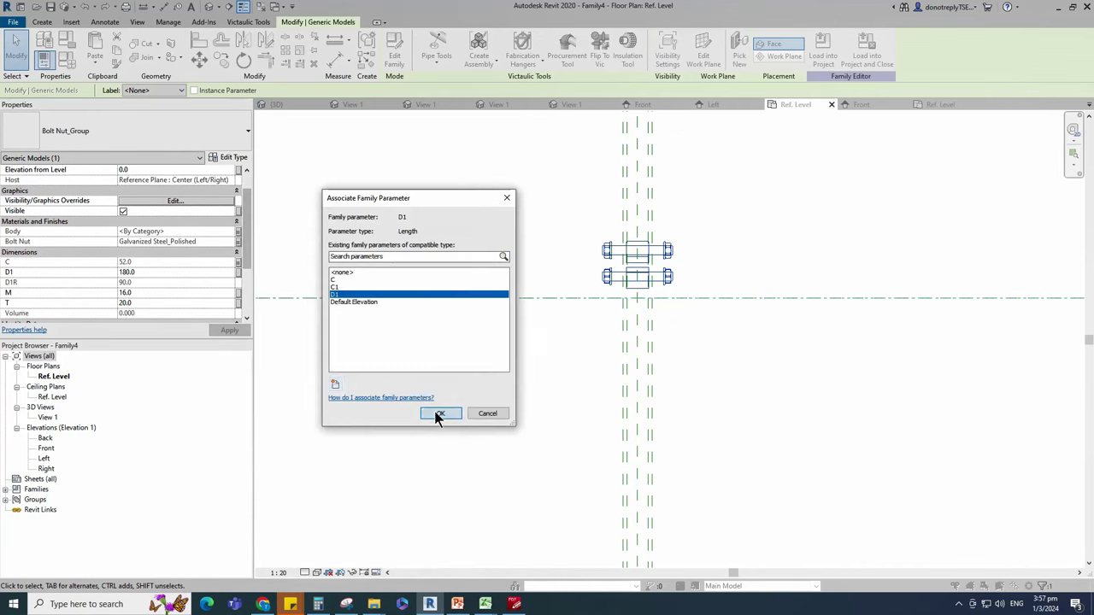
pyautogui.click(438, 414)
# Step: Associate the group's M dimension with a new instance parameter named M
pyautogui.click(238, 292)
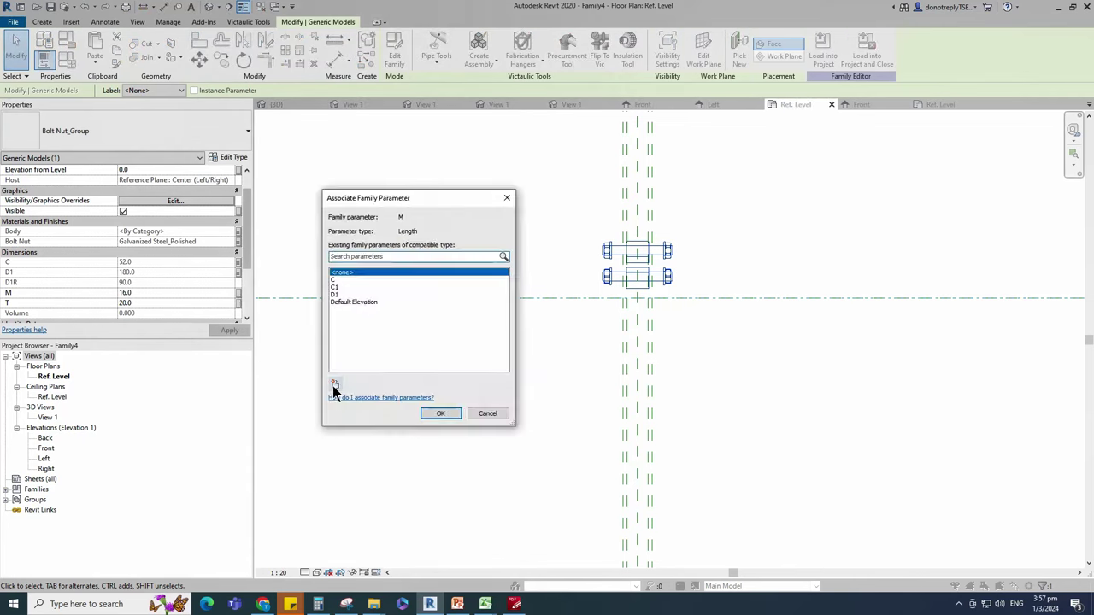
pyautogui.click(335, 385)
pyautogui.write('M')
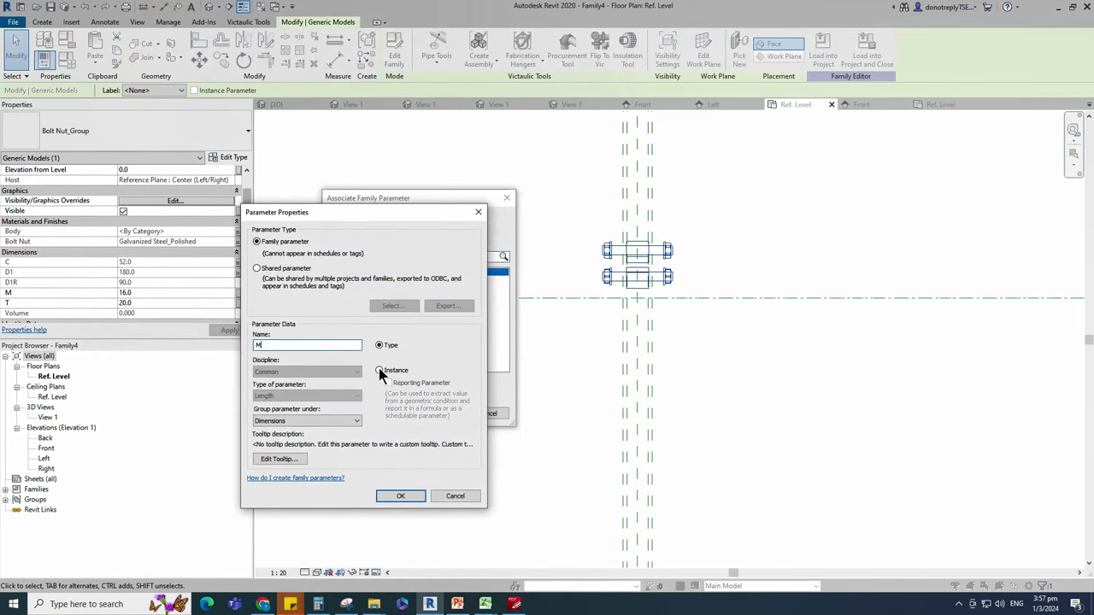
pyautogui.click(379, 371)
pyautogui.click(400, 496)
pyautogui.click(440, 413)
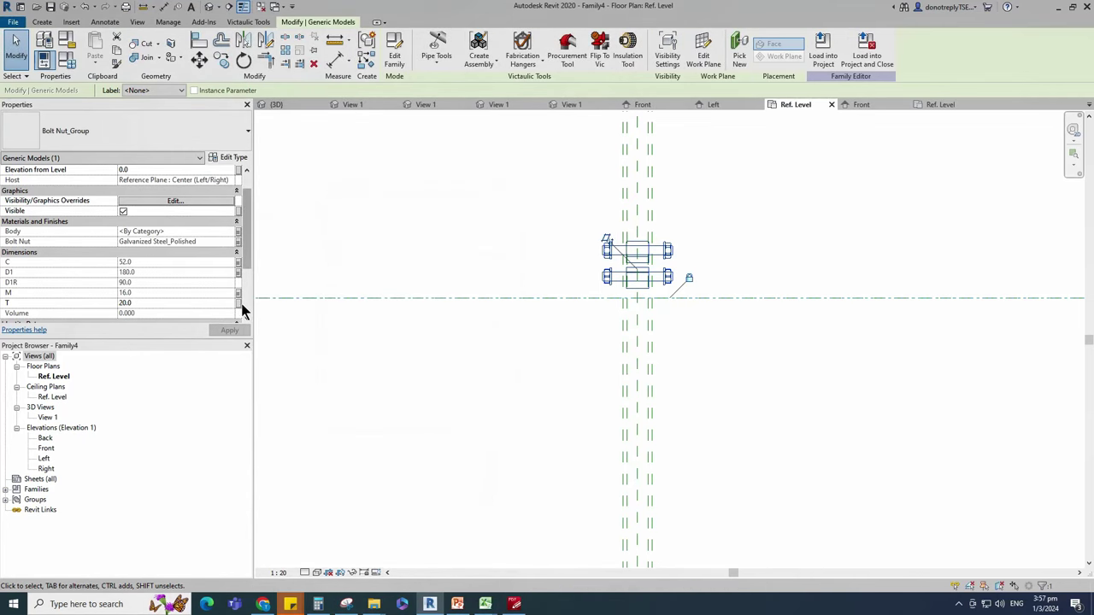
# Step: Associate the group's T dimension with a new family parameter named T
pyautogui.click(240, 302)
pyautogui.click(334, 385)
pyautogui.write('T')
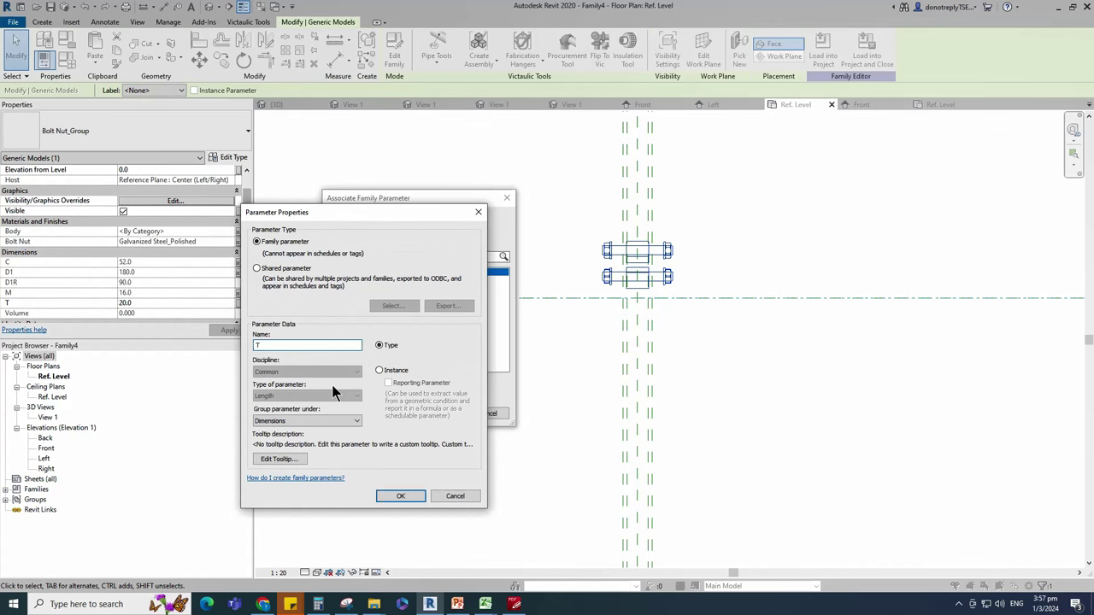
pyautogui.press('Return')
pyautogui.click(435, 413)
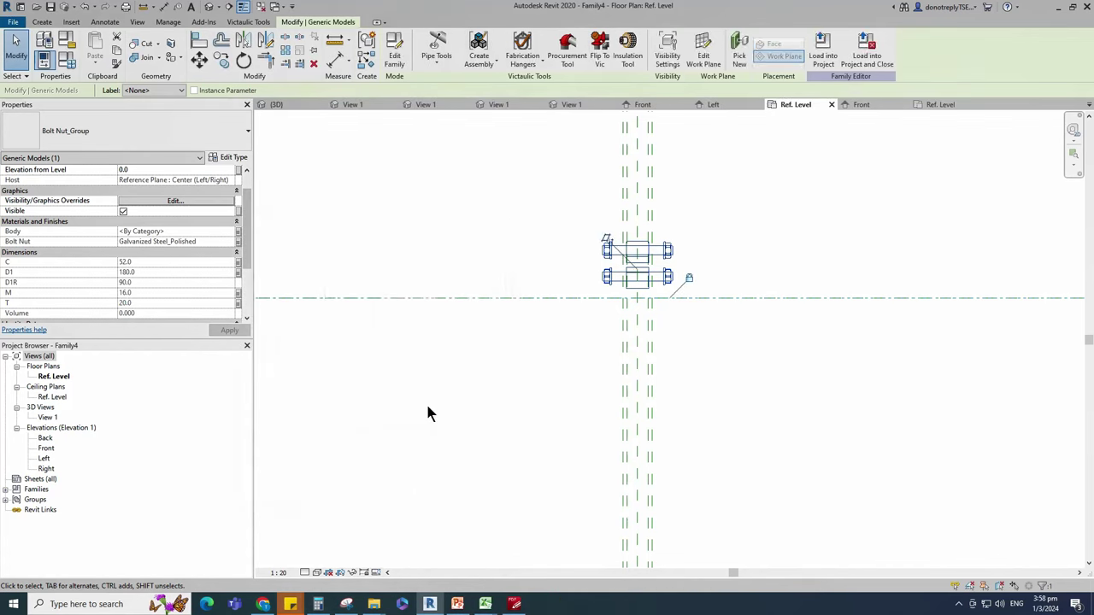
pyautogui.click(428, 403)
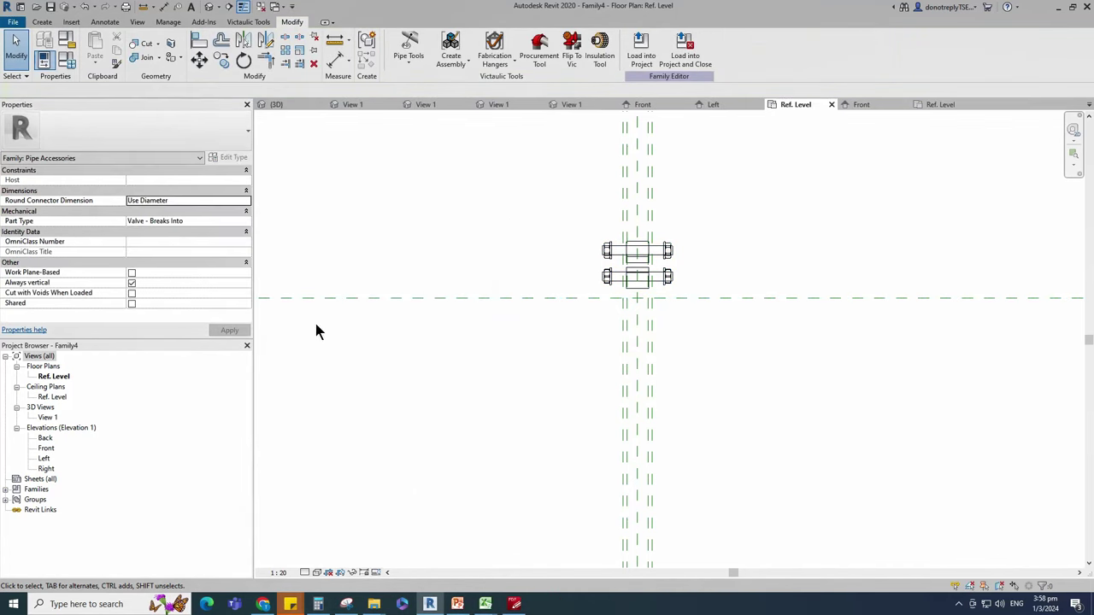
# Step: Associate the group's bolt count with a new family parameter named No of Bolt
pyautogui.click(604, 276)
pyautogui.scroll(-2, 133, 285)
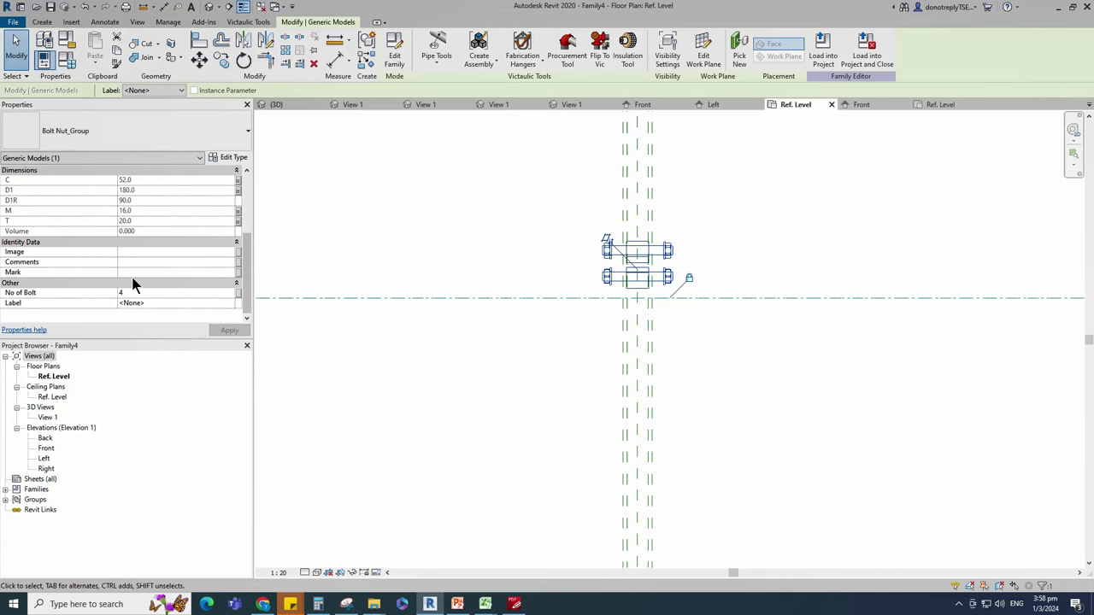
pyautogui.click(238, 294)
pyautogui.click(336, 386)
pyautogui.write('No of Bolt')
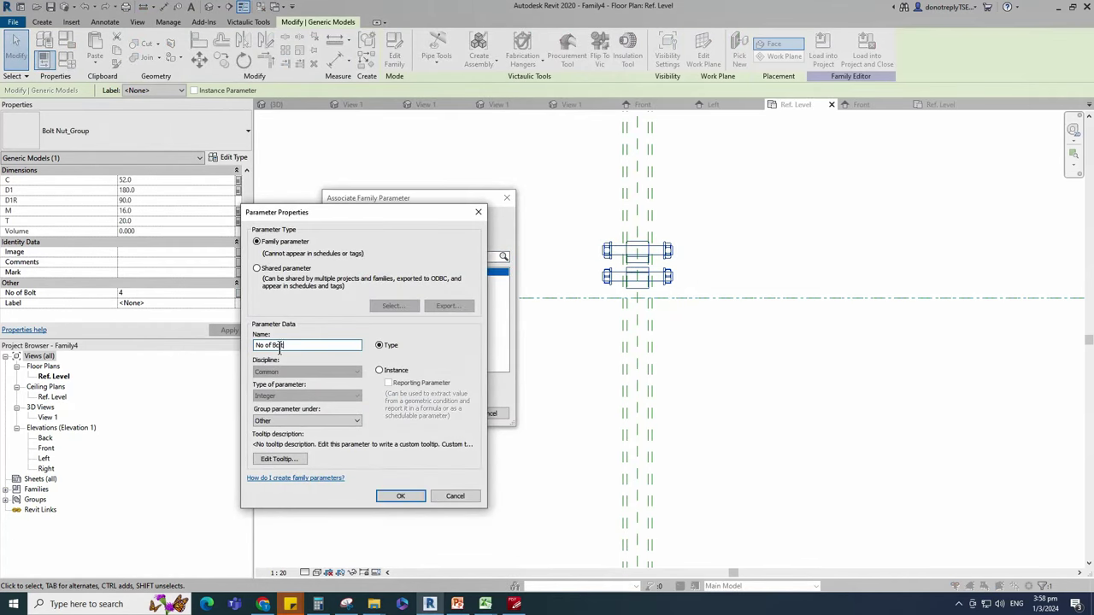
pyautogui.click(400, 497)
pyautogui.click(435, 414)
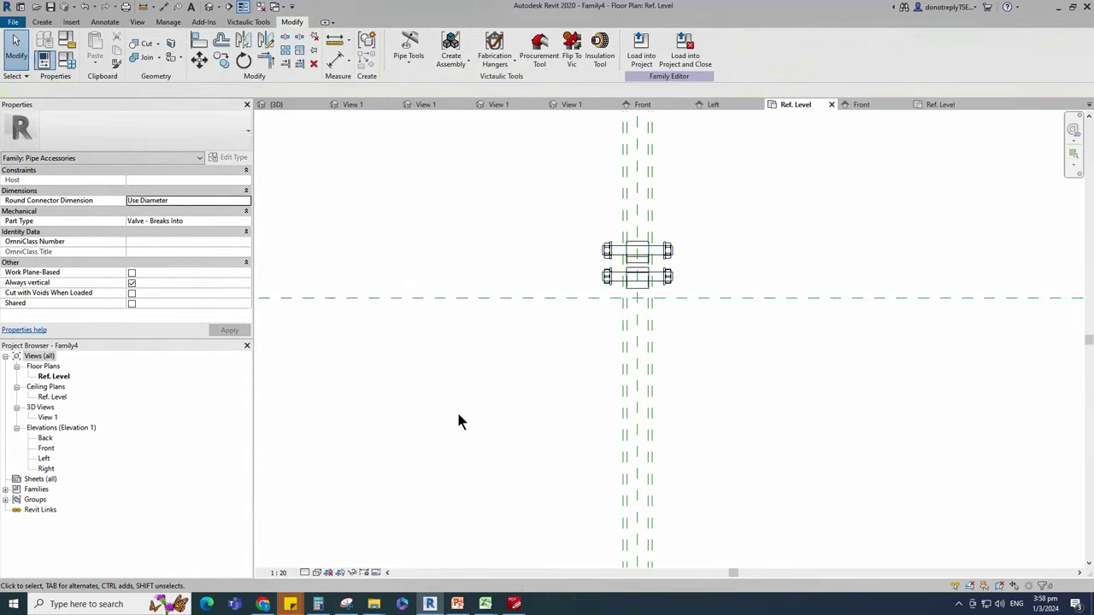
# Step: Mirror the Bolt Nut_Group about the vertical centre reference plane in the Left elevation
pyautogui.doubleClick(45, 459)
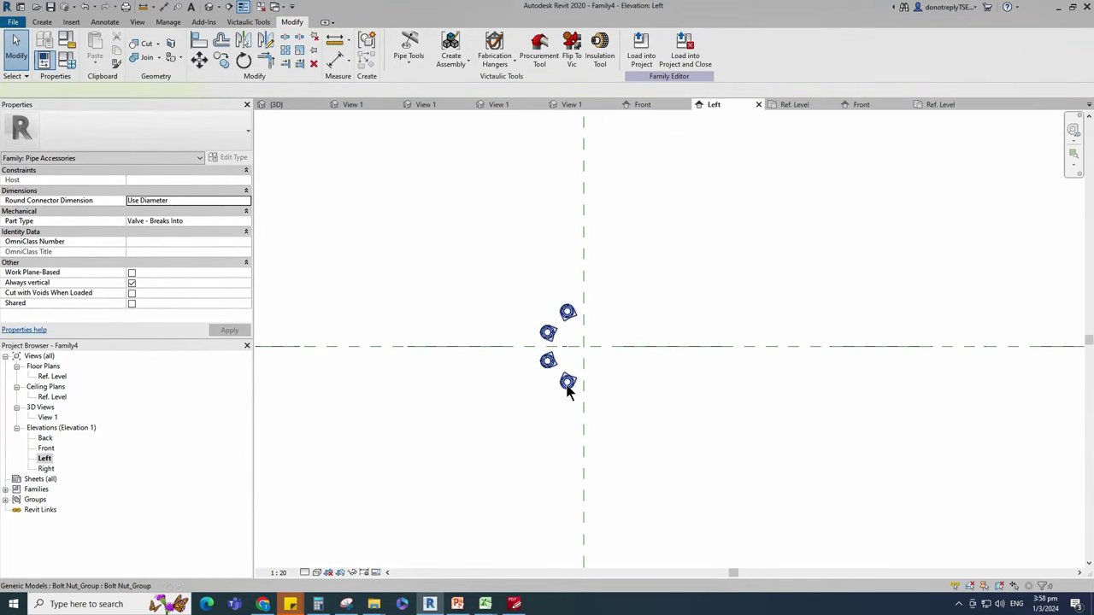
pyautogui.click(569, 386)
pyautogui.press('m')
pyautogui.press('m')
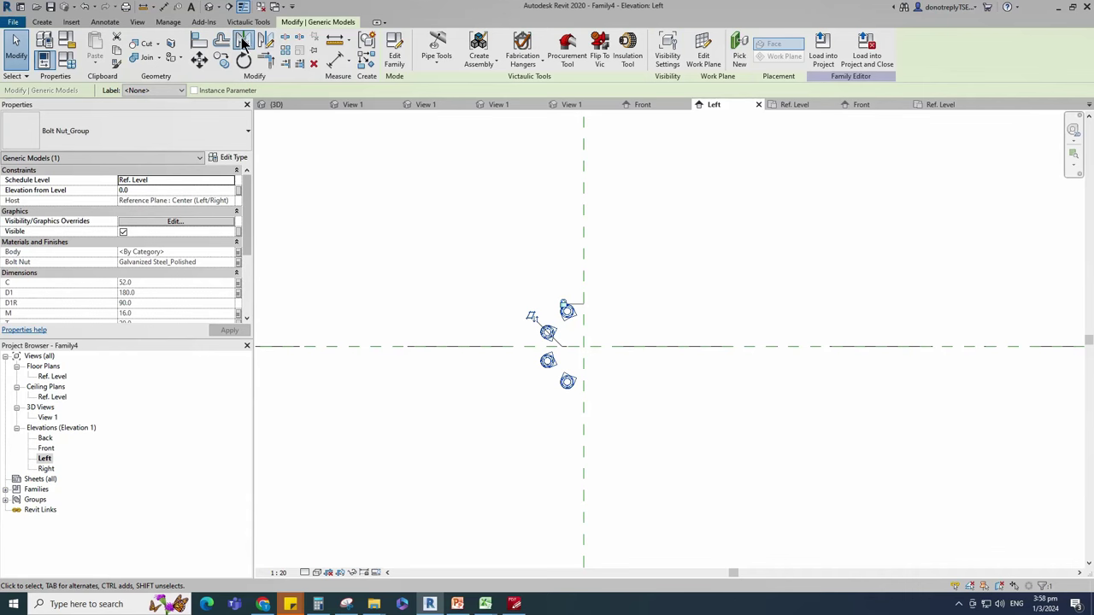
pyautogui.click(585, 195)
pyautogui.press('Escape')
# Step: Align the horizontal centre reference plane with the Ref. Level in the Left elevation and lock the alignment
pyautogui.press('a')
pyautogui.press('l')
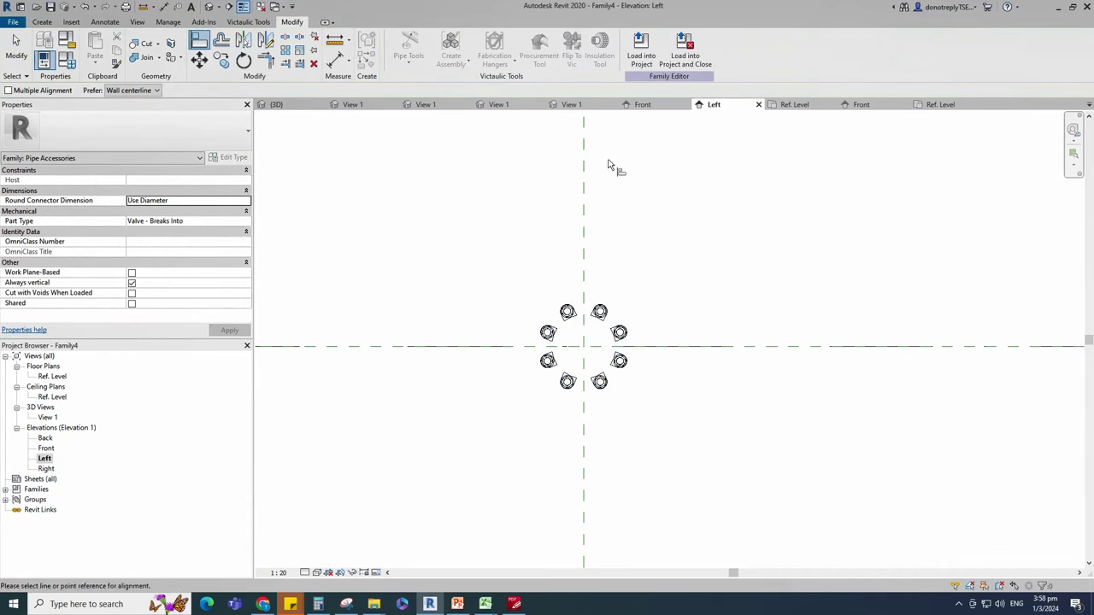
pyautogui.click(716, 347)
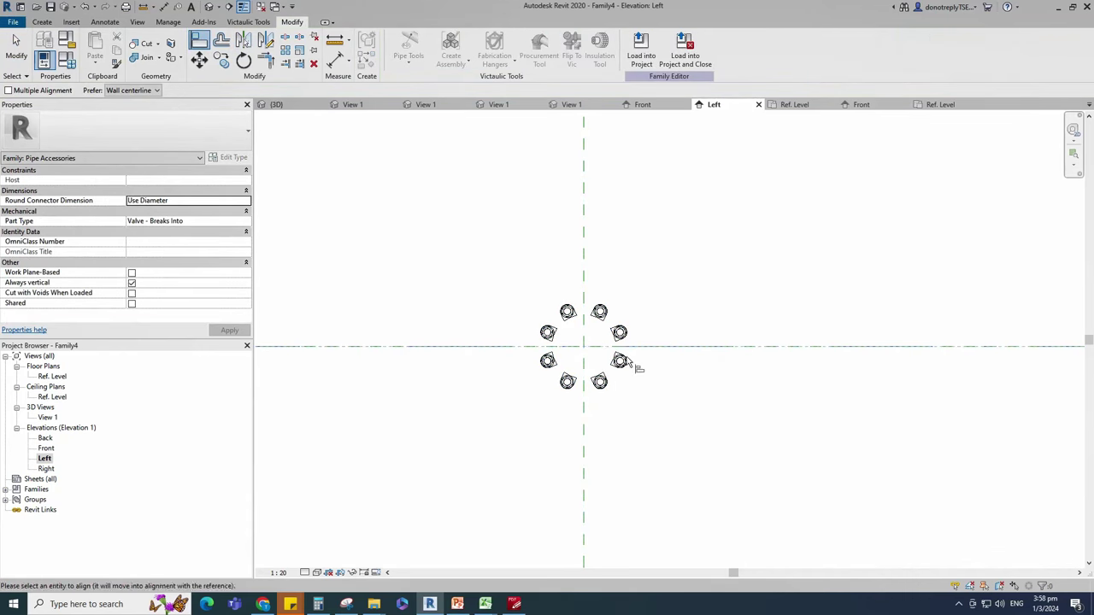
pyautogui.click(613, 347)
pyautogui.click(689, 327)
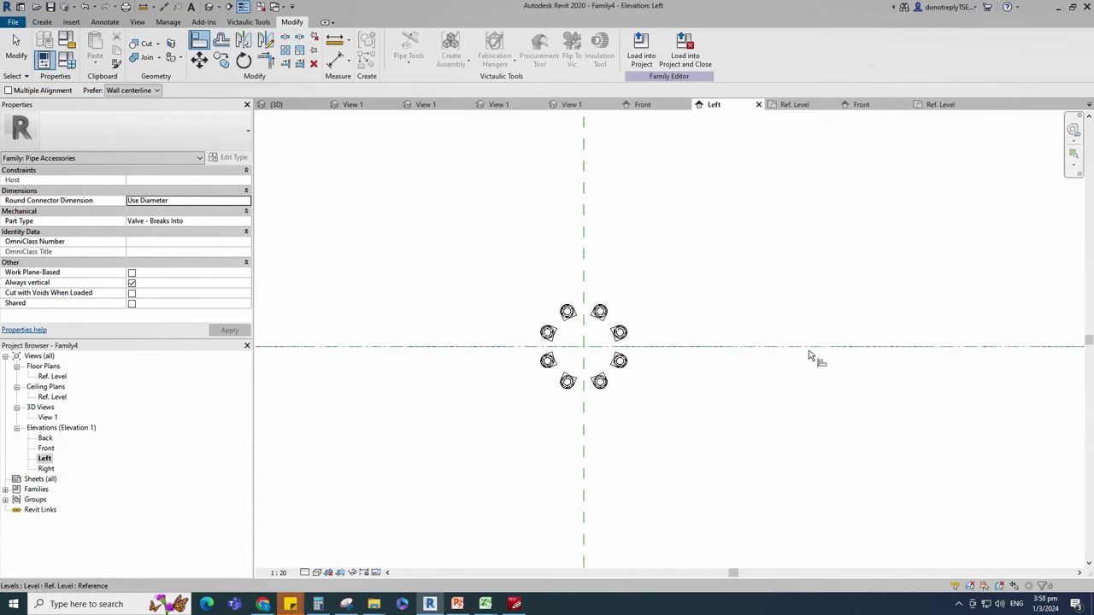
pyautogui.scroll(-1, 438, 393)
pyautogui.scroll(-1, 628, 363)
pyautogui.press('Escape')
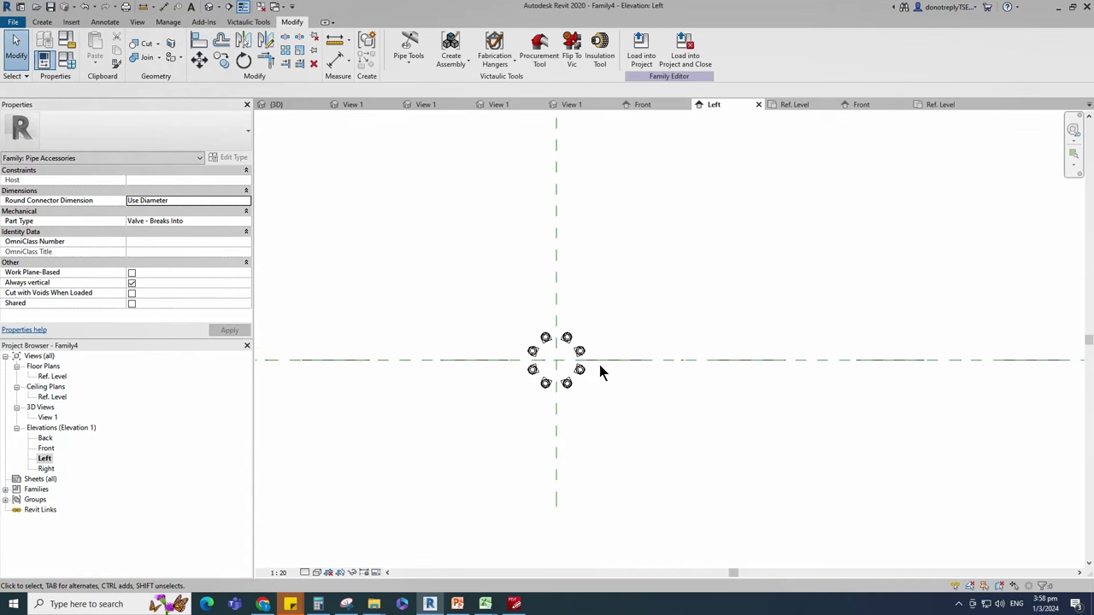
# Step: Open the 3D view View 1, set it to Shaded with Fine detail, and inspect the bolt lugs from the left
pyautogui.doubleClick(46, 418)
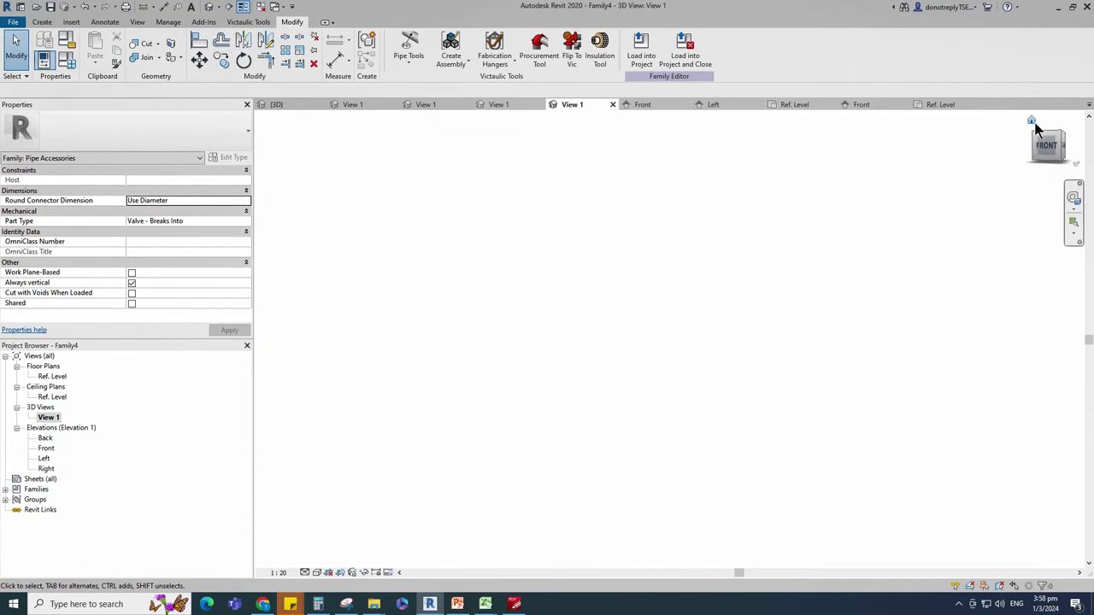
pyautogui.click(316, 572)
pyautogui.click(359, 527)
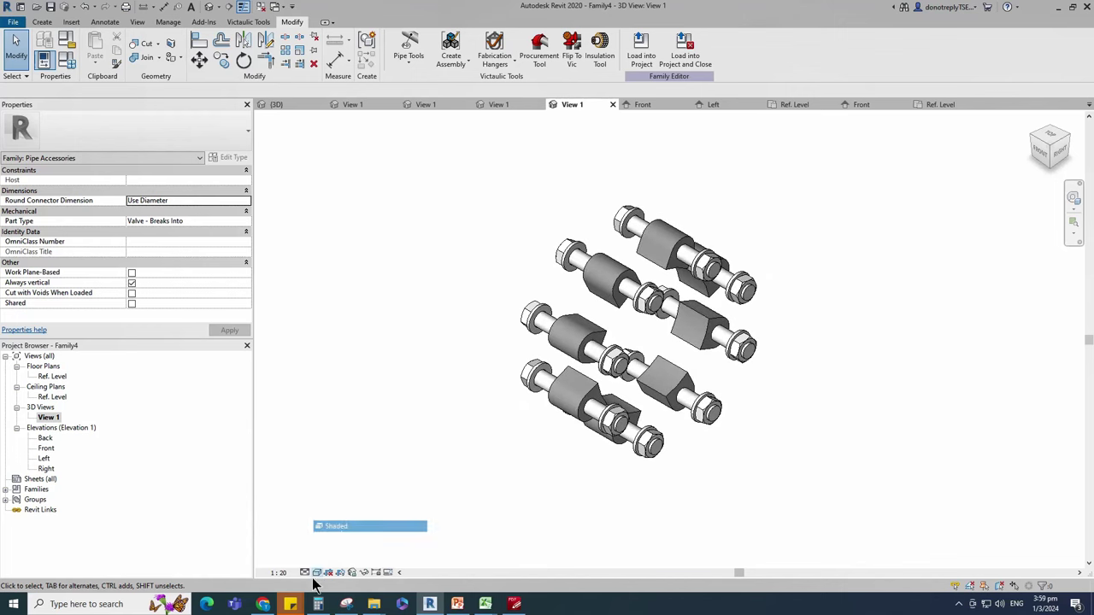
pyautogui.click(305, 572)
pyautogui.click(319, 561)
pyautogui.keyDown('shift'); pyautogui.moveTo(513, 513); pyautogui.dragTo(709, 475, button='middle'); pyautogui.keyUp('shift')
pyautogui.keyDown('shift'); pyautogui.moveTo(603, 433); pyautogui.dragTo(716, 473, button='middle'); pyautogui.keyUp('shift')
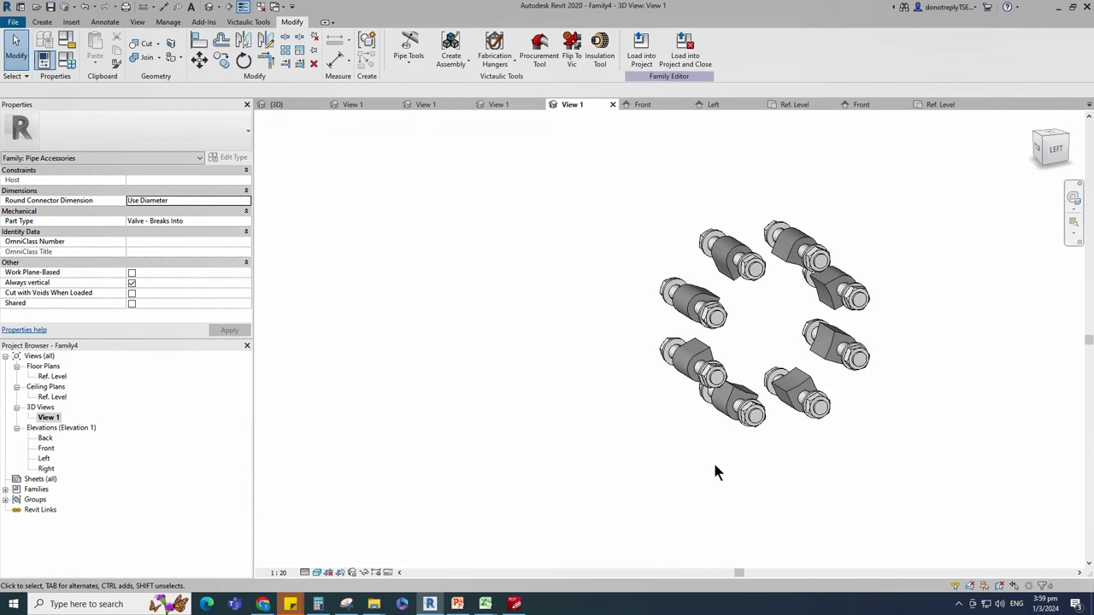
# Step: Test the bolt circle by applying D1 values of 200 and 250 in the family types
pyautogui.click(67, 60)
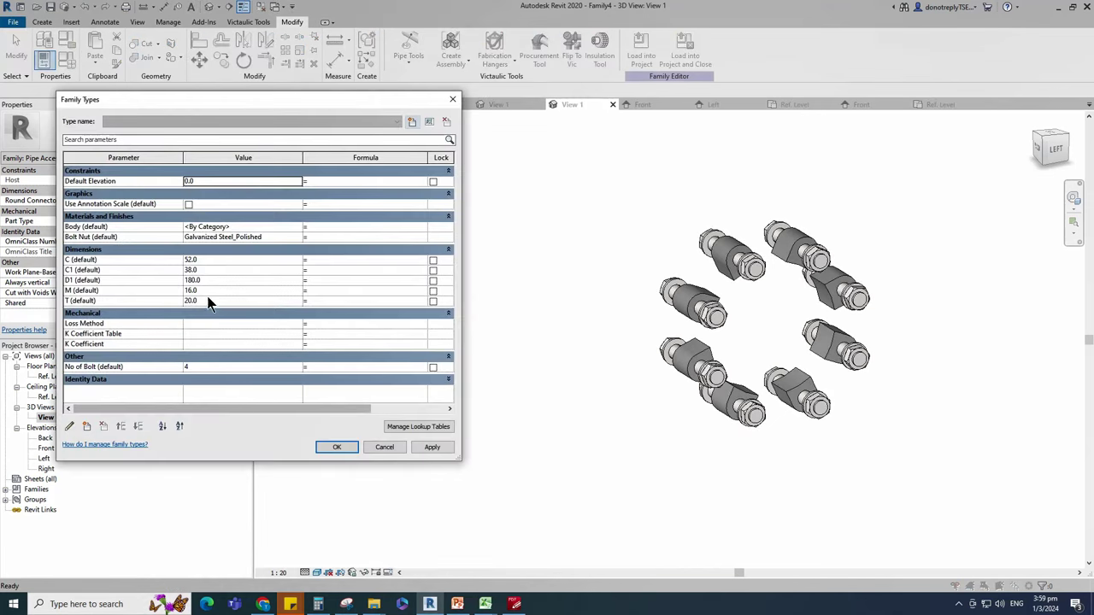
pyautogui.doubleClick(193, 281)
pyautogui.write('200')
pyautogui.click(432, 447)
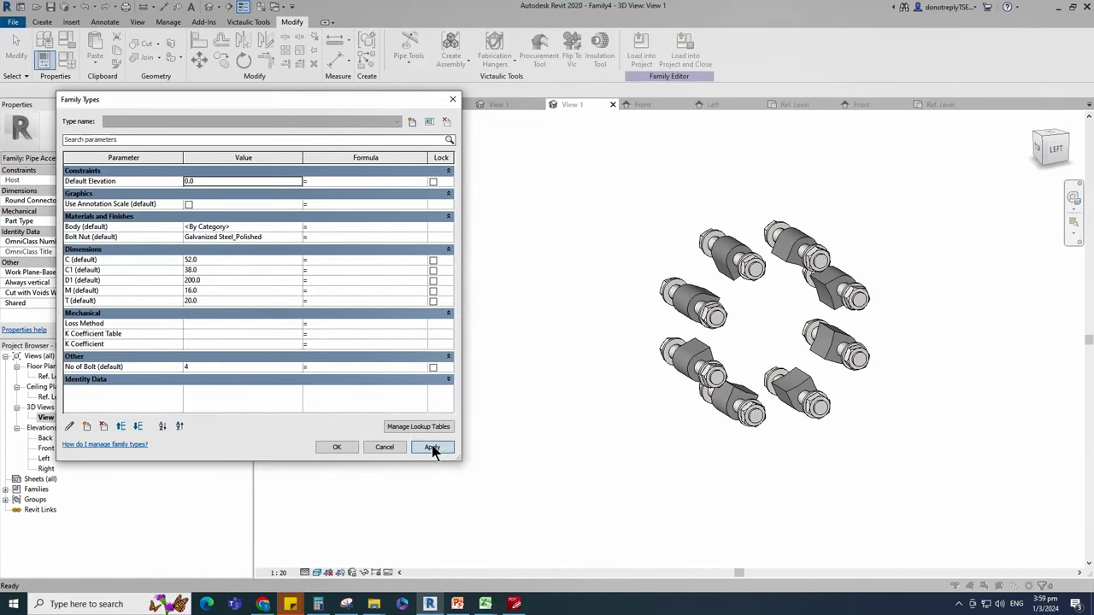
pyautogui.doubleClick(195, 280)
pyautogui.write('250')
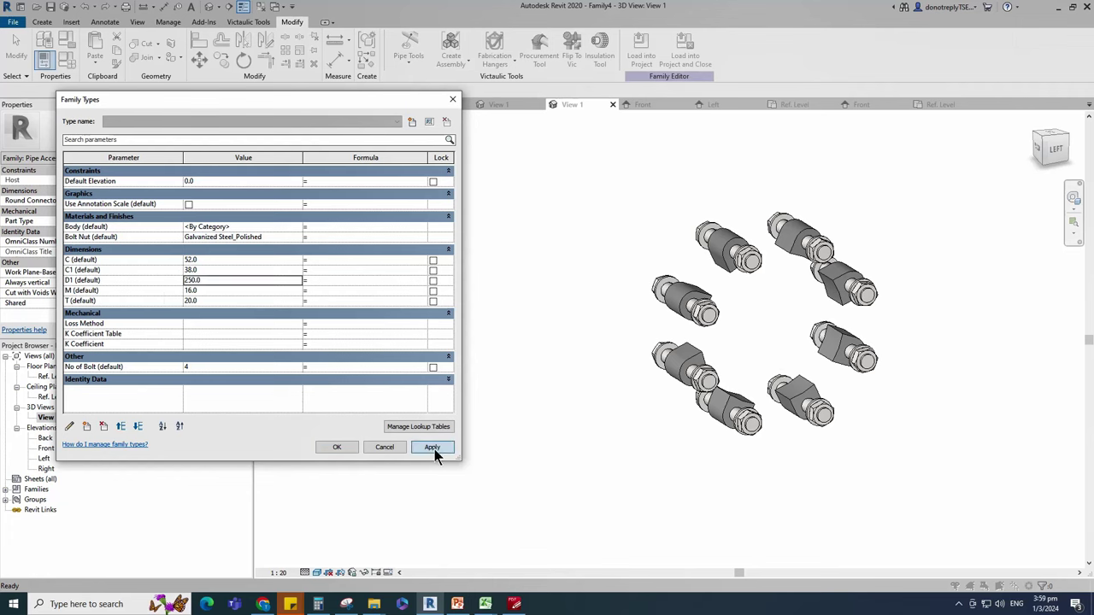
pyautogui.click(432, 447)
# Step: Restore D1 to 180, apply it, and check the bolt lugs in the 3D view
pyautogui.doubleClick(195, 281)
pyautogui.write('180')
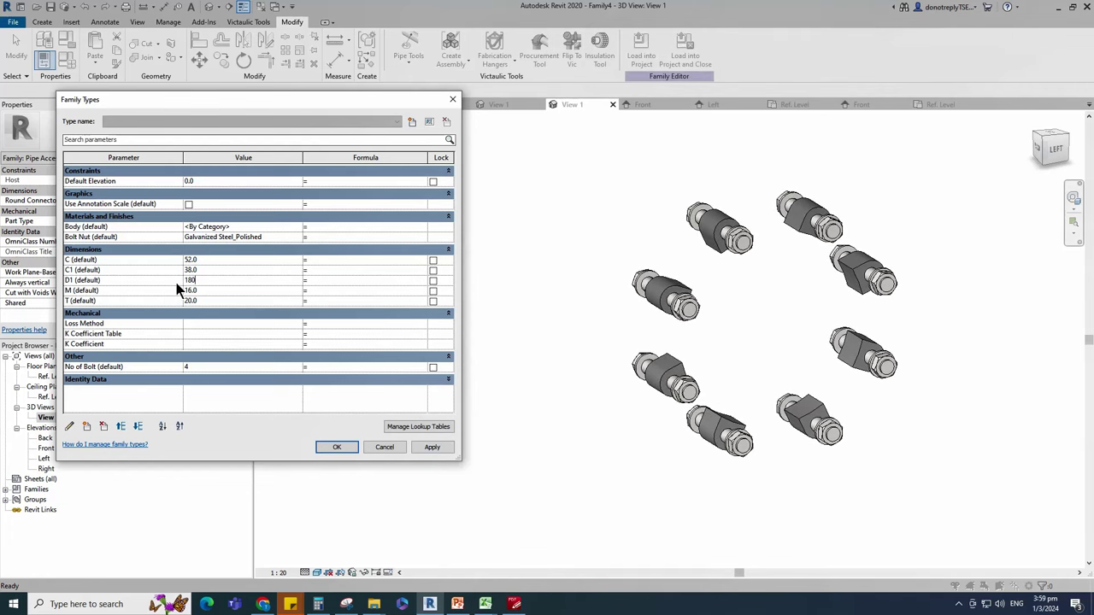
pyautogui.click(428, 448)
pyautogui.click(337, 447)
pyautogui.keyDown('shift'); pyautogui.moveTo(522, 425); pyautogui.dragTo(811, 459, button='middle'); pyautogui.keyUp('shift')
pyautogui.scroll(-2, 812, 462)
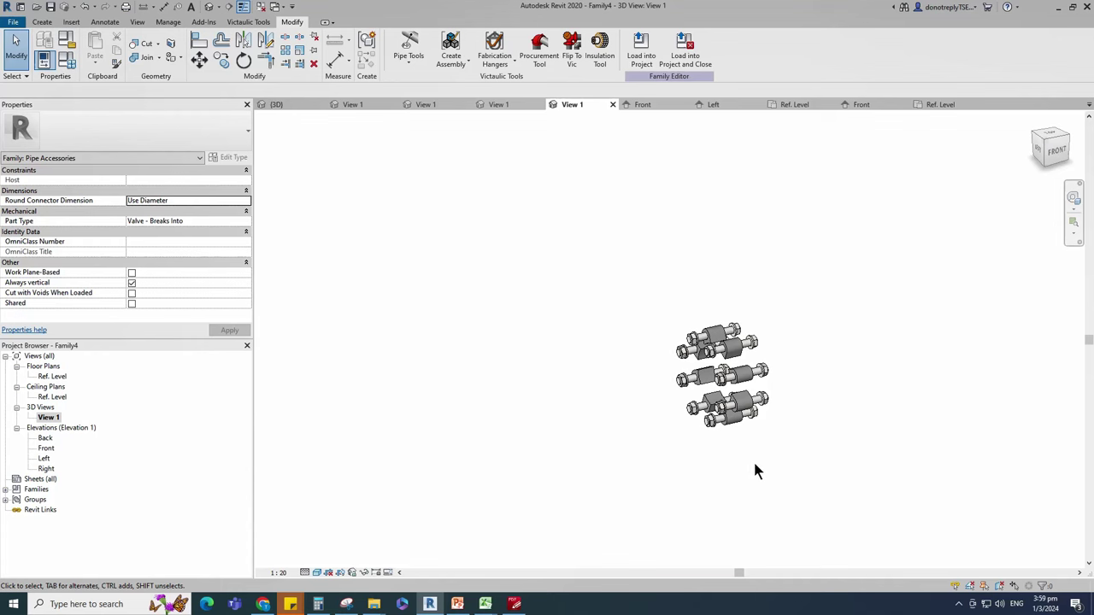
# Step: In the Front elevation, draw two reference planes offset 74 mm above and below the horizontal centre plane
pyautogui.doubleClick(45, 449)
pyautogui.scroll(3, 554, 408)
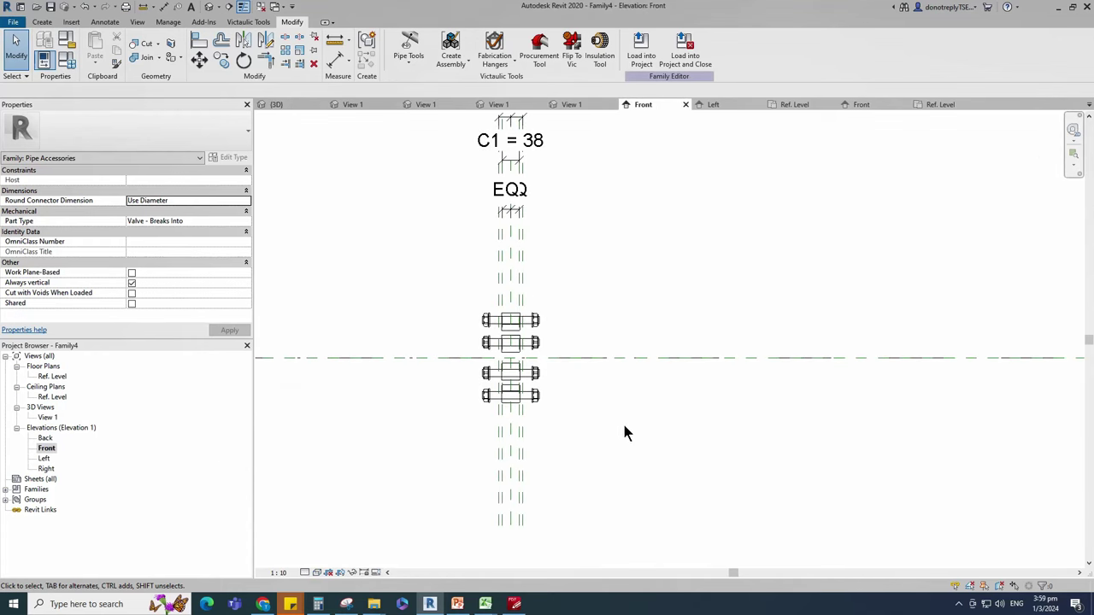
pyautogui.press('r')
pyautogui.press('p')
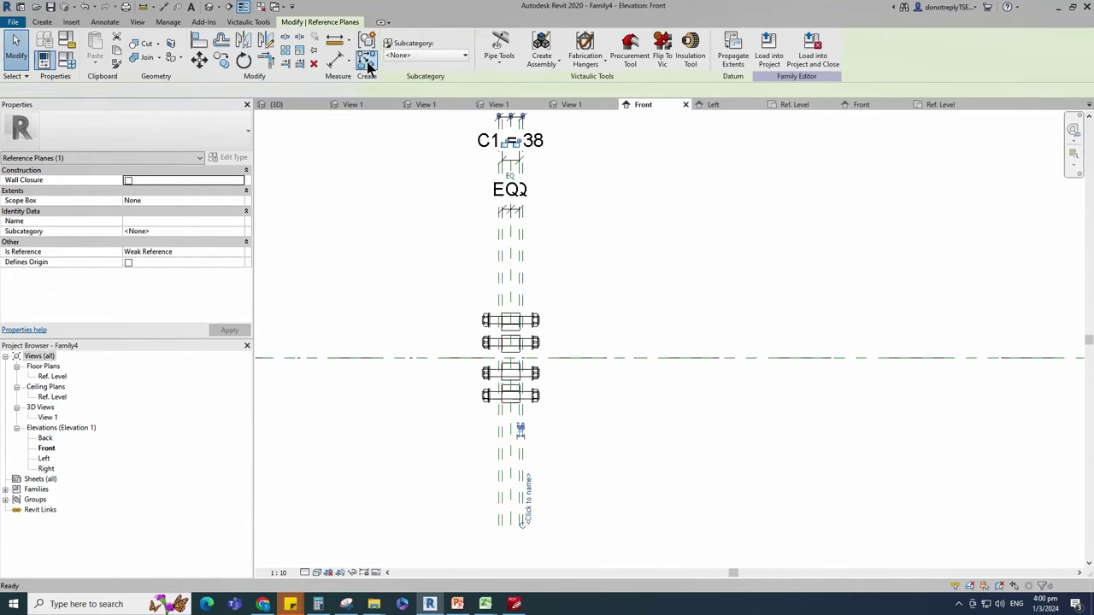
pyautogui.write('74')
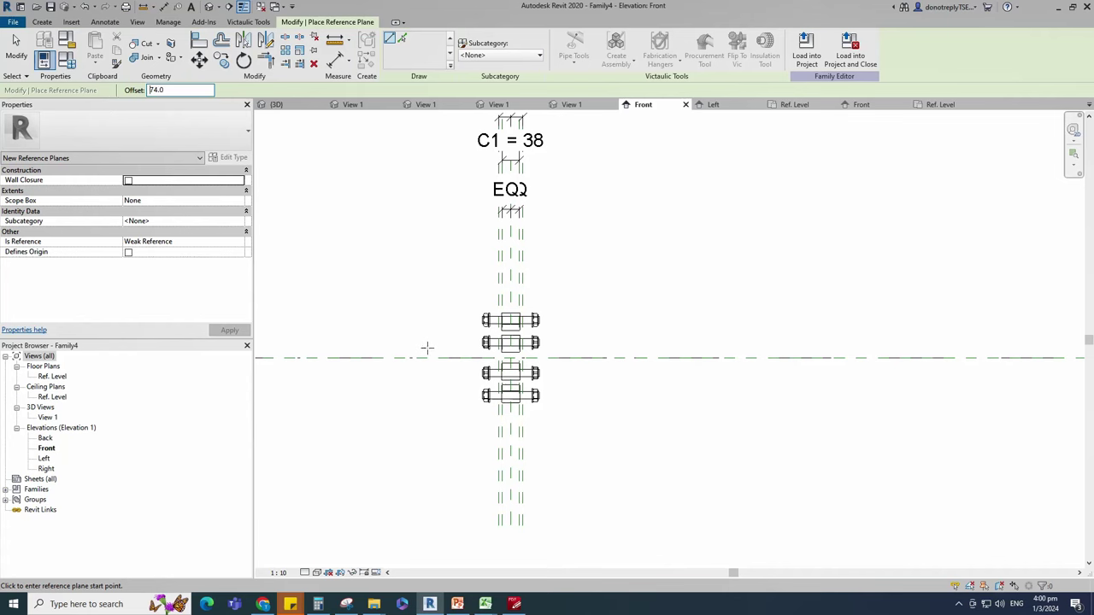
pyautogui.click(407, 358)
pyautogui.click(652, 357)
pyautogui.click(652, 358)
pyautogui.click(407, 357)
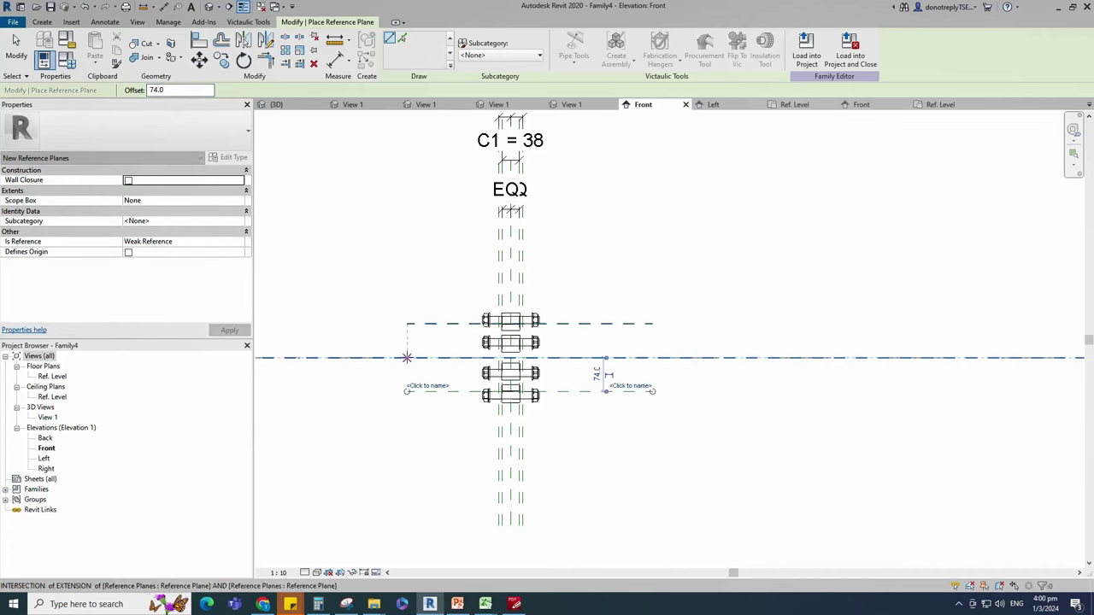
# Step: Dimension the two new horizontal reference planes from the centre plane in one aligned dimension string
pyautogui.press('d')
pyautogui.press('i')
pyautogui.click(657, 358)
pyautogui.click(648, 325)
pyautogui.click(648, 392)
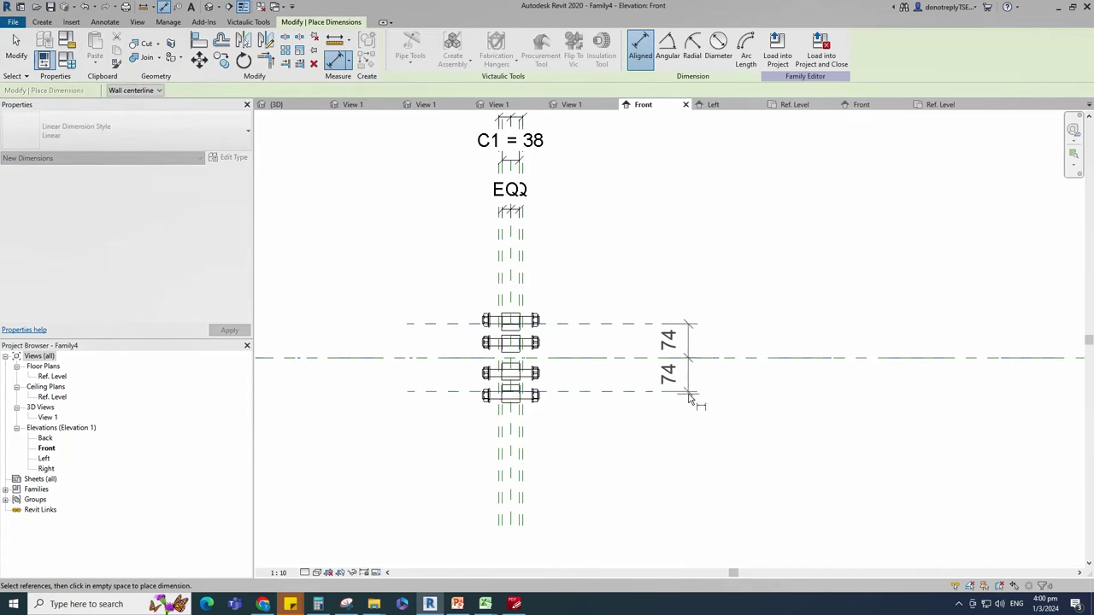
pyautogui.click(689, 398)
pyautogui.press('Escape')
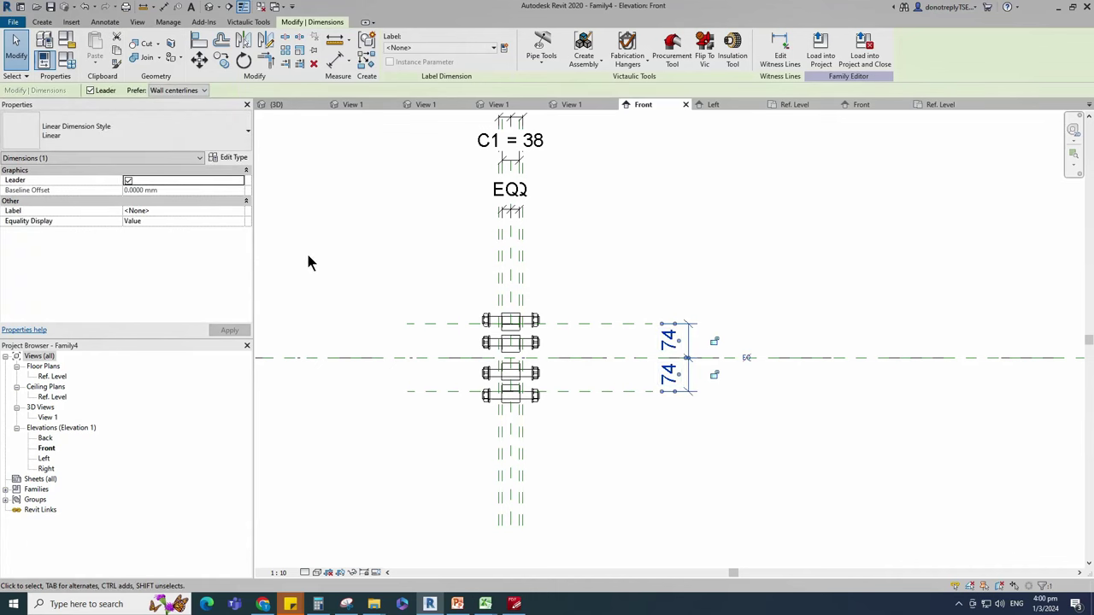
# Step: Label the new dimension string with a new instance parameter named R
pyautogui.click(505, 49)
pyautogui.write('R')
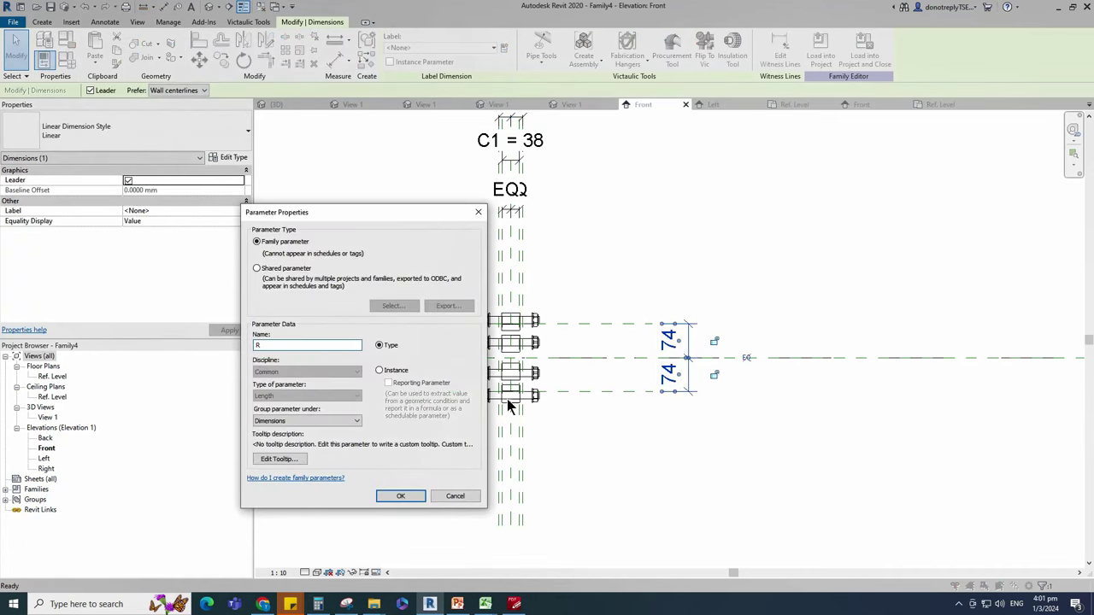
pyautogui.click(401, 496)
pyautogui.click(664, 475)
# Step: Drive the R parameter with the formula (D1 / 2) - M in the family types
pyautogui.scroll(-1, 671, 466)
pyautogui.moveTo(673, 463); pyautogui.dragTo(706, 431, button='middle')
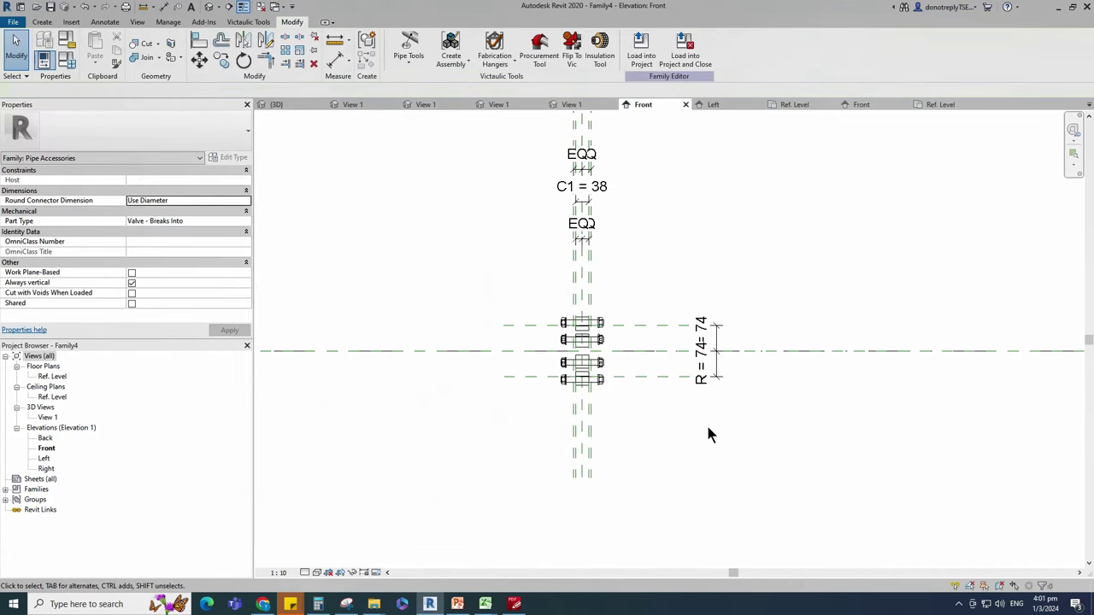
pyautogui.click(67, 60)
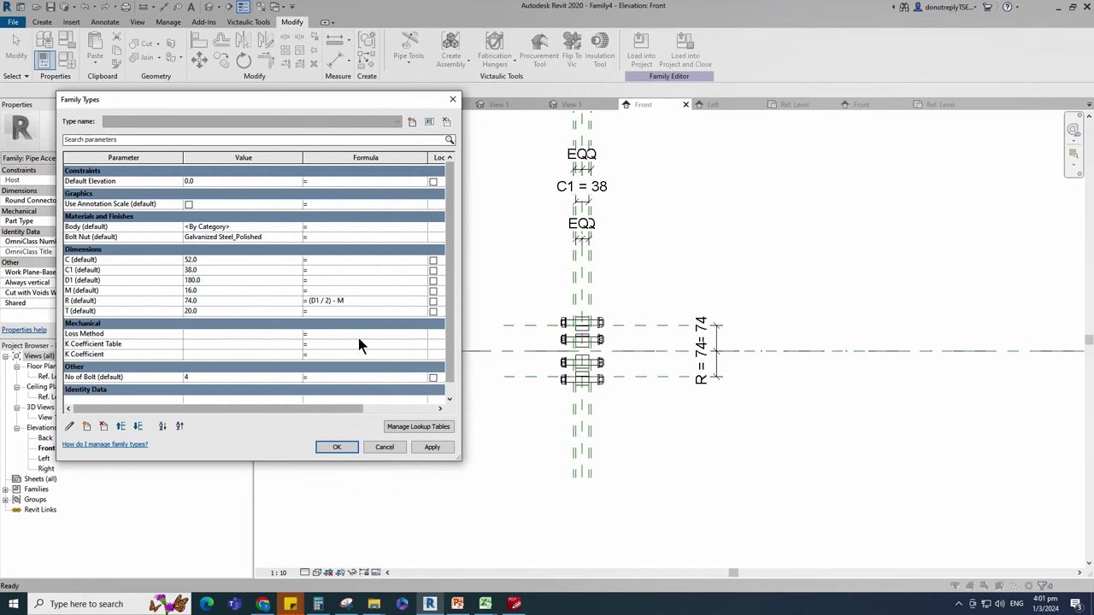
pyautogui.click(433, 446)
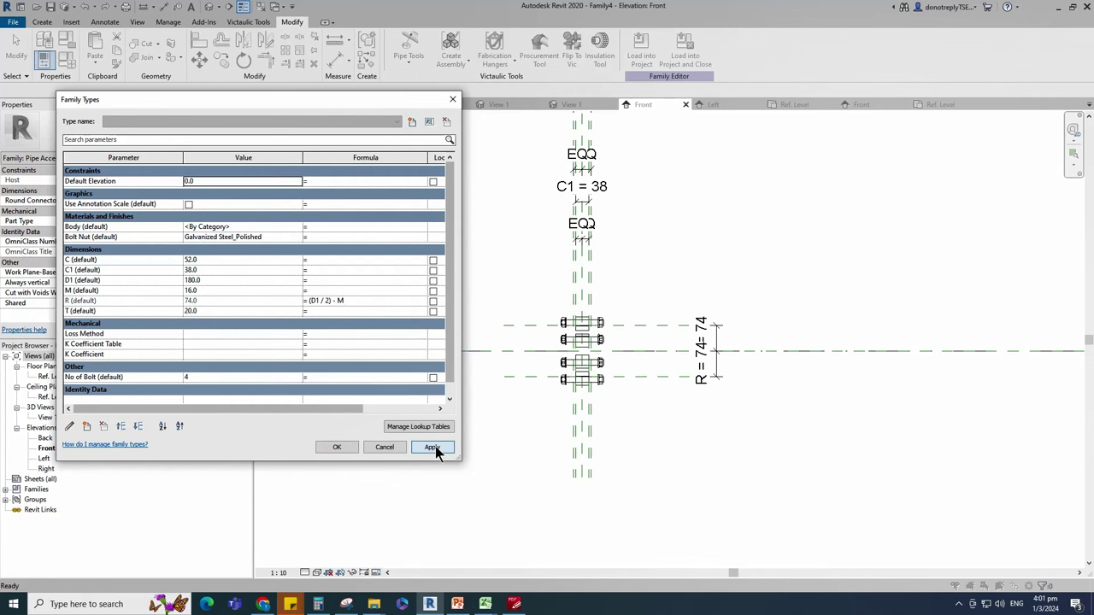
pyautogui.click(337, 447)
# Step: Draw two more reference planes offset 53 mm above and below the horizontal centre plane
pyautogui.scroll(1, 586, 402)
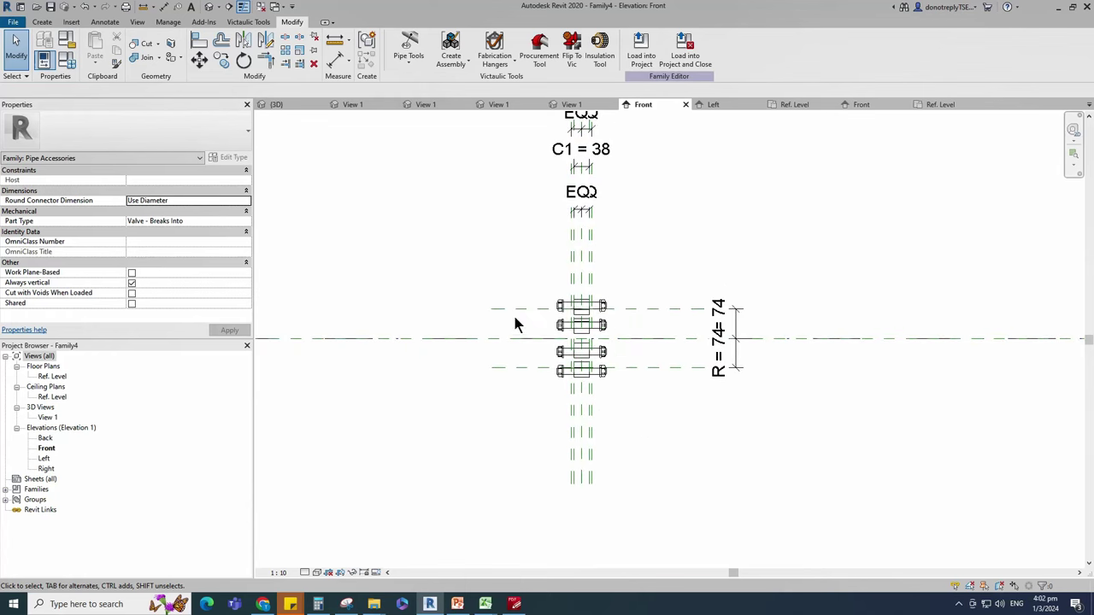
pyautogui.press('r')
pyautogui.press('p')
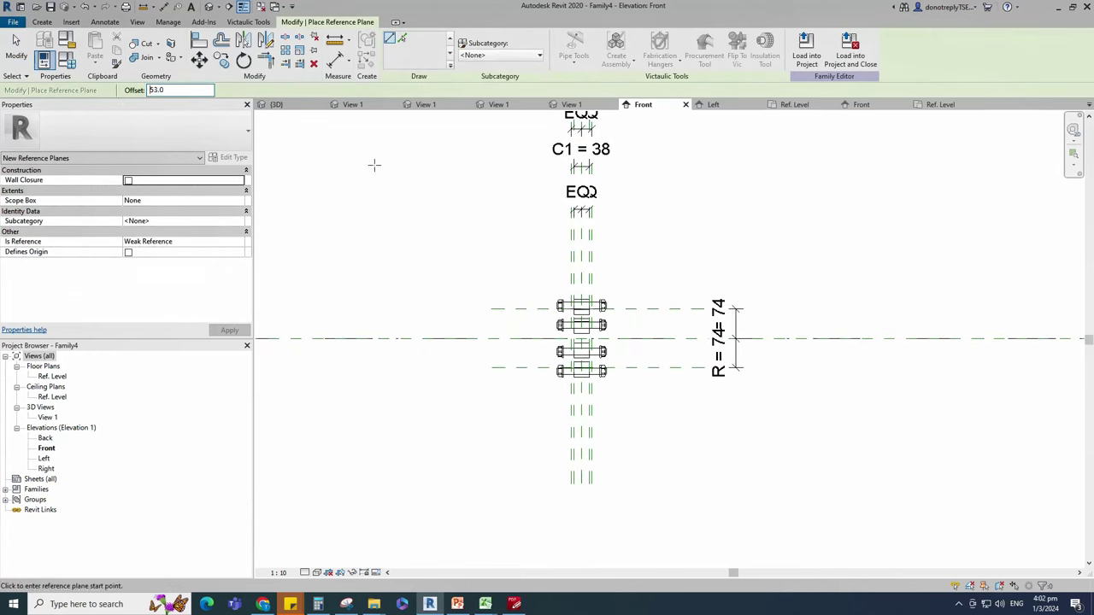
pyautogui.click(702, 339)
pyautogui.click(493, 338)
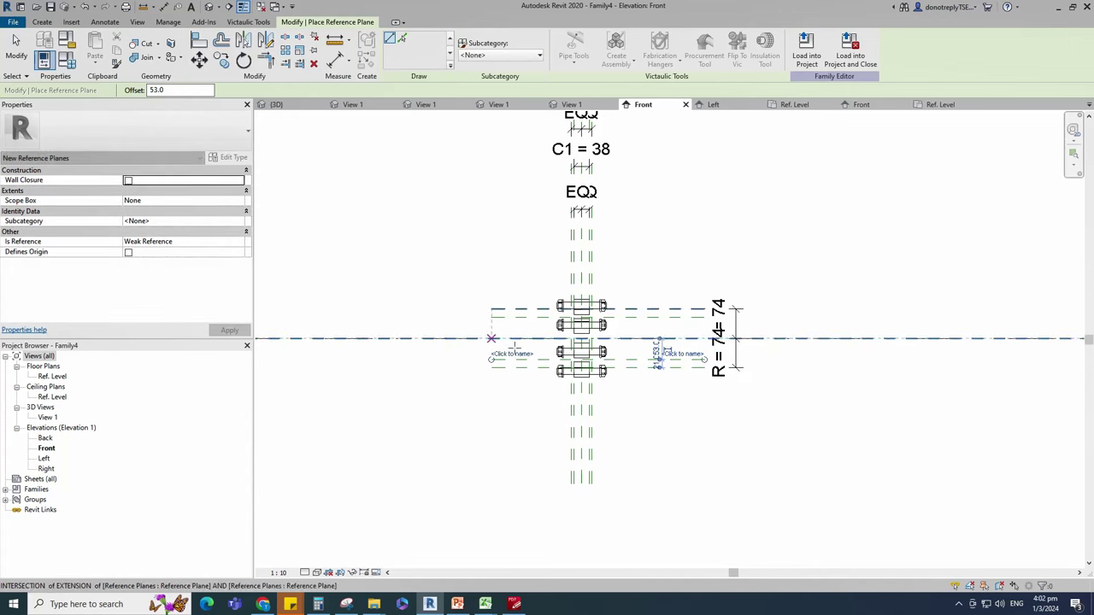
# Step: Dimension the inner pair of horizontal planes from the centre and label the string with a new instance parameter named R1
pyautogui.click(336, 64)
pyautogui.scroll(1, 684, 343)
pyautogui.click(647, 340)
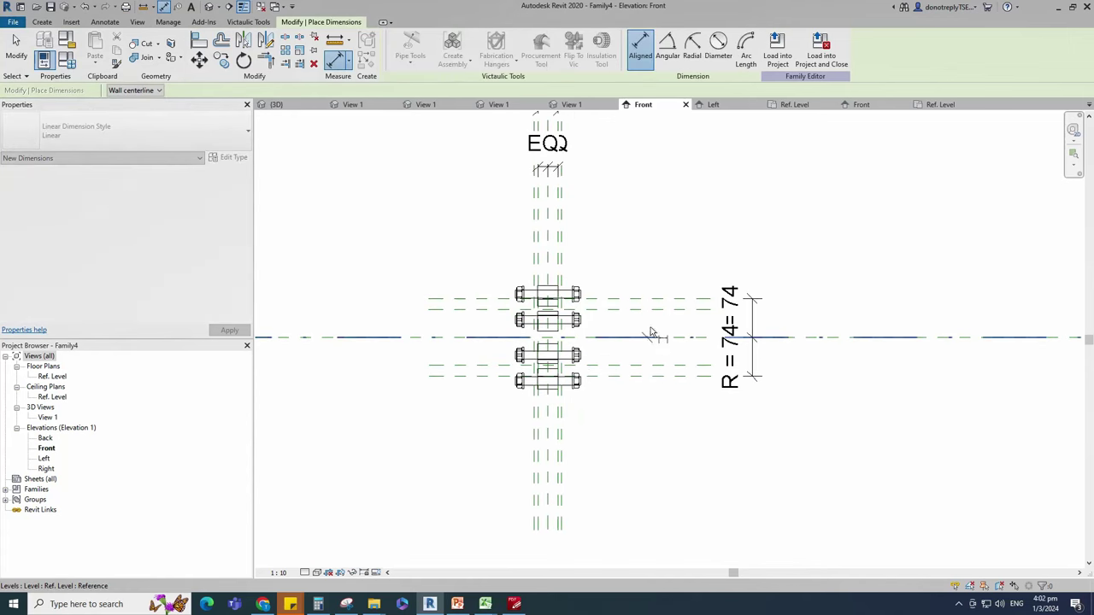
pyautogui.click(657, 309)
pyautogui.click(680, 365)
pyautogui.click(695, 352)
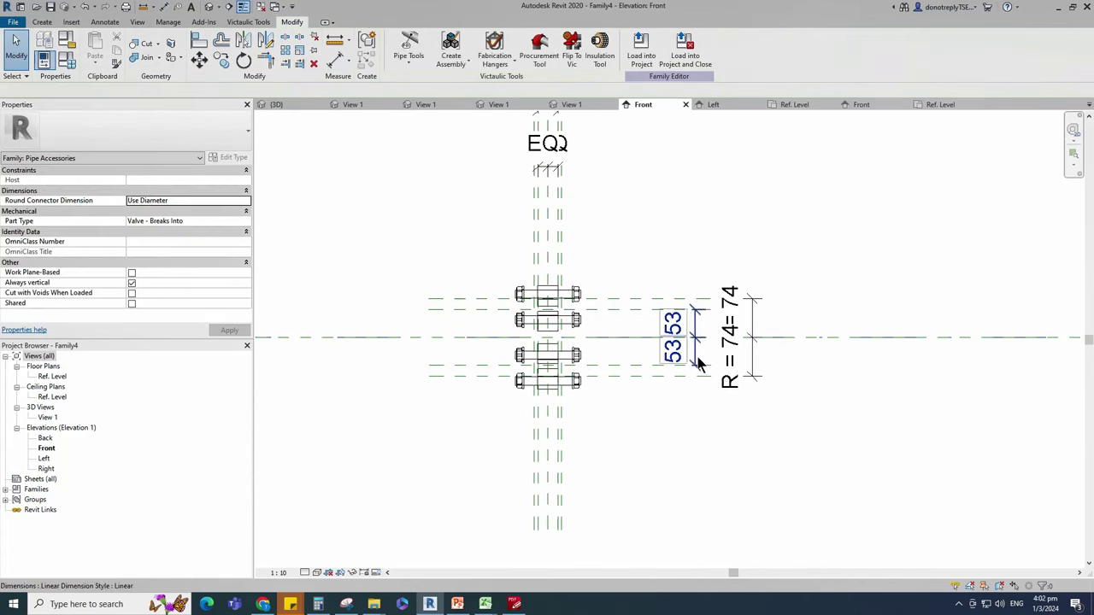
pyautogui.press('Escape')
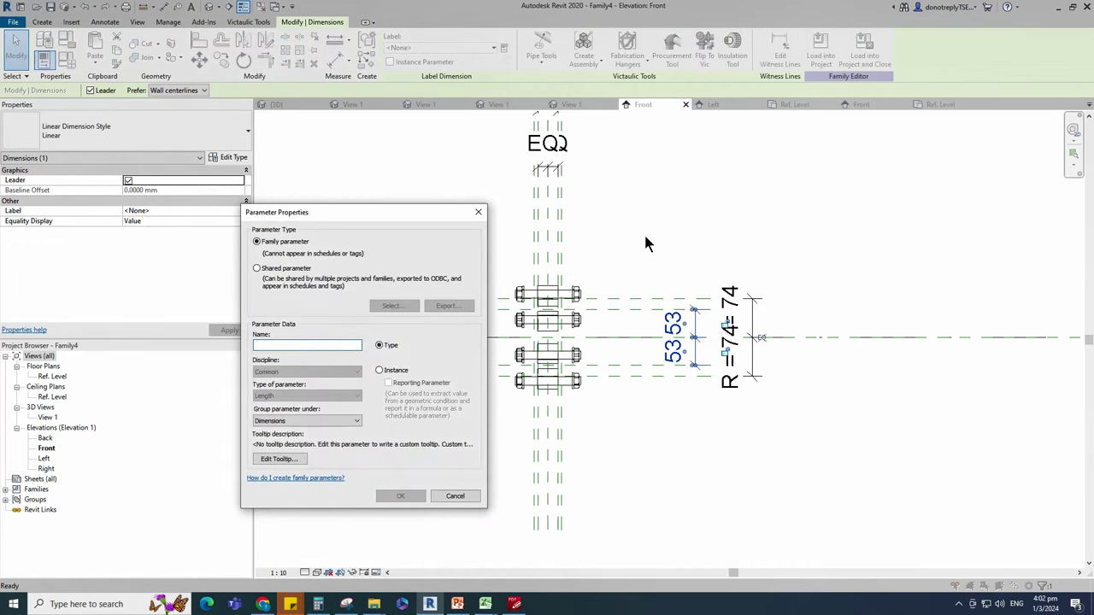
pyautogui.write('R1')
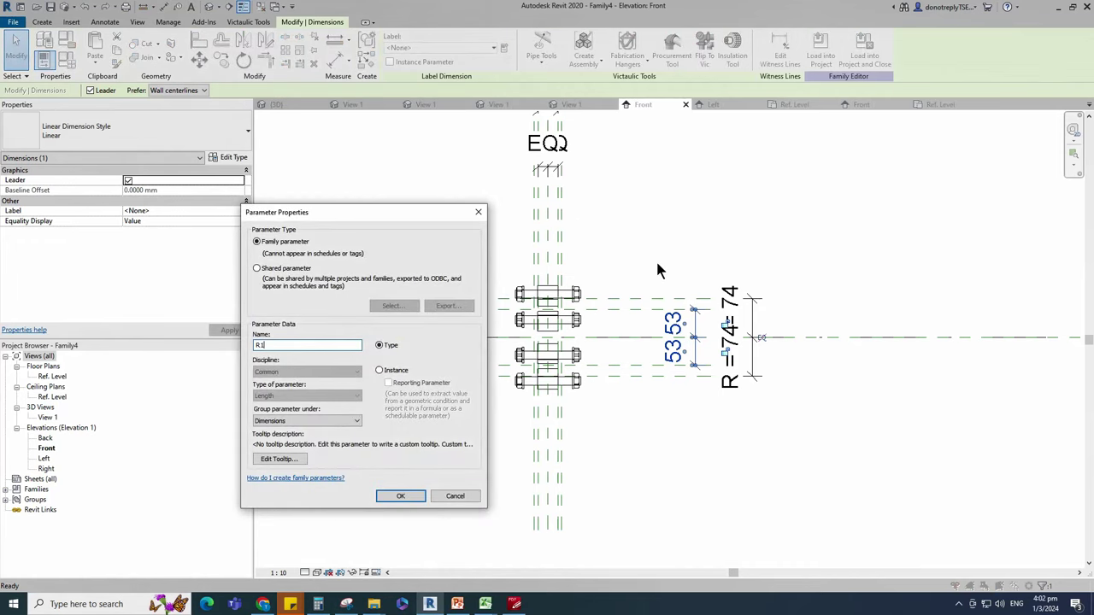
pyautogui.click(400, 497)
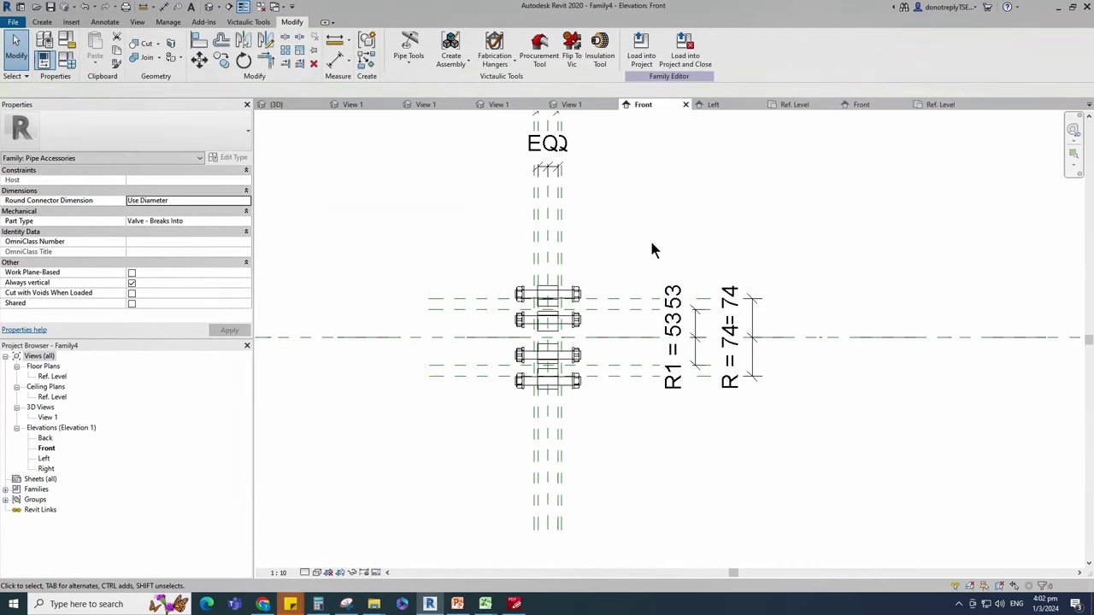
# Step: Add an instance length parameter D with value 105 and set the formula of R1 to D / 2
pyautogui.click(67, 59)
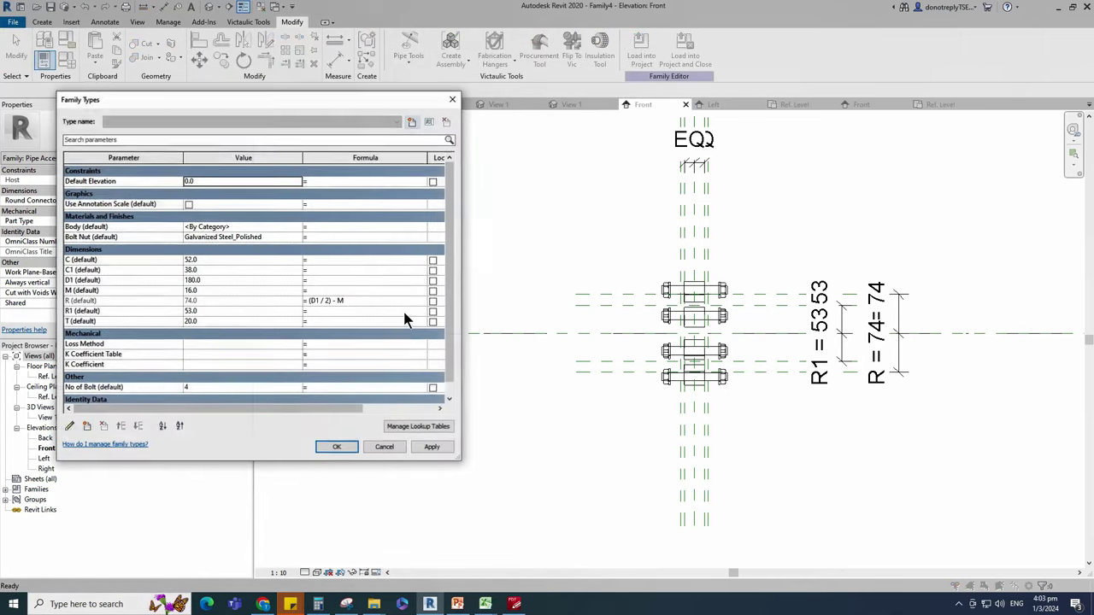
pyautogui.click(86, 426)
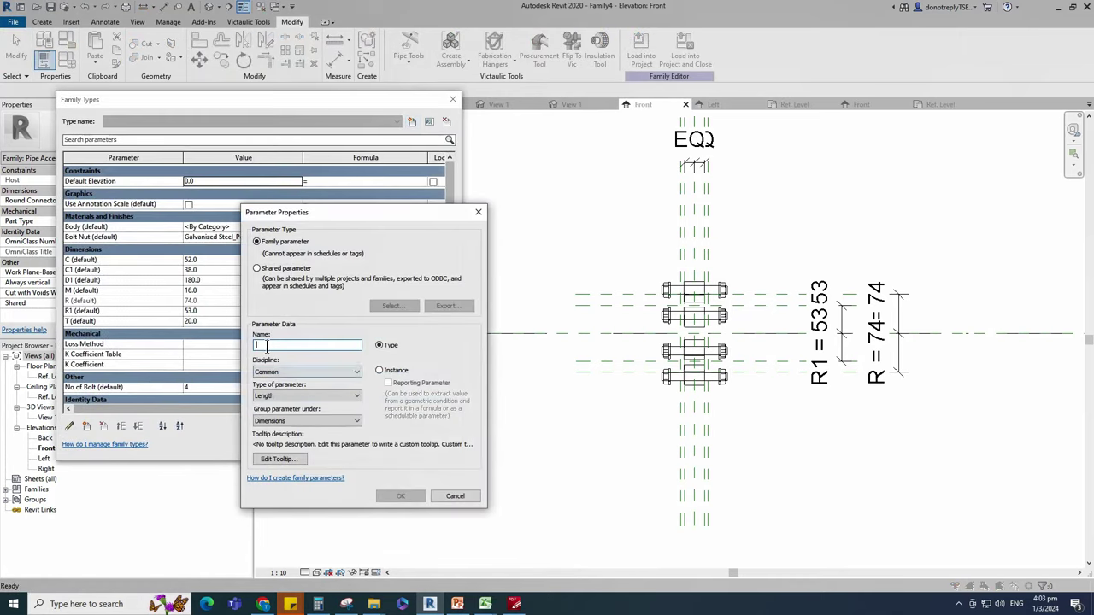
pyautogui.click(380, 371)
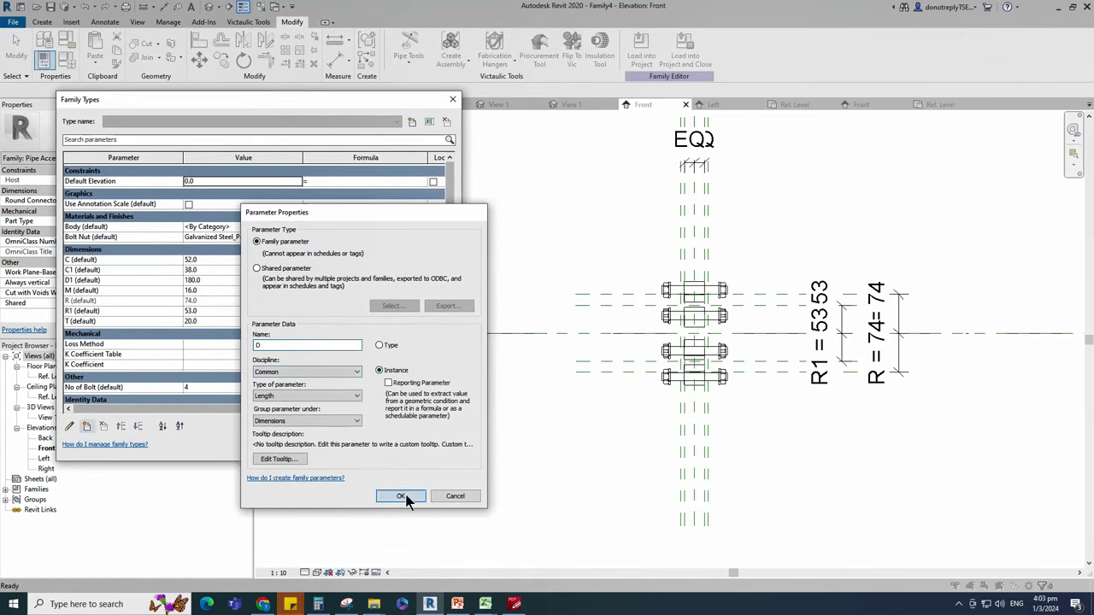
pyautogui.click(400, 496)
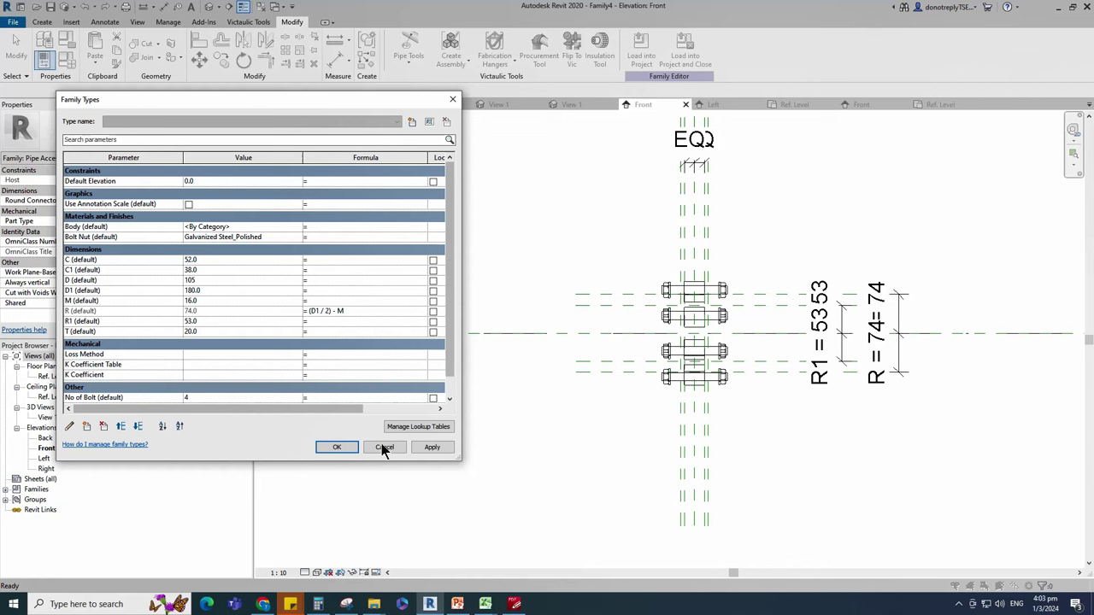
pyautogui.click(432, 447)
pyautogui.click(325, 322)
pyautogui.click(432, 448)
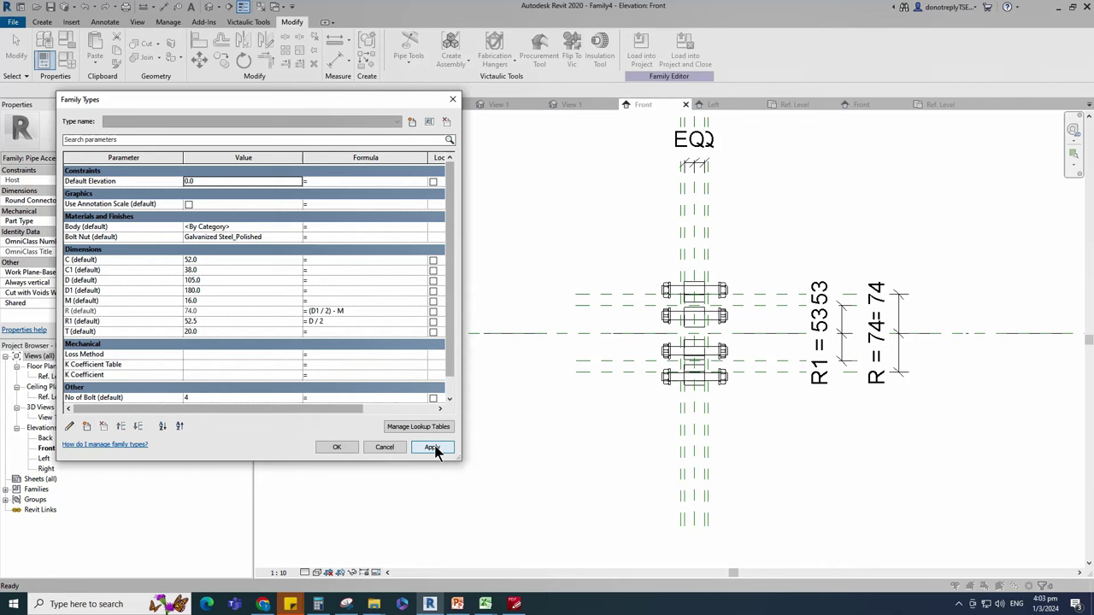
# Step: Accept the family types and start a Revolve with a 52 mm wide rectangular boundary spanning the outer vertical planes and the upper R and R1 planes
pyautogui.click(339, 448)
pyautogui.scroll(-1, 812, 438)
pyautogui.moveTo(773, 433); pyautogui.dragTo(717, 438, button='middle')
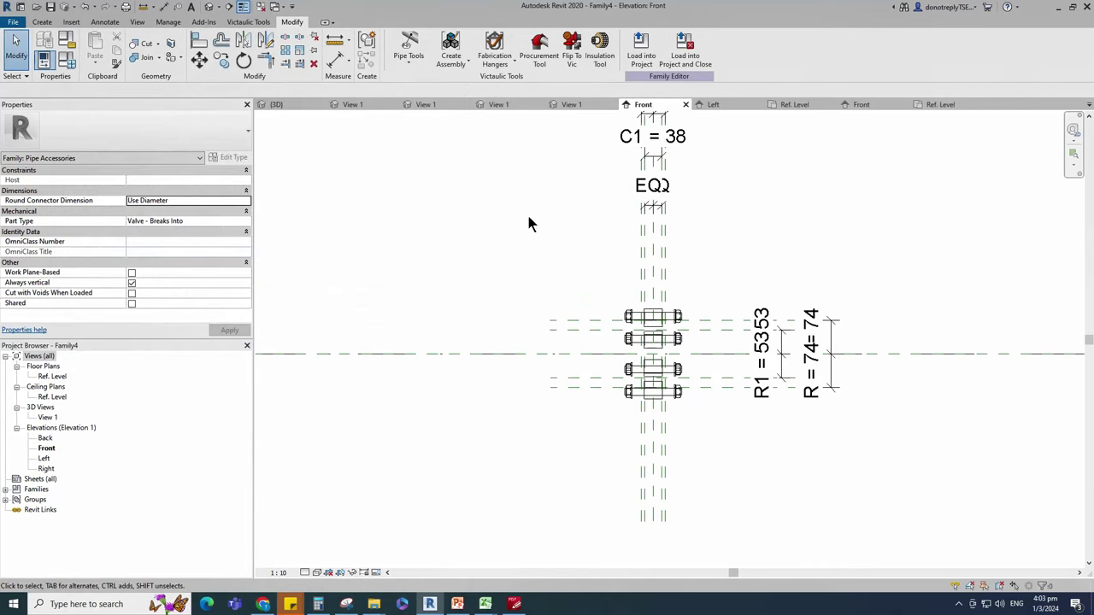
pyautogui.scroll(1, 740, 451)
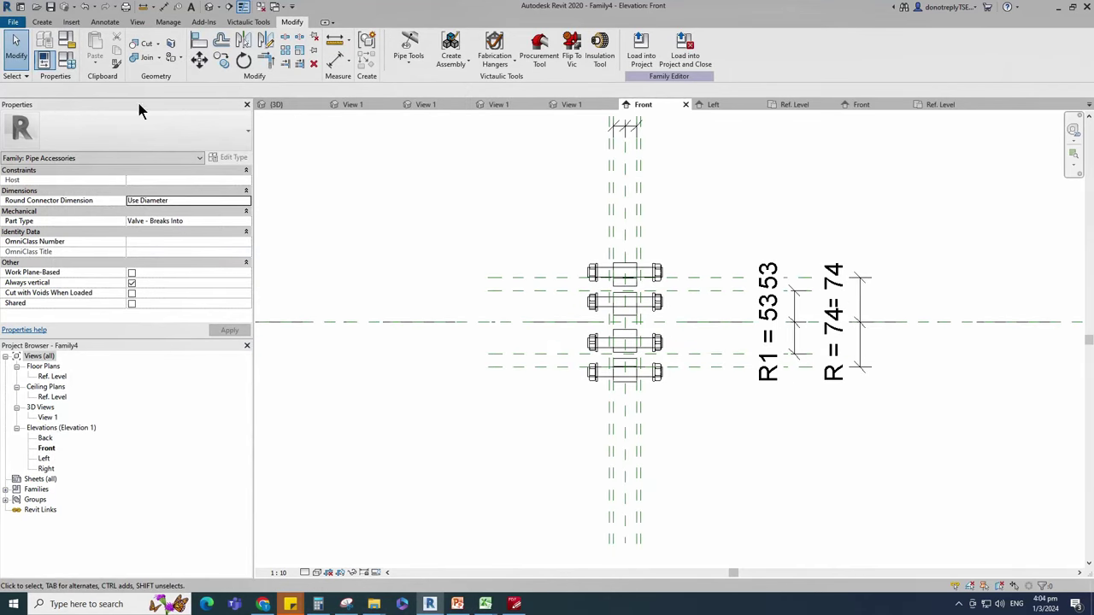
pyautogui.click(42, 21)
pyautogui.click(146, 51)
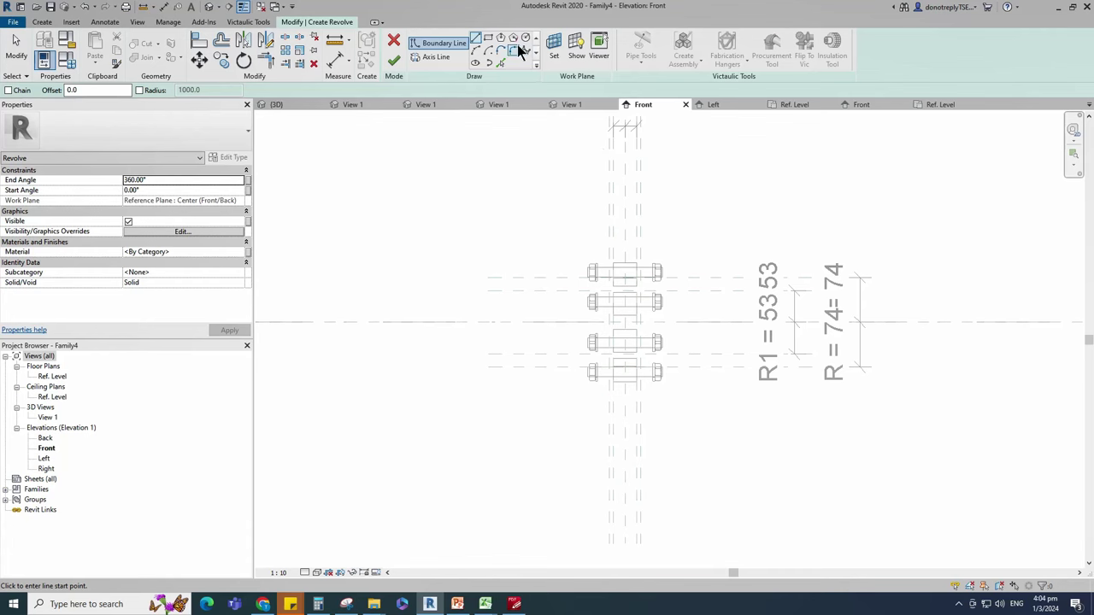
pyautogui.click(489, 40)
pyautogui.scroll(5, 635, 293)
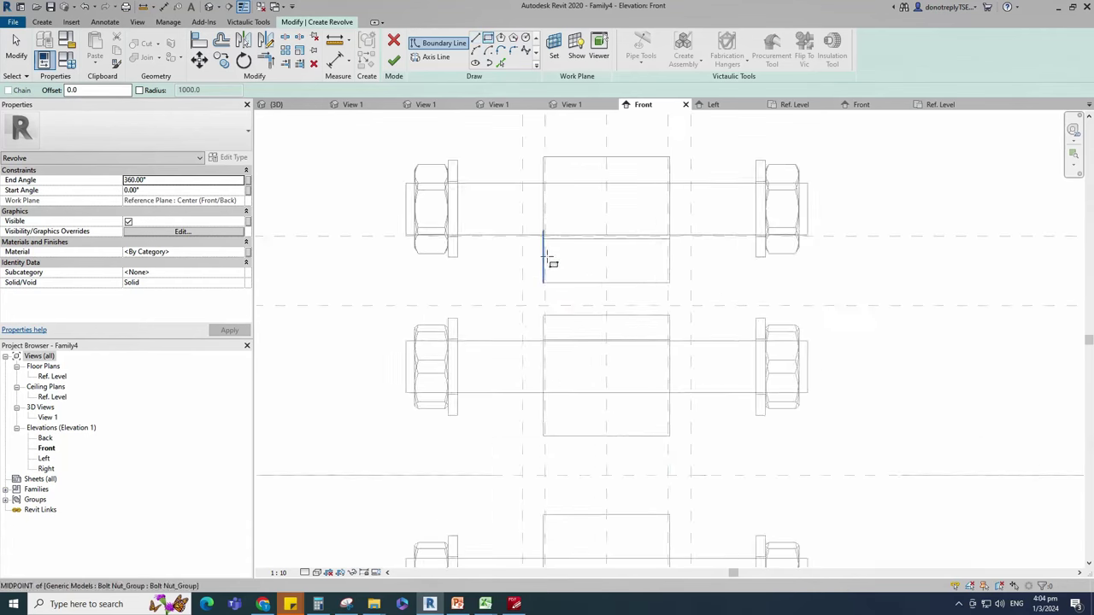
pyautogui.scroll(-3, 507, 218)
pyautogui.click(513, 227)
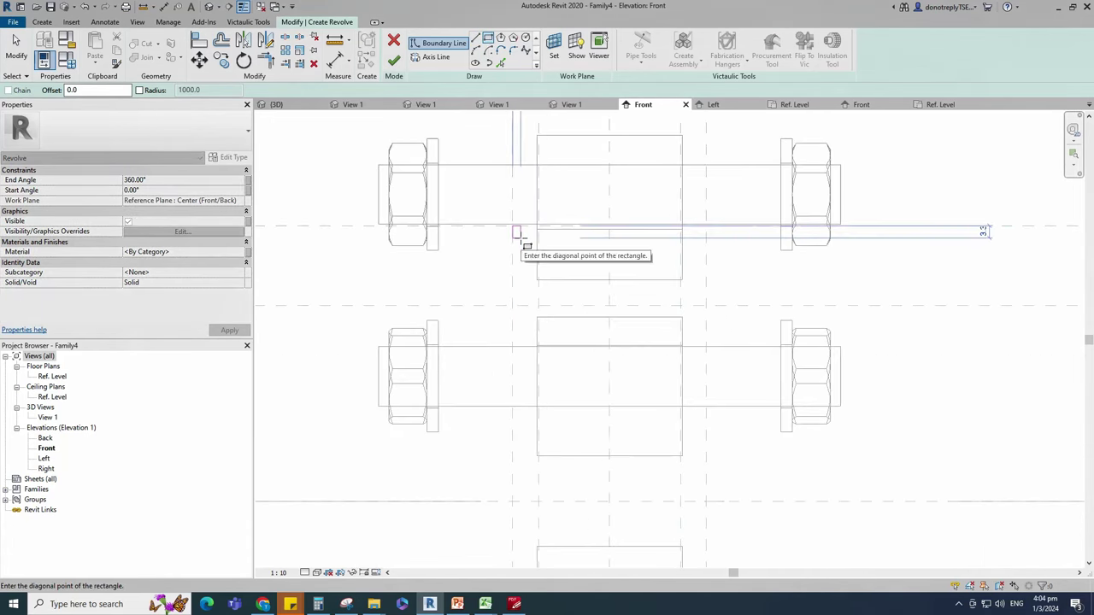
pyautogui.click(706, 305)
pyautogui.scroll(-4, 495, 273)
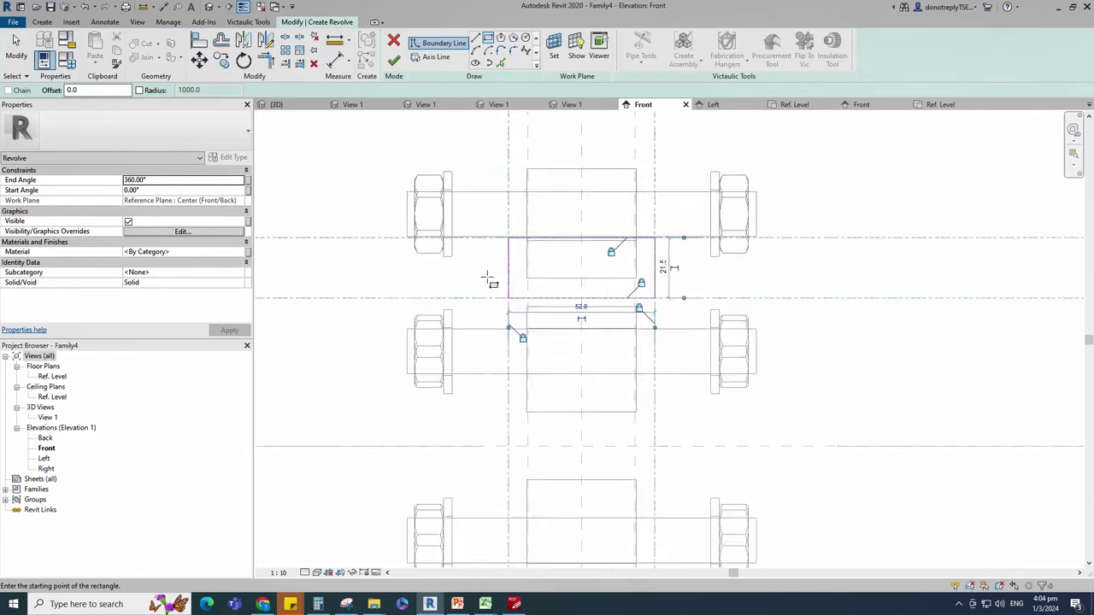
pyautogui.press('Escape')
pyautogui.press('Escape')
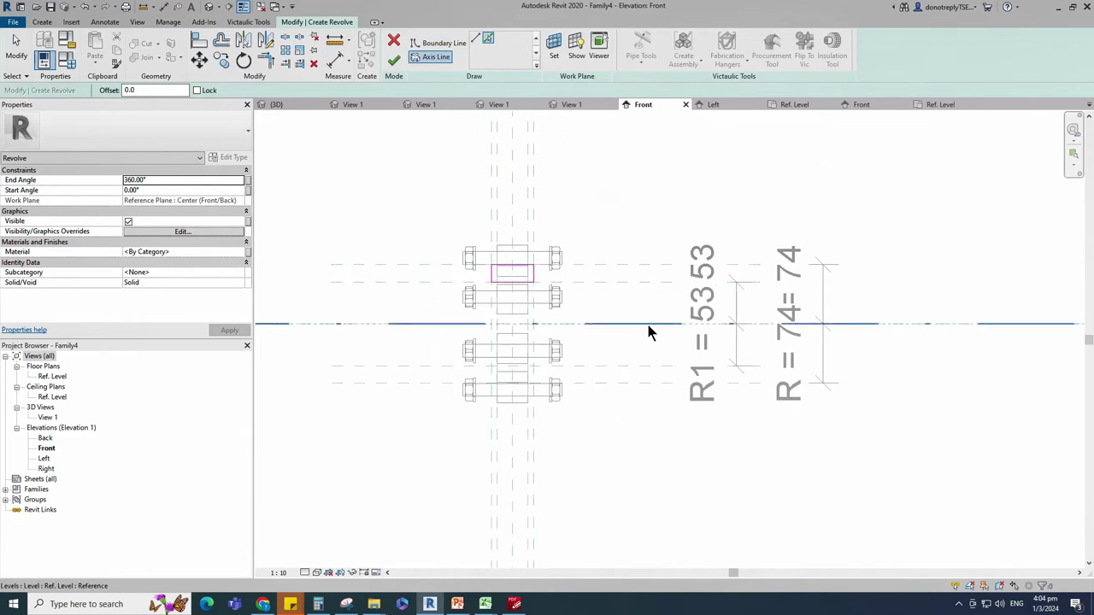
# Step: Pick the horizontal Ref. Level line as the revolve axis and finish the 360° revolve
pyautogui.click(648, 325)
pyautogui.click(393, 63)
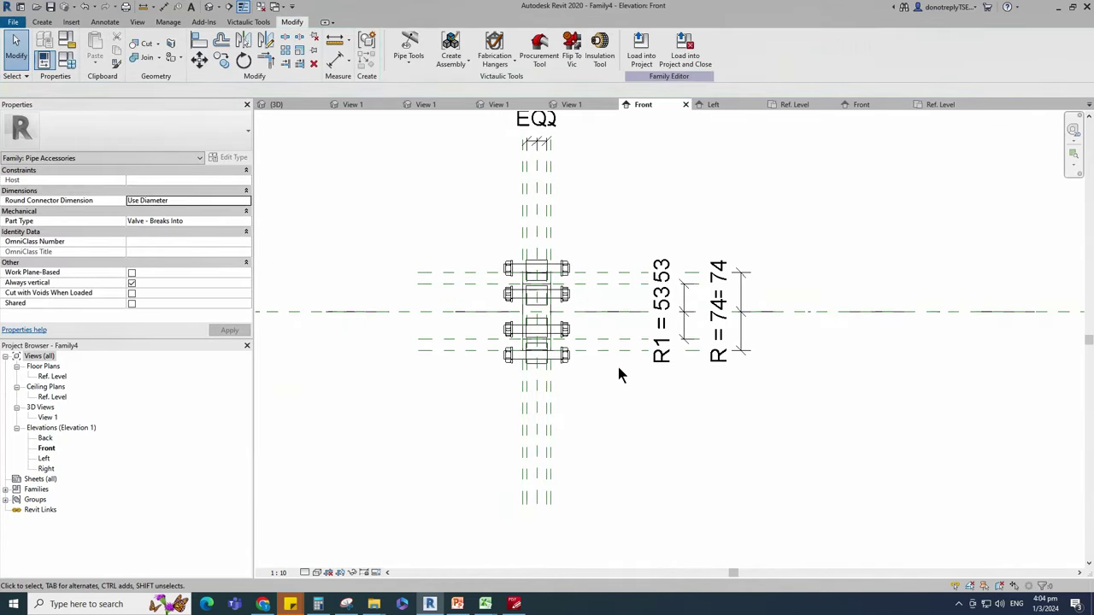
pyautogui.scroll(-1, 316, 432)
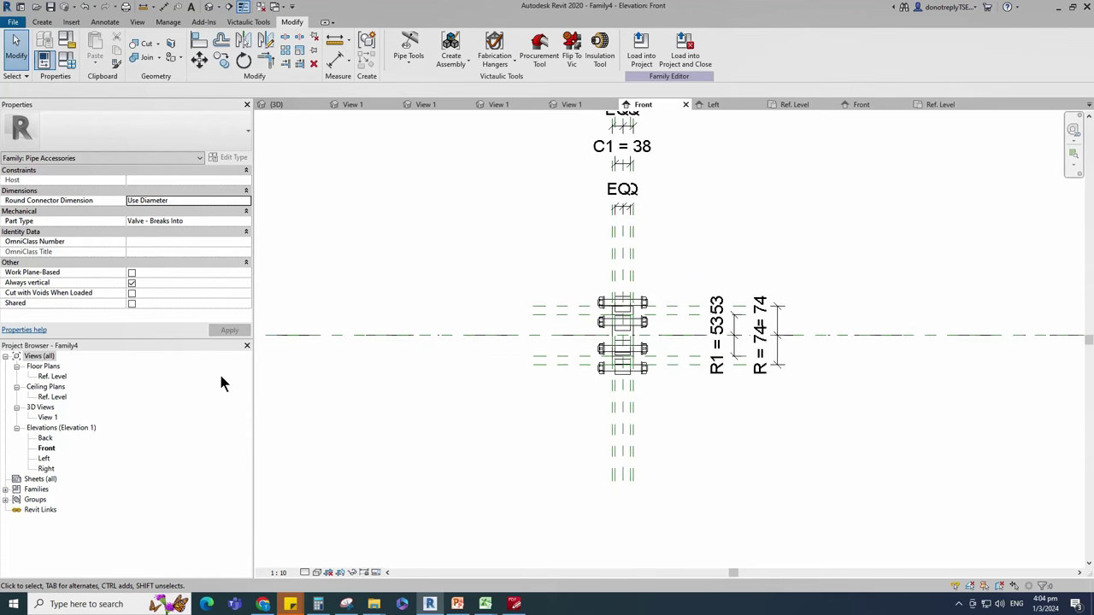
# Step: In the 3D view, associate the revolved ring's material with the Body family parameter
pyautogui.doubleClick(50, 418)
pyautogui.keyDown('shift'); pyautogui.moveTo(616, 459); pyautogui.dragTo(625, 403, button='middle'); pyautogui.keyUp('shift')
pyautogui.click(626, 398)
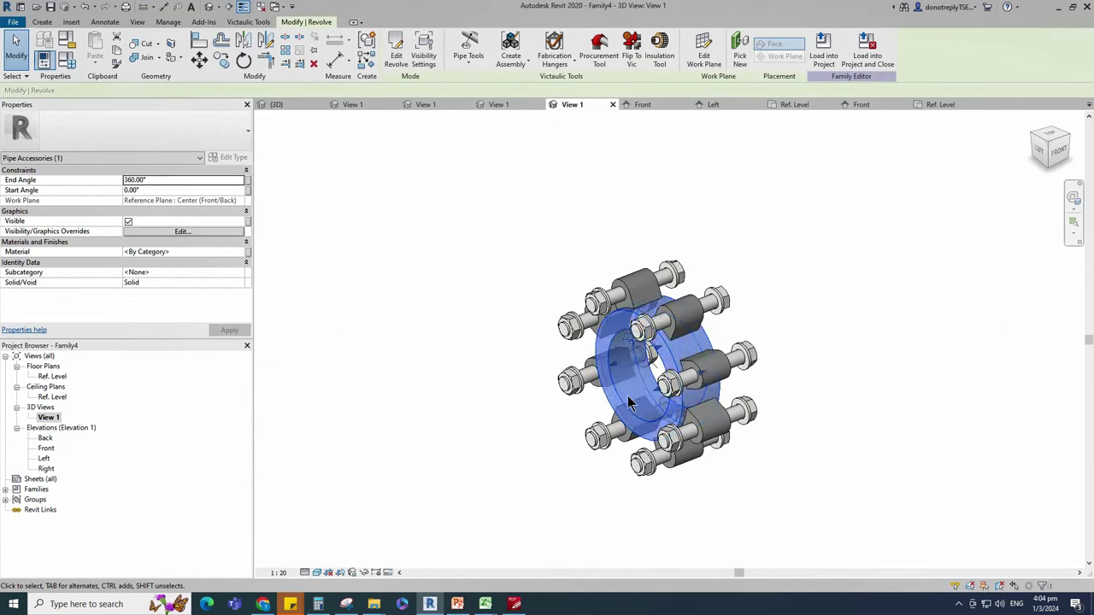
pyautogui.click(247, 251)
pyautogui.click(343, 281)
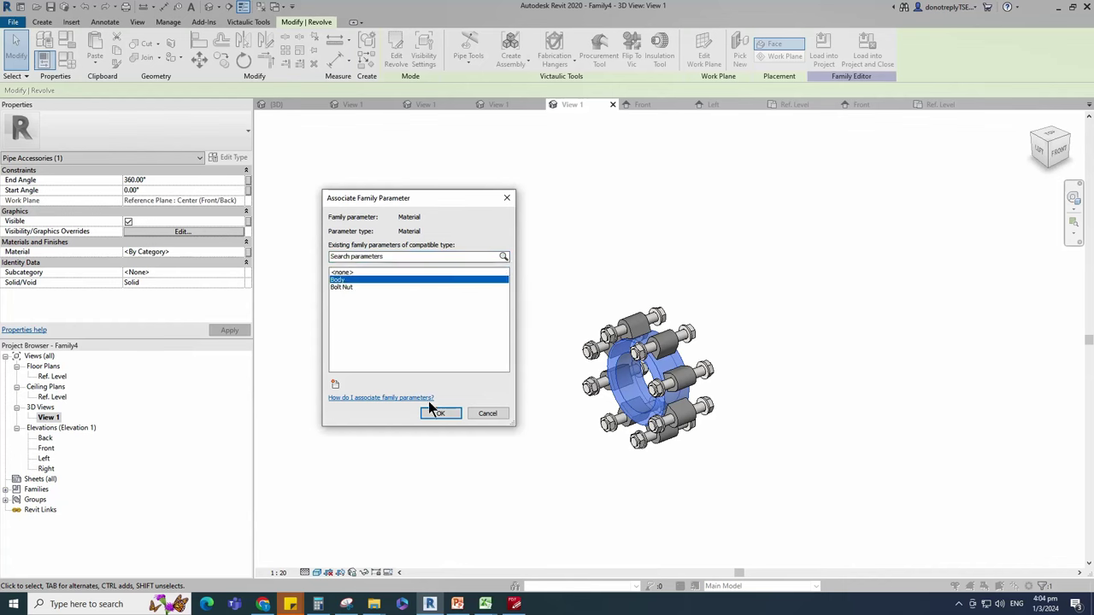
pyautogui.click(441, 414)
pyautogui.press('Escape')
pyautogui.keyDown('shift'); pyautogui.moveTo(935, 410); pyautogui.dragTo(432, 391, button='middle'); pyautogui.keyUp('shift')
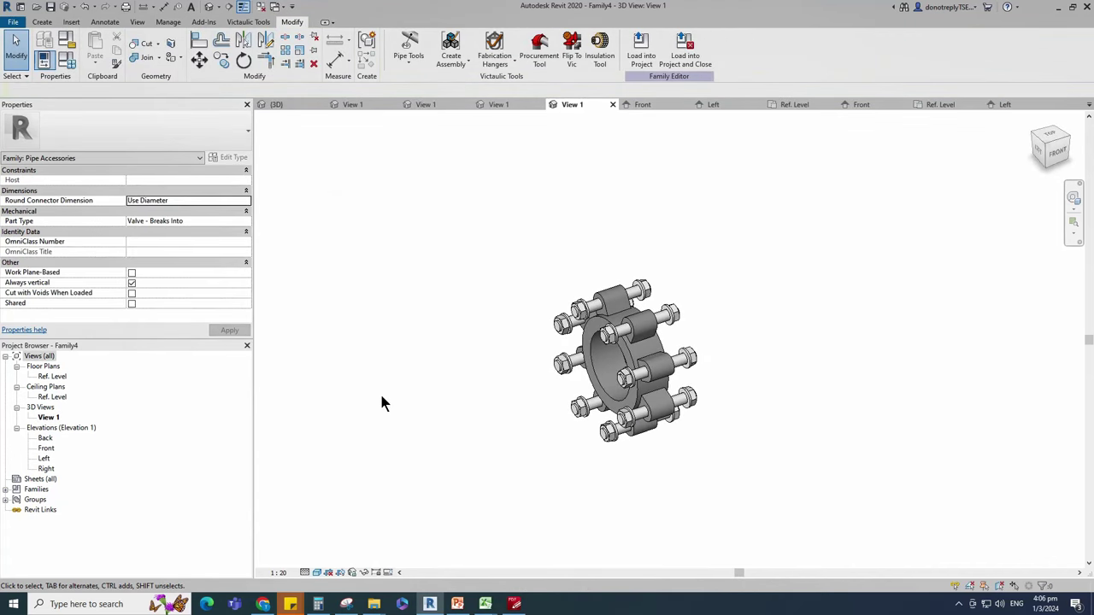
# Step: In the Front elevation, add reference planes offset 11 mm, midway between the R and R1 planes above and below the centreline
pyautogui.doubleClick(44, 449)
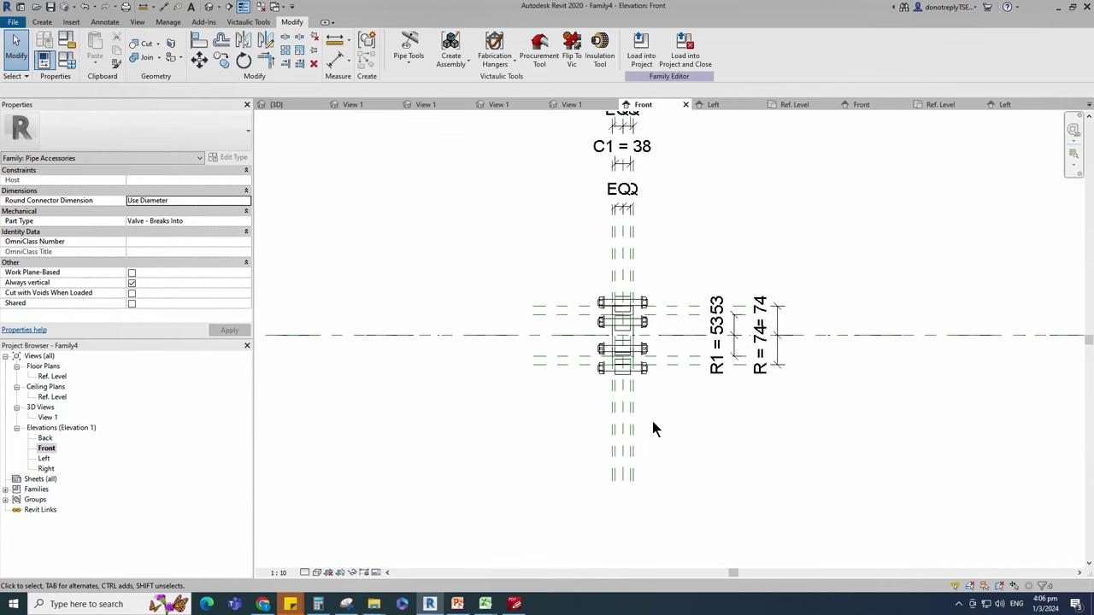
pyautogui.scroll(2, 557, 309)
pyautogui.click(557, 309)
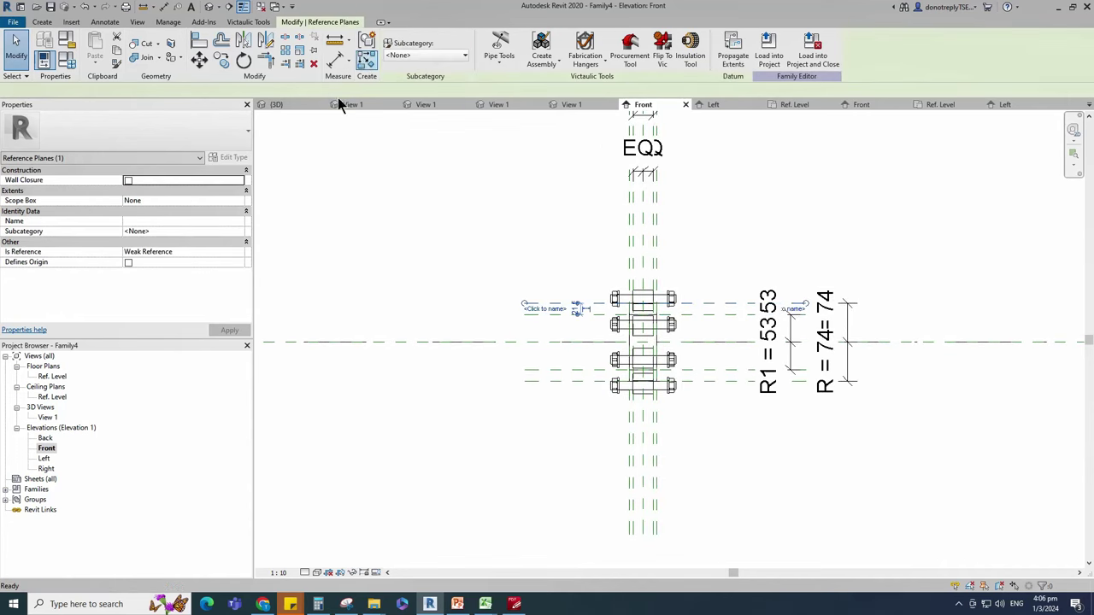
pyautogui.press('r')
pyautogui.press('p')
pyautogui.scroll(3, 541, 287)
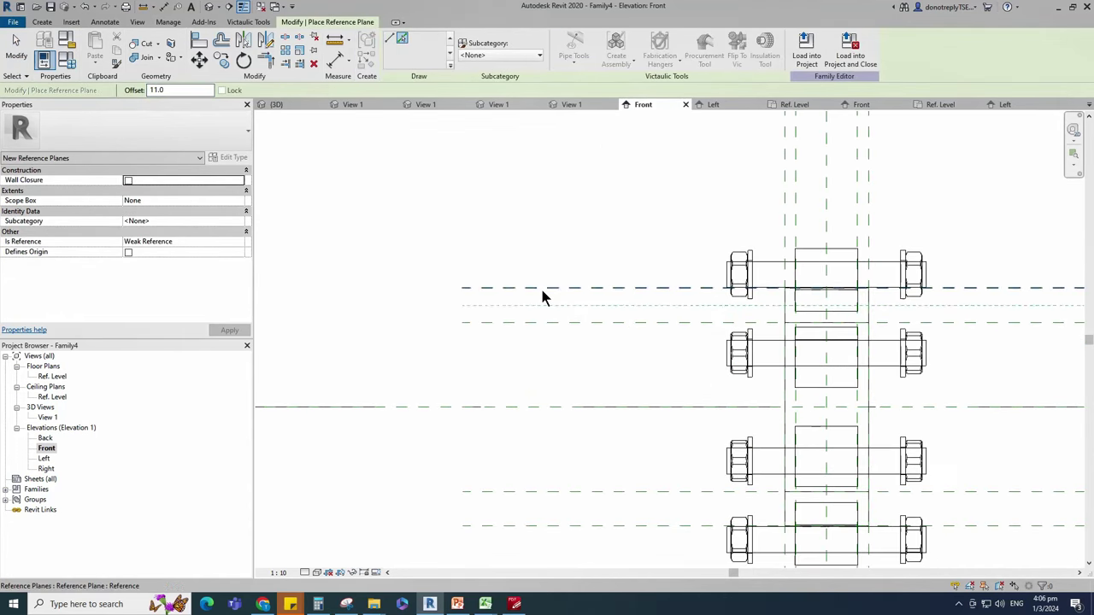
pyautogui.scroll(-2, 541, 289)
# Step: Dimension the three upper reference planes around the R and R1 planes and constrain them to equal spacing
pyautogui.press('d')
pyautogui.press('i')
pyautogui.click(538, 310)
pyautogui.click(536, 299)
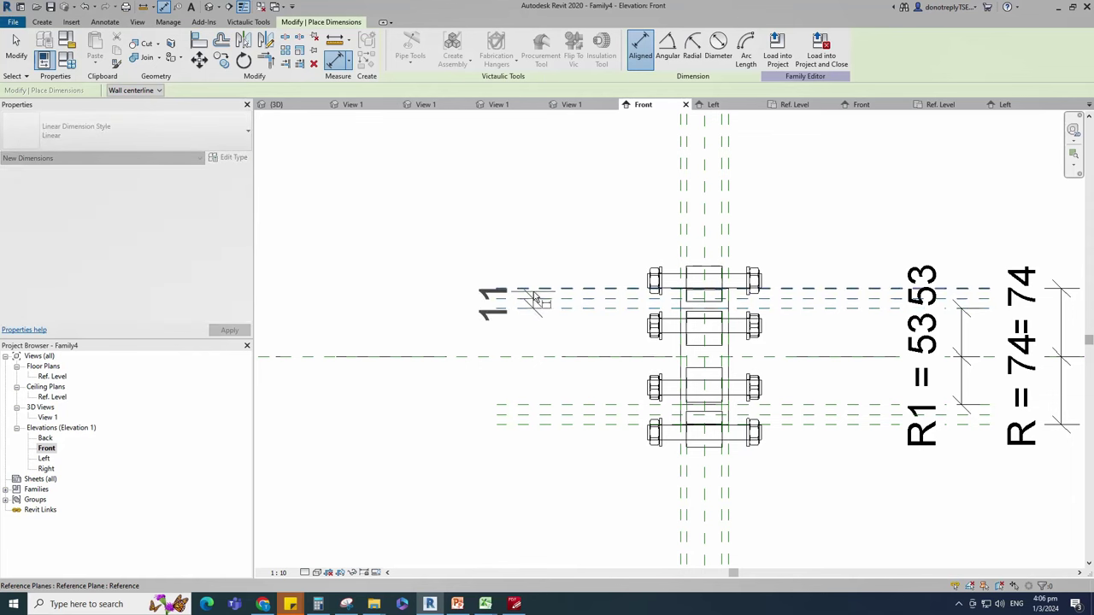
pyautogui.click(531, 290)
pyautogui.click(457, 271)
pyautogui.click(510, 298)
# Step: Dimension the three lower reference planes around the R1 and R planes and constrain them to equal spacing
pyautogui.click(516, 406)
pyautogui.click(515, 416)
pyautogui.click(515, 427)
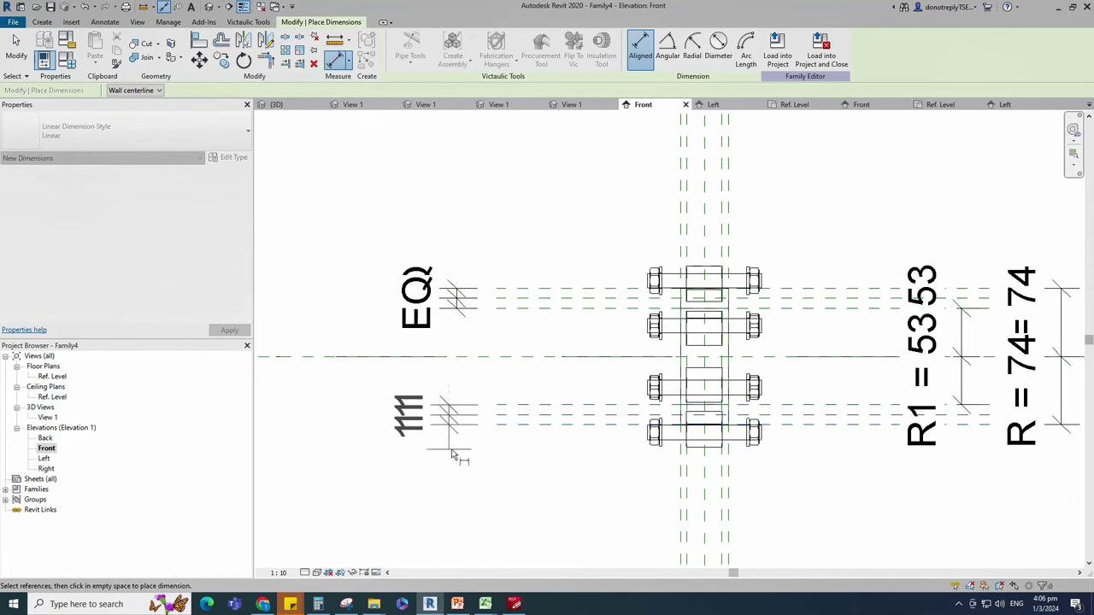
pyautogui.click(455, 450)
pyautogui.click(573, 415)
pyautogui.scroll(-3, 415, 410)
pyautogui.press('Escape')
pyautogui.press('Escape')
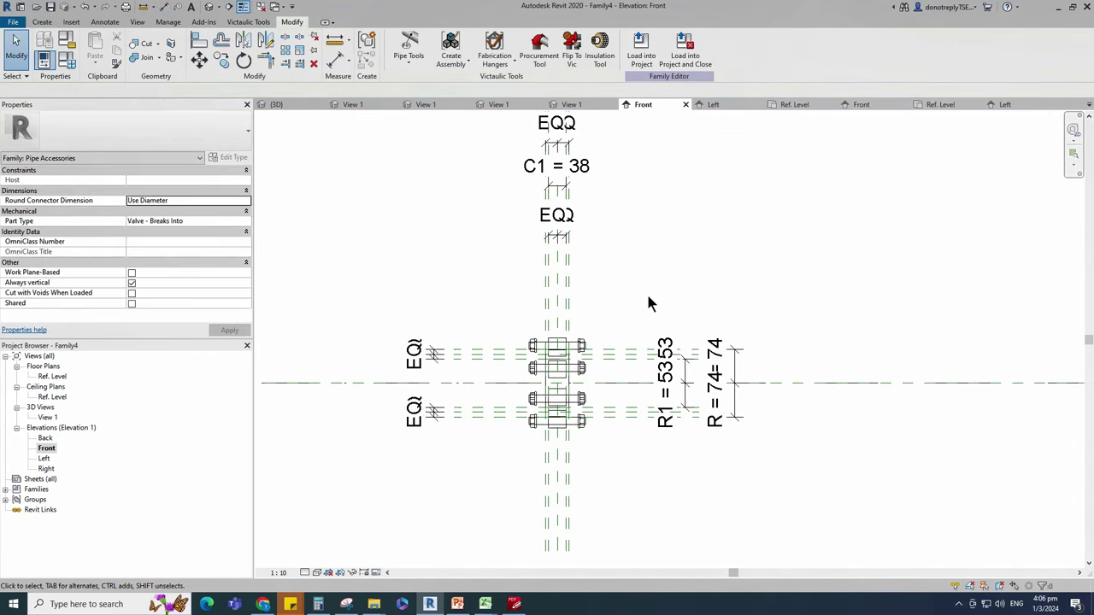
# Step: Draw a horizontal reference plane offset 176 mm above the horizontal centreline
pyautogui.press('r')
pyautogui.press('p')
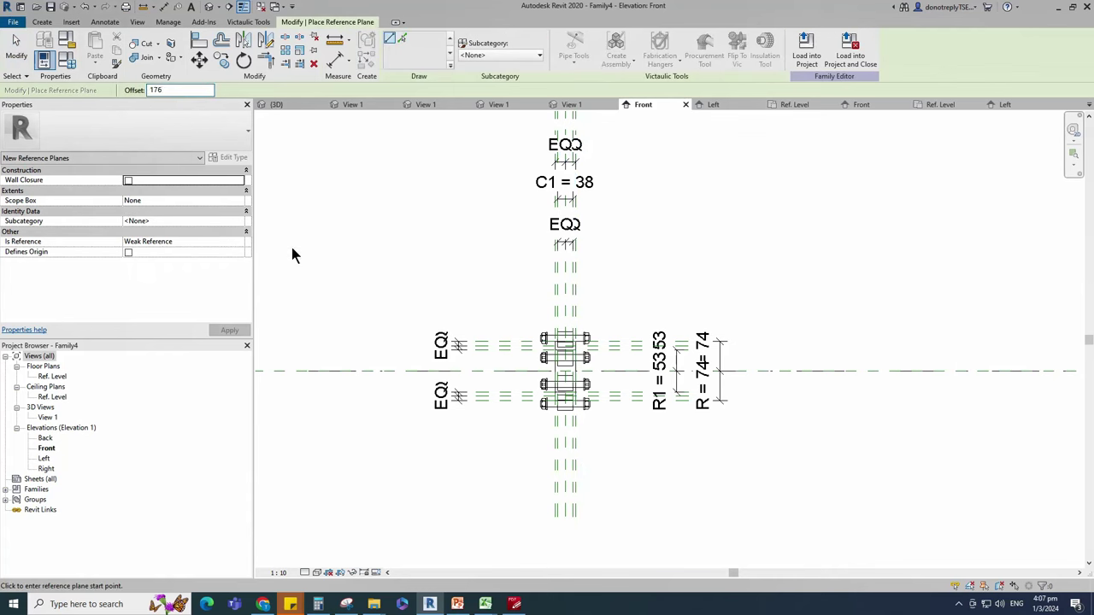
pyautogui.click(342, 371)
pyautogui.click(791, 371)
pyautogui.scroll(-2, 807, 365)
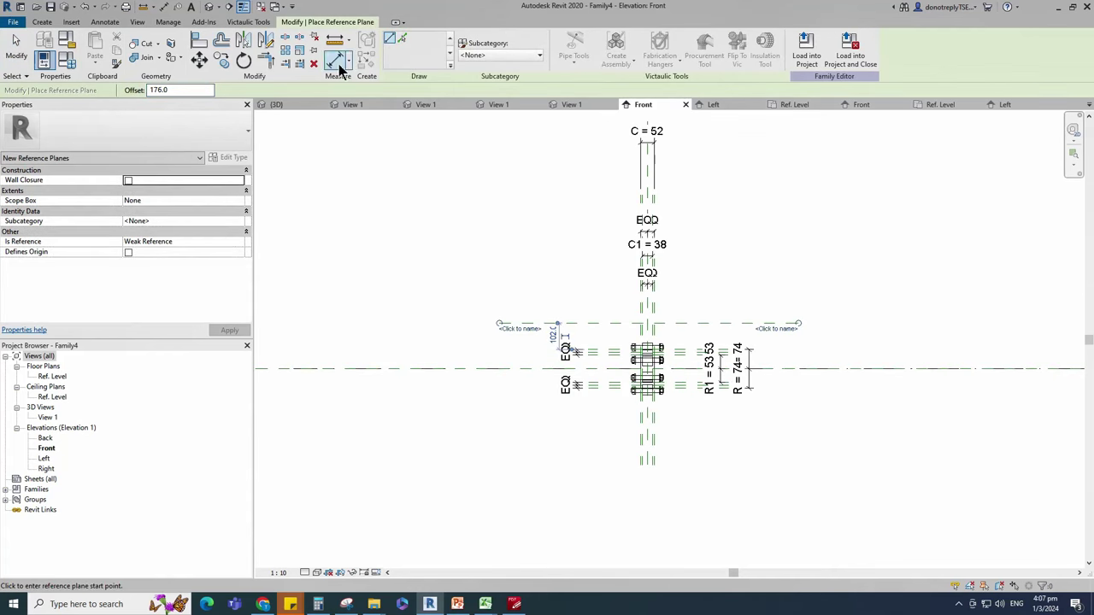
# Step: Add an aligned dimension between the horizontal centreline and the new upper reference plane
pyautogui.click(340, 65)
pyautogui.click(496, 369)
pyautogui.click(504, 323)
pyautogui.click(467, 294)
pyautogui.press('Escape')
pyautogui.press('Escape')
# Step: Label the 176 mm dimension with a new instance family parameter named A
pyautogui.click(468, 343)
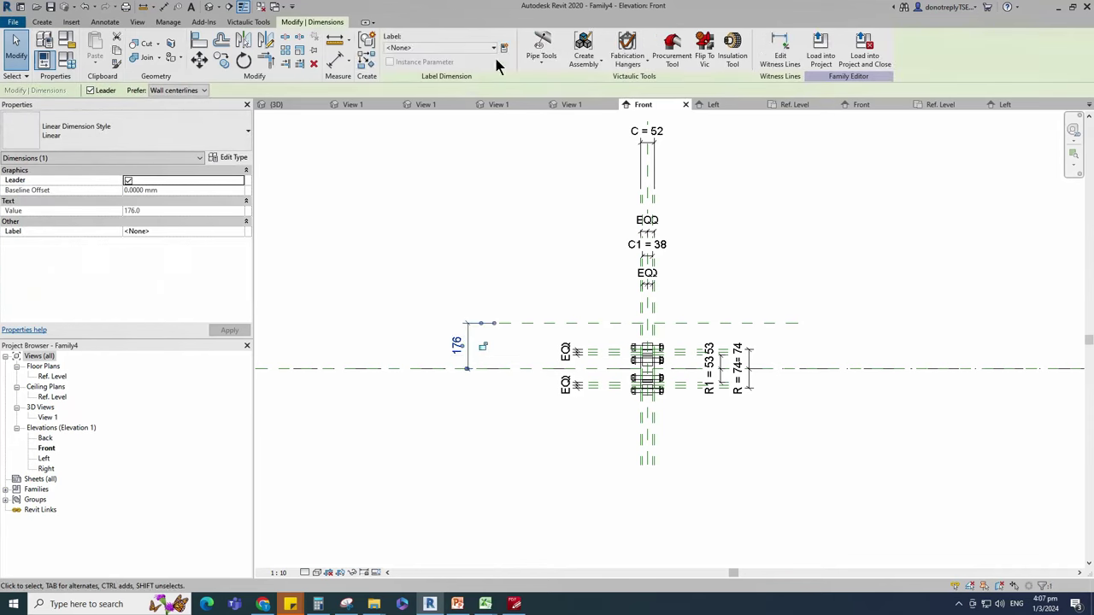
pyautogui.click(503, 48)
pyautogui.click(380, 370)
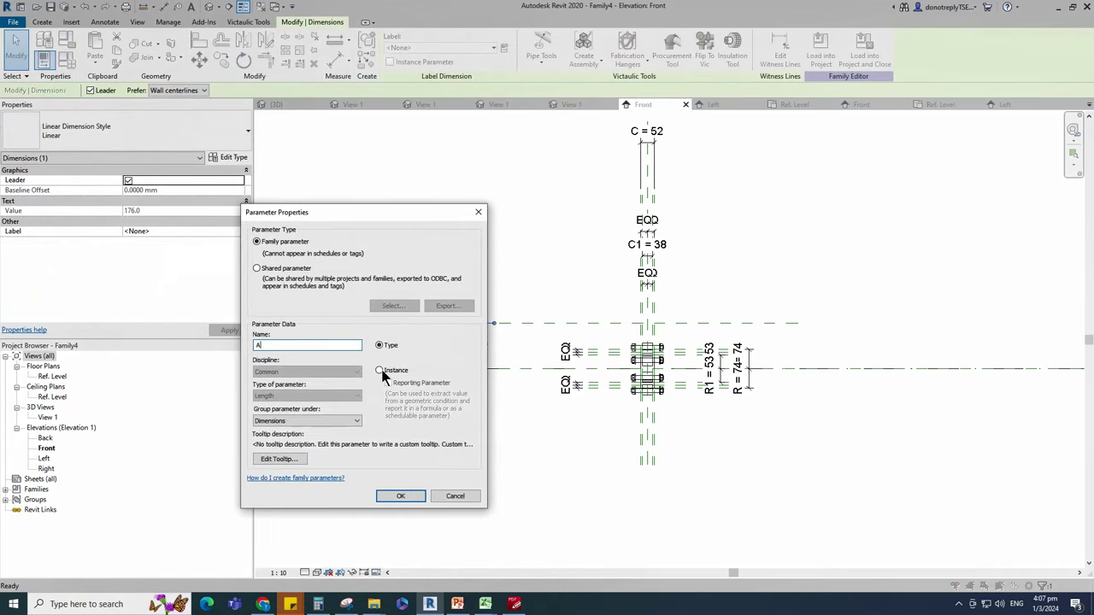
pyautogui.click(400, 496)
pyautogui.click(475, 454)
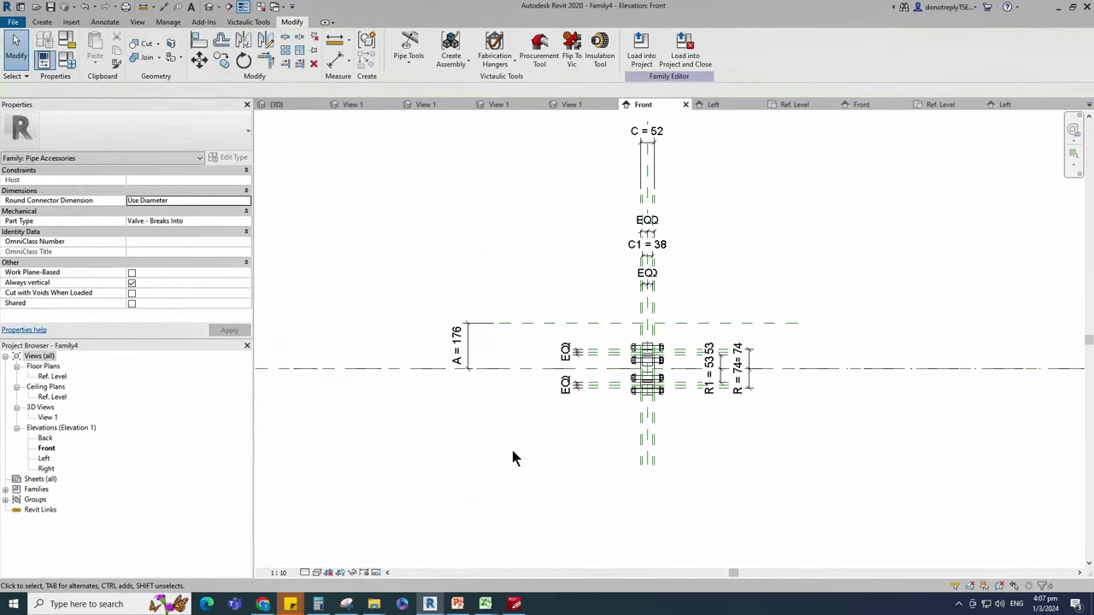
# Step: Draw a horizontal reference plane offset 100 mm below the horizontal centreline
pyautogui.click(552, 329)
pyautogui.click(366, 58)
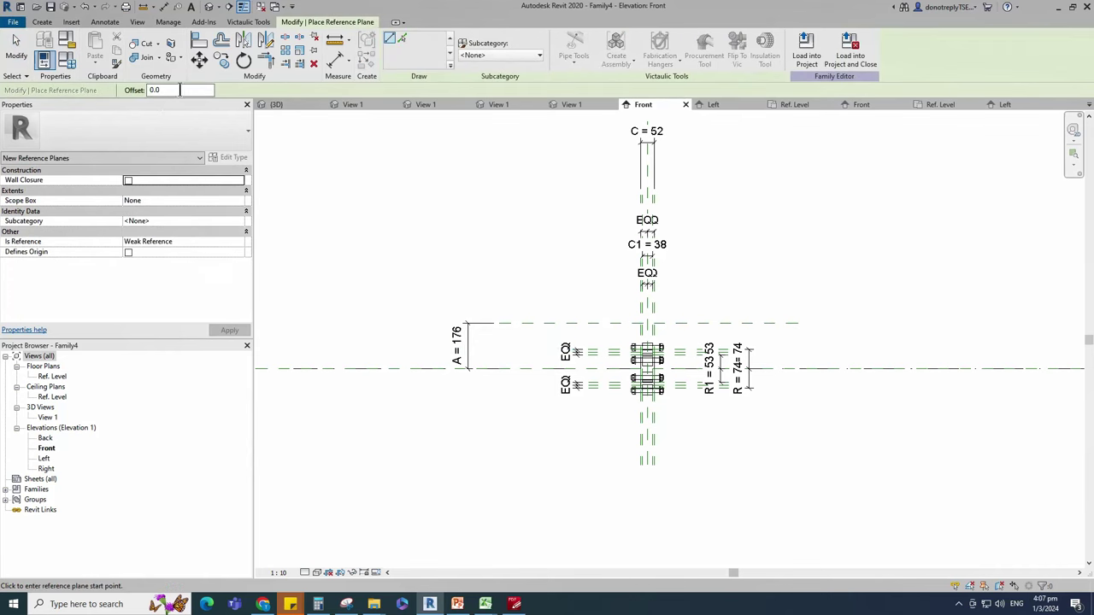
pyautogui.write('100')
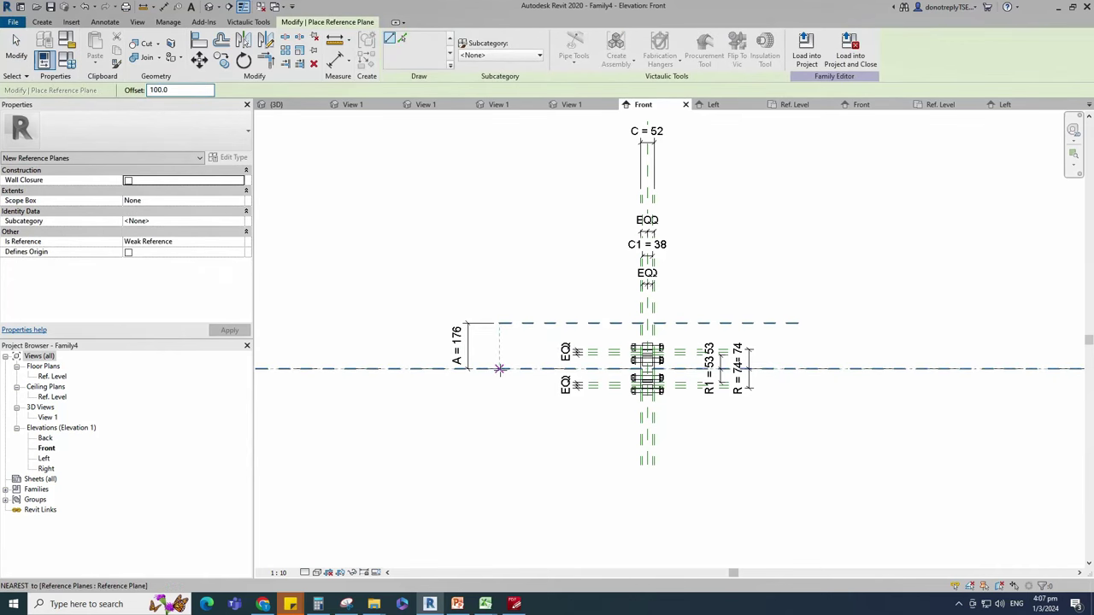
pyautogui.click(496, 367)
pyautogui.click(797, 382)
# Step: Add an aligned dimension between the horizontal centreline and the new lower reference plane
pyautogui.click(336, 59)
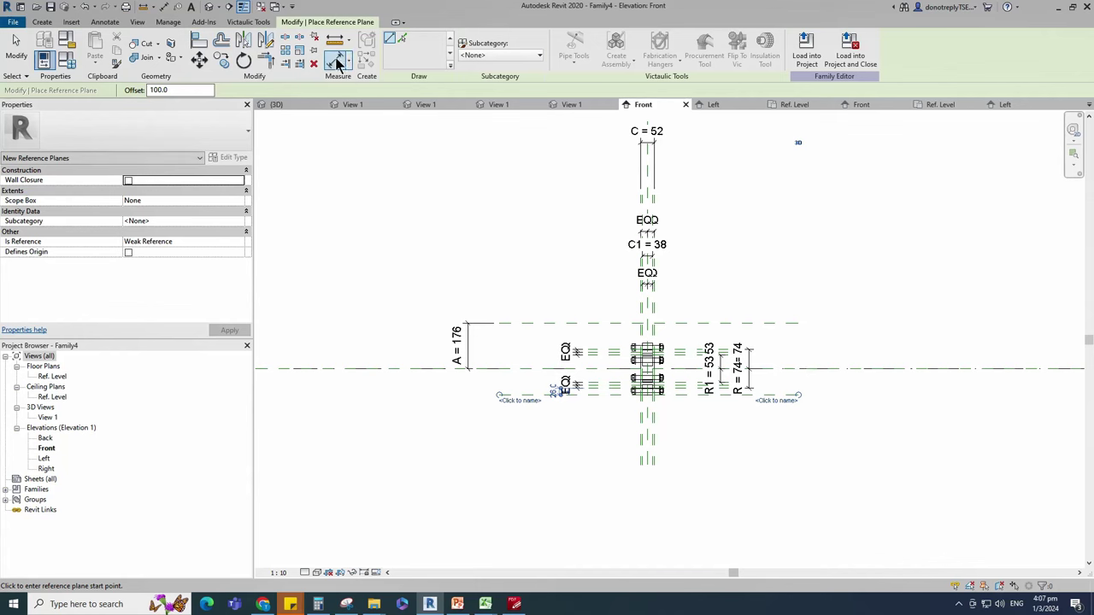
pyautogui.click(512, 395)
pyautogui.click(423, 368)
pyautogui.scroll(2, 477, 412)
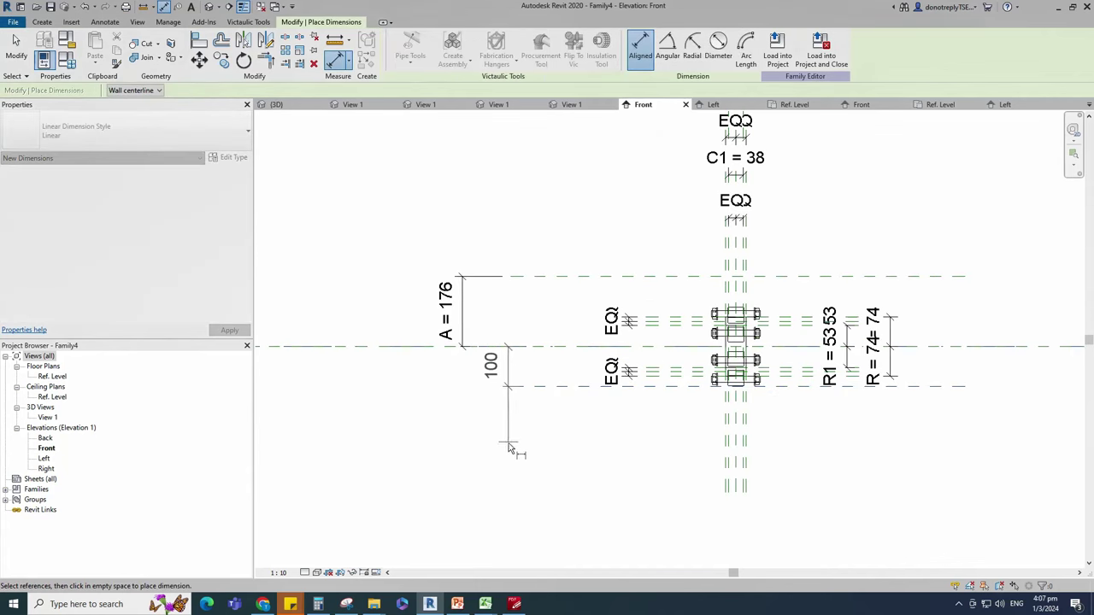
pyautogui.click(508, 442)
pyautogui.press('Escape')
pyautogui.press('Escape')
# Step: Label the 100 mm dimension with a new instance family parameter named B
pyautogui.click(508, 369)
pyautogui.click(504, 47)
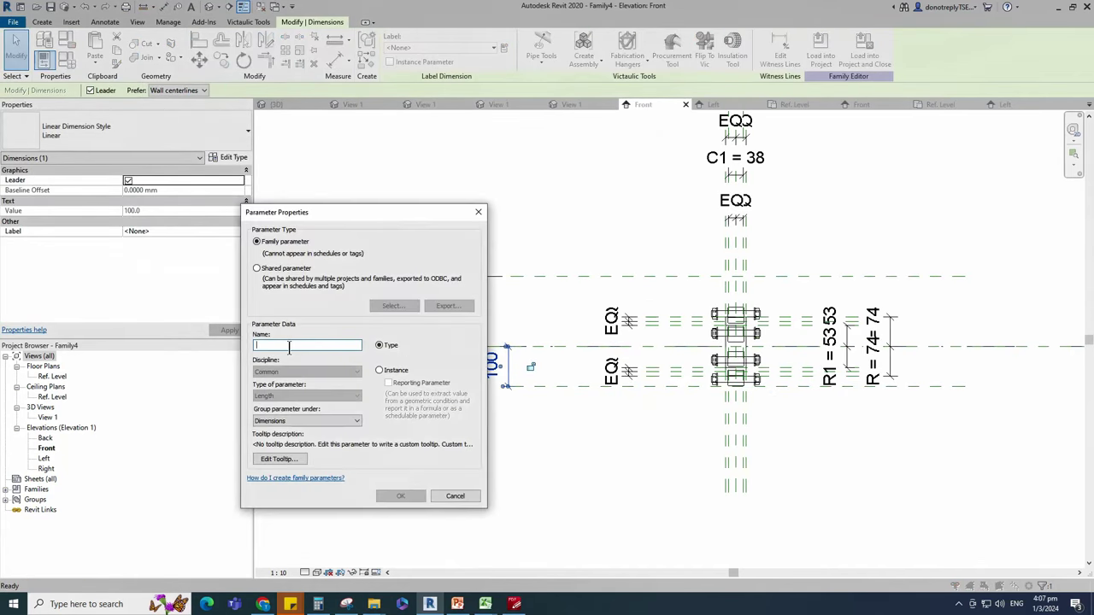
pyautogui.click(380, 370)
pyautogui.click(408, 495)
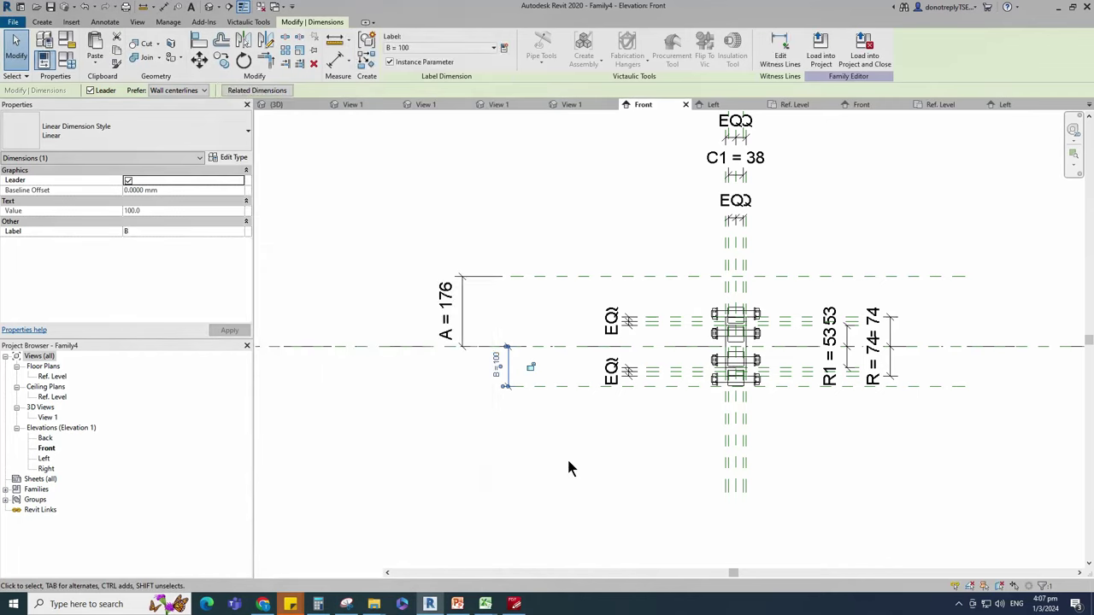
pyautogui.click(567, 460)
# Step: Add vertical reference planes offset 26 mm outward from the two planes that define dimension C
pyautogui.scroll(-1, 556, 466)
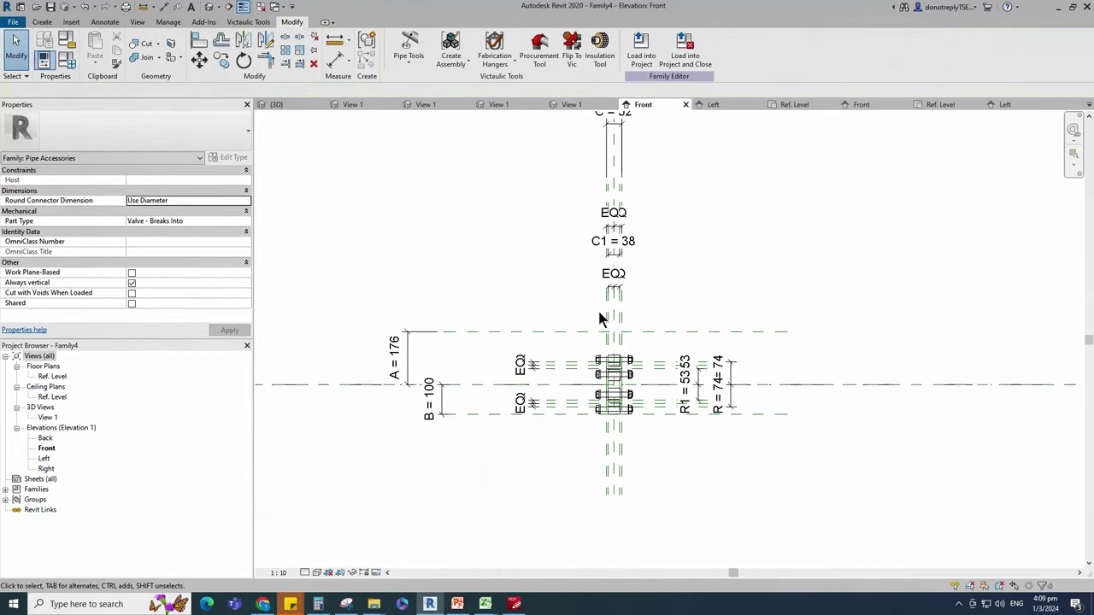
pyautogui.scroll(1, 601, 319)
pyautogui.press('r')
pyautogui.press('p')
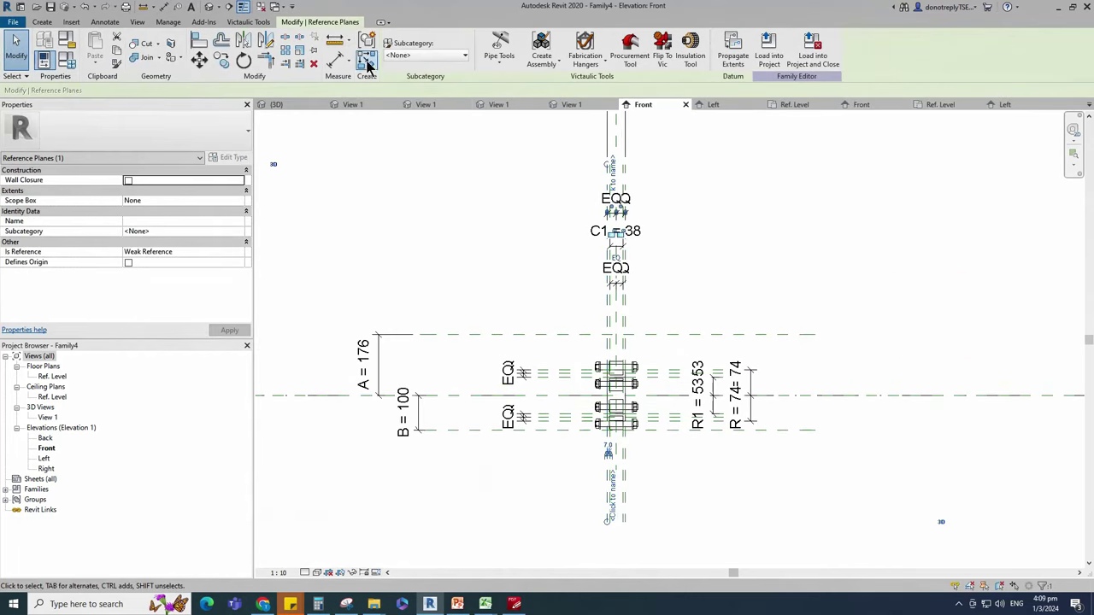
pyautogui.write('26')
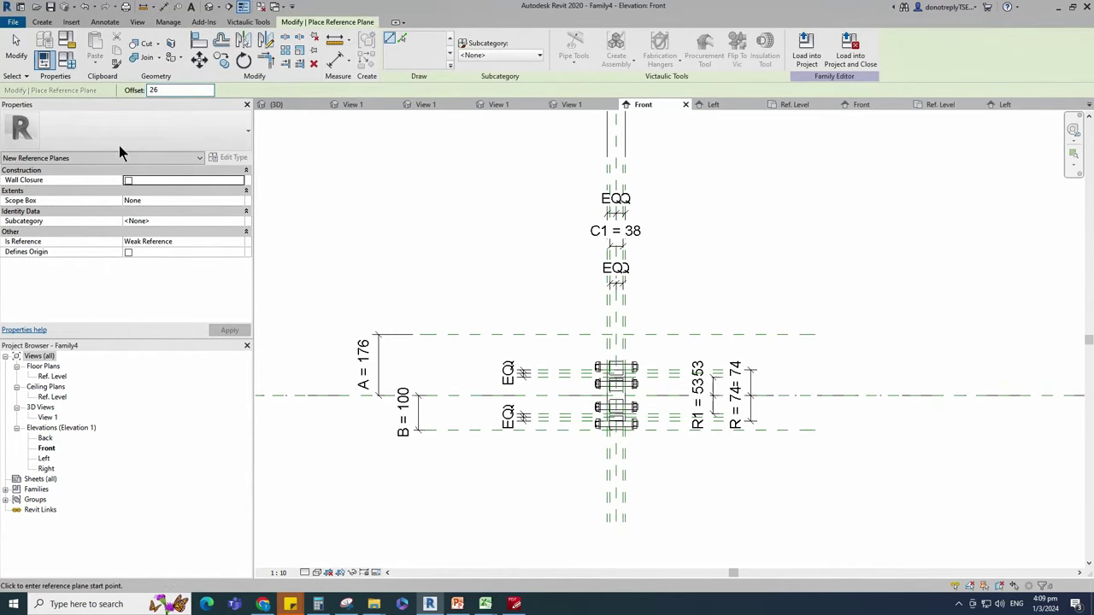
pyautogui.click(606, 520)
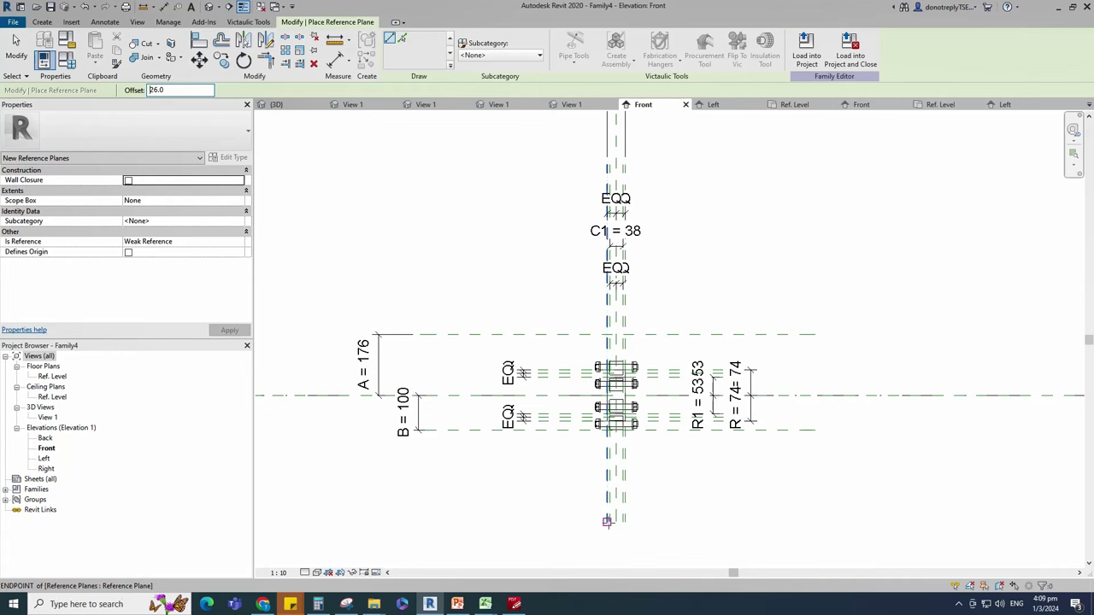
pyautogui.click(606, 162)
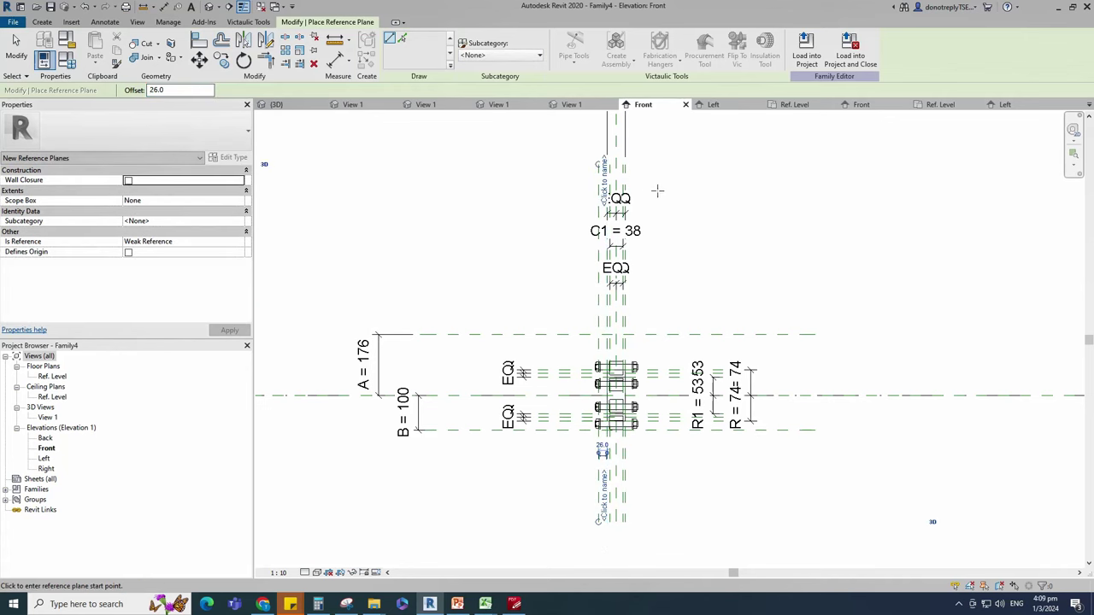
pyautogui.scroll(3, 614, 157)
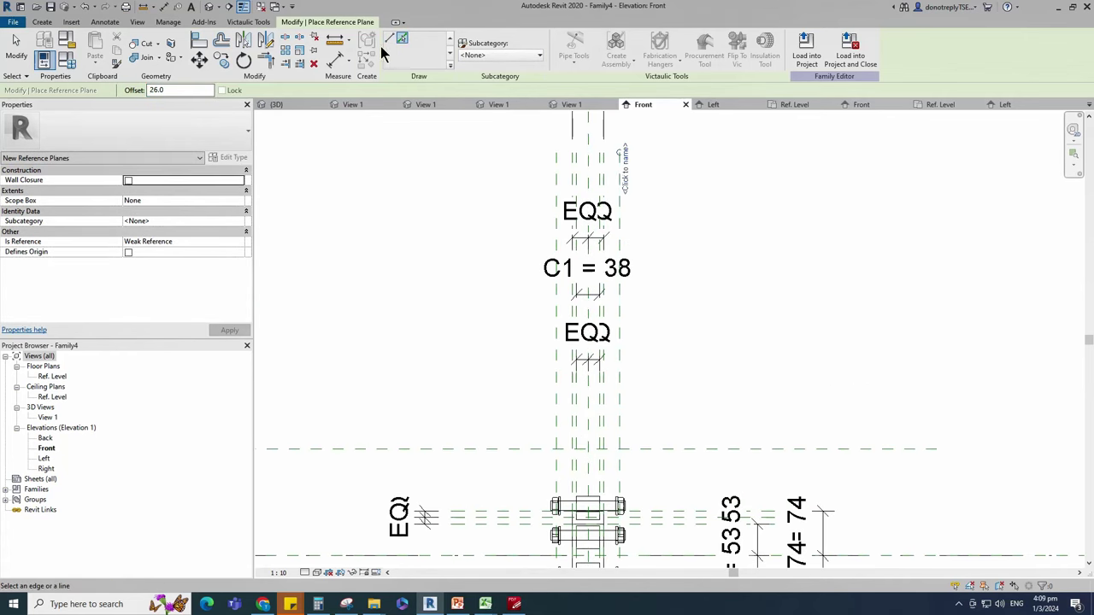
# Step: Dimension each new outer vertical reference plane to its adjacent C plane on both sides
pyautogui.press('d')
pyautogui.press('i')
pyautogui.click(573, 163)
pyautogui.click(557, 167)
pyautogui.scroll(-2, 523, 201)
pyautogui.scroll(1, 500, 193)
pyautogui.click(499, 190)
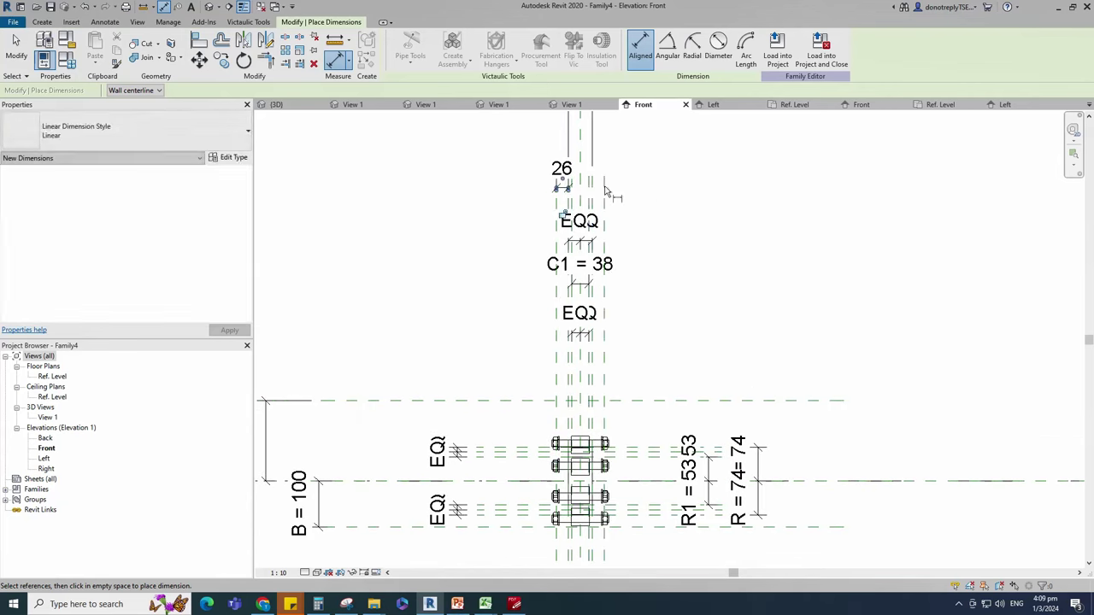
pyautogui.click(591, 190)
pyautogui.click(602, 192)
pyautogui.press('Escape')
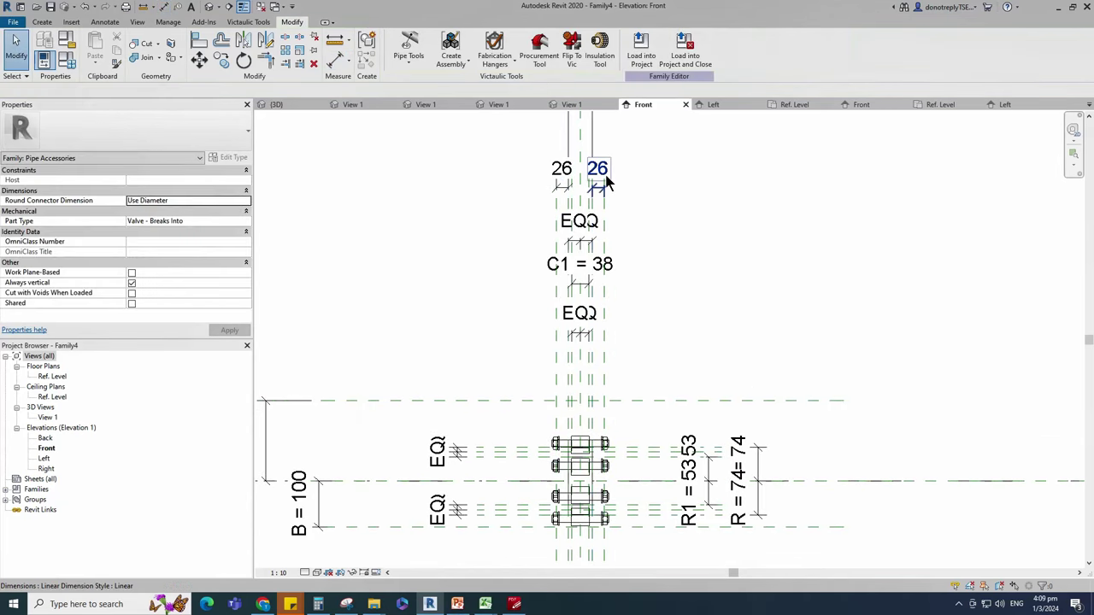
# Step: Label both 26 mm dimensions with a new instance family parameter named C2
pyautogui.scroll(-3, 596, 194)
pyautogui.scroll(2, 547, 299)
pyautogui.click(503, 47)
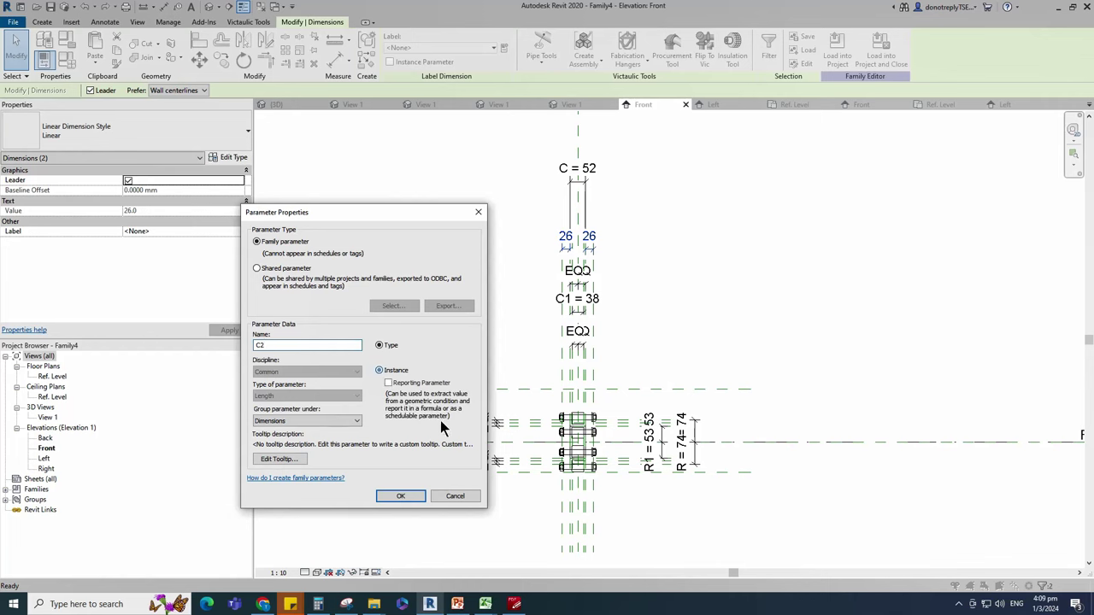
pyautogui.click(395, 497)
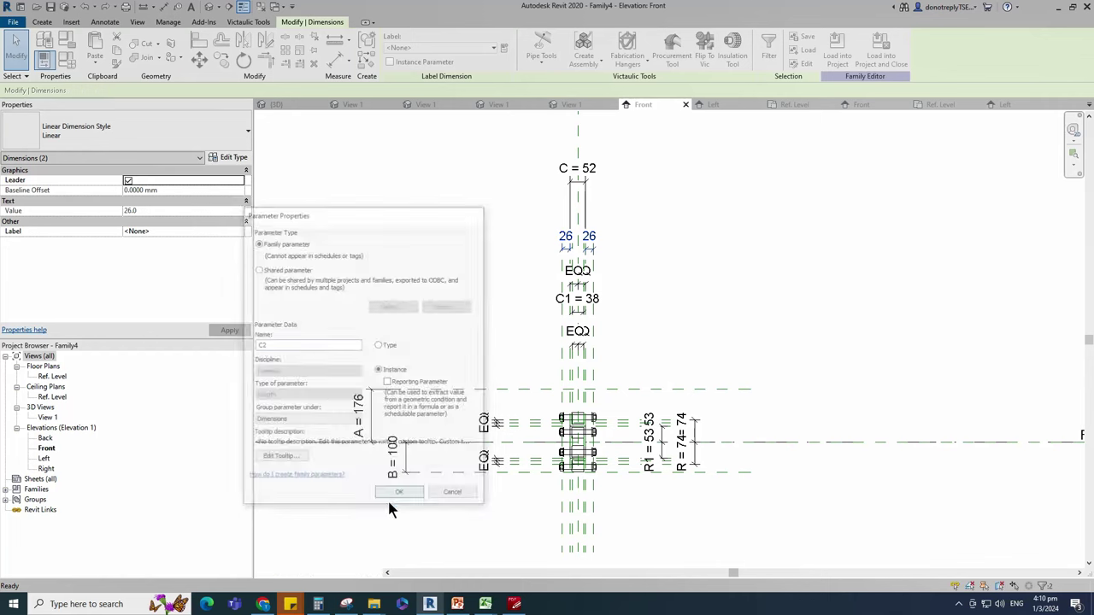
pyautogui.scroll(-2, 472, 326)
pyautogui.moveTo(845, 122); pyautogui.dragTo(897, 118, button='middle')
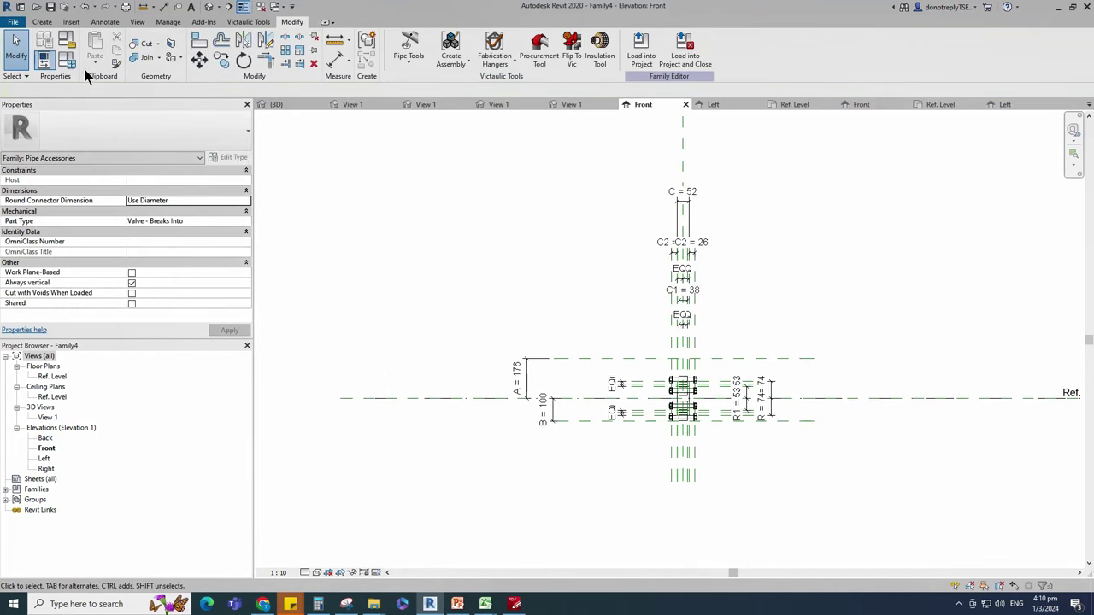
# Step: In the family types, set the formula of parameter C1 to C * (3 / 4) and apply it
pyautogui.click(68, 60)
pyautogui.click(327, 291)
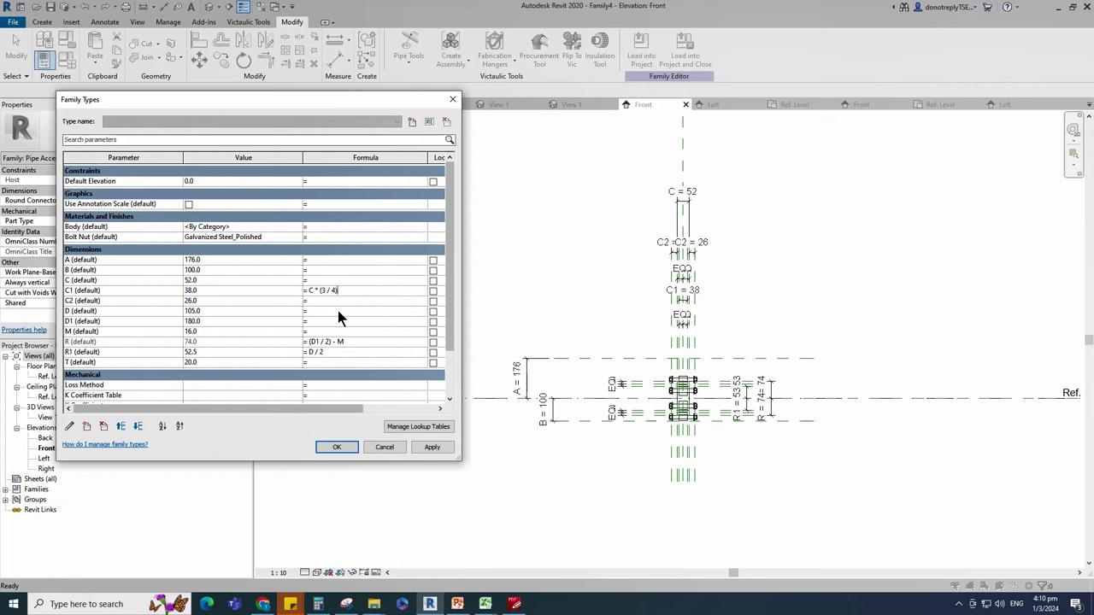
pyautogui.click(438, 444)
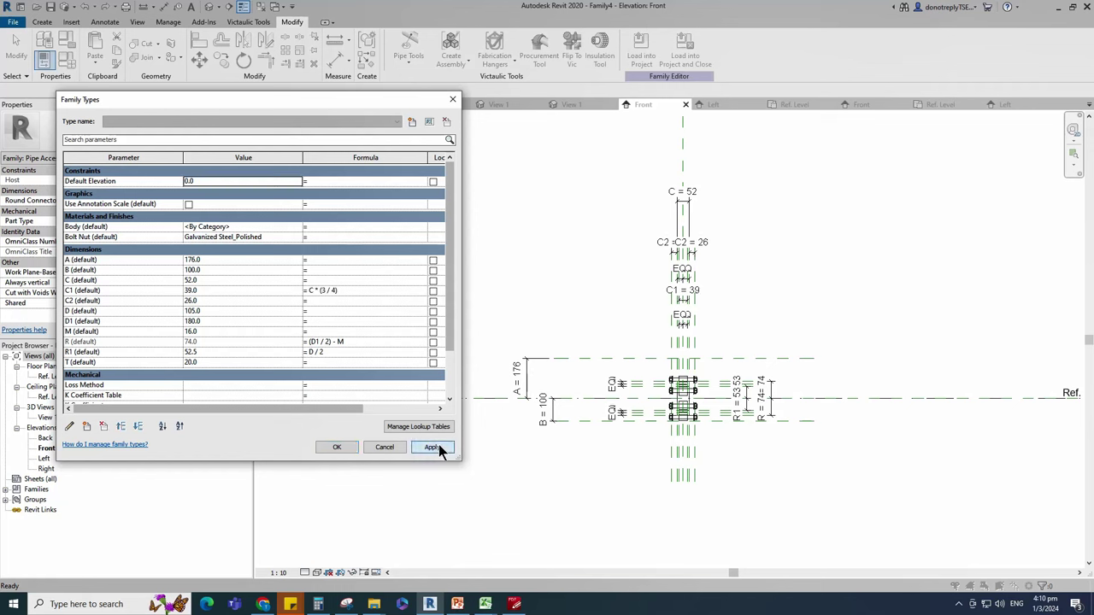
# Step: Set the formula of parameter C2 to C / 2 and accept the family type changes
pyautogui.click(314, 301)
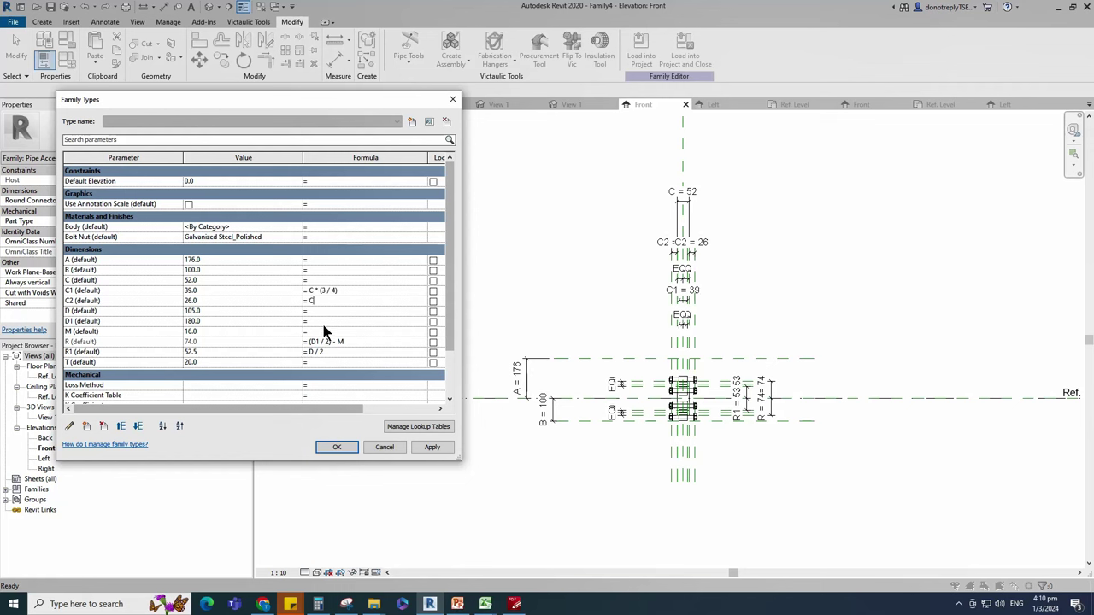
pyautogui.click(433, 447)
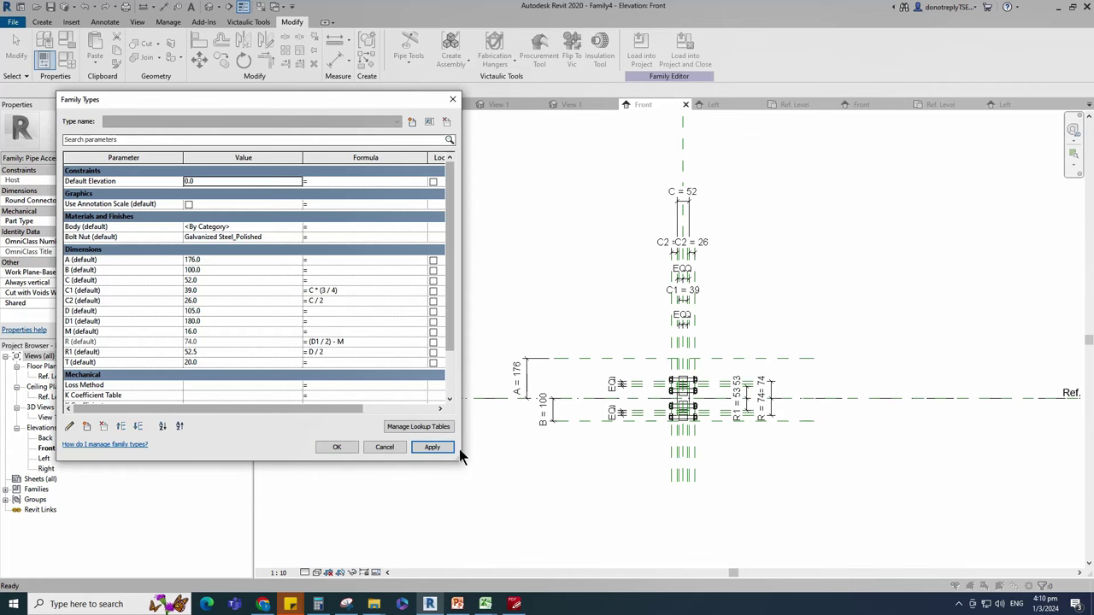
pyautogui.click(336, 449)
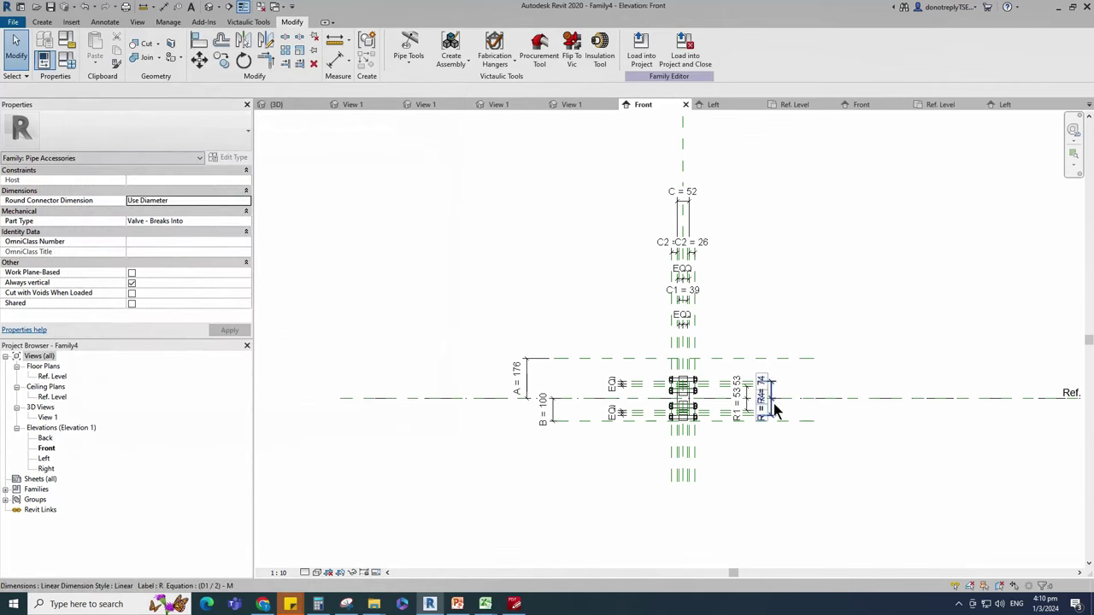
# Step: Add a horizontal reference plane offset 11 mm below the top plane of dimension A
pyautogui.scroll(2, 769, 427)
pyautogui.scroll(1, 594, 372)
pyautogui.press('r')
pyautogui.press('p')
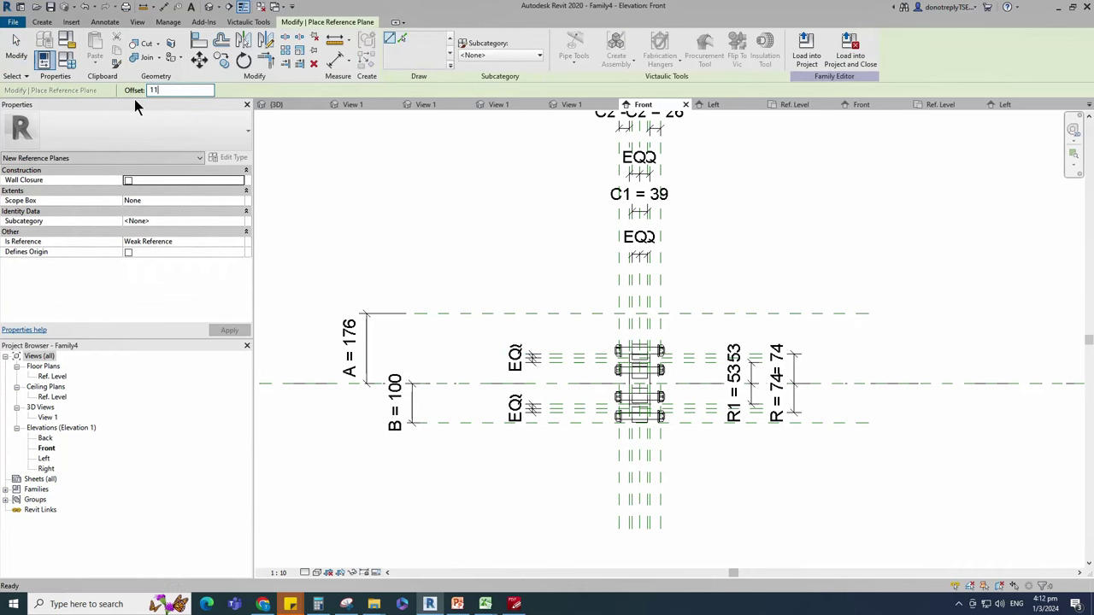
pyautogui.click(401, 37)
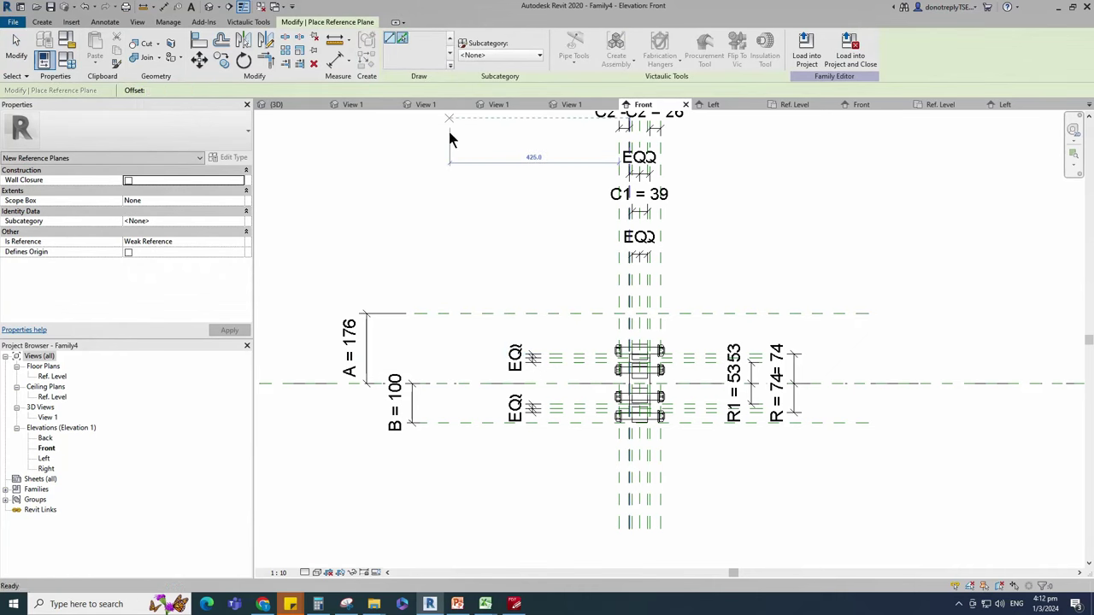
pyautogui.scroll(1, 523, 318)
pyautogui.click(525, 318)
# Step: Dimension the gap between the new horizontal reference plane and the top A plane, and select that dimension
pyautogui.click(336, 59)
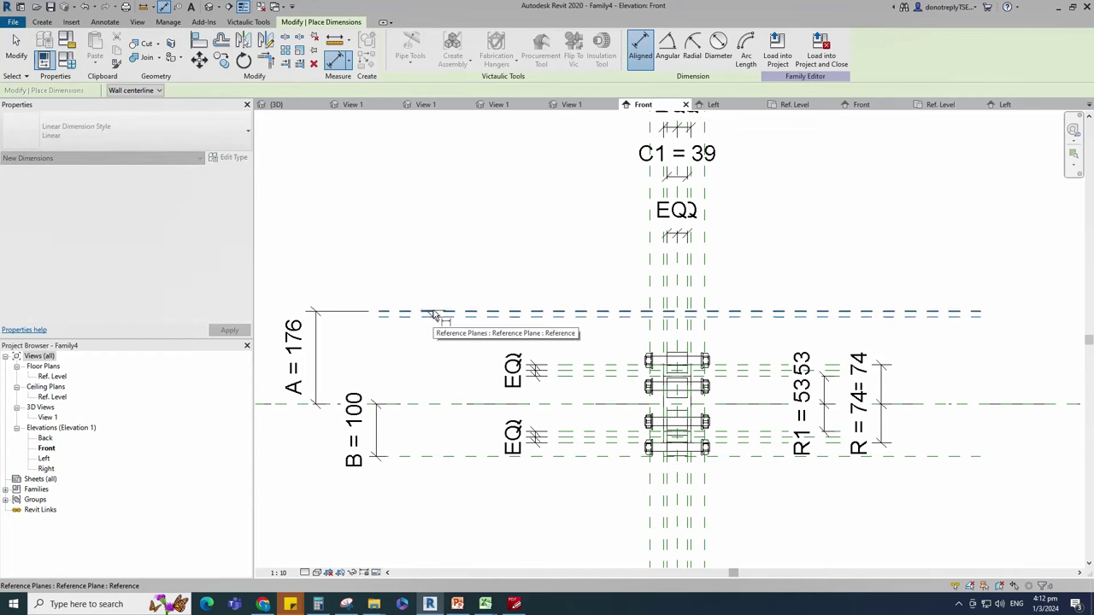
pyautogui.press('Escape')
pyautogui.press('Escape')
pyautogui.click(441, 317)
pyautogui.scroll(-1, 441, 317)
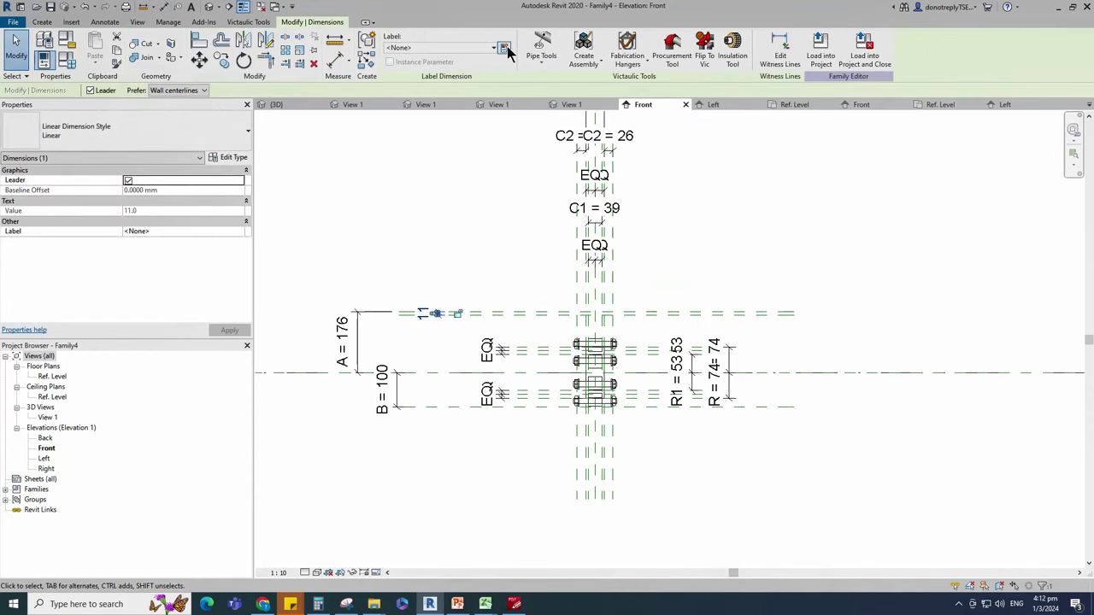
# Step: Label the selected 11 mm dimension with a new instance family parameter named S
pyautogui.click(503, 48)
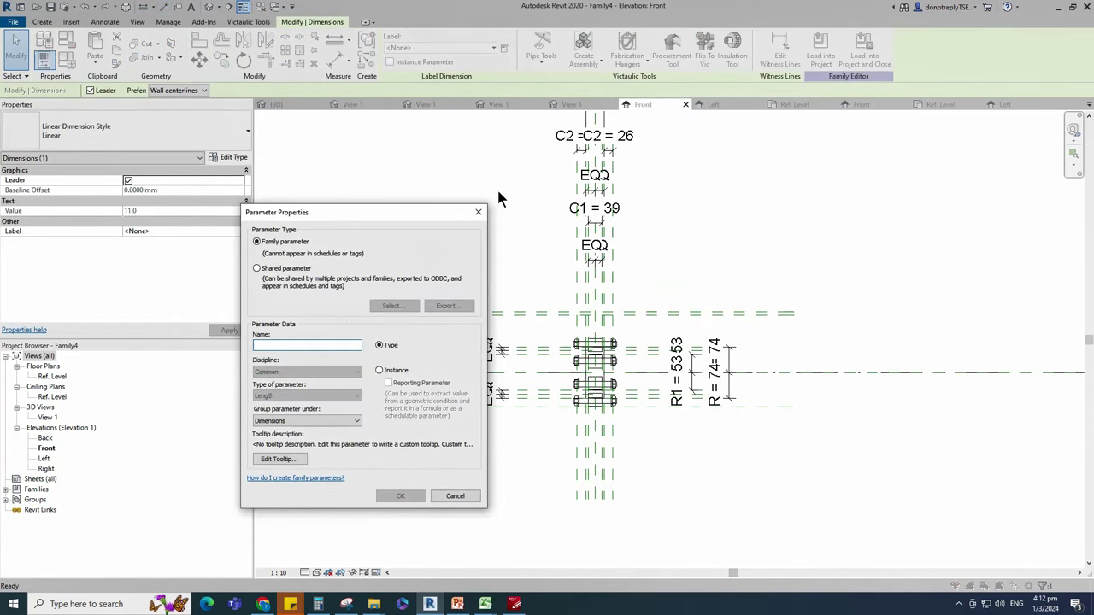
pyautogui.click(379, 370)
pyautogui.click(399, 496)
pyautogui.click(434, 444)
# Step: Start a Revolve and sketch a locked boundary rectangle, about 19.5 by 36.6 mm, between the left C1 and centre planes, resting on the B plane
pyautogui.scroll(-1, 512, 502)
pyautogui.scroll(3, 611, 378)
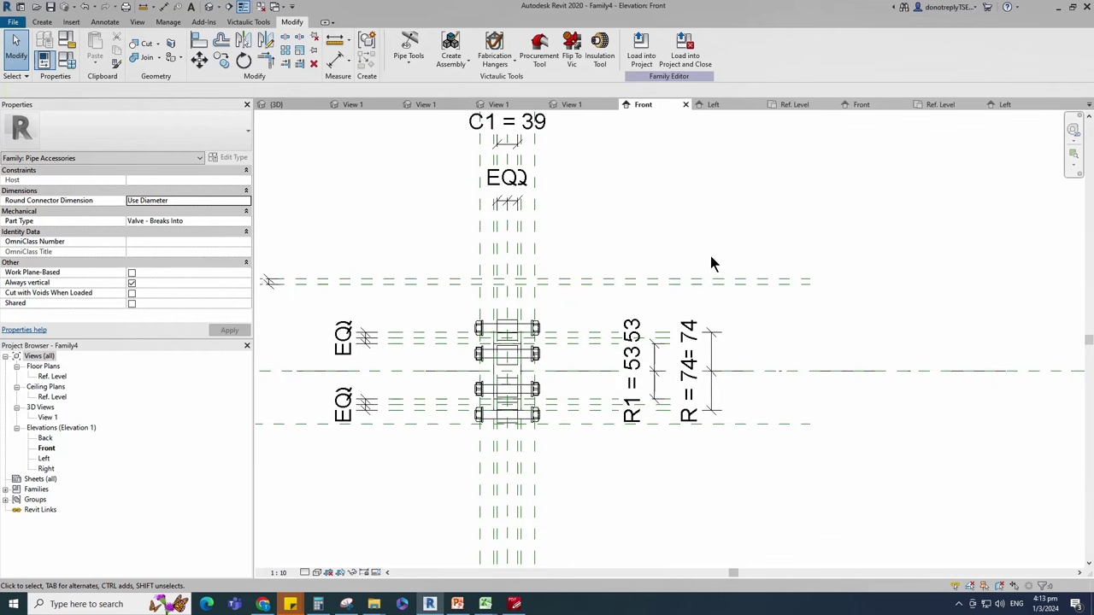
pyautogui.click(41, 22)
pyautogui.click(147, 51)
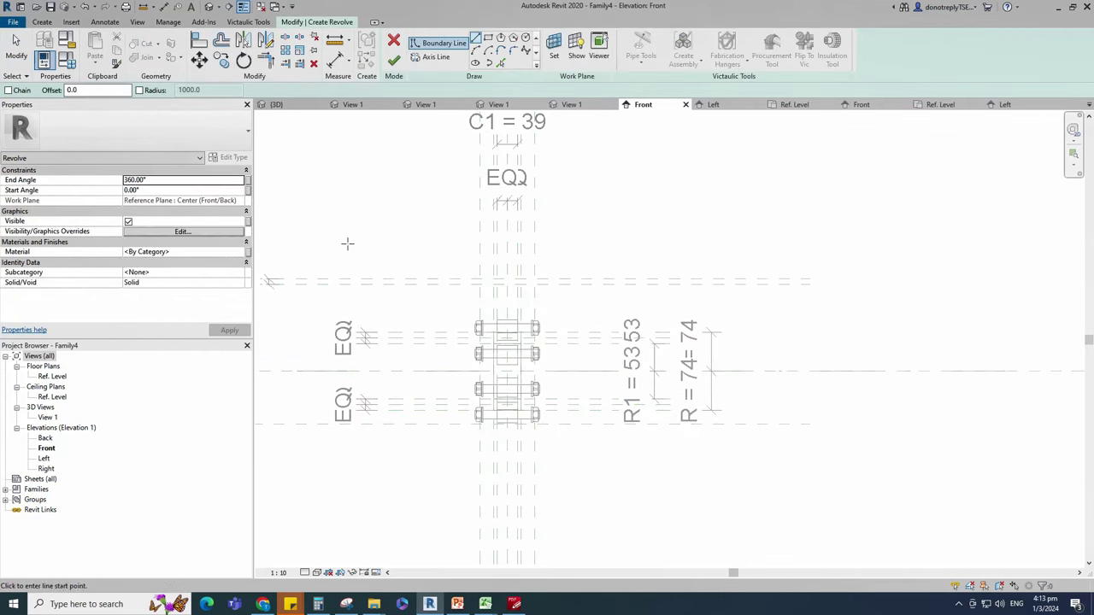
pyautogui.scroll(2, 498, 327)
pyautogui.scroll(4, 518, 523)
pyautogui.click(488, 38)
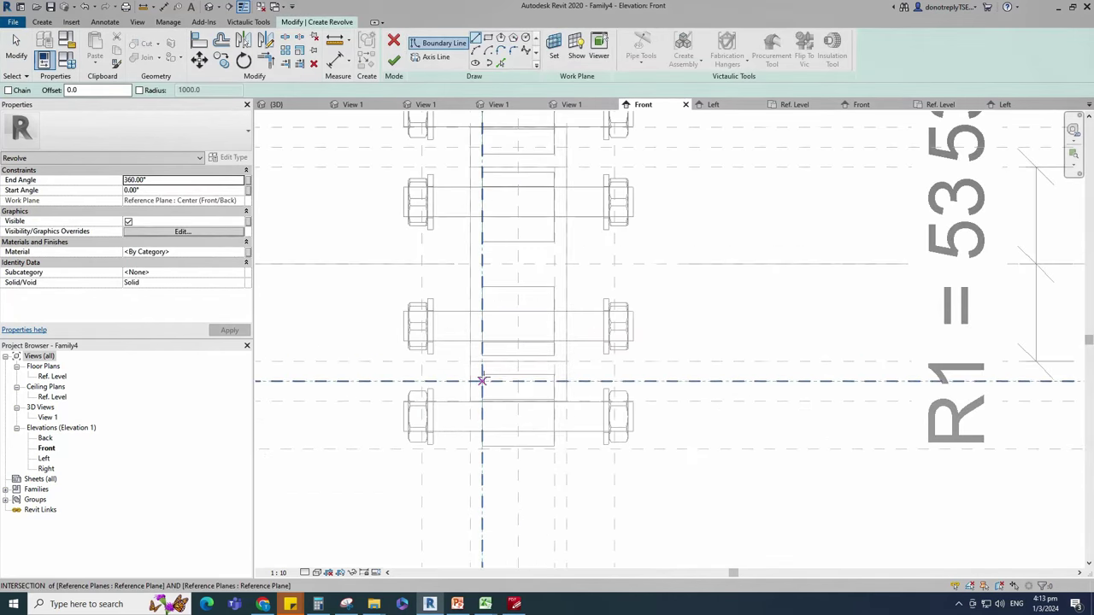
pyautogui.moveTo(481, 381); pyautogui.dragTo(520, 344, button='middle')
pyautogui.click(522, 343)
pyautogui.click(559, 411)
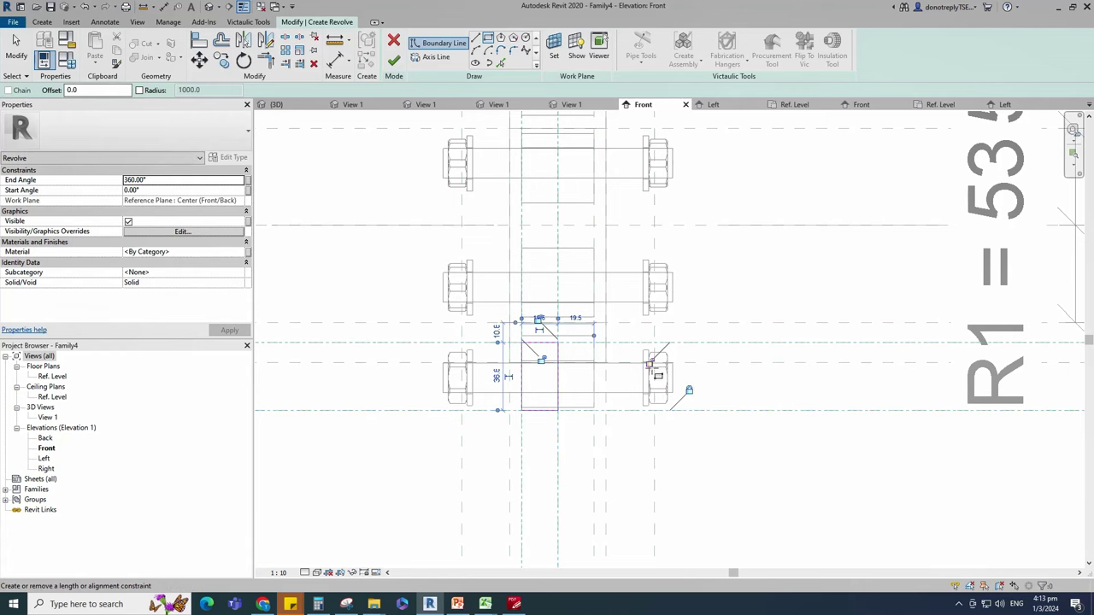
pyautogui.scroll(-2, 565, 385)
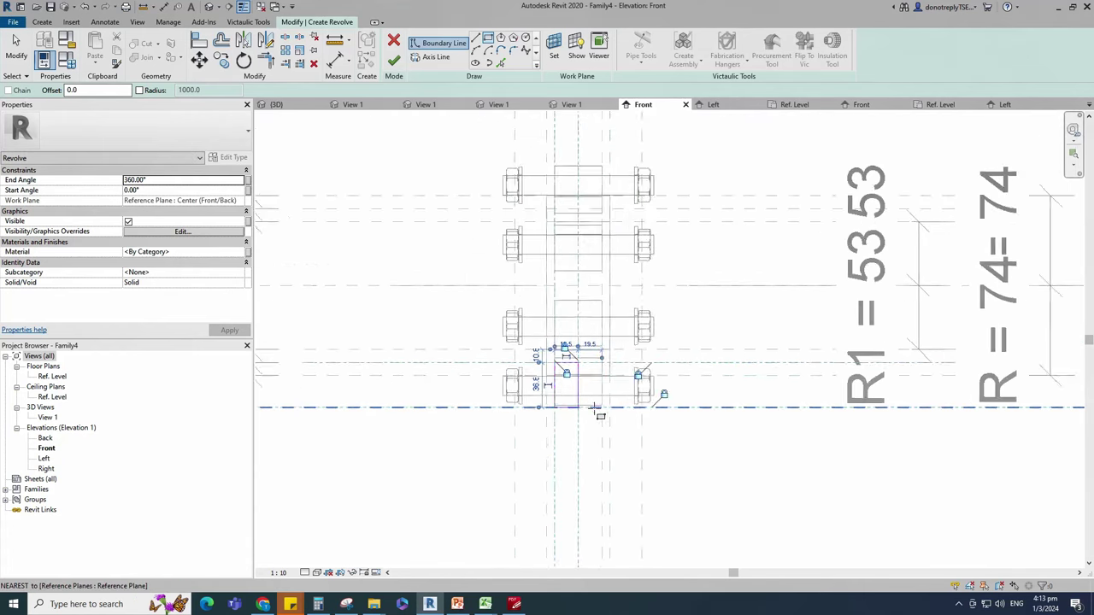
pyautogui.press('Escape')
pyautogui.press('Escape')
# Step: Round the lower-left corner of the rectangle with a 2 mm fillet arc
pyautogui.click(514, 50)
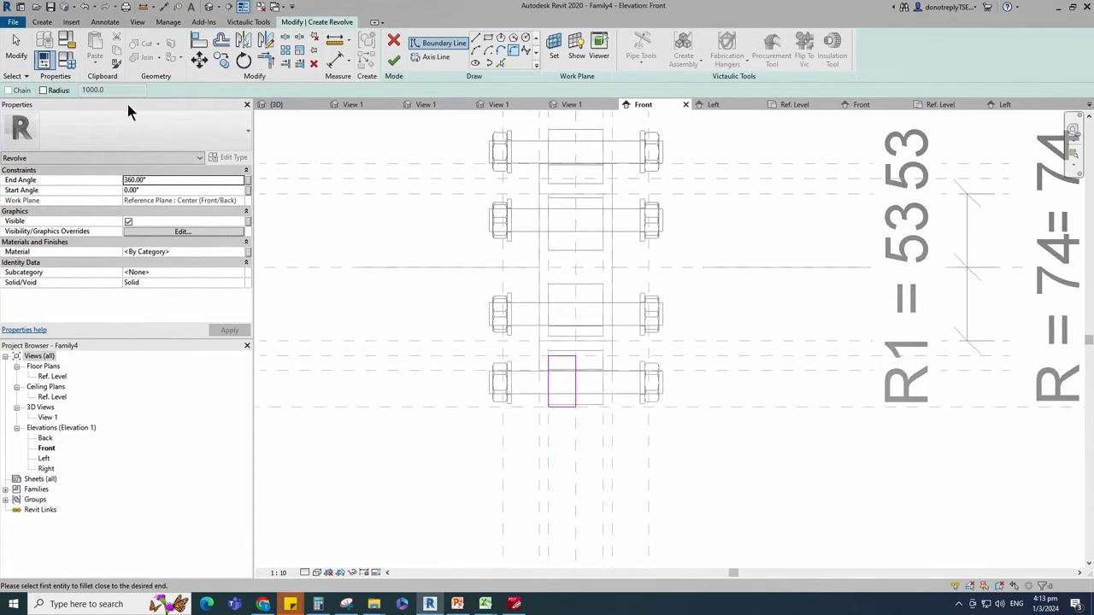
pyautogui.click(43, 89)
pyautogui.scroll(3, 515, 419)
pyautogui.click(548, 397)
pyautogui.click(556, 407)
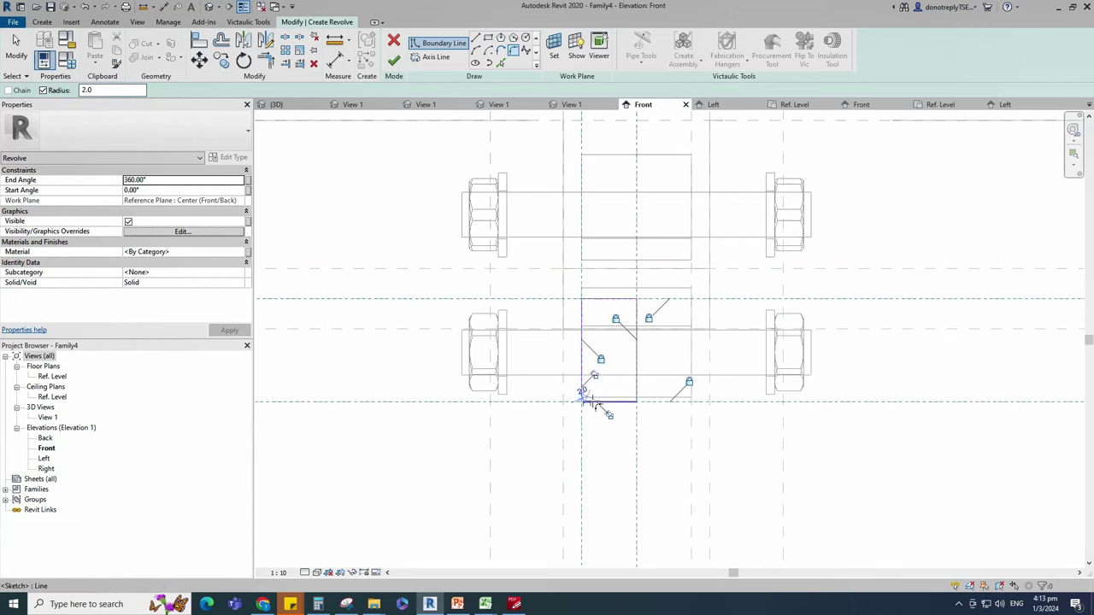
pyautogui.scroll(-2, 479, 453)
pyautogui.press('Escape')
pyautogui.scroll(-2, 459, 483)
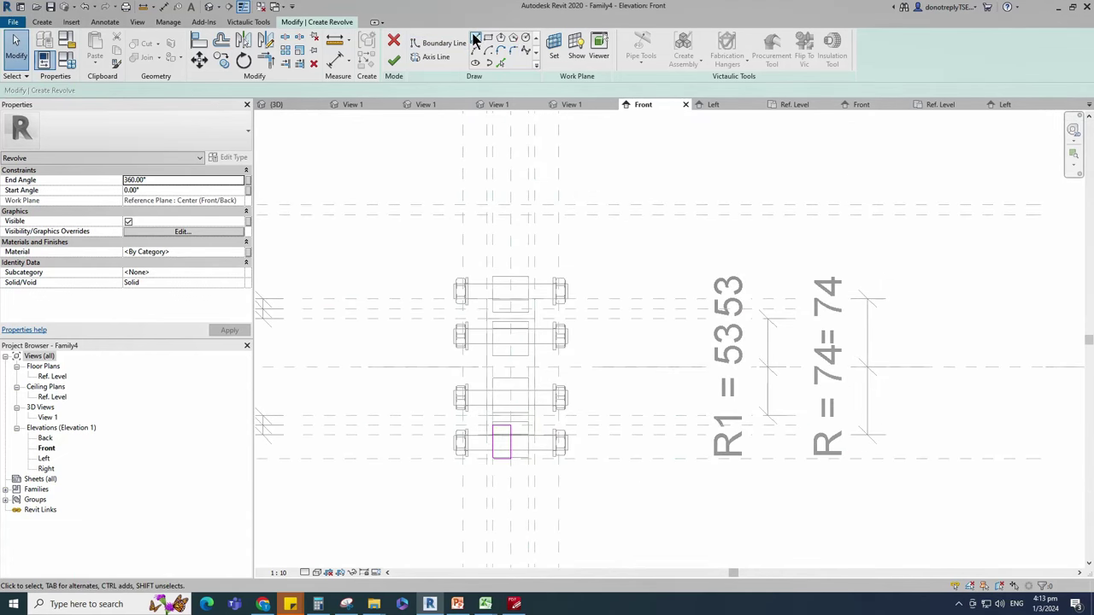
# Step: Draw the upper profile's bottom edge from the centre plane to the left C1 plane and its side up to the lower S plane, locking both
pyautogui.click(438, 43)
pyautogui.scroll(2, 504, 402)
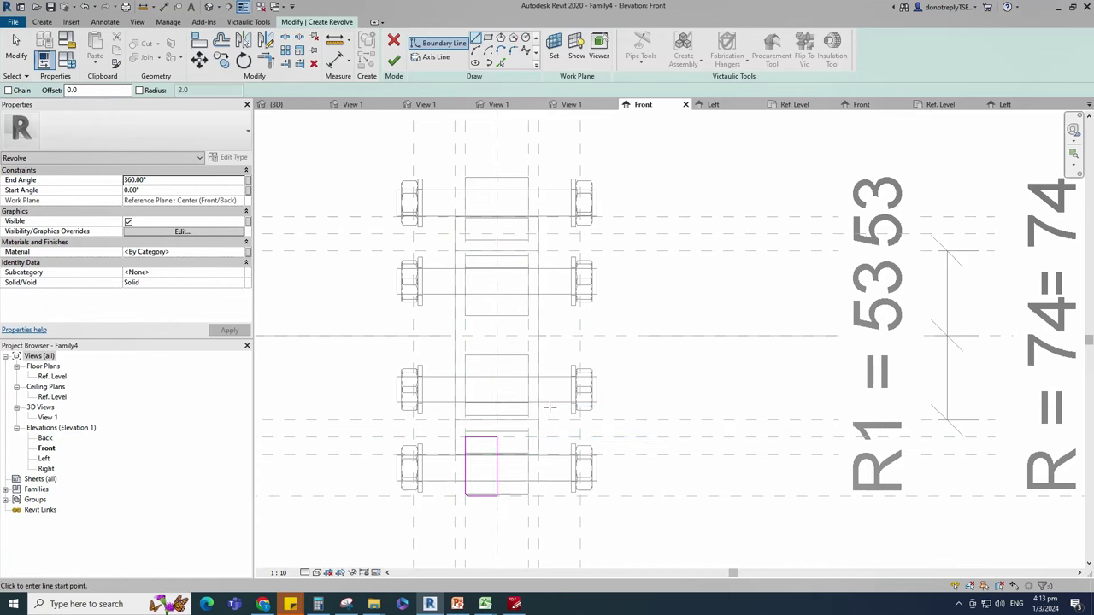
pyautogui.scroll(-2, 552, 411)
pyautogui.scroll(1, 522, 265)
pyautogui.click(509, 281)
pyautogui.click(482, 281)
pyautogui.scroll(-1, 491, 341)
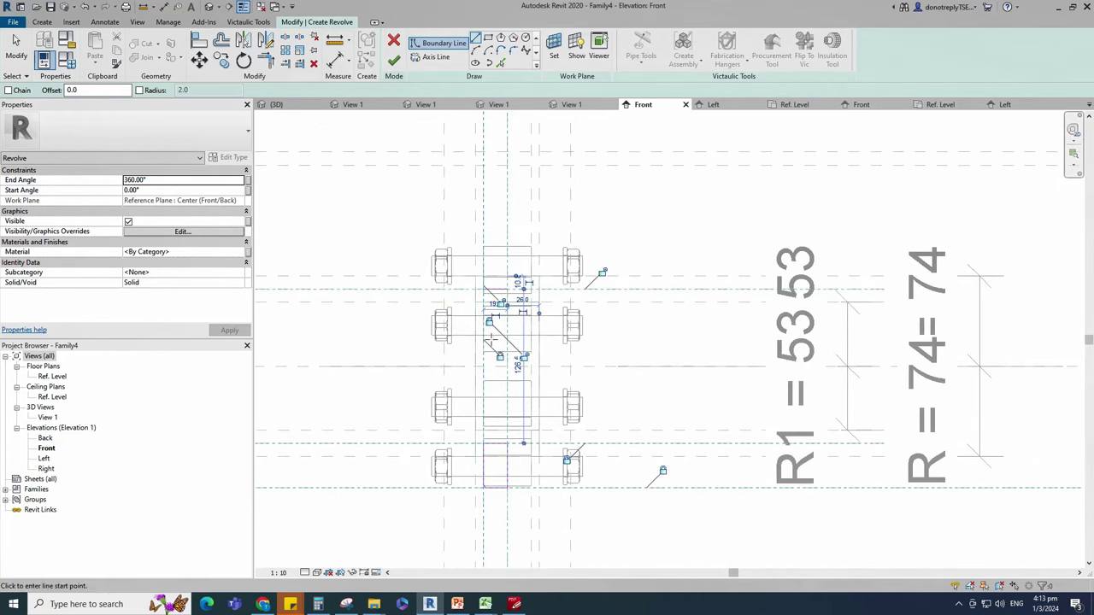
pyautogui.click(502, 304)
pyautogui.click(484, 289)
pyautogui.scroll(-1, 483, 295)
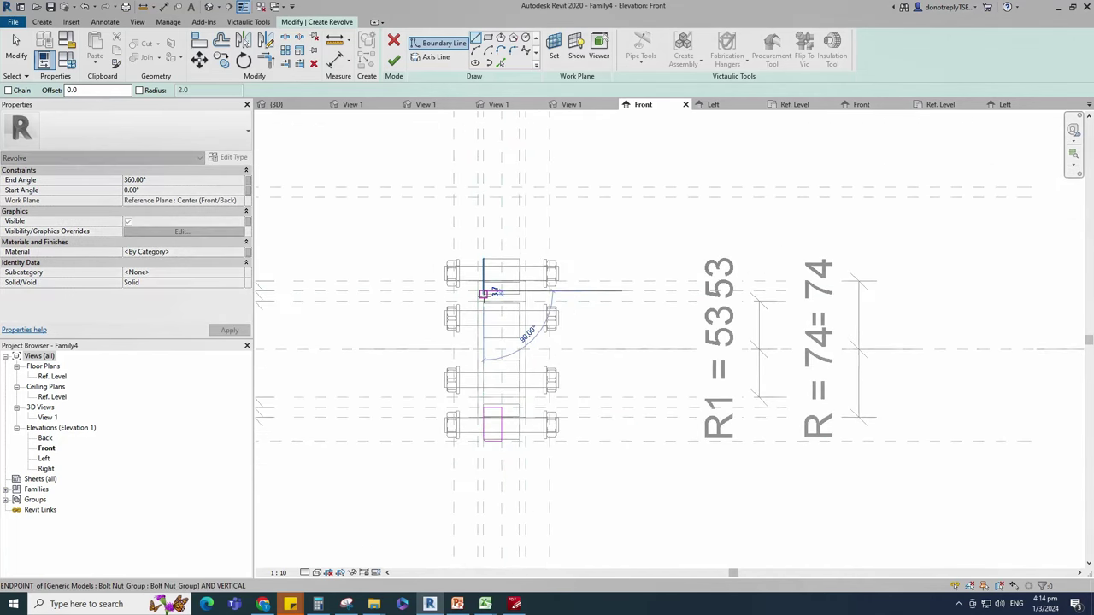
pyautogui.click(484, 198)
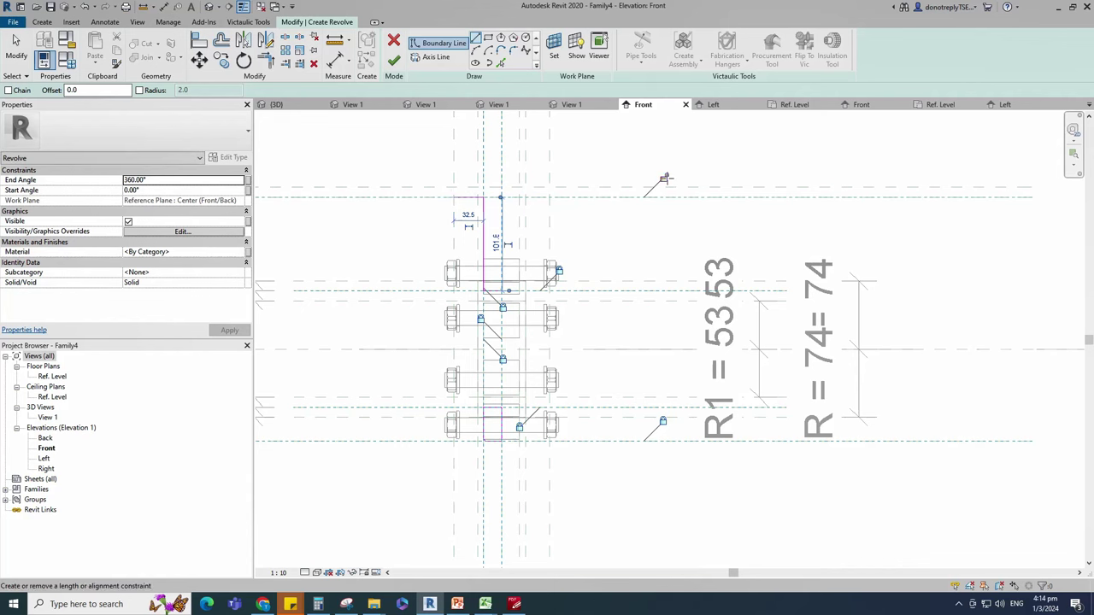
# Step: Draw the 11 mm thick flange outline out to the left C2 plane, lock it, and close the upper profile along the centre plane
pyautogui.click(454, 197)
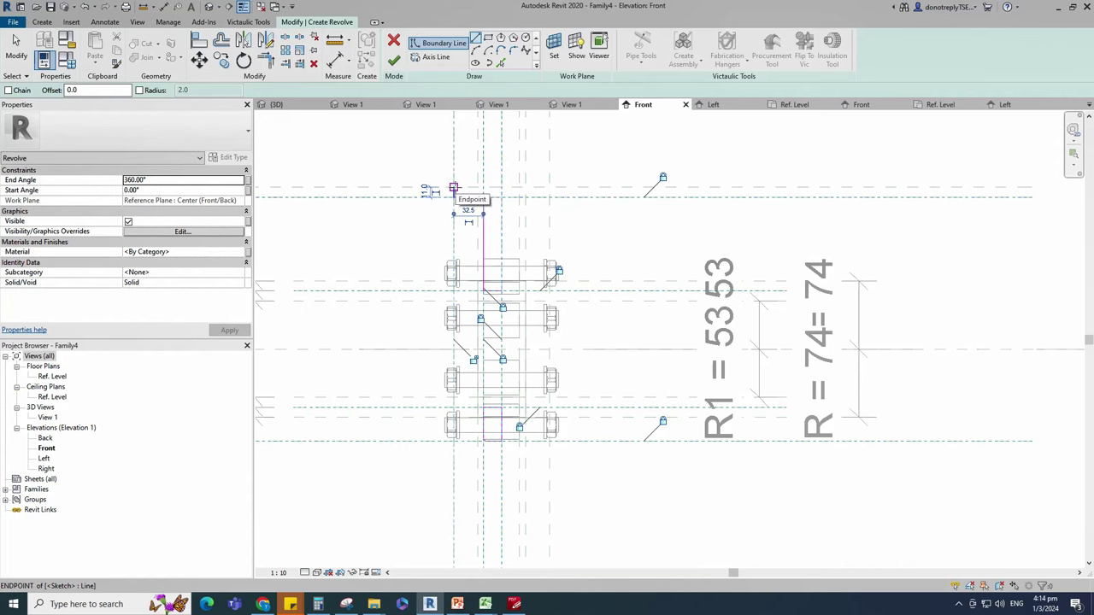
pyautogui.click(453, 188)
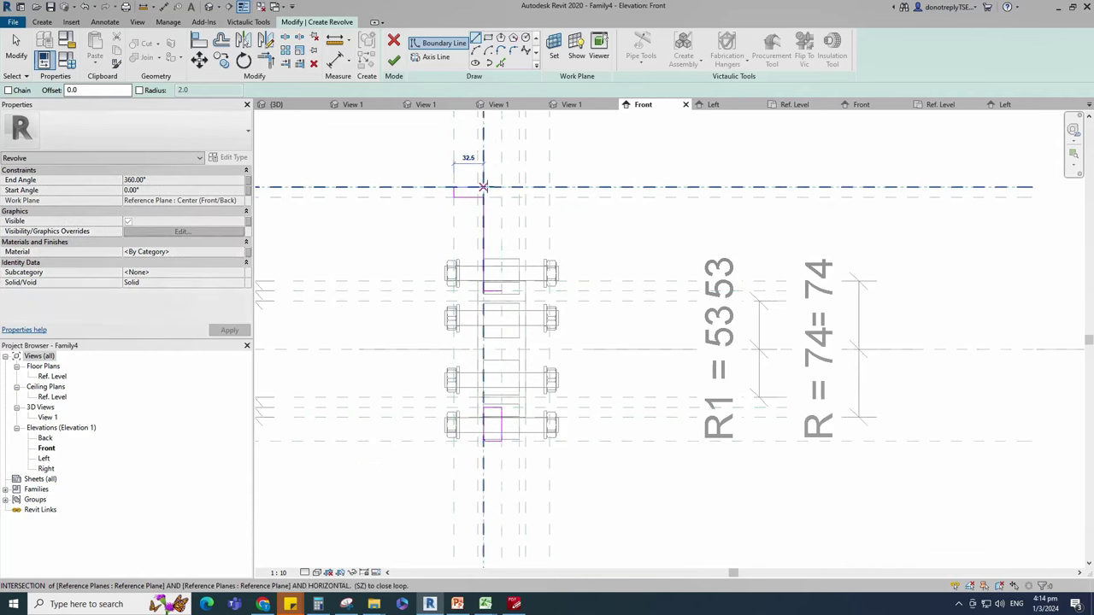
pyautogui.click(502, 187)
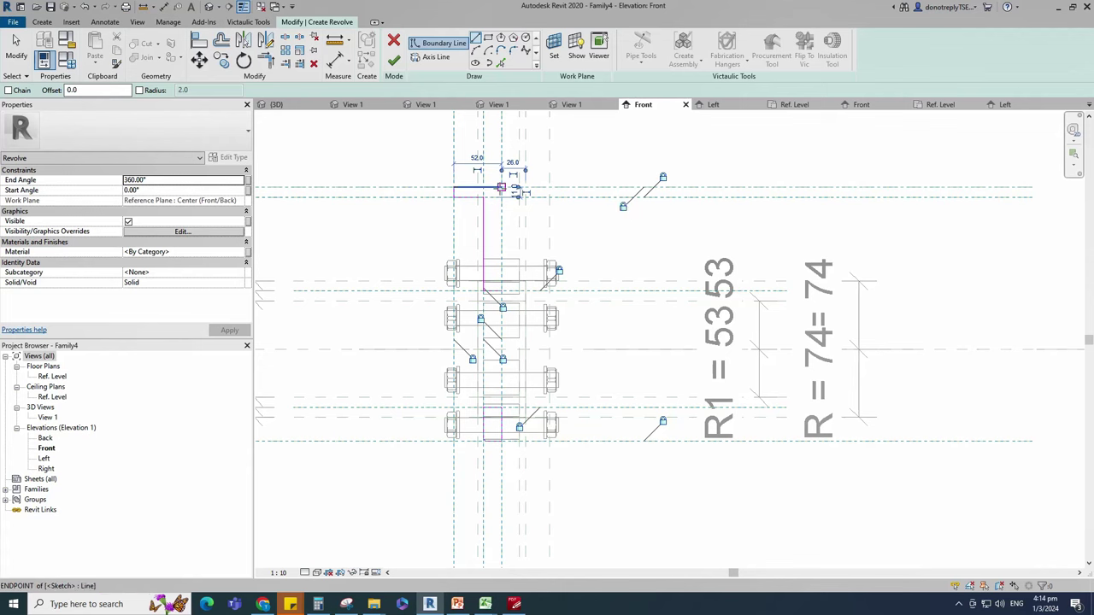
pyautogui.click(502, 187)
pyautogui.click(502, 292)
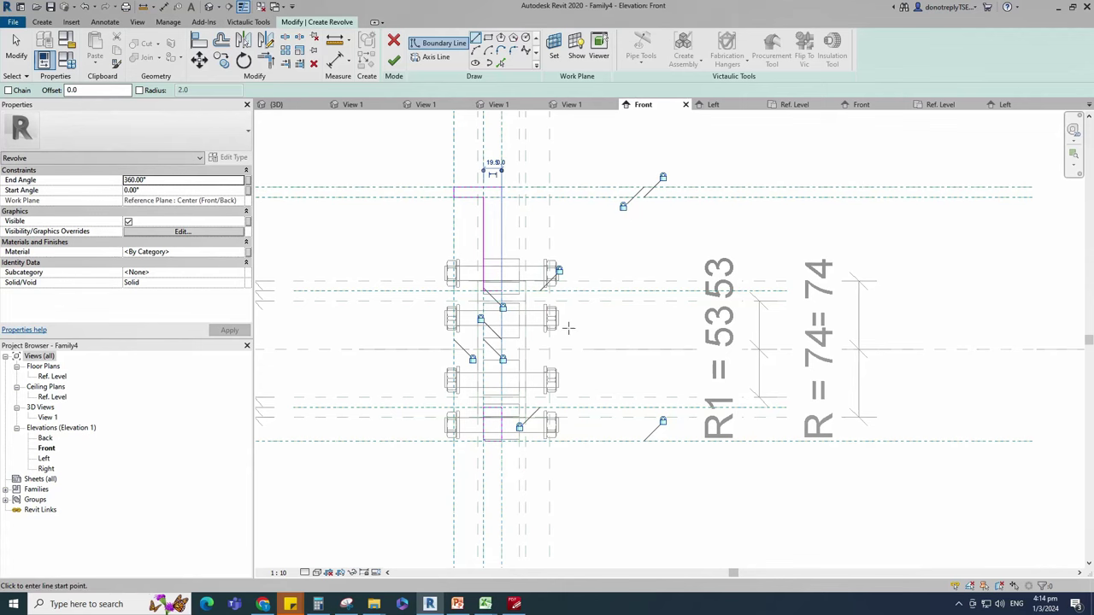
pyautogui.press('Escape')
pyautogui.scroll(-2, 530, 222)
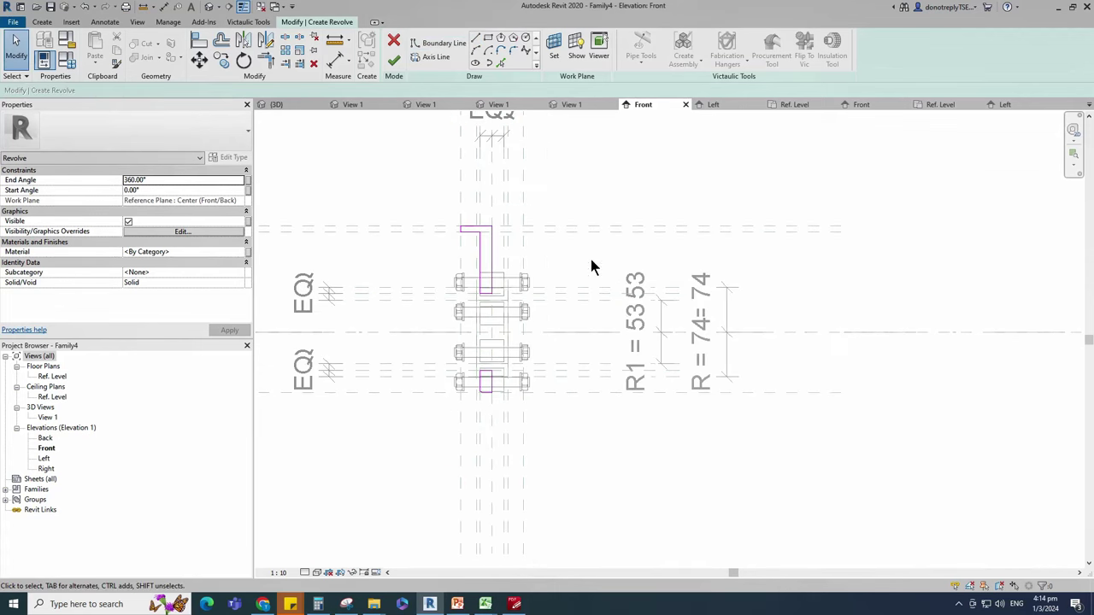
# Step: Set the revolve axis on the vertical centre reference plane and finish the revolve at 360°
pyautogui.click(437, 56)
pyautogui.click(486, 37)
pyautogui.click(492, 192)
pyautogui.press('Escape')
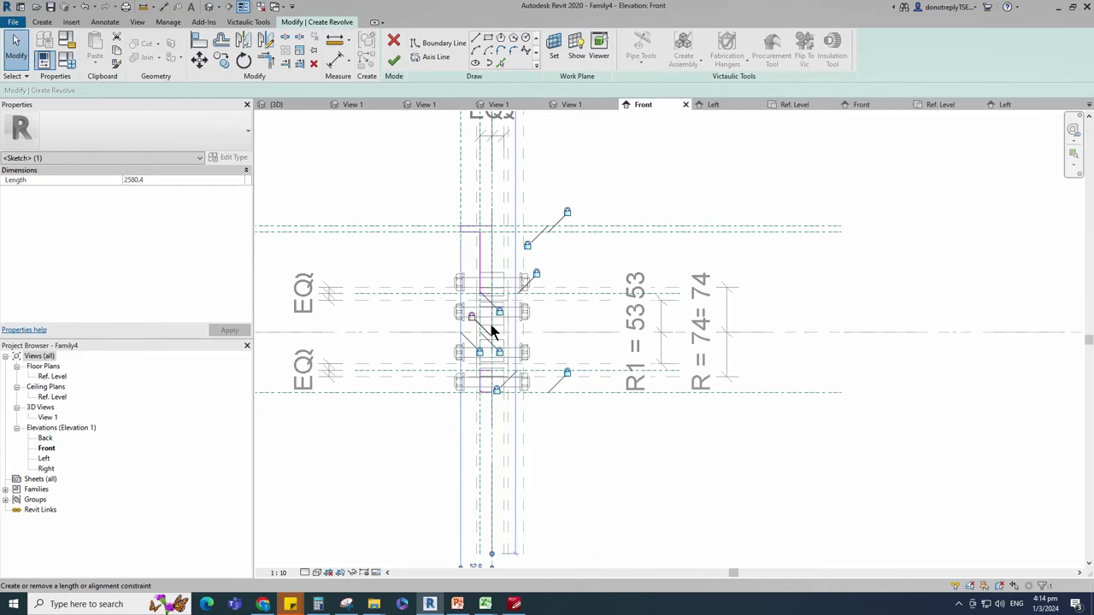
pyautogui.click(393, 62)
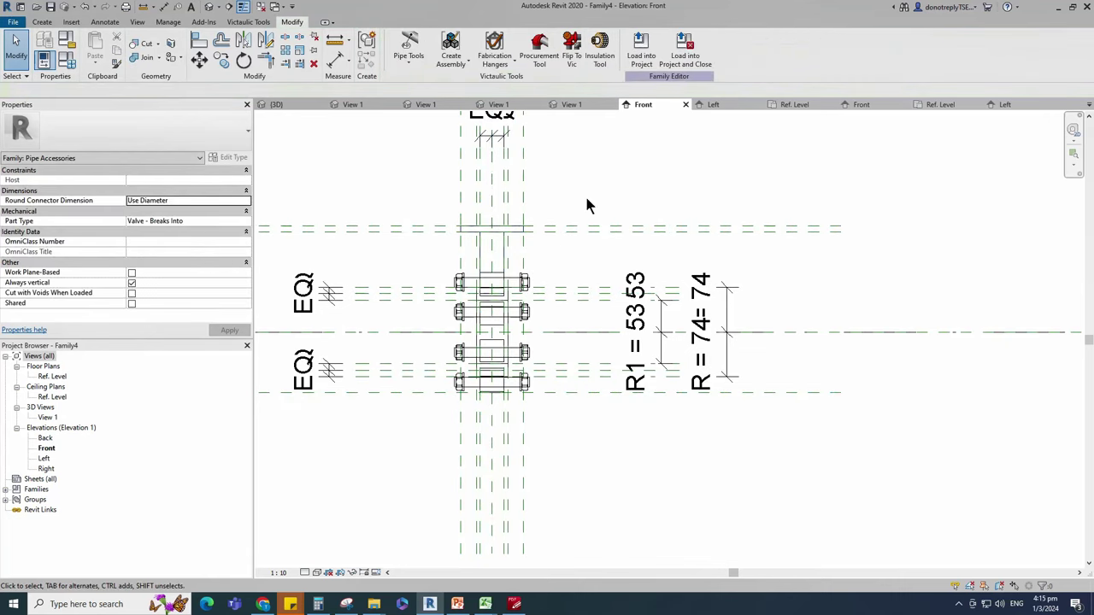
# Step: Set the Front elevation's visual style to Shaded and examine the revolved stem and flange in the 3D view
pyautogui.click(318, 573)
pyautogui.click(344, 532)
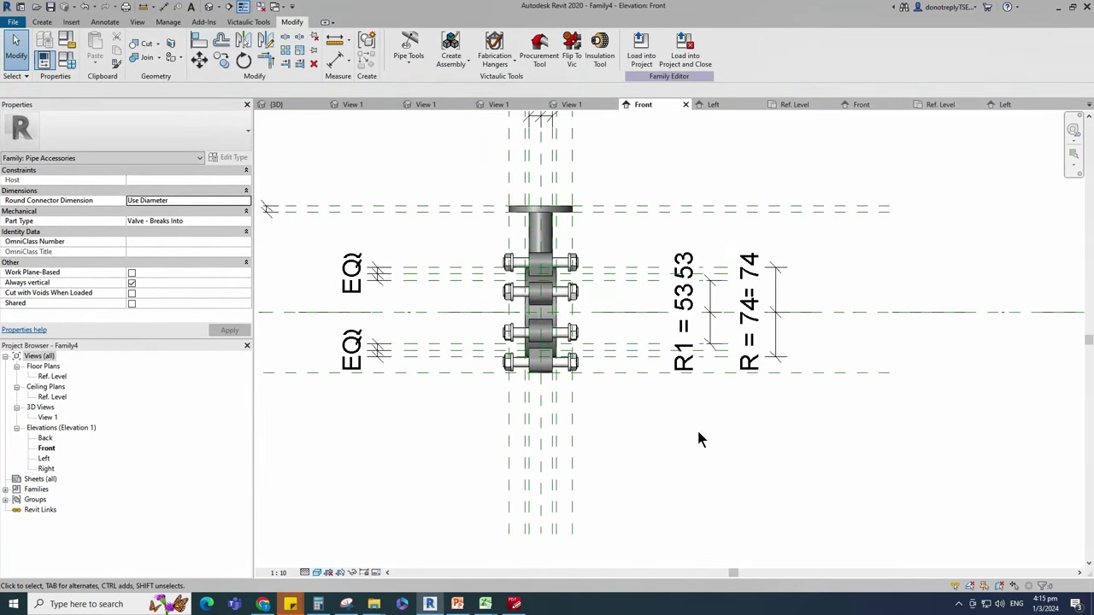
pyautogui.doubleClick(46, 419)
pyautogui.keyDown('shift'); pyautogui.moveTo(523, 453); pyautogui.dragTo(637, 432, button='middle'); pyautogui.keyUp('shift')
pyautogui.click(628, 434)
pyautogui.keyDown('shift'); pyautogui.moveTo(667, 470); pyautogui.dragTo(705, 505, button='middle'); pyautogui.keyUp('shift')
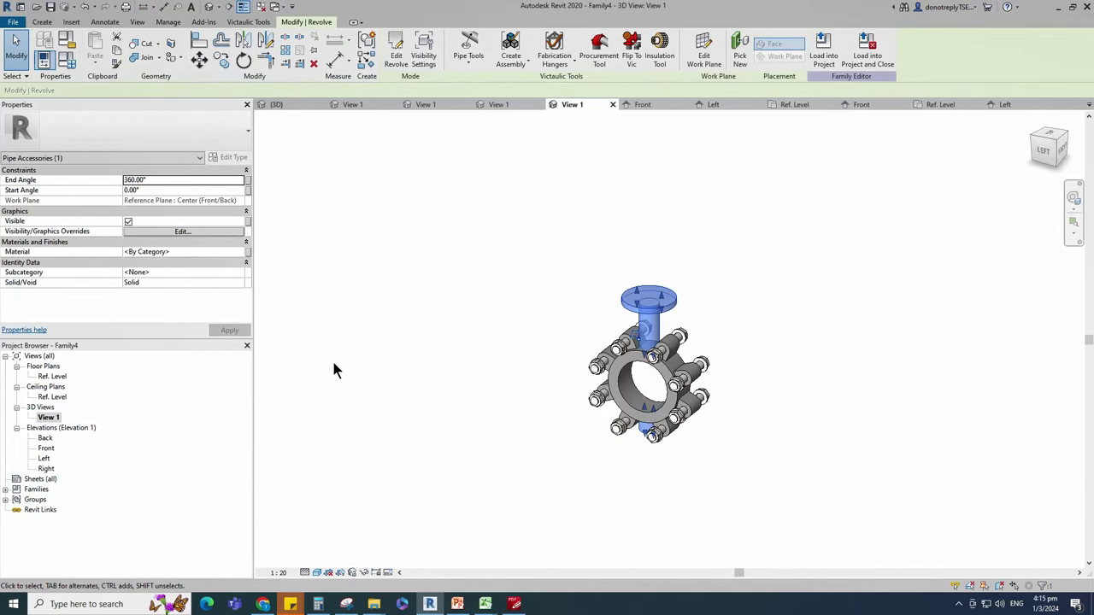
# Step: Join the geometry of the valve's ring body with the revolved stem
pyautogui.press('j')
pyautogui.press('g')
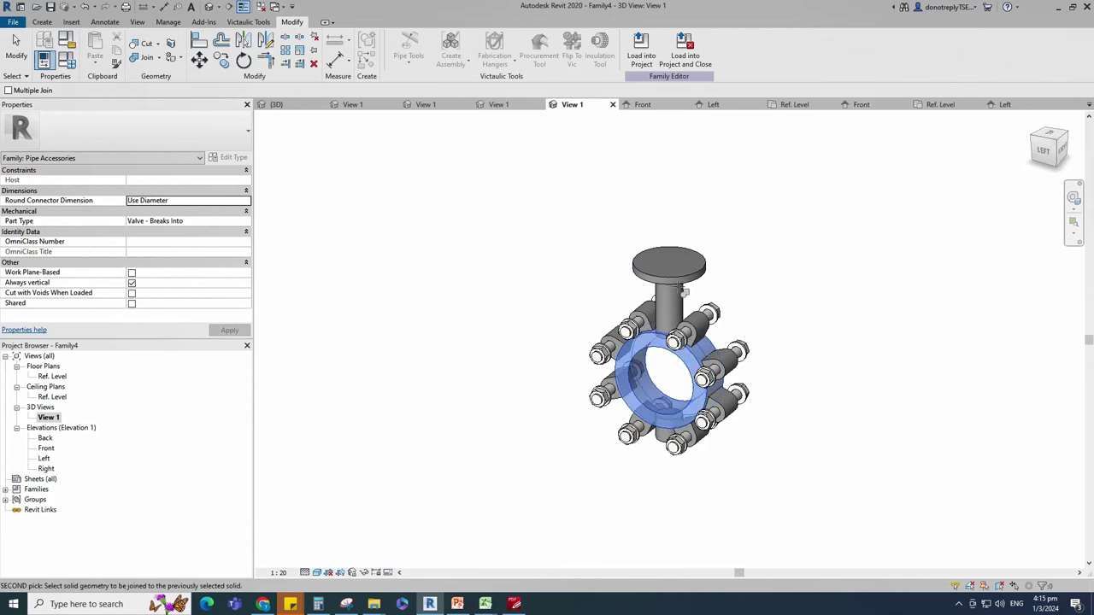
pyautogui.scroll(-1, 768, 364)
pyautogui.press('Escape')
pyautogui.click(703, 293)
pyautogui.click(811, 350)
pyautogui.keyDown('shift'); pyautogui.moveTo(812, 350); pyautogui.dragTo(459, 362, button='middle'); pyautogui.keyUp('shift')
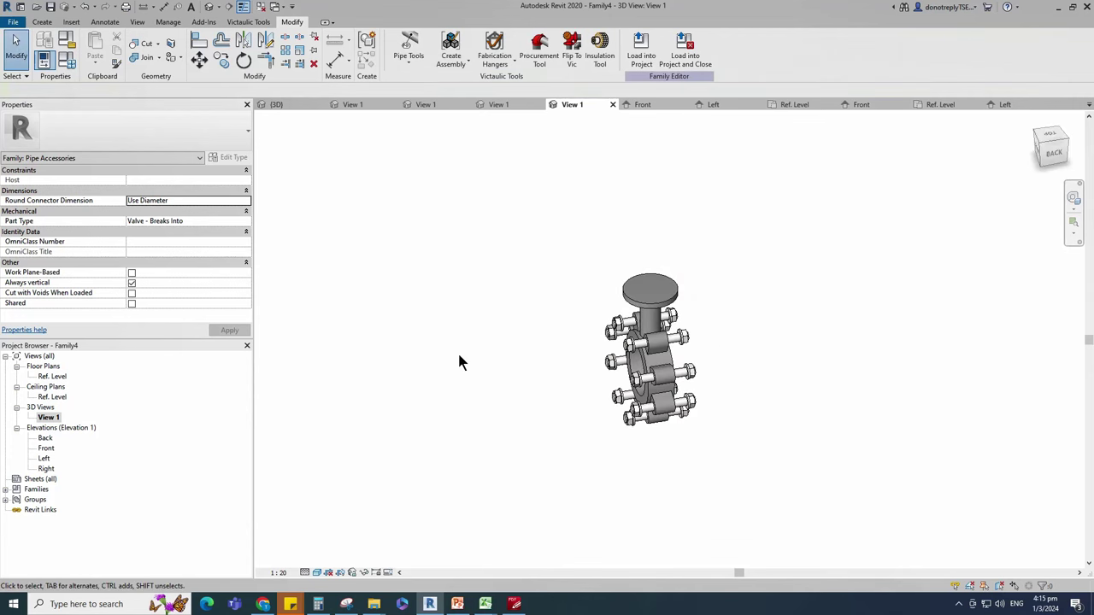
# Step: In the Front elevation, add a vertical reference plane offset 5.5 mm to the left of the centre plane
pyautogui.doubleClick(46, 448)
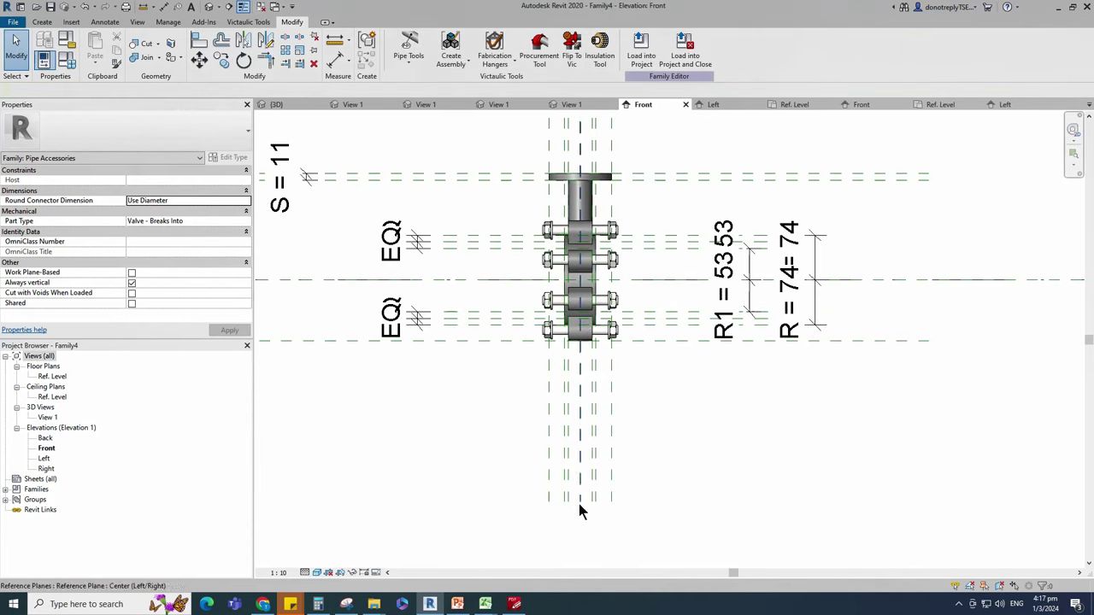
pyautogui.press('r')
pyautogui.press('p')
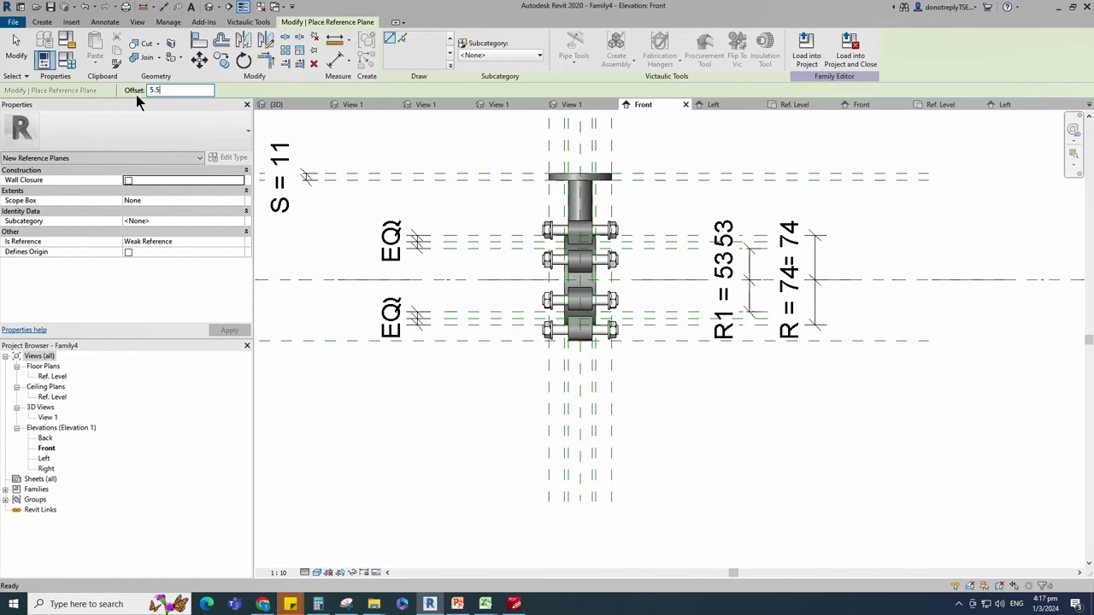
pyautogui.click(581, 499)
pyautogui.scroll(-3, 579, 165)
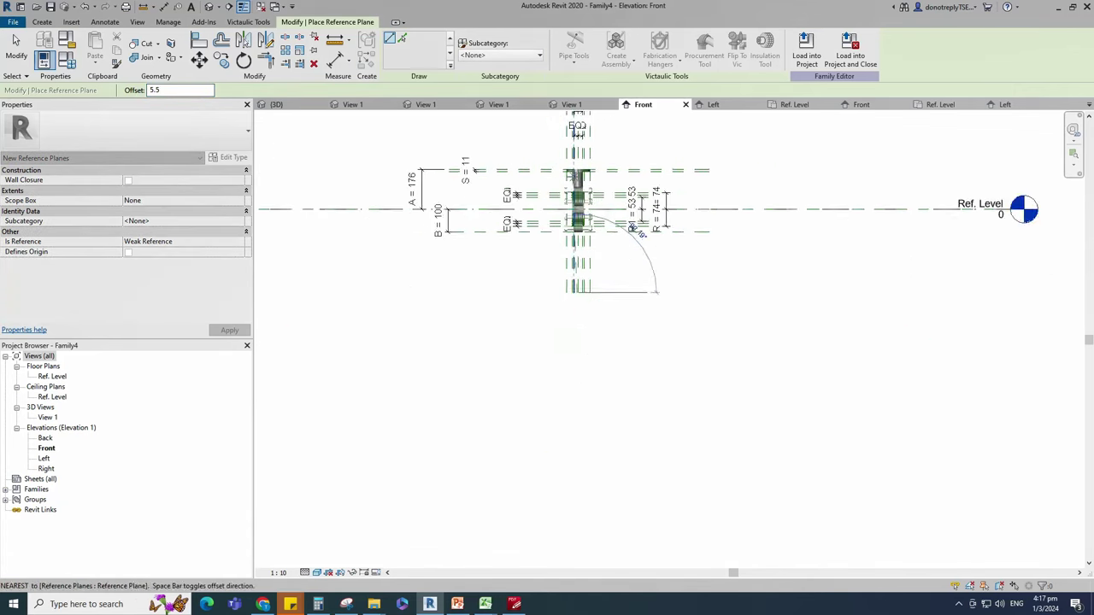
pyautogui.scroll(3, 577, 132)
pyautogui.scroll(-3, 562, 258)
pyautogui.scroll(4, 568, 177)
pyautogui.press('Escape')
pyautogui.press('Escape')
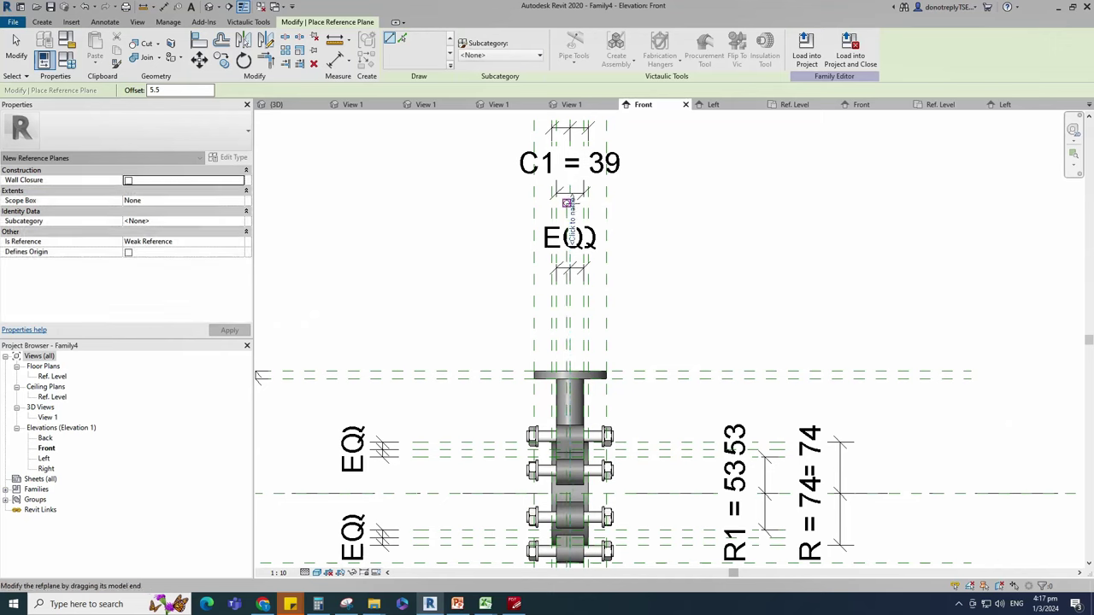
# Step: Mirror the new vertical reference plane about the Center (Left/Right) plane
pyautogui.scroll(-4, 598, 184)
pyautogui.scroll(2, 592, 409)
pyautogui.click(587, 398)
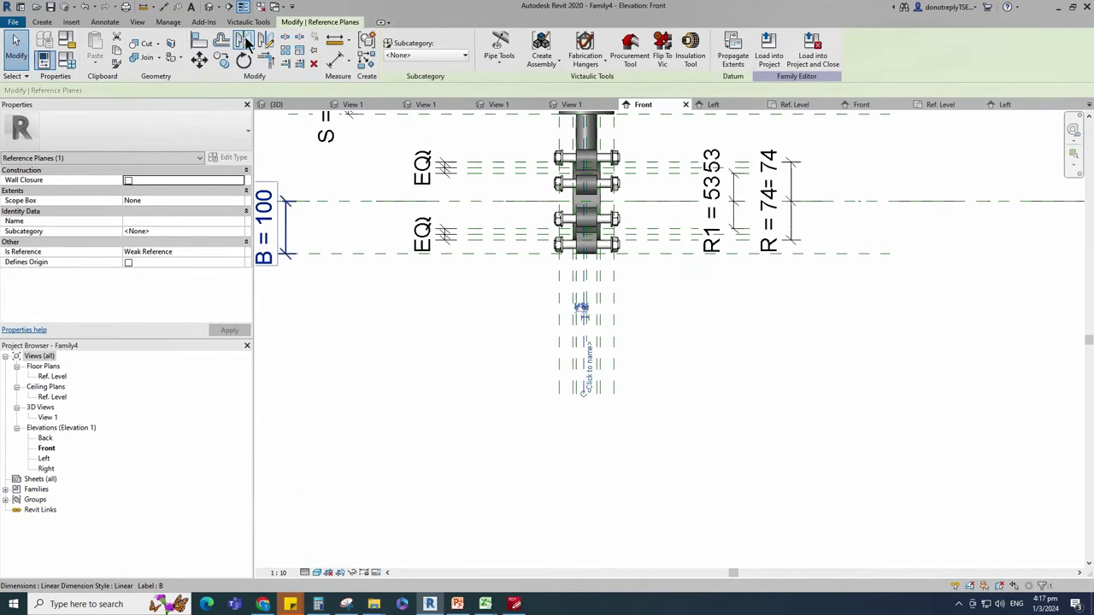
pyautogui.scroll(3, 578, 389)
# Step: Dimension the two inner vertical planes through the centre plane and make the spacing equal with EQ
pyautogui.click(335, 66)
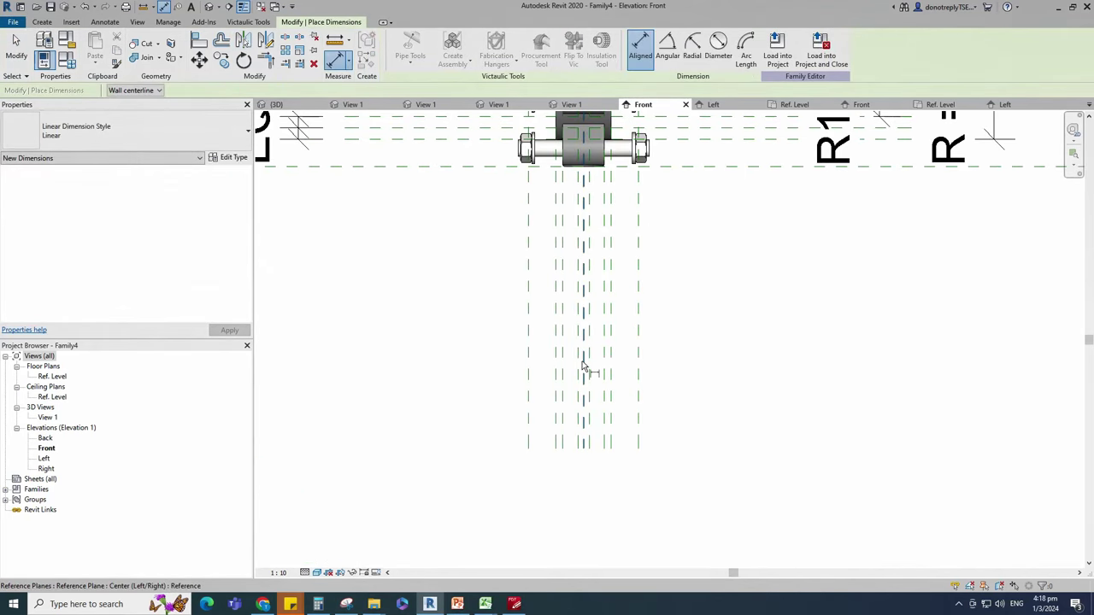
pyautogui.scroll(-2, 580, 363)
pyautogui.click(585, 540)
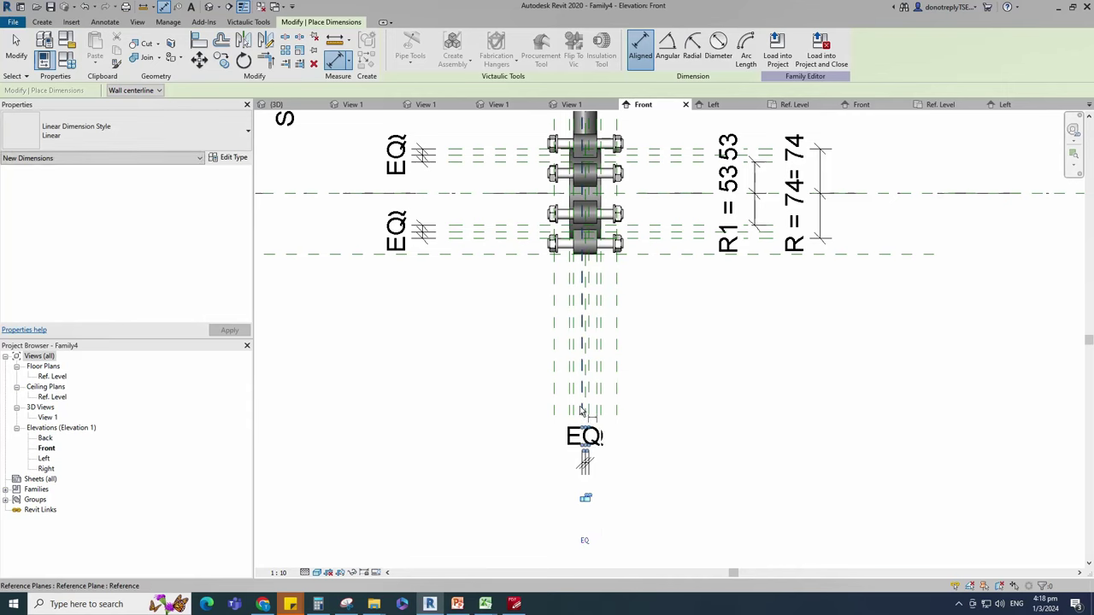
# Step: Dimension the overall distance between the two inner vertical reference planes below the valve body
pyautogui.scroll(1, 587, 398)
pyautogui.click(583, 397)
pyautogui.click(591, 393)
pyautogui.scroll(-3, 594, 376)
pyautogui.click(599, 455)
pyautogui.press('Escape')
pyautogui.press('Escape')
# Step: Label the overall dimension between the inner vertical planes with the existing parameter S
pyautogui.click(594, 450)
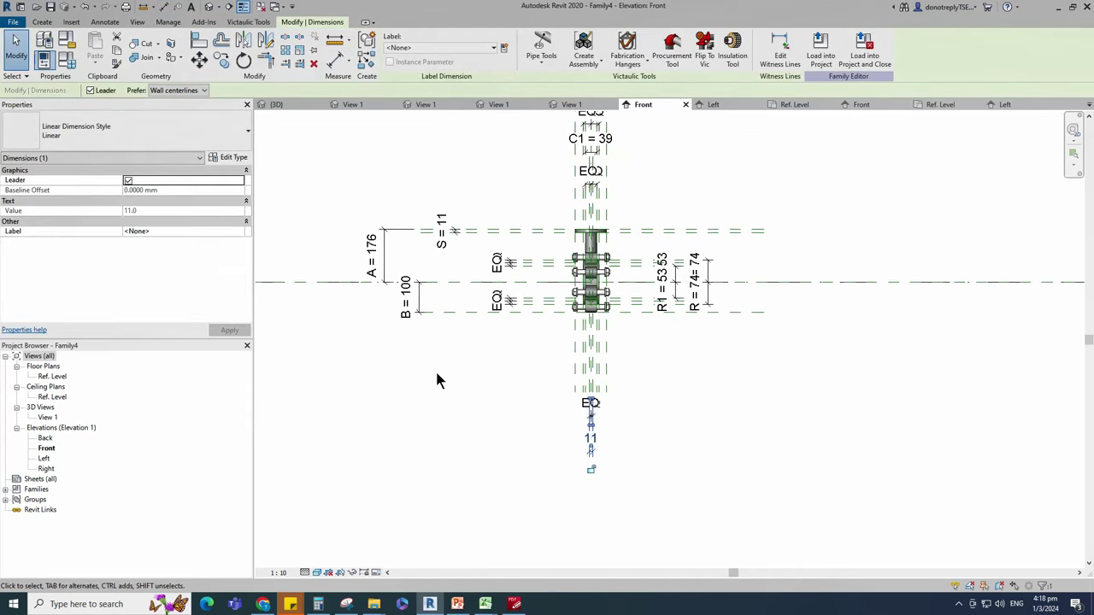
pyautogui.click(241, 232)
pyautogui.scroll(-3, 157, 276)
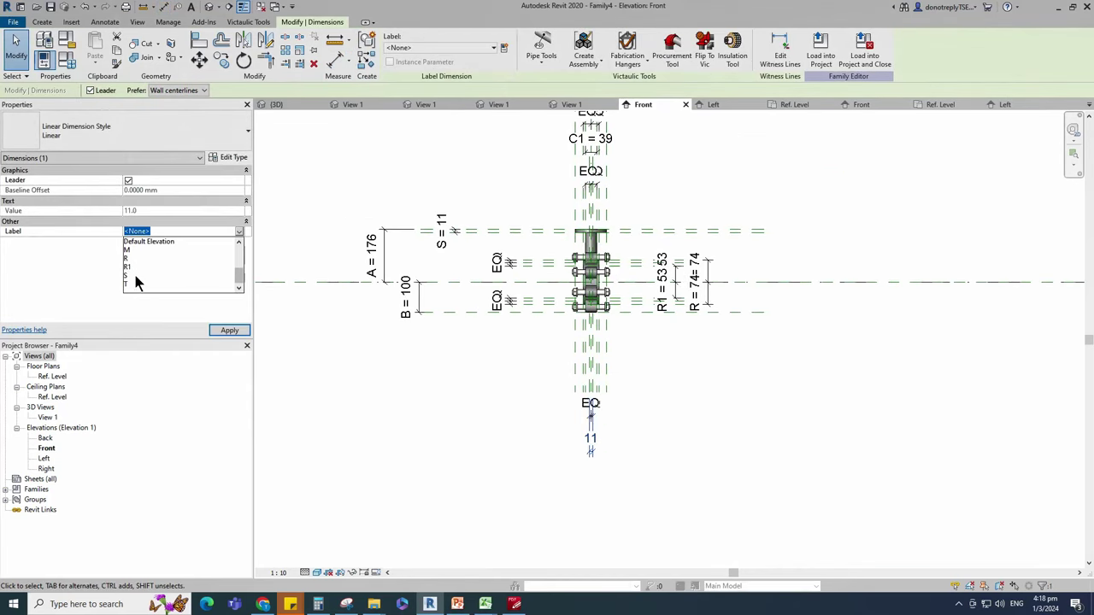
pyautogui.click(135, 275)
pyautogui.click(768, 437)
pyautogui.scroll(2, 543, 358)
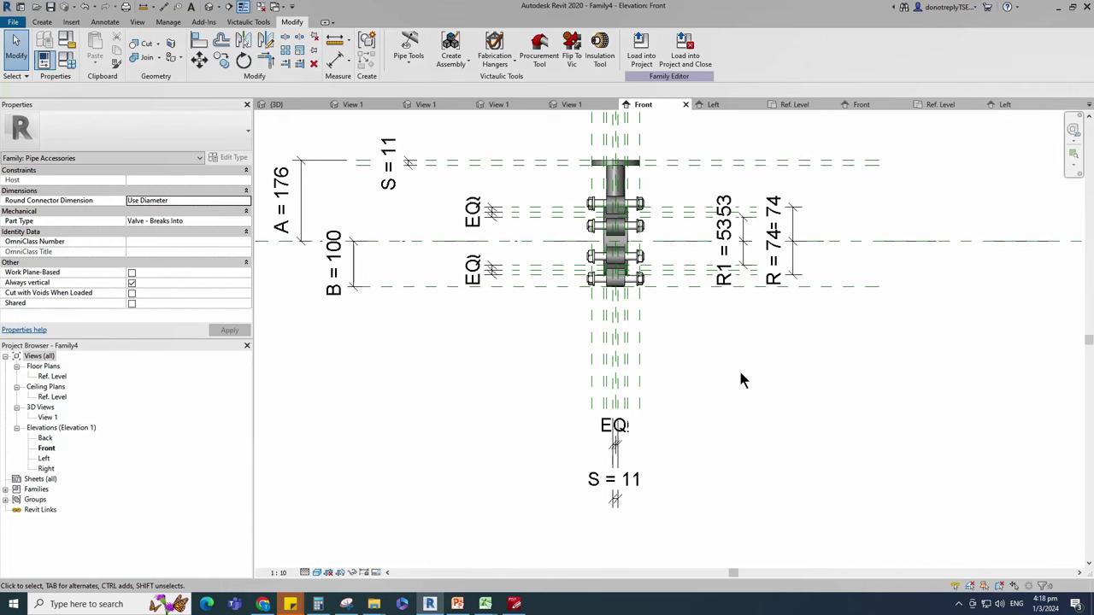
pyautogui.moveTo(741, 373); pyautogui.dragTo(704, 410, button='middle')
# Step: Start a revolve and sketch a half-ellipse between the inner vertical planes, rising about 52.5 mm from the horizontal centre plane
pyautogui.click(42, 23)
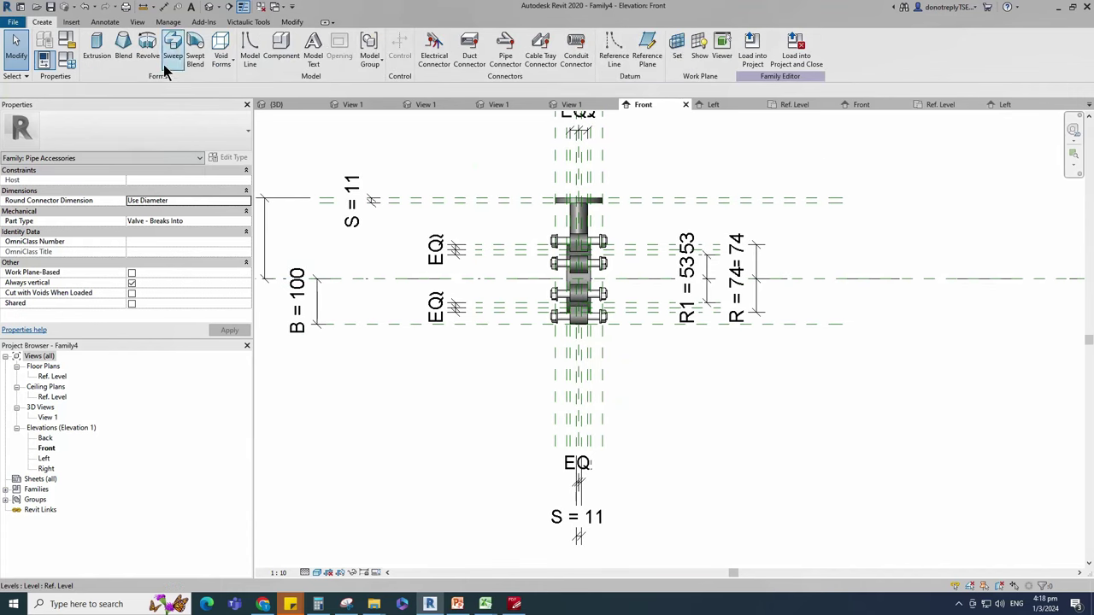
pyautogui.click(148, 43)
pyautogui.click(489, 63)
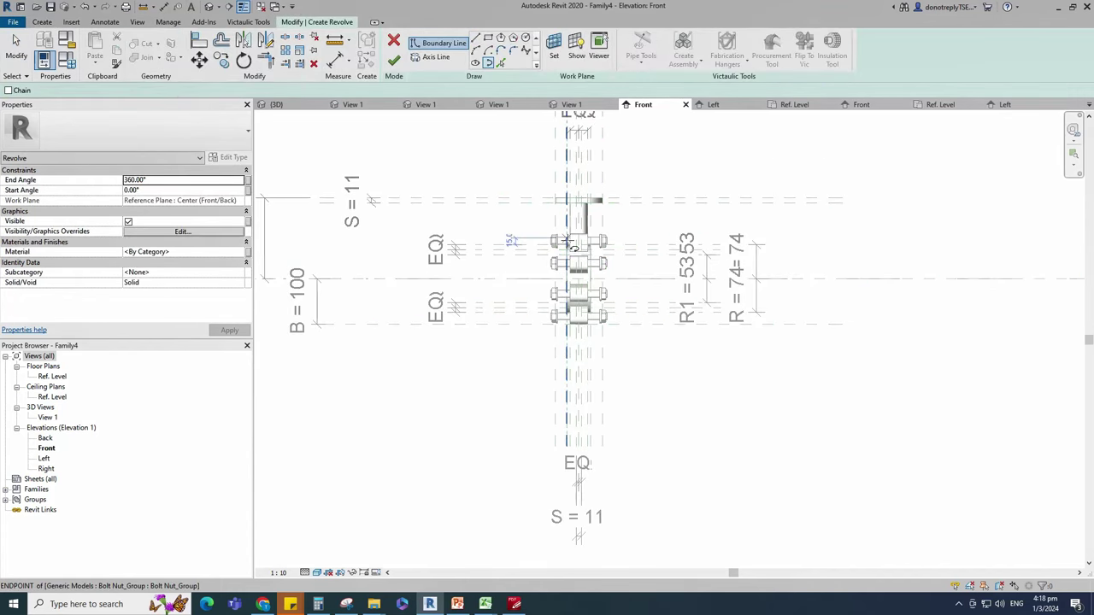
pyautogui.scroll(6, 578, 270)
pyautogui.click(567, 311)
pyautogui.click(595, 310)
pyautogui.scroll(-2, 595, 326)
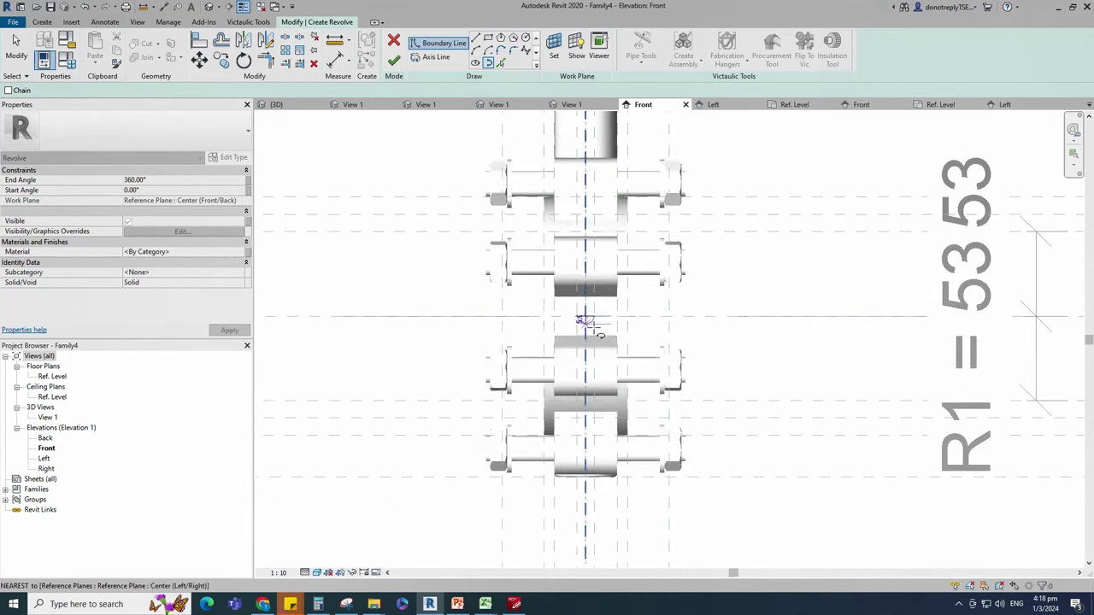
pyautogui.click(586, 231)
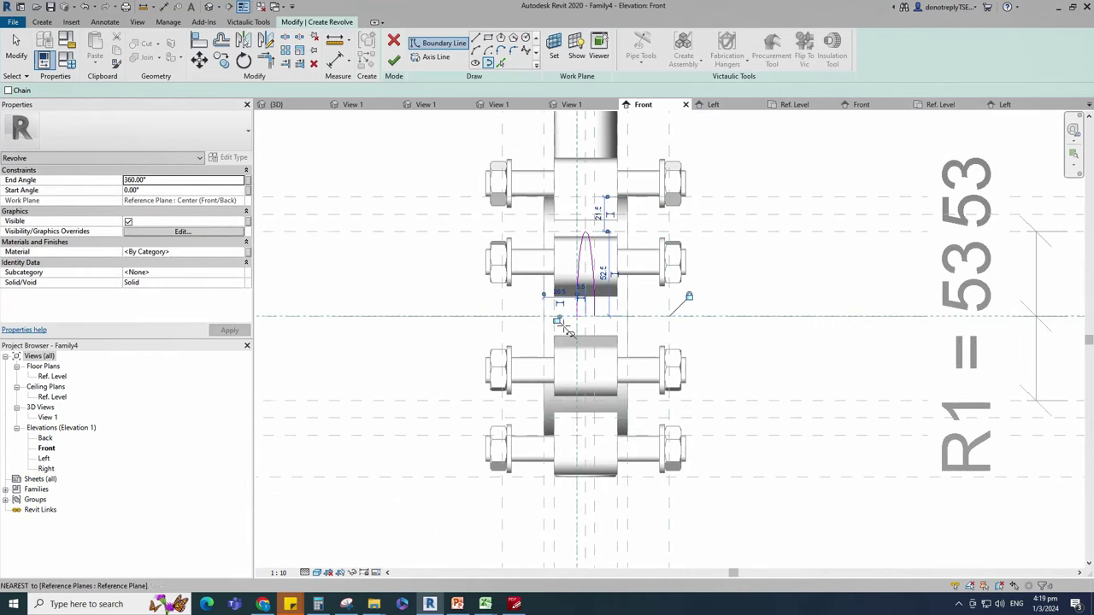
# Step: Align the half-ellipse sketch to the reference planes and close its base with a boundary line along the horizontal centre plane
pyautogui.press('a')
pyautogui.press('l')
pyautogui.click(586, 232)
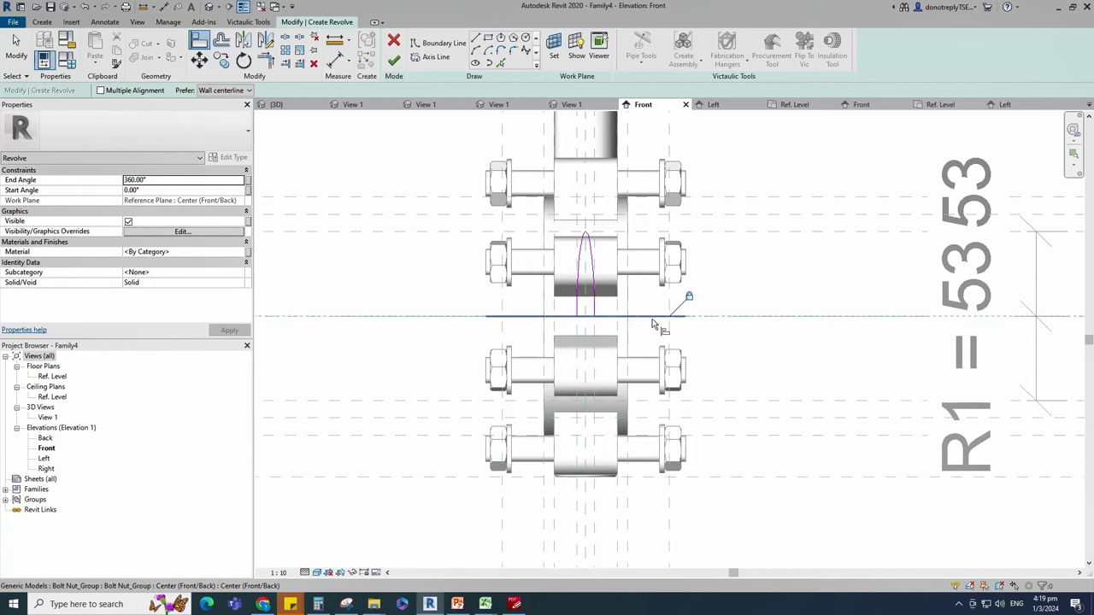
pyautogui.click(652, 318)
pyautogui.click(476, 39)
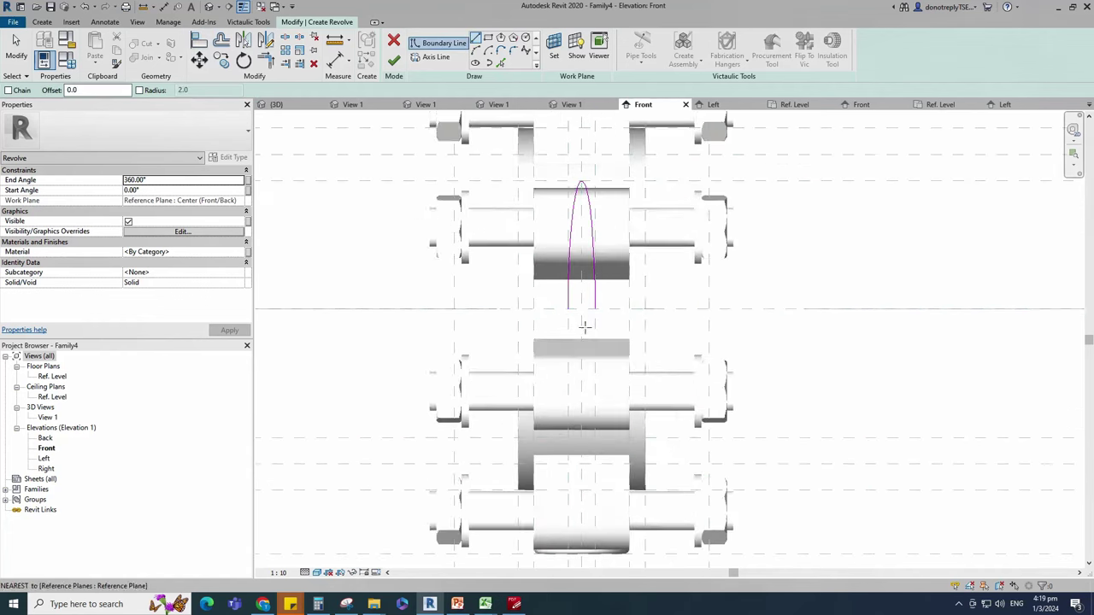
pyautogui.scroll(2, 584, 325)
pyautogui.scroll(-4, 536, 312)
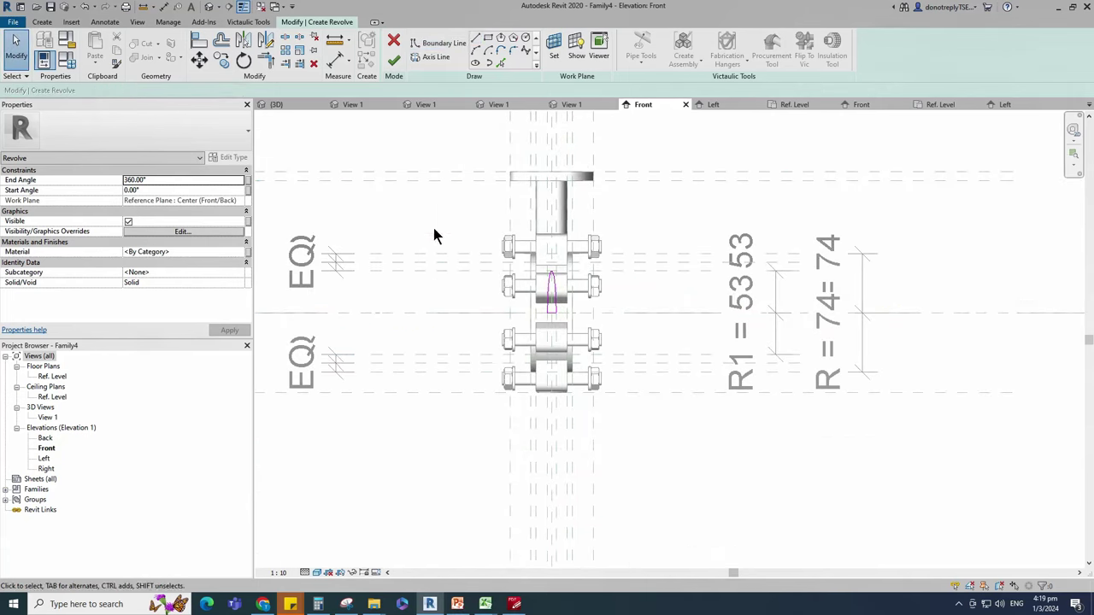
# Step: Constrain the horizontal sketch line to the centre plane, finish the revolve and inspect the valve in 3D View 1
pyautogui.press('Escape')
pyautogui.click(571, 362)
pyautogui.scroll(-2, 598, 351)
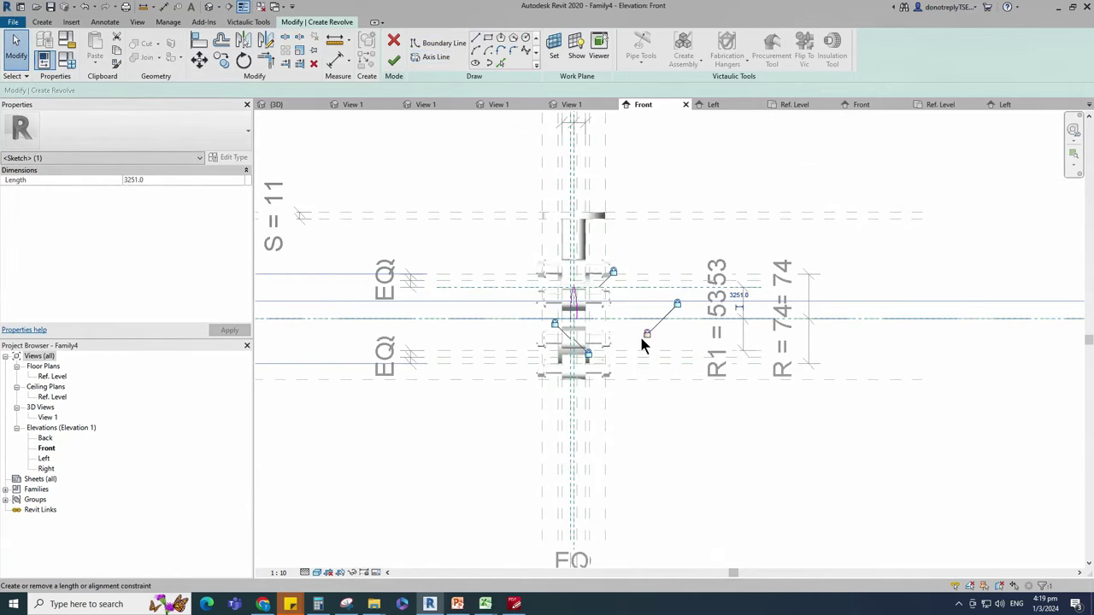
pyautogui.click(393, 60)
pyautogui.scroll(-1, 598, 350)
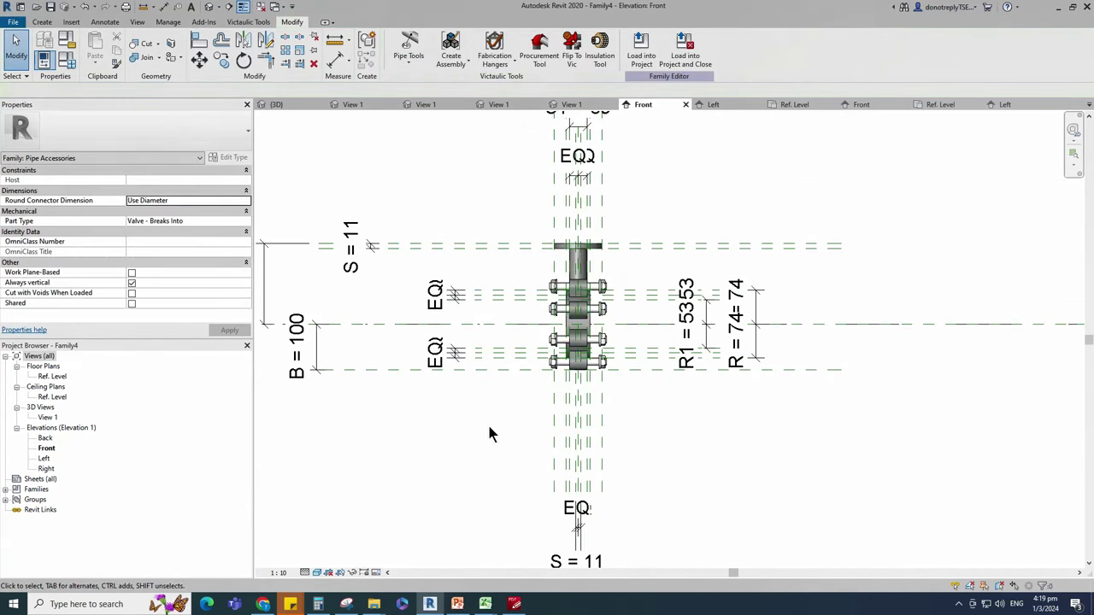
pyautogui.doubleClick(50, 418)
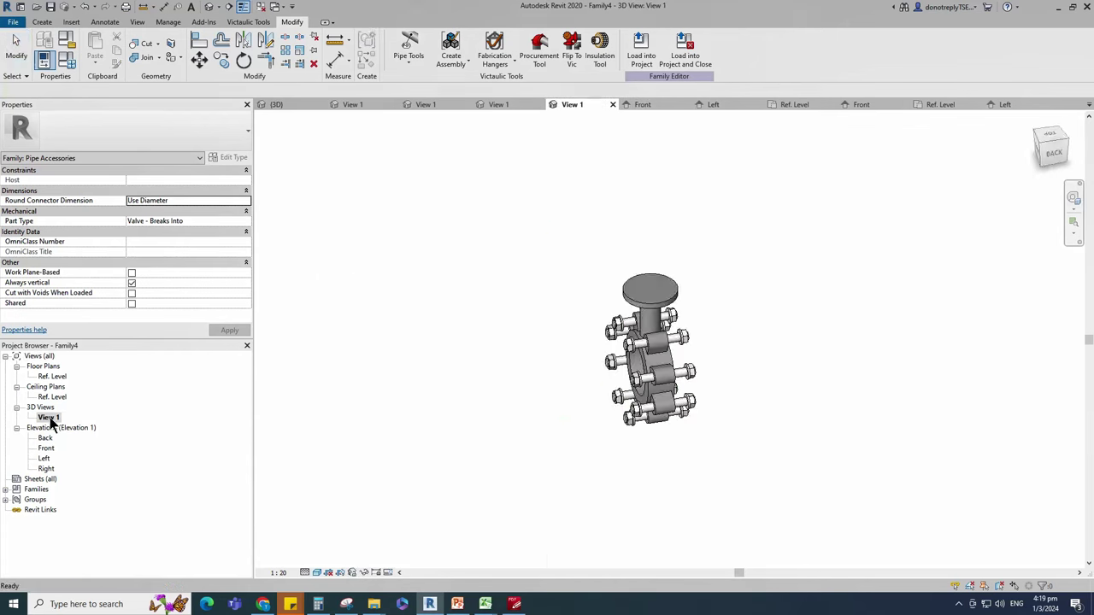
pyautogui.keyDown('shift'); pyautogui.moveTo(863, 402); pyautogui.dragTo(554, 448, button='middle'); pyautogui.keyUp('shift')
pyautogui.scroll(-3, 553, 452)
pyautogui.scroll(2, 707, 438)
pyautogui.scroll(2, 458, 460)
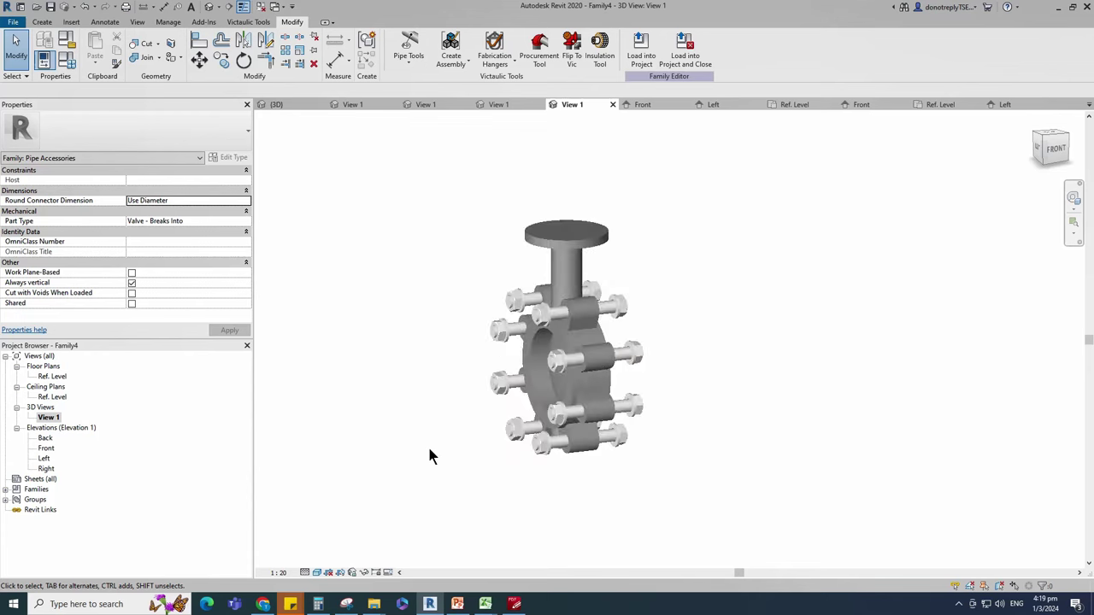
# Step: In the Front elevation, add a horizontal reference plane offset 30 mm above the top flange's upper plane
pyautogui.doubleClick(44, 449)
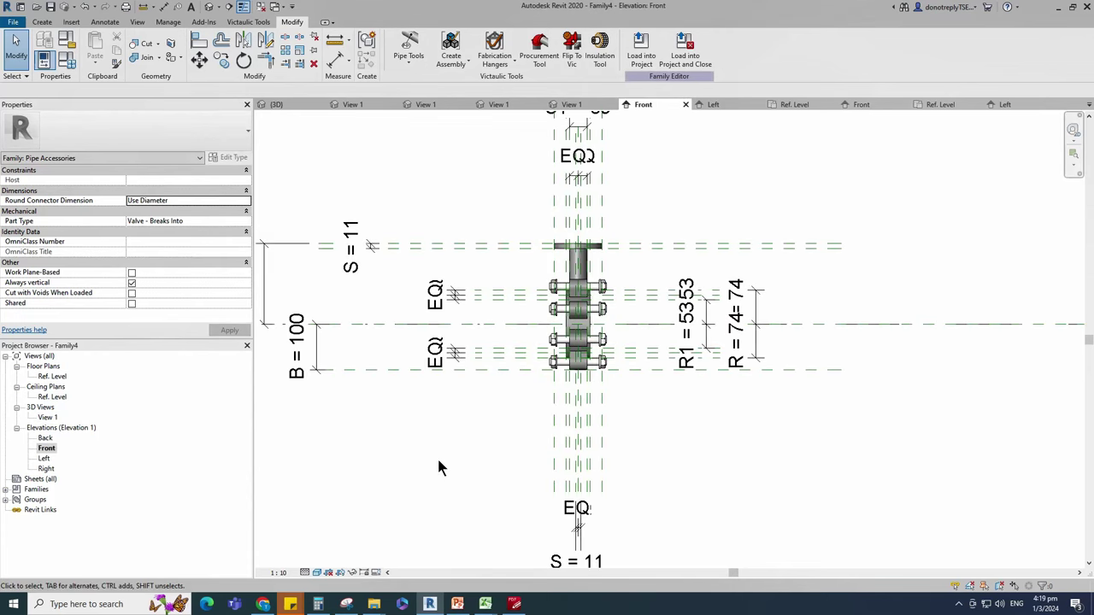
pyautogui.click(551, 286)
pyautogui.click(367, 60)
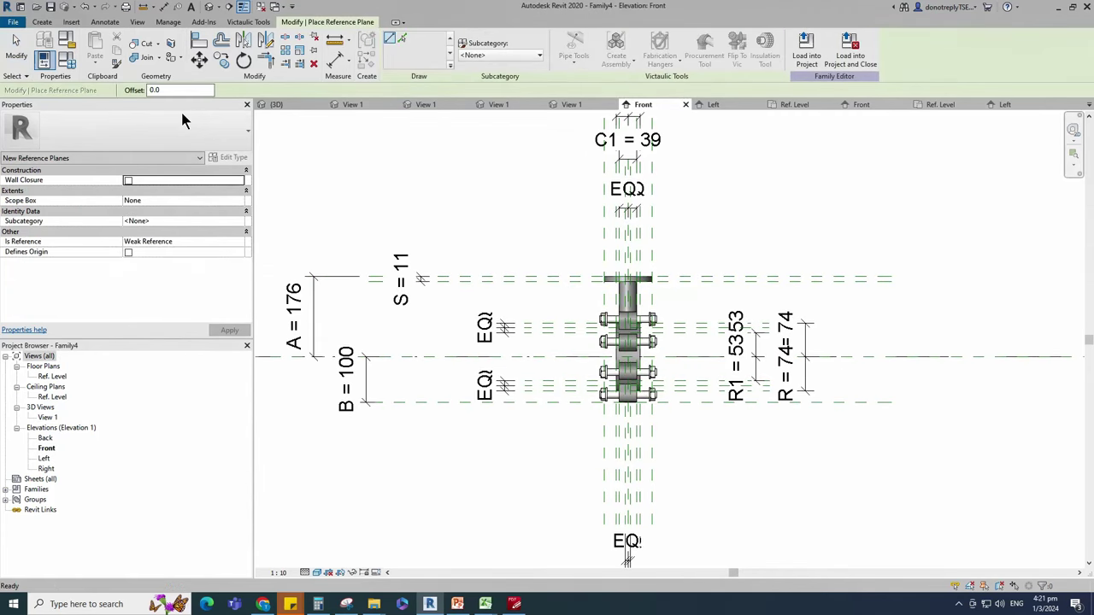
pyautogui.write('30')
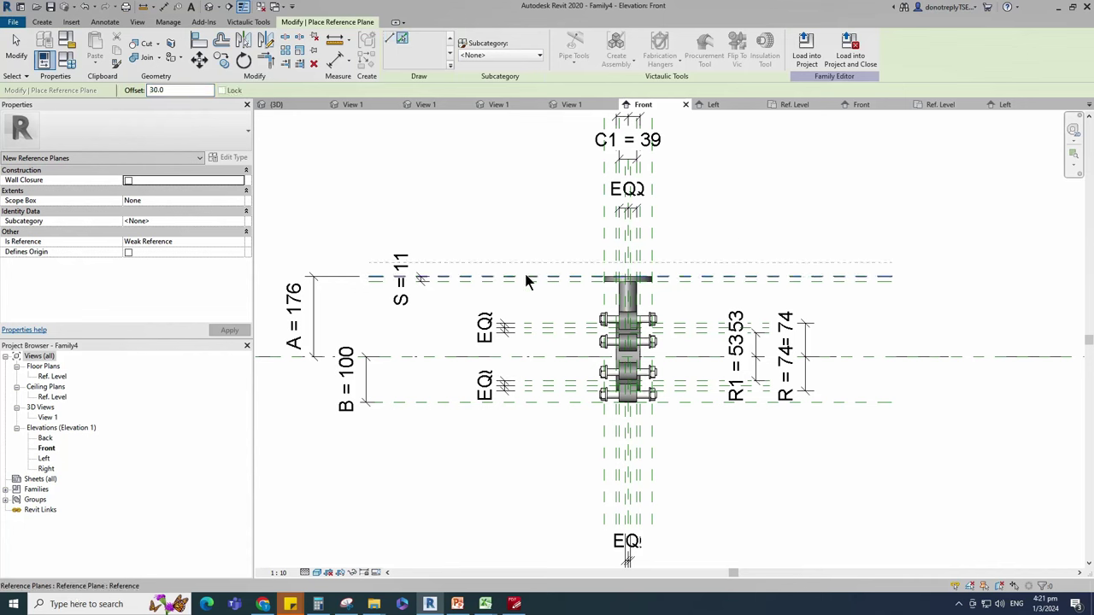
# Step: Dimension the new plane from the flange's upper plane and label the dimension with a new type parameter V
pyautogui.click(337, 58)
pyautogui.click(484, 280)
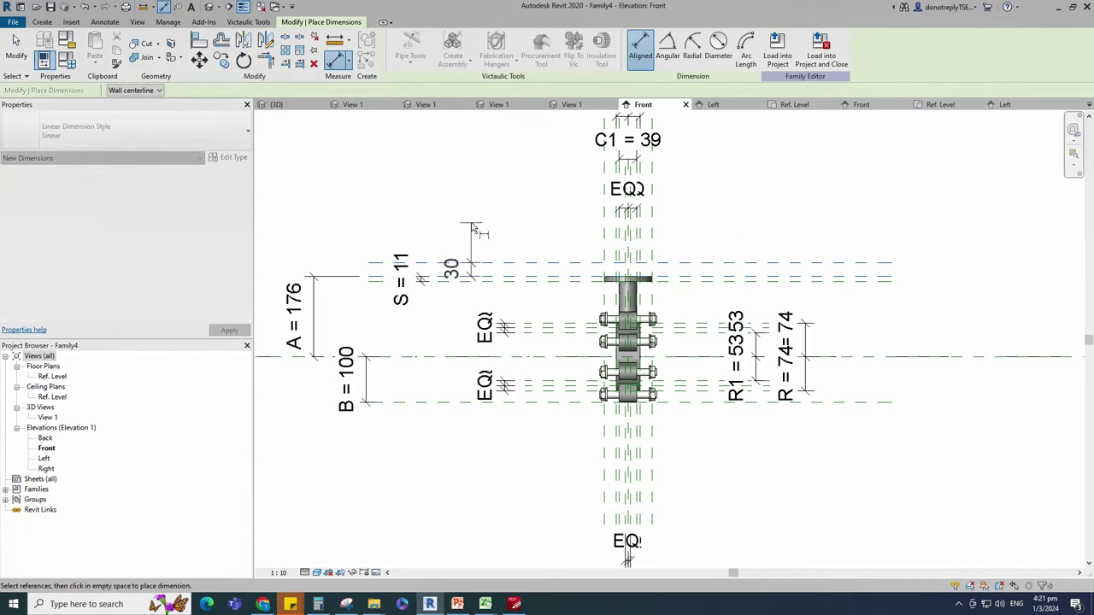
pyautogui.click(481, 219)
pyautogui.press('Escape')
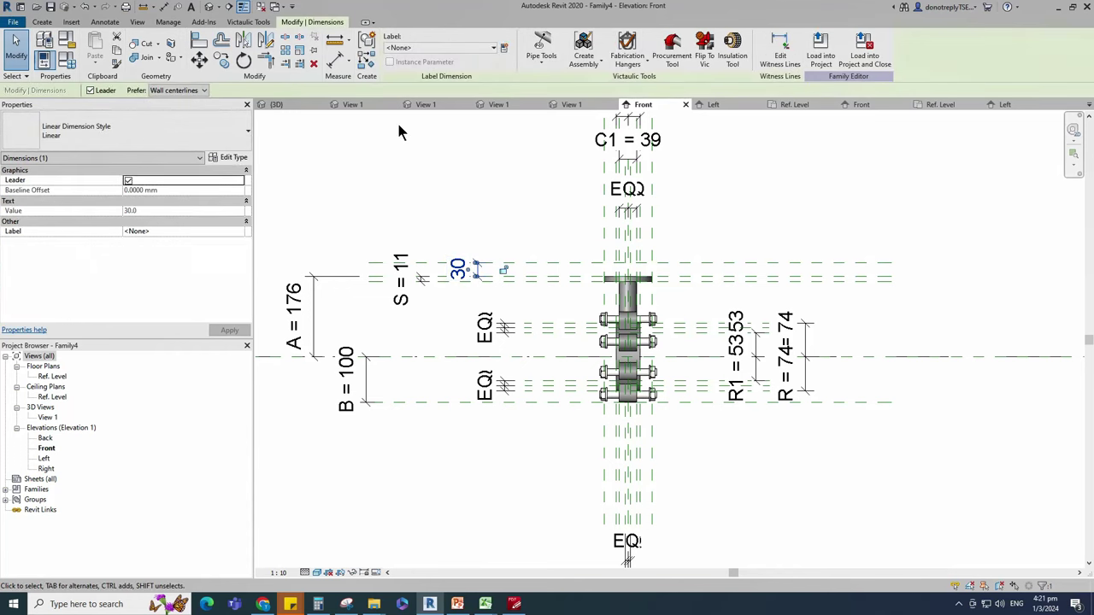
pyautogui.click(504, 49)
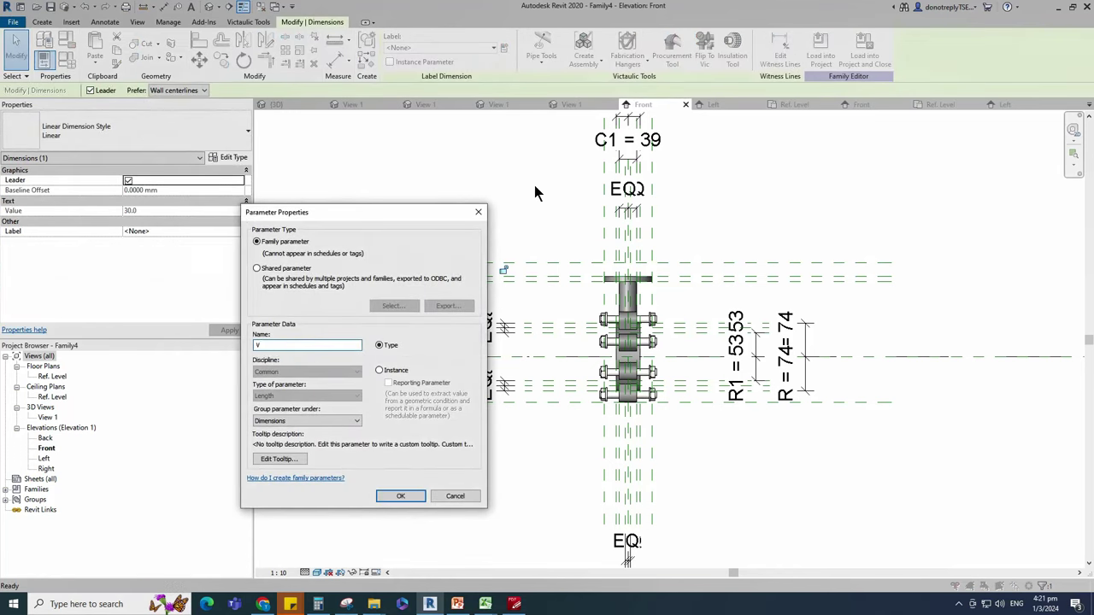
pyautogui.write('V')
pyautogui.click(399, 496)
pyautogui.click(499, 477)
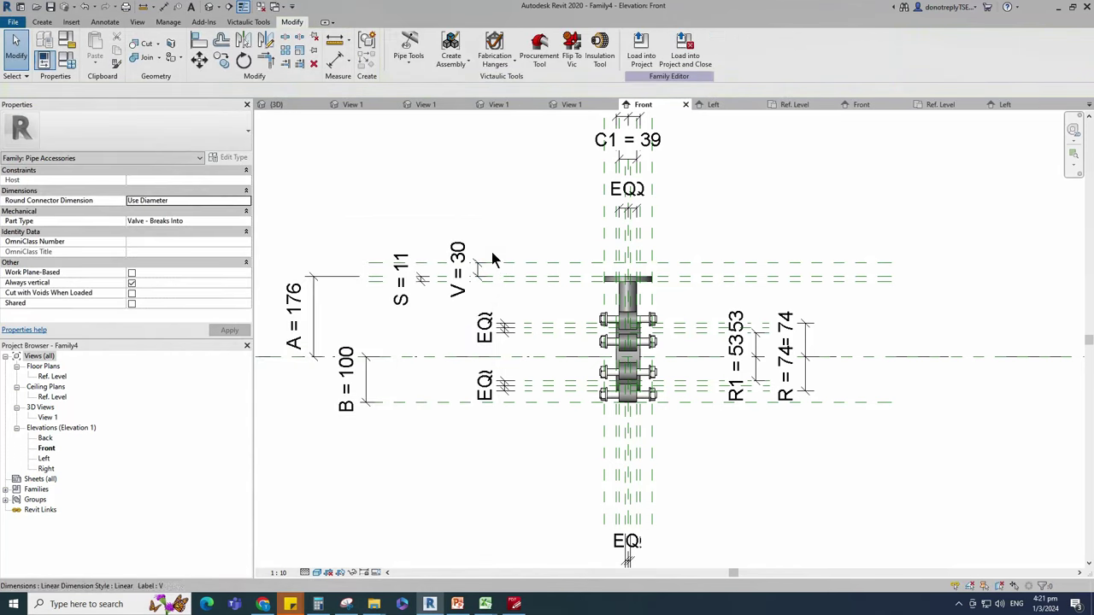
# Step: Add a vertical reference plane offset 10 mm inward from the plane at the stem's left edge
pyautogui.scroll(1, 617, 435)
pyautogui.press('r')
pyautogui.press('p')
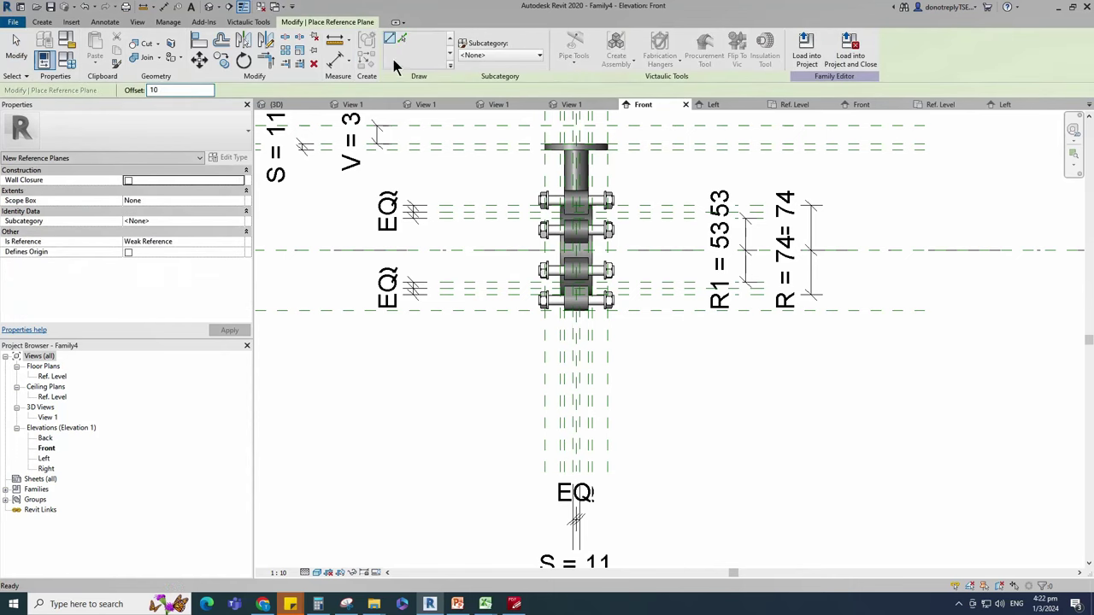
pyautogui.scroll(2, 549, 383)
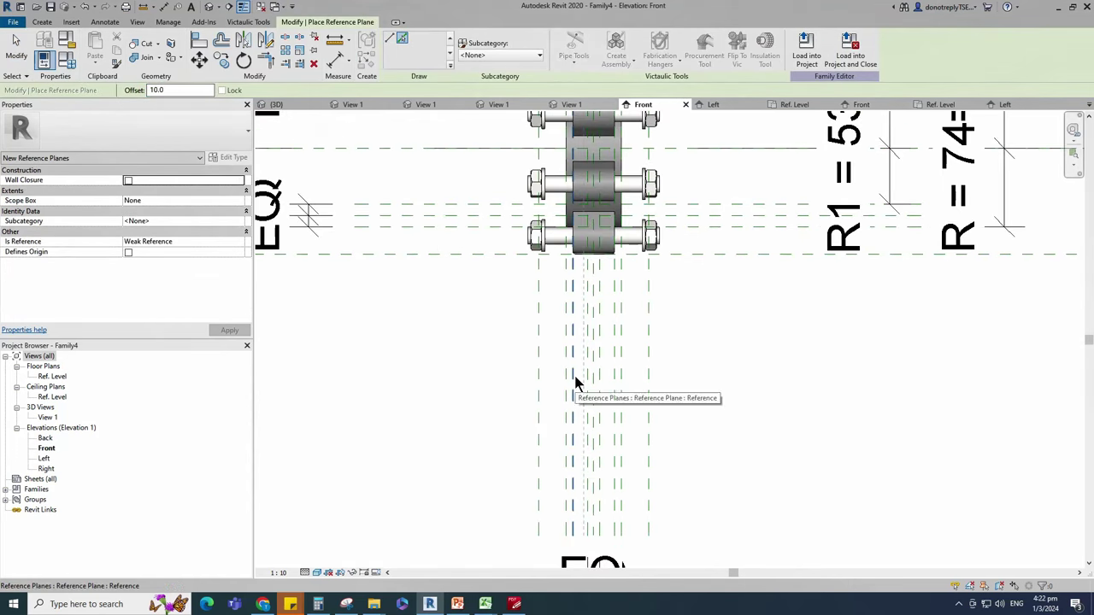
# Step: Dimension the stem's left-edge plane, the new vertical plane and the centre plane, and make the spacing equal with EQ
pyautogui.click(336, 62)
pyautogui.scroll(1, 574, 416)
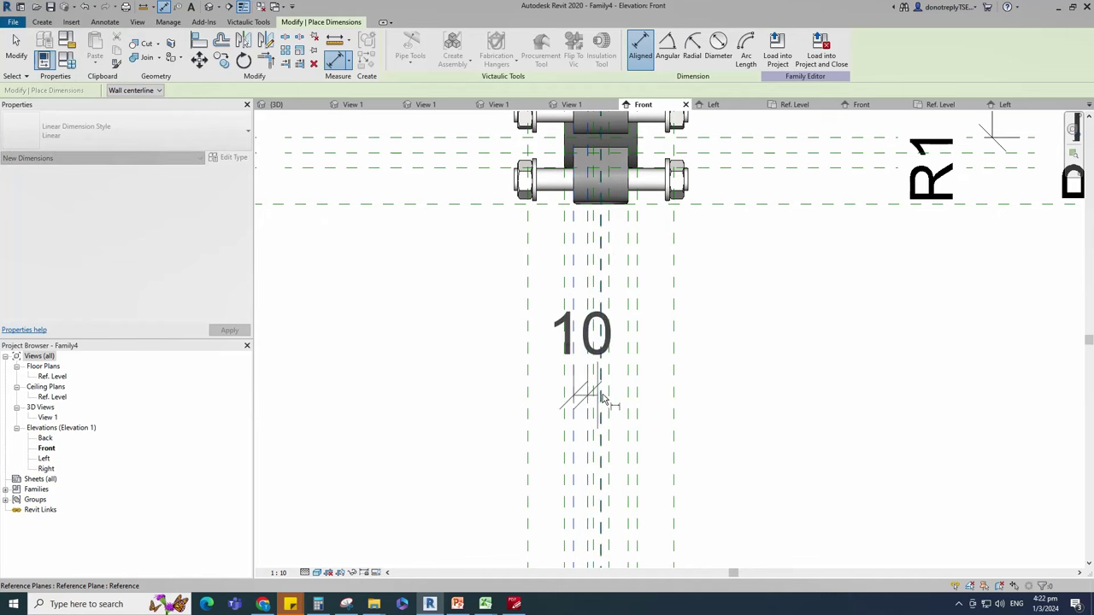
pyautogui.click(608, 395)
pyautogui.click(603, 398)
pyautogui.scroll(-2, 603, 398)
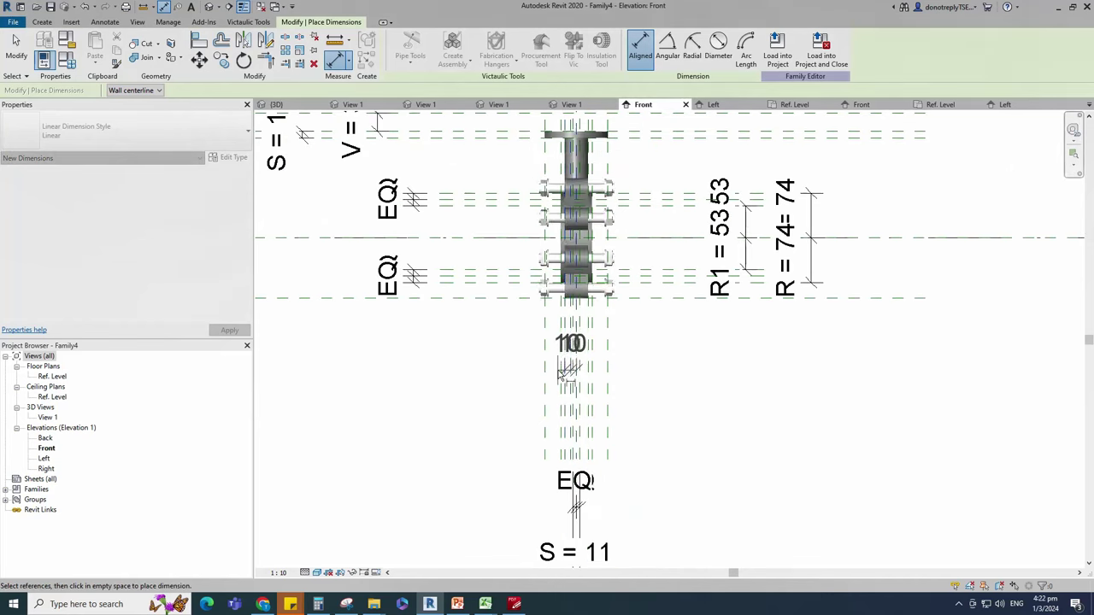
pyautogui.click(657, 427)
pyautogui.click(609, 398)
pyautogui.press('Escape')
pyautogui.press('Escape')
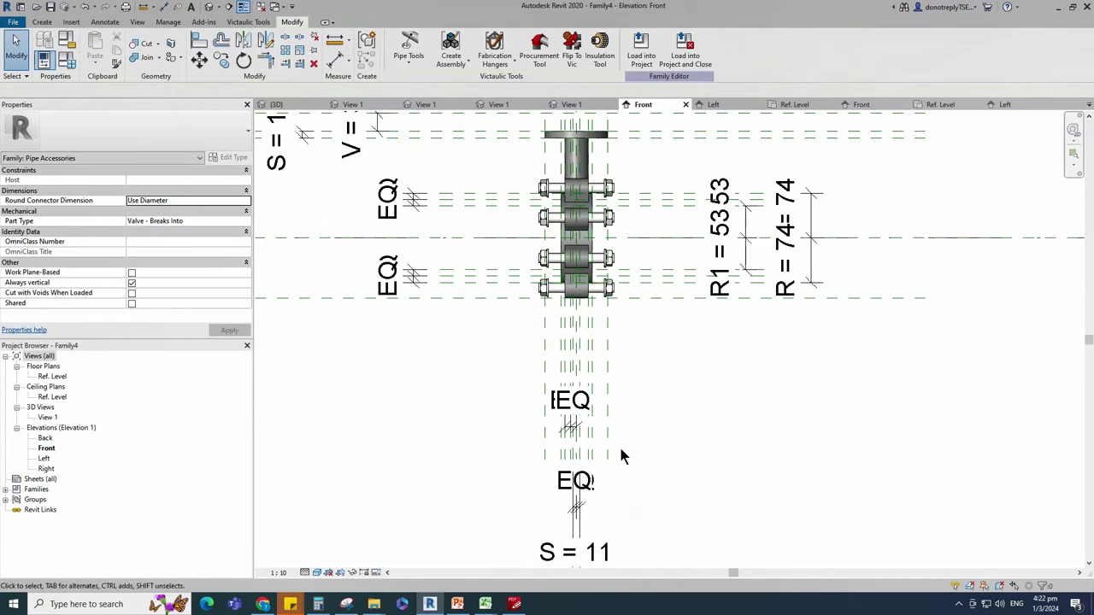
pyautogui.scroll(-2, 510, 454)
pyautogui.scroll(2, 454, 459)
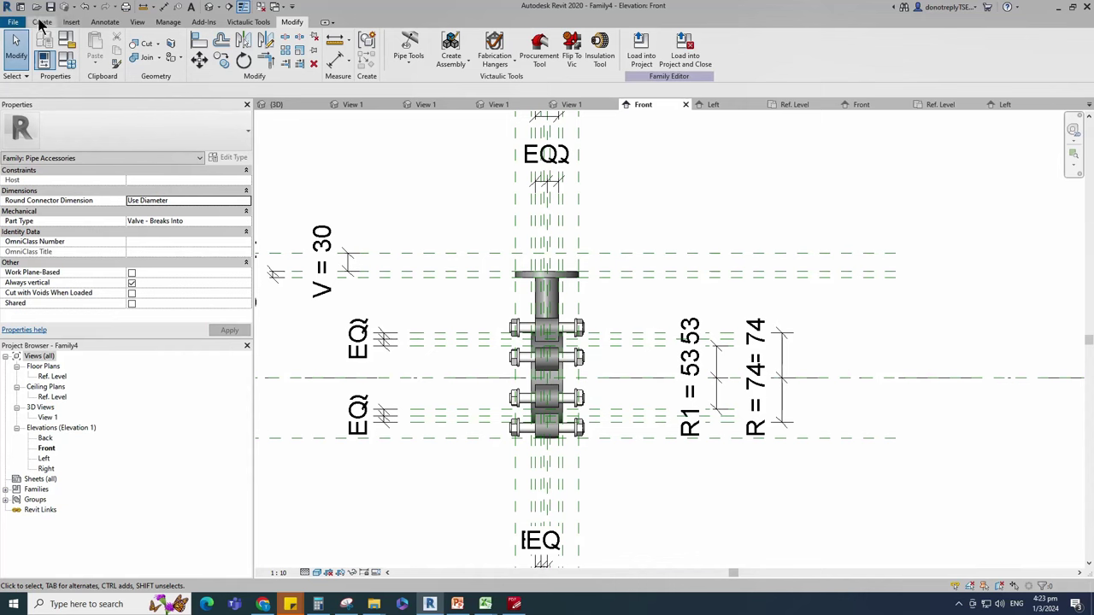
# Step: Start a revolve and sketch a rectangle about 250 mm high from the flange's upper plane downward, between the new vertical plane and the centre
pyautogui.click(41, 21)
pyautogui.click(148, 49)
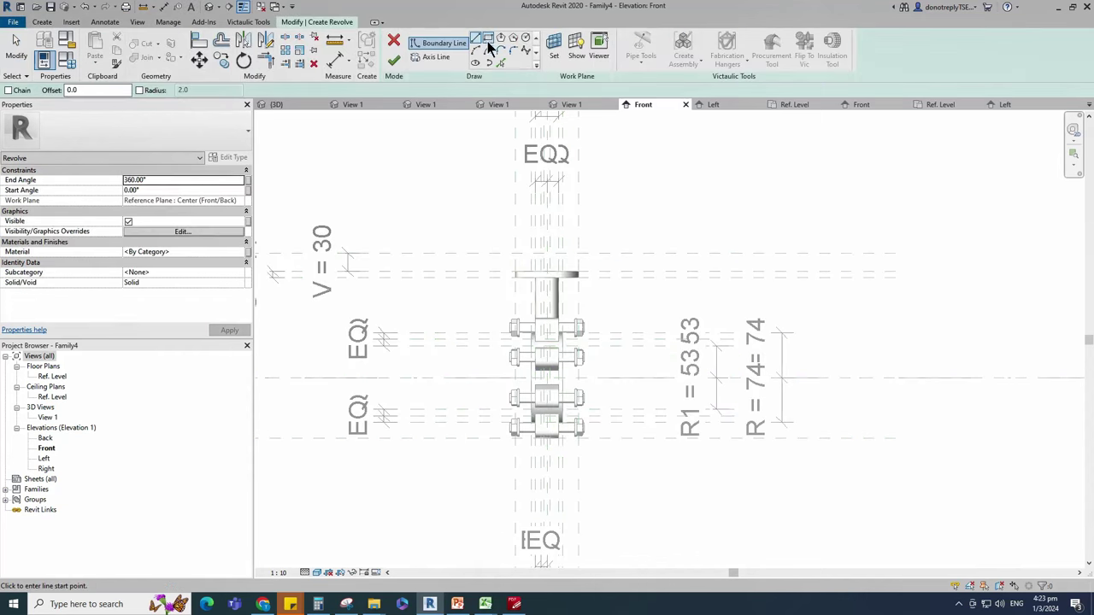
pyautogui.scroll(4, 571, 306)
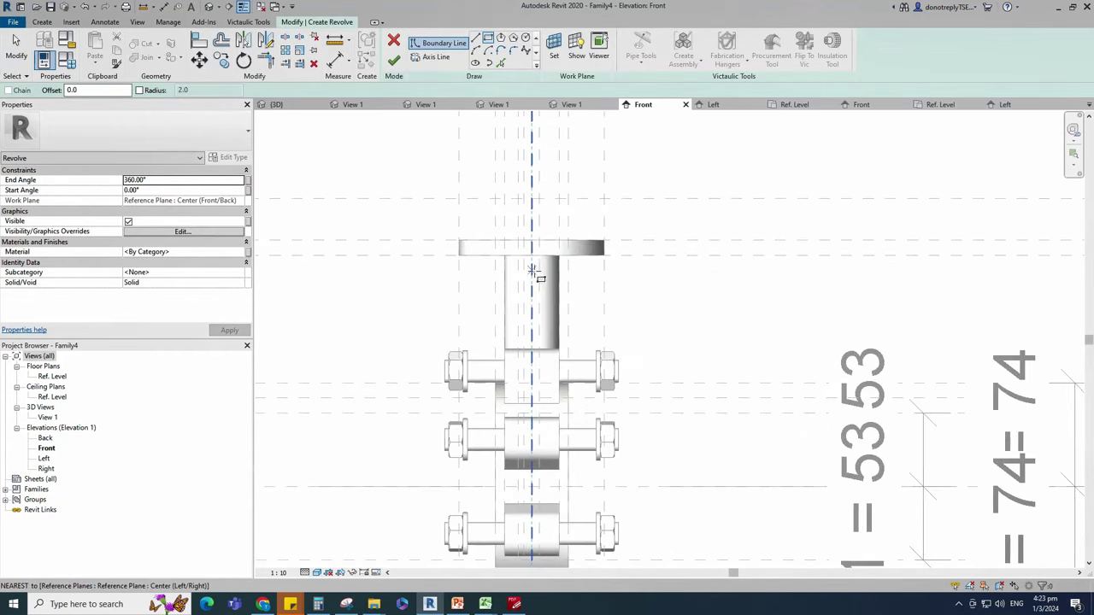
pyautogui.click(501, 312)
pyautogui.scroll(-4, 511, 323)
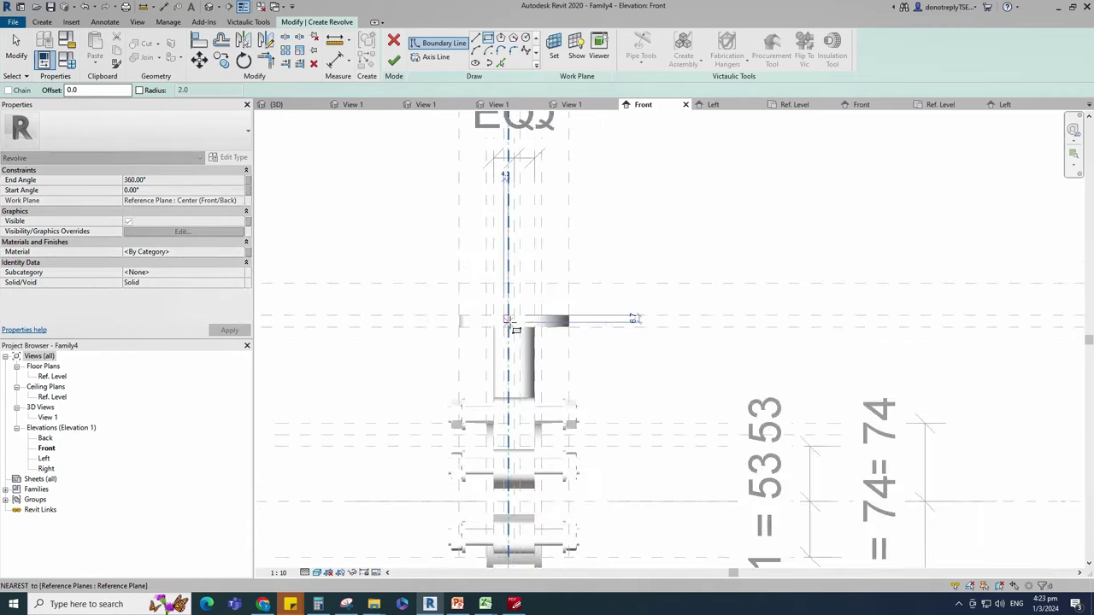
pyautogui.scroll(3, 501, 468)
pyautogui.scroll(-1, 483, 466)
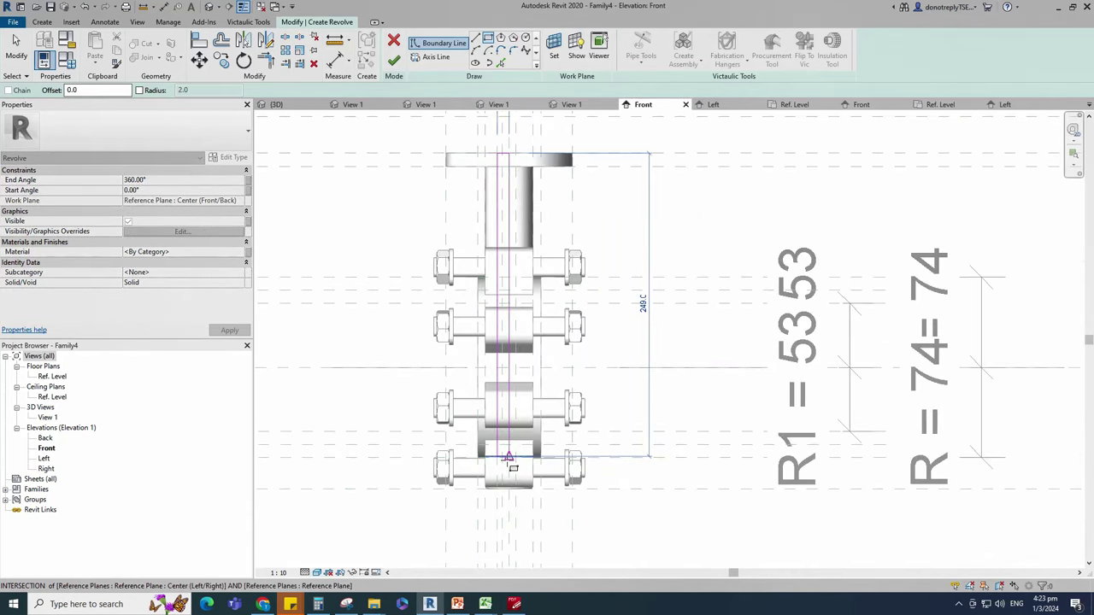
pyautogui.click(509, 459)
pyautogui.scroll(-1, 513, 478)
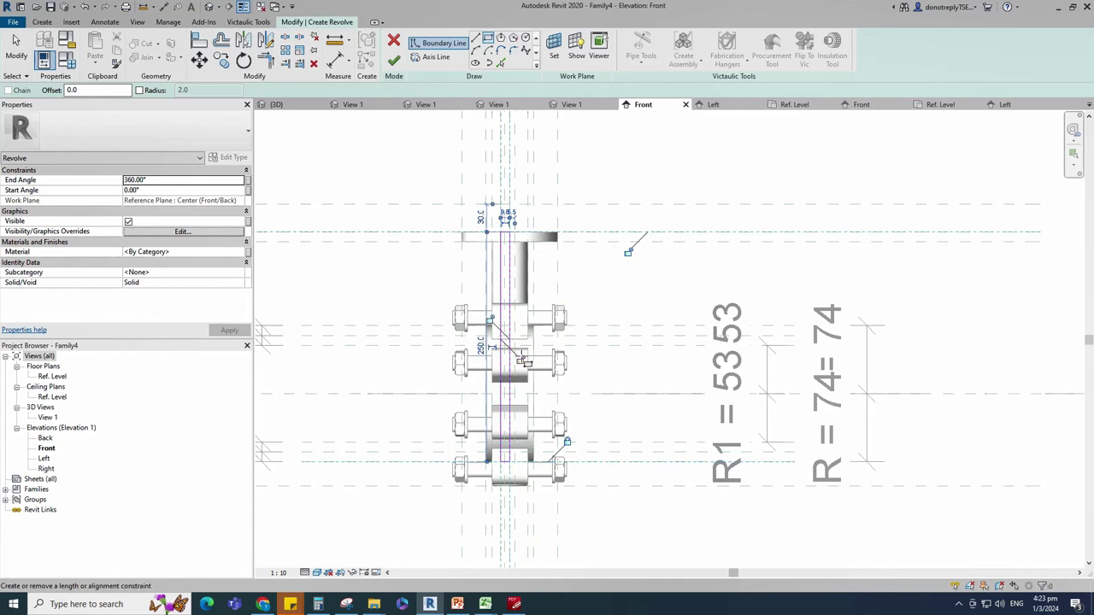
# Step: Sketch a second rectangle about 5.5 mm wide and 24 mm high from the V plane down toward the flange, beside the centre plane
pyautogui.scroll(3, 501, 208)
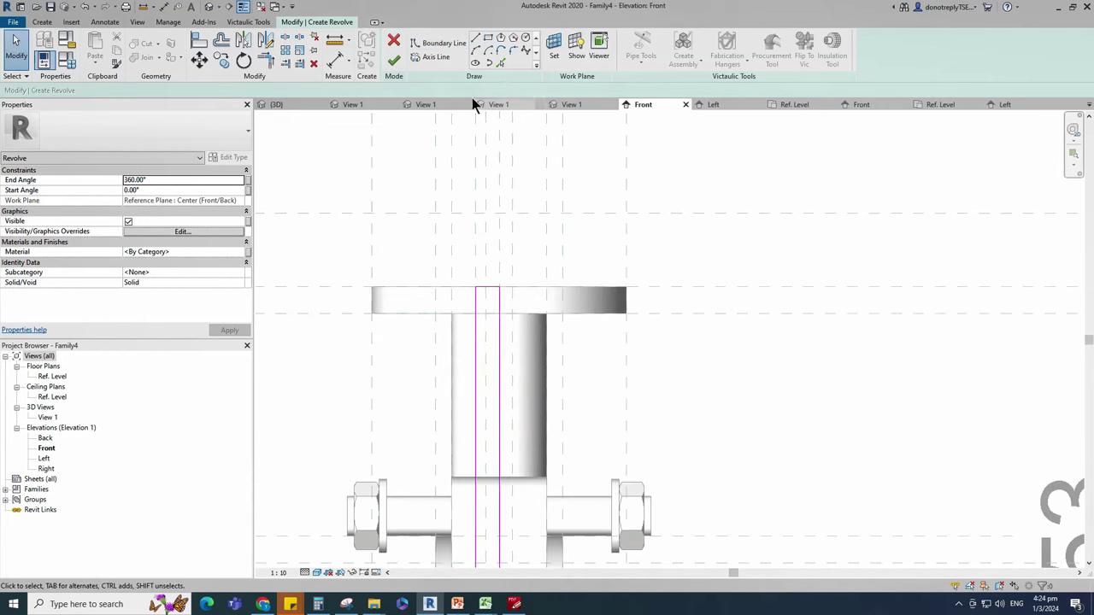
pyautogui.click(486, 214)
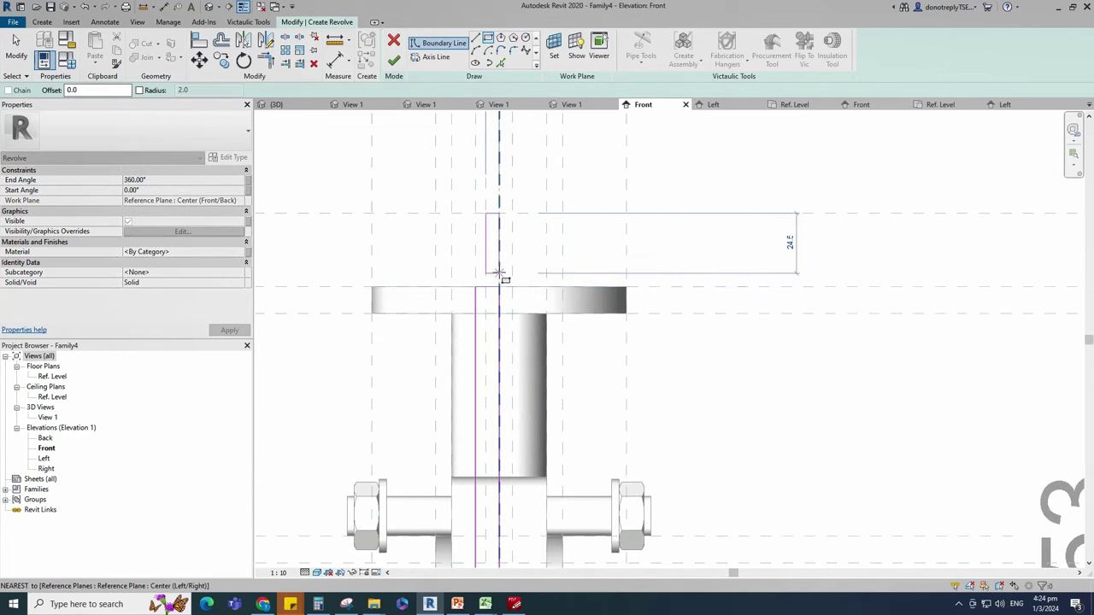
pyautogui.click(499, 287)
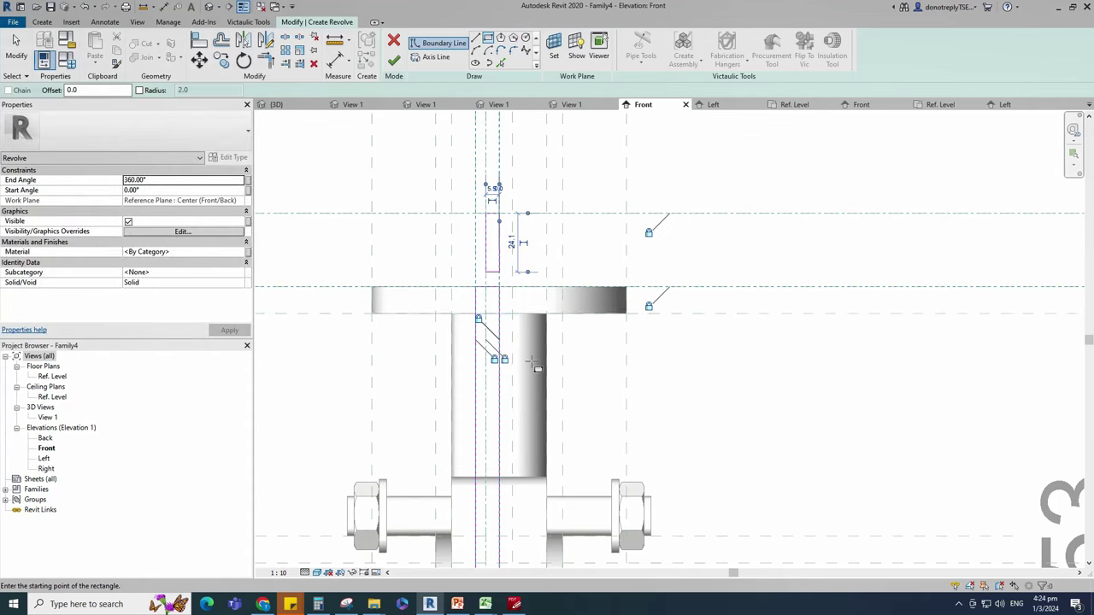
# Step: Remove the small rectangle's lower edge and trim its outer side to the large rectangle's upper edge at the flange plane
pyautogui.press('Escape')
pyautogui.moveTo(476, 261); pyautogui.dragTo(522, 283)
pyautogui.press('Delete')
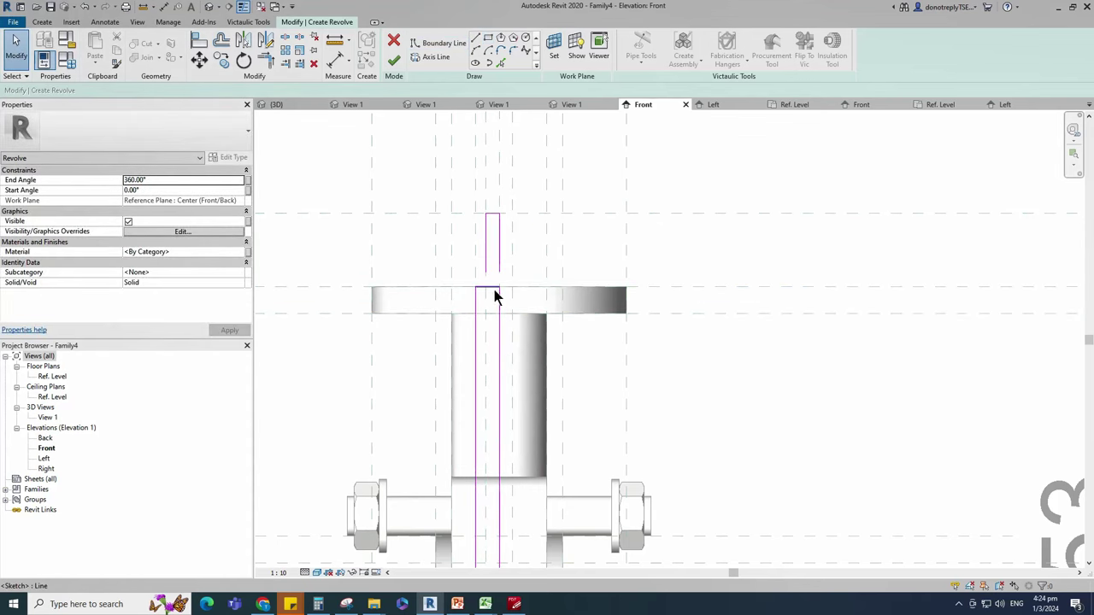
pyautogui.scroll(1, 496, 296)
pyautogui.click(265, 58)
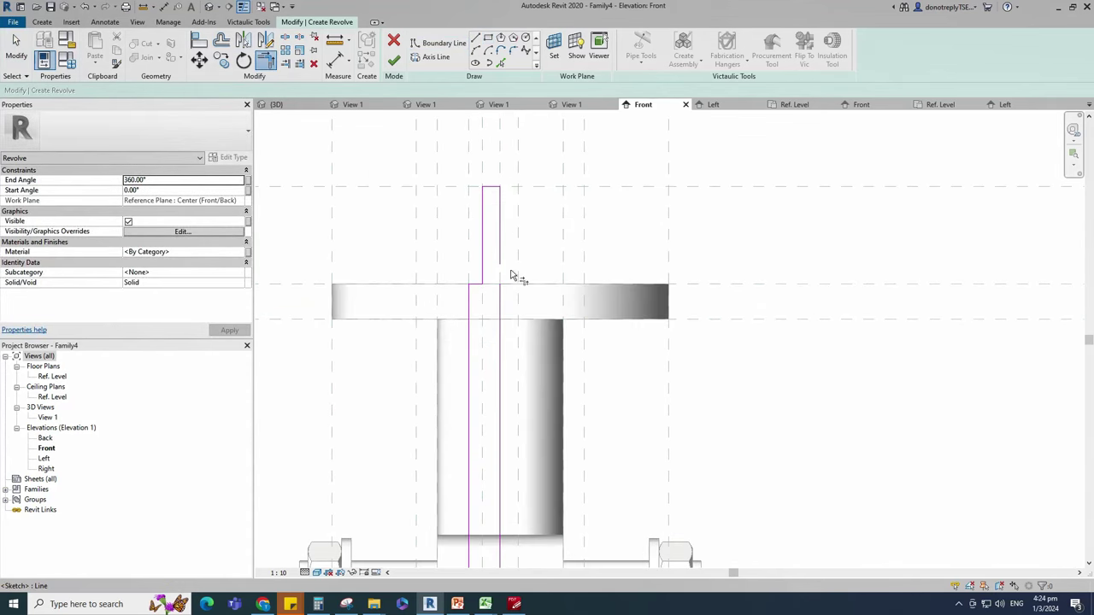
# Step: Delete the short line on the centre plane and trim the upper edge to the long centre line, closing the stepped profile
pyautogui.press('Escape')
pyautogui.click(501, 247)
pyautogui.press('Delete')
pyautogui.click(266, 59)
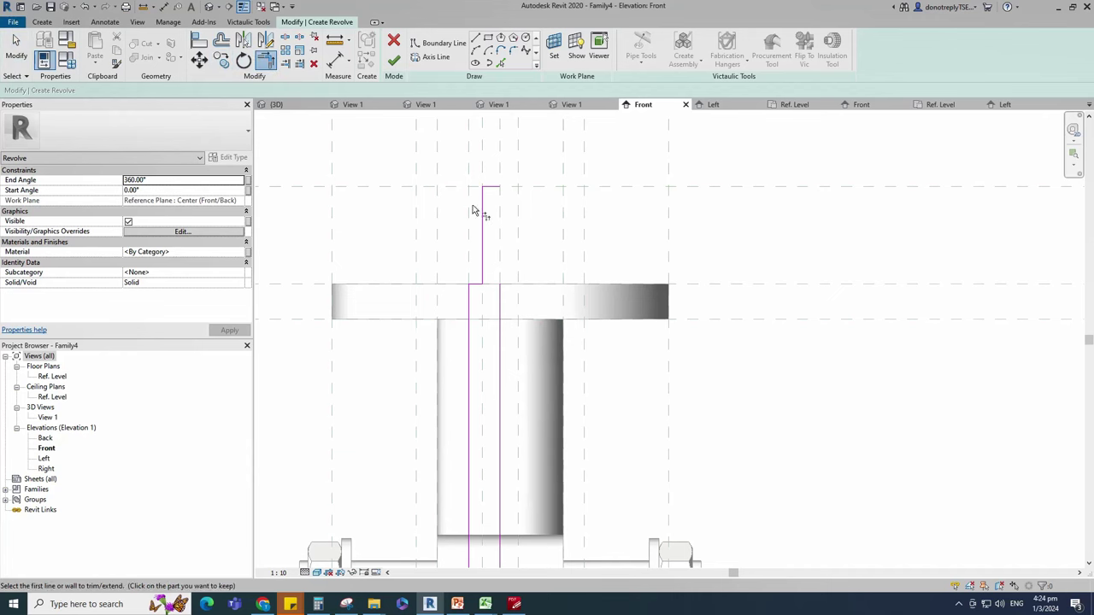
pyautogui.click(492, 186)
pyautogui.click(501, 287)
pyautogui.scroll(-5, 430, 236)
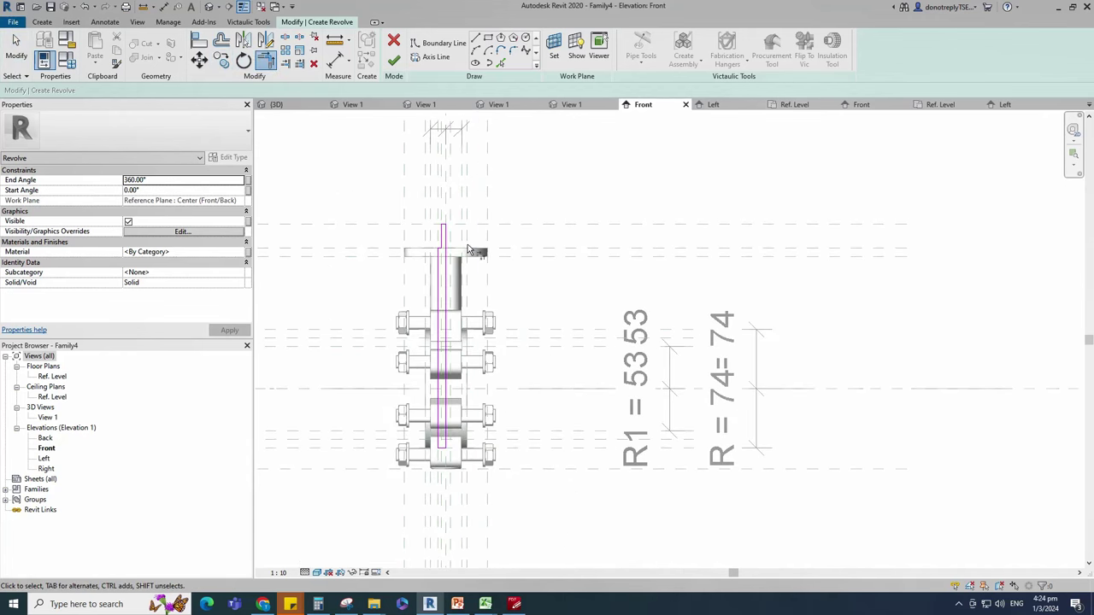
# Step: Set the revolve axis on the centre plane, finish the stepped shaft, and view it in 3D
pyautogui.press('Escape')
pyautogui.click(436, 57)
pyautogui.click(489, 39)
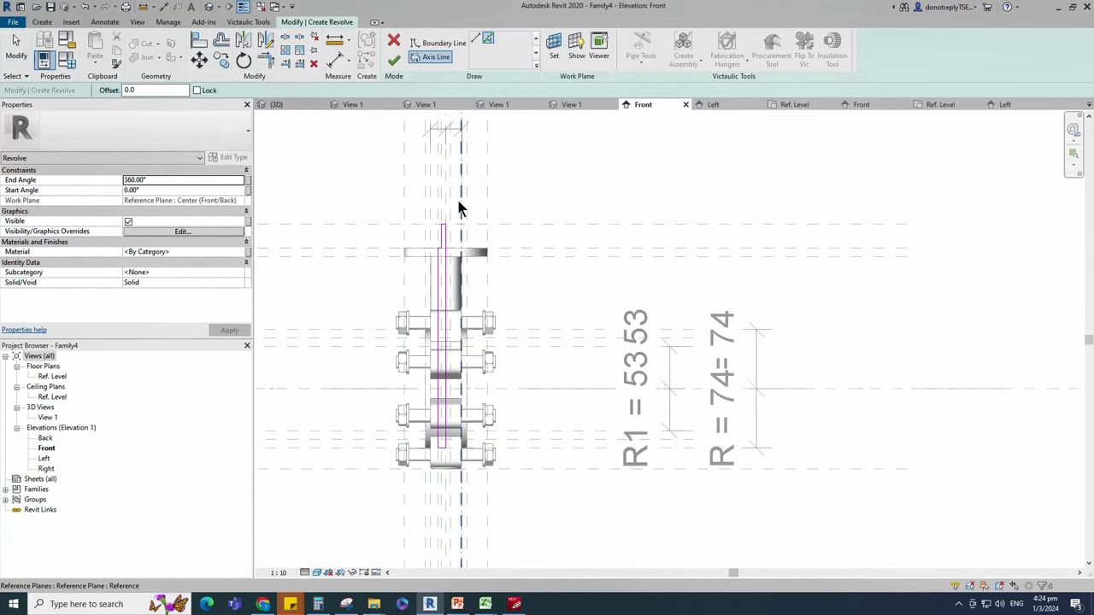
pyautogui.click(446, 185)
pyautogui.click(460, 359)
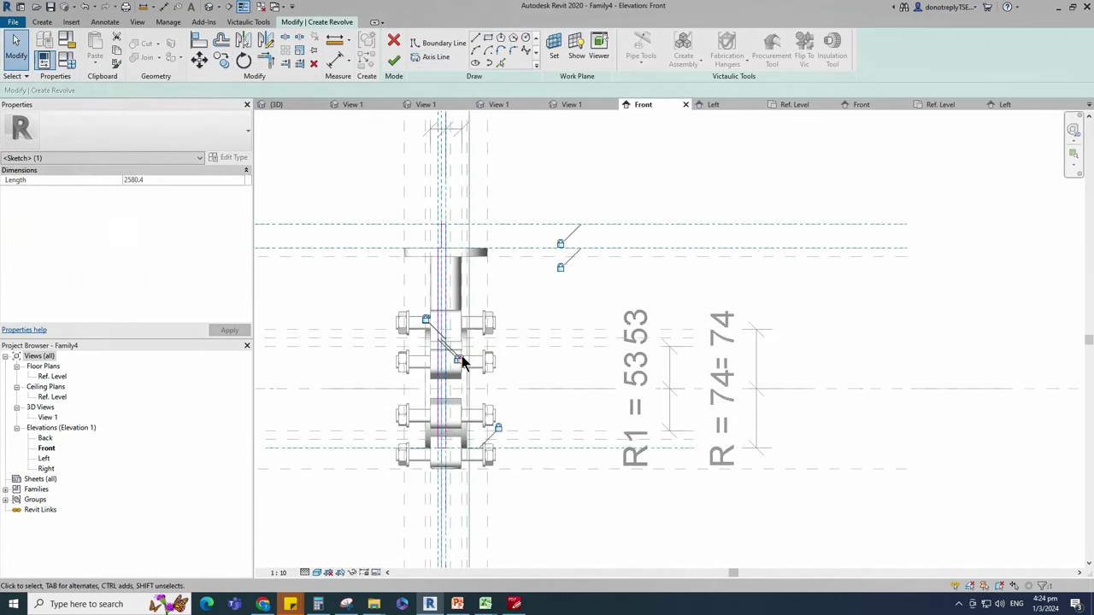
pyautogui.click(393, 60)
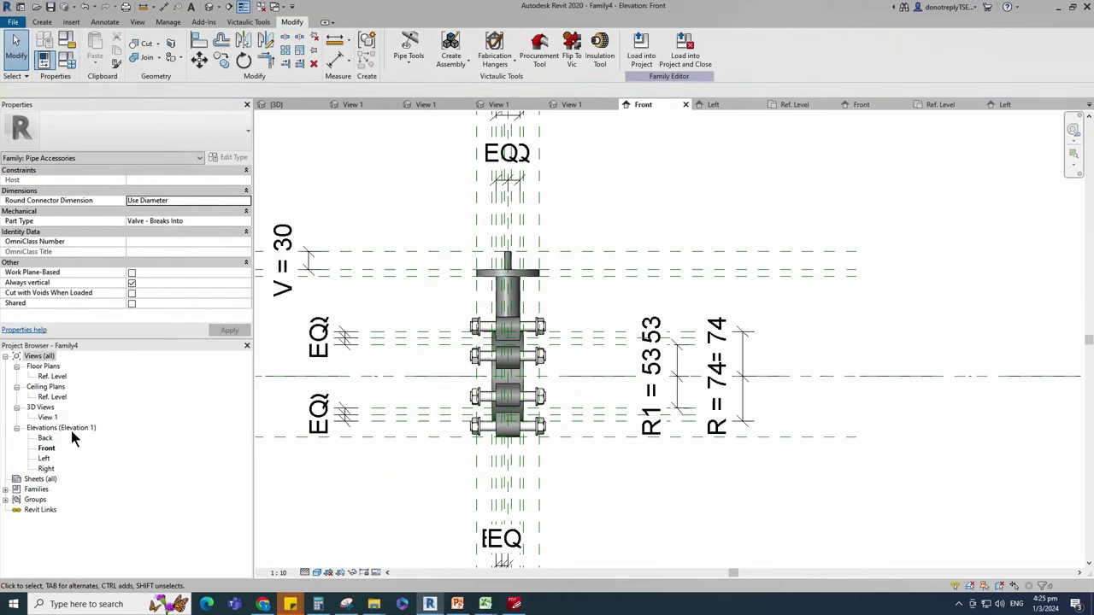
pyautogui.doubleClick(47, 417)
pyautogui.keyDown('shift'); pyautogui.moveTo(679, 416); pyautogui.dragTo(753, 421, button='middle'); pyautogui.keyUp('shift')
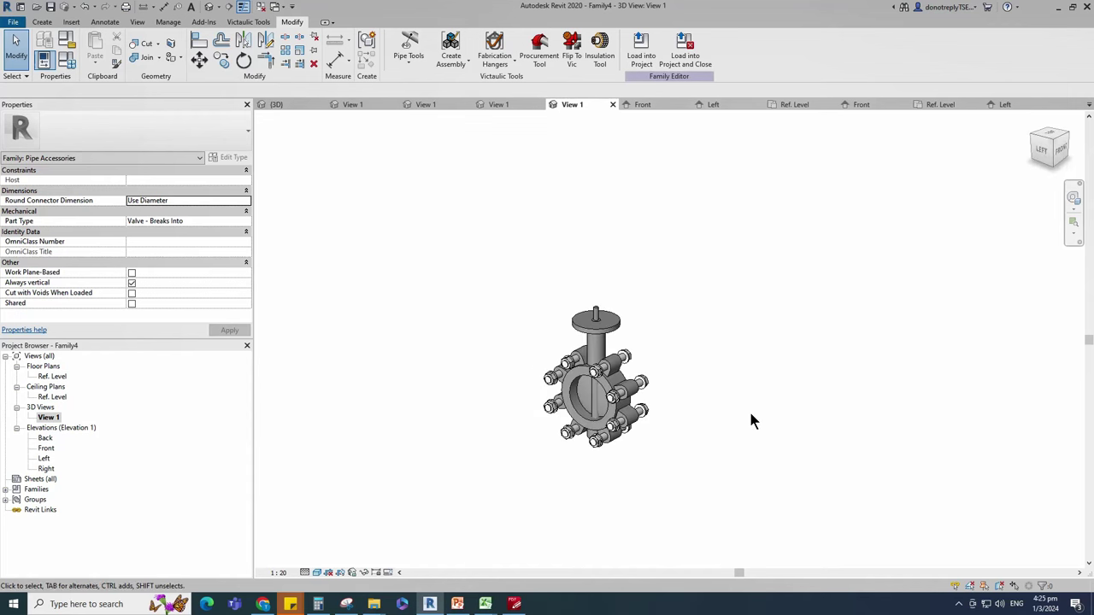
# Step: In the Front elevation, add a vertical reference plane offset 13 mm inward from the flange's left-edge plane
pyautogui.doubleClick(46, 449)
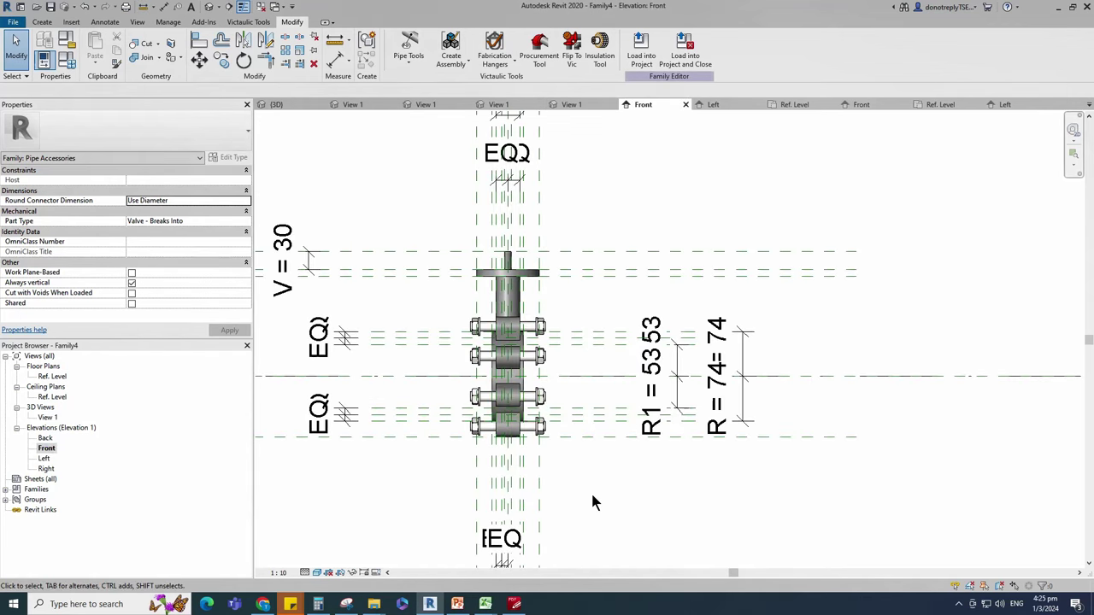
pyautogui.scroll(-2, 765, 303)
pyautogui.scroll(3, 513, 219)
pyautogui.click(564, 267)
pyautogui.press('r')
pyautogui.press('p')
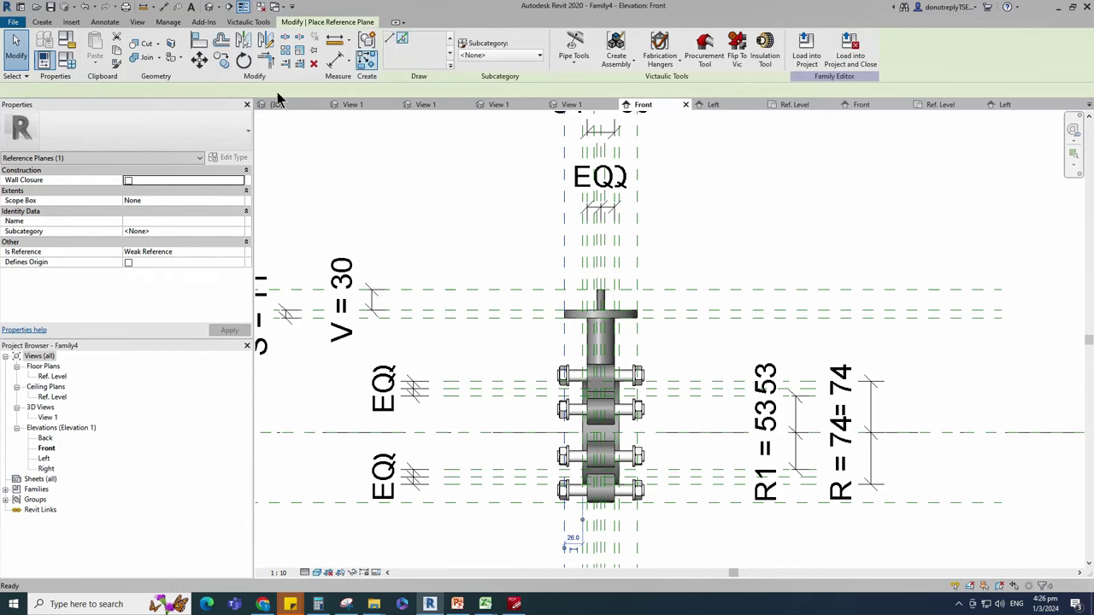
pyautogui.scroll(-1, 333, 149)
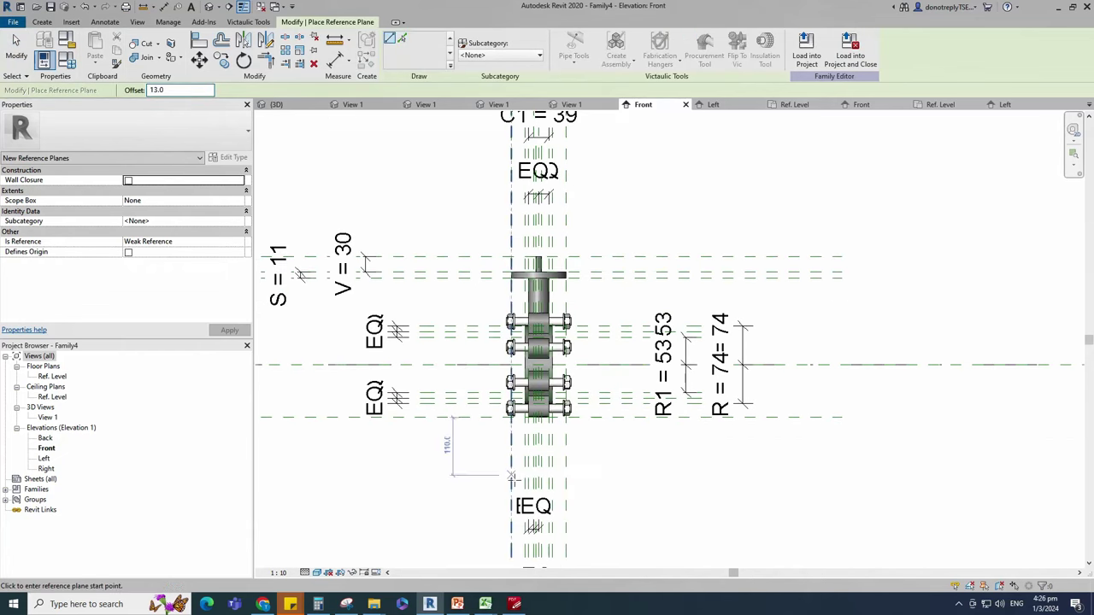
pyautogui.click(511, 480)
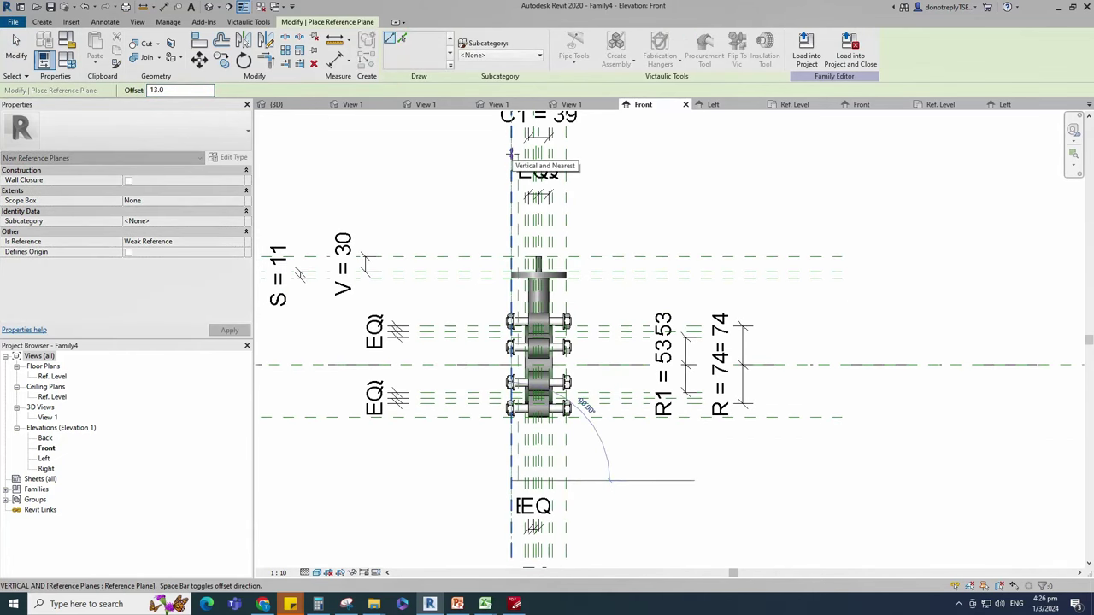
pyautogui.click(511, 154)
pyautogui.press('Escape')
pyautogui.press('Escape')
# Step: Dimension the flange's left-edge plane, the new vertical plane and the next plane inward, and make the spacing equal with EQ
pyautogui.press('d')
pyautogui.press('i')
pyautogui.scroll(1, 509, 219)
pyautogui.click(513, 214)
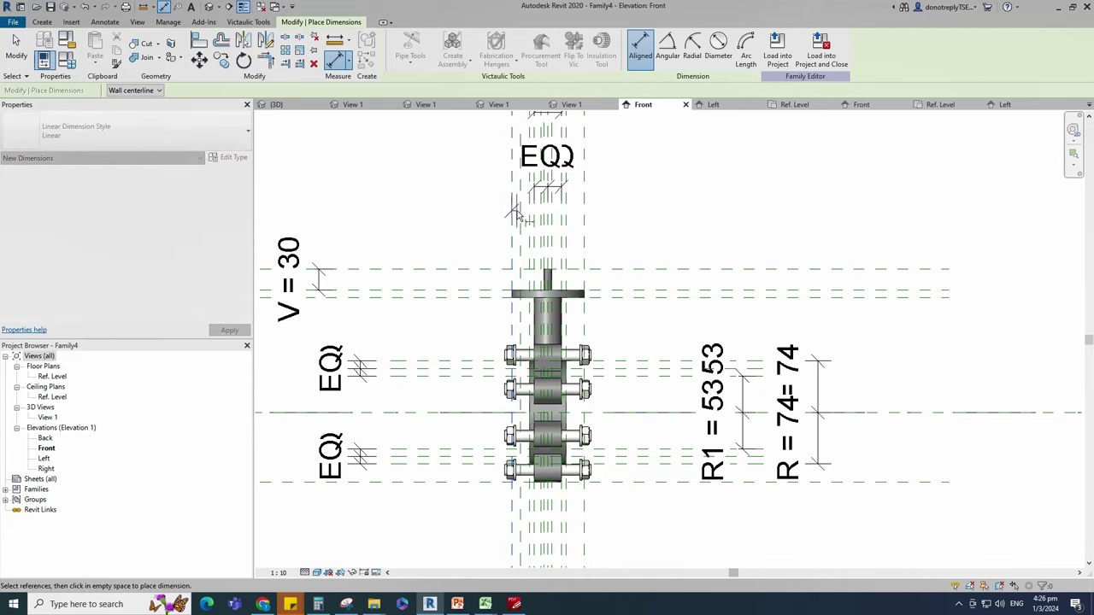
pyautogui.click(520, 214)
pyautogui.click(530, 220)
pyautogui.scroll(-1, 529, 251)
pyautogui.scroll(1, 524, 235)
pyautogui.click(505, 246)
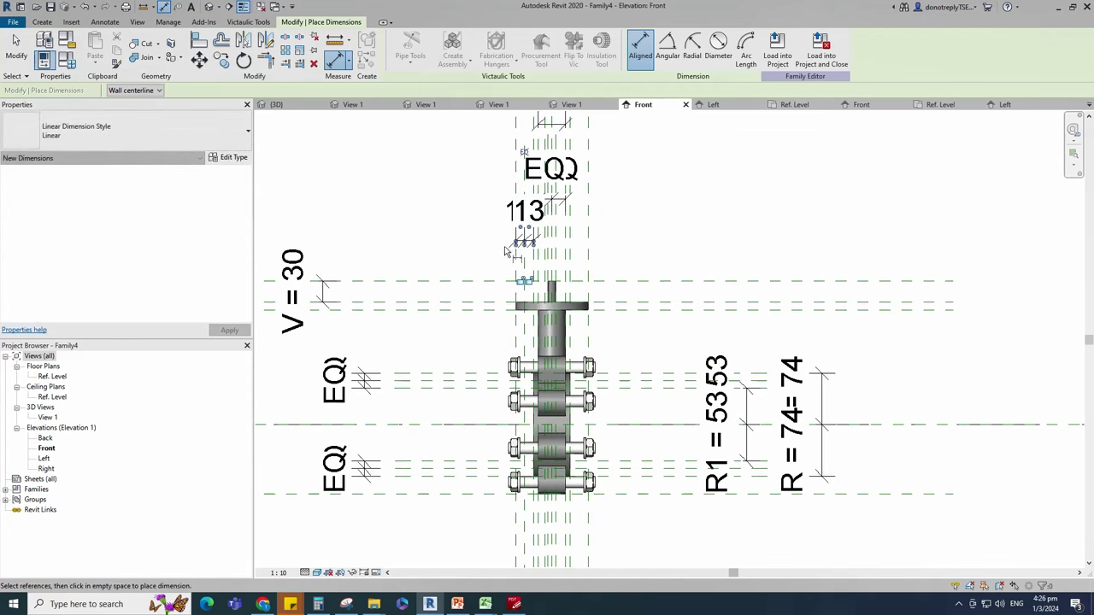
pyautogui.click(505, 253)
pyautogui.press('Escape')
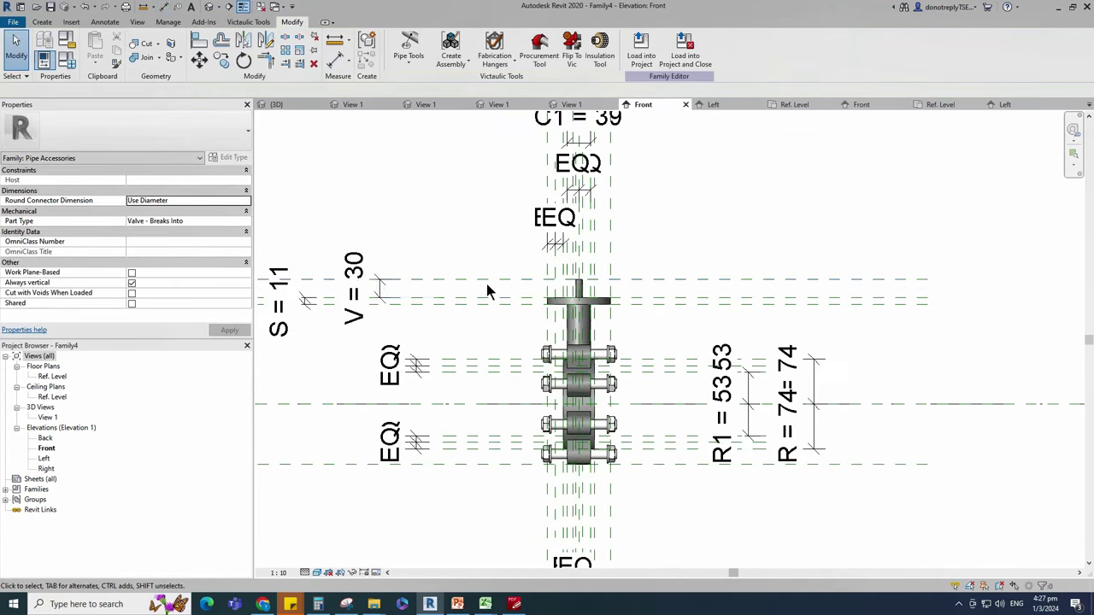
# Step: Add a horizontal reference plane 13 mm below the V plane and space it equally with EQ between that plane and the flange's upper plane
pyautogui.click(499, 295)
pyautogui.click(368, 59)
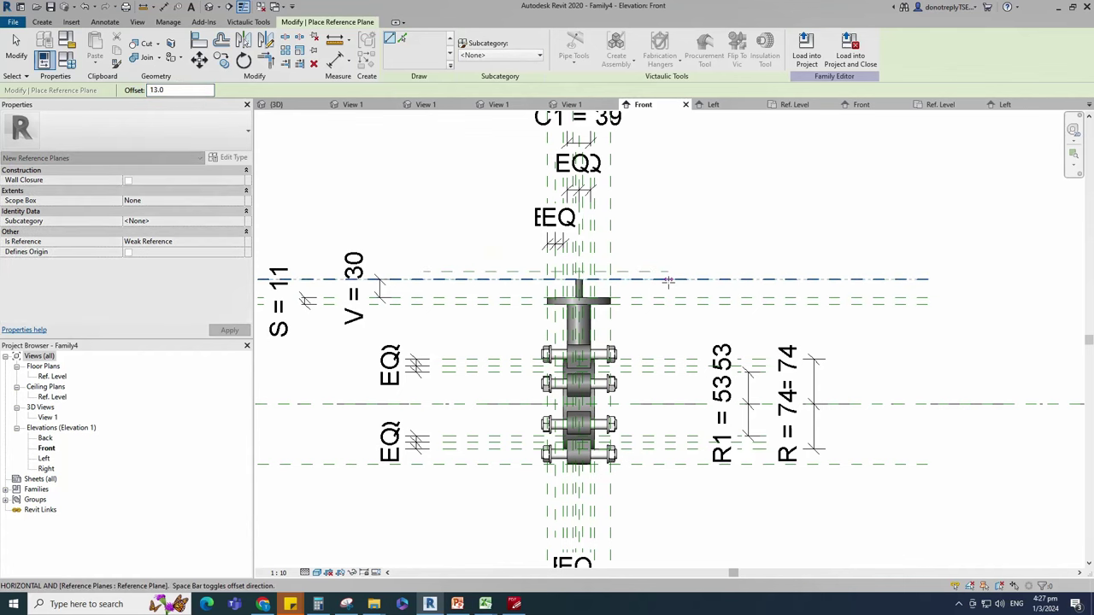
pyautogui.click(338, 60)
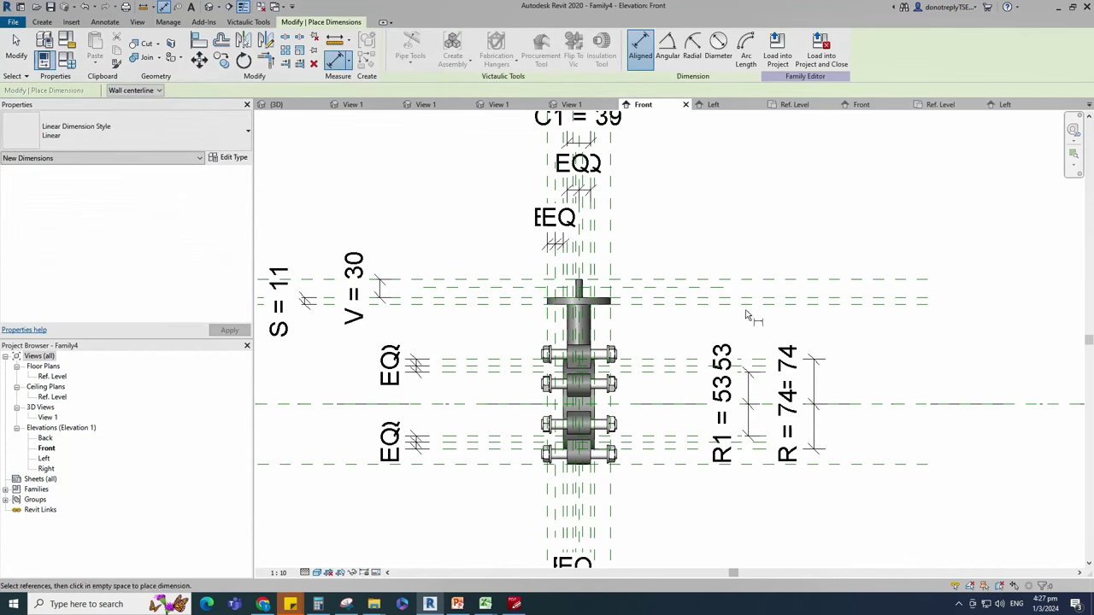
pyautogui.click(689, 283)
pyautogui.click(727, 229)
pyautogui.click(804, 288)
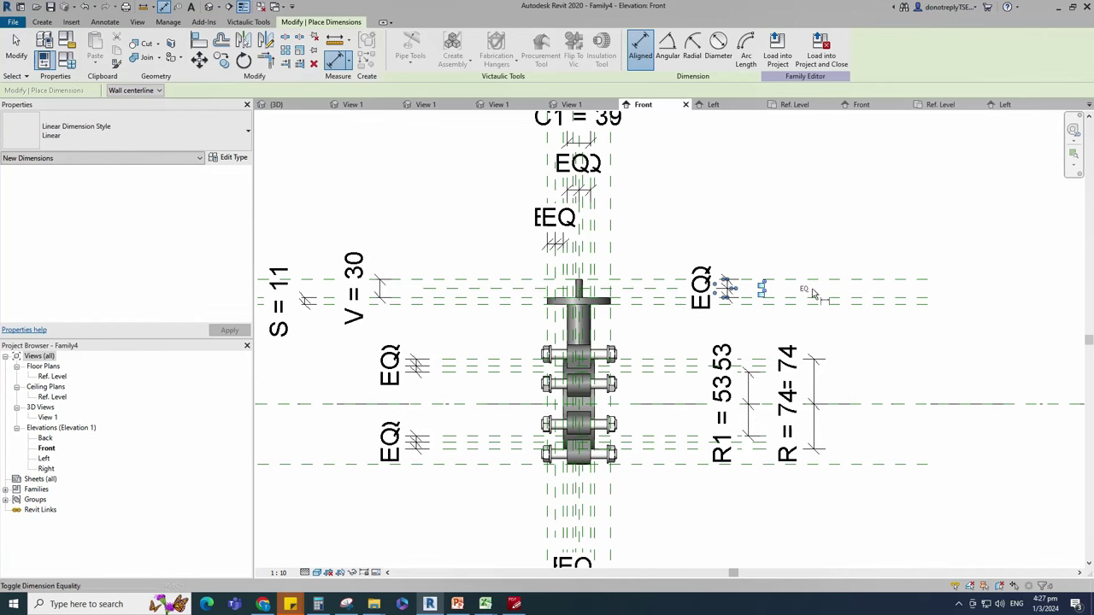
pyautogui.press('Escape')
pyautogui.scroll(2, 688, 254)
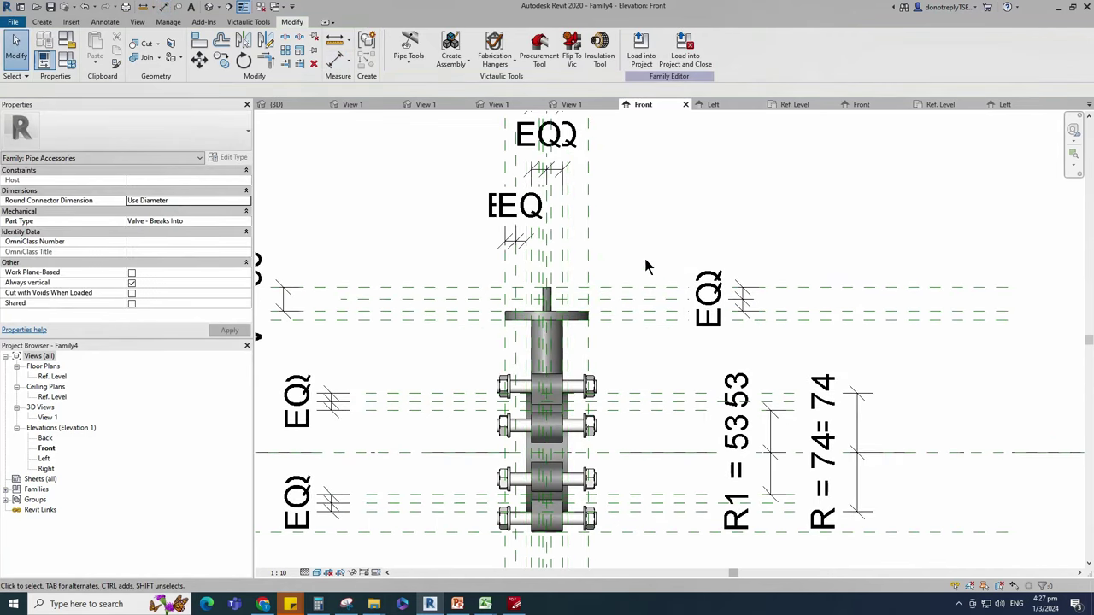
# Step: Start a revolve and sketch a 39 mm by 30 mm rectangle from the V plane to the flange's upper plane, ending at the centre
pyautogui.click(40, 22)
pyautogui.click(149, 47)
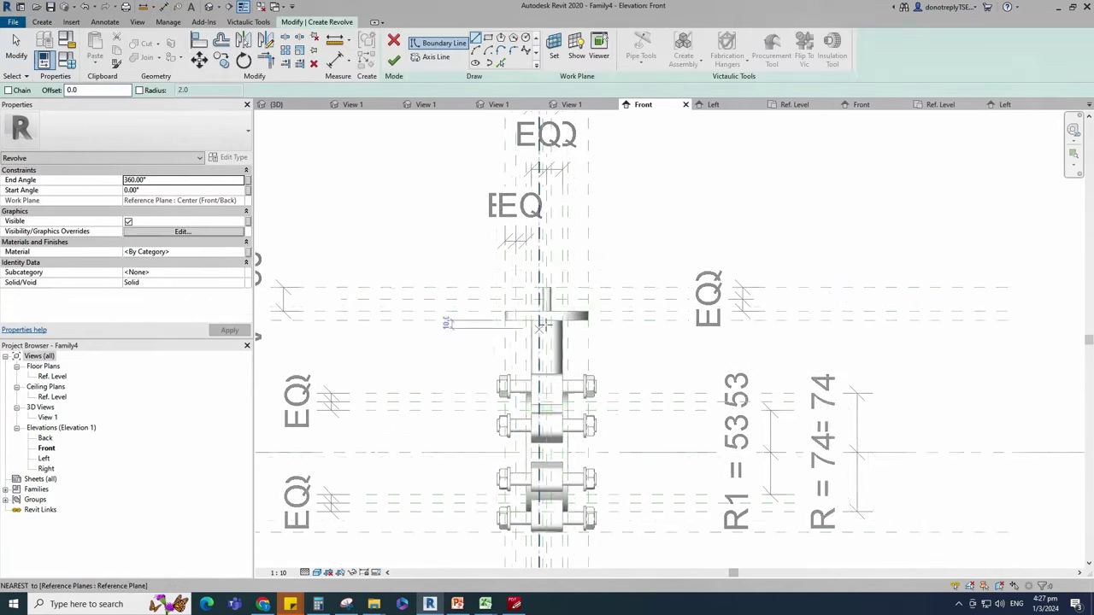
pyautogui.scroll(4, 563, 316)
pyautogui.press('Escape')
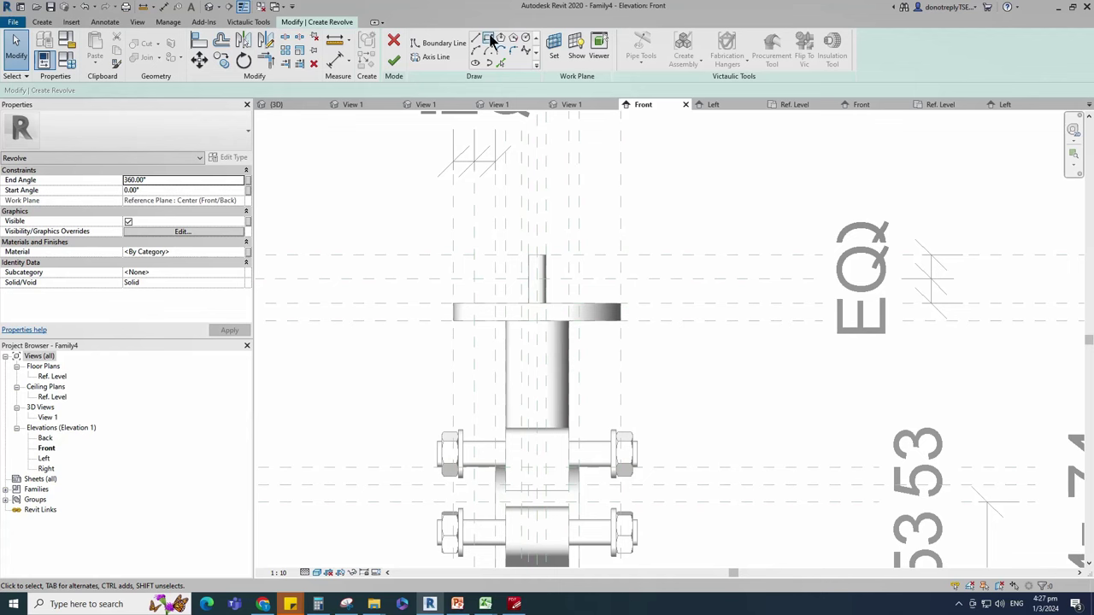
pyautogui.click(492, 40)
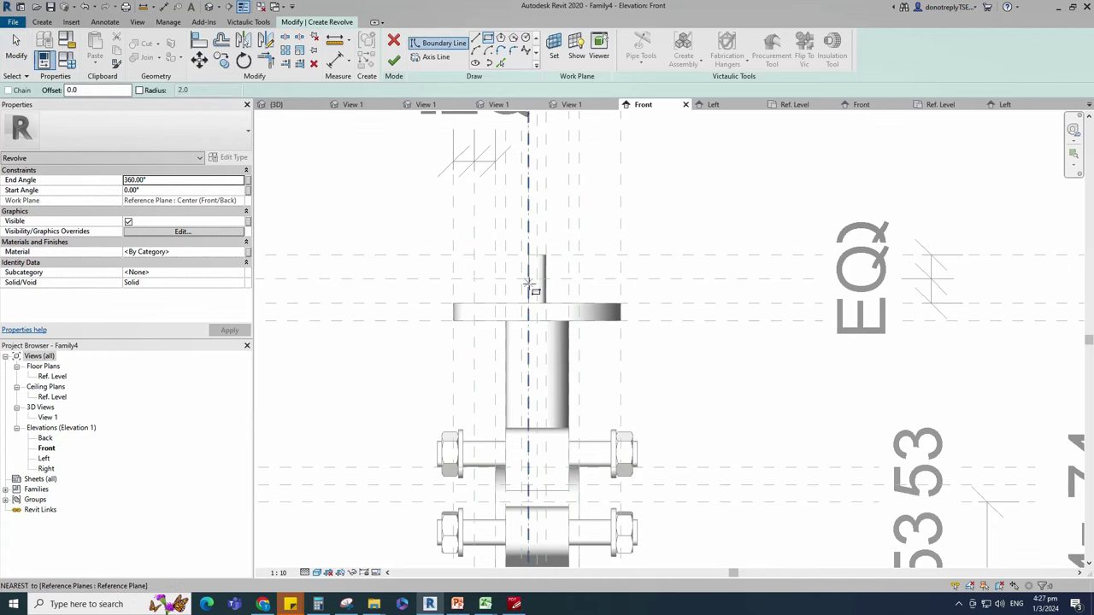
pyautogui.click(474, 255)
pyautogui.click(538, 303)
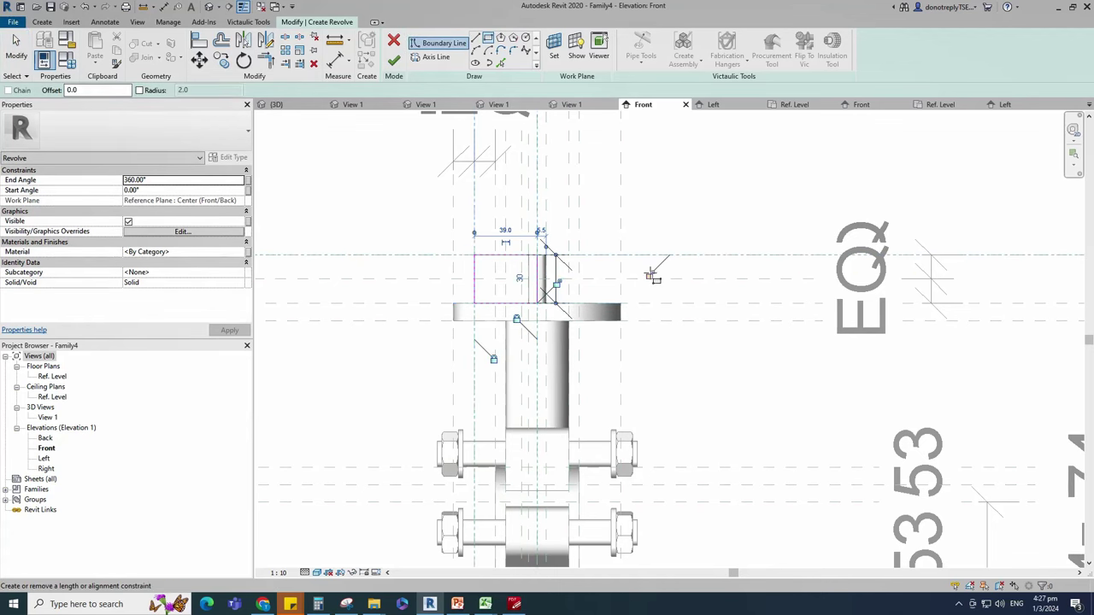
pyautogui.press('Escape')
pyautogui.scroll(-1, 641, 275)
# Step: Draw a diagonal line from the rectangle's outer-side midpoint to its upper edge and trim away the corner
pyautogui.click(476, 39)
pyautogui.scroll(3, 531, 306)
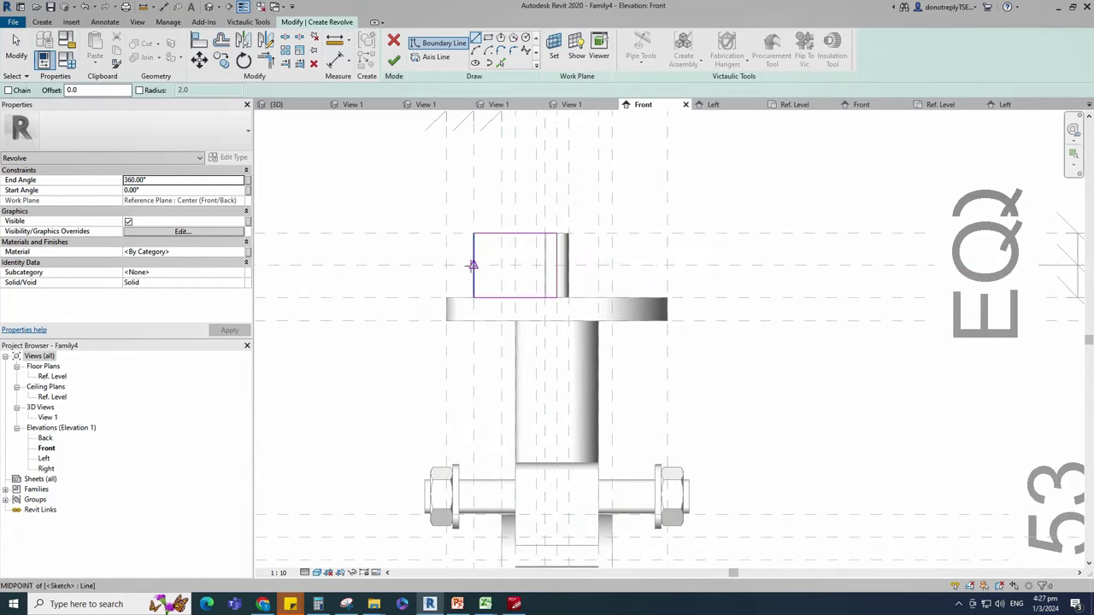
pyautogui.click(472, 265)
pyautogui.click(502, 234)
pyautogui.press('Escape')
pyautogui.press('Escape')
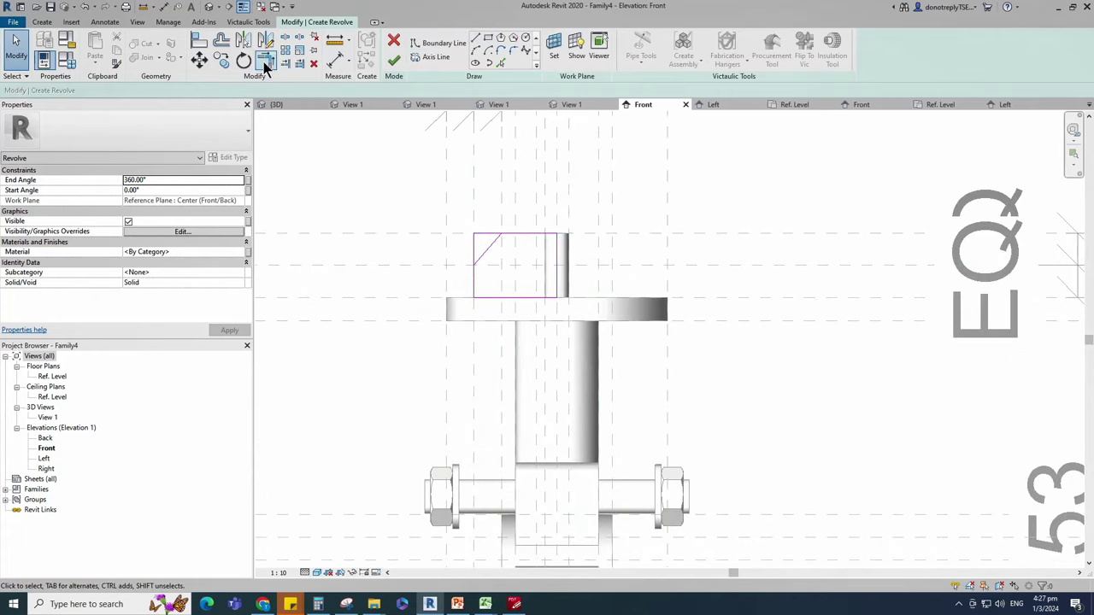
pyautogui.click(265, 62)
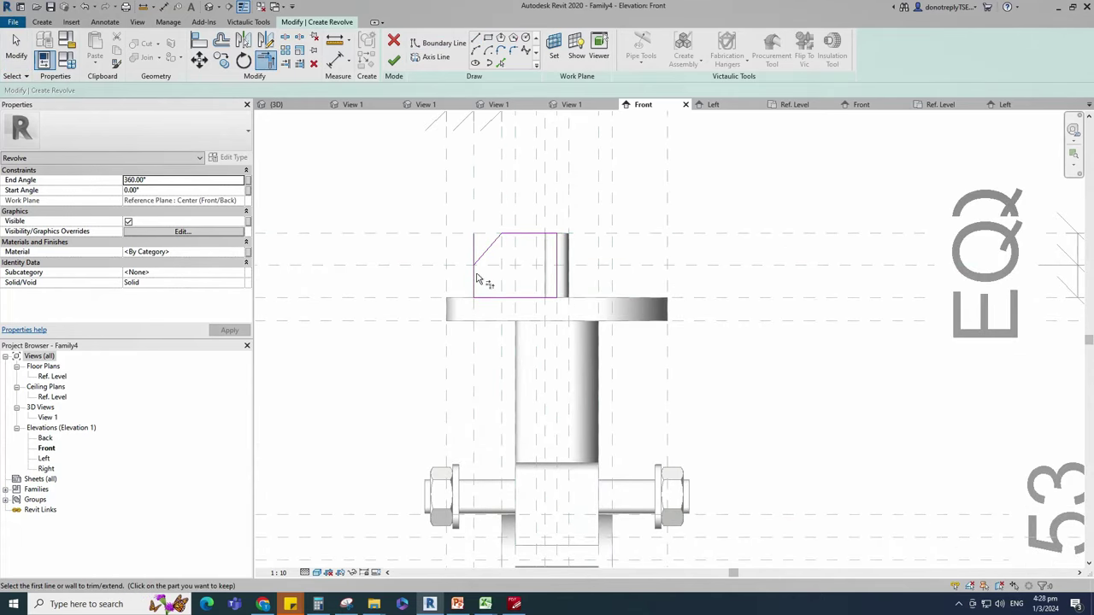
# Step: Align the diagonal line's endpoints to the adjacent horizontal and vertical reference planes and lock them
pyautogui.click(197, 42)
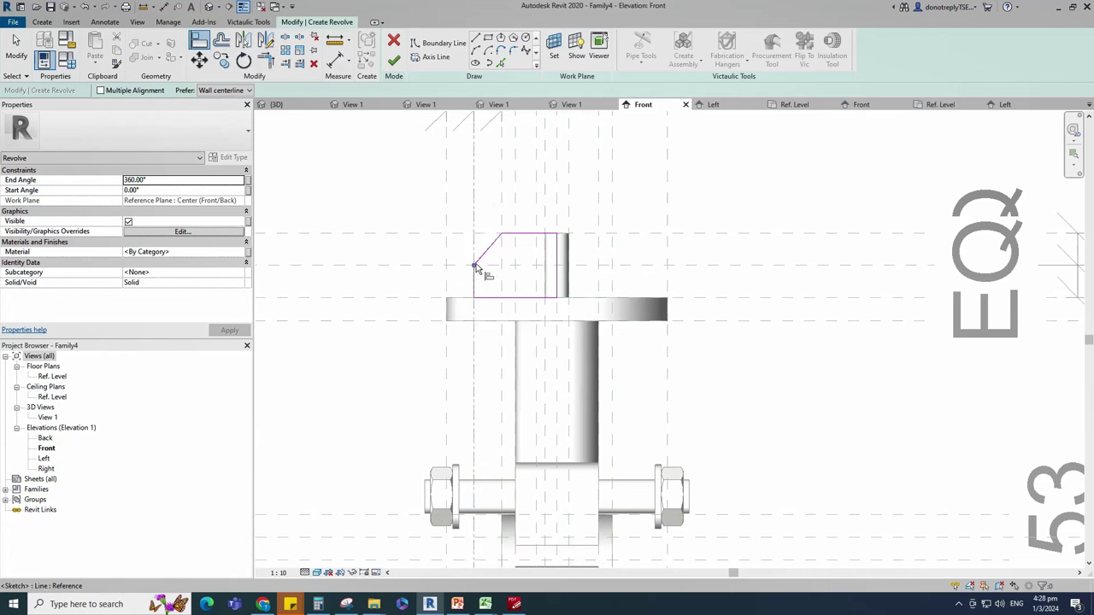
pyautogui.click(419, 265)
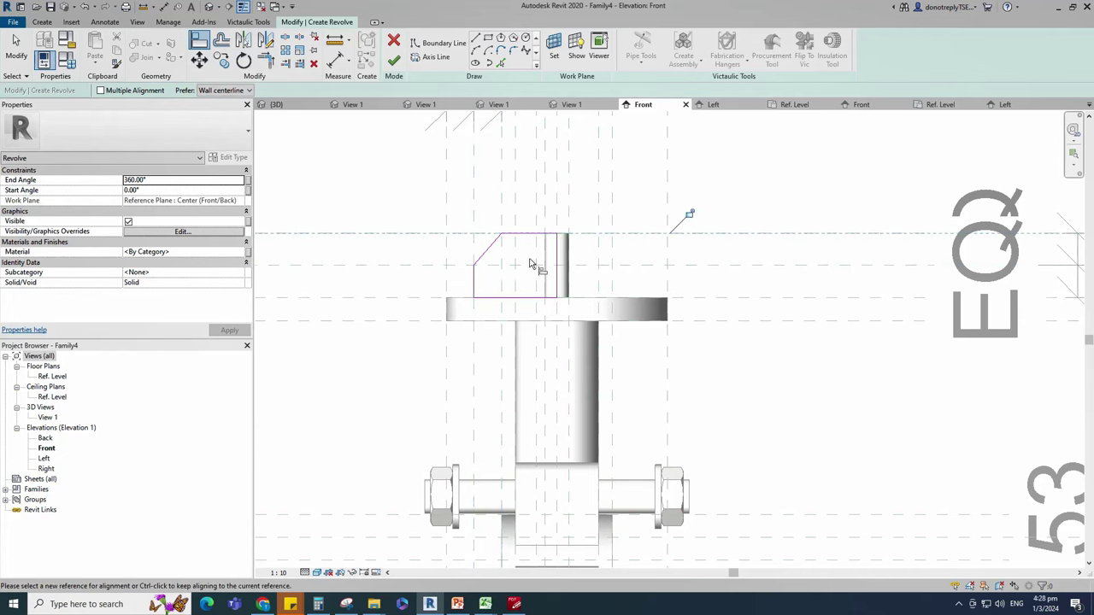
pyautogui.scroll(-4, 599, 254)
pyautogui.press('Escape')
pyautogui.scroll(-1, 516, 249)
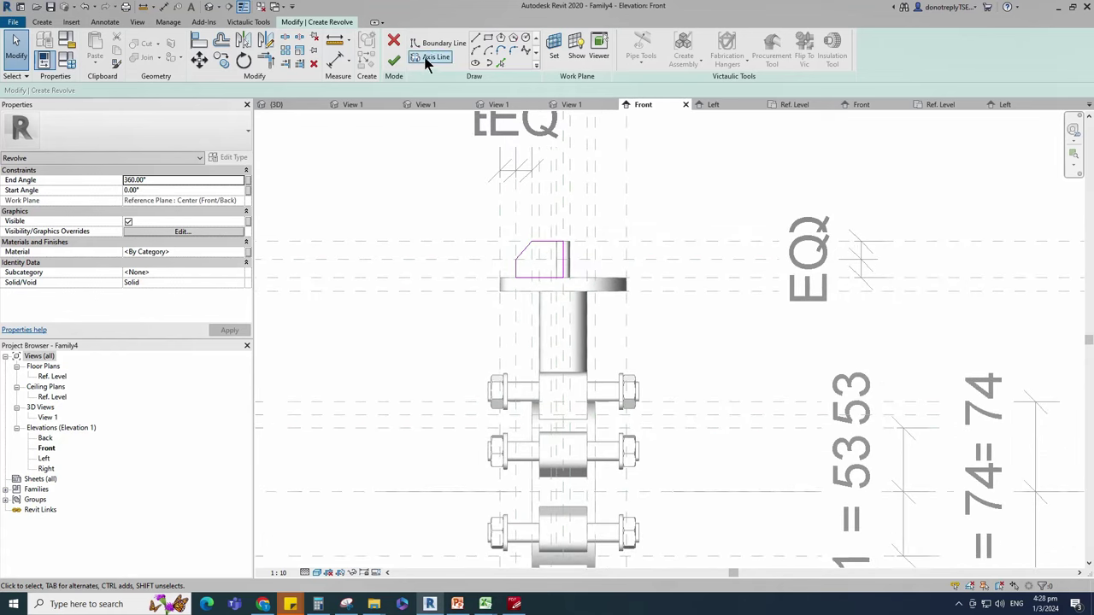
# Step: Set the revolve axis on the centre plane and finish the chamfered cap above the flange
pyautogui.click(426, 59)
pyautogui.scroll(-1, 614, 217)
pyautogui.scroll(1, 637, 235)
pyautogui.click(556, 205)
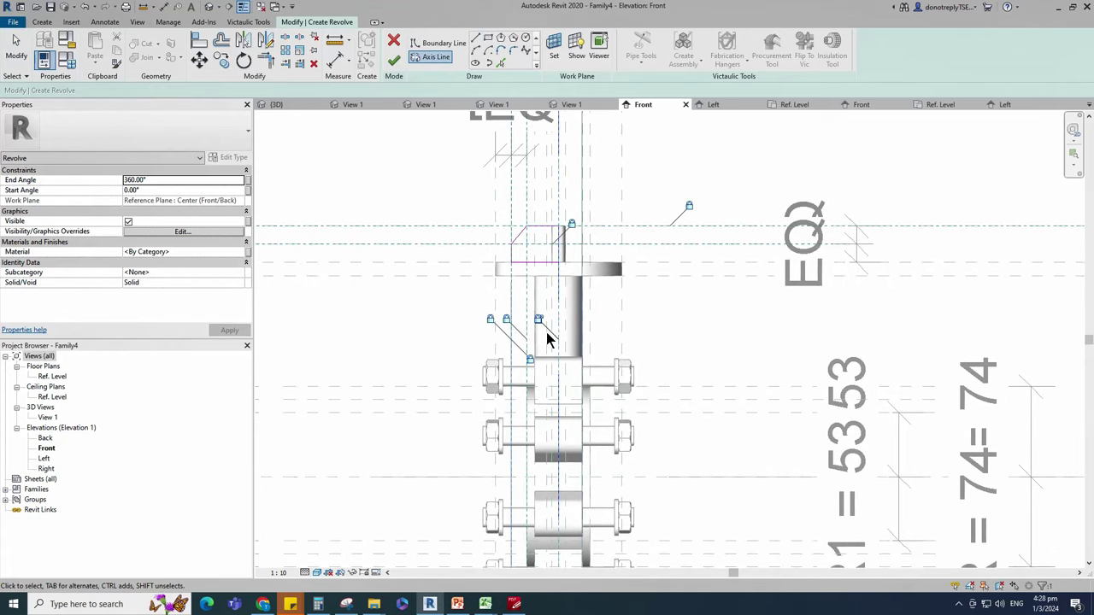
pyautogui.scroll(-1, 468, 273)
pyautogui.scroll(-1, 625, 164)
pyautogui.press('Escape')
pyautogui.click(393, 60)
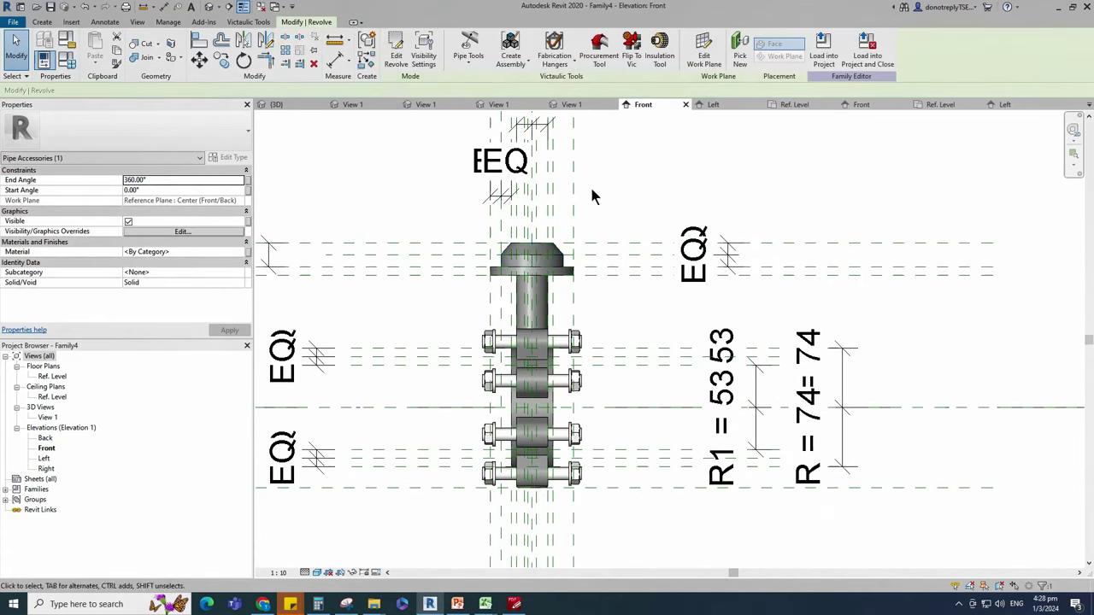
pyautogui.scroll(-2, 596, 333)
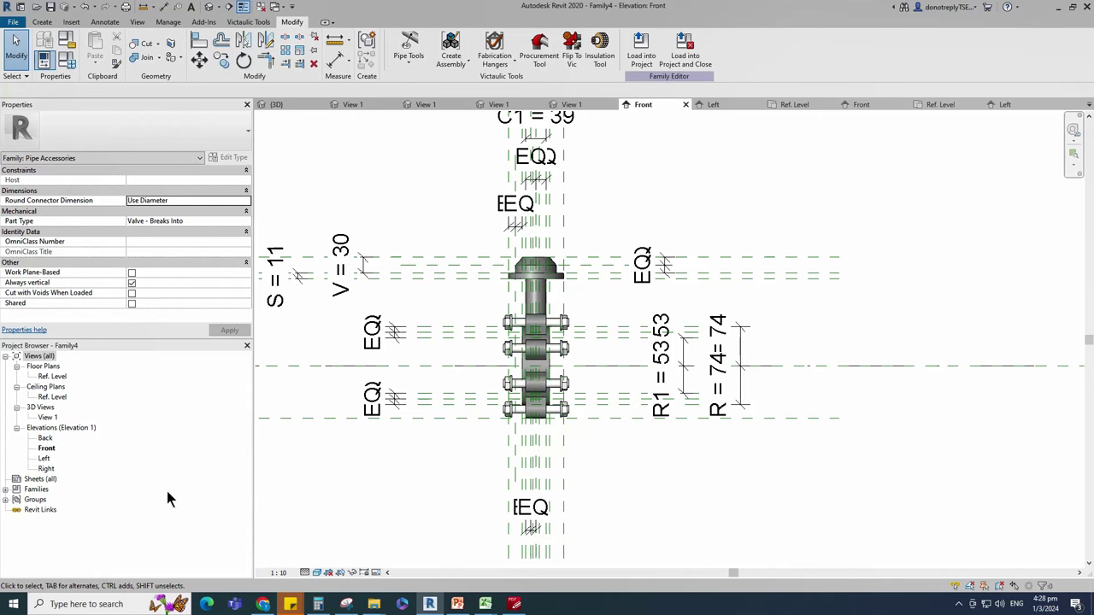
# Step: In the 3D view, associate the cap's material with a new type parameter named Lever under Materials and Finishes
pyautogui.doubleClick(47, 417)
pyautogui.keyDown('shift'); pyautogui.moveTo(682, 303); pyautogui.dragTo(593, 318, button='middle'); pyautogui.keyUp('shift')
pyautogui.click(595, 323)
pyautogui.scroll(-1, 695, 330)
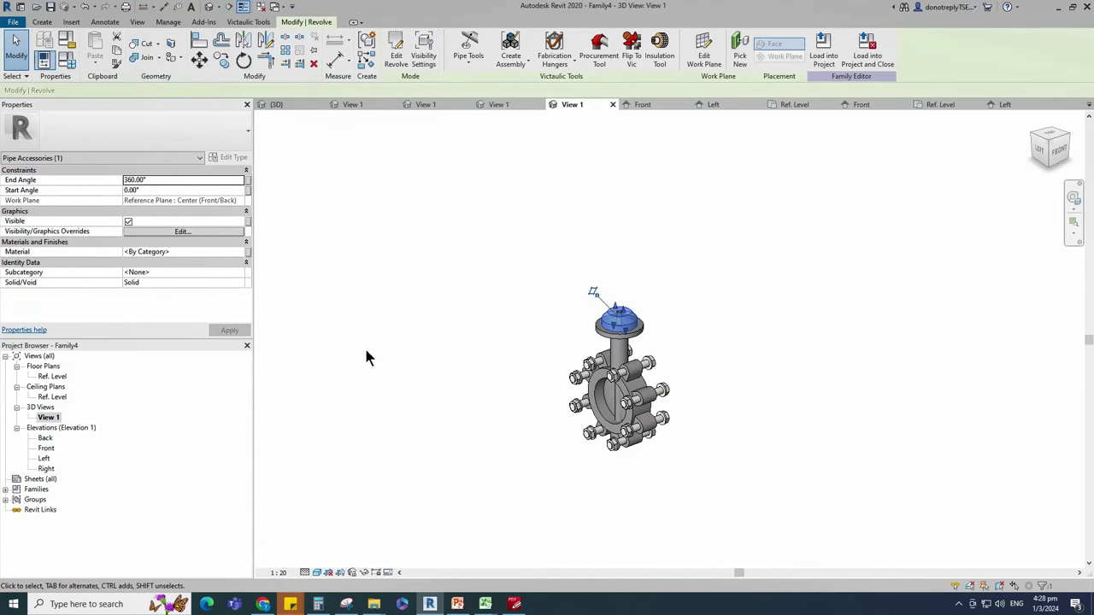
pyautogui.click(247, 253)
pyautogui.click(336, 385)
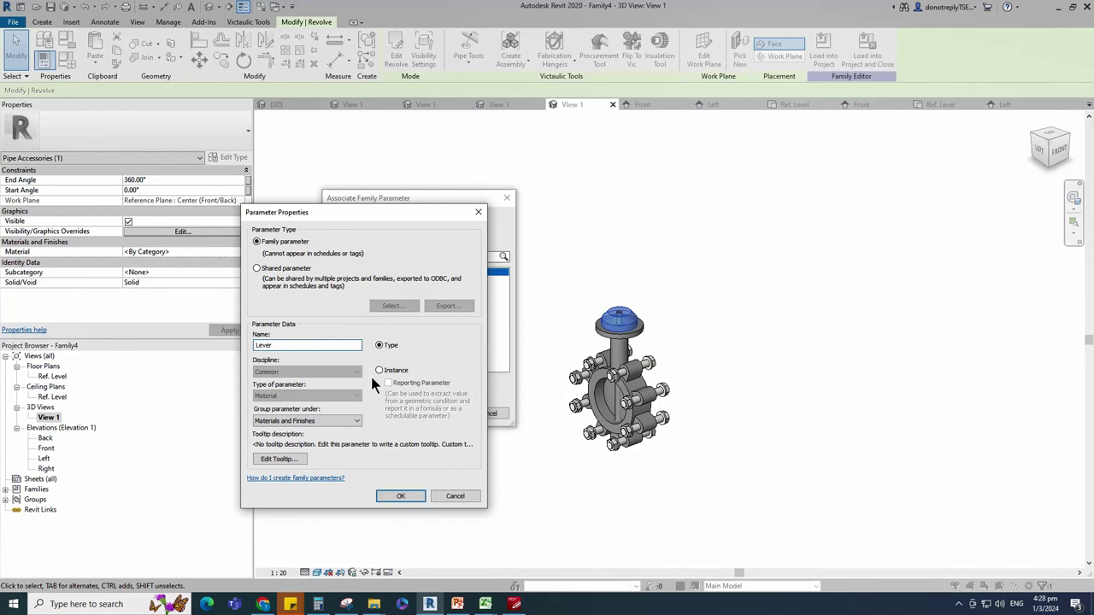
pyautogui.click(400, 496)
pyautogui.click(442, 414)
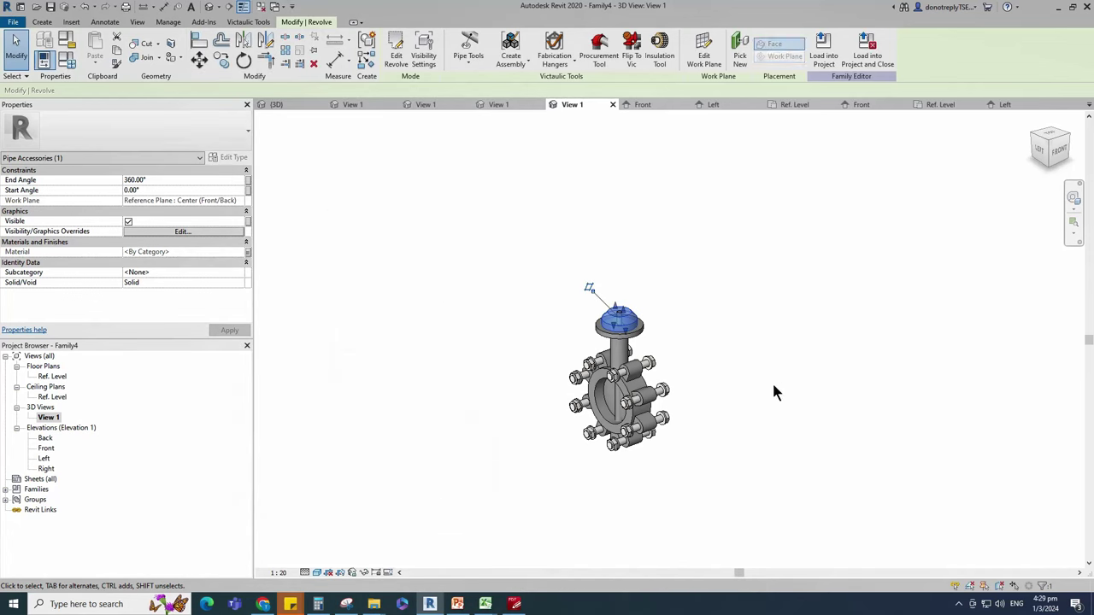
# Step: Import the FIG 608L Butterfly Valve_Lug Type_DN50-DN150 CSV file as a lookup table in the family types
pyautogui.click(772, 382)
pyautogui.keyDown('shift'); pyautogui.moveTo(772, 383); pyautogui.dragTo(623, 359, button='middle'); pyautogui.keyUp('shift')
pyautogui.scroll(1, 626, 363)
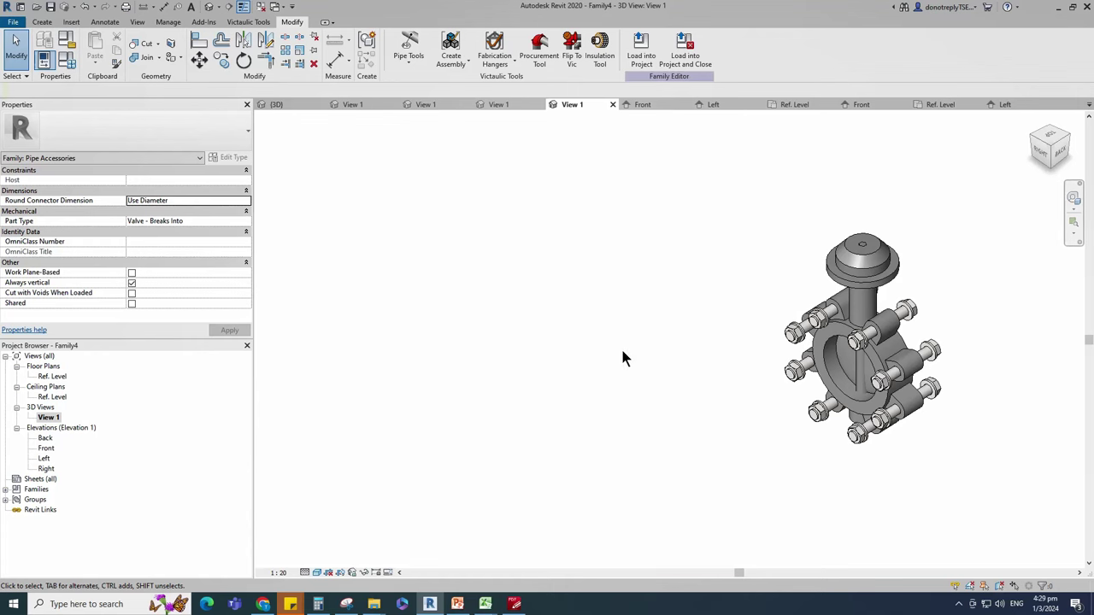
pyautogui.click(67, 61)
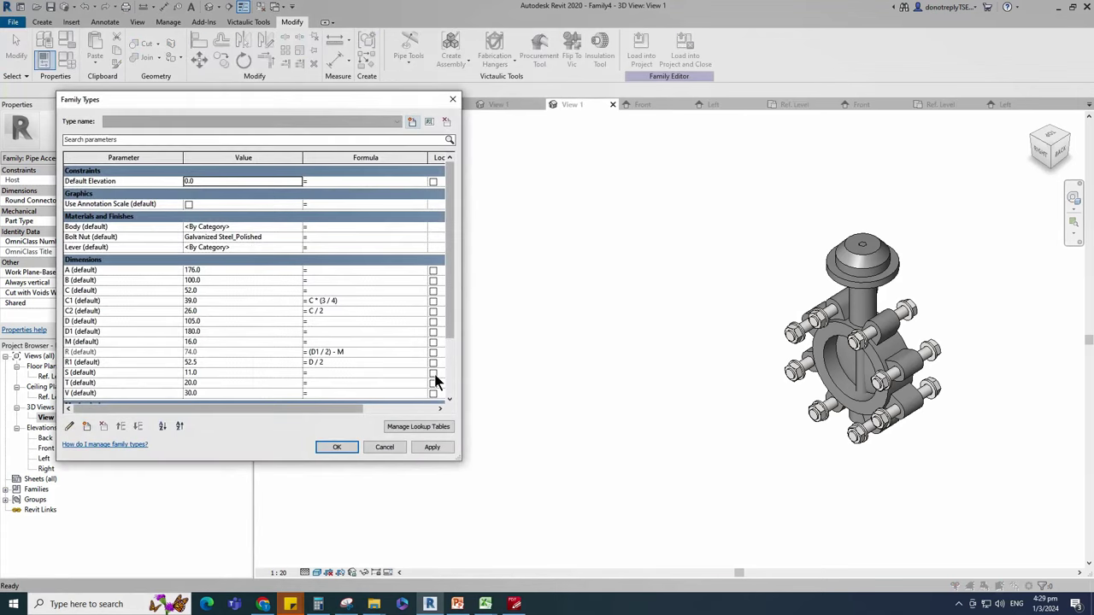
pyautogui.click(418, 427)
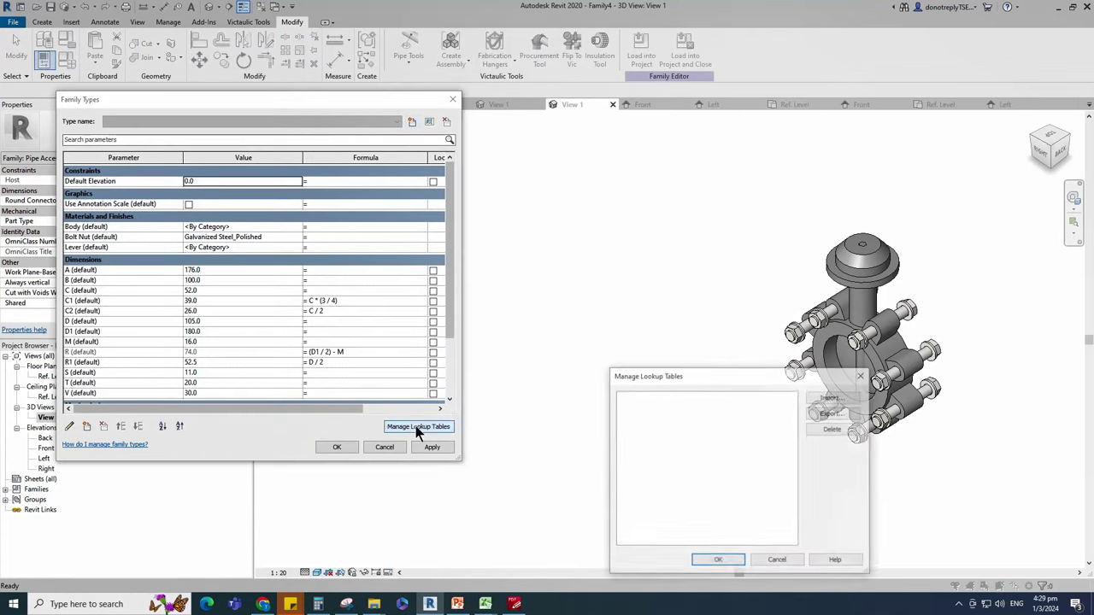
pyautogui.click(845, 398)
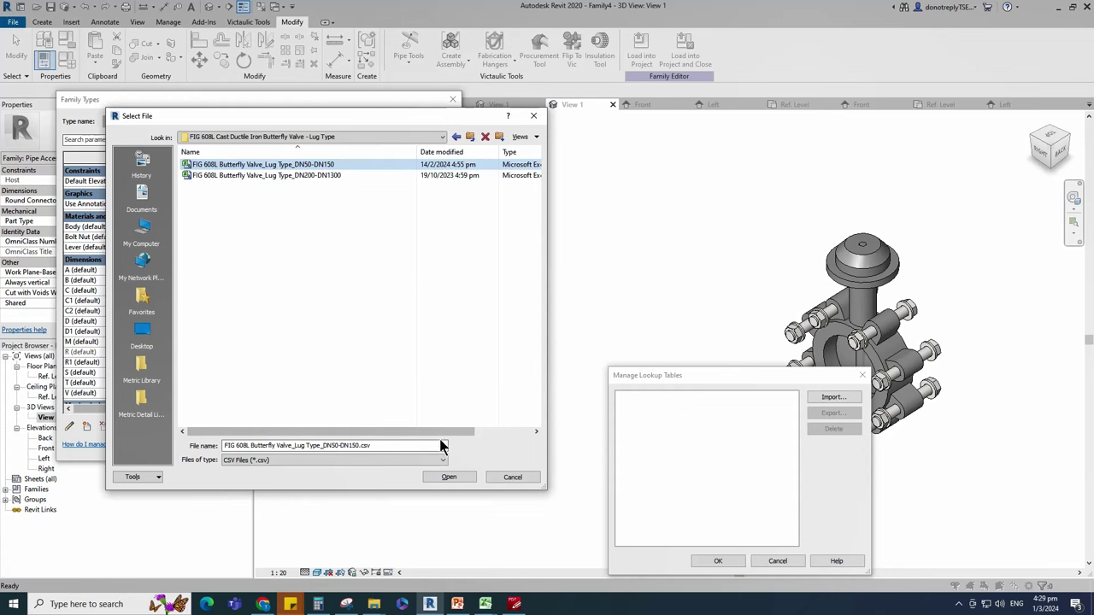
pyautogui.click(445, 477)
pyautogui.click(718, 562)
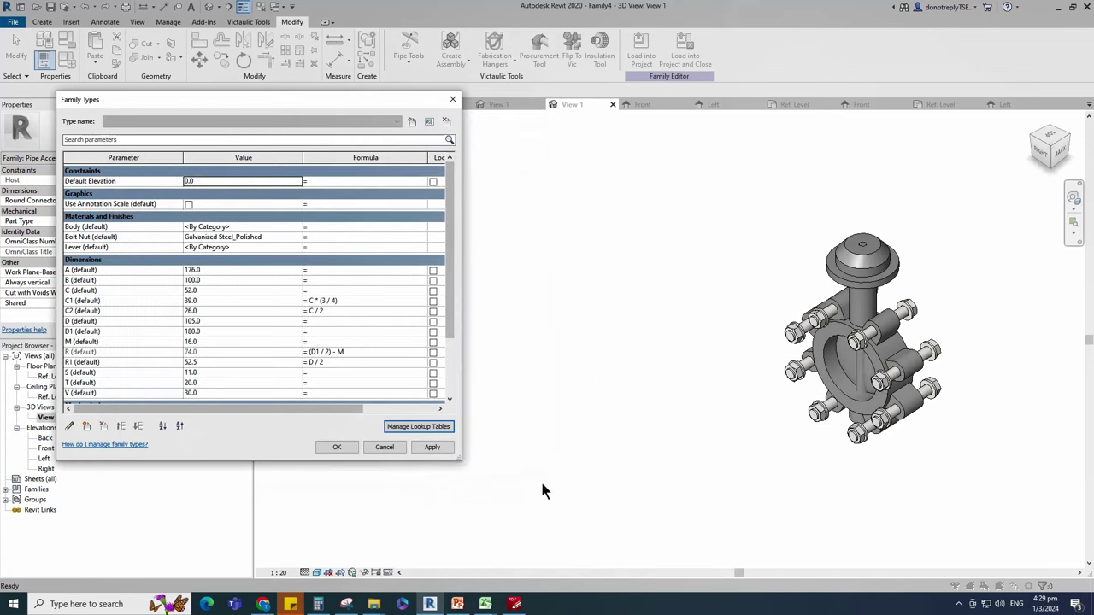
# Step: Create a type family parameter named Lookup Table Name, with parameter type Text, grouped under Other
pyautogui.scroll(-3, 269, 326)
pyautogui.click(86, 426)
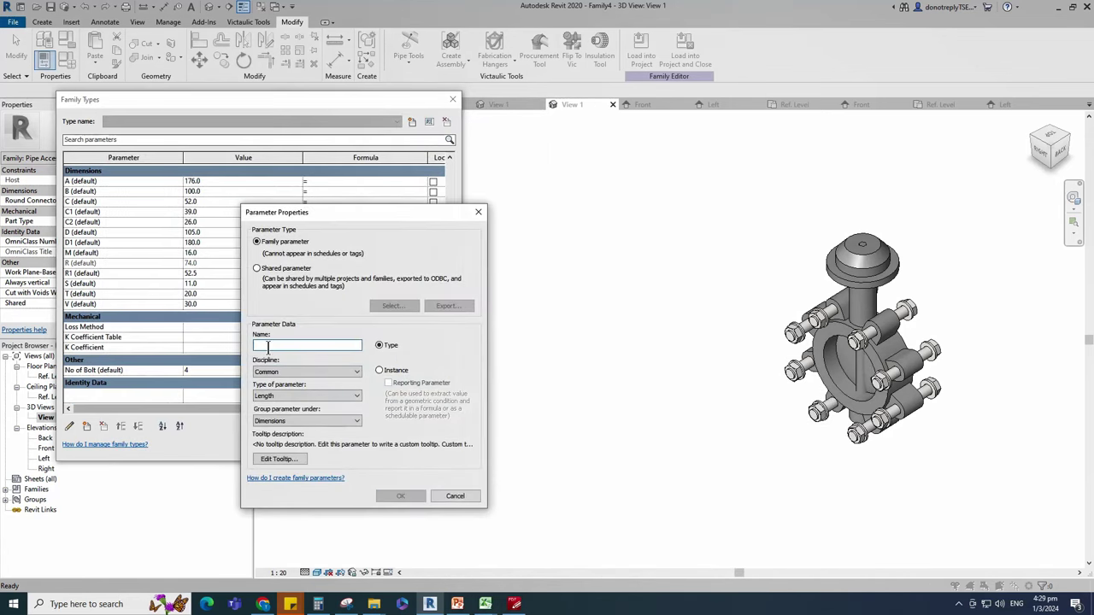
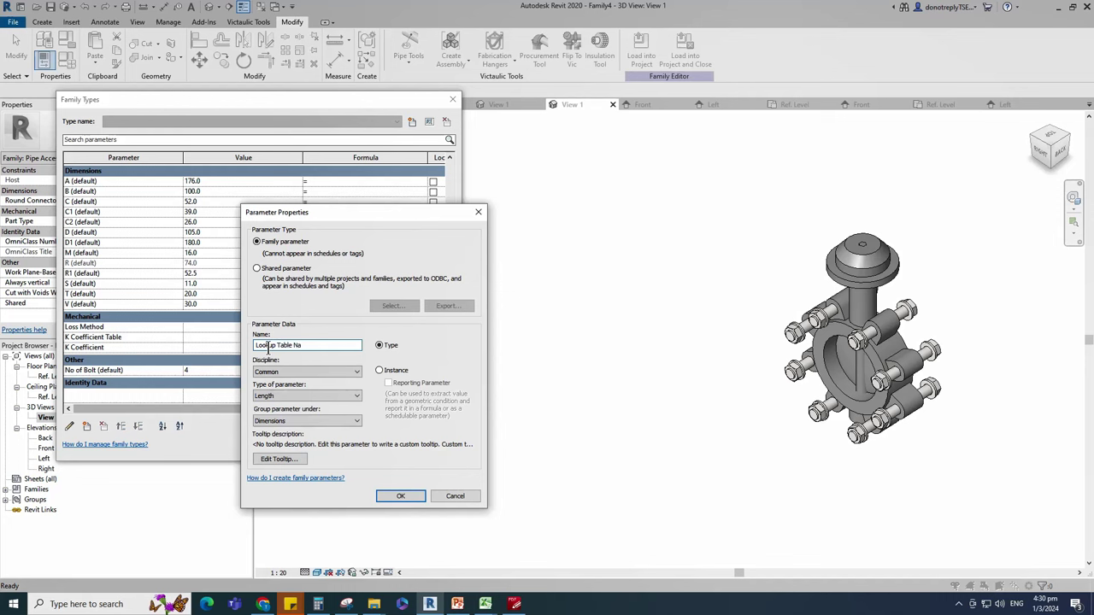
pyautogui.click(312, 396)
pyautogui.click(285, 407)
pyautogui.click(292, 422)
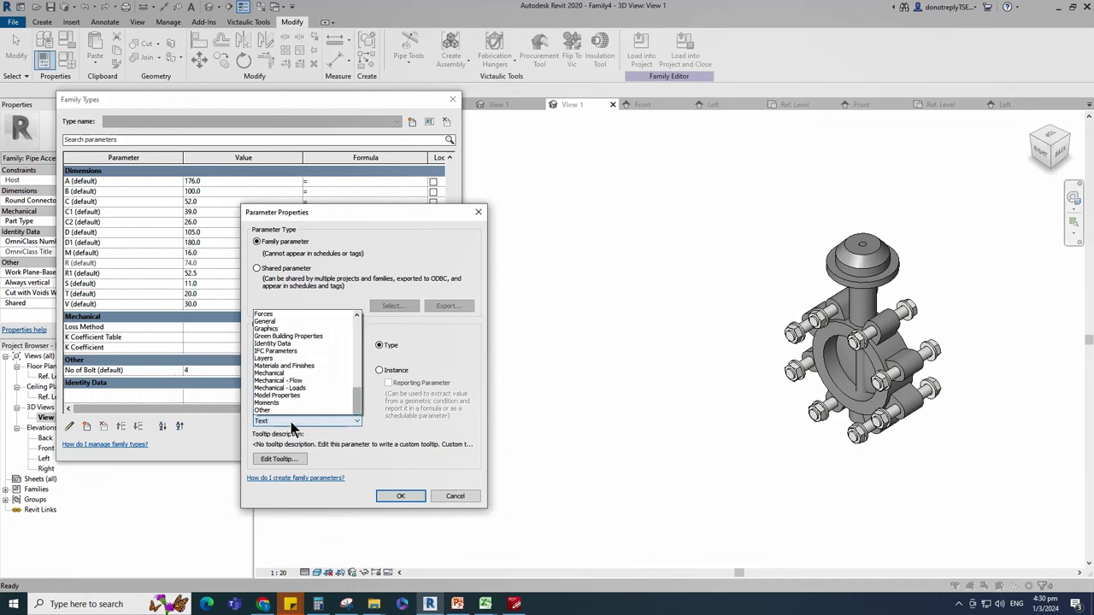
pyautogui.click(271, 293)
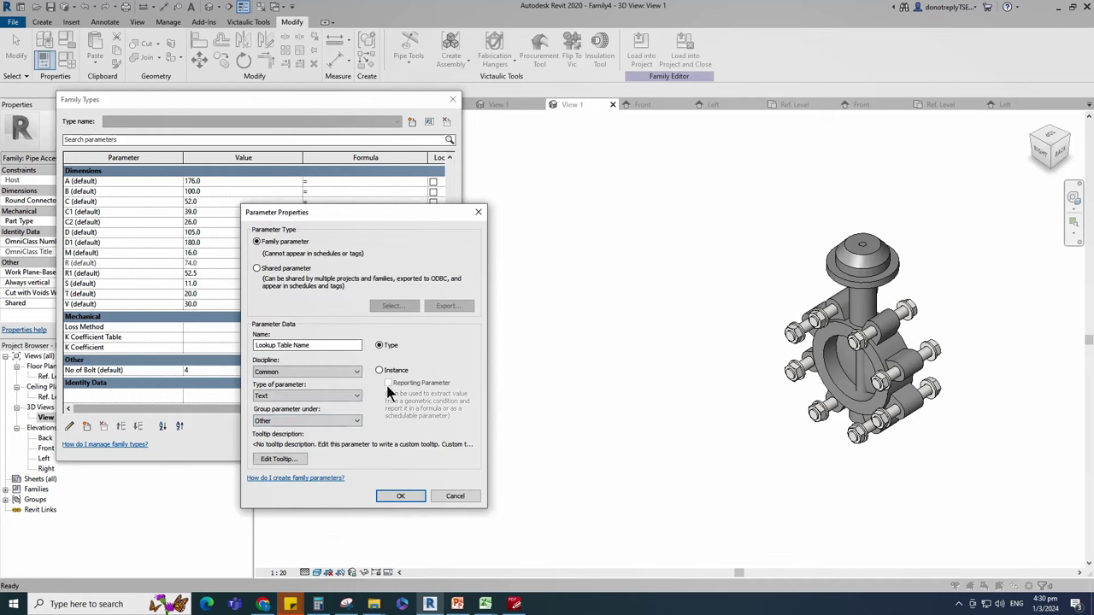
pyautogui.click(400, 496)
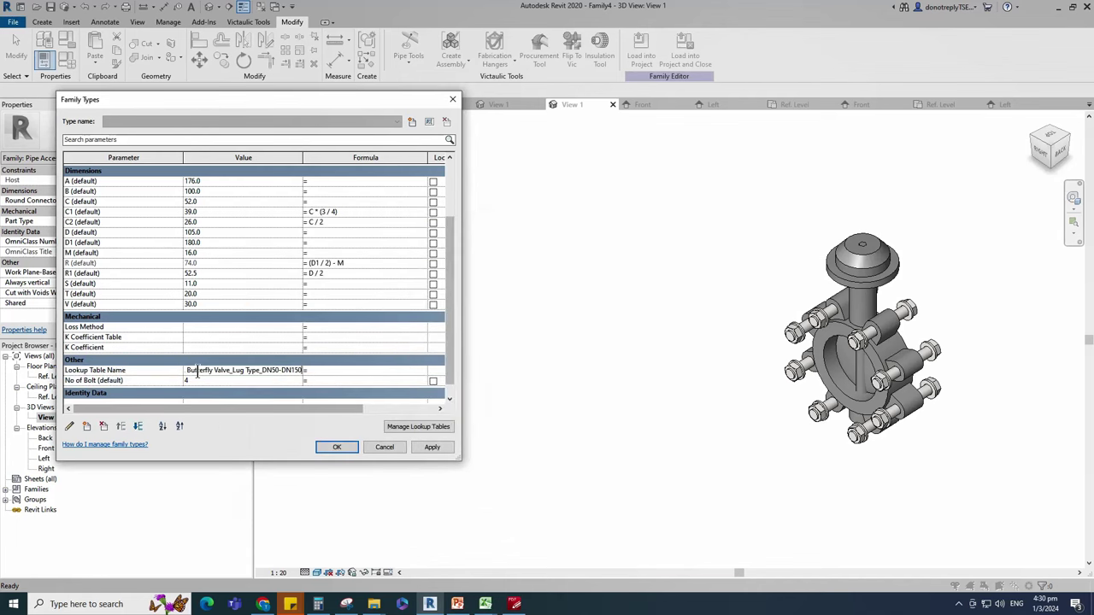
# Step: Set Lookup Table Name to FIG 608L Butterfly Valve_Lug Type_DN50-DN150 and resize the Family Types dialog and its columns to show full values and formulas
pyautogui.moveTo(165, 161); pyautogui.dragTo(162, 161)
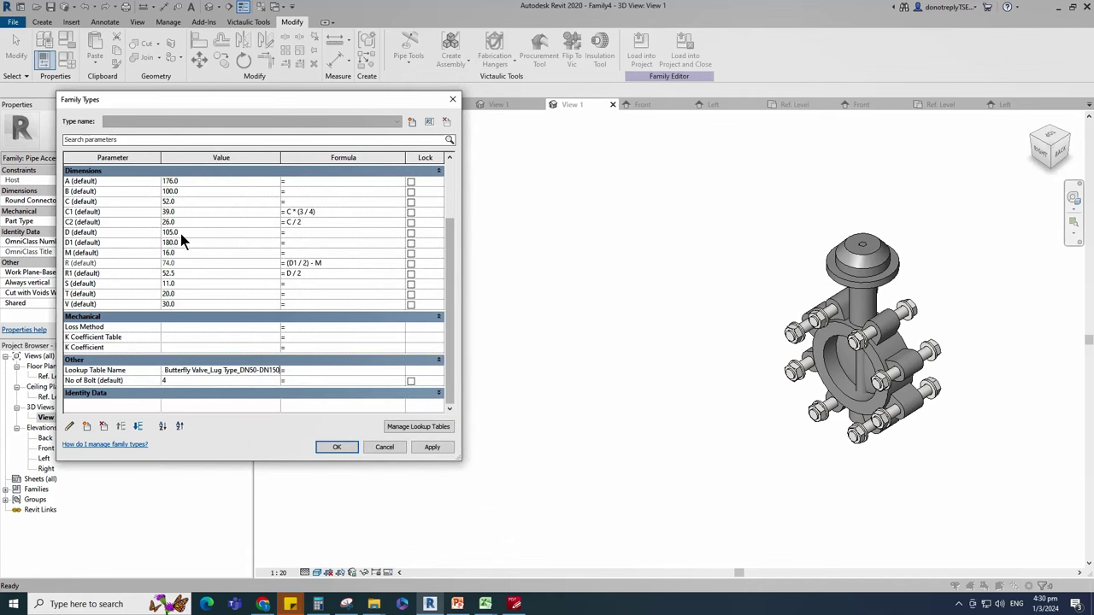
pyautogui.moveTo(280, 161); pyautogui.dragTo(292, 162)
pyautogui.moveTo(164, 162); pyautogui.dragTo(147, 162)
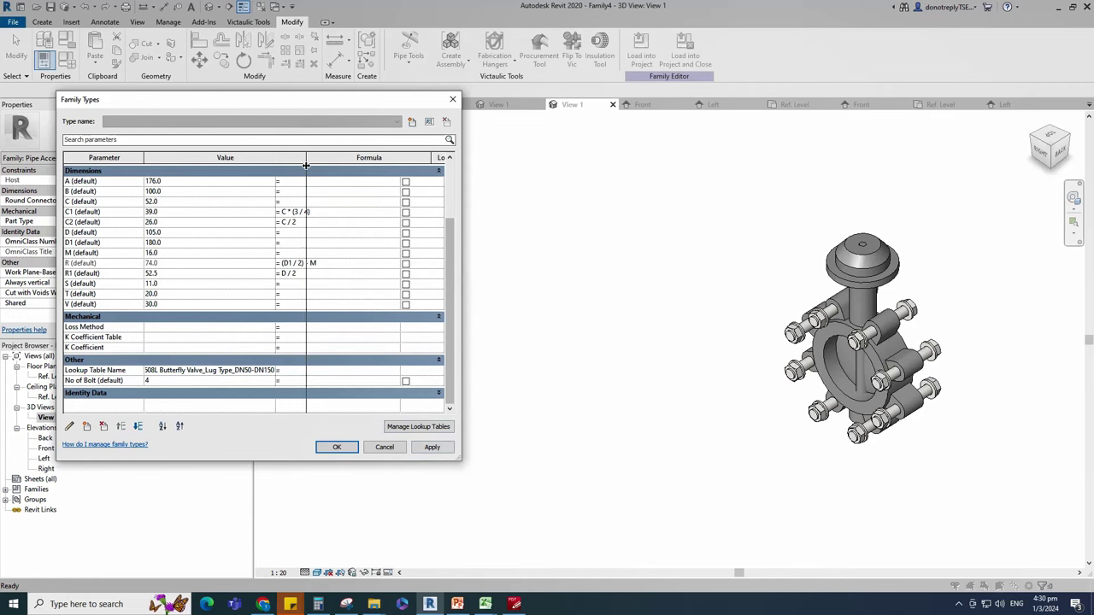
pyautogui.moveTo(306, 165); pyautogui.dragTo(306, 165)
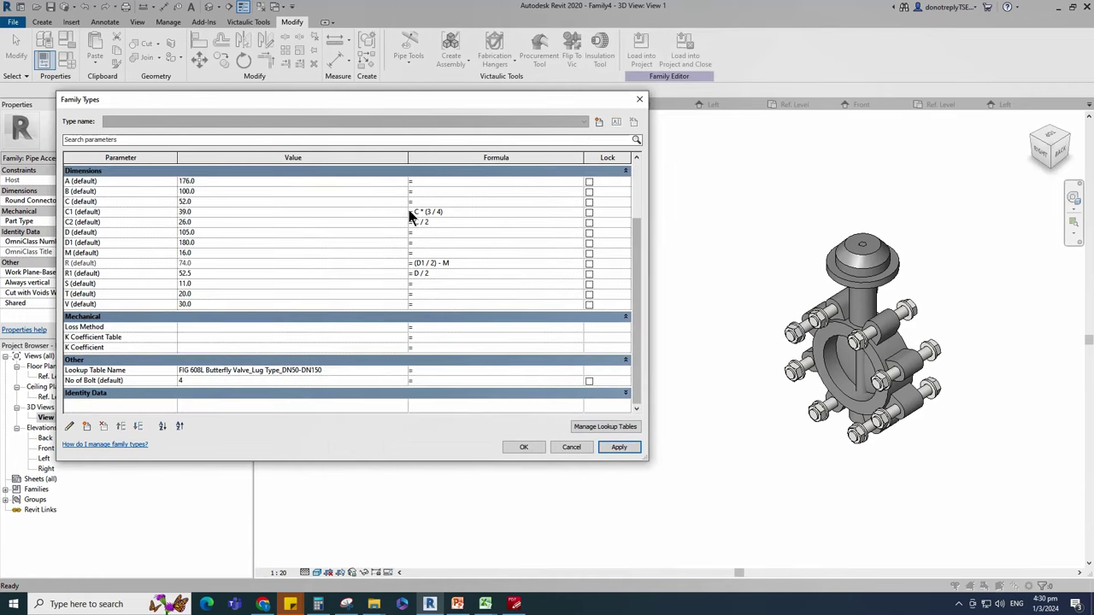
pyautogui.moveTo(350, 163); pyautogui.dragTo(331, 164)
pyautogui.moveTo(507, 162); pyautogui.dragTo(593, 166)
# Step: Create an instance length parameter named Nominal Diameter, grouped under Dimensions
pyautogui.scroll(-2, 459, 264)
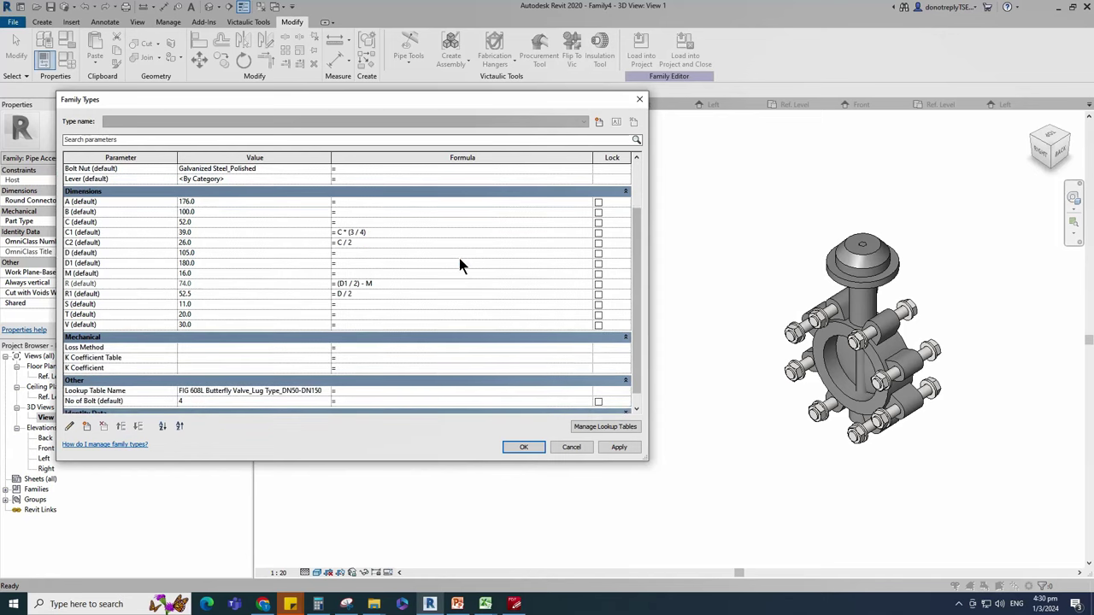
pyautogui.click(86, 425)
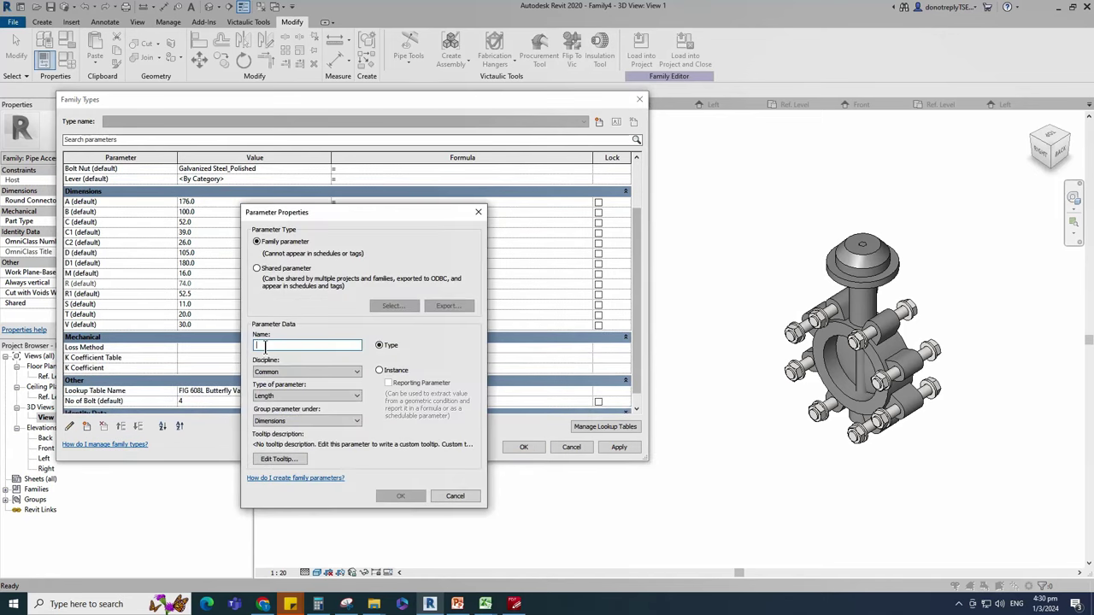
pyautogui.write('Nomin')
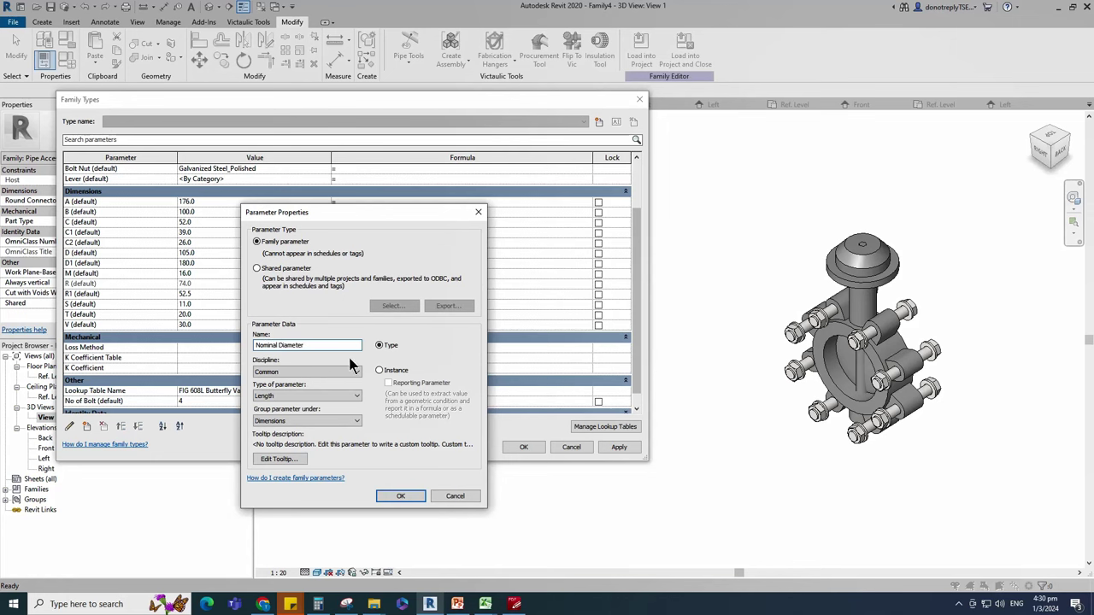
pyautogui.write('al Diameter')
pyautogui.click(379, 370)
pyautogui.click(400, 496)
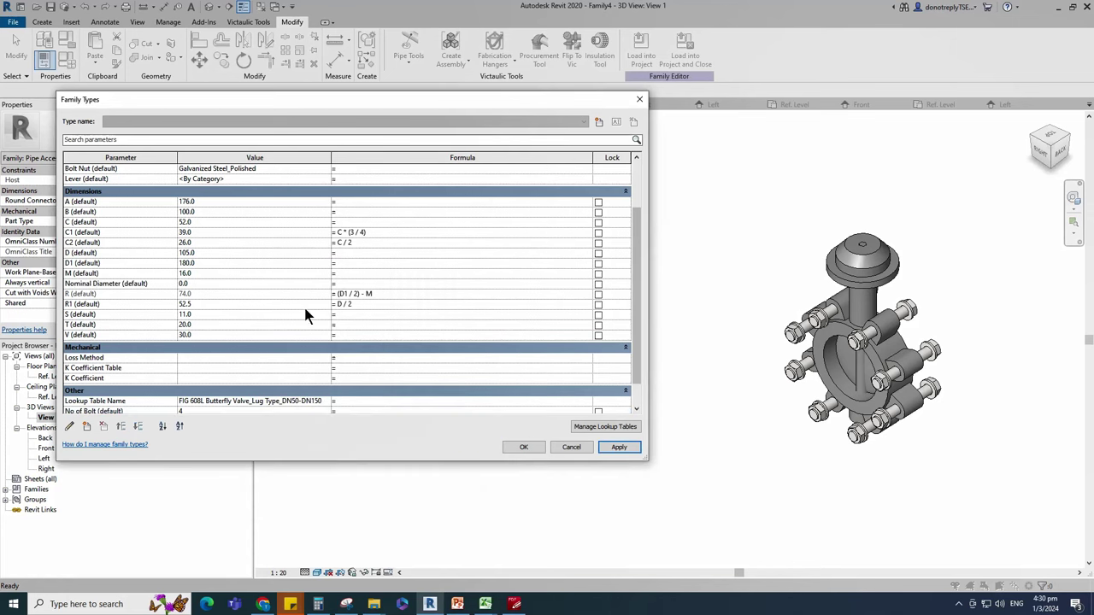
# Step: Set the Nominal Diameter parameter's value to 100 and apply it
pyautogui.click(200, 283)
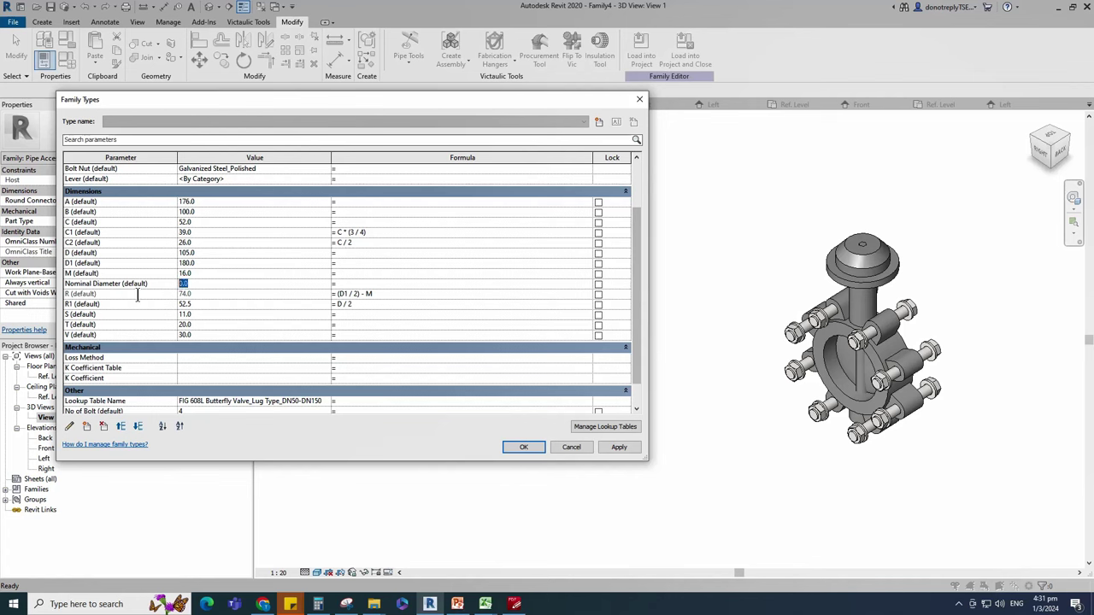
pyautogui.click(616, 448)
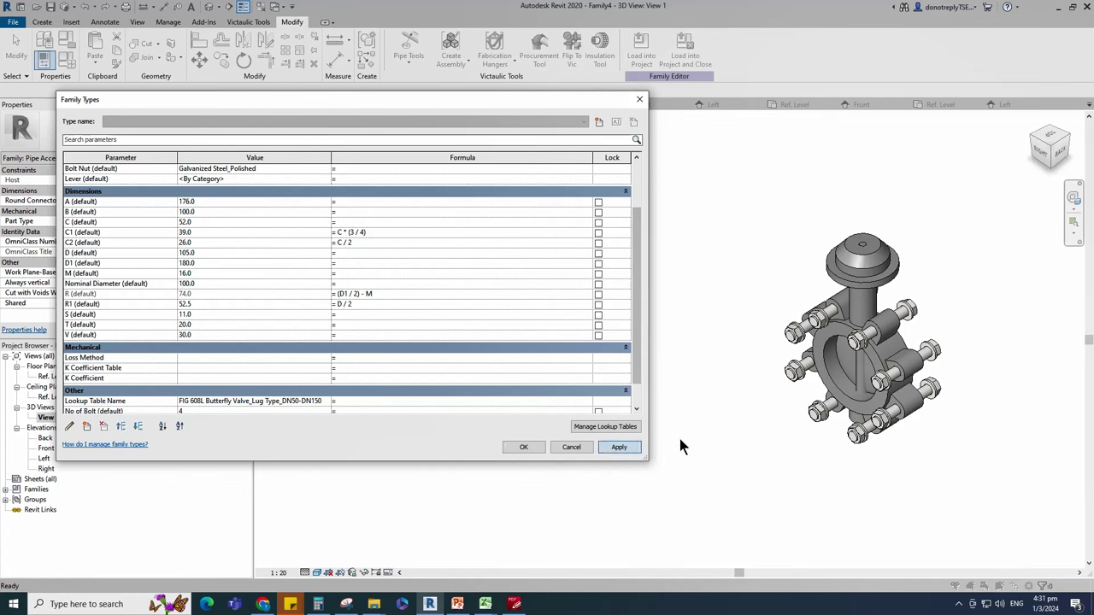
pyautogui.click(619, 447)
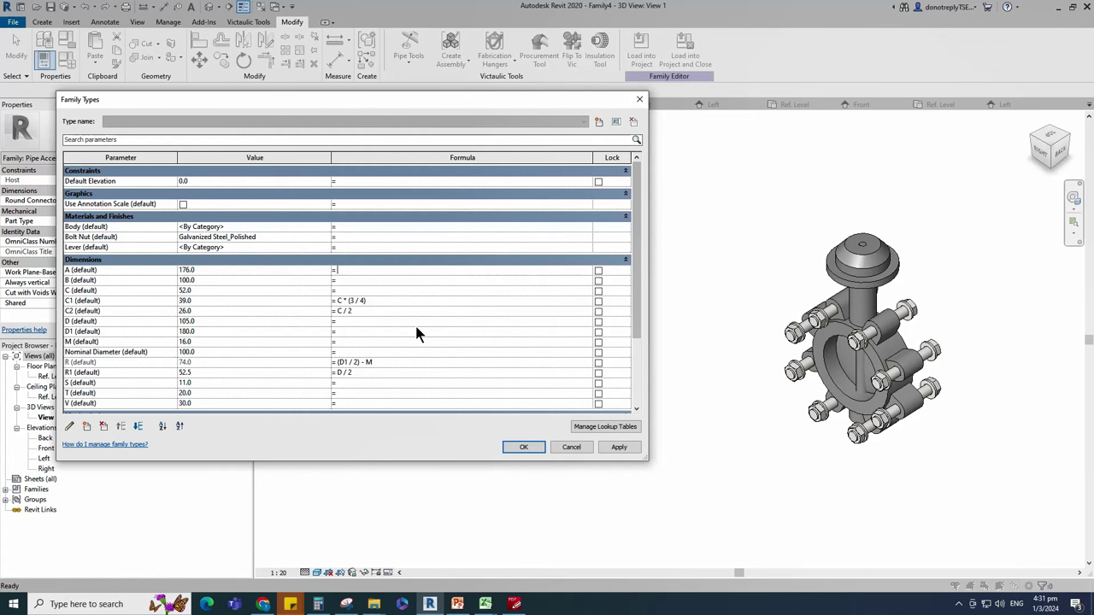
# Step: Give A, B and C the formula size_lookup(Lookup Table Name, "<own name>", <default>, Nominal Diameter), with defaults 176 mm, 100 mm and 52 mm
pyautogui.write('size_lookup(Lookup Table Name, "A", 176 mm, Nominal Diameter)')
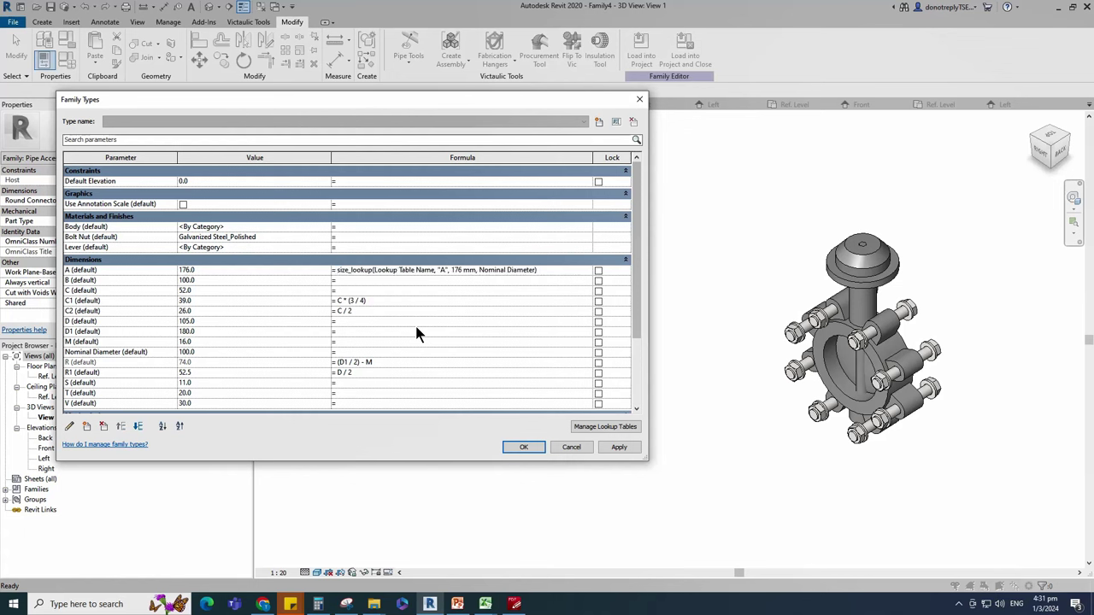
pyautogui.click(625, 447)
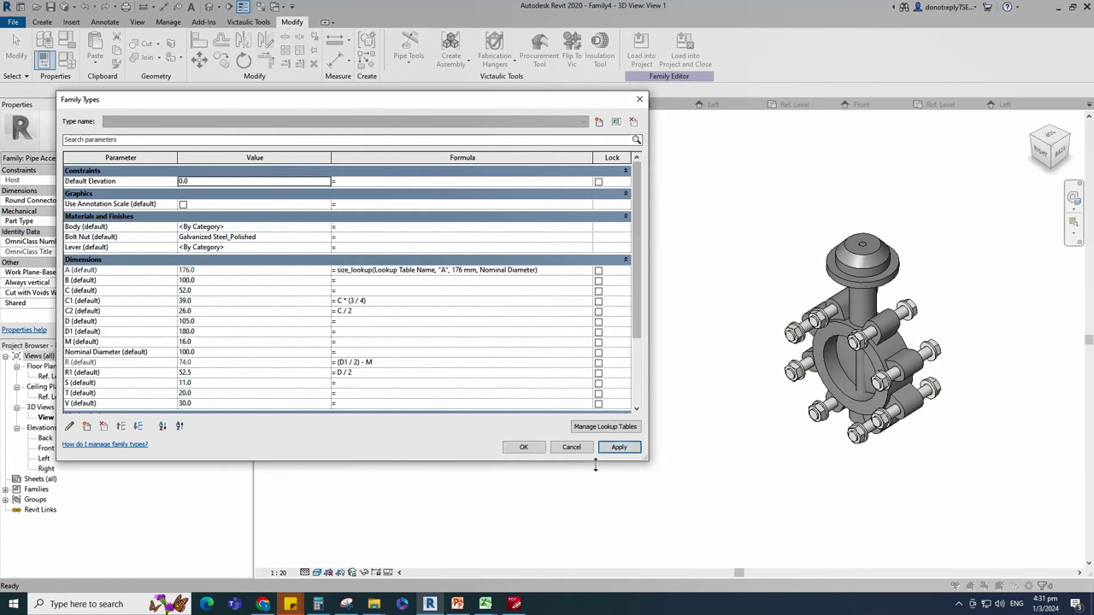
pyautogui.click(427, 281)
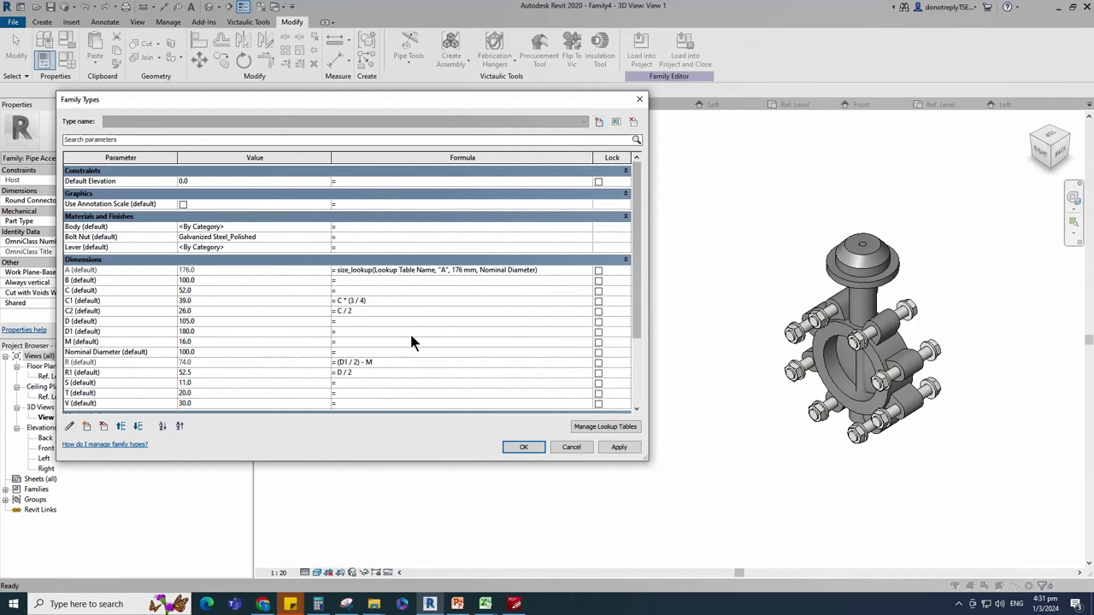
pyautogui.write('size_lookup(Lookup Table Name, "B", 100 mm, Nominal Diameter)')
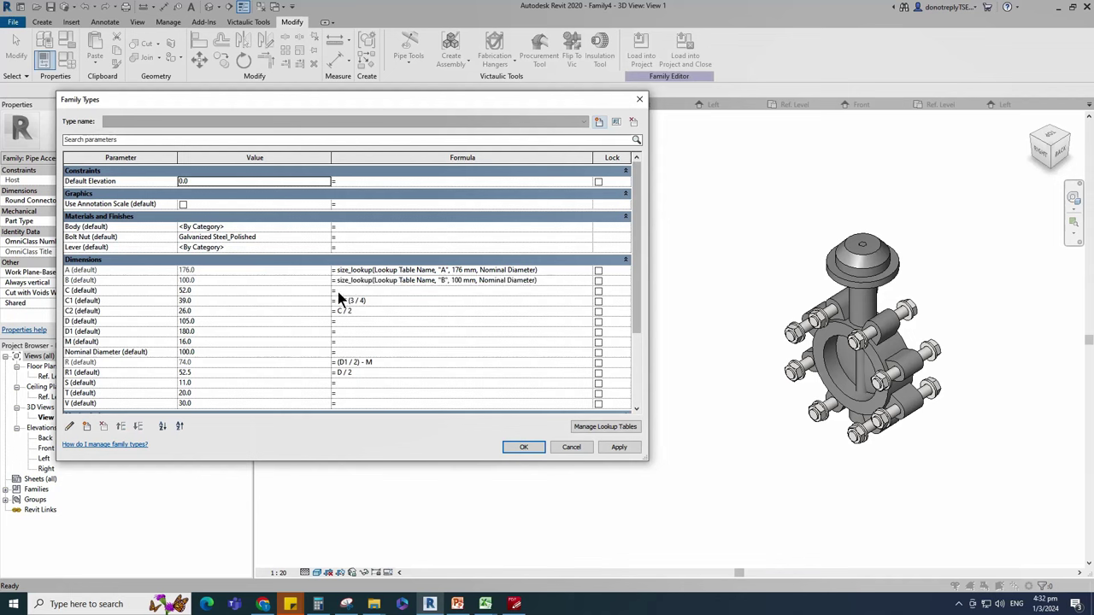
pyautogui.write('size_lookup(Lookup Table Name, "C", 52 mm, Nominal Diameter)')
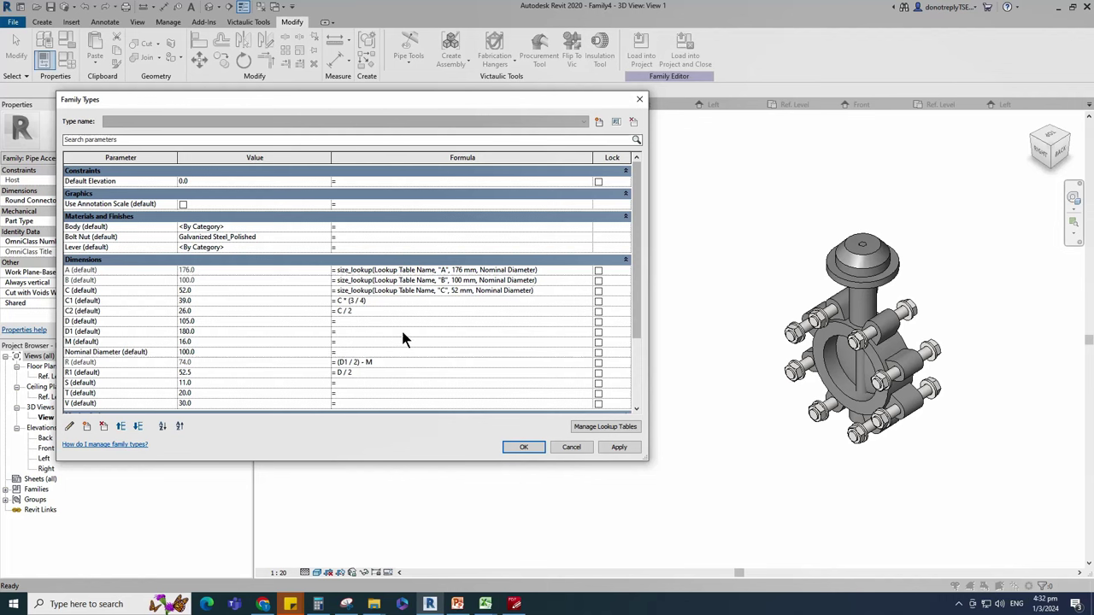
pyautogui.click(615, 445)
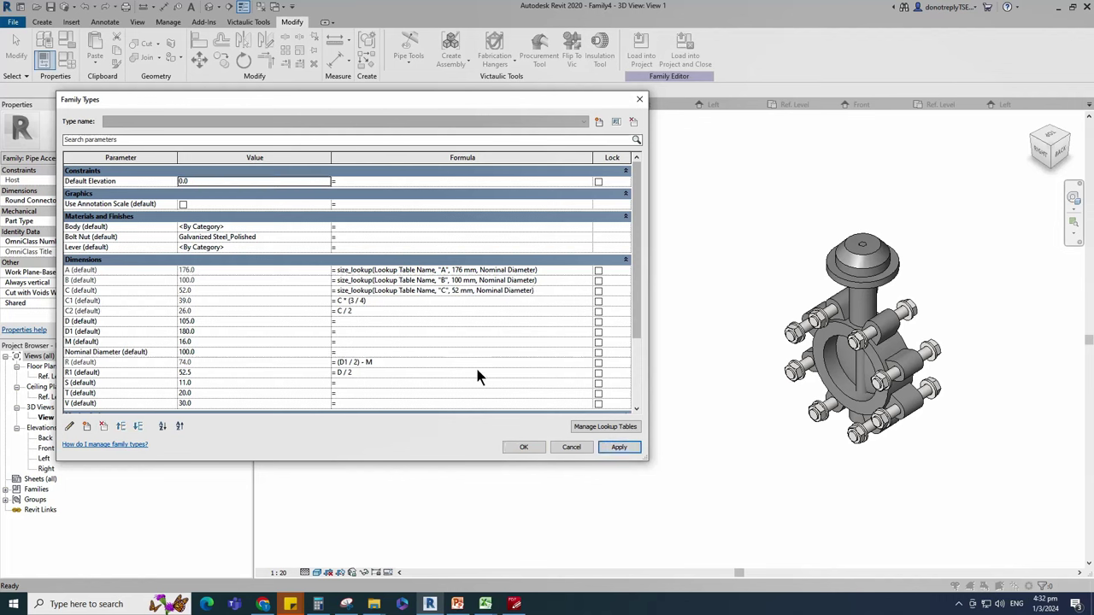
# Step: Give D and D1 size_lookup formulas reading their own columns by Nominal Diameter, with defaults 105 mm and 180 mm
pyautogui.click(342, 320)
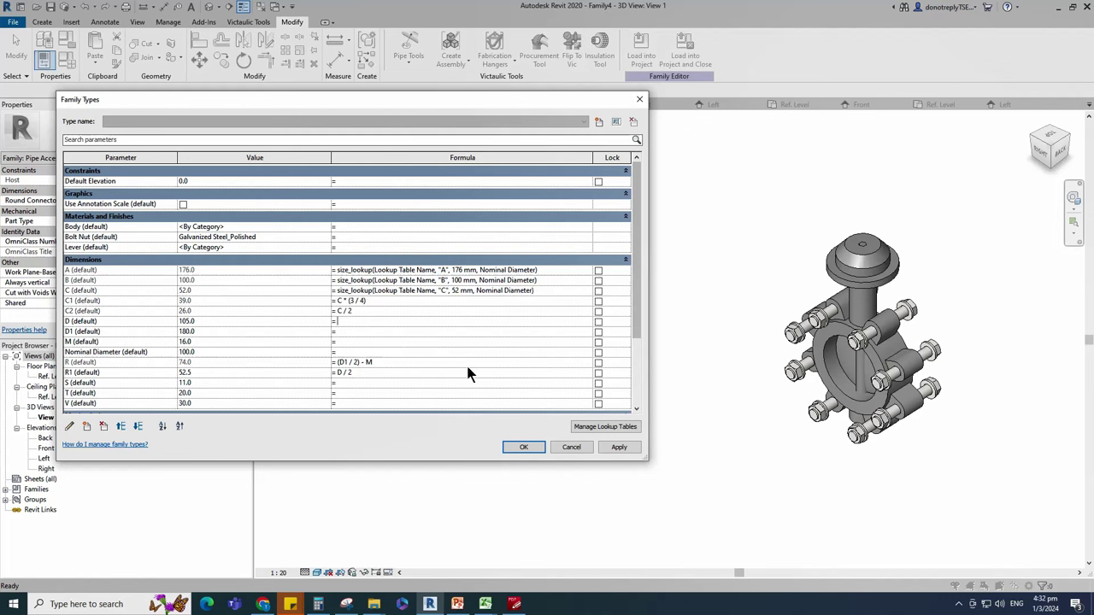
pyautogui.write('size_lookup(Lookup Table Name, "D", 105 mm, Nominal Diameter)')
pyautogui.click(619, 447)
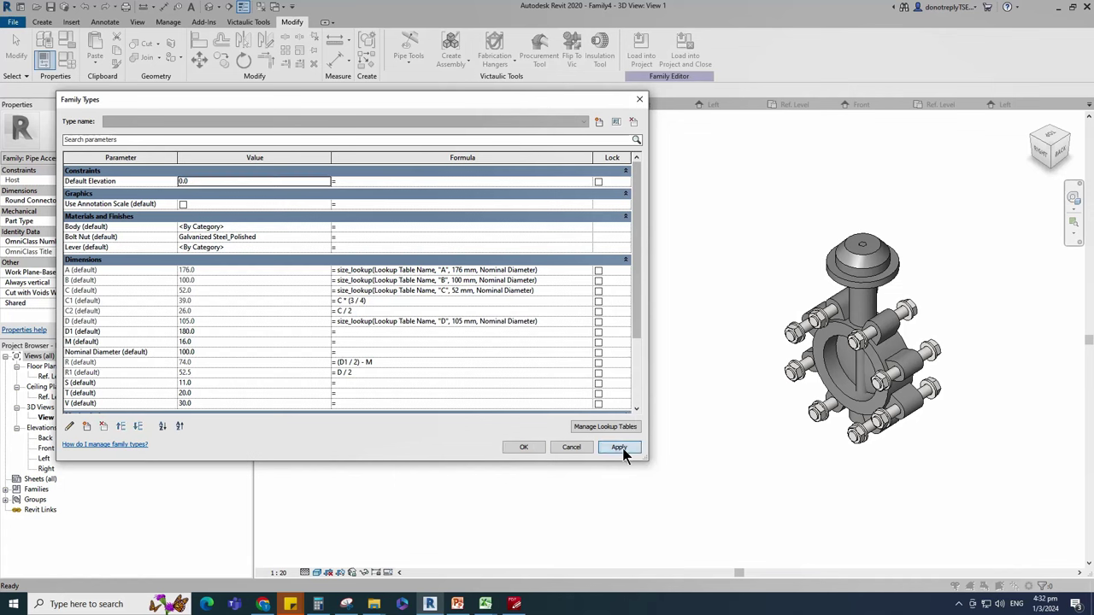
pyautogui.click(344, 333)
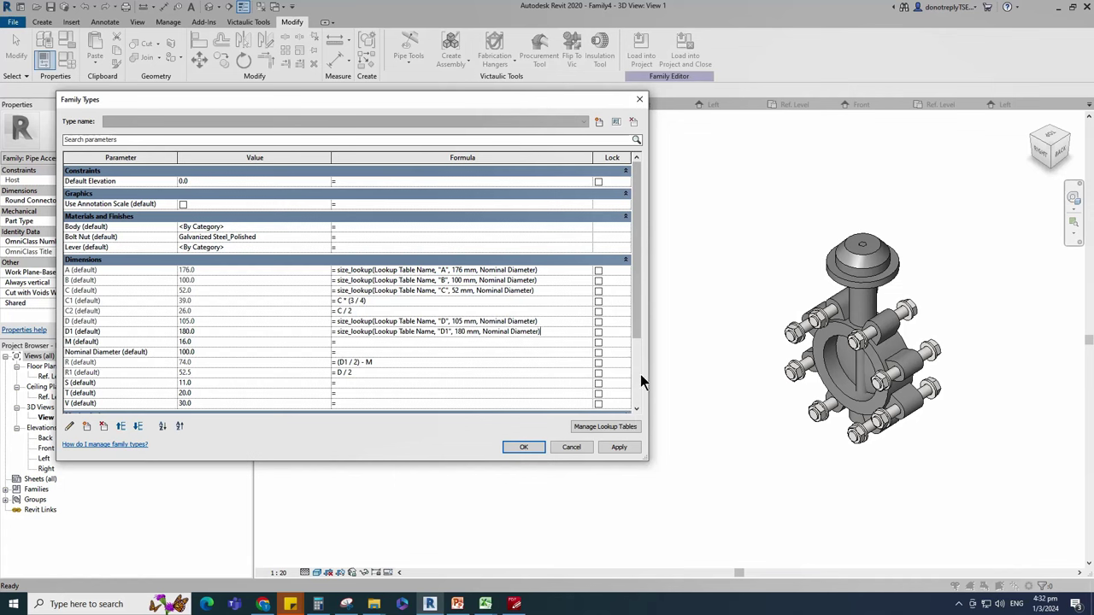
pyautogui.click(619, 447)
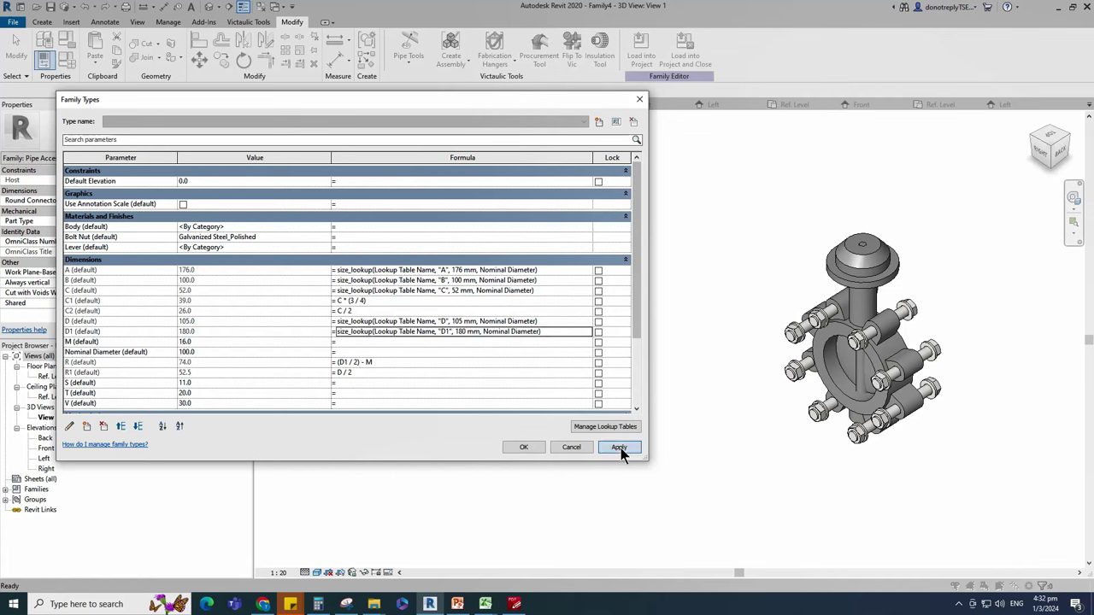
# Step: Give M and S size_lookup formulas reading their own columns by Nominal Diameter, with defaults 16 mm and 11 mm
pyautogui.click(484, 343)
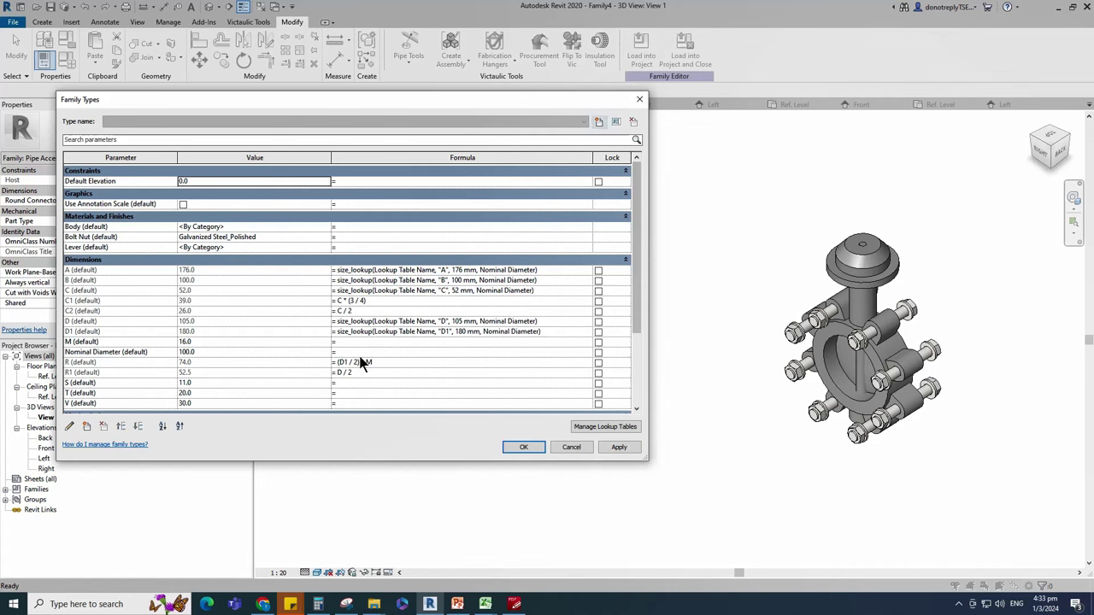
pyautogui.write('size_lookup(Lookup Table Name, "M", 16 mm, Nominal Diameter)')
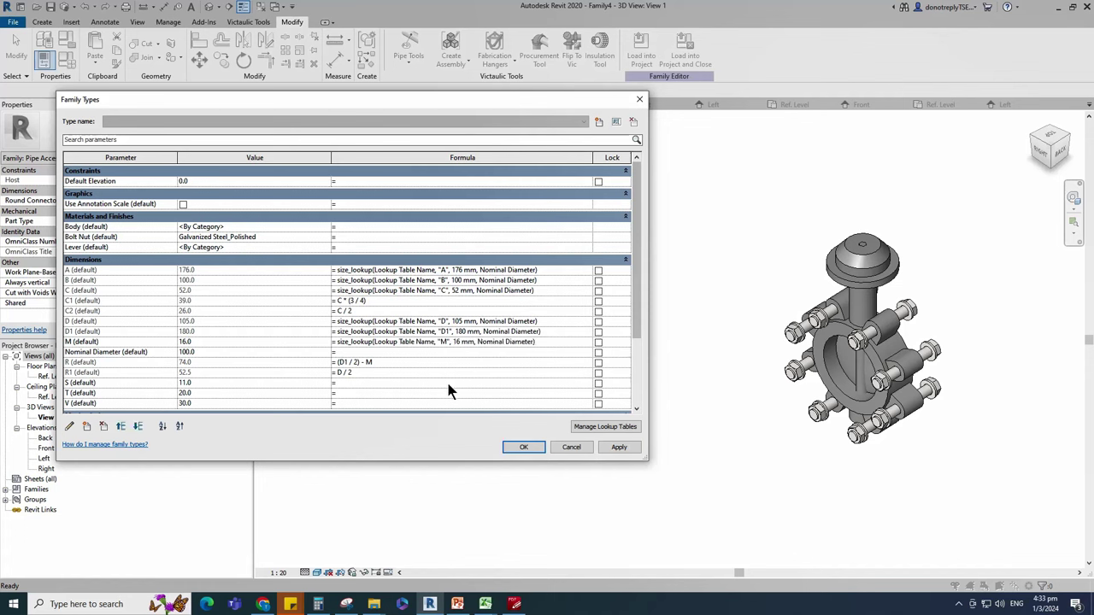
pyautogui.click(617, 448)
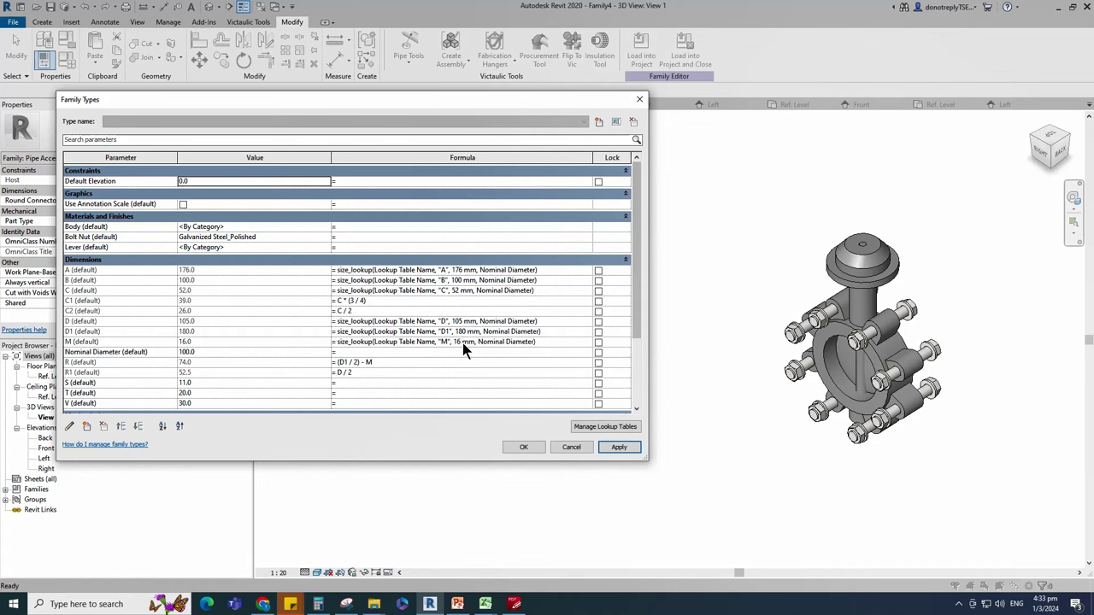
pyautogui.scroll(-1, 382, 395)
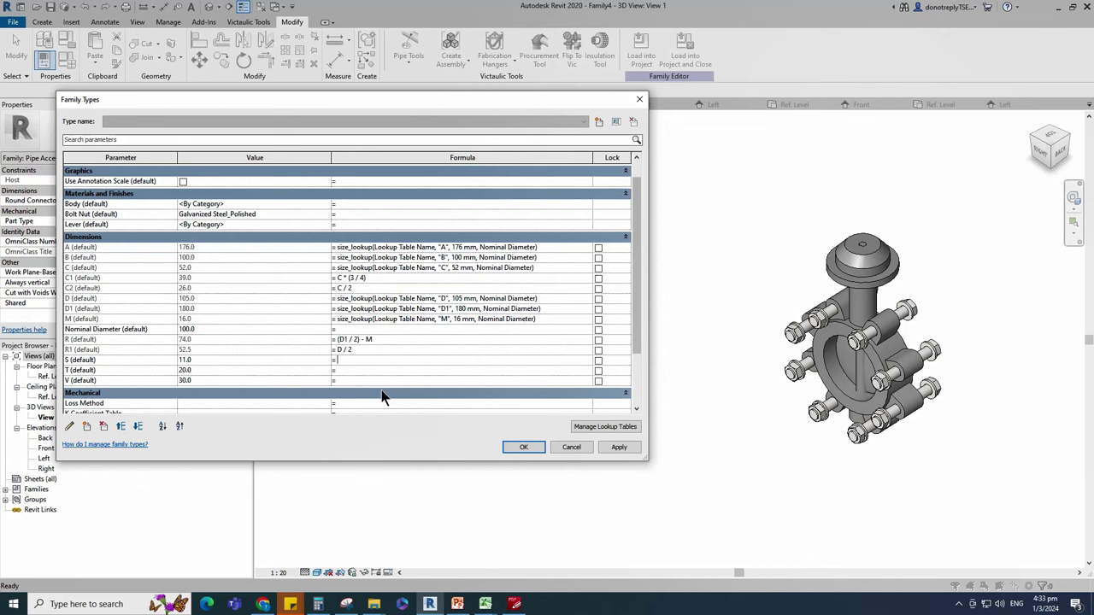
pyautogui.write('size_lookup(Lookup Table Name, "S", 11 mm, Nominal Diameter)')
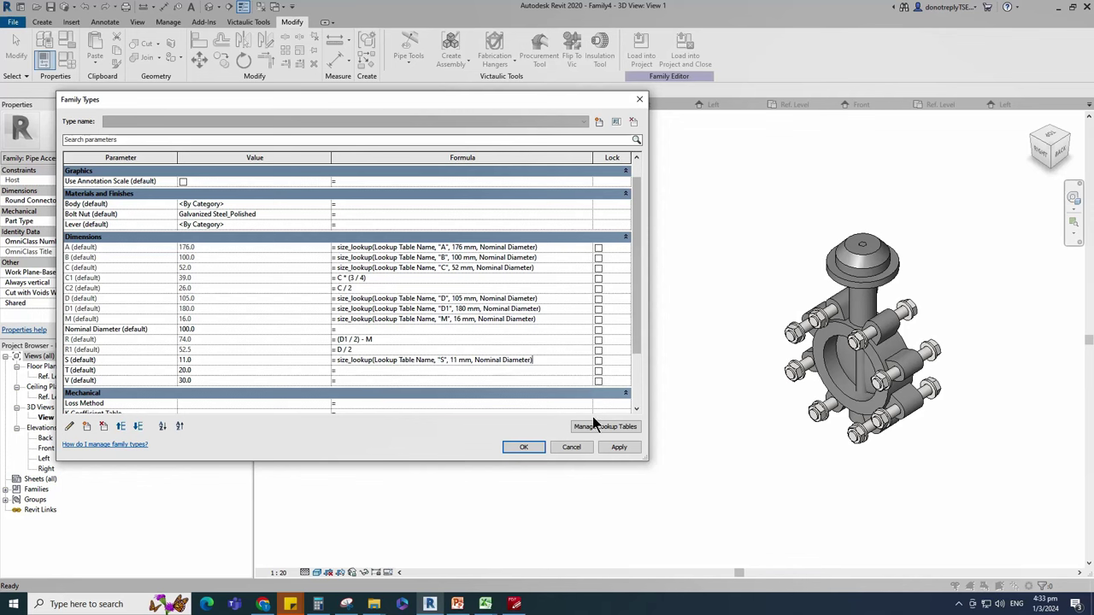
pyautogui.click(618, 447)
# Step: Give T and V size_lookup formulas reading their own columns by Nominal Diameter, with defaults 20 mm and 30 mm
pyautogui.scroll(-2, 469, 380)
pyautogui.click(346, 327)
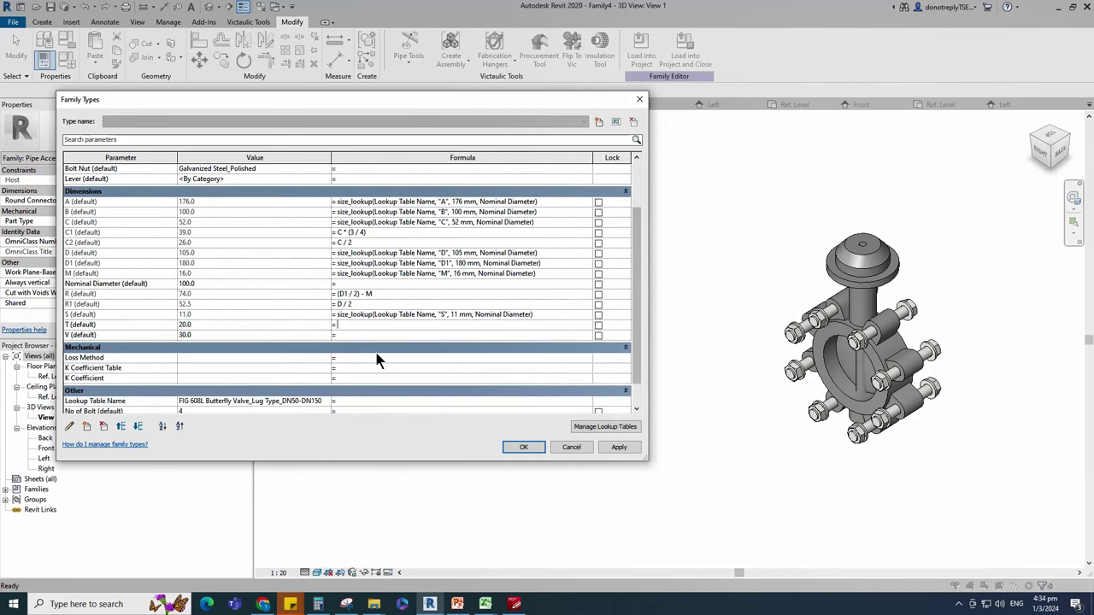
pyautogui.write('size_lookup(Lookup Table Name, "T", 20 mm, Nominal Diameter)')
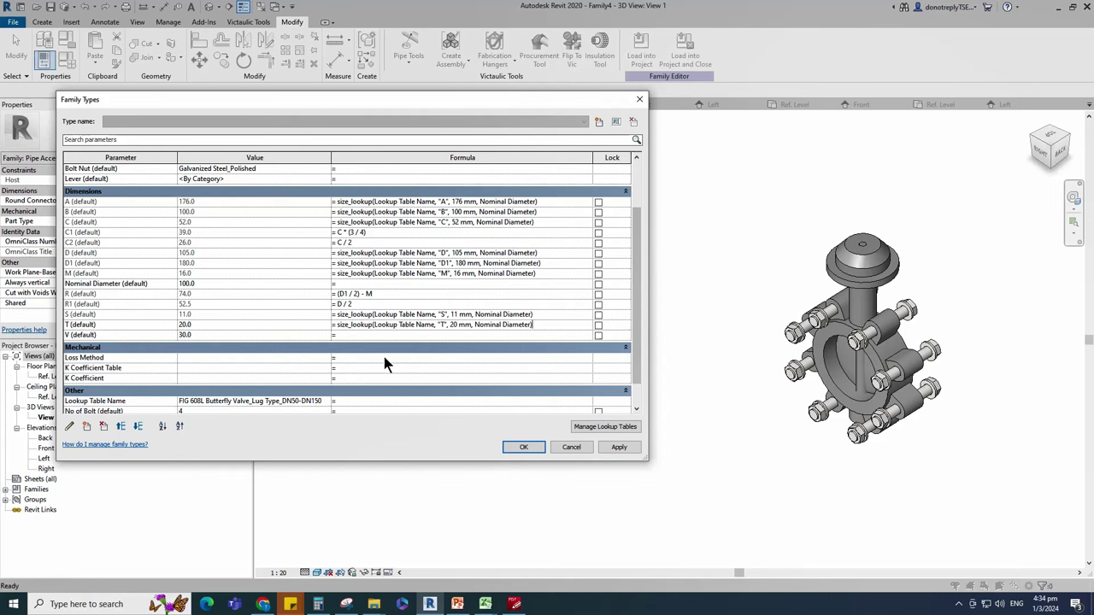
pyautogui.click(620, 447)
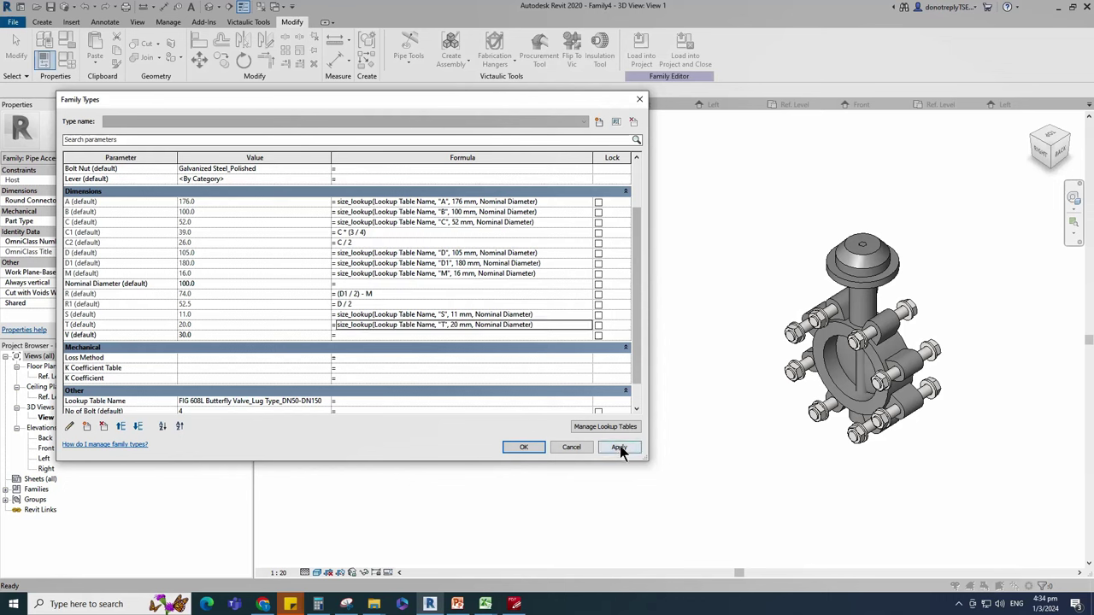
pyautogui.click(435, 338)
pyautogui.write('size_lookup(Lookup Table Name, "V", 30 mm, Nominal Diameter)')
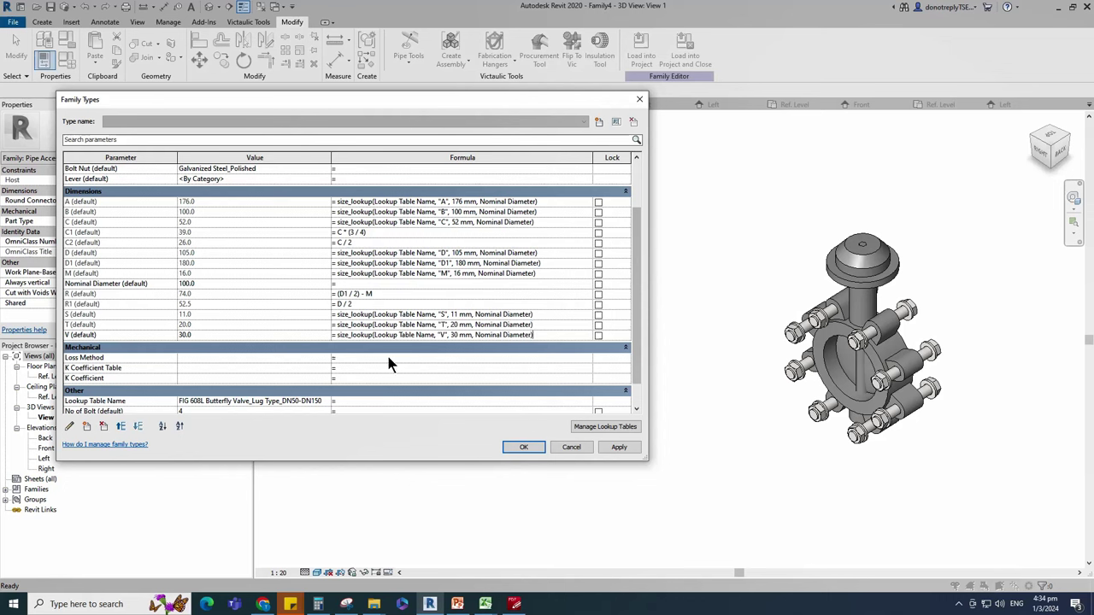
pyautogui.click(619, 447)
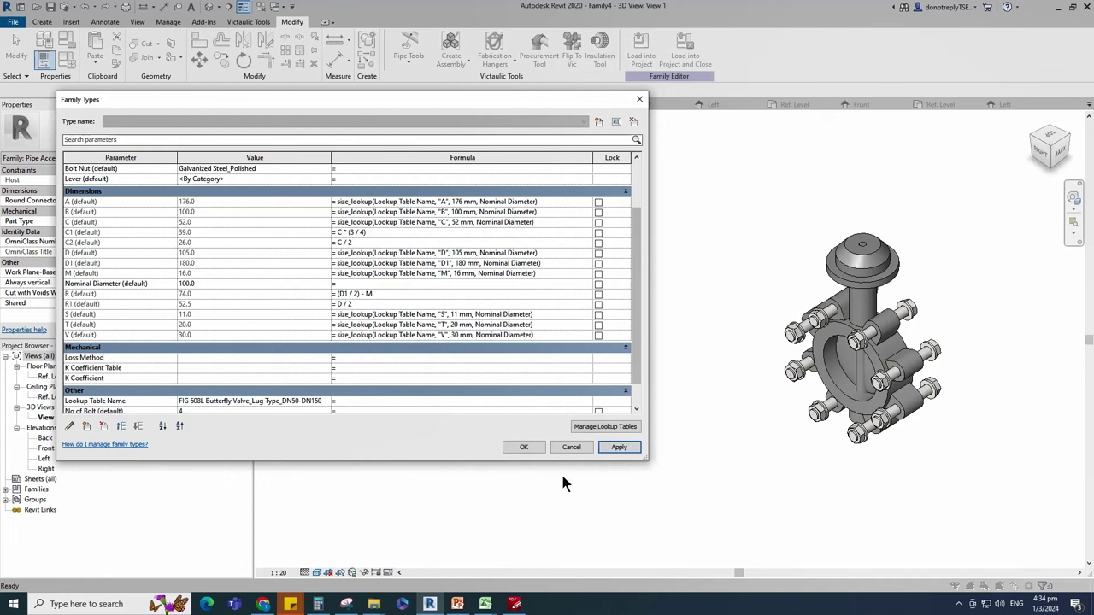
# Step: Create an instance integer family parameter named N, grouped under Other
pyautogui.scroll(-1, 384, 401)
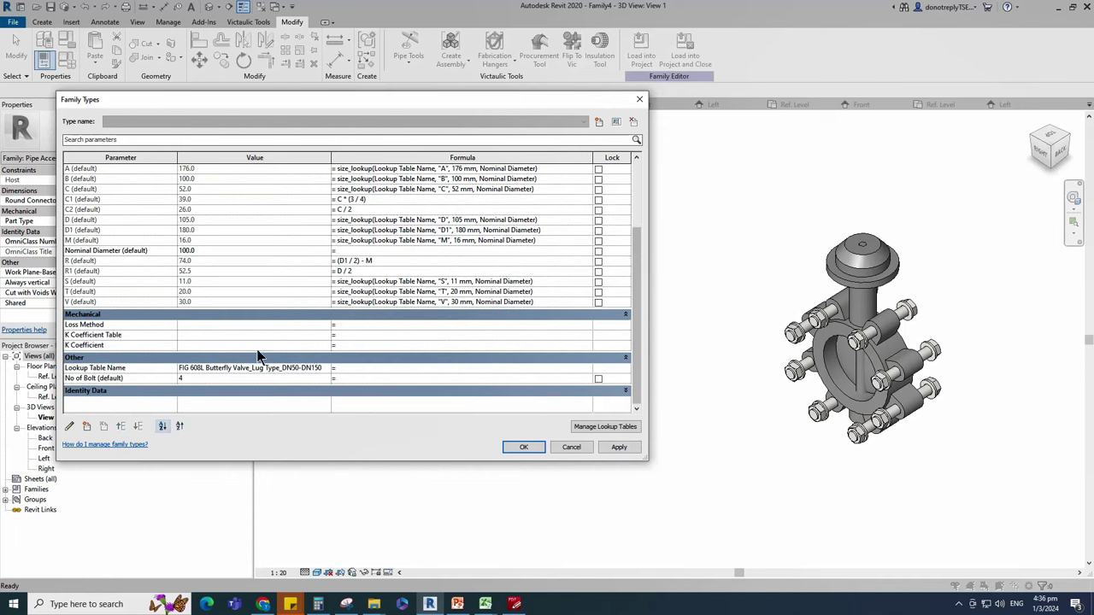
pyautogui.click(86, 426)
pyautogui.write('N')
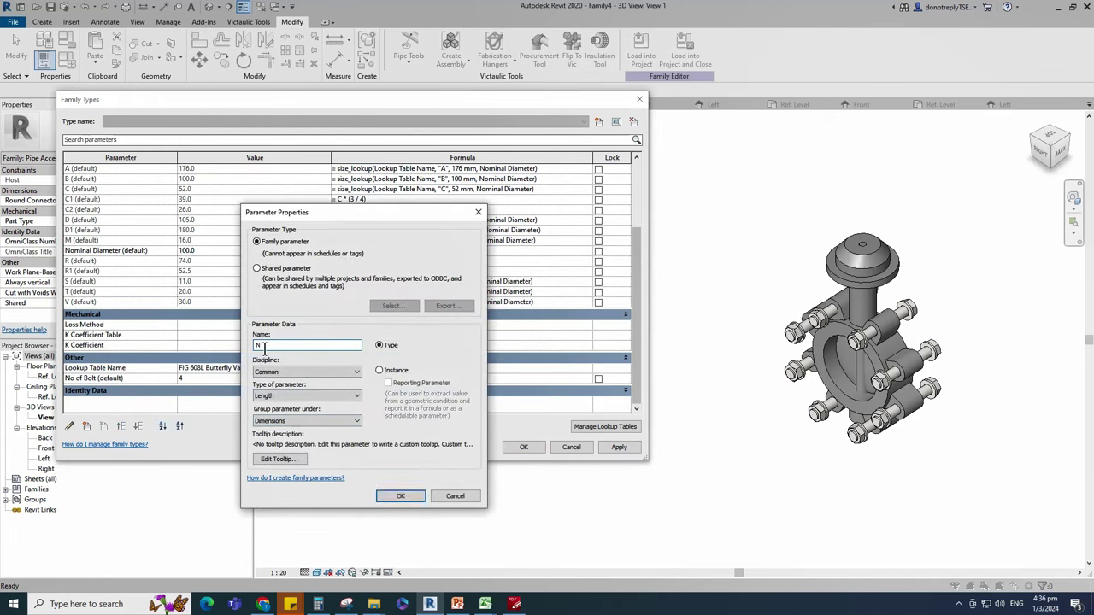
pyautogui.click(304, 395)
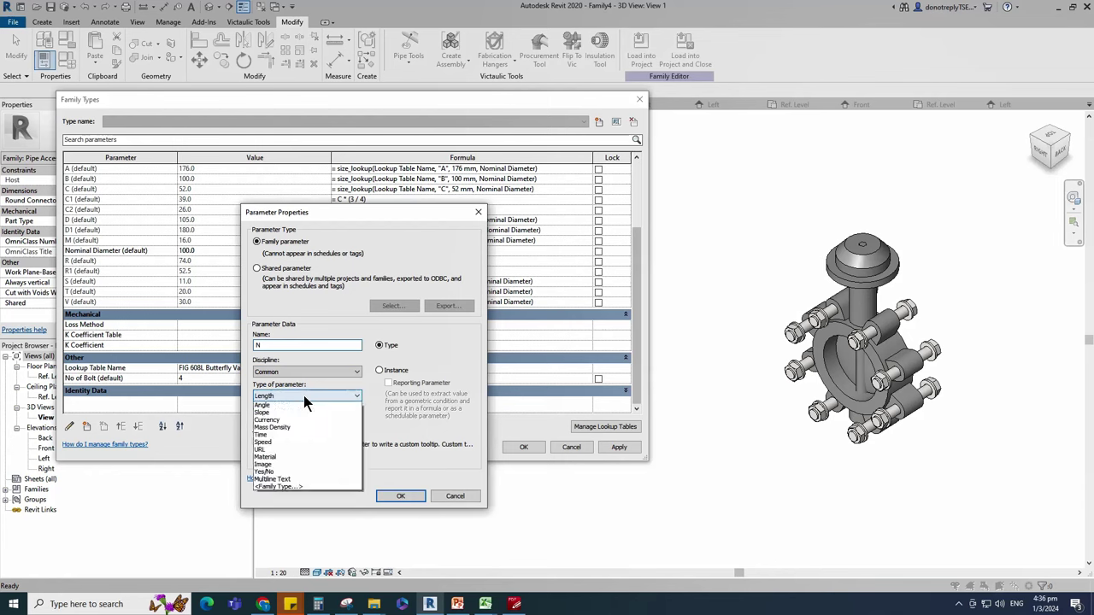
pyautogui.click(288, 413)
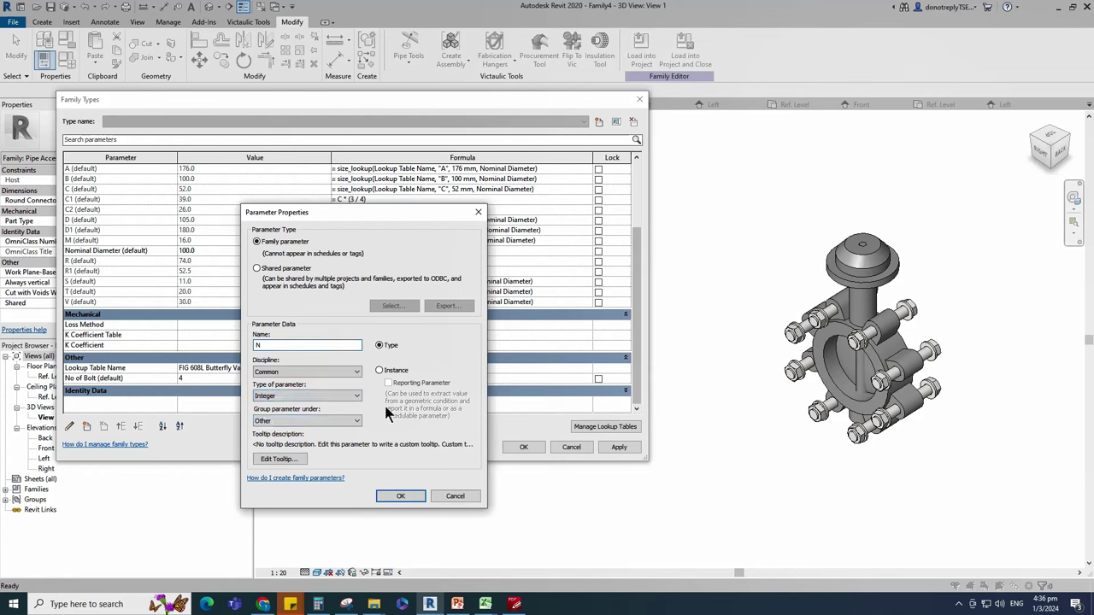
pyautogui.click(379, 370)
pyautogui.click(399, 496)
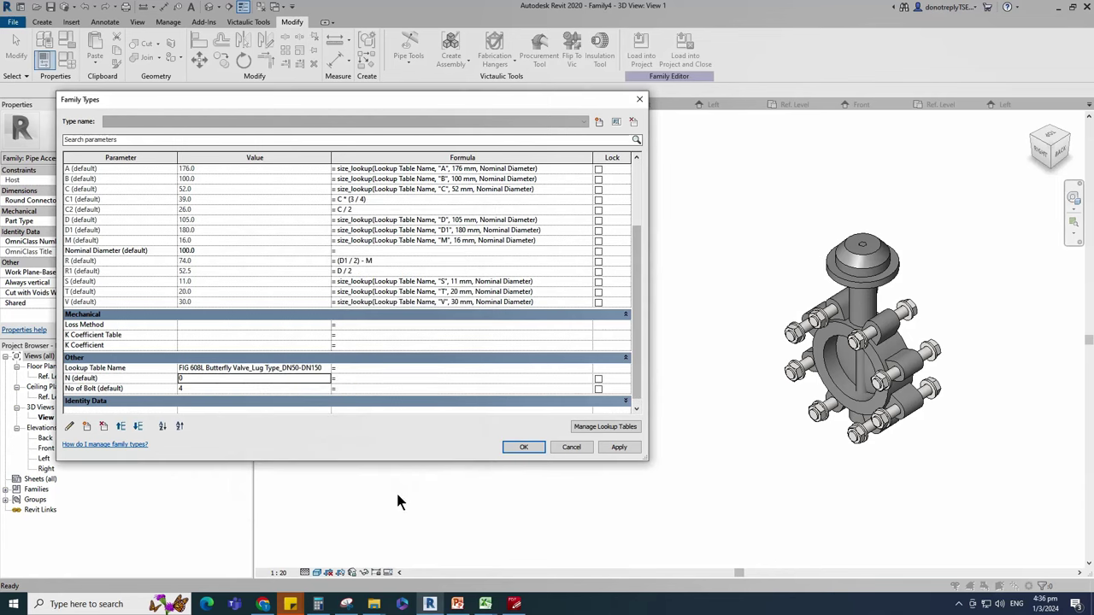
# Step: Give N the formula size_lookup(Lookup Table Name, "N", 0, Nominal Diameter) and No of Bolt the formula N / 2
pyautogui.click(347, 380)
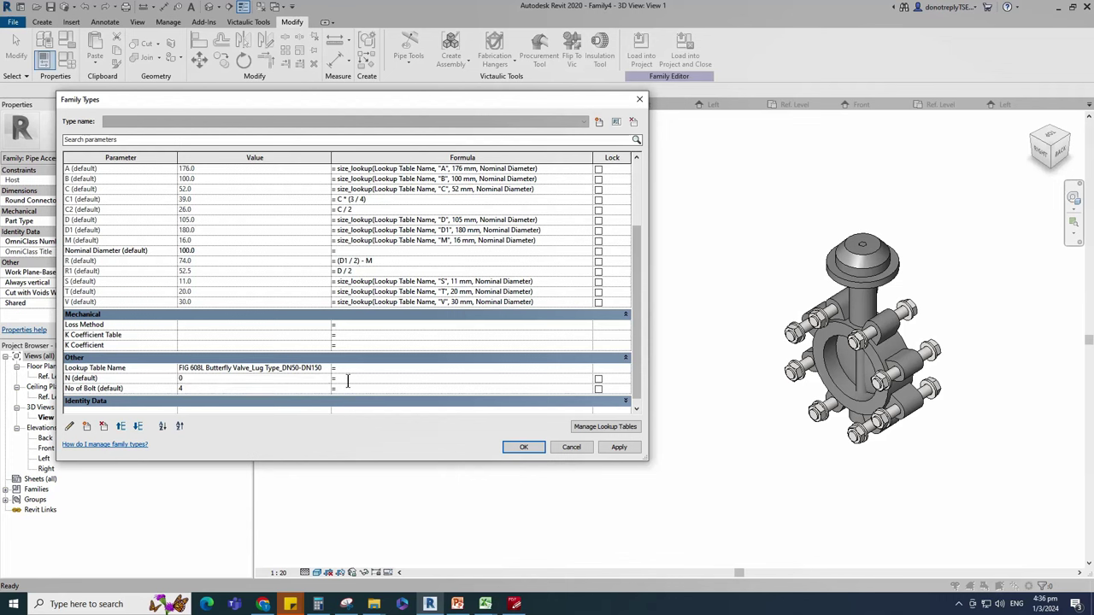
pyautogui.write('size_lookup(Lookup Table Name, "N", 0, Nominal Diameter)')
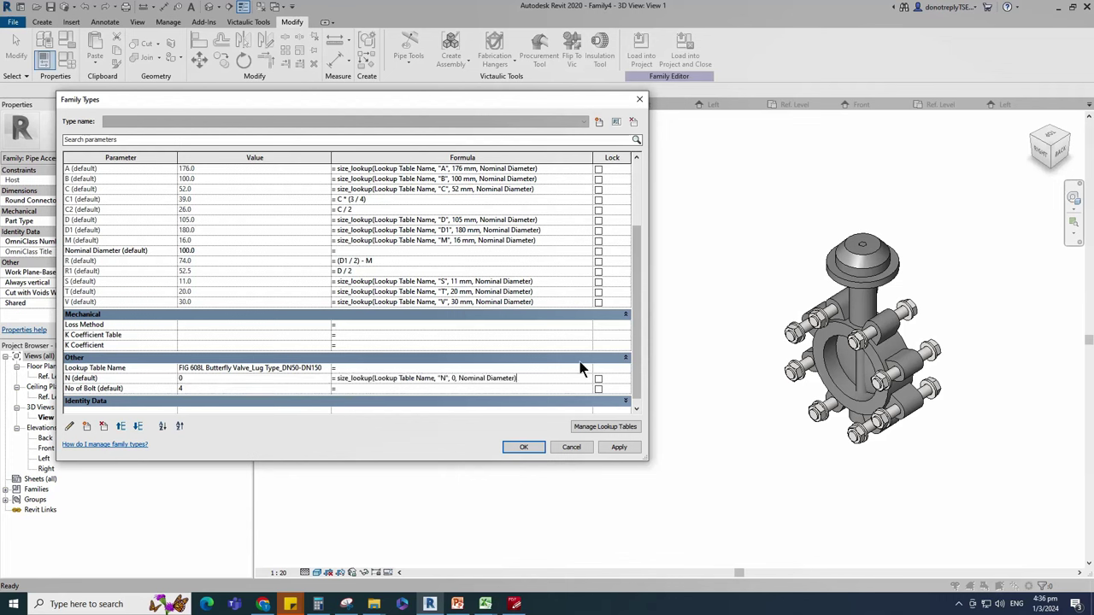
pyautogui.click(619, 447)
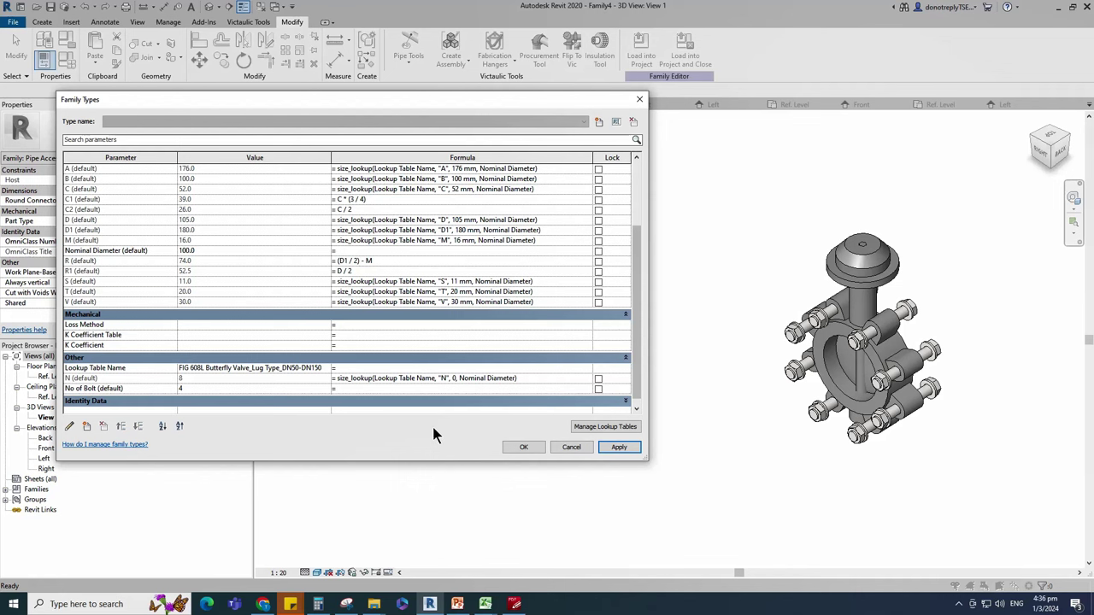
pyautogui.click(367, 392)
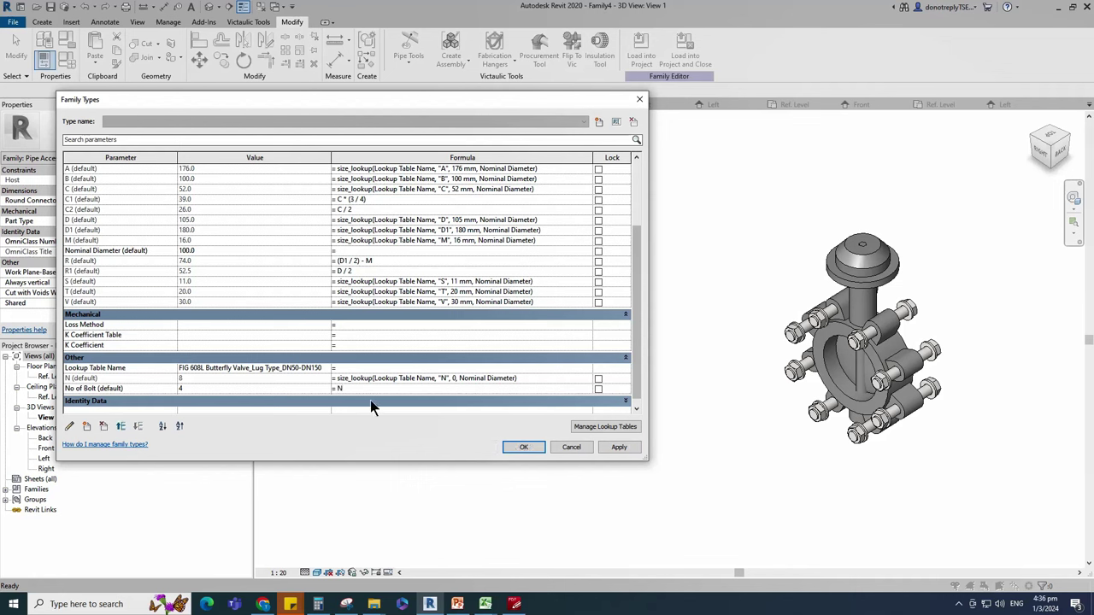
pyautogui.click(619, 448)
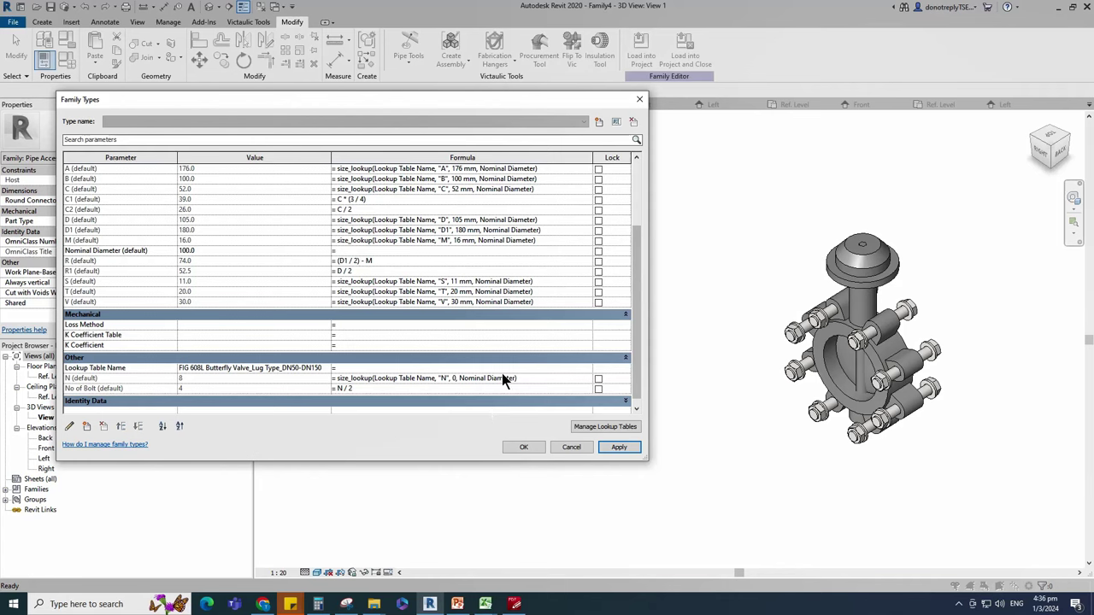
# Step: Test the valve's resizing by applying Nominal Diameter values of 125, 150, 80, 65 and 50 in turn
pyautogui.scroll(3, 503, 380)
pyautogui.moveTo(224, 306); pyautogui.dragTo(32, 309)
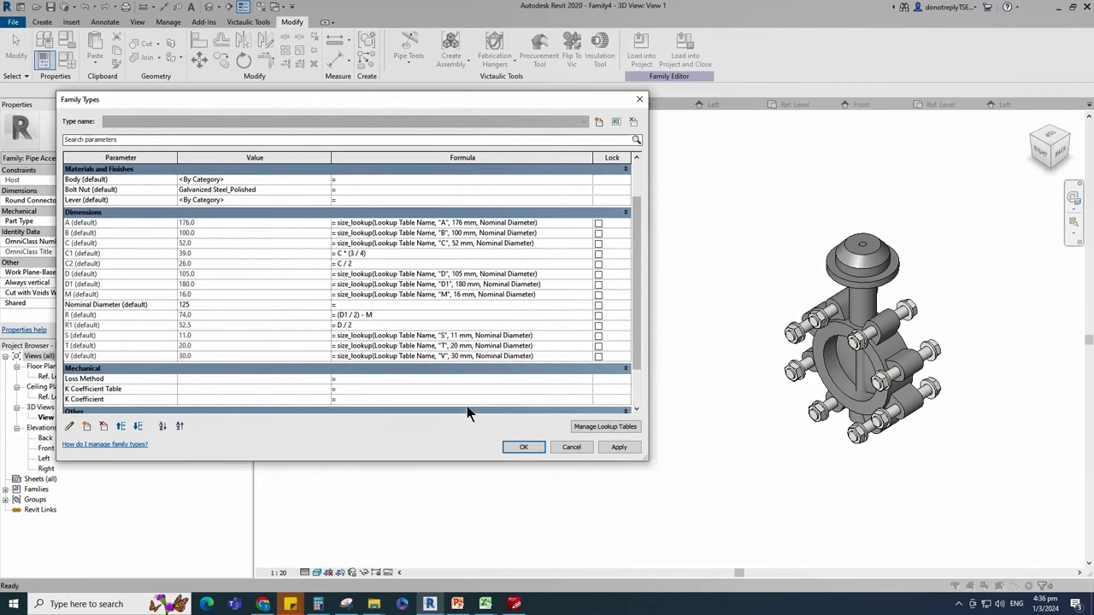
pyautogui.click(621, 449)
pyautogui.moveTo(221, 306); pyautogui.dragTo(134, 311)
pyautogui.write('150')
pyautogui.click(624, 450)
pyautogui.moveTo(224, 305); pyautogui.dragTo(173, 309)
pyautogui.write('80')
pyautogui.click(622, 450)
pyautogui.write('65')
pyautogui.click(611, 448)
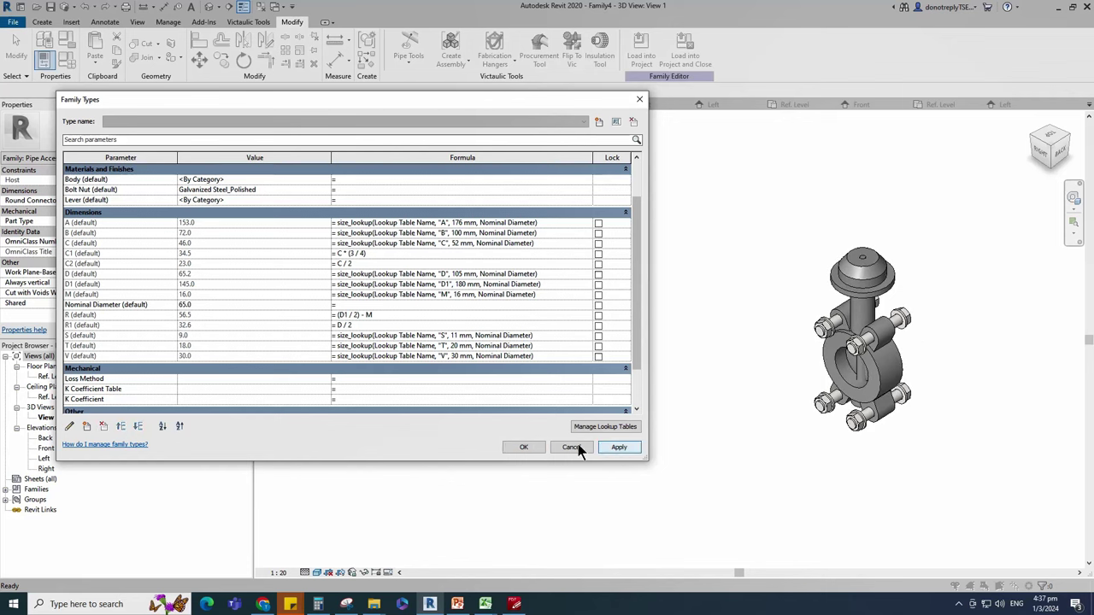
pyautogui.click(186, 305)
pyautogui.write('50')
pyautogui.click(619, 447)
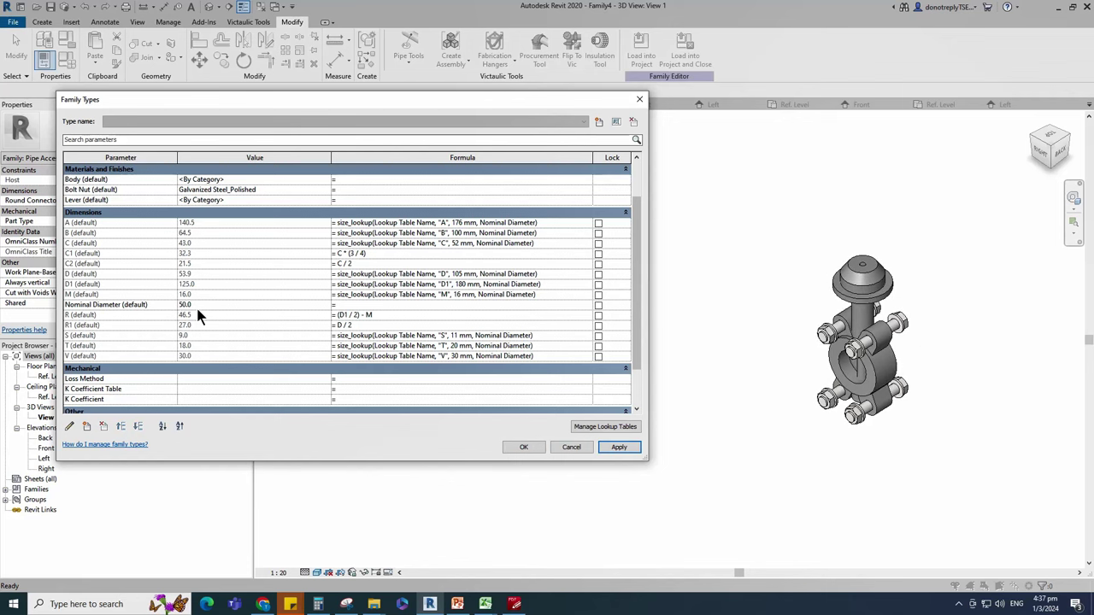
# Step: Set Nominal Diameter to 100, apply it and accept the family type settings
pyautogui.moveTo(196, 306); pyautogui.dragTo(133, 311)
pyautogui.write('100')
pyautogui.click(624, 450)
pyautogui.click(524, 447)
pyautogui.scroll(-2, 559, 432)
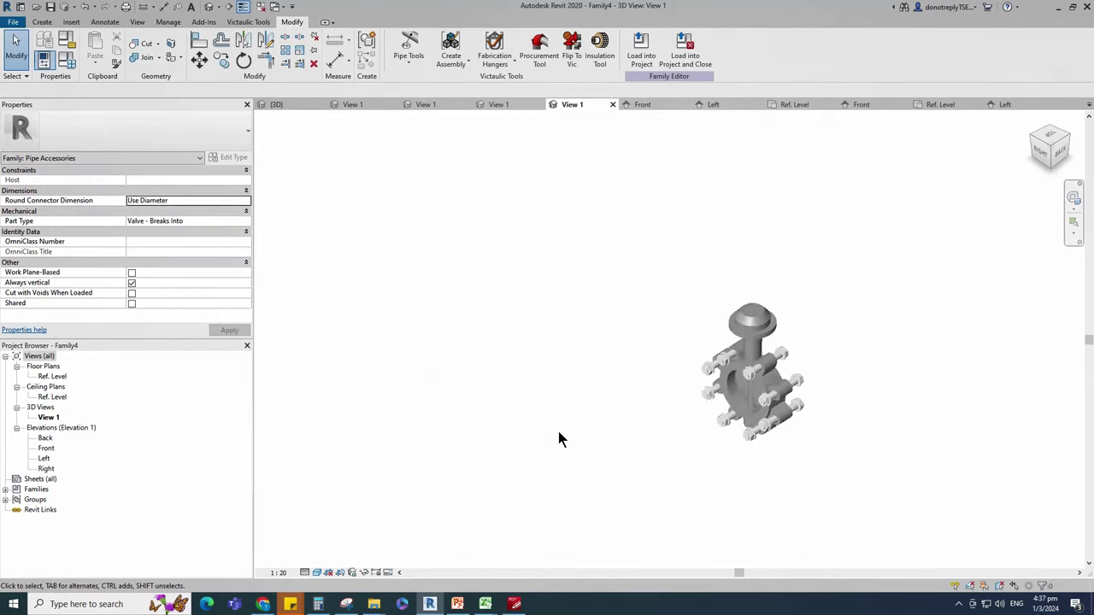
# Step: In the Left elevation, draw a horizontal reference plane offset 30 mm above the valve's topmost reference plane
pyautogui.doubleClick(43, 458)
pyautogui.scroll(-2, 769, 456)
pyautogui.scroll(4, 435, 448)
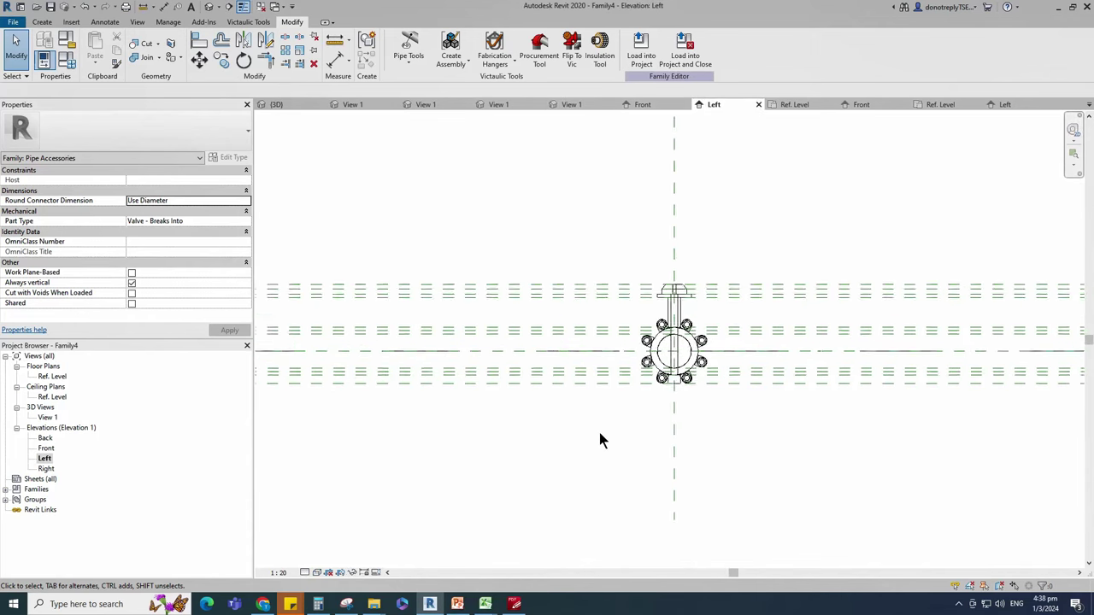
pyautogui.click(623, 271)
pyautogui.write('rp')
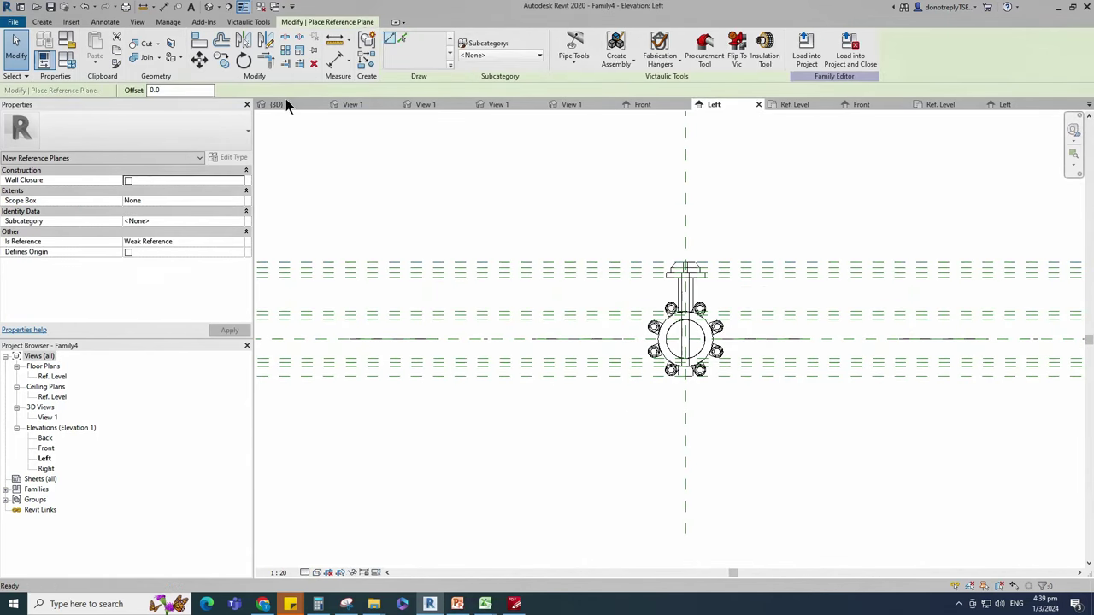
pyautogui.write('30')
pyautogui.click(591, 255)
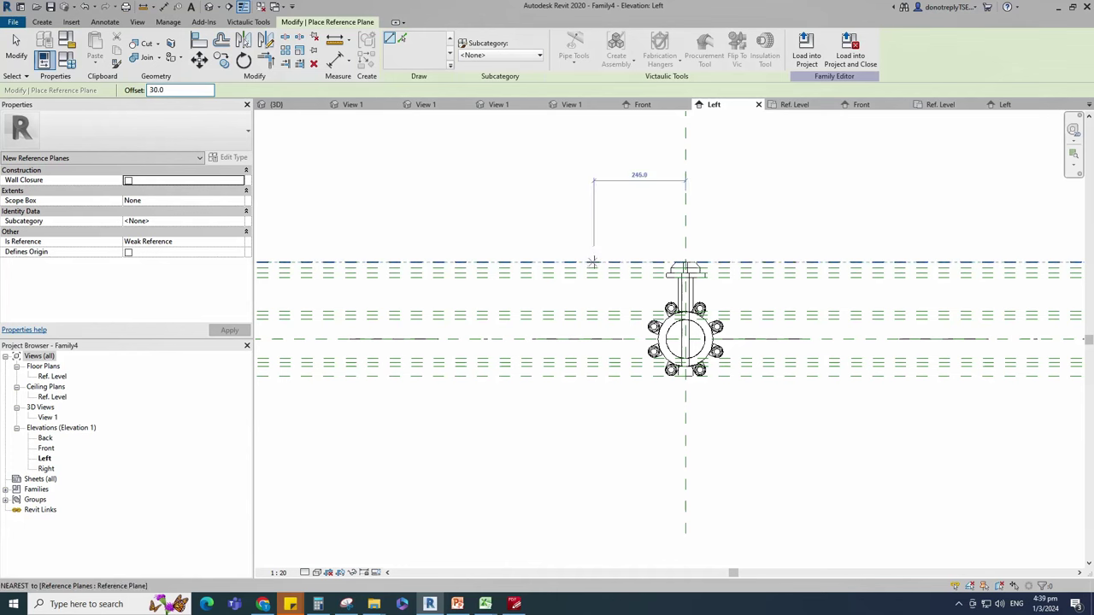
pyautogui.click(818, 257)
# Step: Add an aligned dimension between the valve's top reference plane and the new horizontal plane above it
pyautogui.click(336, 61)
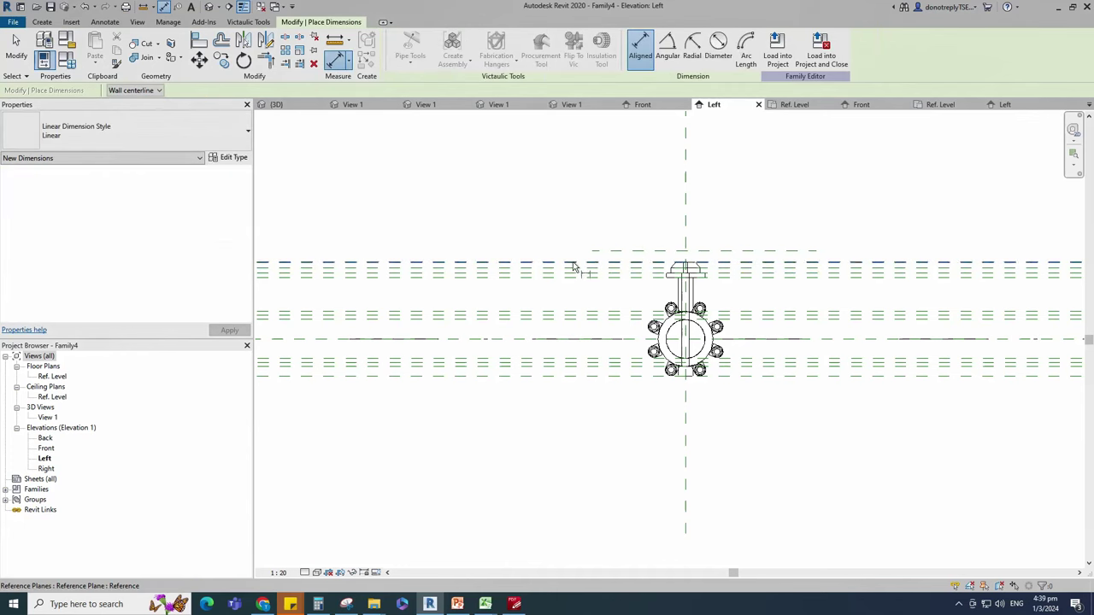
pyautogui.click(572, 263)
pyautogui.click(600, 250)
pyautogui.click(539, 205)
pyautogui.press('Escape')
pyautogui.press('Escape')
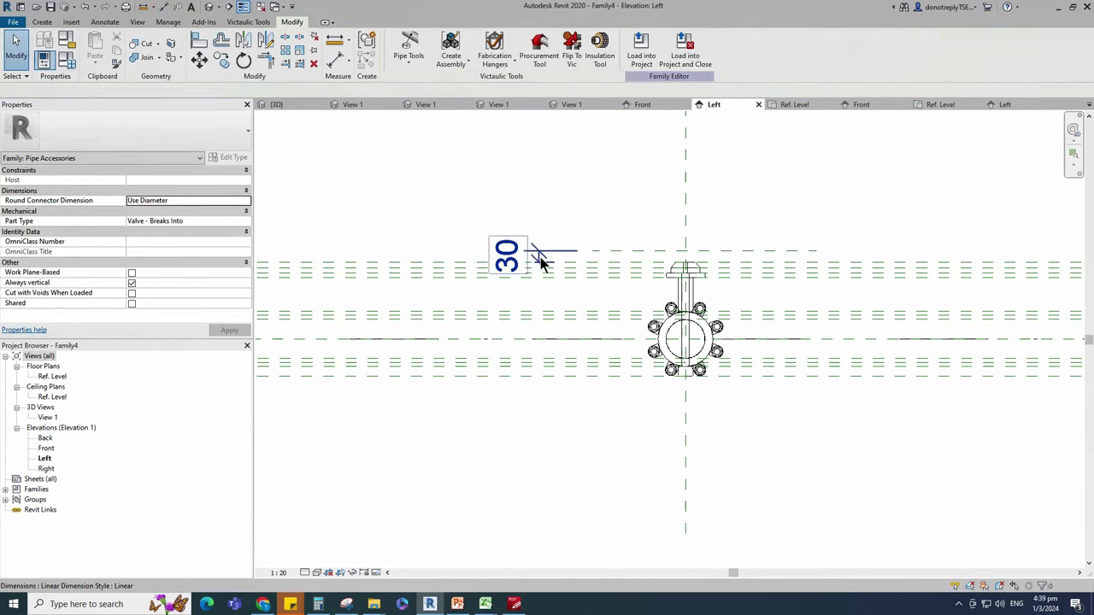
# Step: Label the dimension above the valve's top with the existing parameter V
pyautogui.click(538, 255)
pyautogui.click(184, 231)
pyautogui.scroll(-6, 154, 259)
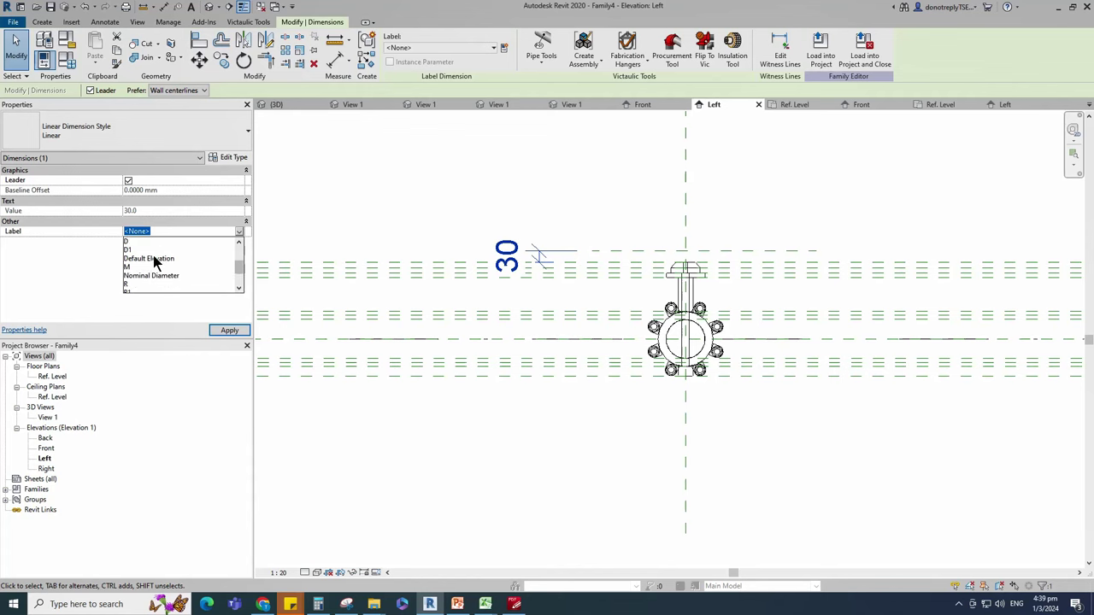
pyautogui.click(136, 283)
pyautogui.click(404, 200)
# Step: Draw a vertical reference plane offset 195 mm to the right of the valve's vertical center plane
pyautogui.scroll(-1, 404, 200)
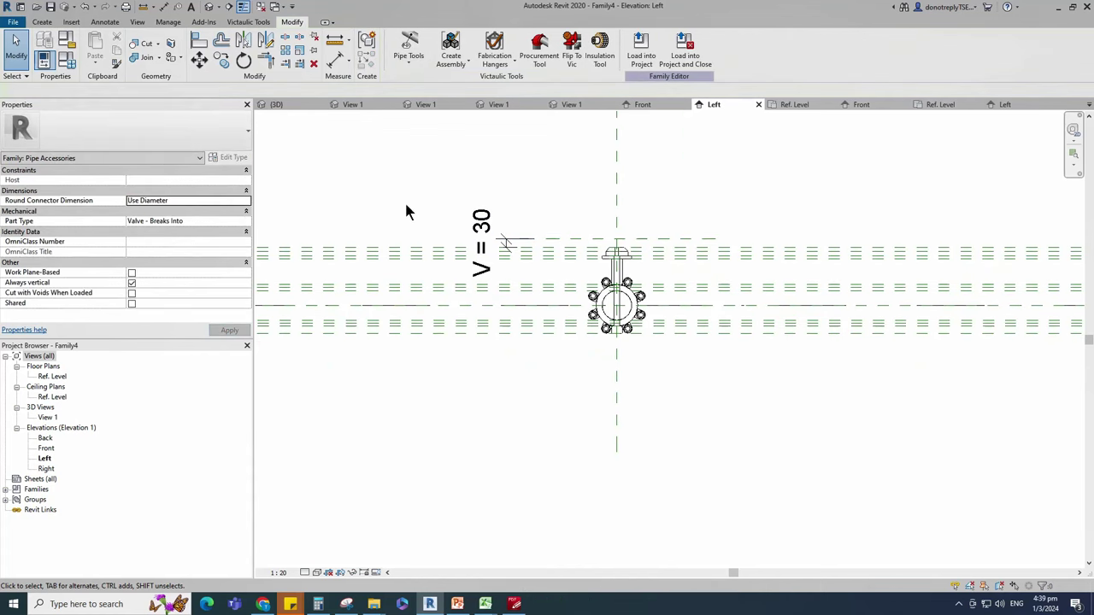
pyautogui.click(618, 184)
pyautogui.click(367, 58)
pyautogui.click(171, 89)
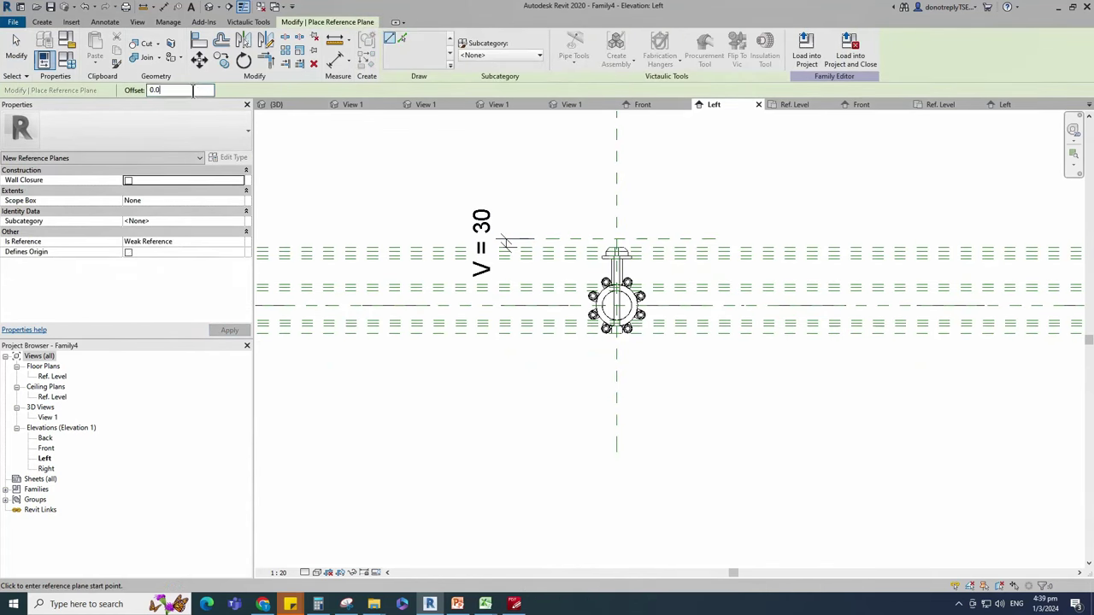
pyautogui.write('195')
pyautogui.click(611, 441)
pyautogui.click(612, 156)
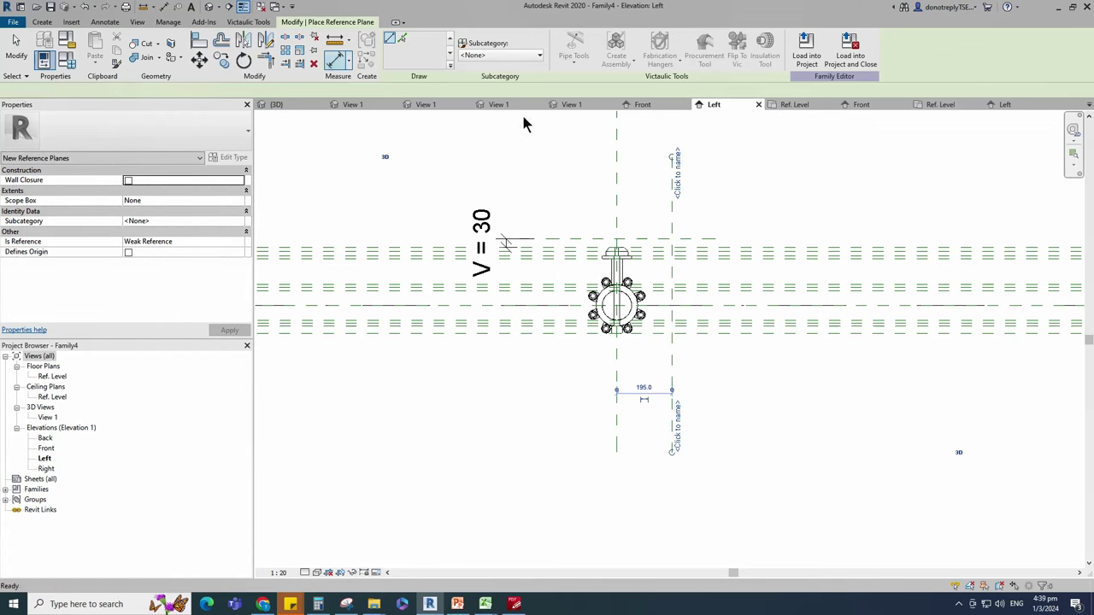
# Step: Add an aligned dimension between the valve's vertical center plane and the new vertical plane
pyautogui.click(617, 170)
pyautogui.click(672, 178)
pyautogui.click(689, 181)
pyautogui.press('Escape')
pyautogui.press('Escape')
# Step: Label the 195 mm dimension between the valve's center plane and the right vertical plane with a new instance parameter L
pyautogui.click(670, 182)
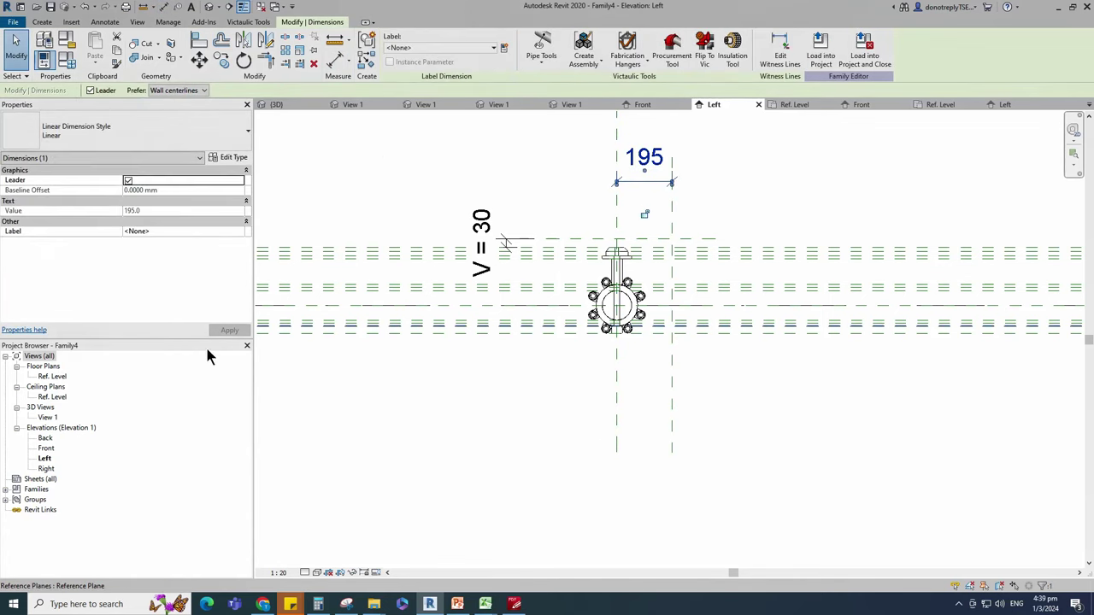
pyautogui.click(504, 48)
pyautogui.write('L')
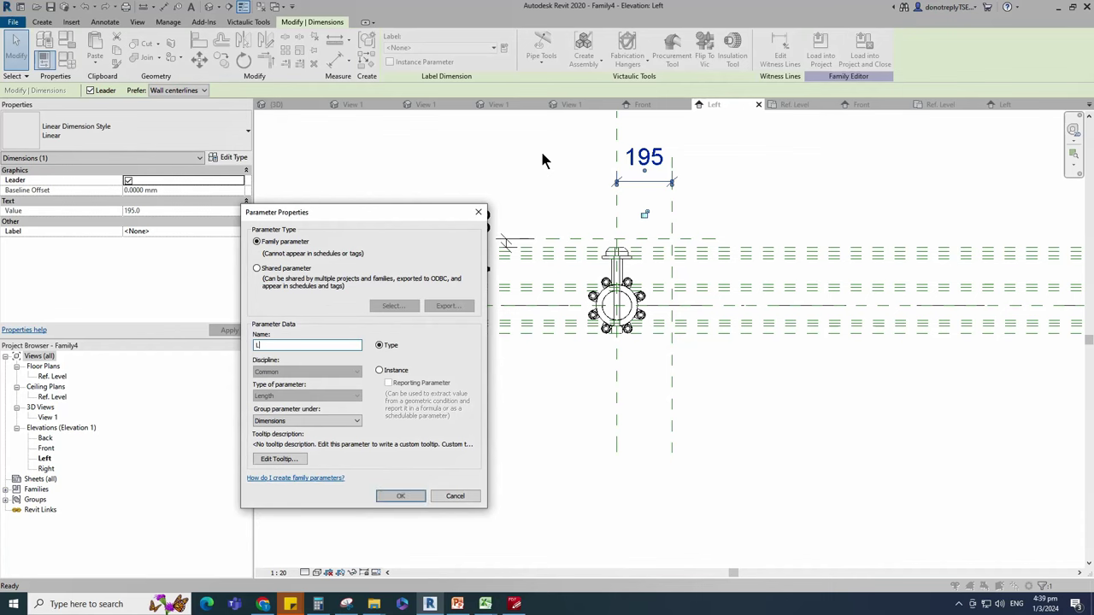
pyautogui.click(379, 370)
pyautogui.click(400, 495)
pyautogui.click(572, 485)
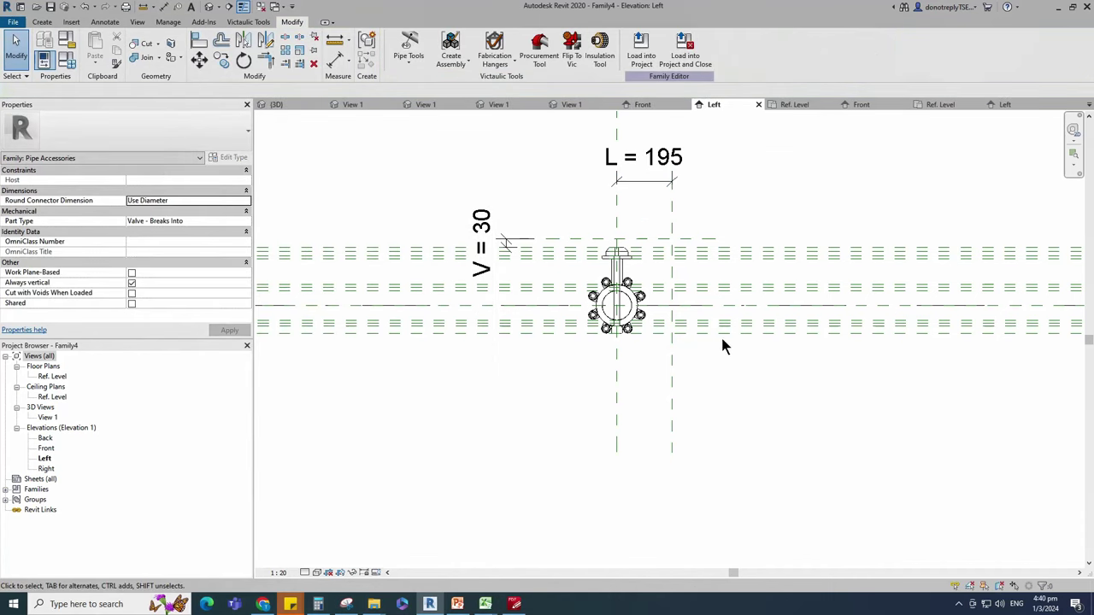
# Step: Set the view to Shaded and draw a vertical reference plane offset 65 mm to the right of the valve's vertical center plane
pyautogui.click(316, 572)
pyautogui.click(344, 526)
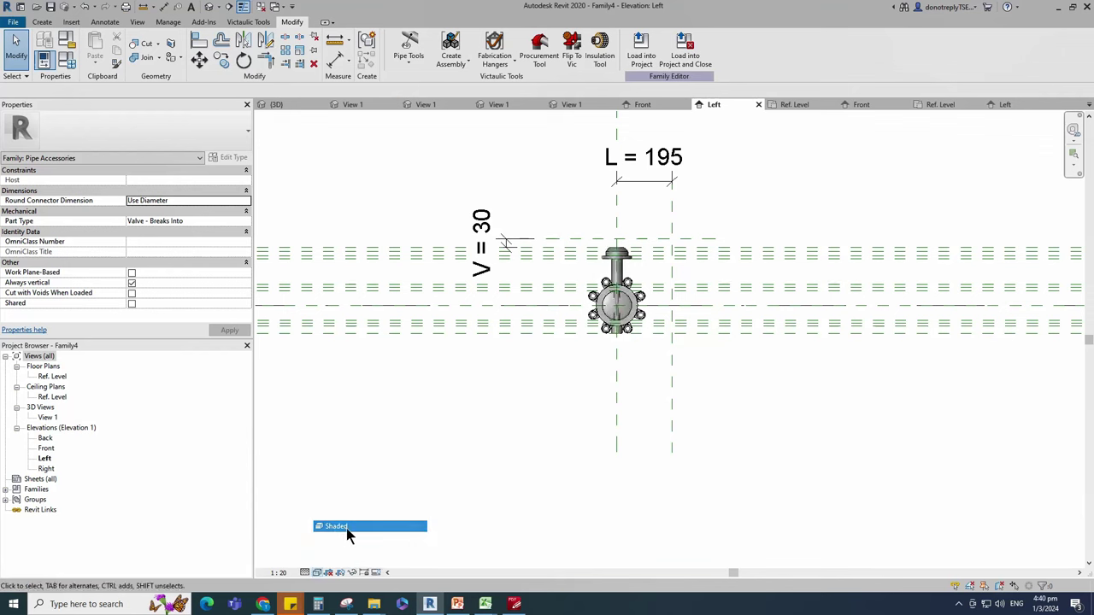
pyautogui.press('r')
pyautogui.press('p')
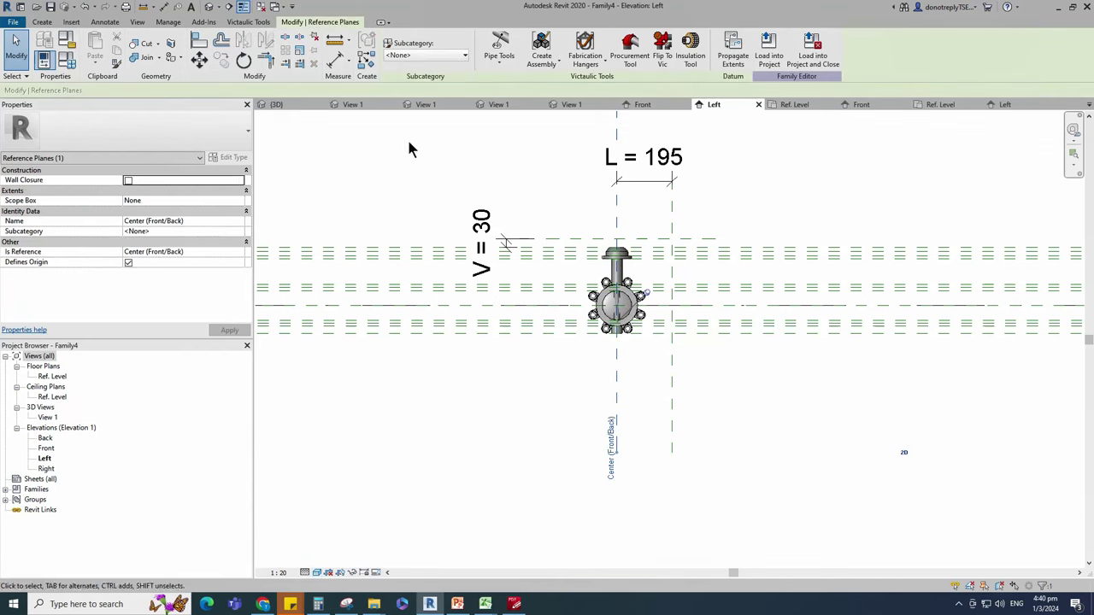
pyautogui.write('65')
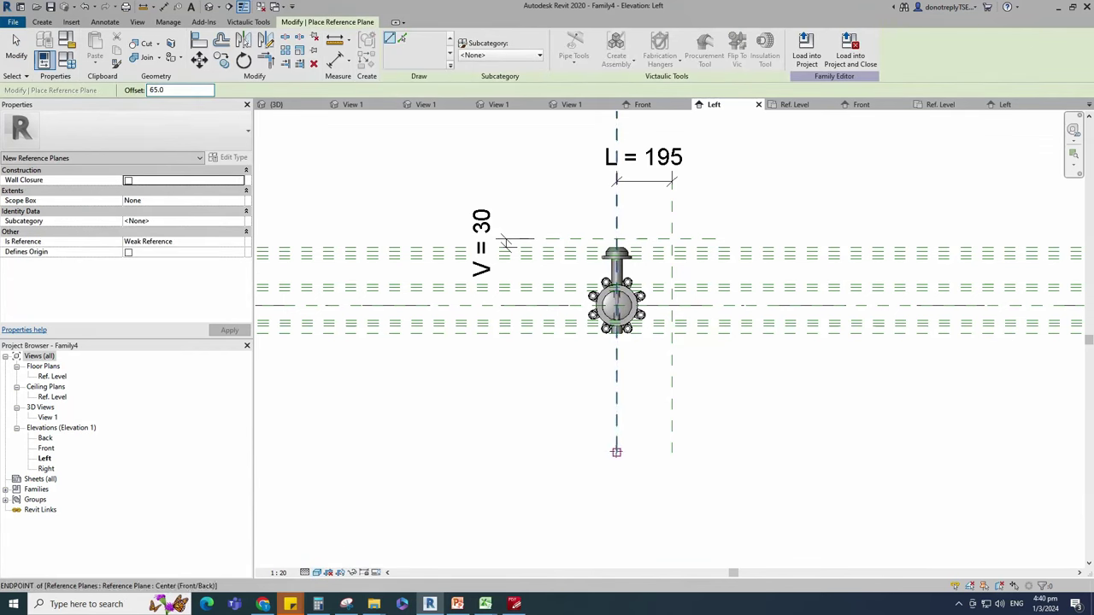
pyautogui.click(616, 452)
pyautogui.click(617, 181)
# Step: Add an aligned dimension between the valve's vertical center plane and the new plane inside the L dimension
pyautogui.click(335, 60)
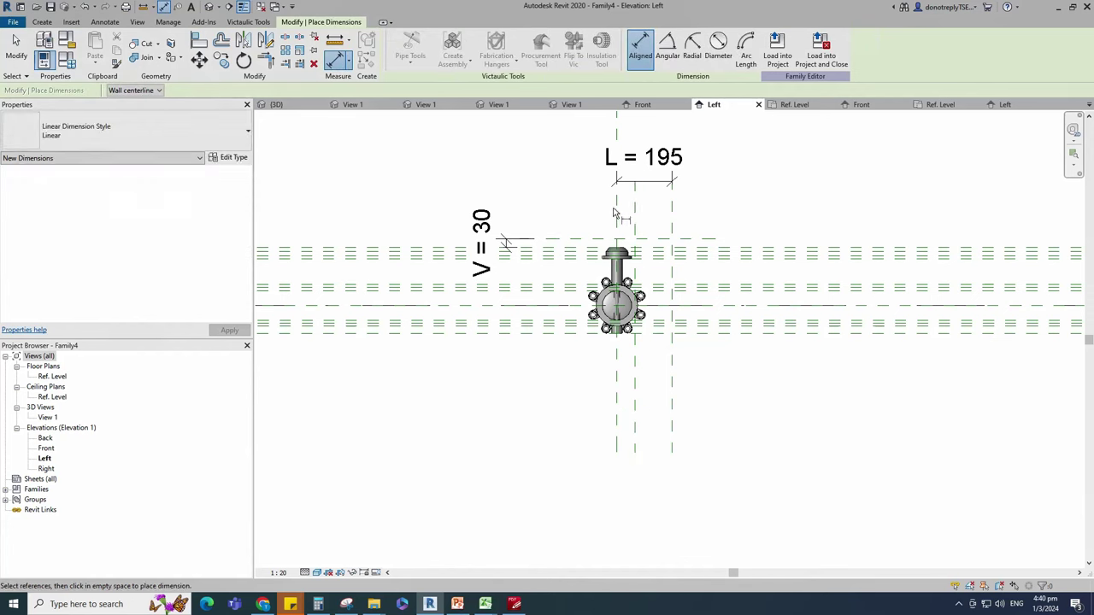
pyautogui.click(616, 209)
pyautogui.click(636, 209)
pyautogui.click(656, 210)
pyautogui.scroll(-1, 704, 217)
pyautogui.press('Escape')
# Step: Move the L dimension and the shorter dimension beneath it upward so their texts no longer overlap
pyautogui.click(640, 200)
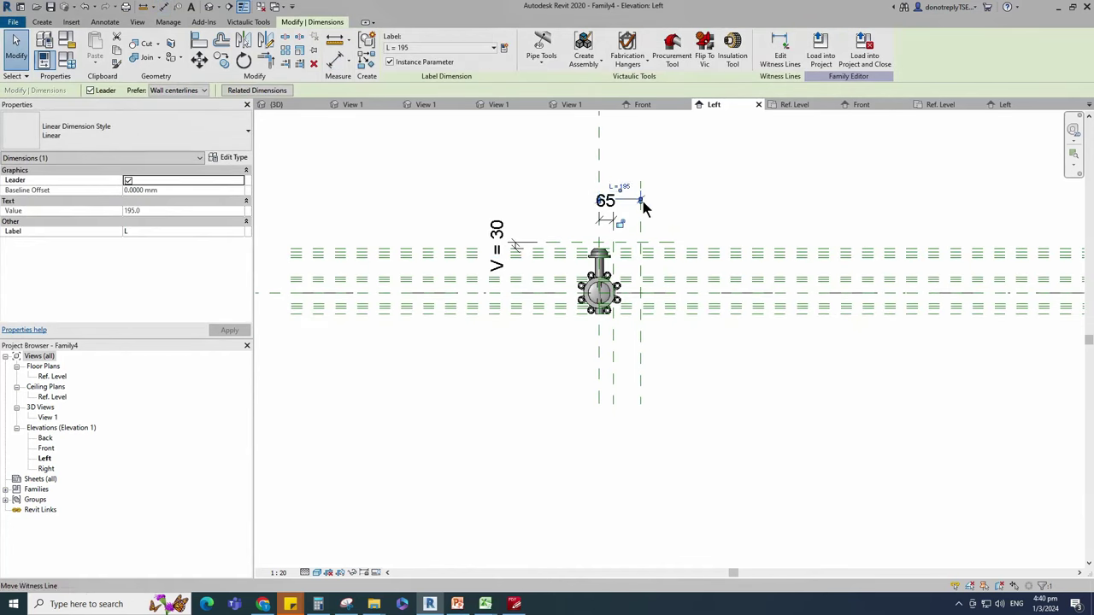
pyautogui.moveTo(632, 198); pyautogui.dragTo(632, 171)
pyautogui.scroll(1, 610, 220)
pyautogui.moveTo(608, 219); pyautogui.dragTo(609, 202)
# Step: Label the 65 mm dimension with a new instance parameter L1
pyautogui.click(609, 204)
pyautogui.click(504, 48)
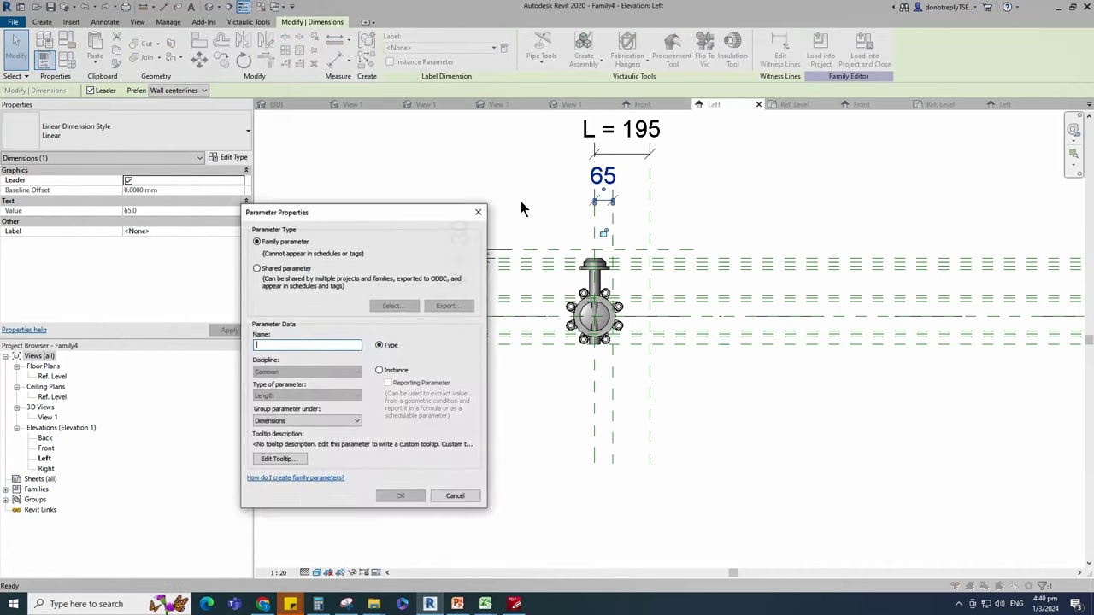
pyautogui.write('L1')
pyautogui.click(379, 371)
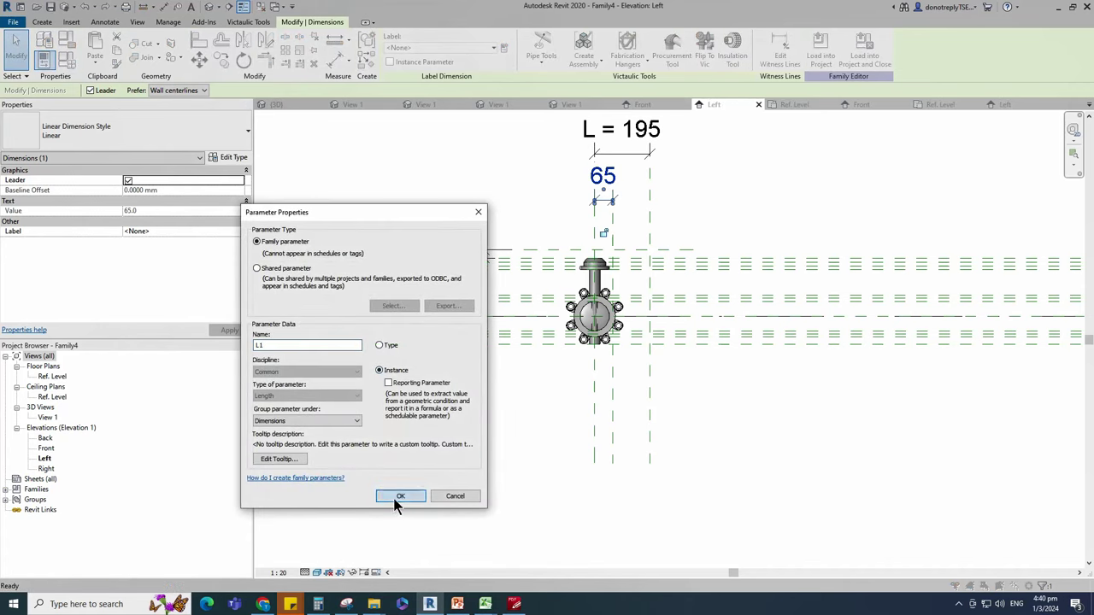
pyautogui.click(399, 499)
pyautogui.click(774, 448)
pyautogui.scroll(-2, 774, 449)
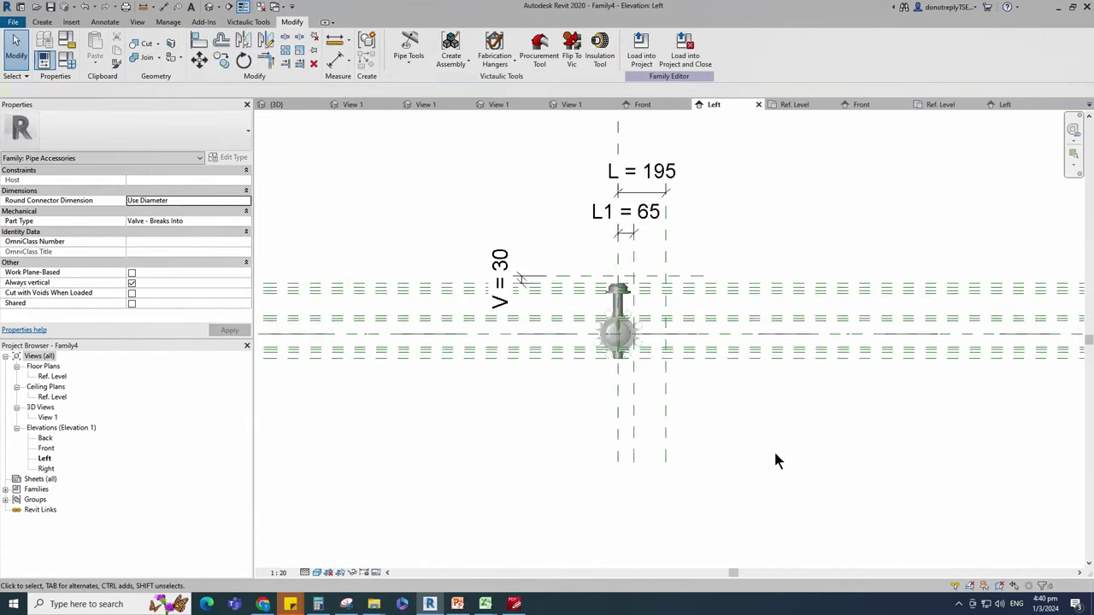
# Step: Set the formula of parameter L1 to L / 3 in the family types and apply it
pyautogui.click(69, 62)
pyautogui.scroll(-1, 328, 349)
pyautogui.click(341, 330)
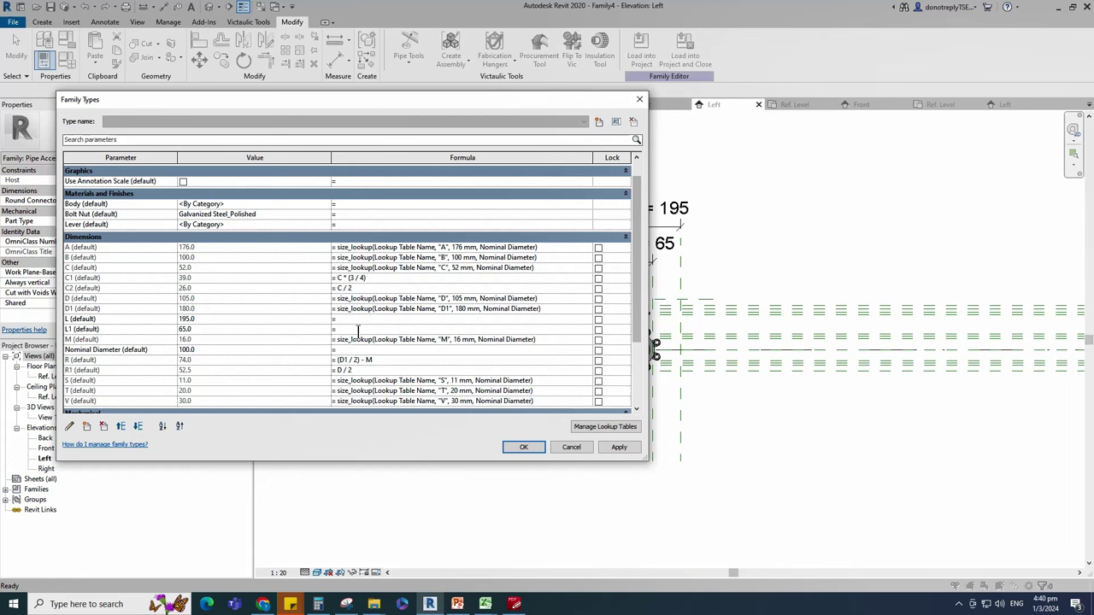
pyautogui.write('L/3')
pyautogui.click(619, 448)
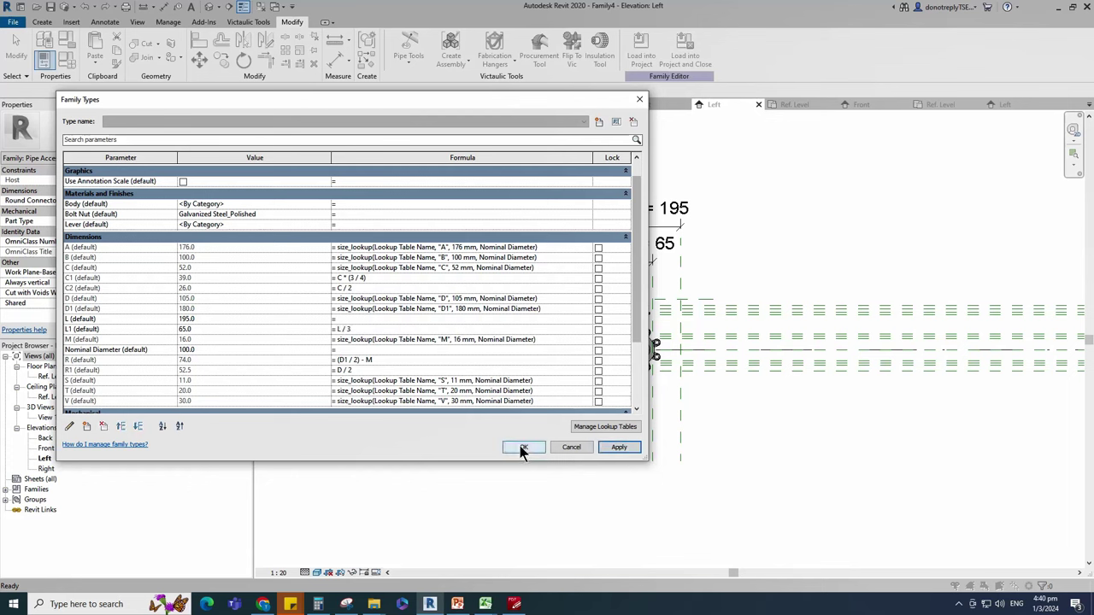
# Step: Give parameter L the formula size_lookup(Lookup Table Name, "L", 195 mm, Nominal Diameter) and accept the family types
pyautogui.click(330, 318)
pyautogui.write('size_lookup(Lookup Table Name, "M", 16 mm, Nominal Diameter)')
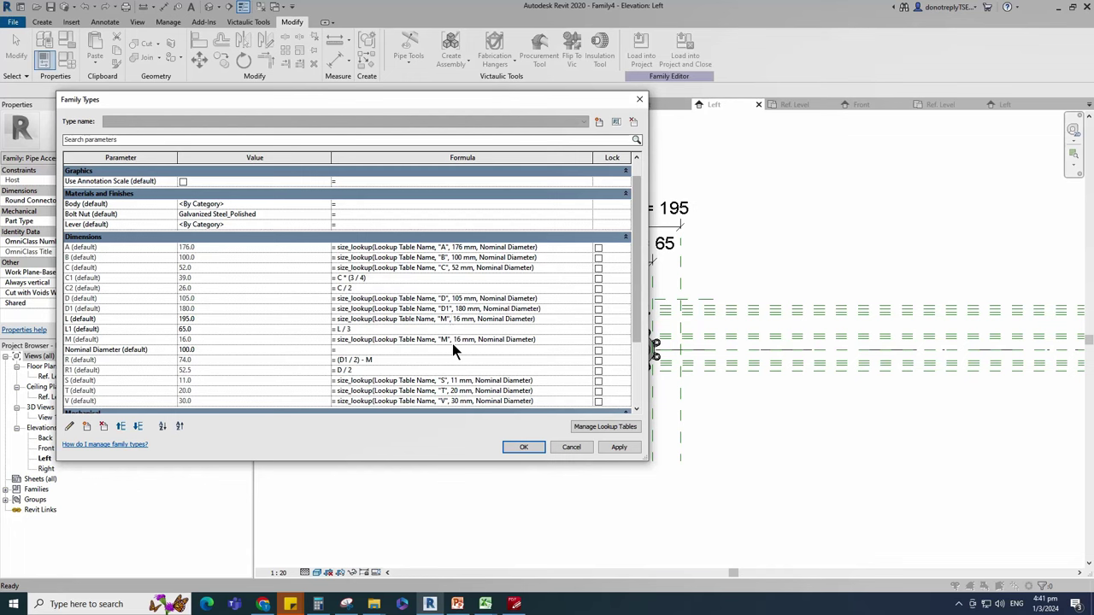
pyautogui.press('BackSpace')
pyautogui.write('L')
pyautogui.press('BackSpace')
pyautogui.press('BackSpace')
pyautogui.write('195')
pyautogui.click(624, 449)
pyautogui.click(524, 447)
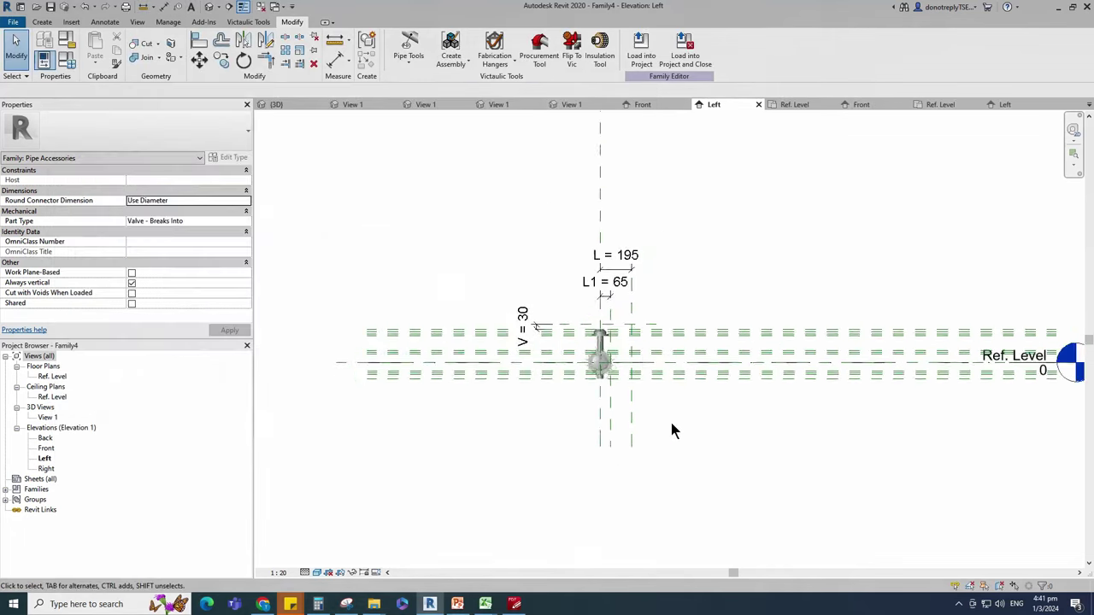
# Step: In the Front elevation, mirror the equally spaced vertical reference plane just left of center about the valve's center plane
pyautogui.doubleClick(45, 448)
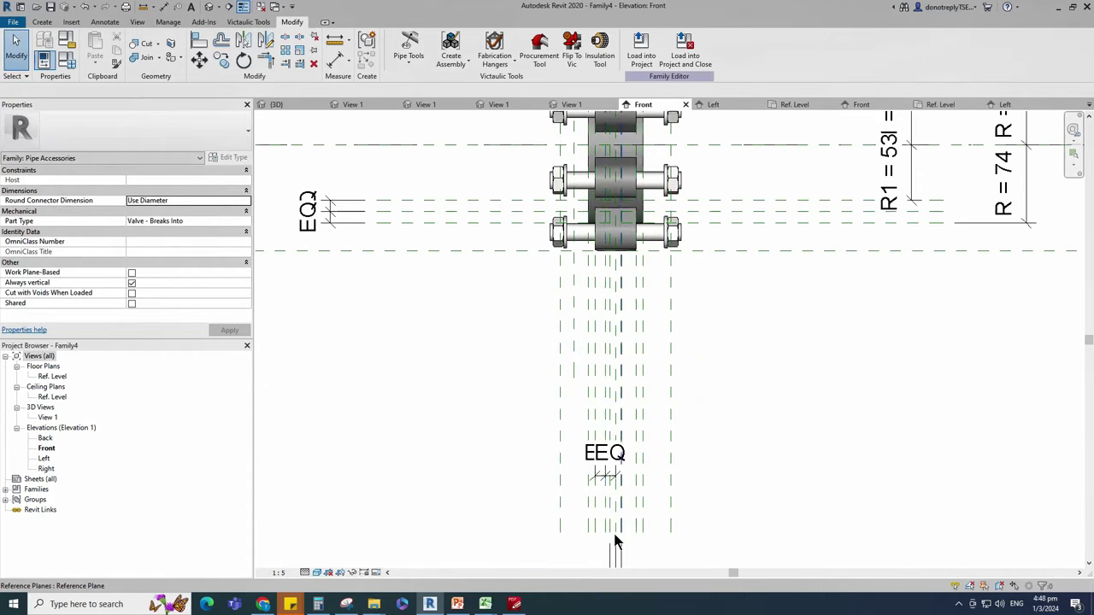
pyautogui.click(608, 513)
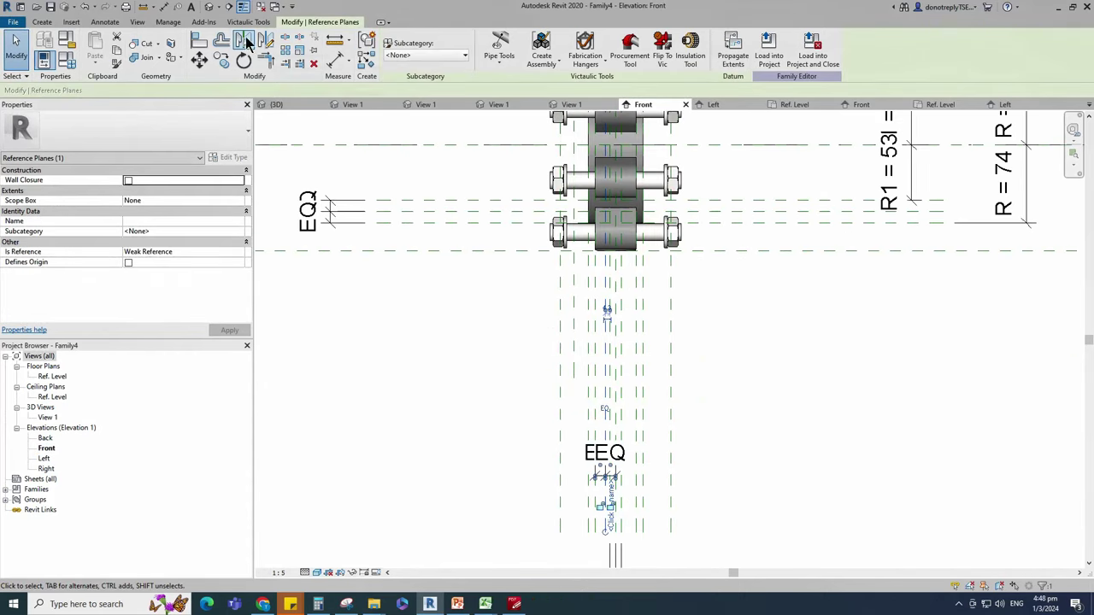
pyautogui.click(243, 40)
pyautogui.click(617, 376)
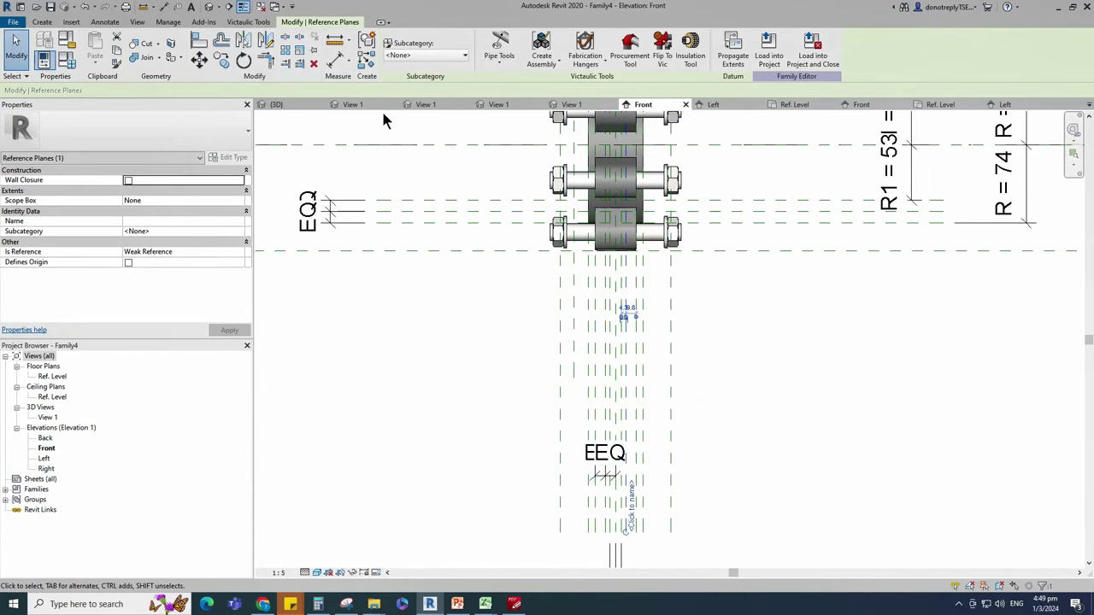
# Step: Dimension from the center plane through the mirrored plane to the body's right edge plane and make the spacing equal
pyautogui.click(335, 61)
pyautogui.click(616, 401)
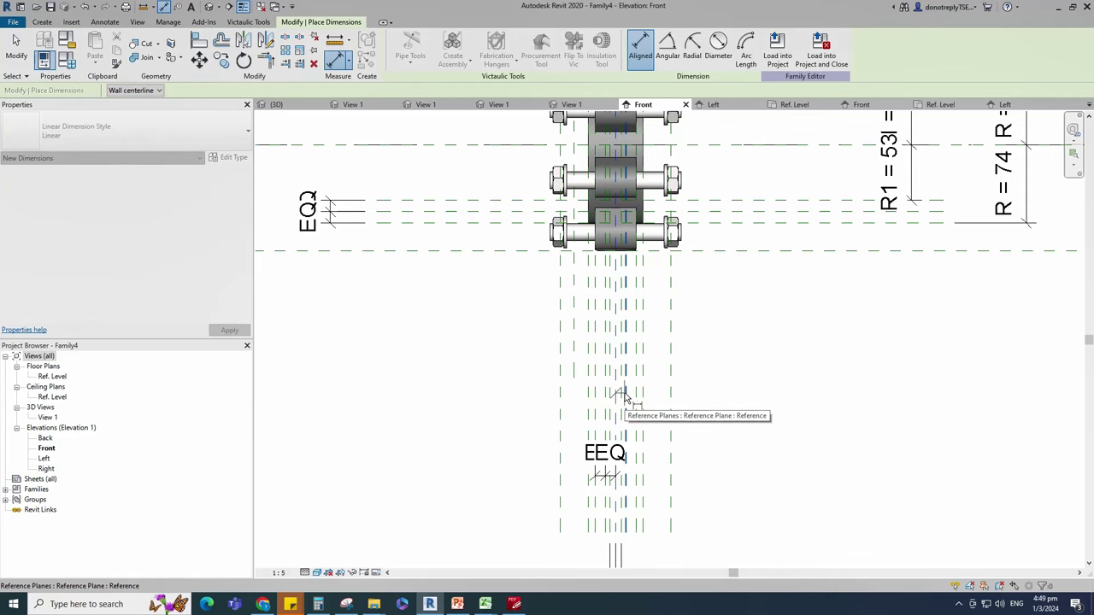
pyautogui.click(639, 401)
pyautogui.click(729, 428)
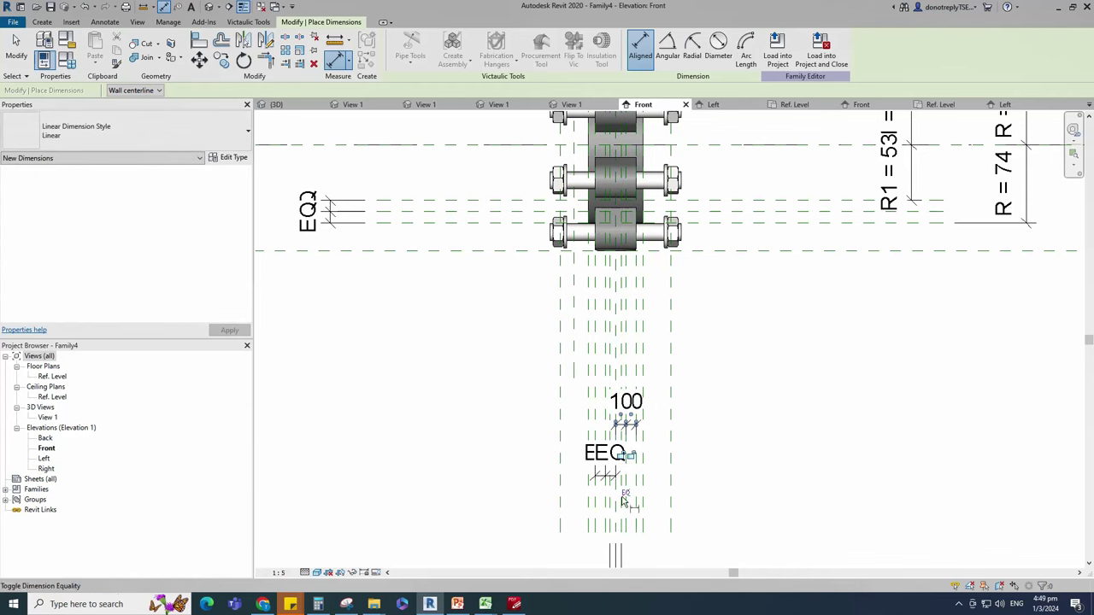
pyautogui.press('Escape')
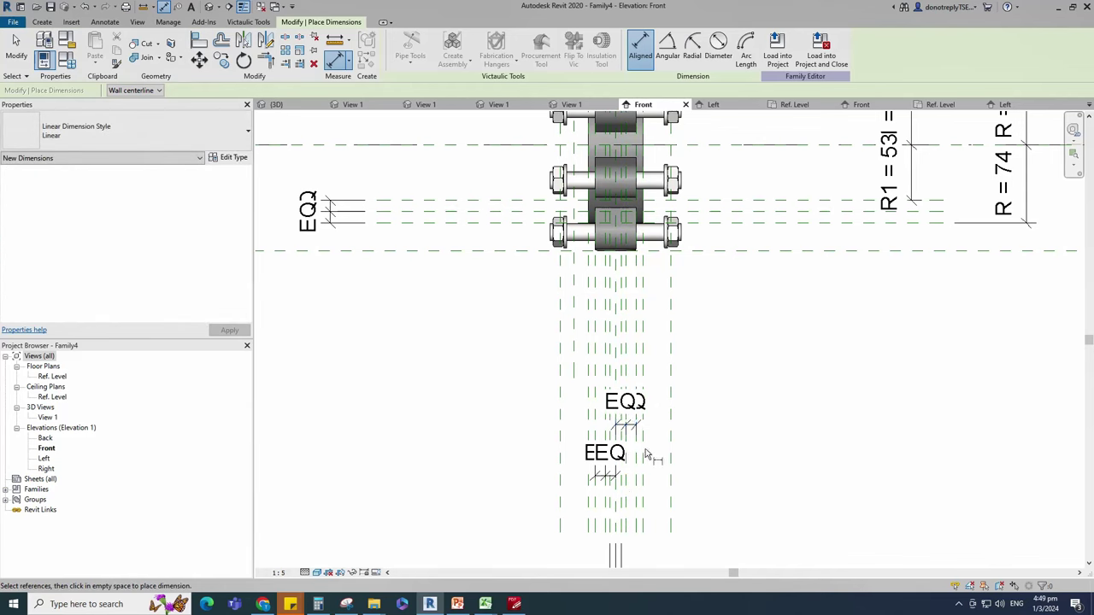
pyautogui.press('Escape')
# Step: Draw a vertical reference plane offset 5 mm to the right of the plane along the valve stem's left edge
pyautogui.scroll(-3, 625, 409)
pyautogui.scroll(4, 645, 132)
pyautogui.write('rp')
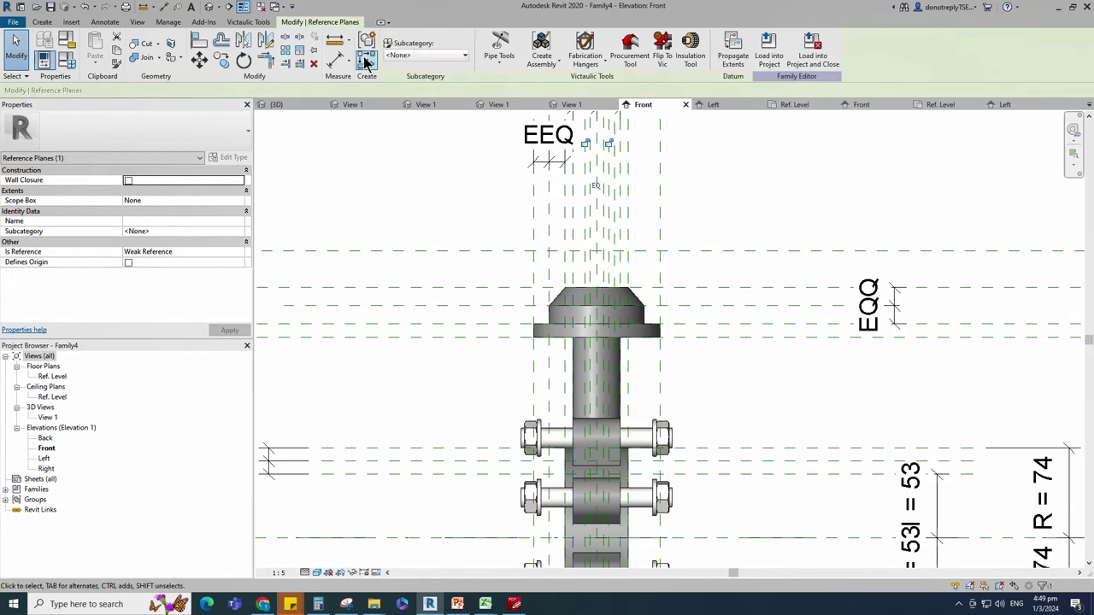
pyautogui.write('5')
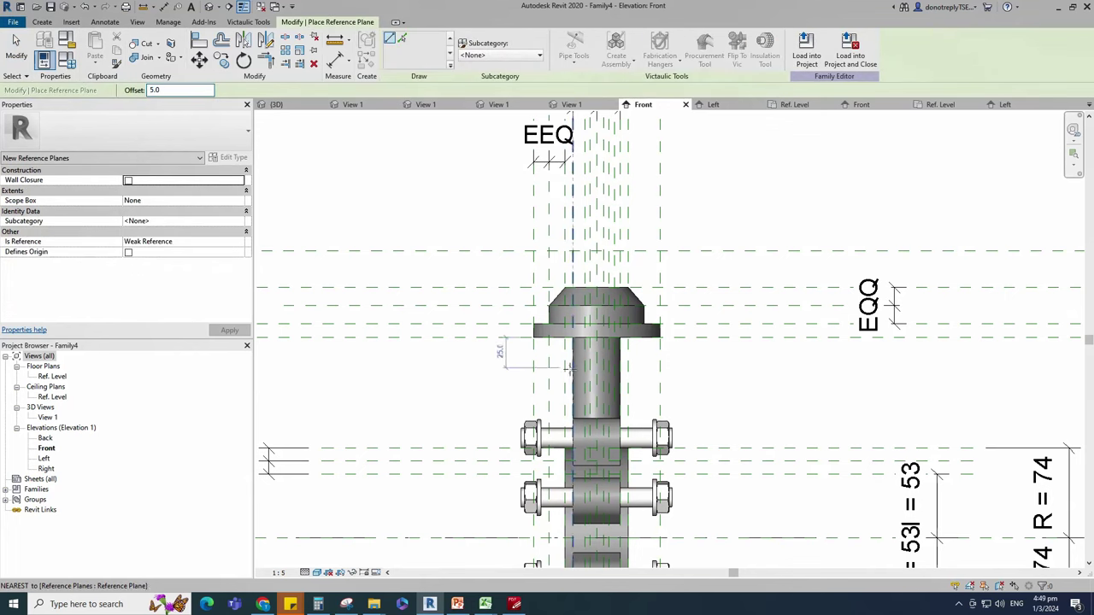
pyautogui.click(572, 368)
pyautogui.click(574, 127)
pyautogui.press('Escape')
# Step: Mirror the new 5 mm offset reference plane about the valve's vertical center plane
pyautogui.click(581, 180)
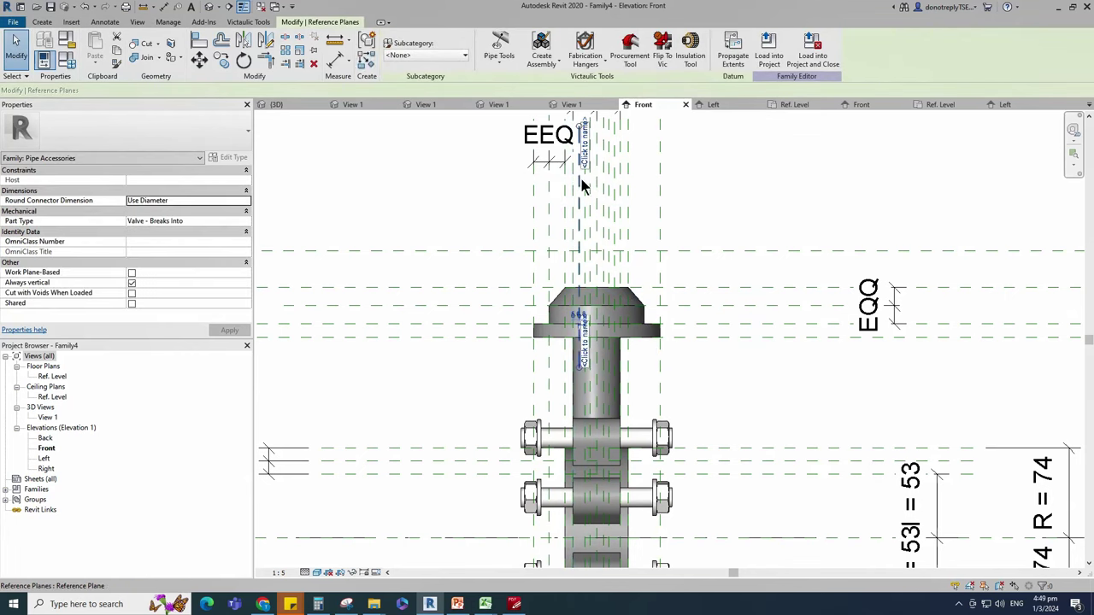
pyautogui.click(244, 41)
pyautogui.click(590, 224)
# Step: Dimension the stem's left edge plane, the 5 mm offset plane and the adjacent inner plane, and make their spacing equal
pyautogui.press('d')
pyautogui.press('i')
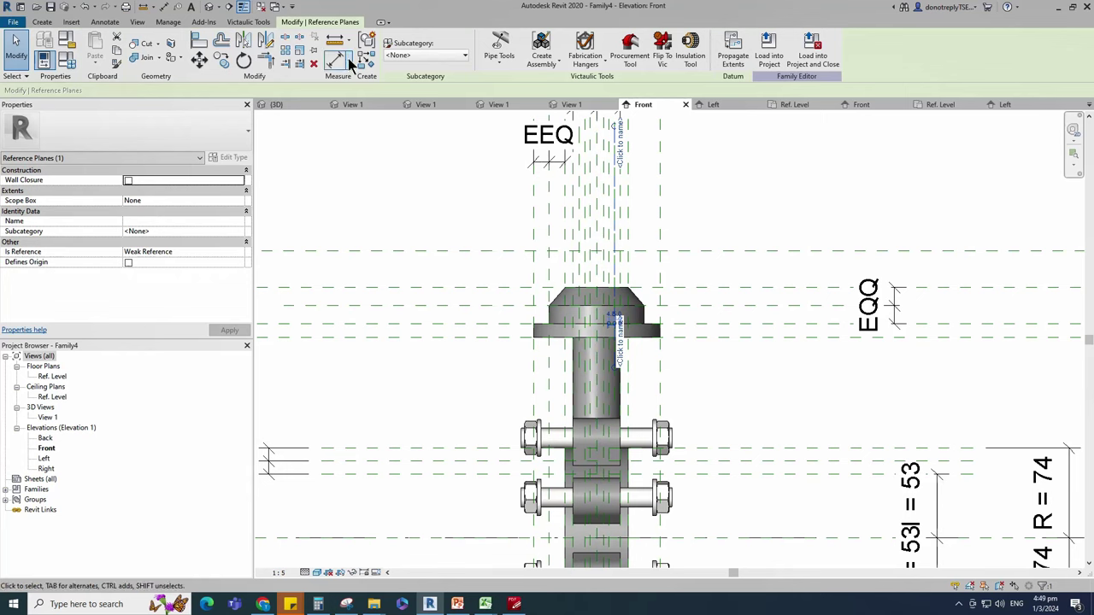
pyautogui.click(574, 217)
pyautogui.click(580, 214)
pyautogui.click(585, 213)
pyautogui.scroll(-2, 583, 214)
pyautogui.scroll(3, 583, 213)
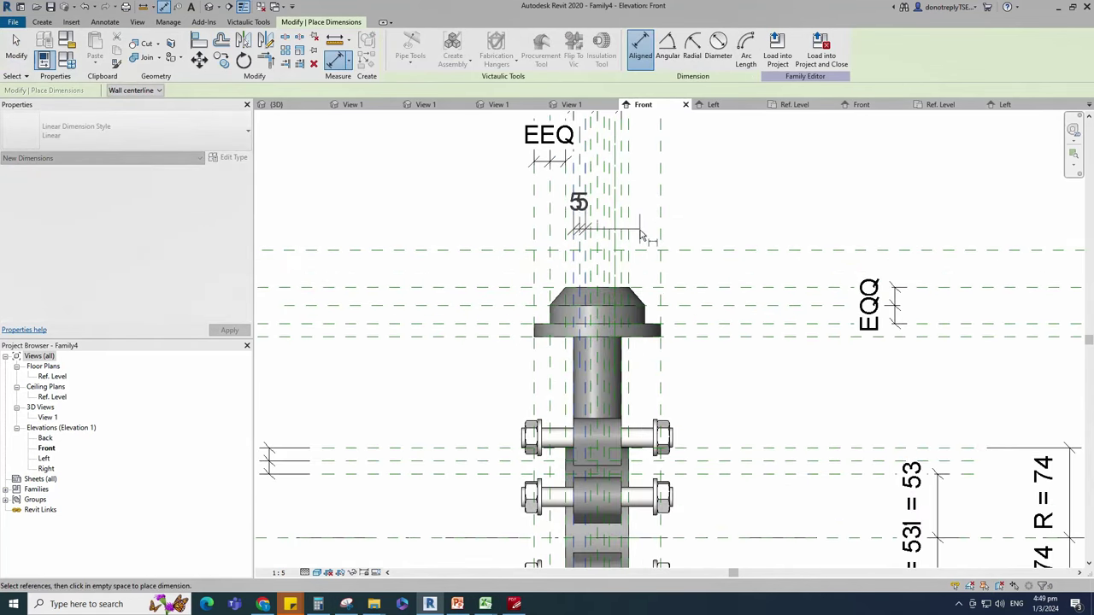
pyautogui.click(641, 231)
pyautogui.click(579, 153)
pyautogui.scroll(1, 646, 215)
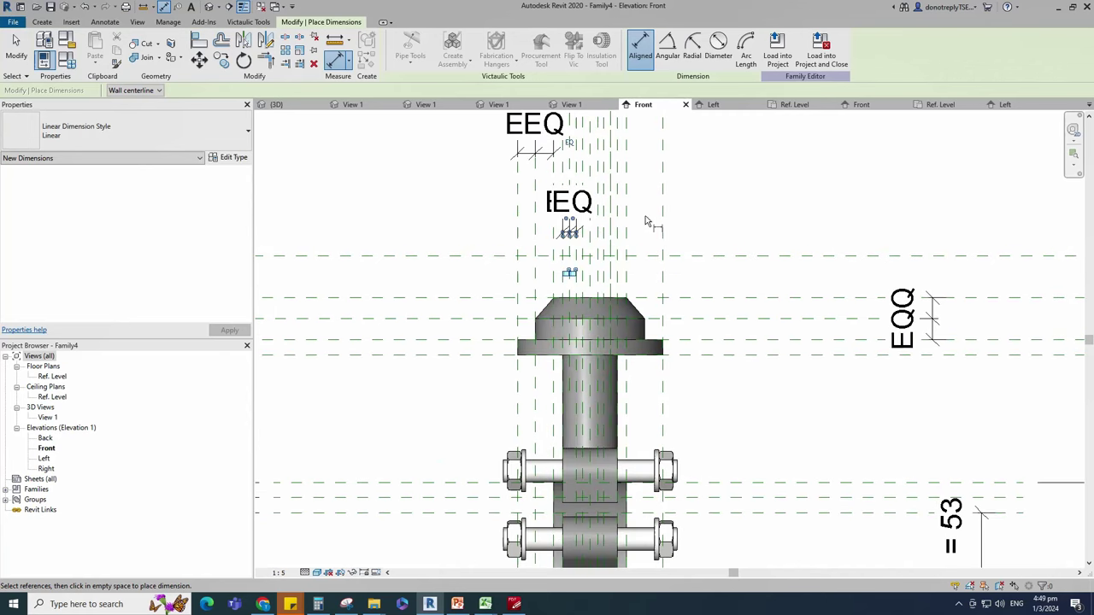
# Step: Dimension the three matching reference planes at the stem's right edge and make their spacing equal
pyautogui.click(612, 221)
pyautogui.click(603, 224)
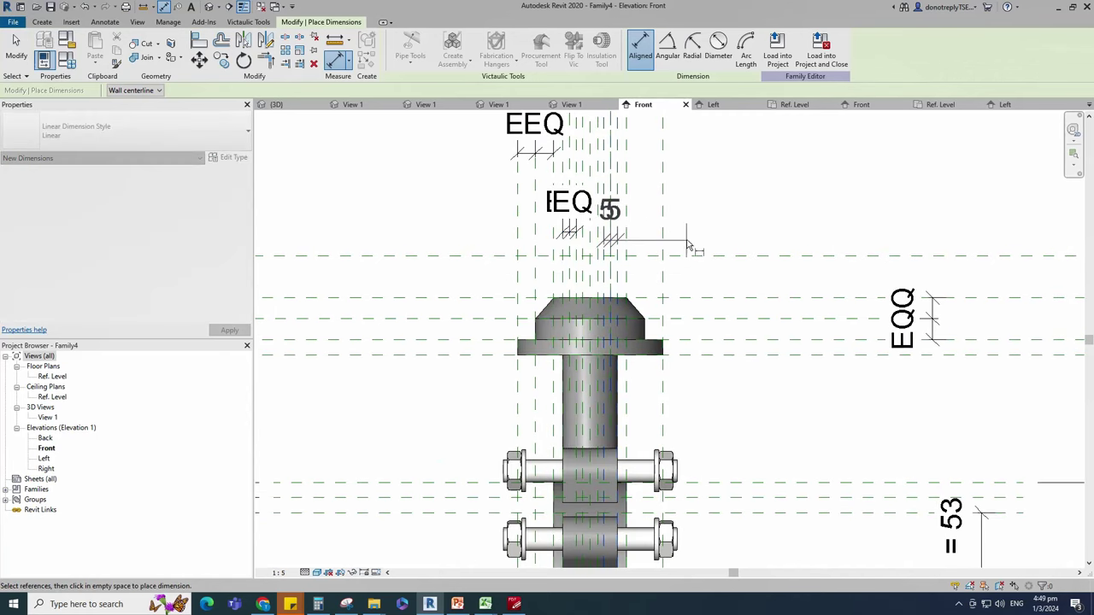
pyautogui.click(697, 233)
pyautogui.click(610, 142)
pyautogui.press('Escape')
pyautogui.press('Escape')
pyautogui.scroll(-4, 654, 225)
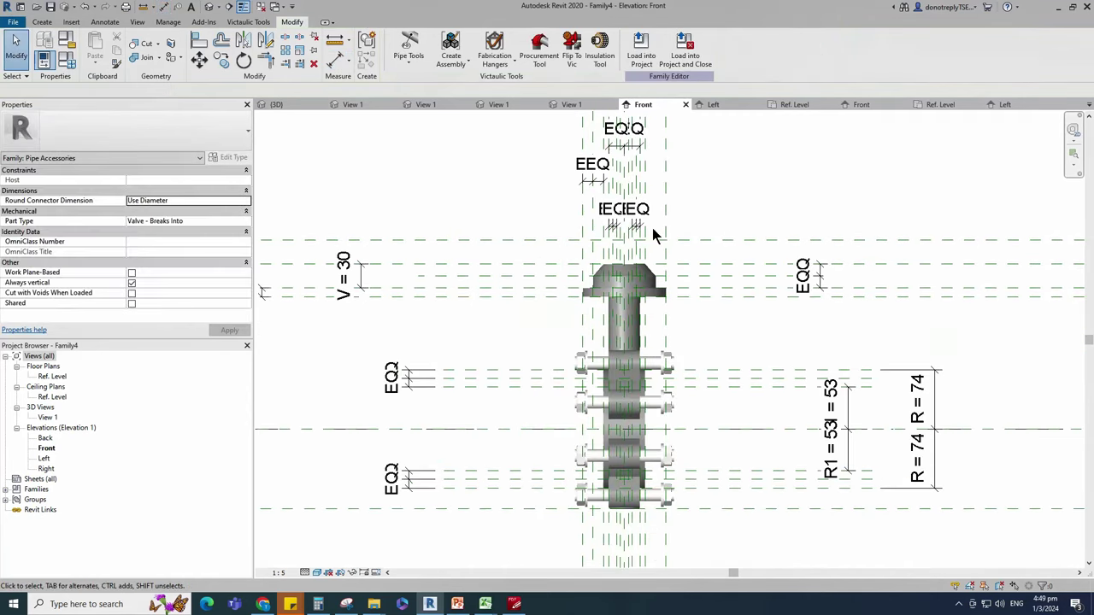
# Step: In the Left elevation, start a sweep path with a horizontal line from the valve top's center to the L1 reference plane
pyautogui.doubleClick(48, 458)
pyautogui.scroll(3, 530, 503)
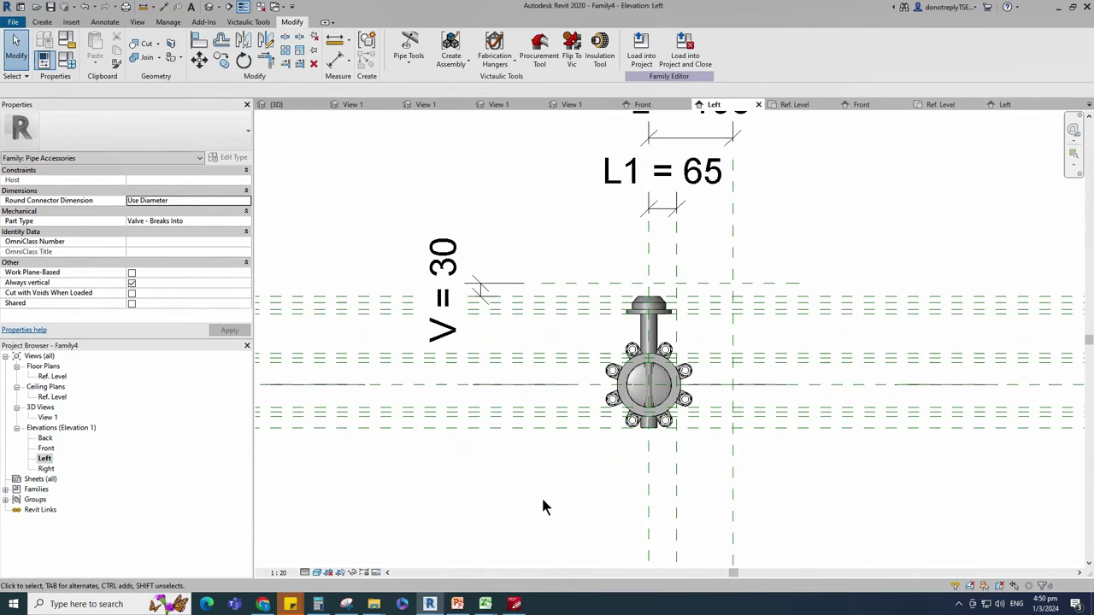
pyautogui.click(42, 21)
pyautogui.click(174, 49)
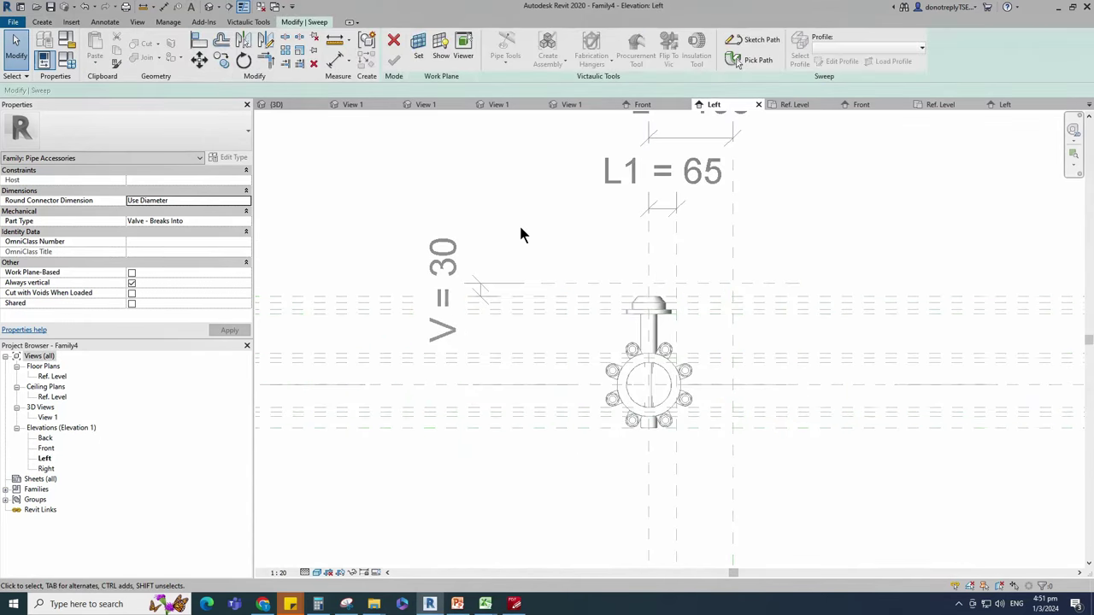
pyautogui.click(755, 43)
pyautogui.scroll(3, 735, 342)
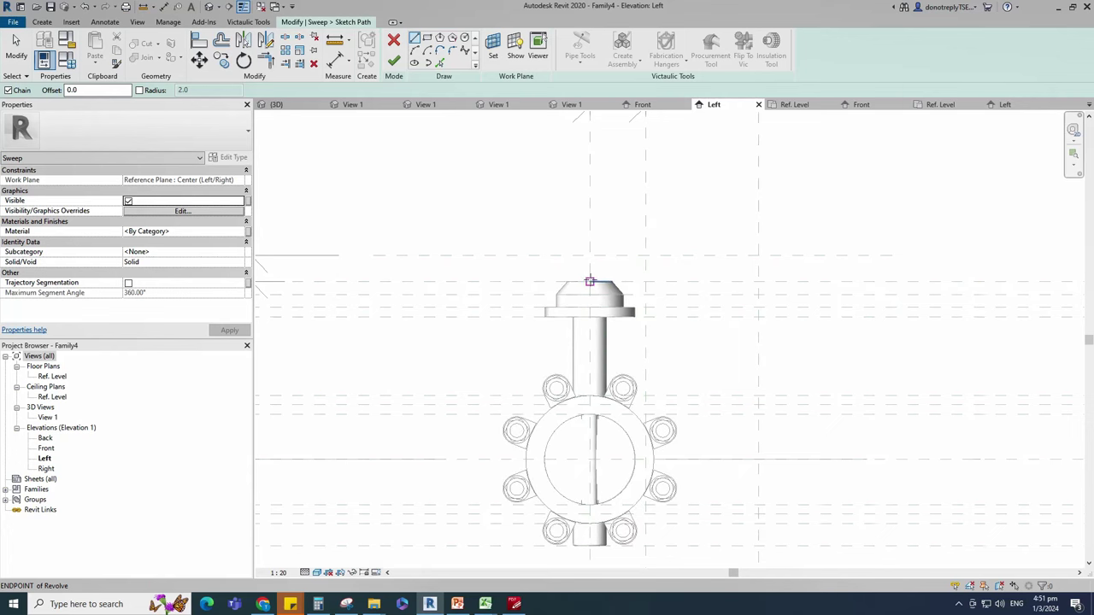
pyautogui.click(618, 282)
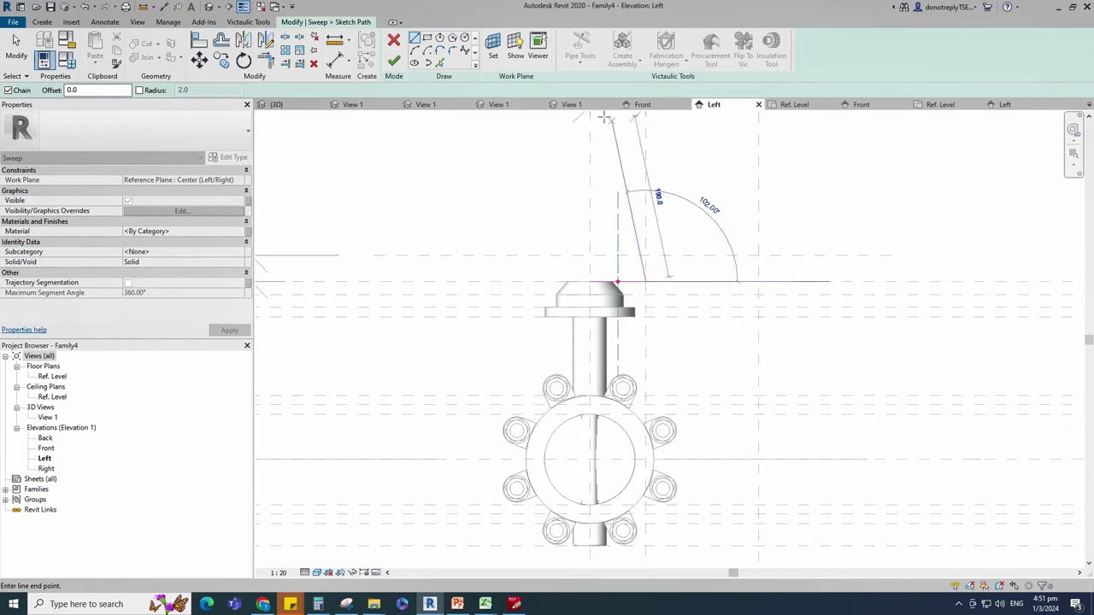
# Step: Continue the sweep path with an arc from the line's end to the intersection of the L plane and the upper V plane
pyautogui.click(415, 52)
pyautogui.click(759, 255)
pyautogui.scroll(1, 744, 257)
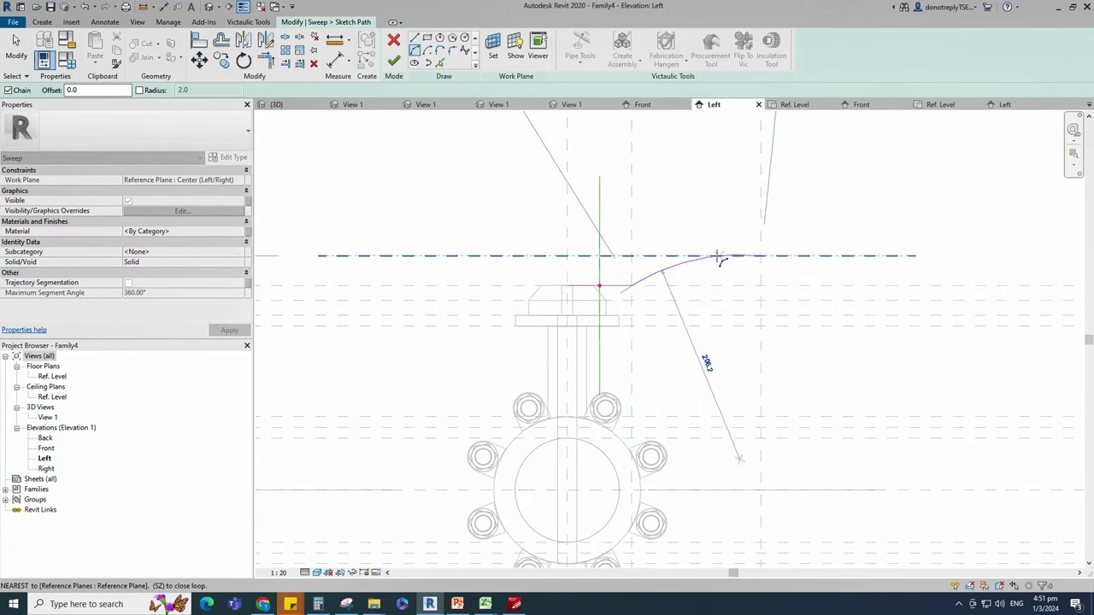
pyautogui.scroll(2, 757, 257)
pyautogui.click(737, 254)
pyautogui.scroll(-1, 721, 282)
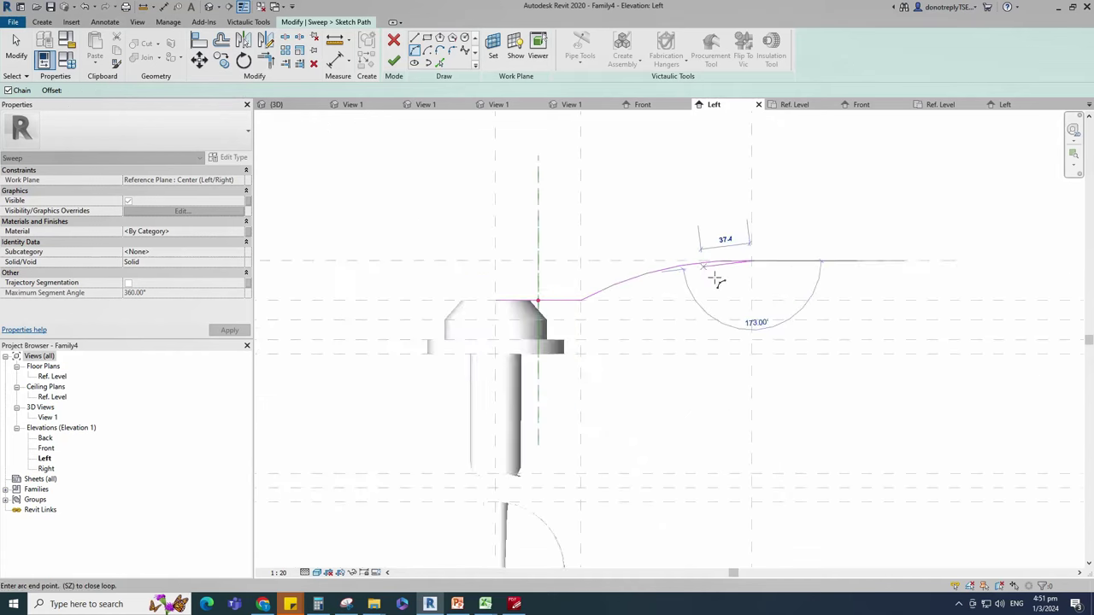
# Step: Align the sweep path's horizontal line to the reference plane at the valve's top and finish the path sketch
pyautogui.press('Escape')
pyautogui.scroll(-2, 710, 256)
pyautogui.press('a')
pyautogui.press('l')
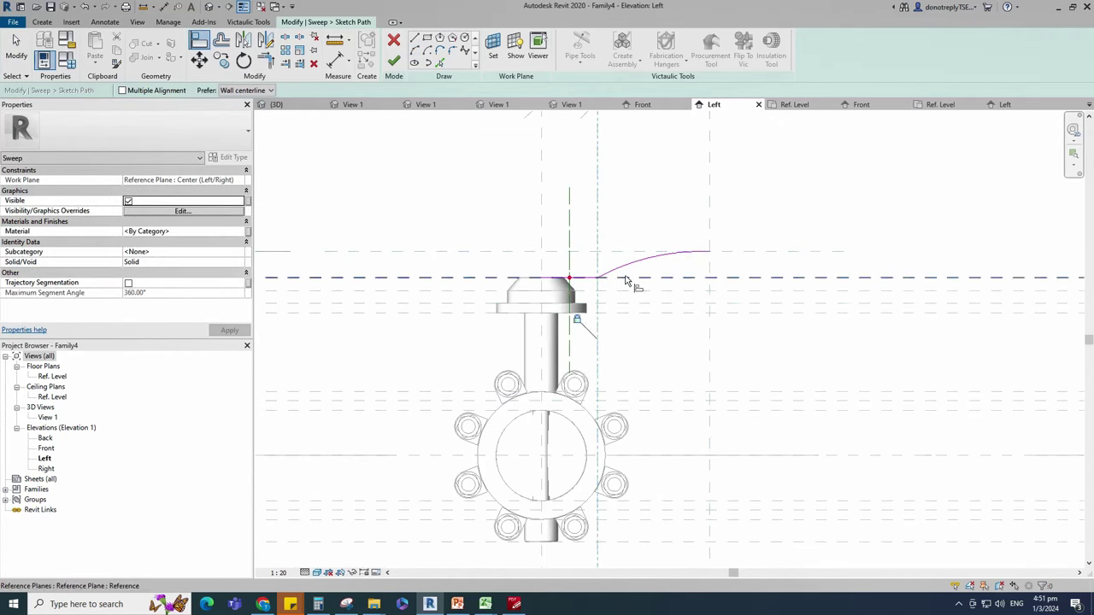
pyautogui.click(542, 259)
pyautogui.click(542, 278)
pyautogui.click(633, 278)
pyautogui.scroll(-2, 618, 252)
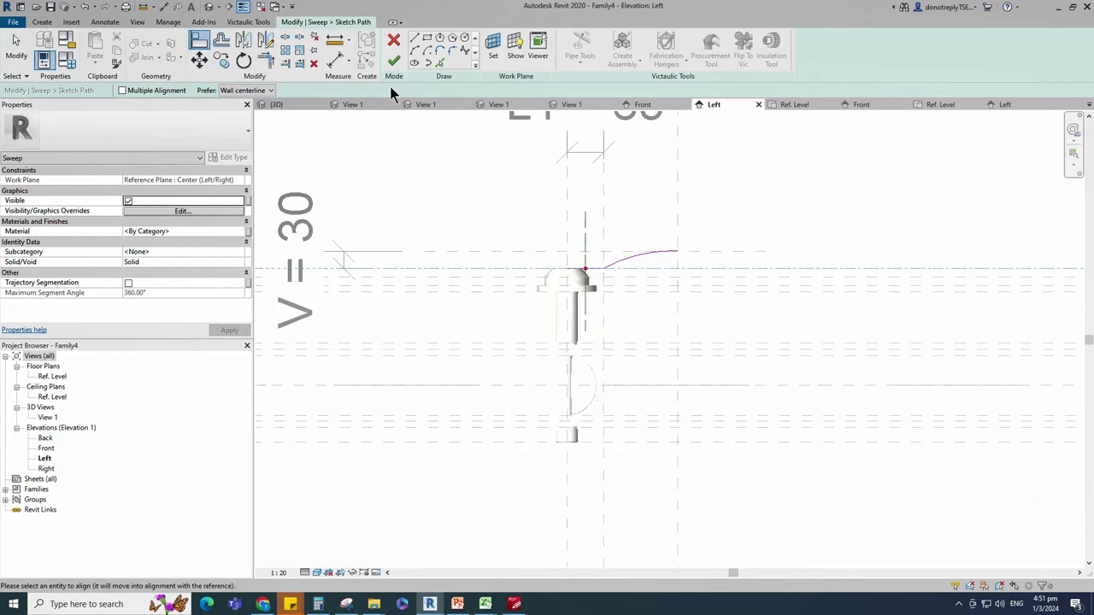
pyautogui.click(394, 60)
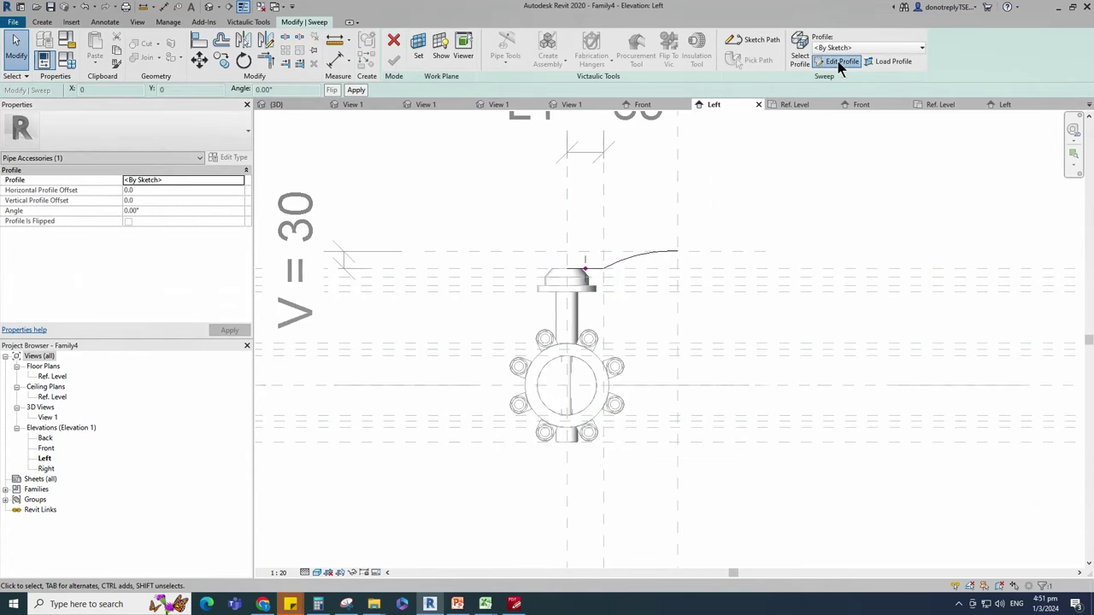
# Step: In the Front elevation, sketch the sweep profile as a rectangle 30 mm high between the inner stem planes, from the valve top down to the flange top
pyautogui.click(840, 63)
pyautogui.click(723, 418)
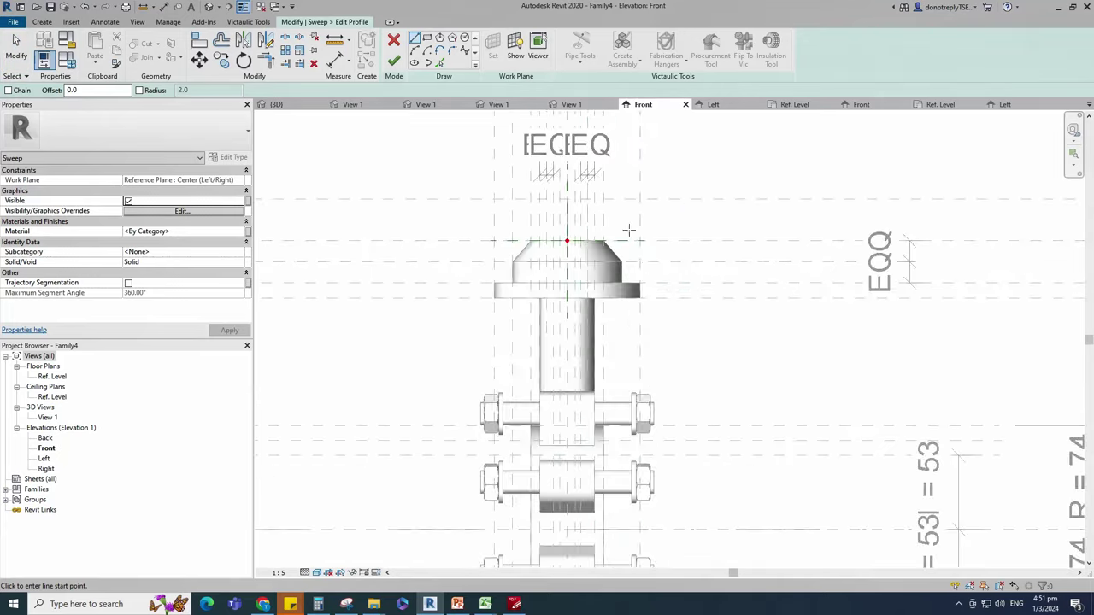
pyautogui.scroll(2, 628, 231)
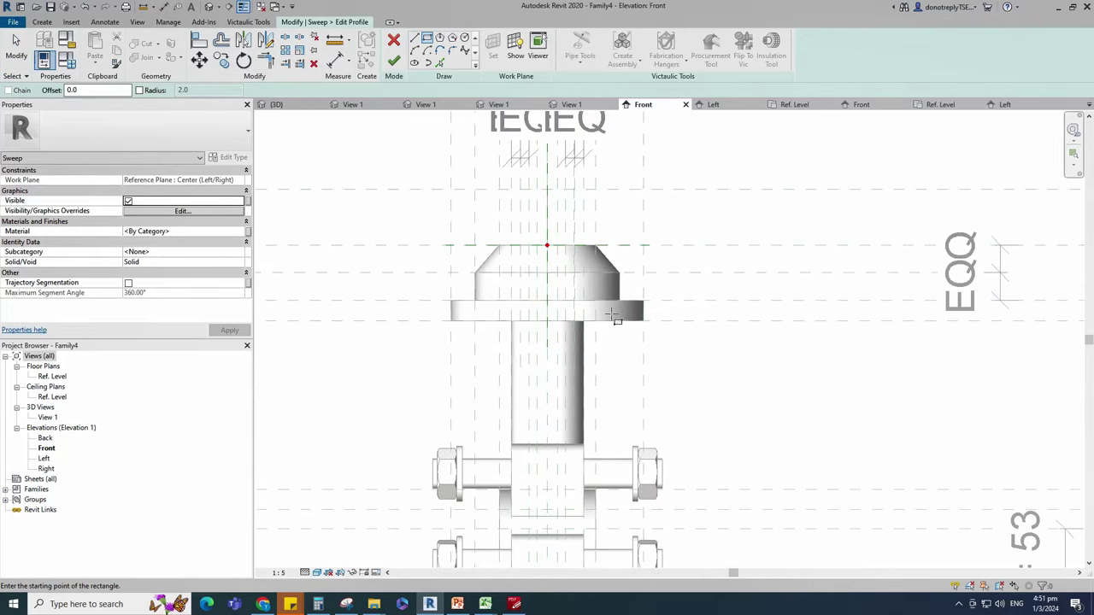
pyautogui.click(520, 245)
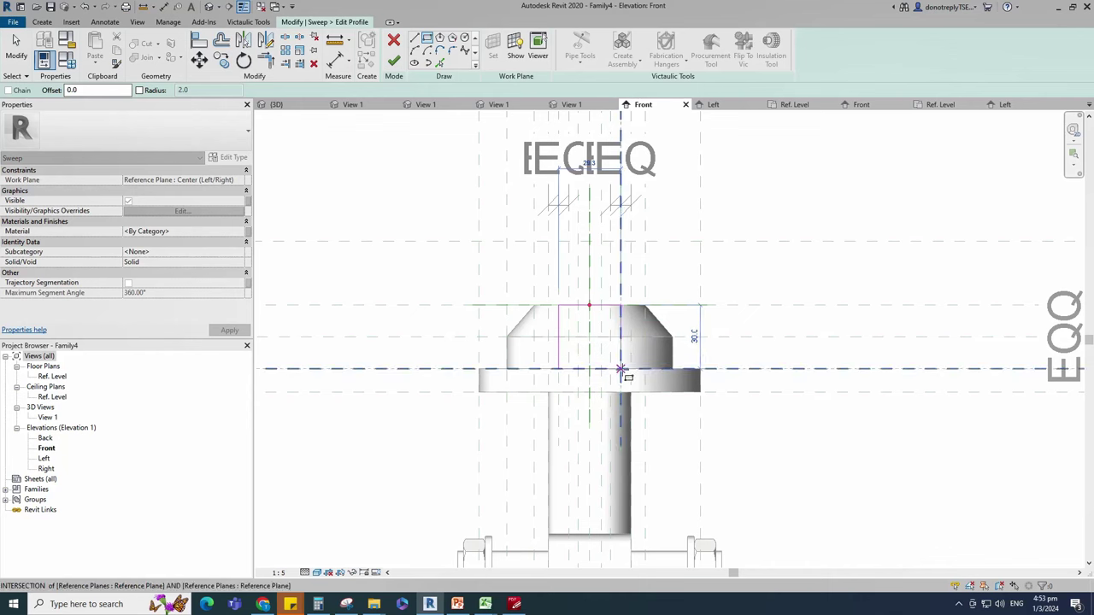
pyautogui.click(621, 369)
pyautogui.click(689, 349)
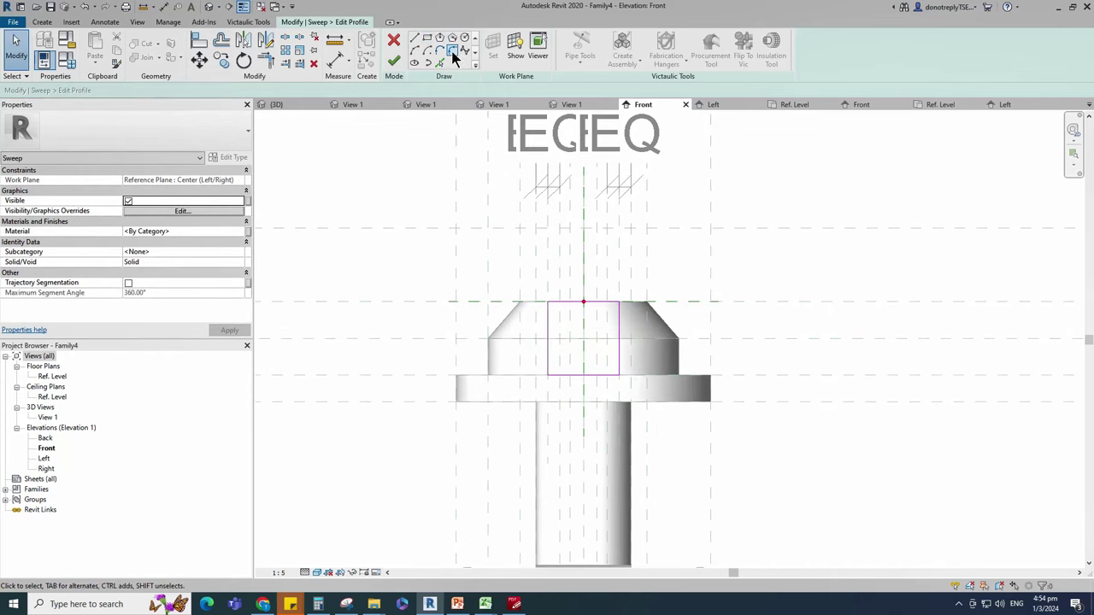
# Step: Fillet all four corners of the rectangular profile with a 2 mm radius and finish the lever sweep
pyautogui.click(454, 52)
pyautogui.scroll(3, 592, 333)
pyautogui.click(623, 271)
pyautogui.click(646, 291)
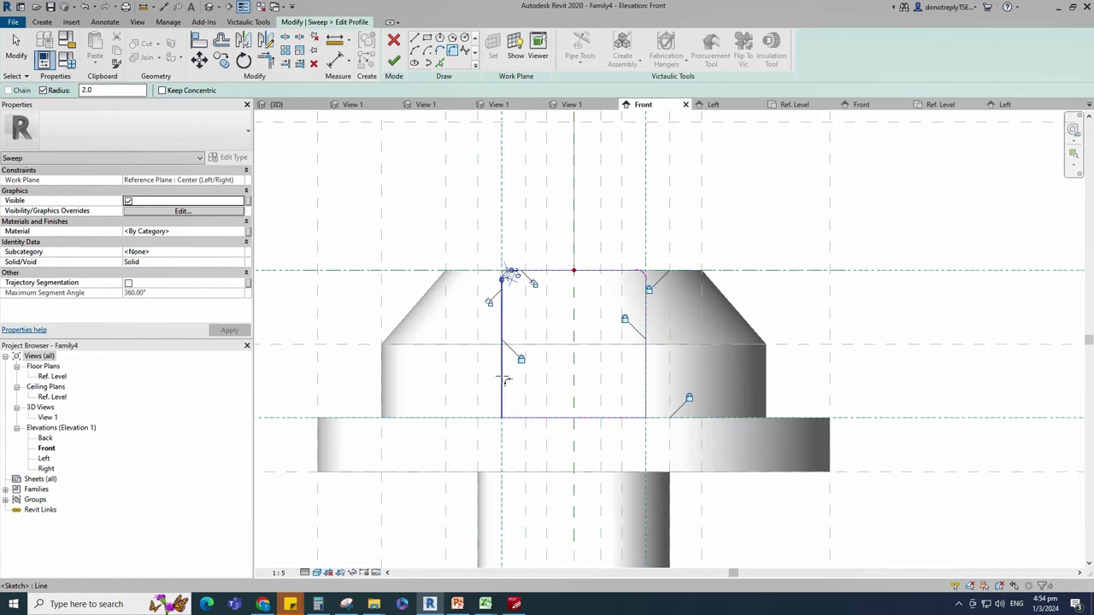
pyautogui.click(502, 381)
pyautogui.click(528, 418)
pyautogui.click(629, 418)
pyautogui.click(646, 390)
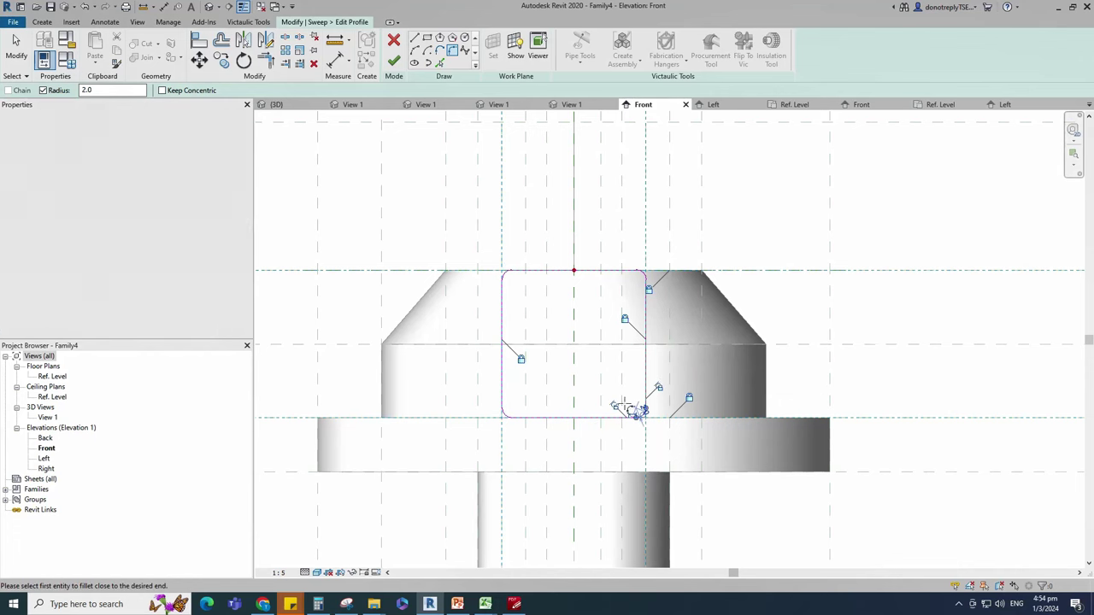
pyautogui.scroll(-3, 636, 411)
pyautogui.click(393, 61)
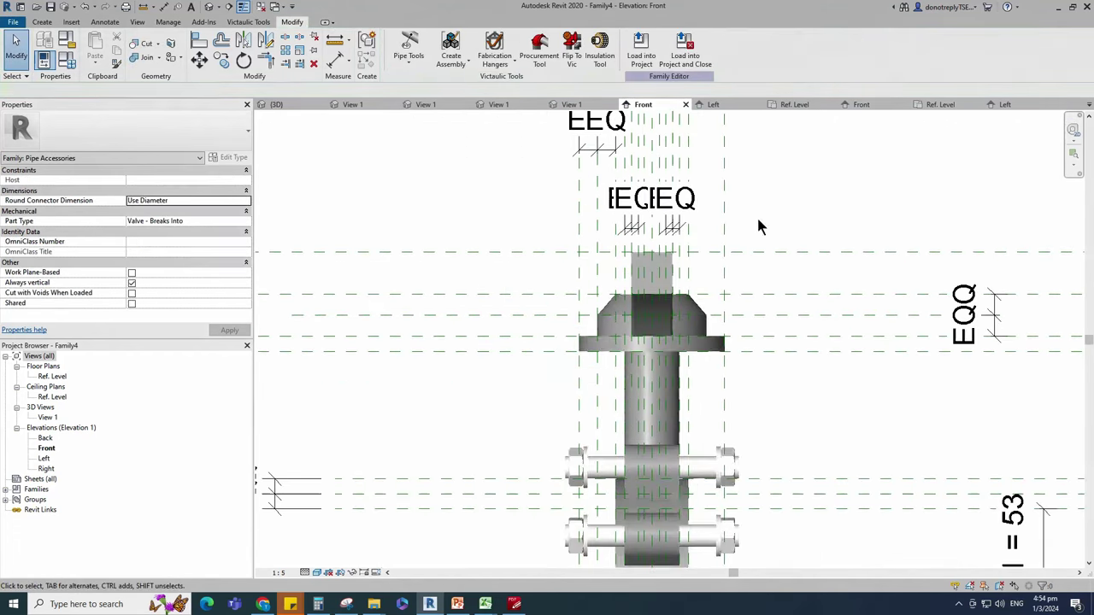
# Step: Inspect the lever in 3D, restore the home orientation and save the family as Butterfly Valve_Lug Type
pyautogui.scroll(-2, 665, 267)
pyautogui.doubleClick(47, 418)
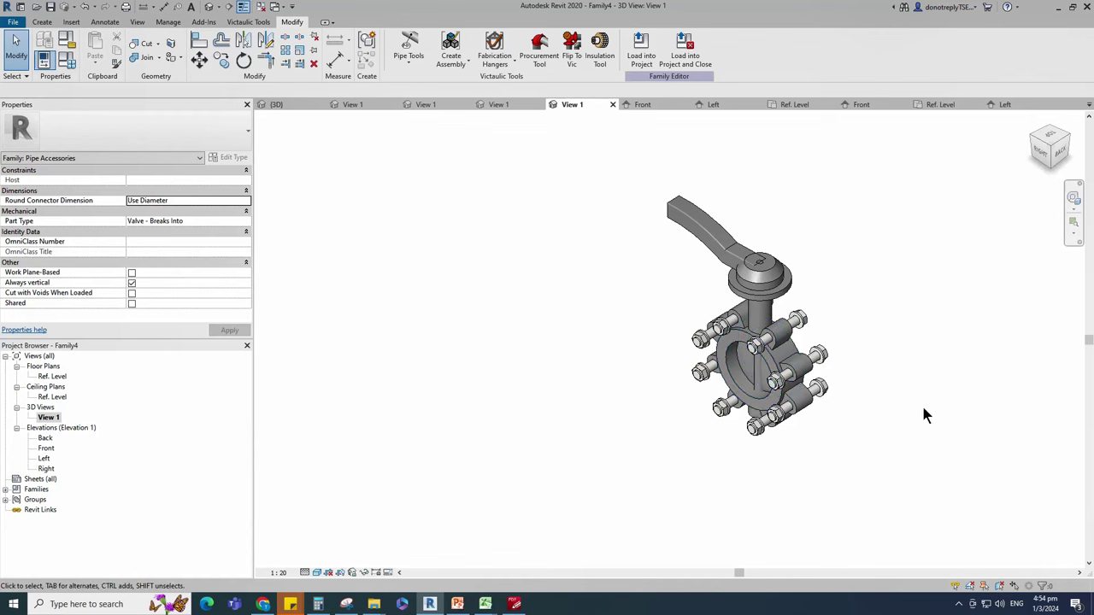
pyautogui.keyDown('shift'); pyautogui.moveTo(923, 408); pyautogui.dragTo(908, 359, button='middle'); pyautogui.keyUp('shift')
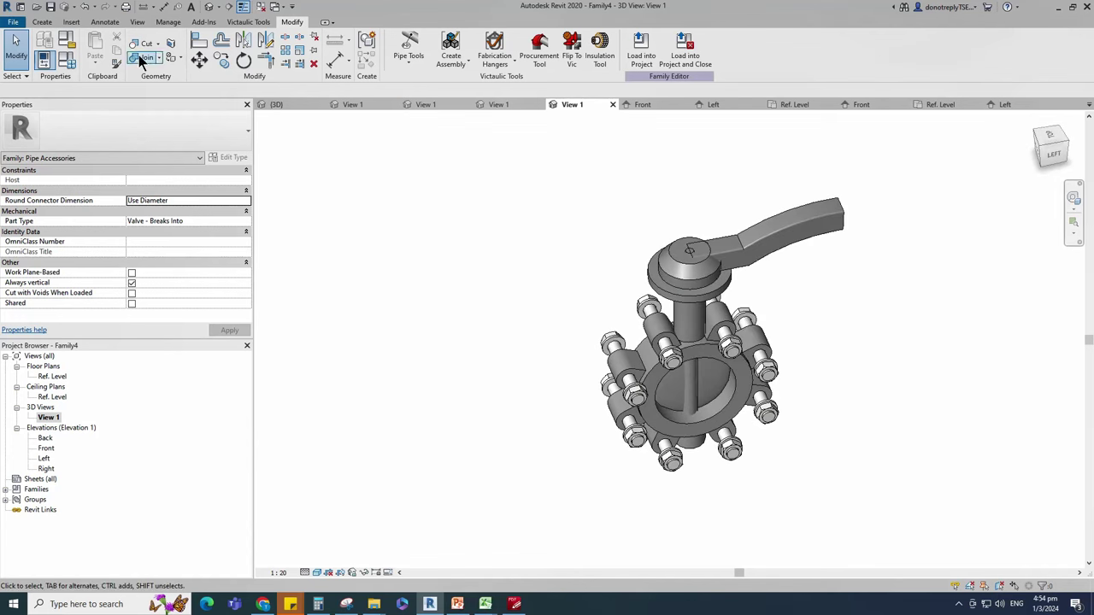
pyautogui.scroll(-2, 834, 303)
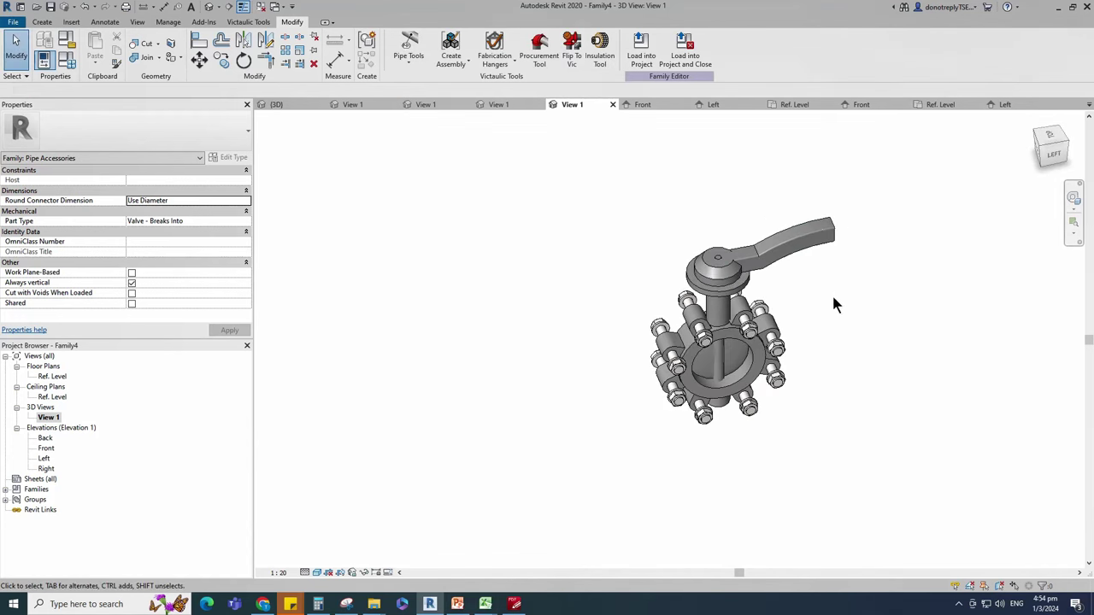
pyautogui.keyDown('shift'); pyautogui.moveTo(833, 304); pyautogui.dragTo(931, 257, button='middle'); pyautogui.keyUp('shift')
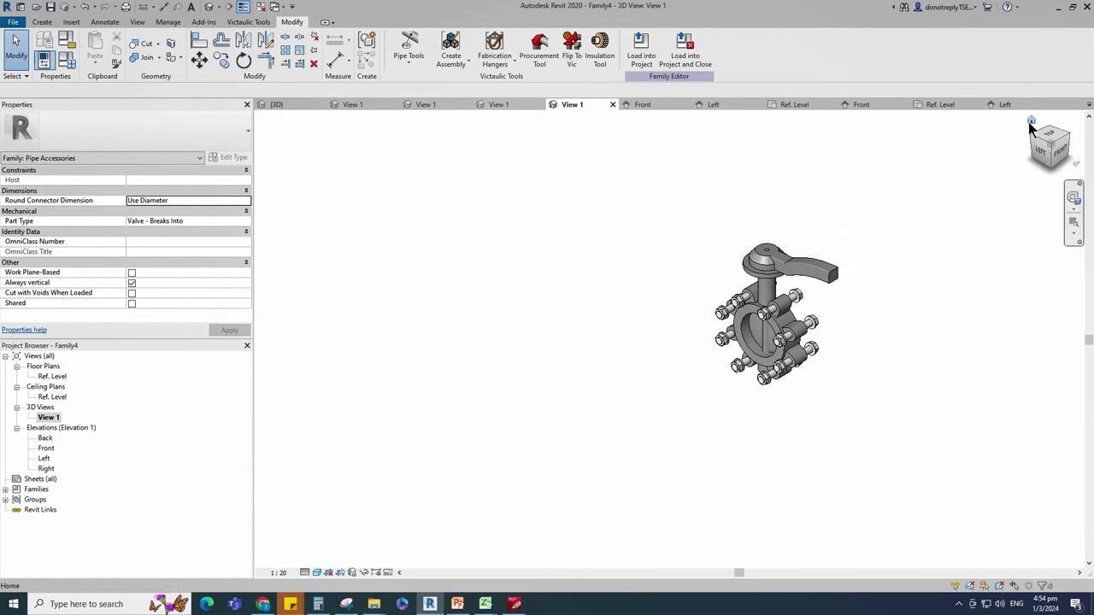
pyautogui.click(1032, 122)
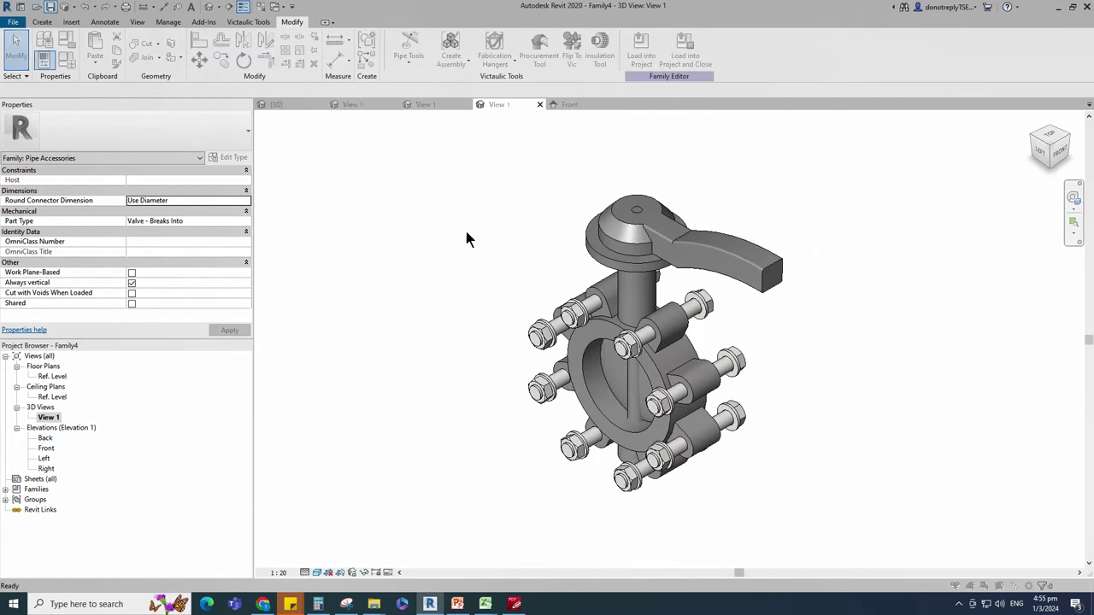
pyautogui.hotkey('ctrl', 's')
pyautogui.write('Butterfly Valve_Lug Type')
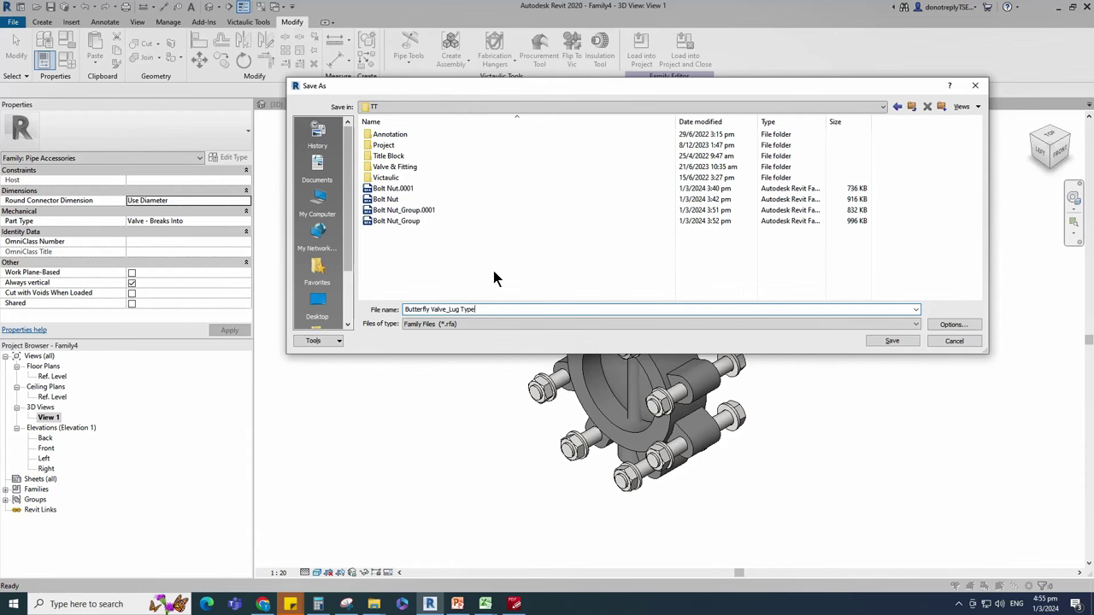
pyautogui.click(893, 341)
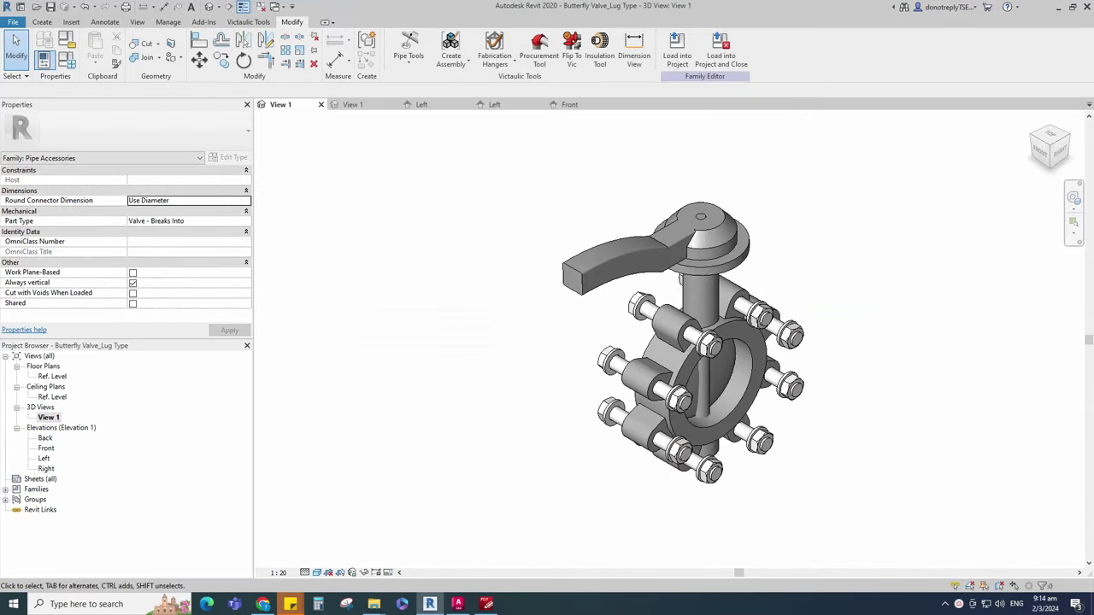
# Step: In the Left elevation, add a horizontal reference plane offset 15 mm between the two V planes
pyautogui.doubleClick(43, 458)
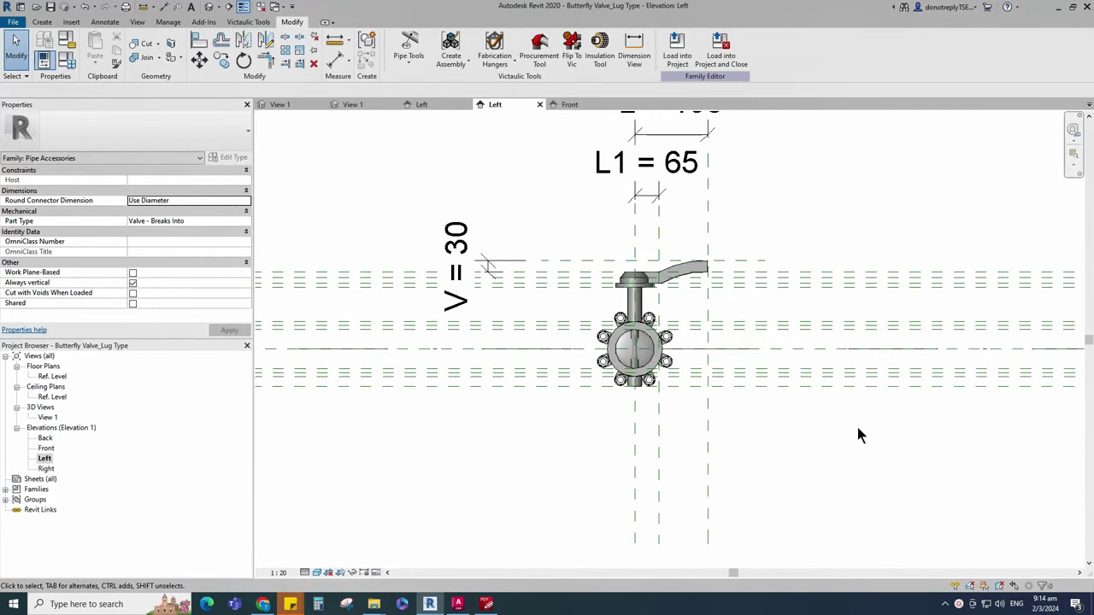
pyautogui.press('r')
pyautogui.press('p')
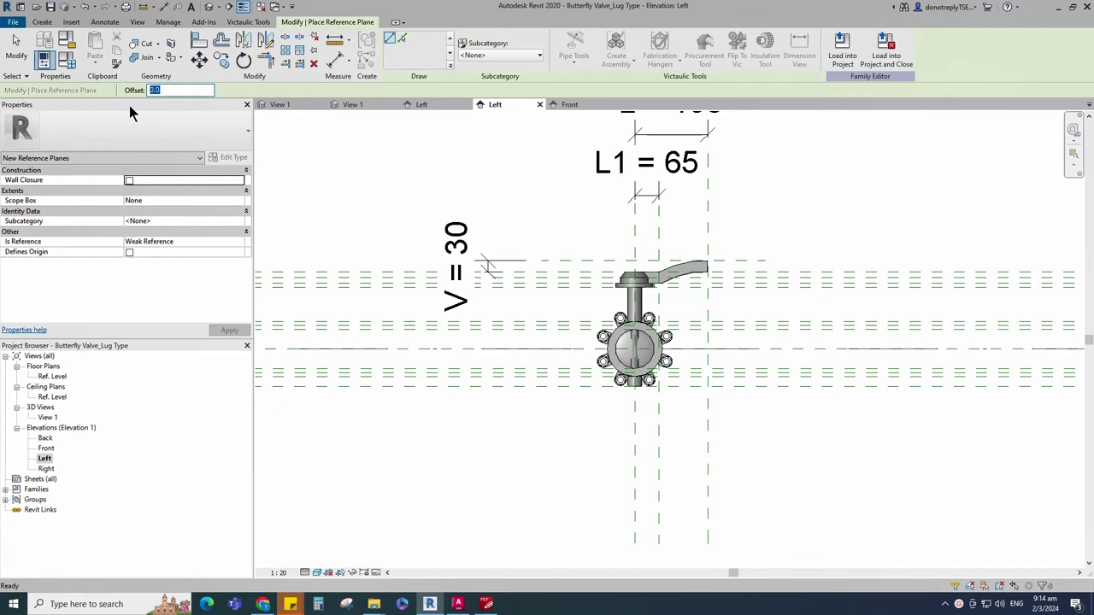
pyautogui.scroll(3, 738, 261)
# Step: Dimension the lower V plane, the 15 mm offset plane and the upper V plane, and make their spacing equal
pyautogui.press('d')
pyautogui.press('i')
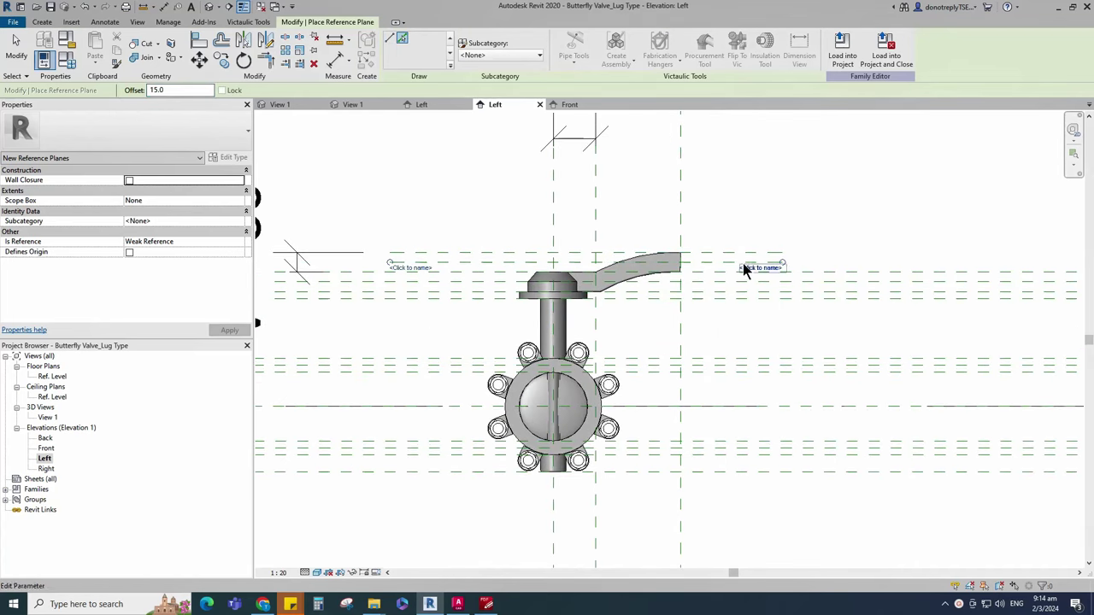
pyautogui.click(781, 275)
pyautogui.click(777, 261)
pyautogui.click(780, 253)
pyautogui.click(848, 243)
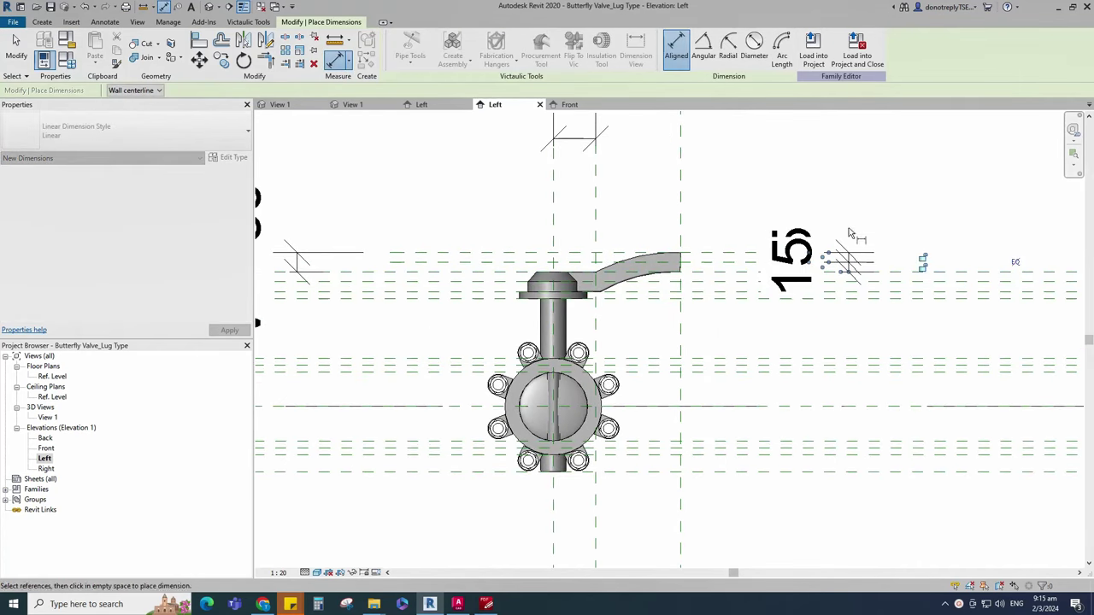
pyautogui.click(1016, 263)
pyautogui.scroll(-2, 774, 320)
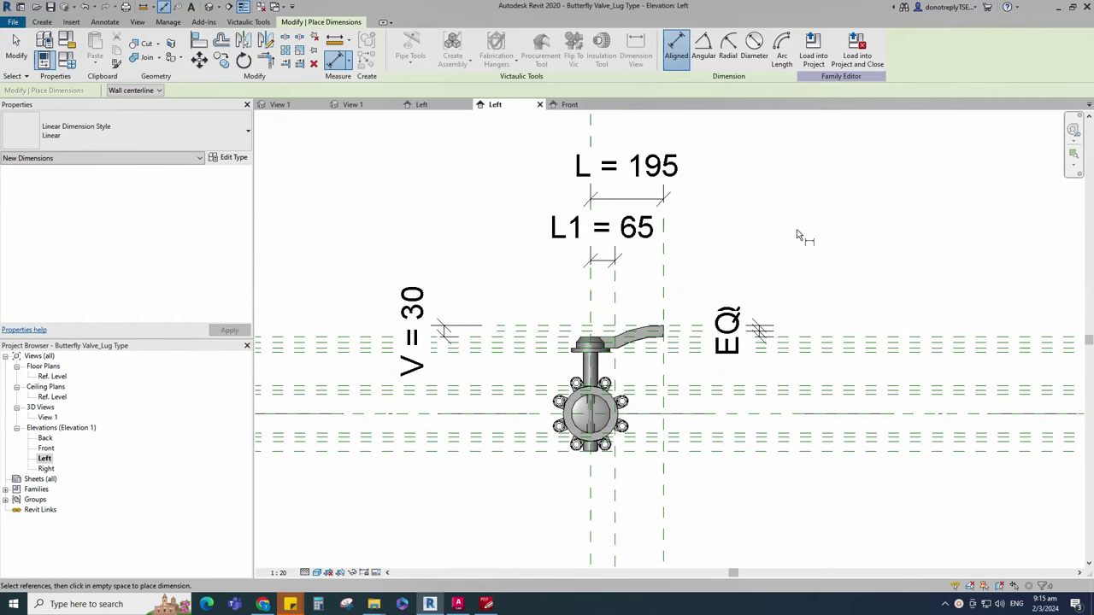
pyautogui.press('Escape')
# Step: Start a void extrusion below the lever with a 130 mm horizontal line between the L1 and L planes and a 45 mm vertical line up the L plane
pyautogui.click(41, 22)
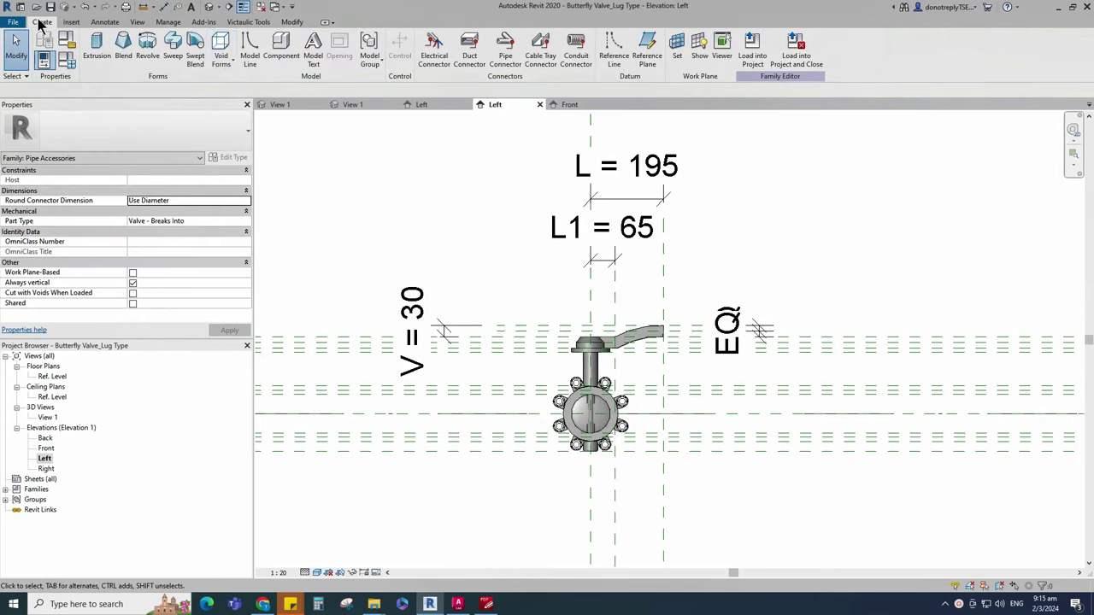
pyautogui.click(220, 53)
pyautogui.click(247, 84)
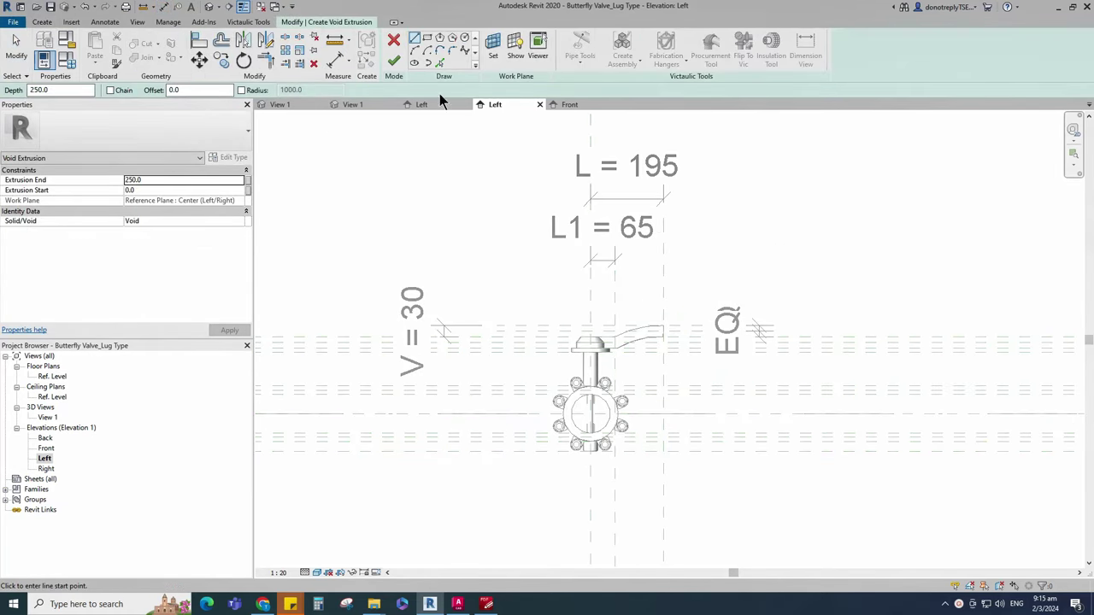
pyautogui.scroll(5, 667, 350)
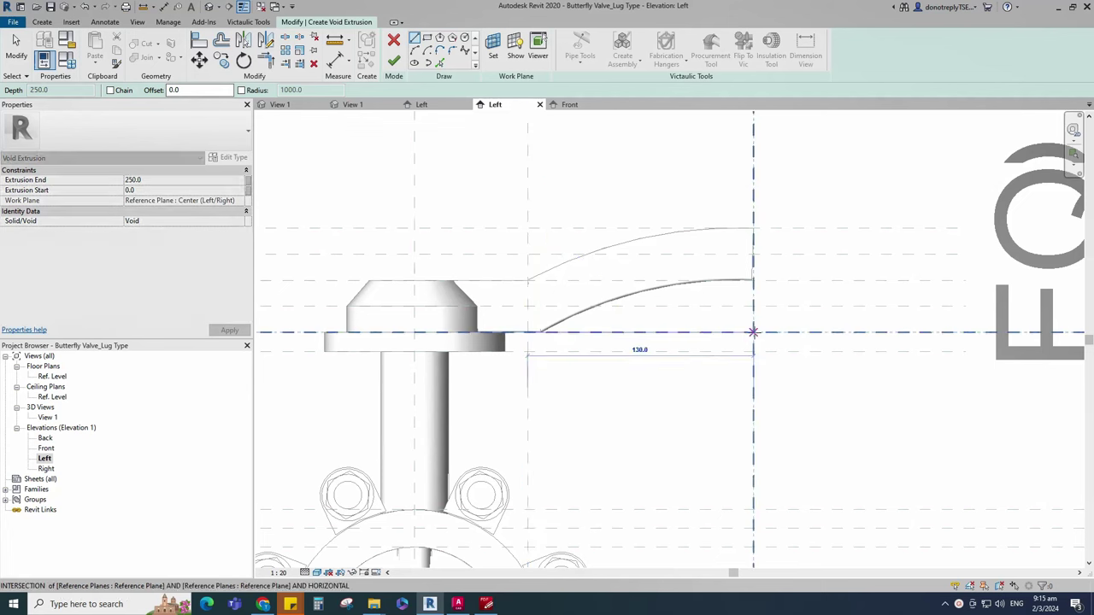
pyautogui.click(753, 332)
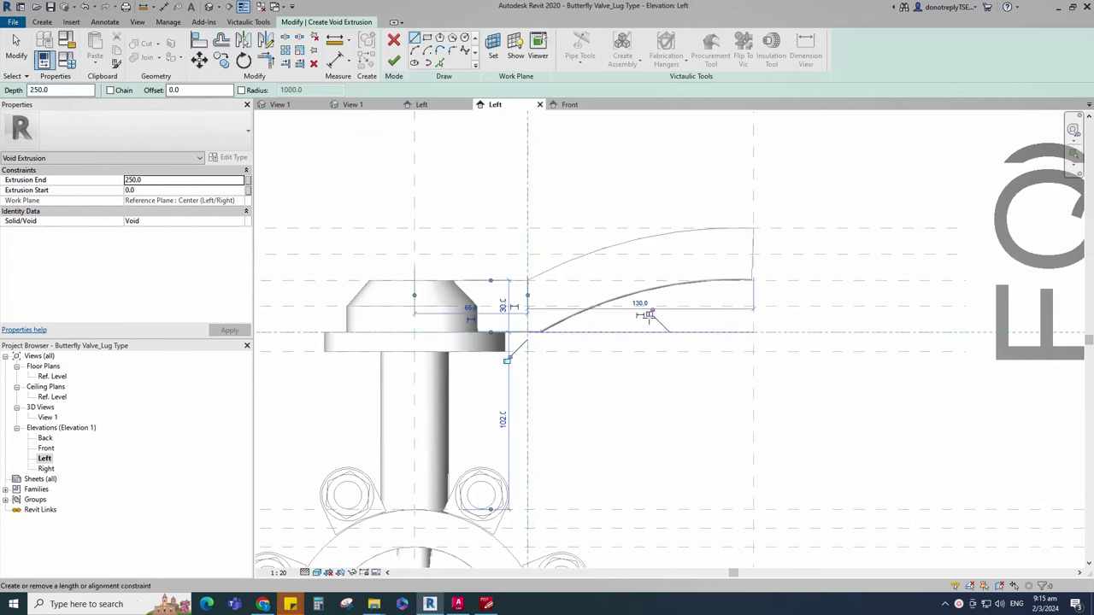
pyautogui.click(753, 332)
pyautogui.scroll(3, 752, 254)
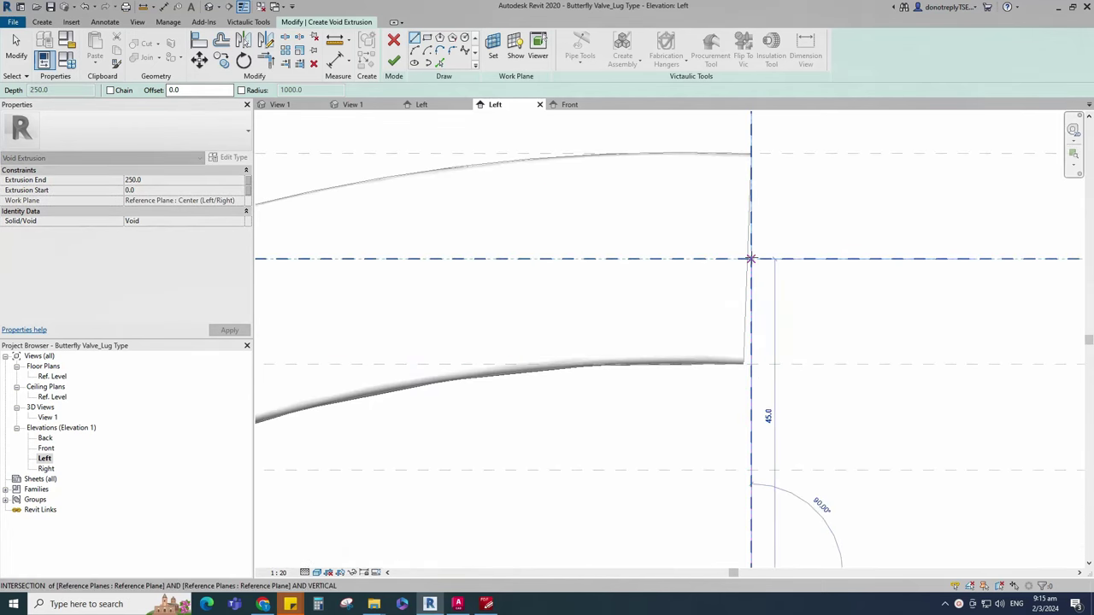
pyautogui.click(752, 259)
pyautogui.scroll(-3, 791, 286)
# Step: Close the void profile with an arc of about 181 mm radius from the L1 corner to the top of the vertical line
pyautogui.click(416, 51)
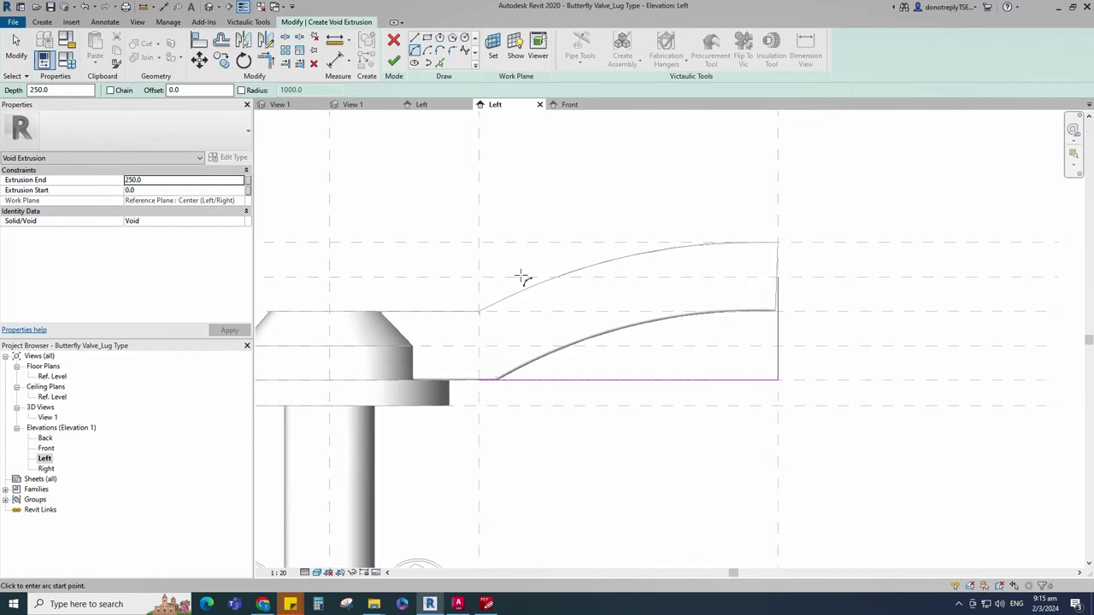
pyautogui.click(479, 381)
pyautogui.scroll(2, 781, 276)
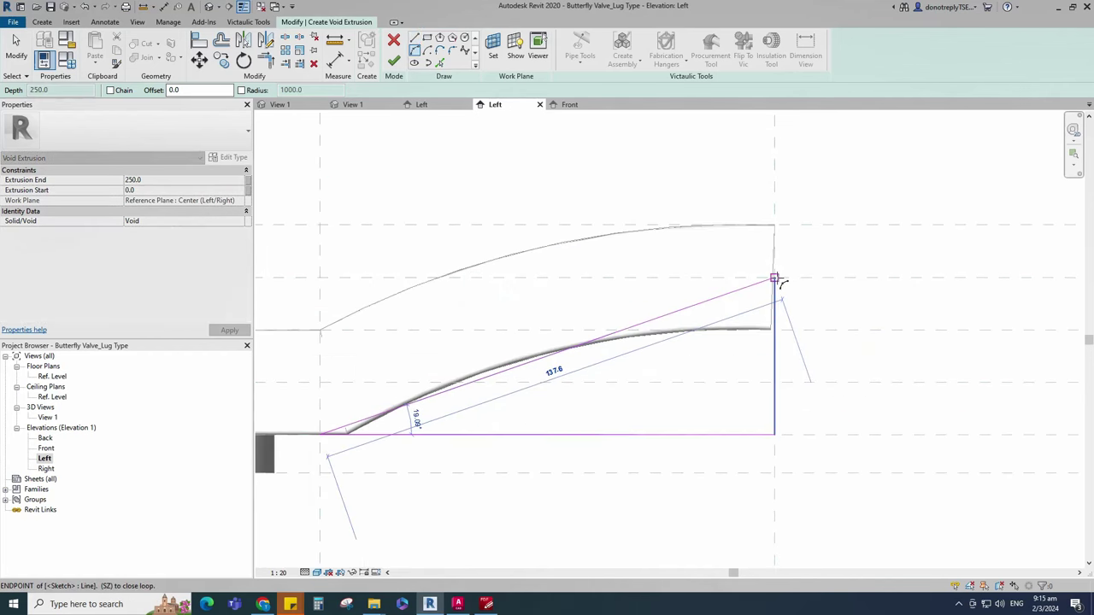
pyautogui.click(776, 279)
pyautogui.click(704, 283)
pyautogui.scroll(-4, 574, 317)
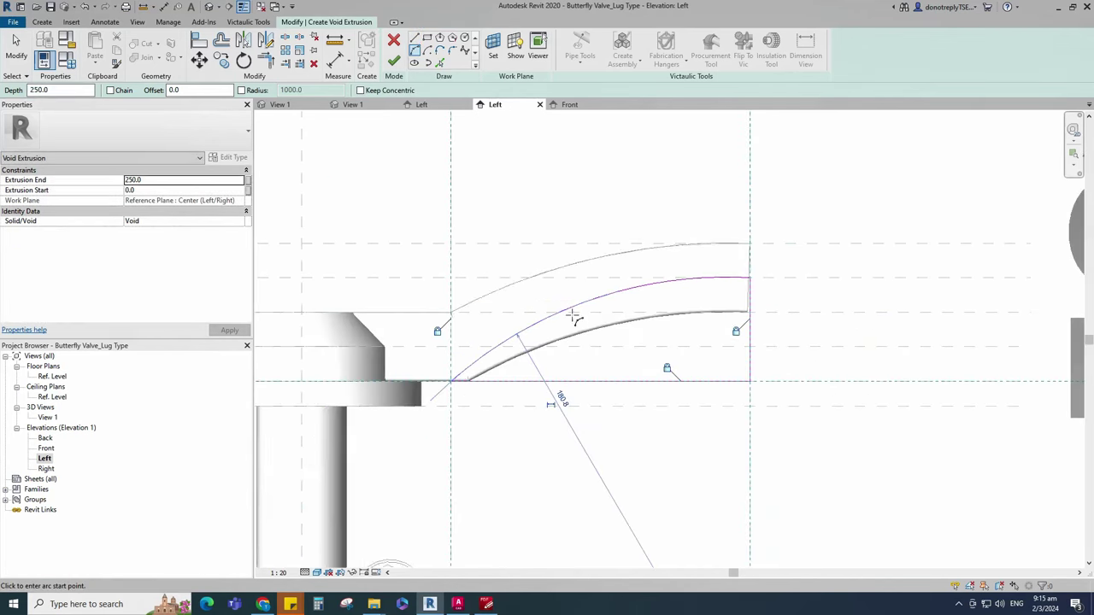
# Step: Align the void profile to the 15 mm offset plane and the L plane, and finish the void extrusion
pyautogui.press('a')
pyautogui.press('l')
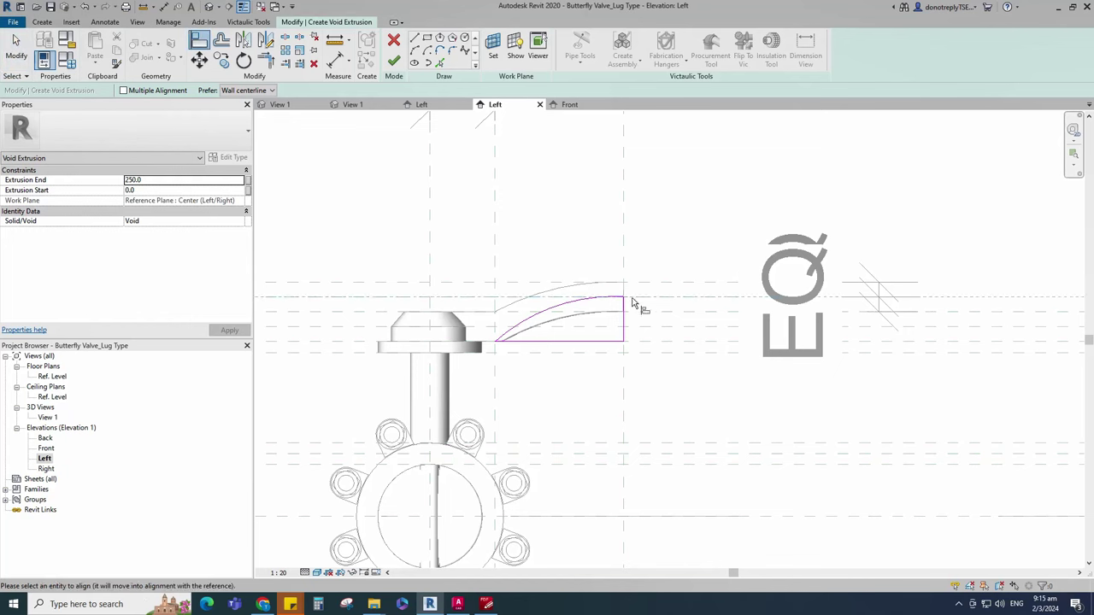
pyautogui.click(510, 360)
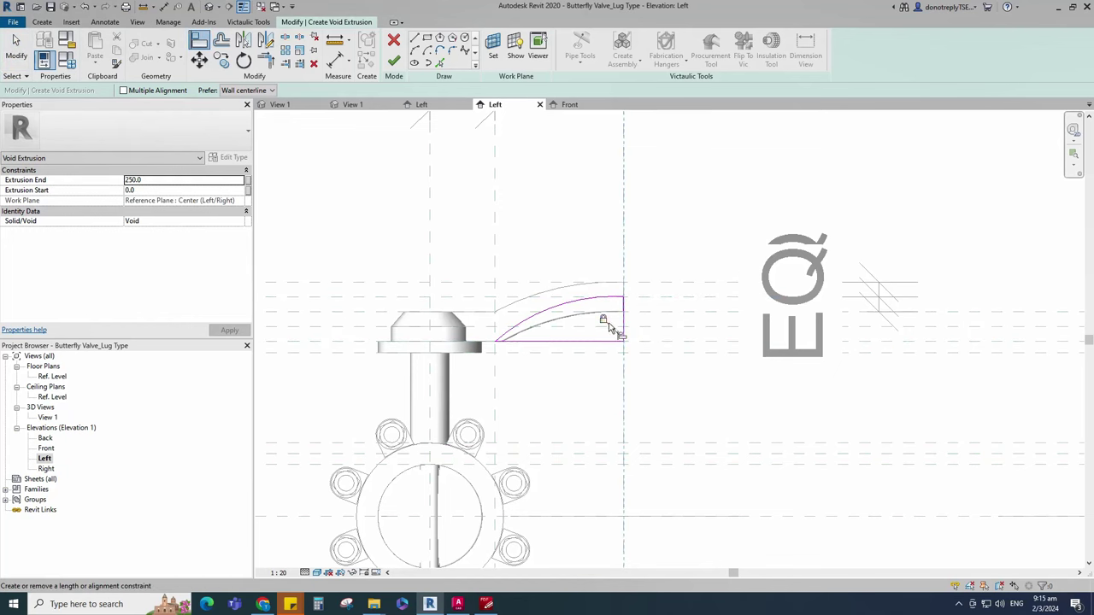
pyautogui.scroll(-3, 479, 324)
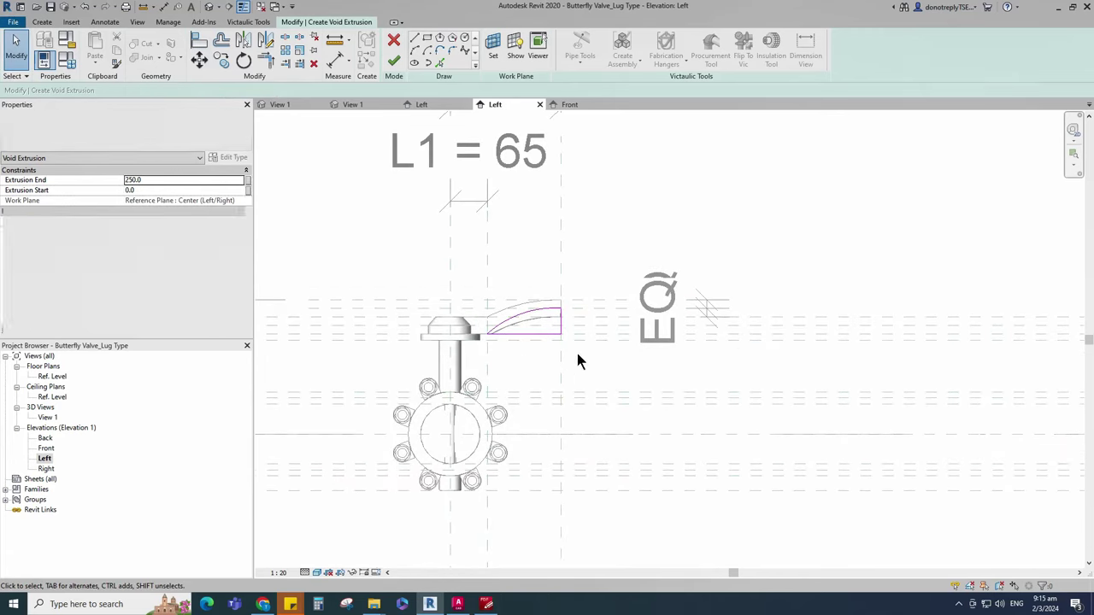
pyautogui.click(393, 61)
pyautogui.click(627, 189)
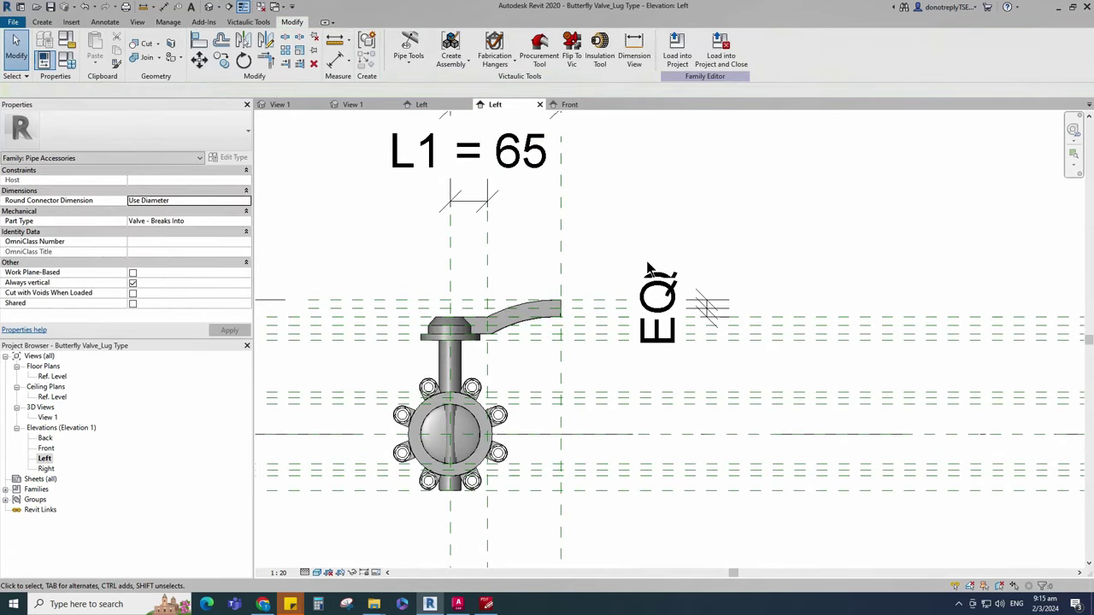
# Step: Stretch the void extrusion in the Front view so it spans from -19.5 to 19.5 mm across the lever, and check the cut in 3D
pyautogui.doubleClick(46, 449)
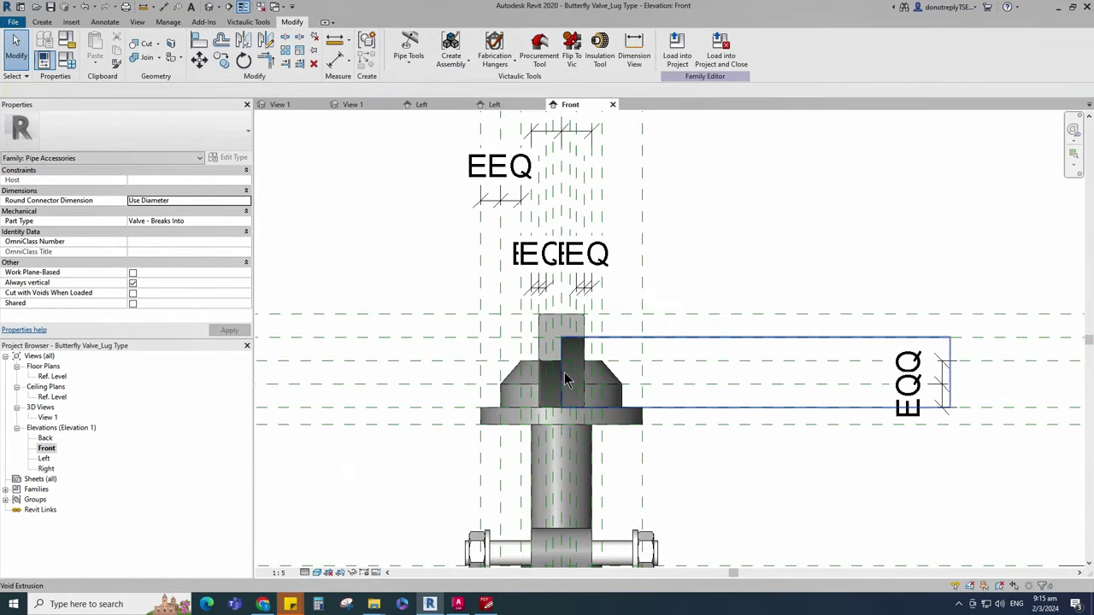
pyautogui.click(564, 381)
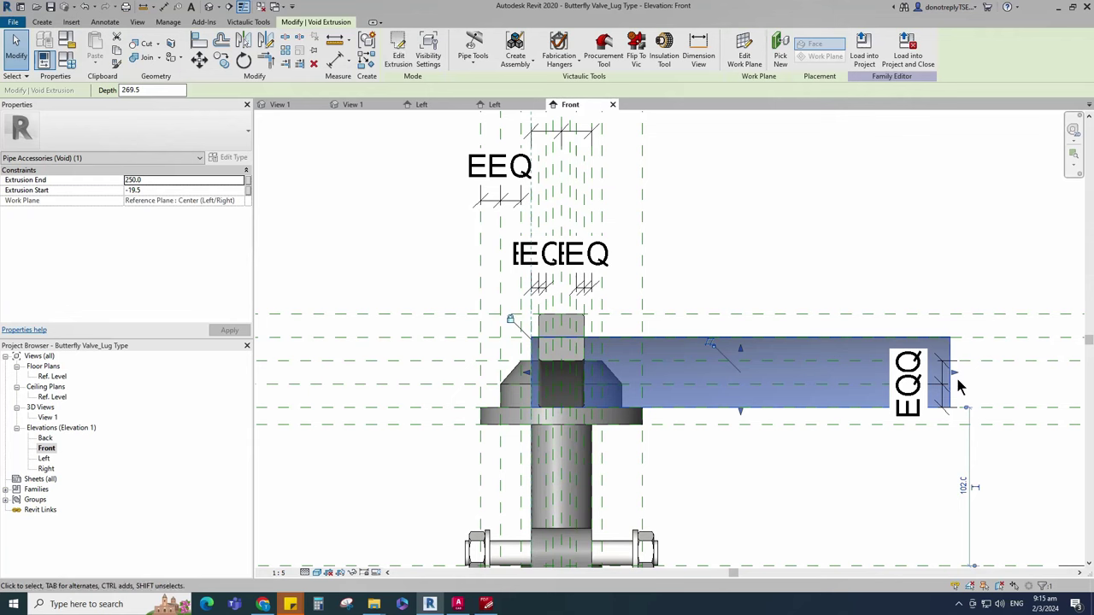
pyautogui.moveTo(954, 373); pyautogui.dragTo(614, 366)
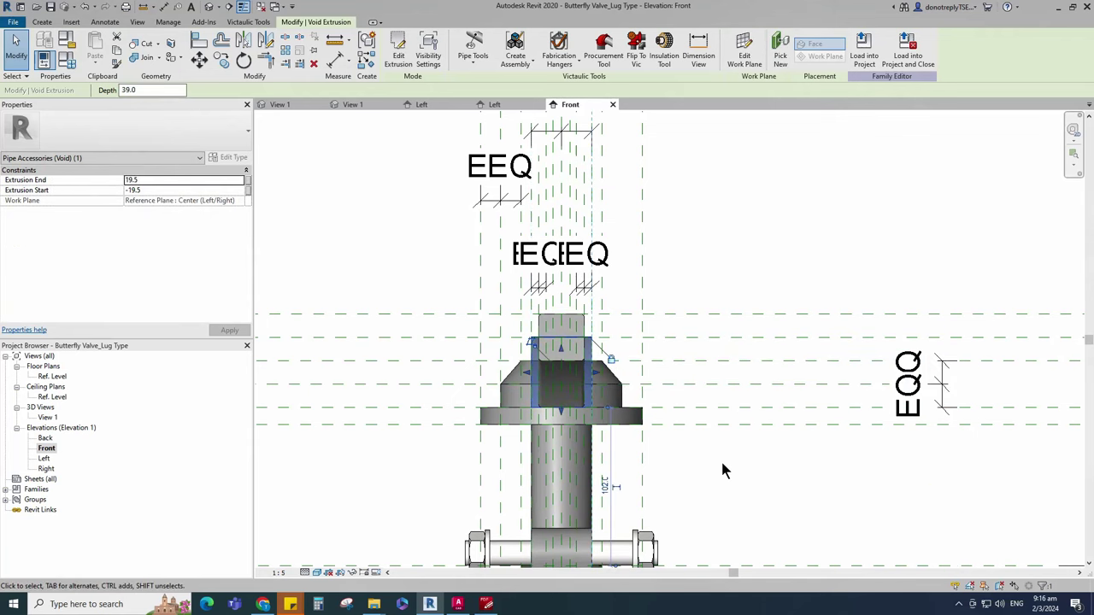
pyautogui.click(720, 305)
pyautogui.scroll(-2, 396, 371)
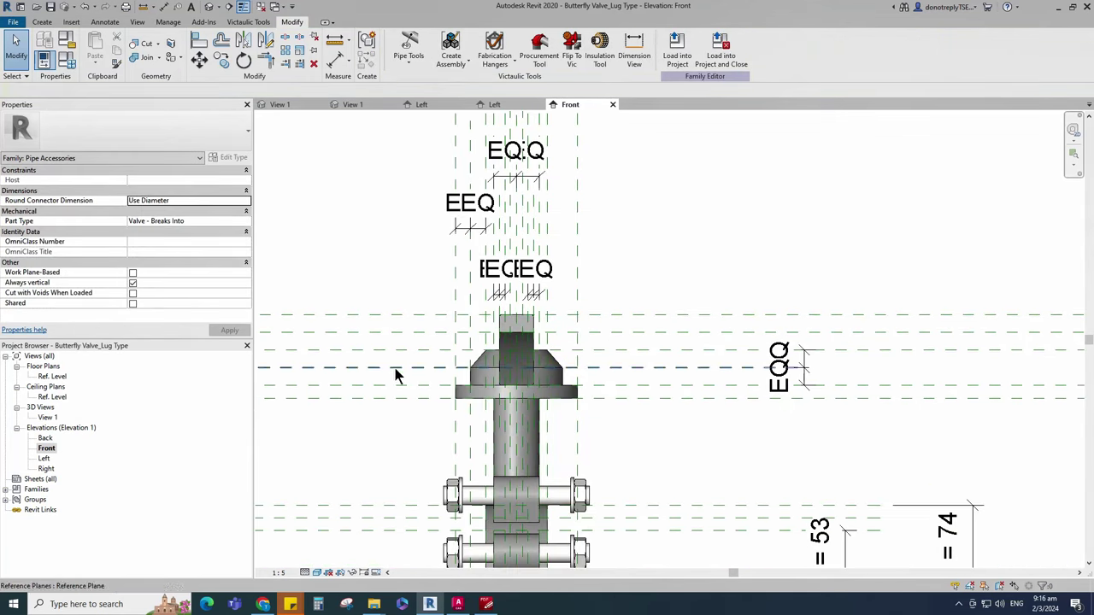
pyautogui.doubleClick(47, 417)
pyautogui.keyDown('shift'); pyautogui.moveTo(457, 433); pyautogui.dragTo(725, 476, button='middle'); pyautogui.keyUp('shift')
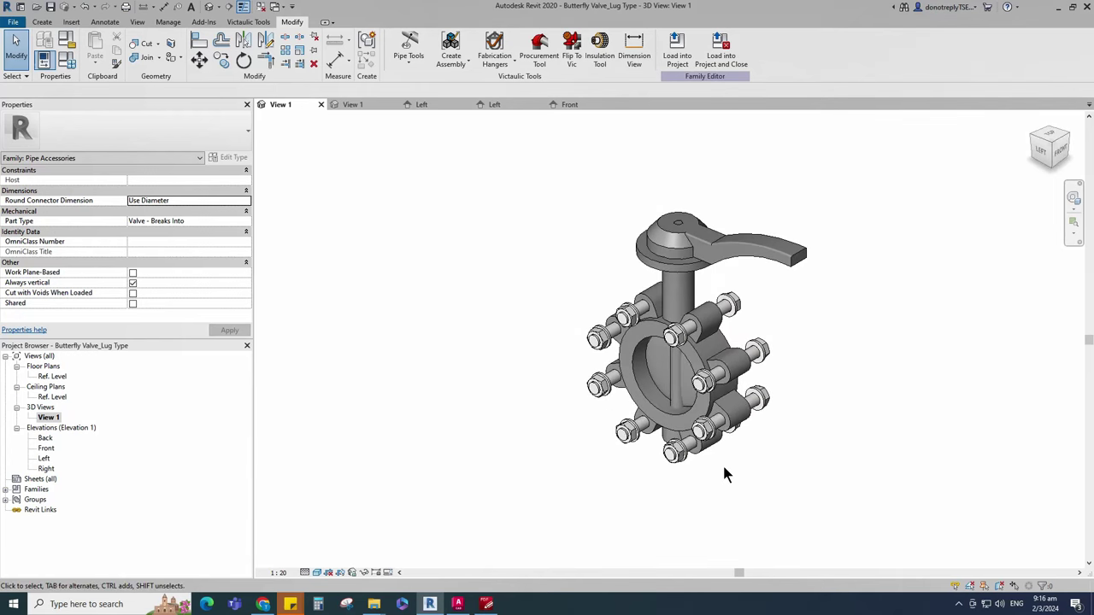
# Step: In the Left elevation, draw a horizontal reference plane offset 7 mm below the plane at the top of the lever hub
pyautogui.doubleClick(42, 459)
pyautogui.scroll(1, 605, 366)
pyautogui.moveTo(428, 342); pyautogui.dragTo(526, 316, button='middle')
pyautogui.click(446, 286)
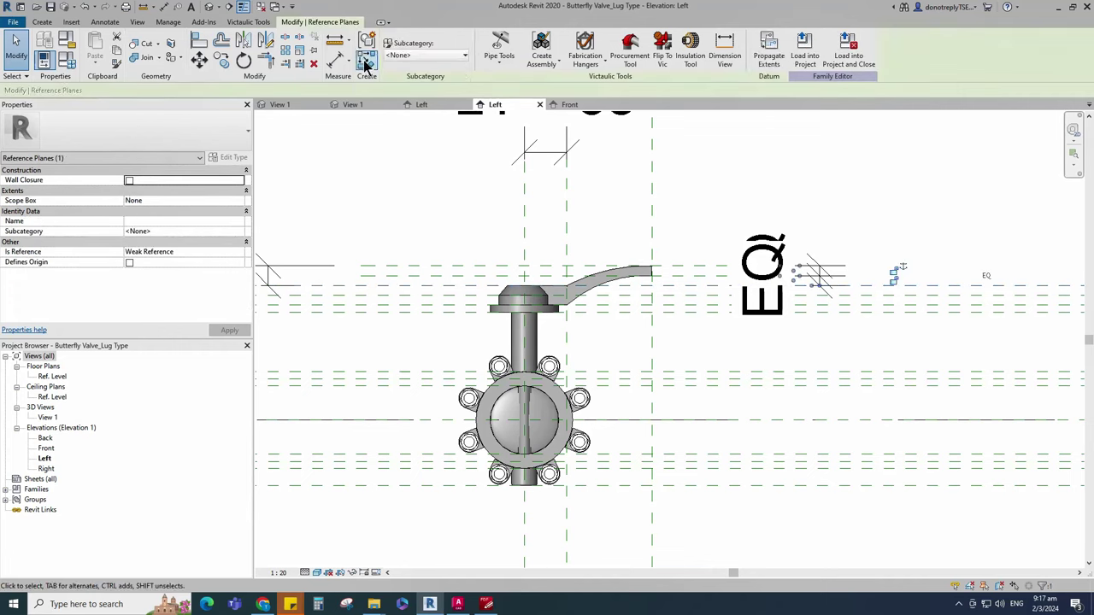
pyautogui.click(365, 62)
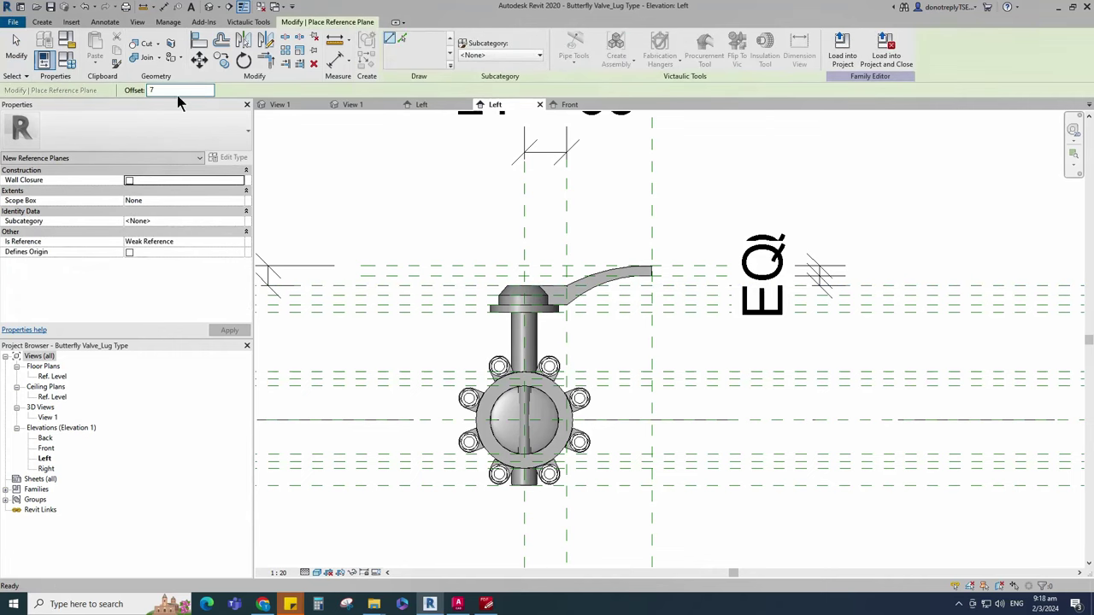
pyautogui.click(360, 285)
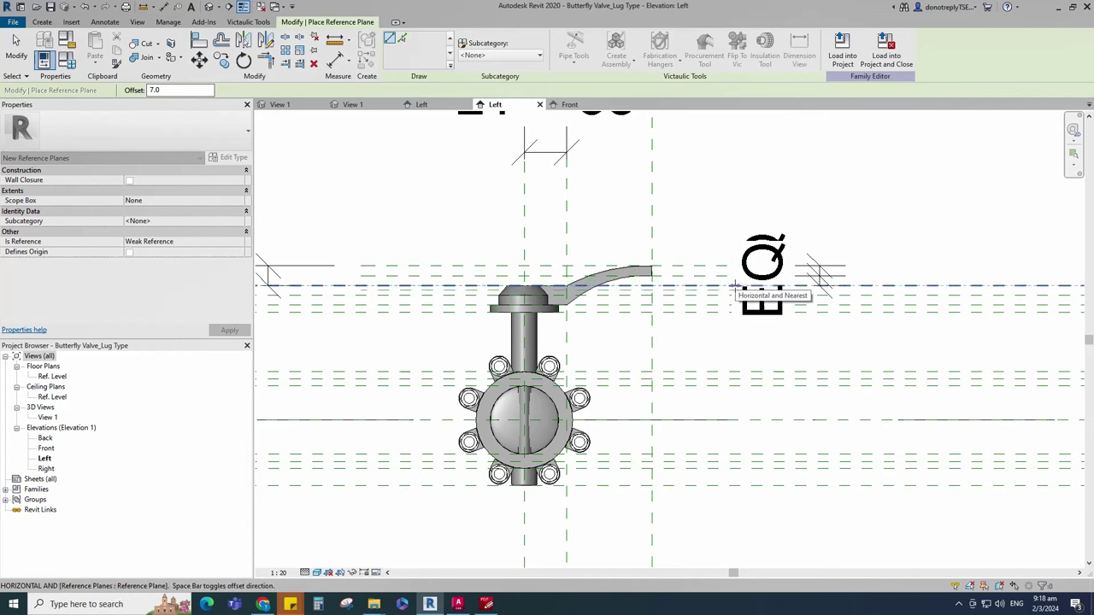
pyautogui.press('Escape')
pyautogui.press('Escape')
# Step: Dimension the 7 mm offset plane together with the planes above and below it, and make their spacing equal
pyautogui.press('d')
pyautogui.press('i')
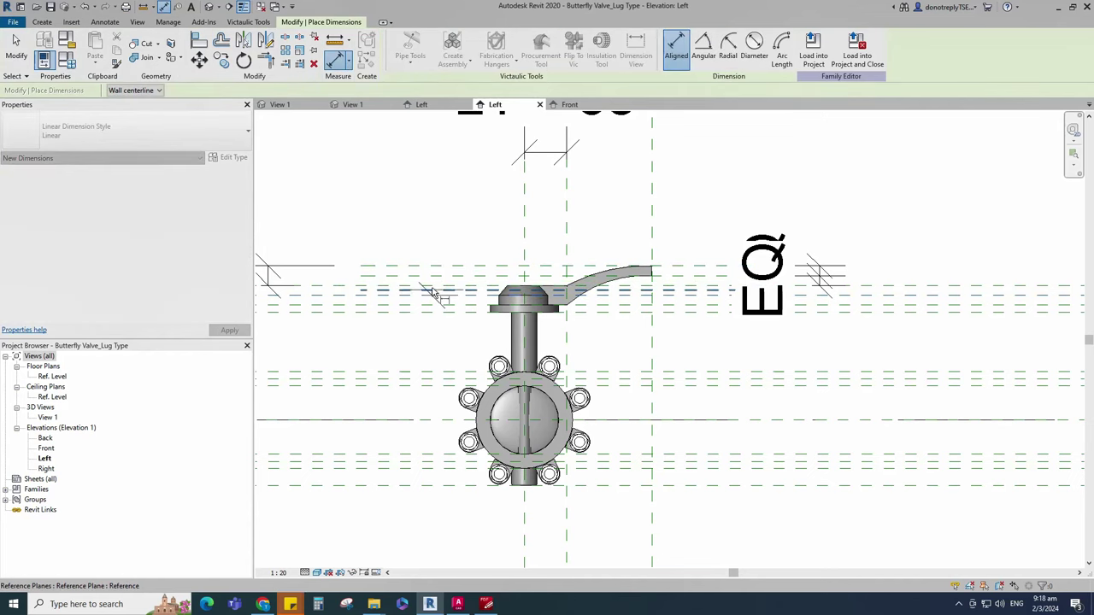
pyautogui.click(433, 291)
pyautogui.click(431, 285)
pyautogui.click(417, 232)
pyautogui.click(585, 292)
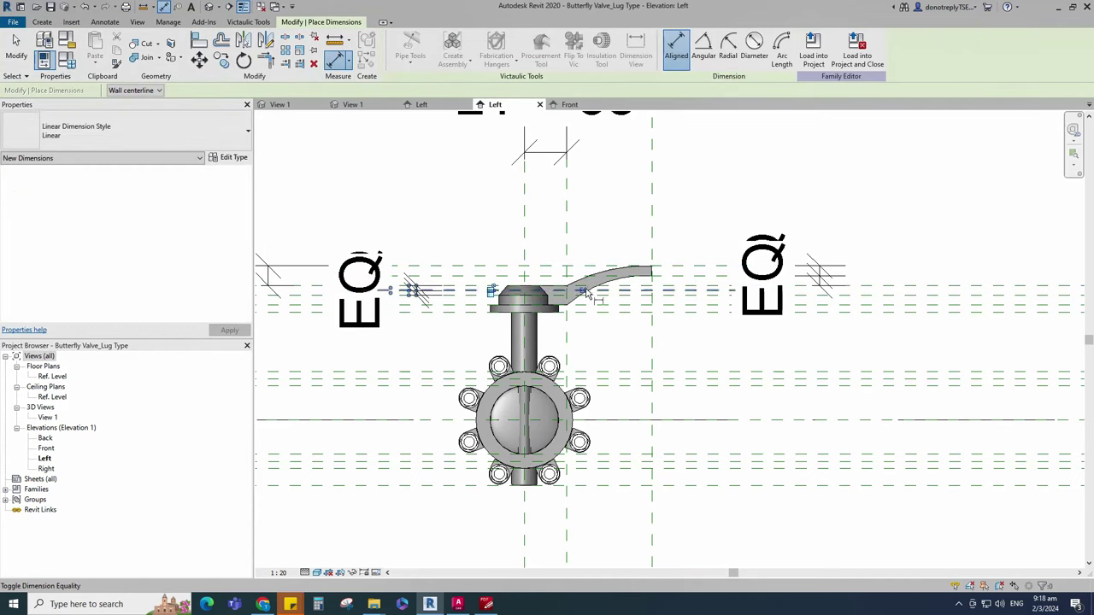
pyautogui.press('Escape')
pyautogui.press('Escape')
# Step: Set the Left elevation's view scale to 1:10
pyautogui.scroll(-2, 396, 308)
pyautogui.click(280, 572)
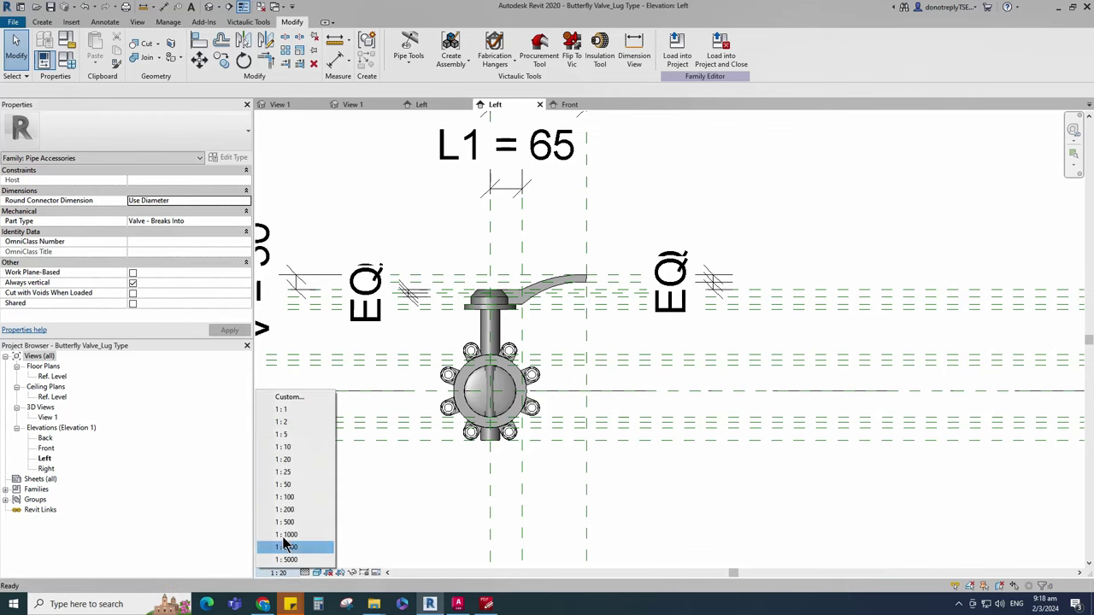
pyautogui.click(284, 447)
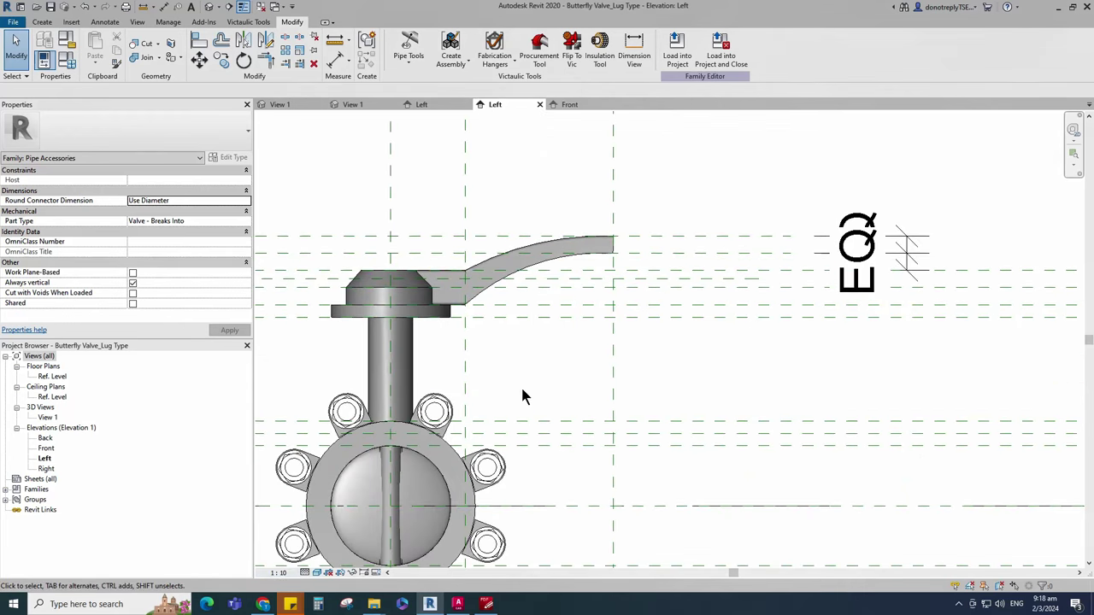
# Step: Start a solid extrusion with a vertical line about 22.5 mm long under the lever, offset 30 mm inward from the L plane
pyautogui.click(41, 22)
pyautogui.click(98, 47)
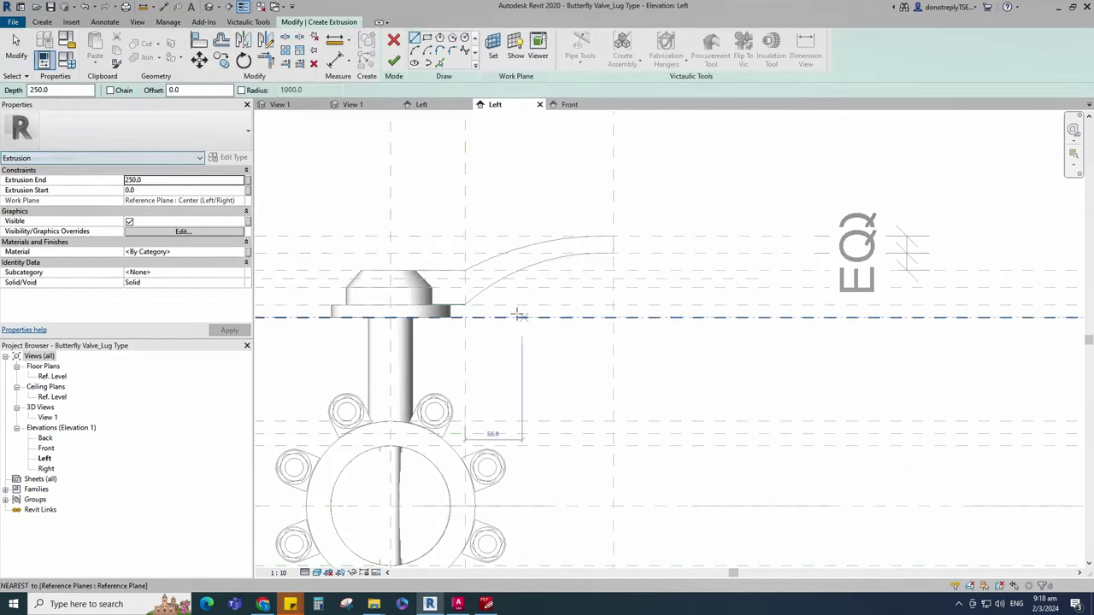
pyautogui.scroll(2, 608, 235)
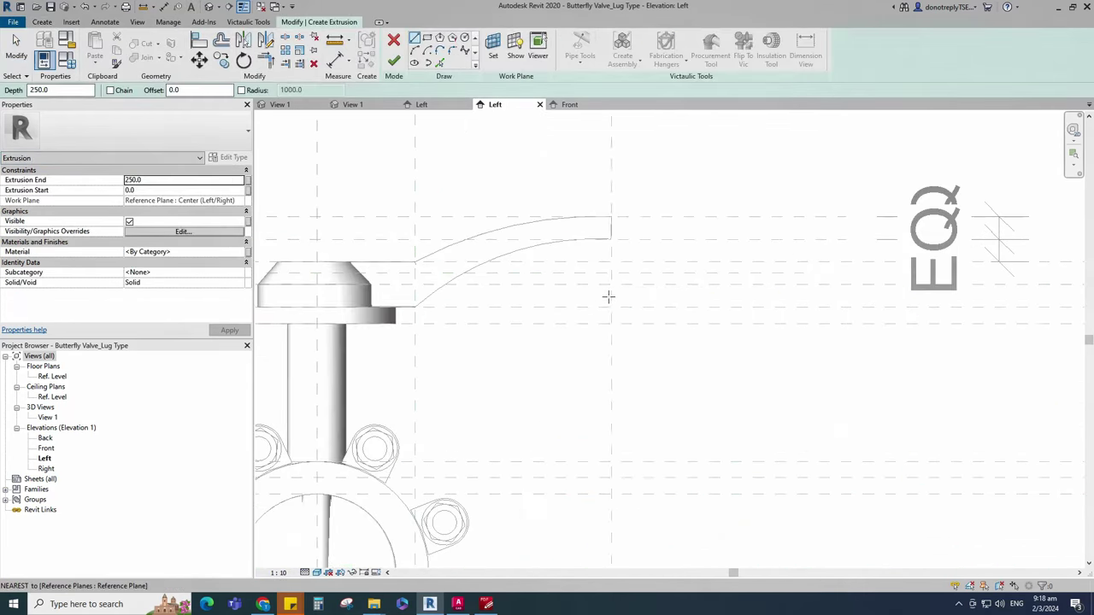
pyautogui.click(178, 91)
pyautogui.write('30')
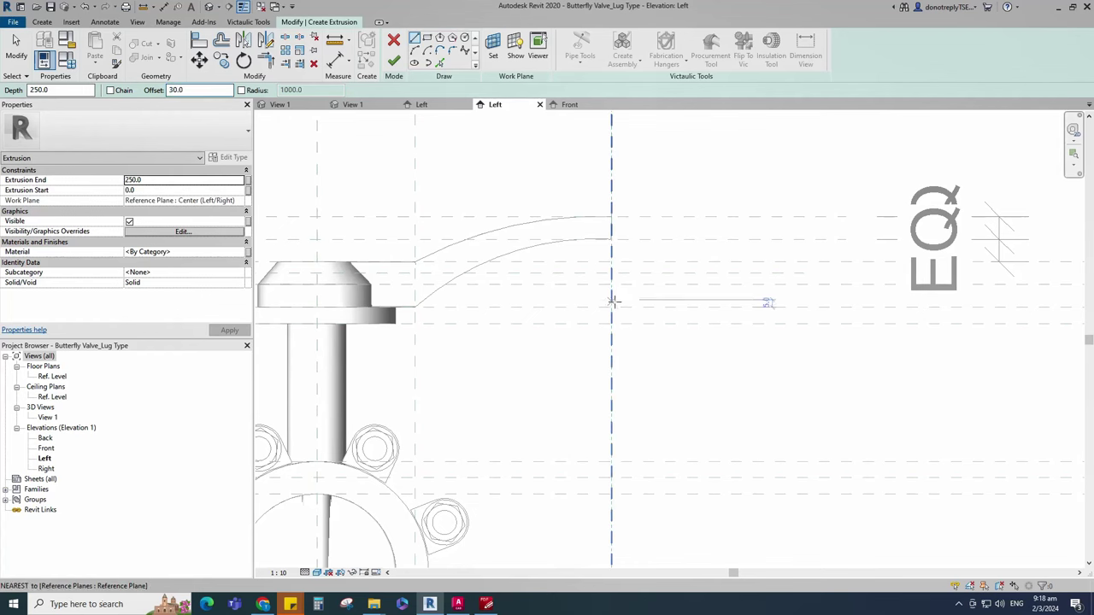
pyautogui.scroll(1, 611, 273)
pyautogui.moveTo(611, 272); pyautogui.dragTo(652, 313, button='middle')
pyautogui.click(653, 312)
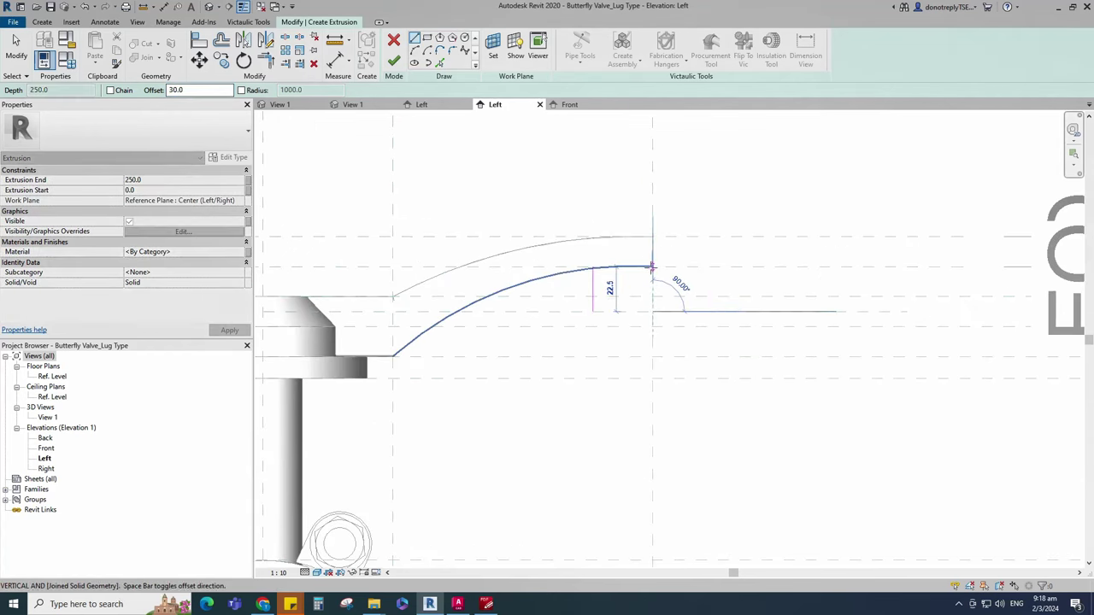
pyautogui.scroll(3, 654, 266)
pyautogui.click(656, 263)
pyautogui.press('Escape')
pyautogui.press('Escape')
pyautogui.scroll(-5, 656, 263)
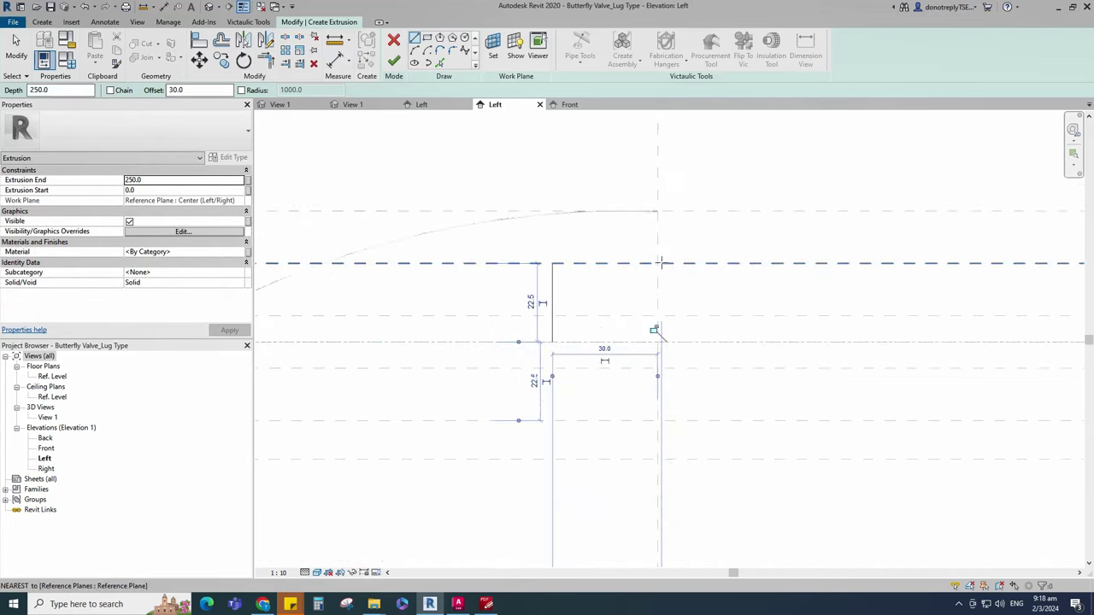
# Step: Dimension the vertical sketch line from the L plane and label the dimension with the V parameter
pyautogui.click(336, 62)
pyautogui.click(646, 202)
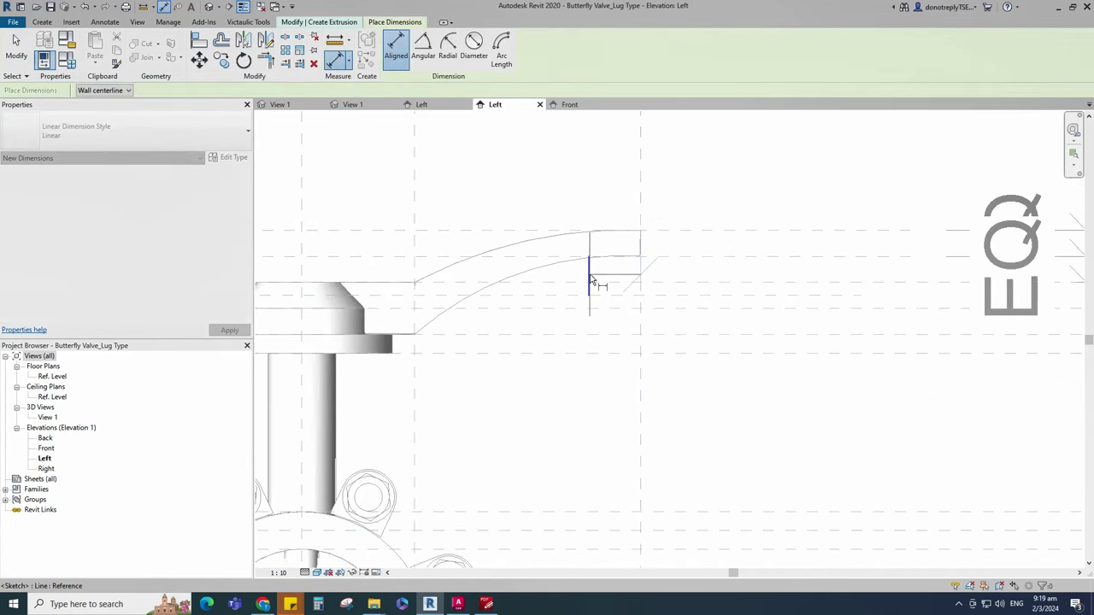
pyautogui.click(590, 277)
pyautogui.scroll(-5, 581, 220)
pyautogui.scroll(2, 581, 216)
pyautogui.click(604, 220)
pyautogui.press('Escape')
pyautogui.press('Escape')
pyautogui.click(605, 220)
pyautogui.click(181, 232)
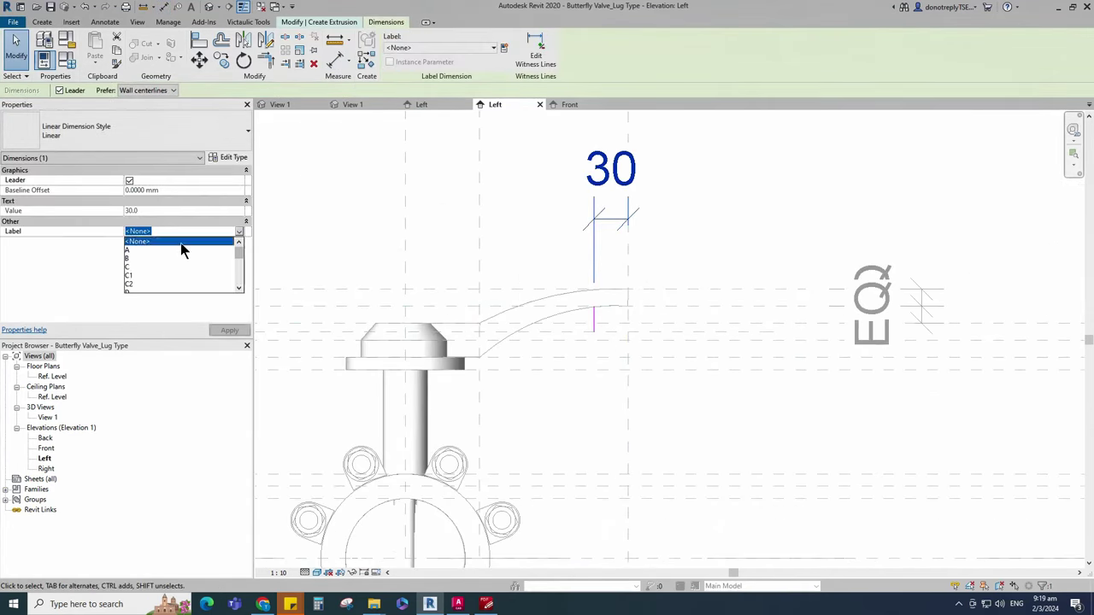
pyautogui.scroll(-6, 159, 271)
pyautogui.click(154, 283)
pyautogui.click(553, 333)
pyautogui.scroll(2, 555, 344)
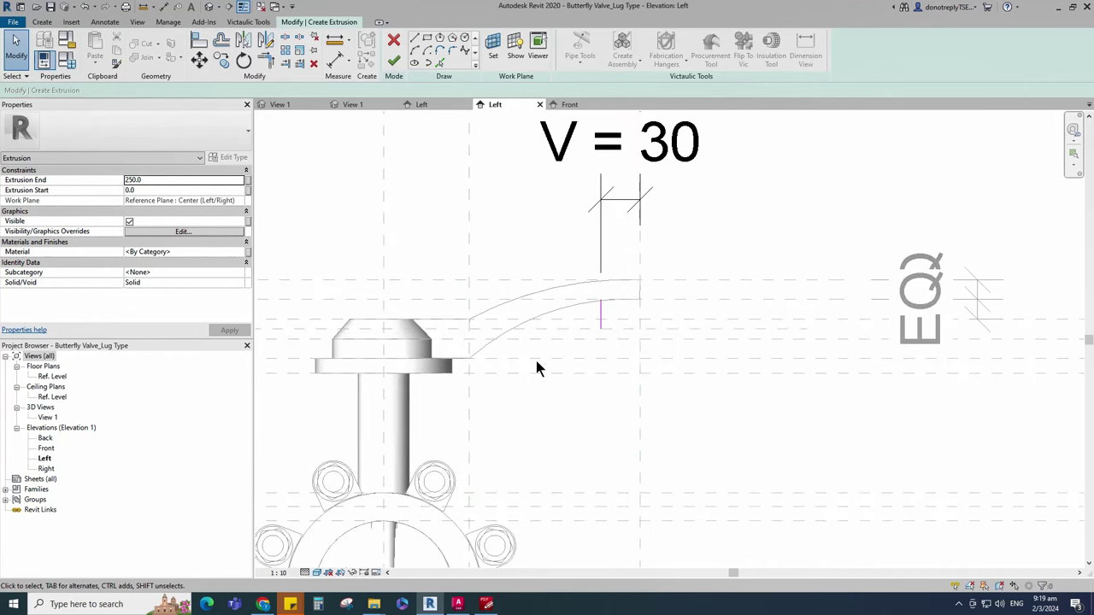
# Step: Close the profile with a horizontal line along the offset plane and the lever's picked lower arc, trimming the arc to the lines
pyautogui.press('l')
pyautogui.press('i')
pyautogui.scroll(2, 552, 283)
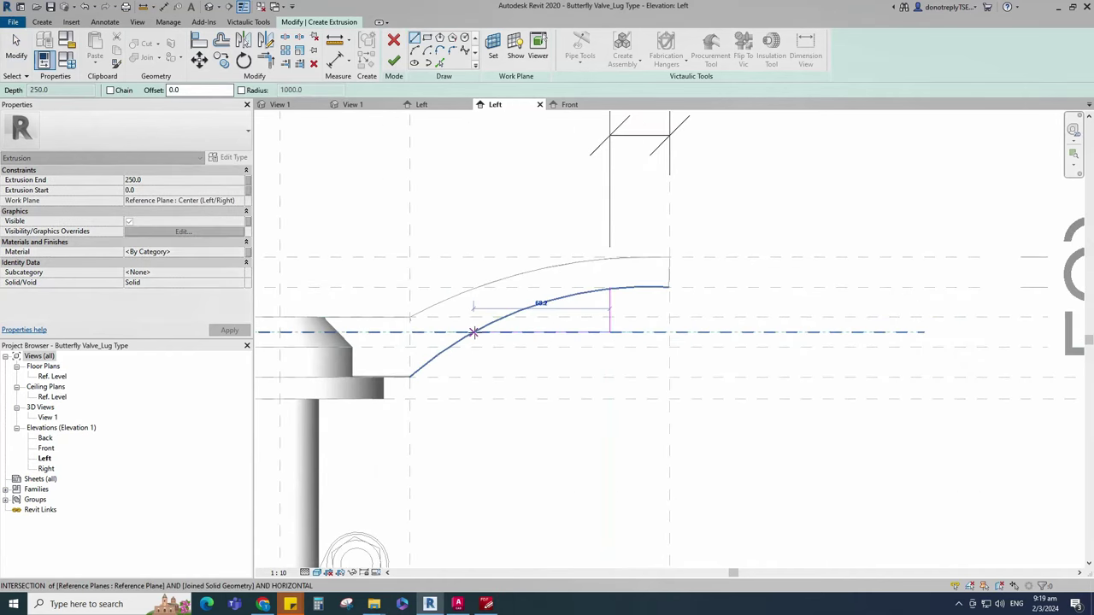
pyautogui.click(474, 332)
pyautogui.press('Escape')
pyautogui.press('Escape')
pyautogui.click(440, 62)
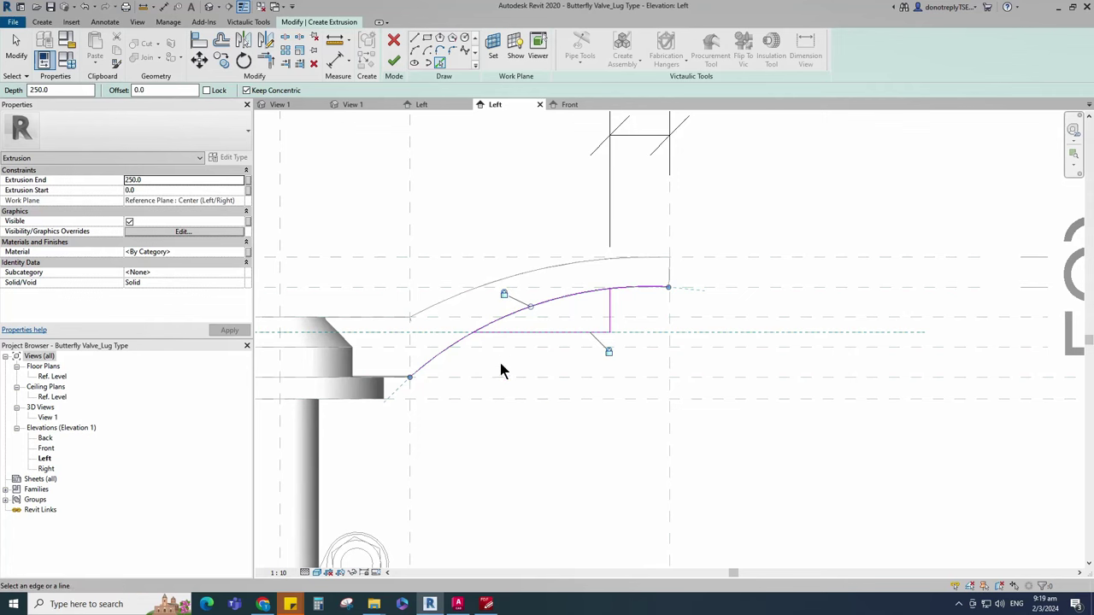
pyautogui.click(265, 65)
pyautogui.click(504, 318)
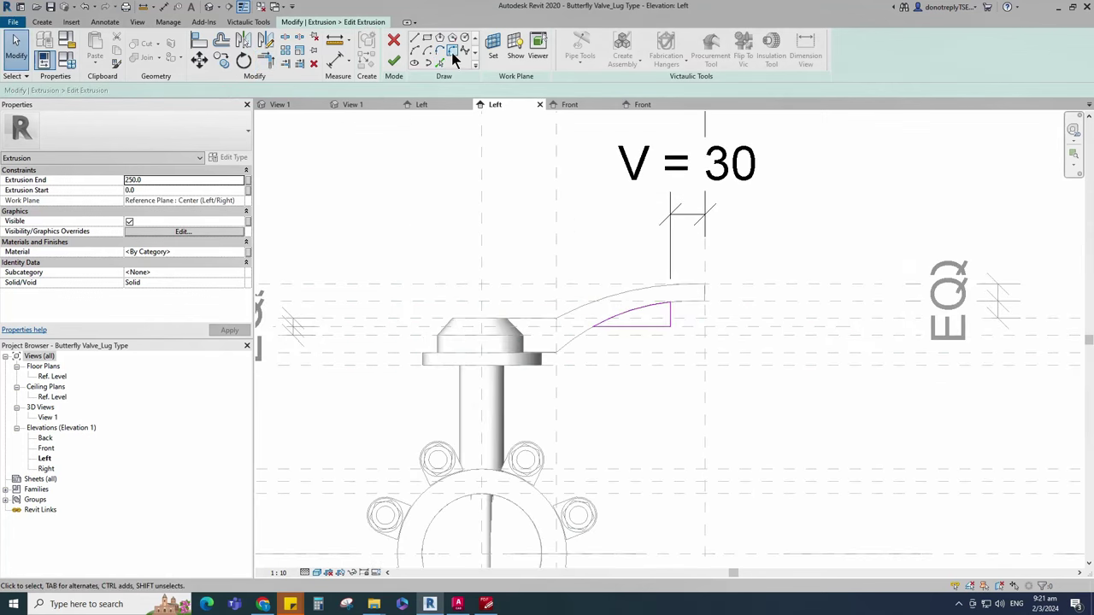
# Step: Fillet the profile's lower outer corner with a 5 mm radius and finish the extrusion
pyautogui.click(452, 51)
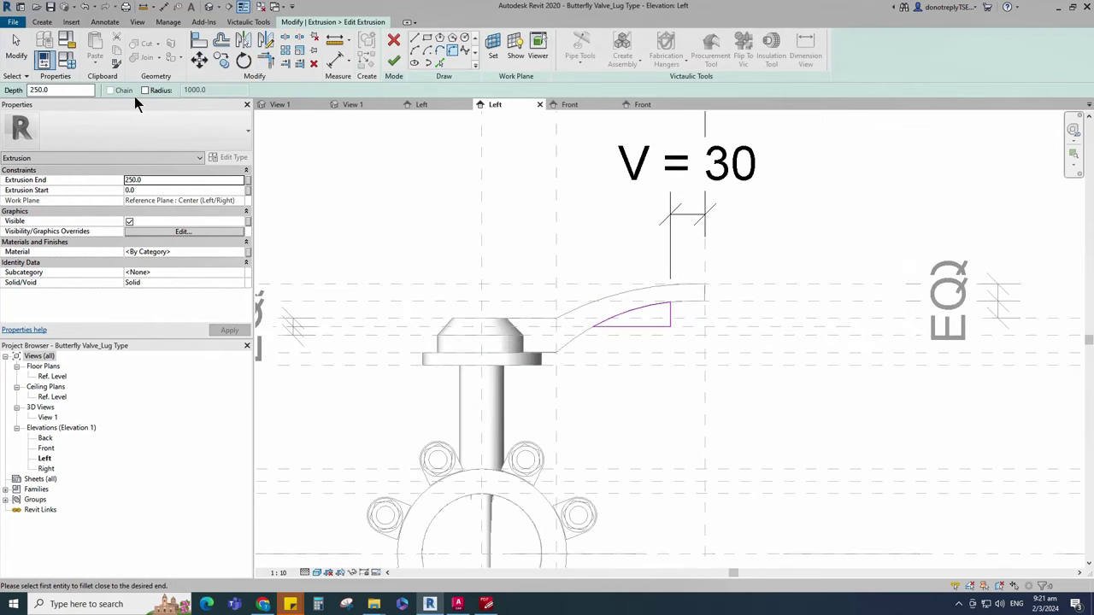
pyautogui.write('5.0')
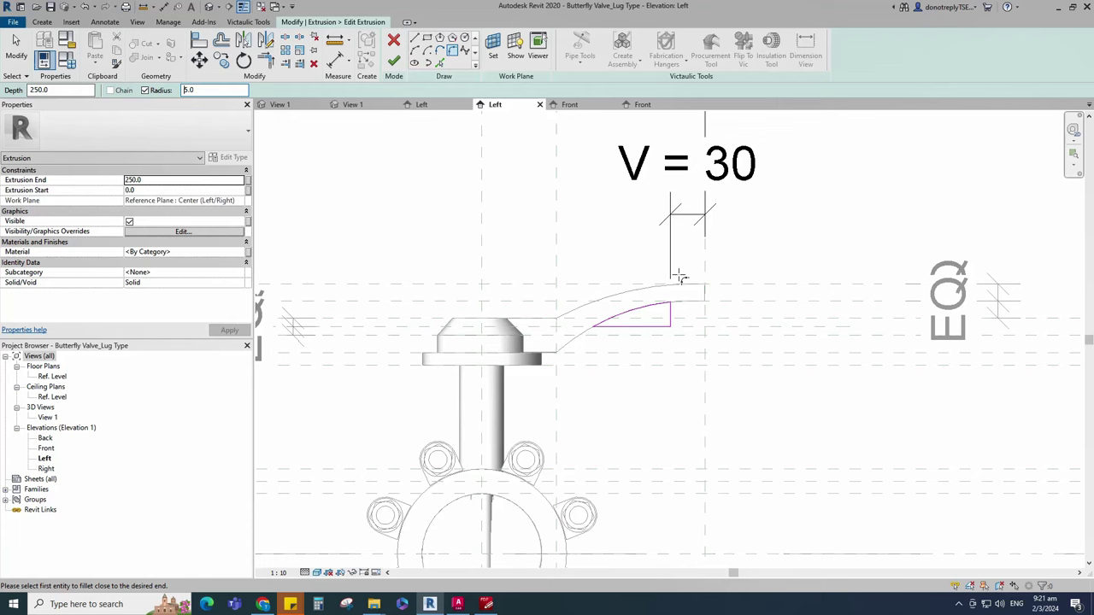
pyautogui.click(664, 331)
pyautogui.scroll(1, 666, 368)
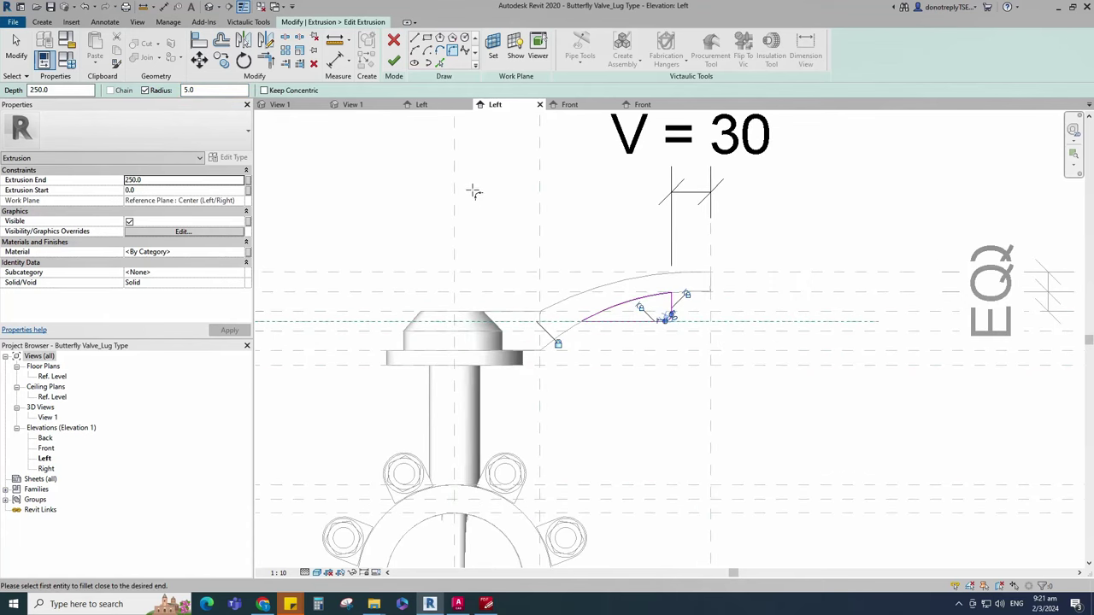
pyautogui.click(393, 62)
pyautogui.click(599, 240)
pyautogui.scroll(-1, 599, 240)
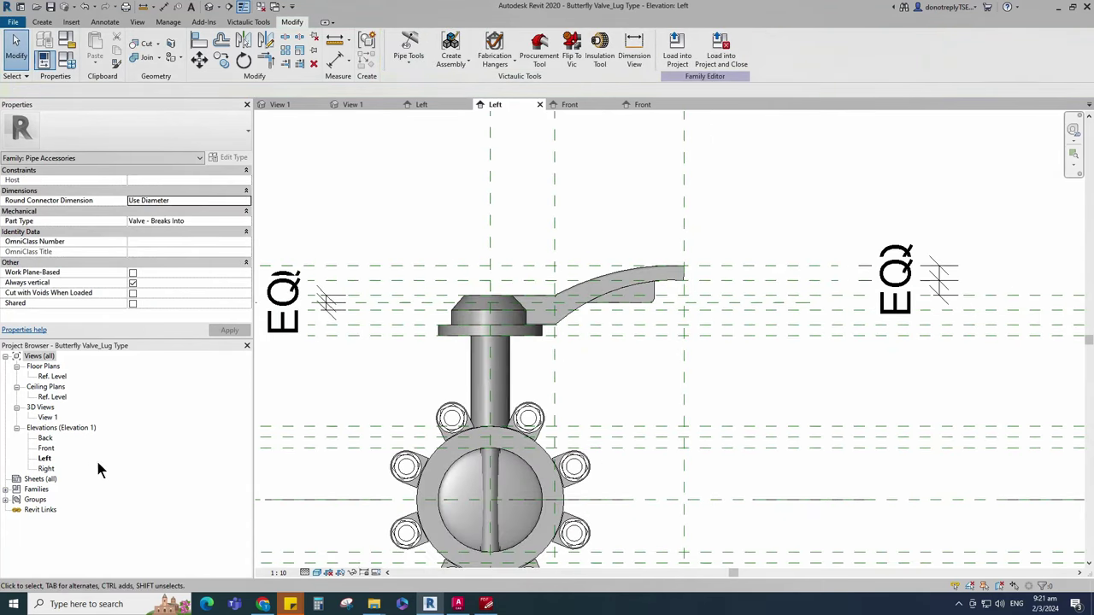
# Step: In the Front elevation, align both ends of the new extrusion to the inner reference planes on either side of the lever's centre
pyautogui.doubleClick(45, 448)
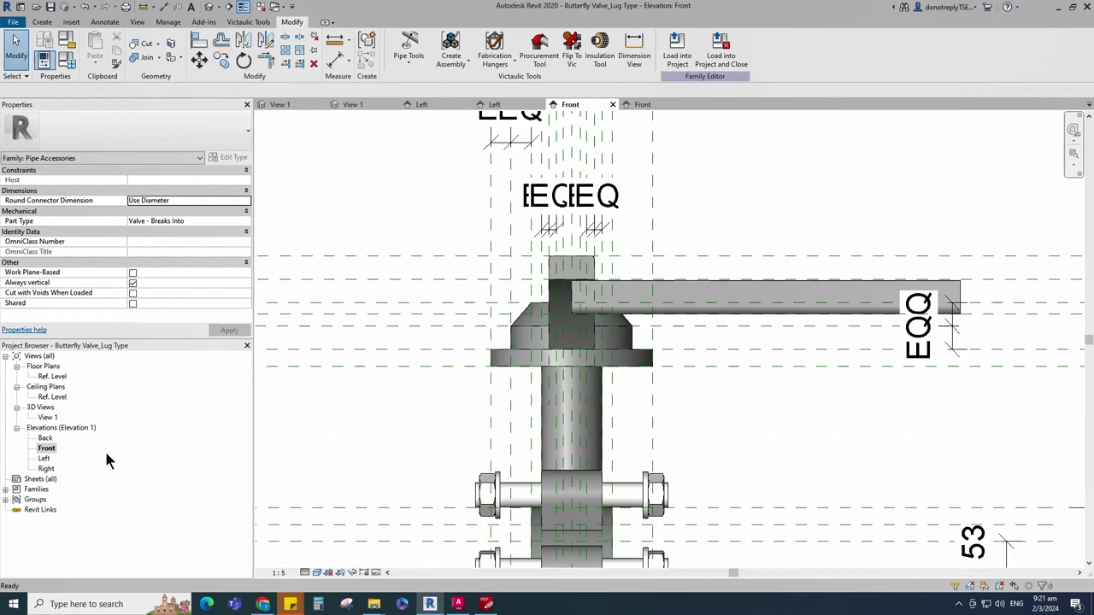
pyautogui.click(674, 314)
pyautogui.press('a')
pyautogui.press('l')
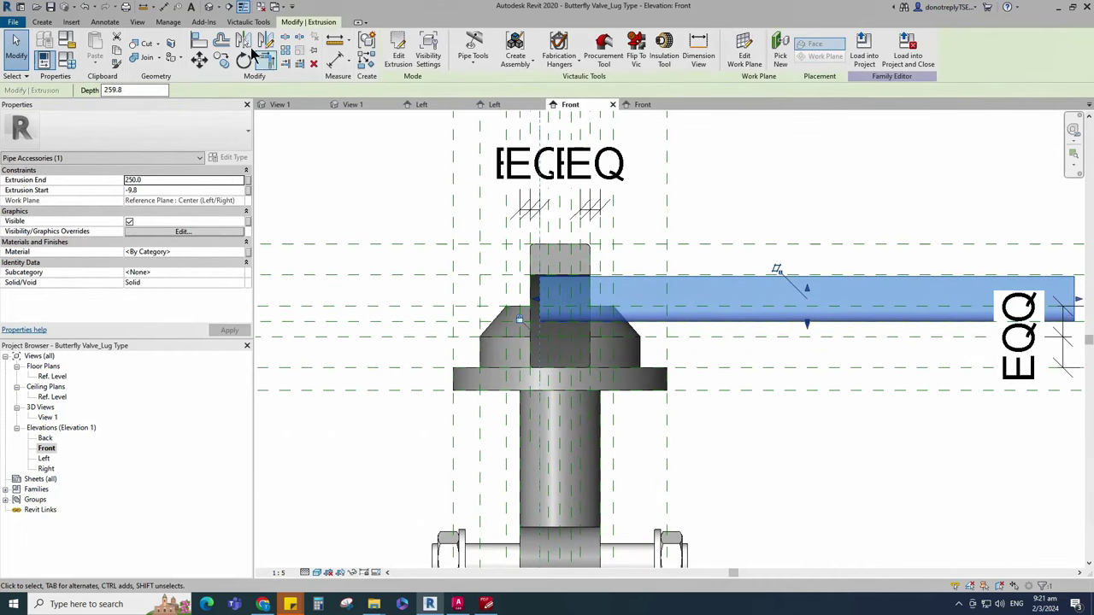
pyautogui.scroll(-1, 580, 314)
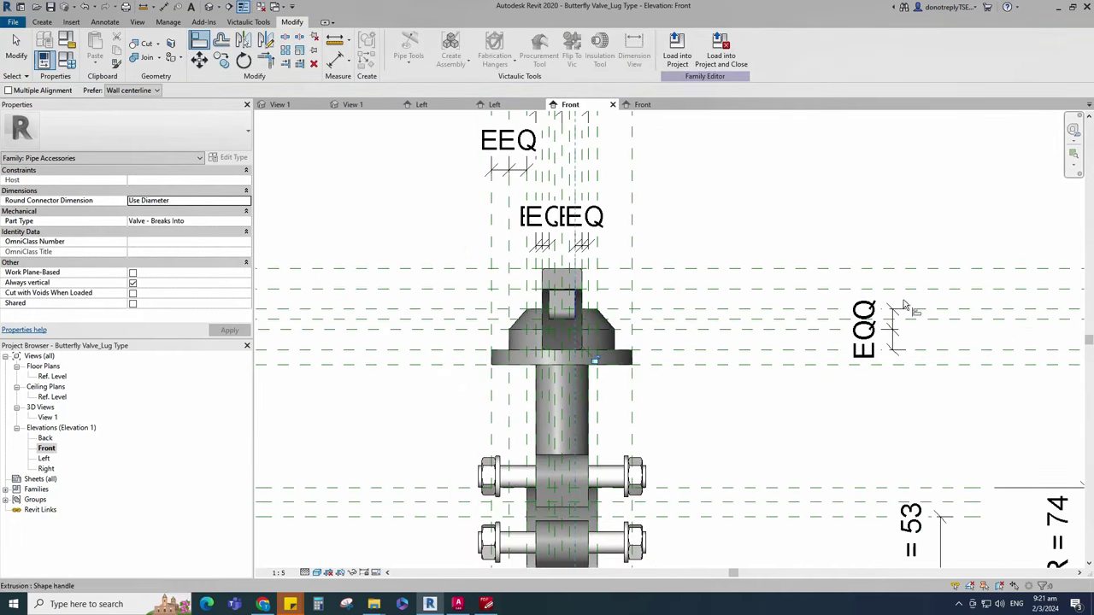
pyautogui.press('Escape')
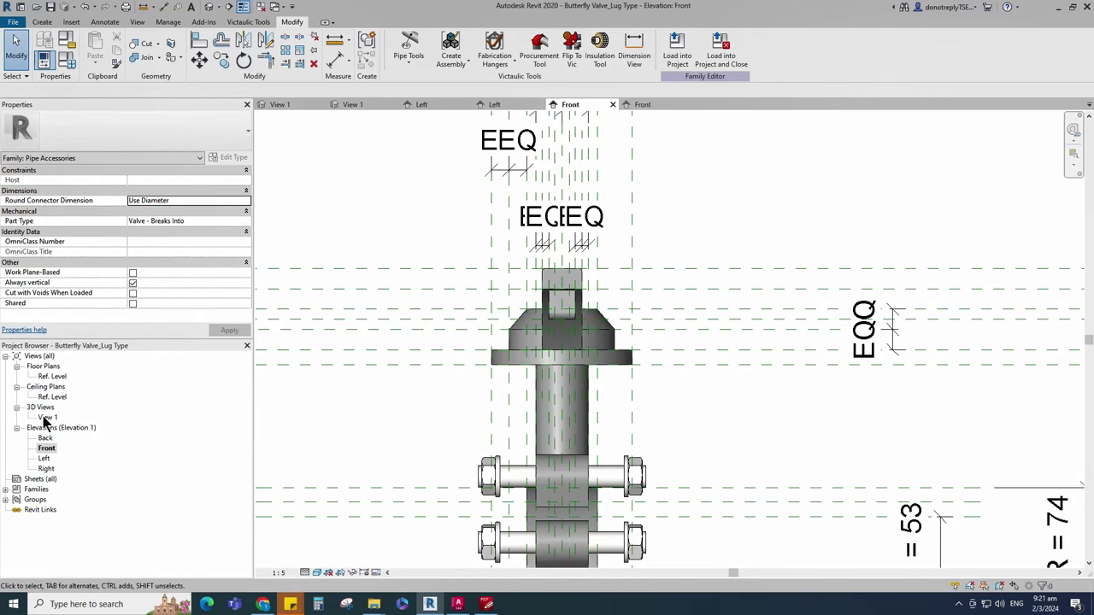
# Step: In 3D View 1, associate the material of the new extrusion under the handle with the Lever parameter
pyautogui.doubleClick(46, 418)
pyautogui.keyDown('shift'); pyautogui.moveTo(670, 457); pyautogui.dragTo(897, 376, button='middle'); pyautogui.keyUp('shift')
pyautogui.scroll(1, 906, 342)
pyautogui.keyDown('shift'); pyautogui.moveTo(906, 342); pyautogui.dragTo(855, 317, button='middle'); pyautogui.keyUp('shift')
pyautogui.scroll(-1, 846, 299)
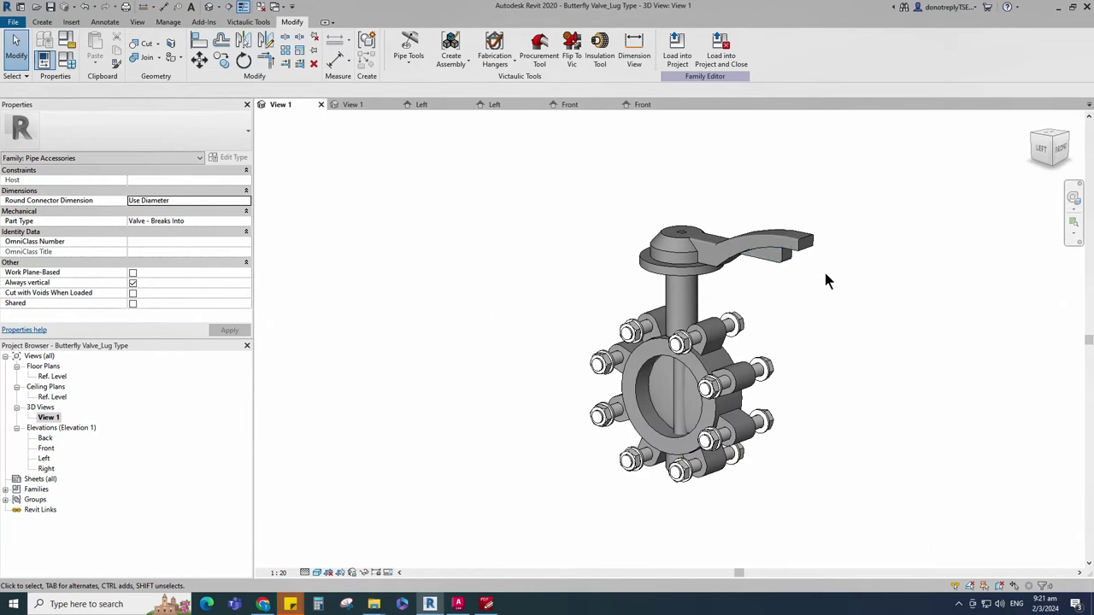
pyautogui.click(817, 275)
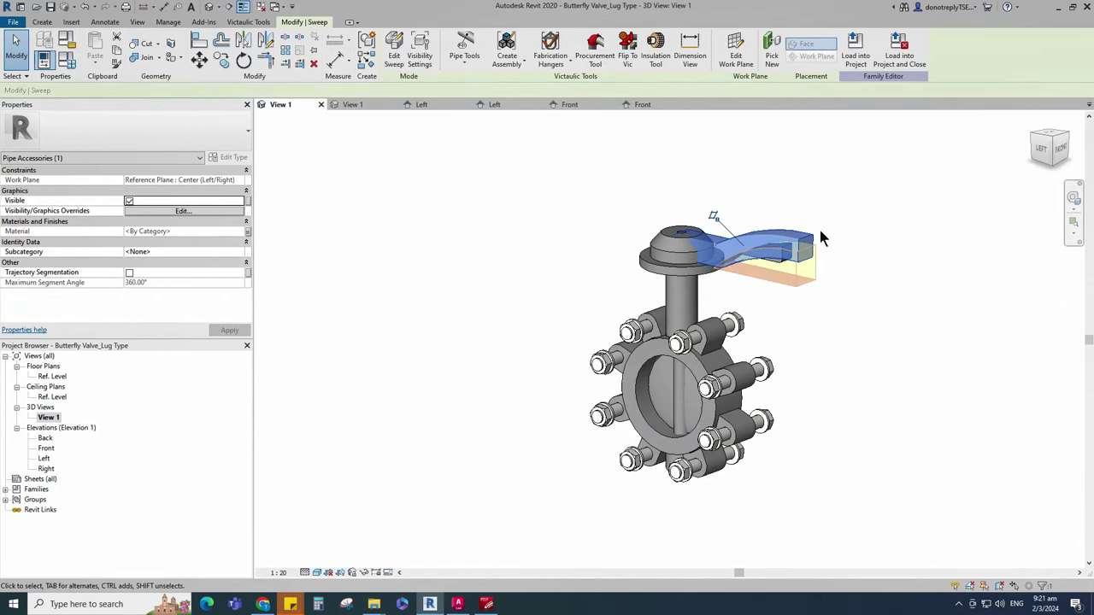
pyautogui.click(909, 309)
pyautogui.scroll(1, 774, 266)
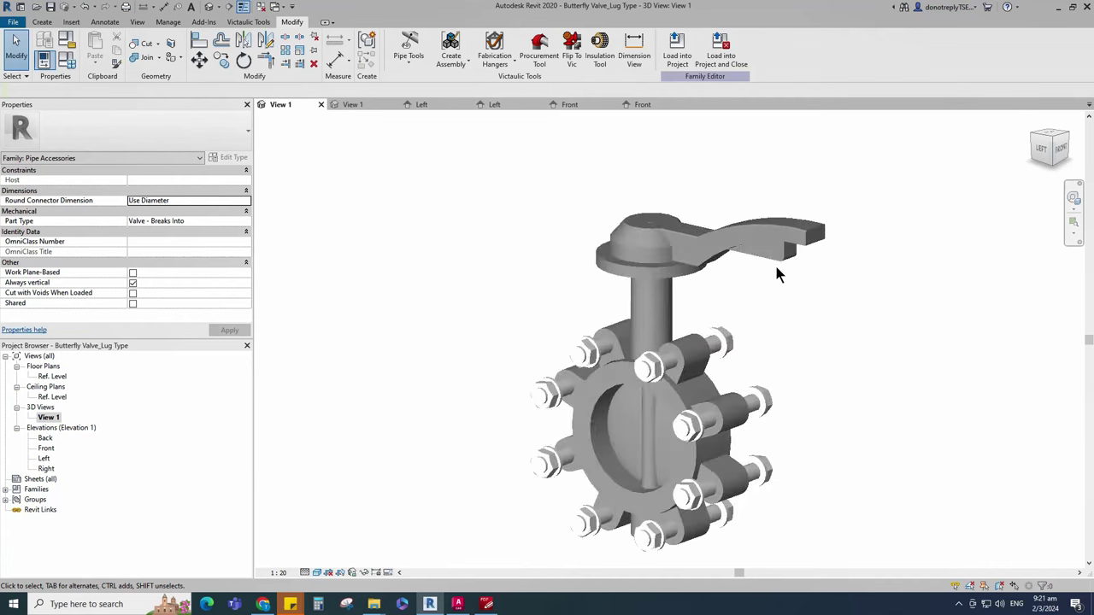
pyautogui.click(776, 259)
pyautogui.click(248, 252)
pyautogui.click(351, 296)
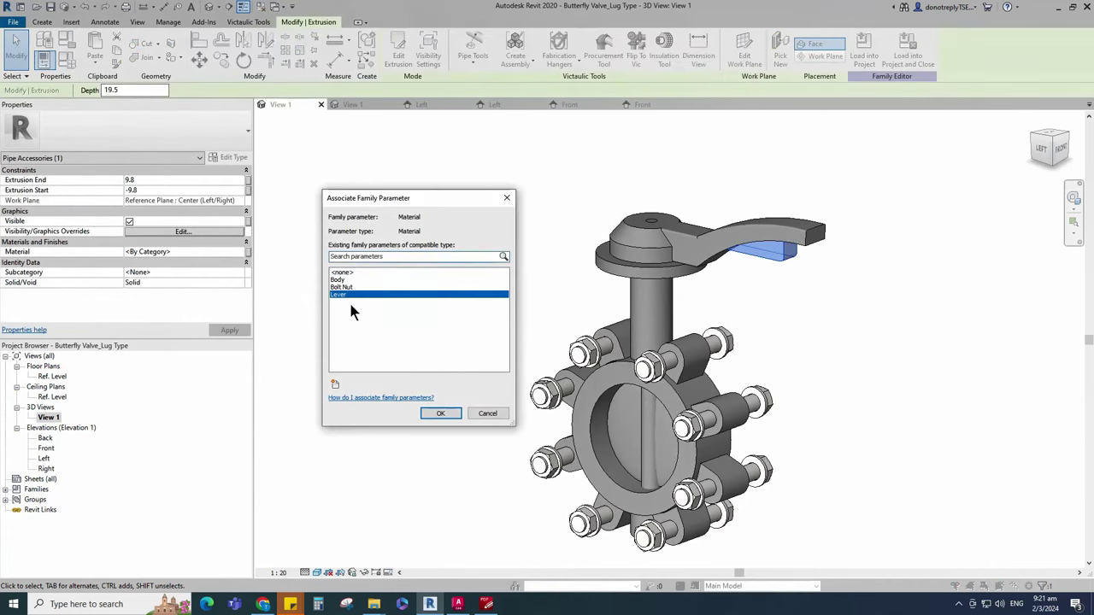
pyautogui.click(441, 412)
pyautogui.click(455, 372)
# Step: In the family types, move the Nominal Diameter parameter up to the first row of the Dimensions group
pyautogui.scroll(-4, 842, 342)
pyautogui.scroll(1, 589, 397)
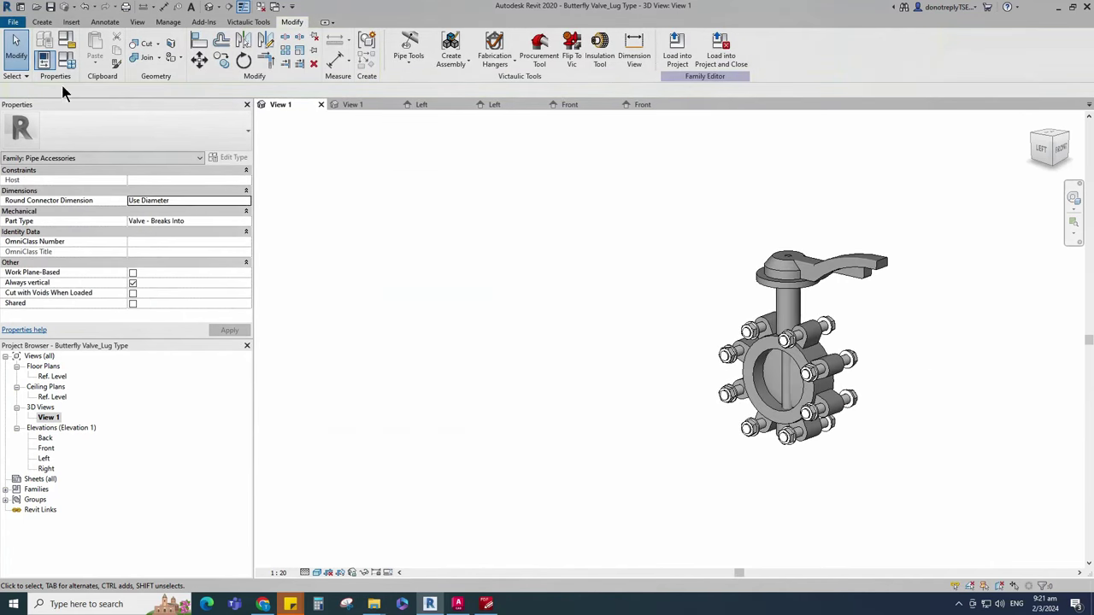
pyautogui.click(67, 61)
pyautogui.click(137, 374)
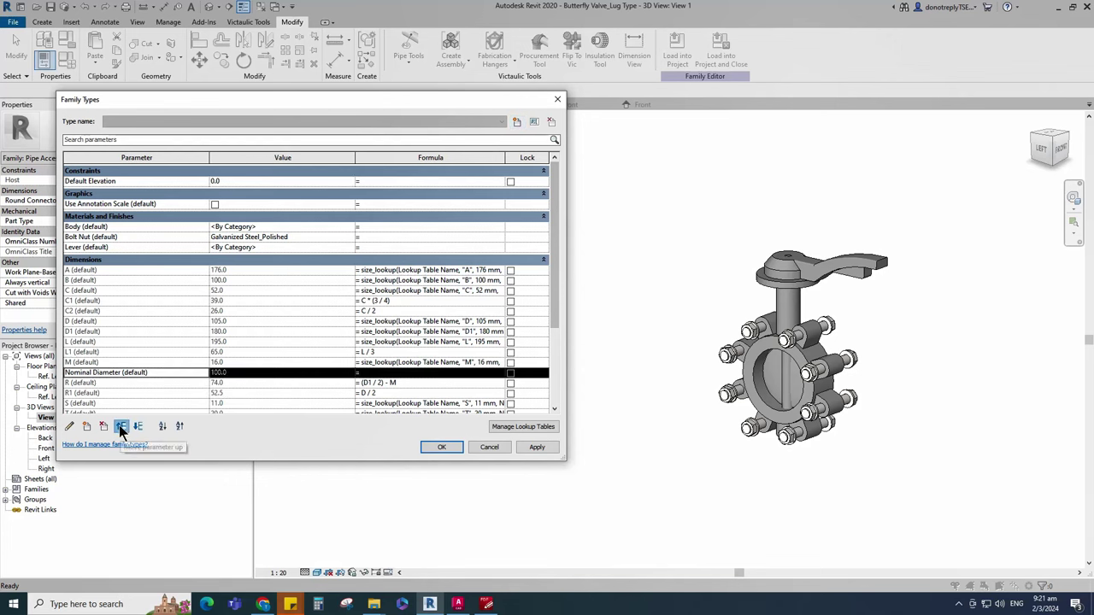
pyautogui.click(121, 426)
pyautogui.click(120, 426)
pyautogui.click(120, 426)
pyautogui.click(121, 426)
pyautogui.click(121, 426)
pyautogui.click(120, 426)
pyautogui.click(121, 426)
# Step: Flex the valve by applying Nominal Diameter values of 50, 65 and 80
pyautogui.click(218, 271)
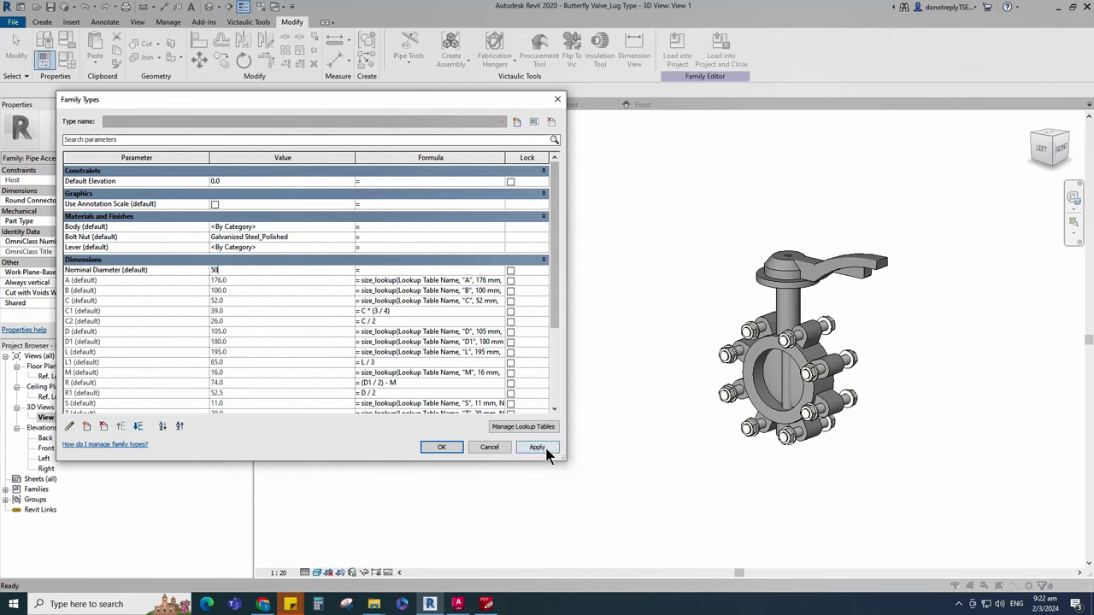
pyautogui.click(537, 447)
pyautogui.doubleClick(241, 272)
pyautogui.write('65')
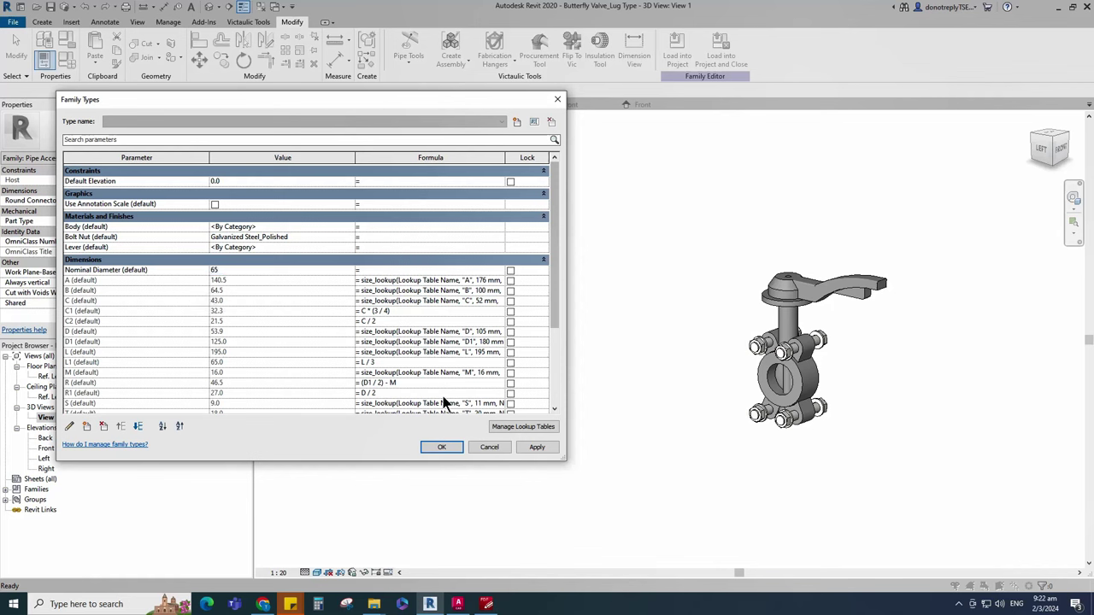
pyautogui.click(537, 447)
pyautogui.write('80')
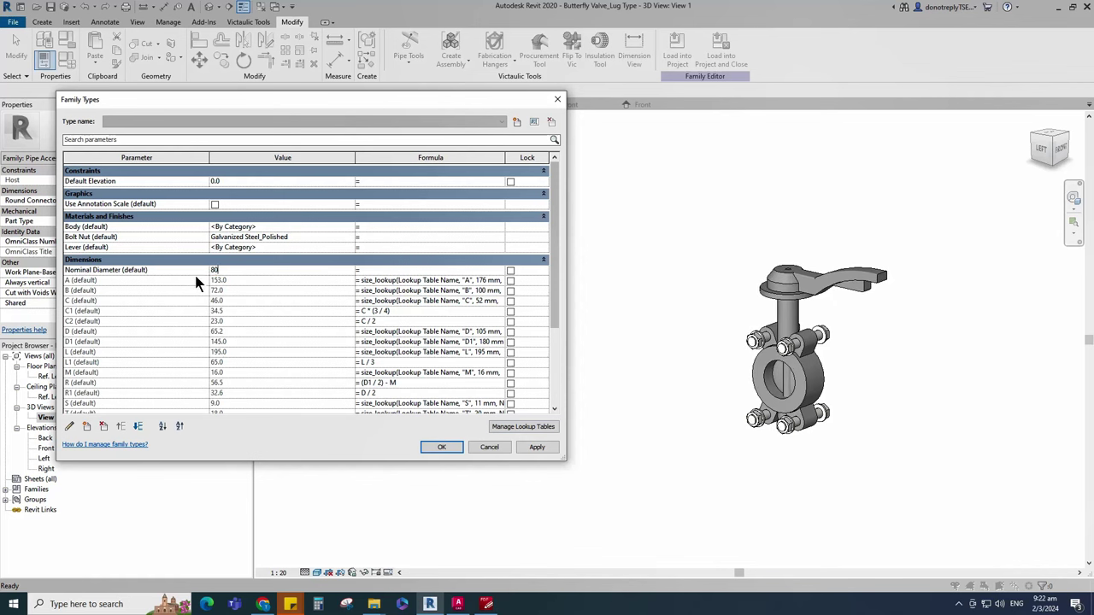
pyautogui.click(536, 447)
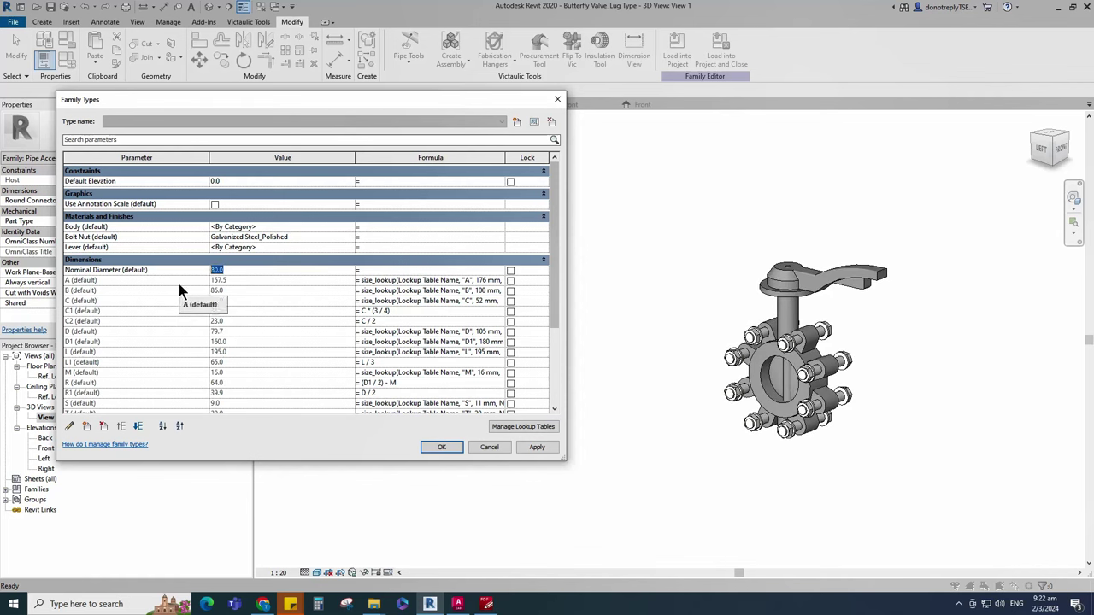
# Step: Flex the valve at Nominal Diameters 125 and 150, and return the parameter to 100
pyautogui.write('125')
pyautogui.click(537, 447)
pyautogui.click(220, 272)
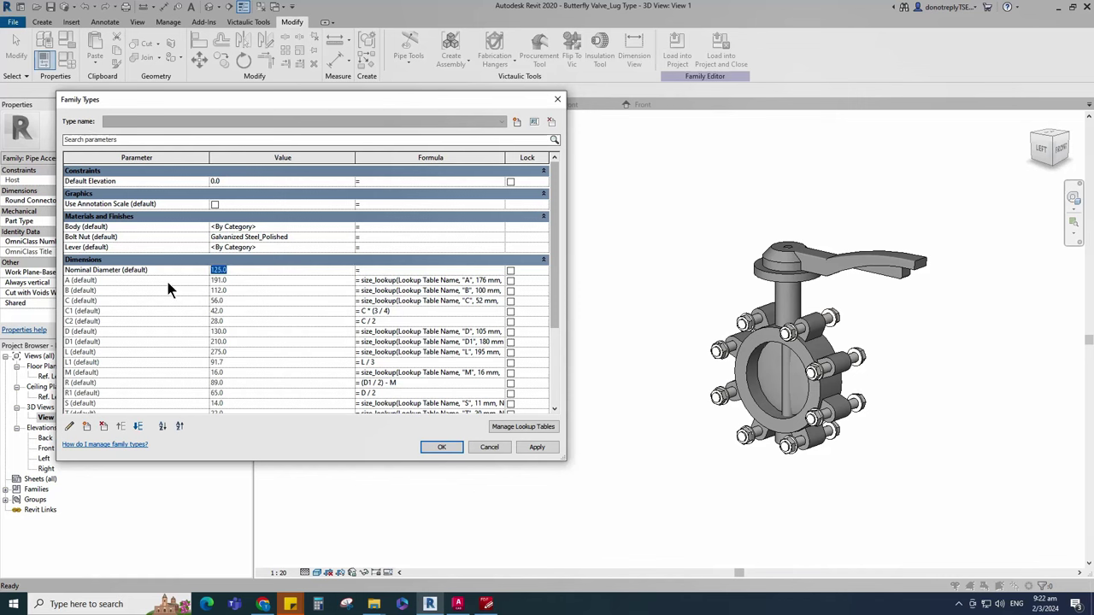
pyautogui.write('150')
pyautogui.click(536, 447)
pyautogui.click(218, 270)
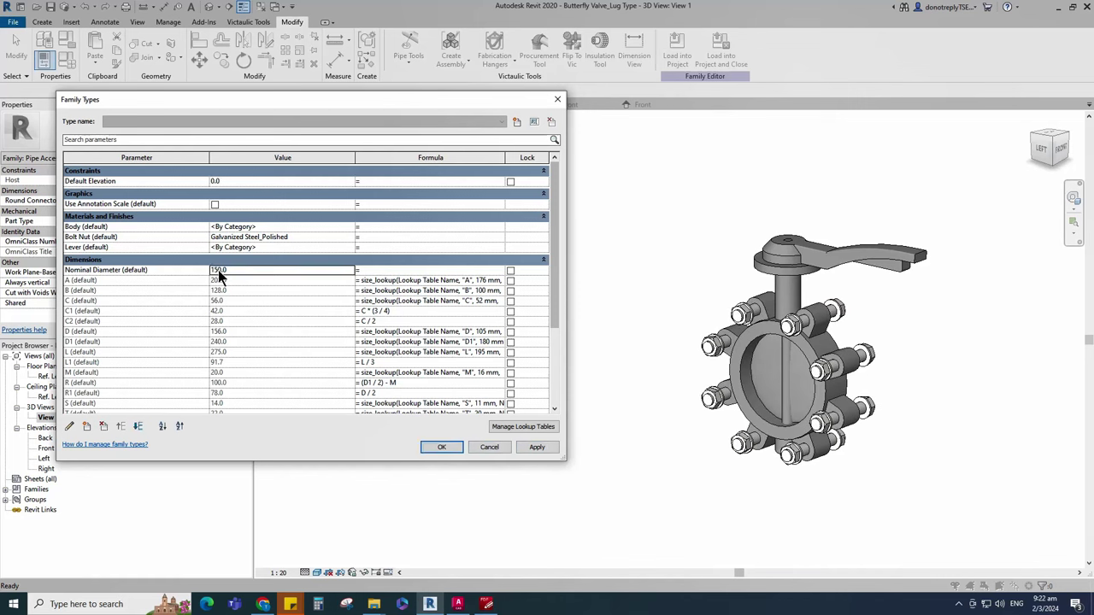
pyautogui.write('100')
pyautogui.click(540, 447)
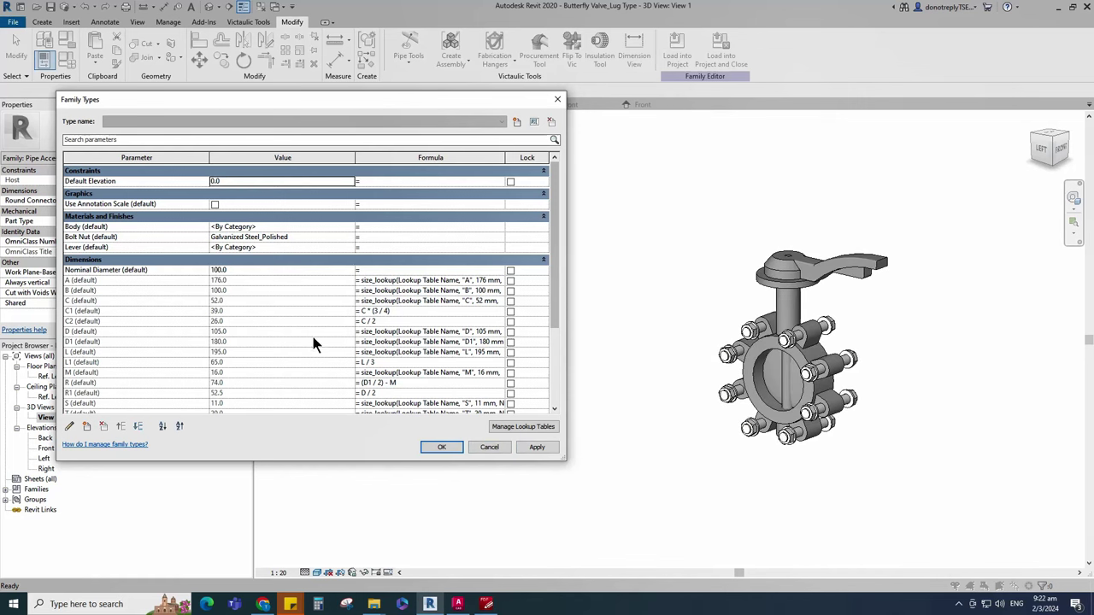
# Step: Create a new material named M_Blue from the Body parameter's material browser
pyautogui.click(349, 226)
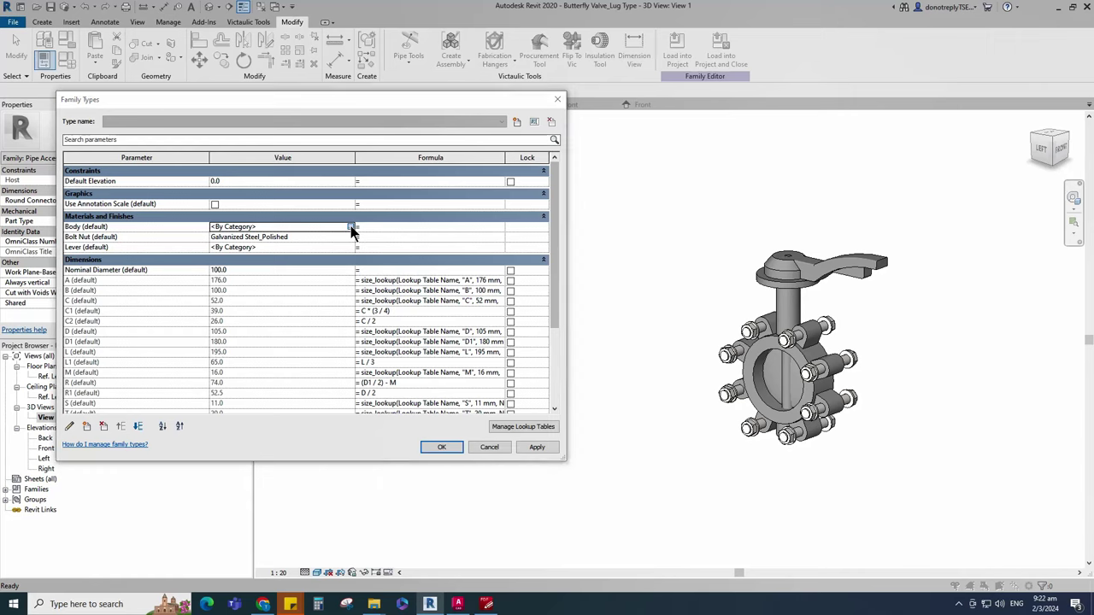
pyautogui.click(350, 227)
pyautogui.scroll(-1, 350, 226)
pyautogui.click(334, 457)
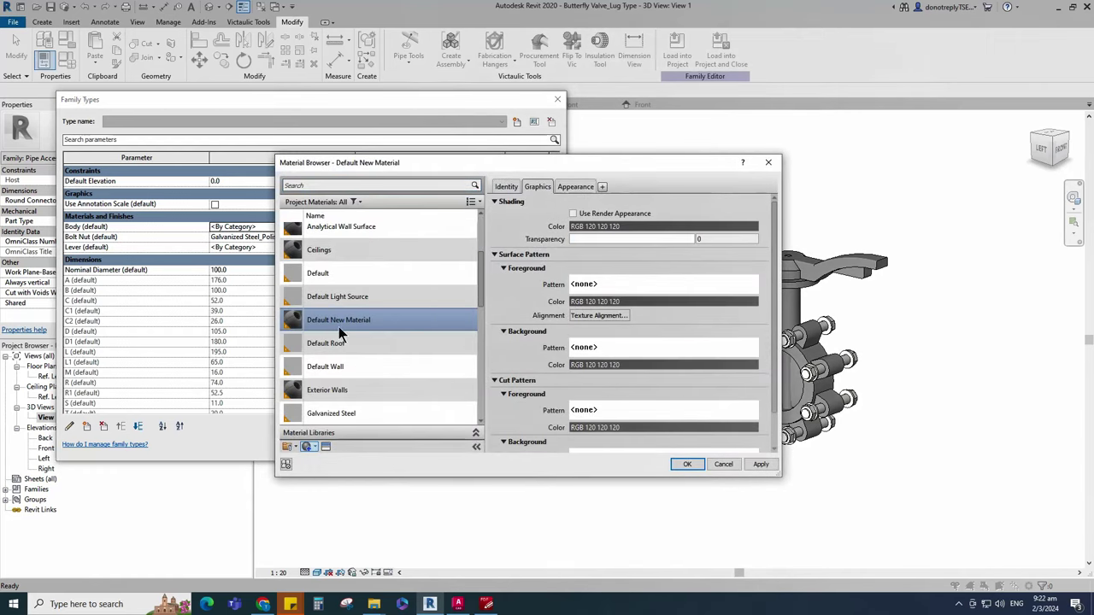
pyautogui.rightClick(351, 322)
pyautogui.write('M_Blur')
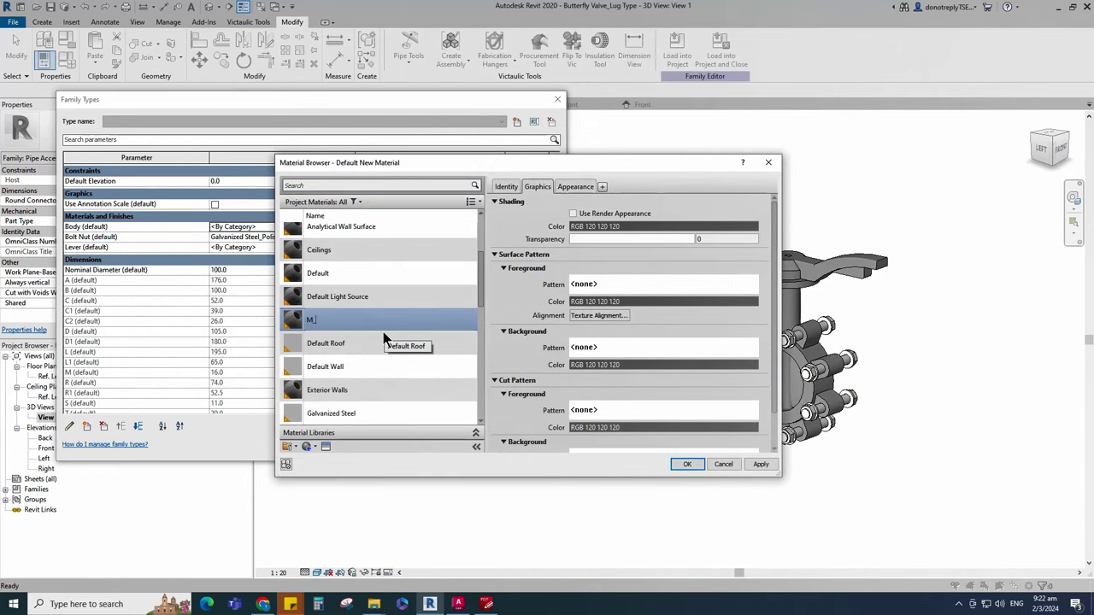
pyautogui.press('BackSpace')
pyautogui.write('e')
pyautogui.click(762, 465)
# Step: Replace M_Blue's appearance with the Anodized - Blue asset from the Metal category of the Appearance Library
pyautogui.click(326, 448)
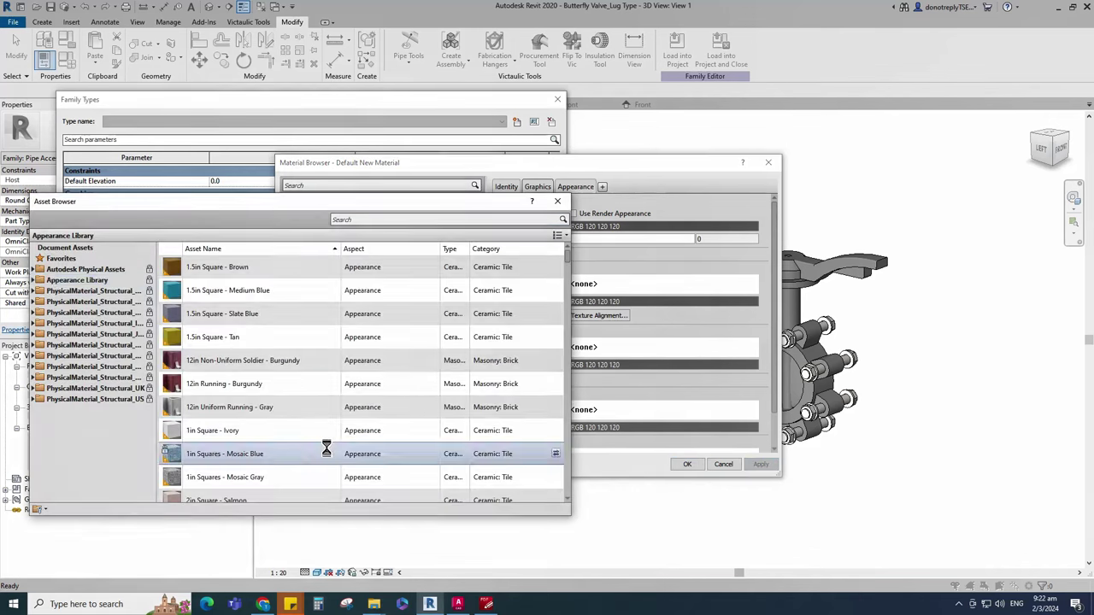
pyautogui.click(40, 282)
pyautogui.click(61, 399)
pyautogui.scroll(-8, 263, 401)
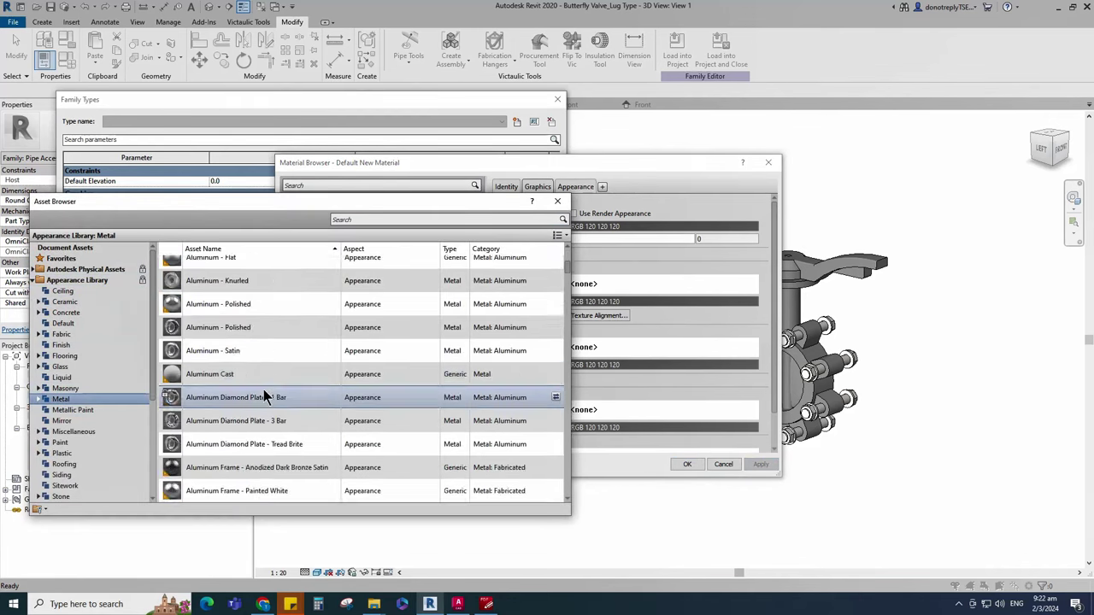
pyautogui.click(555, 436)
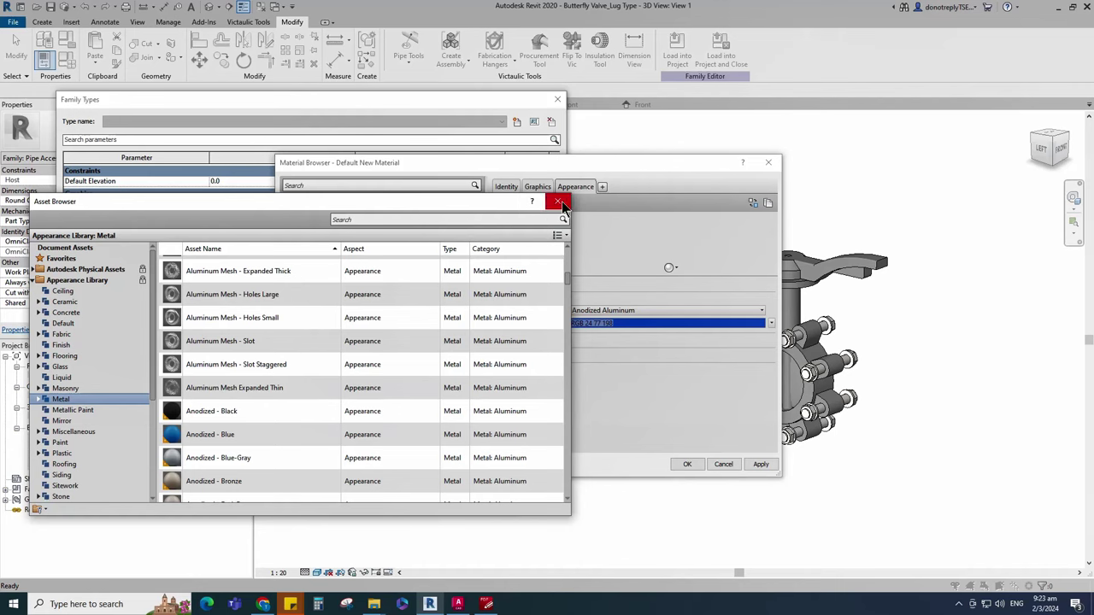
pyautogui.click(560, 203)
pyautogui.click(494, 284)
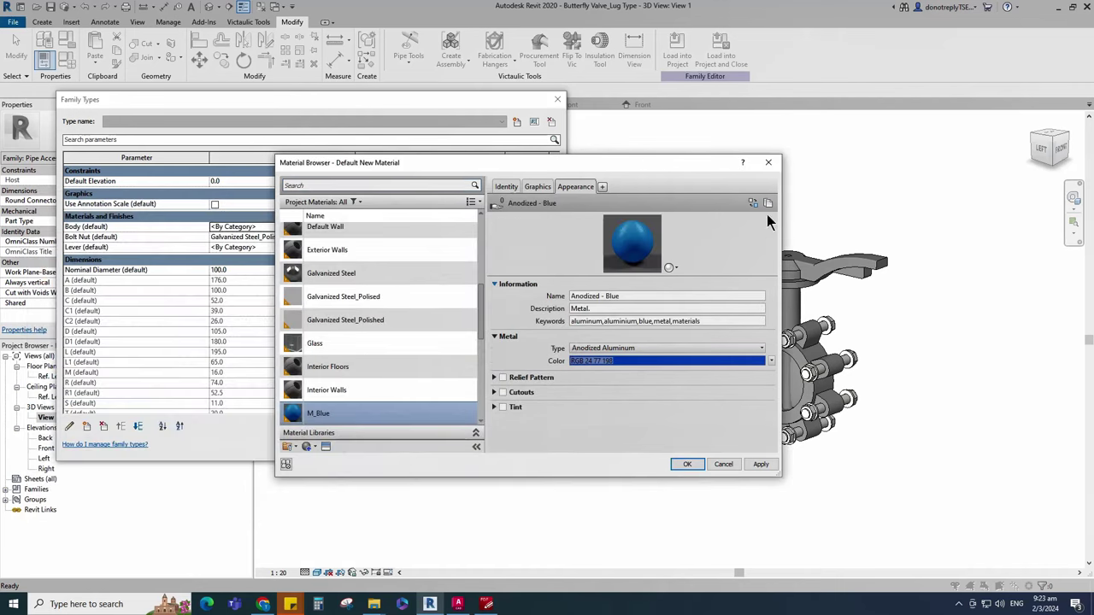
# Step: Make M_Blue's shading use its render appearance and apply the material to the Body parameter
pyautogui.click(538, 186)
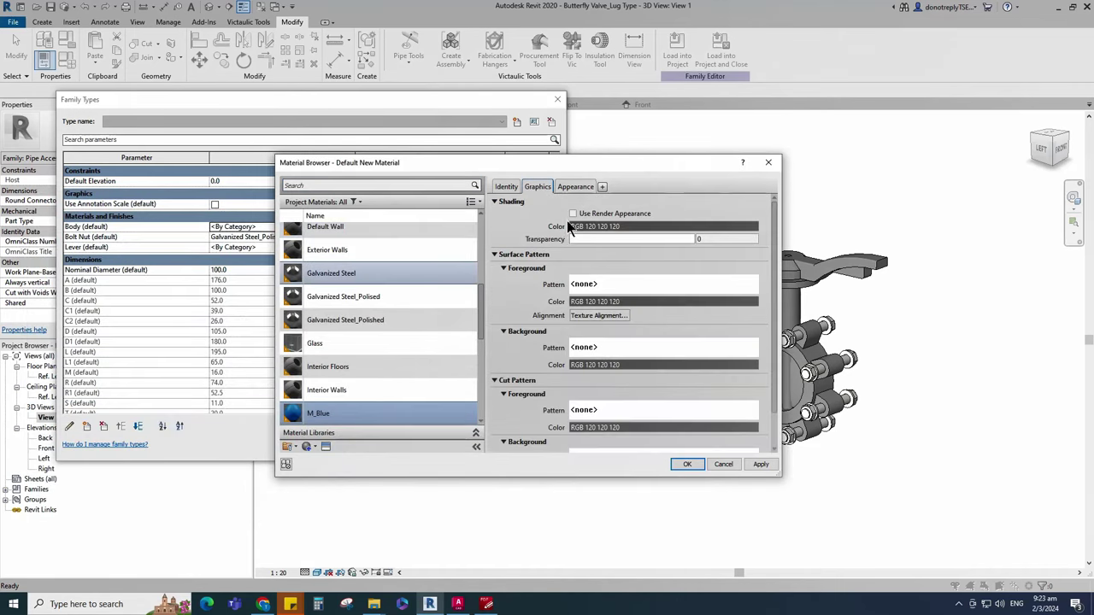
pyautogui.click(761, 464)
pyautogui.click(688, 464)
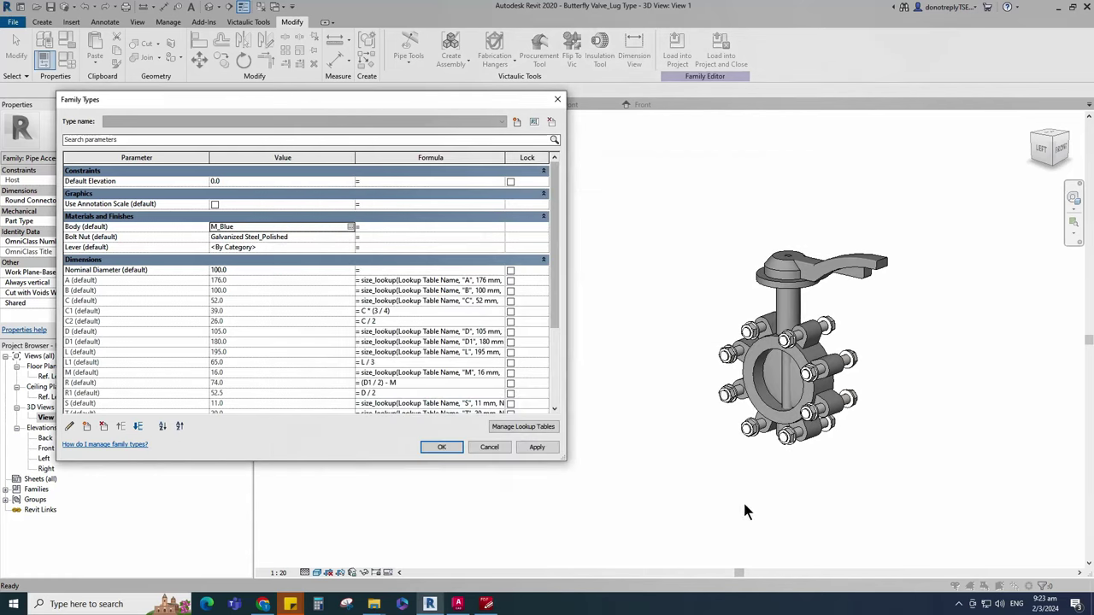
pyautogui.click(556, 445)
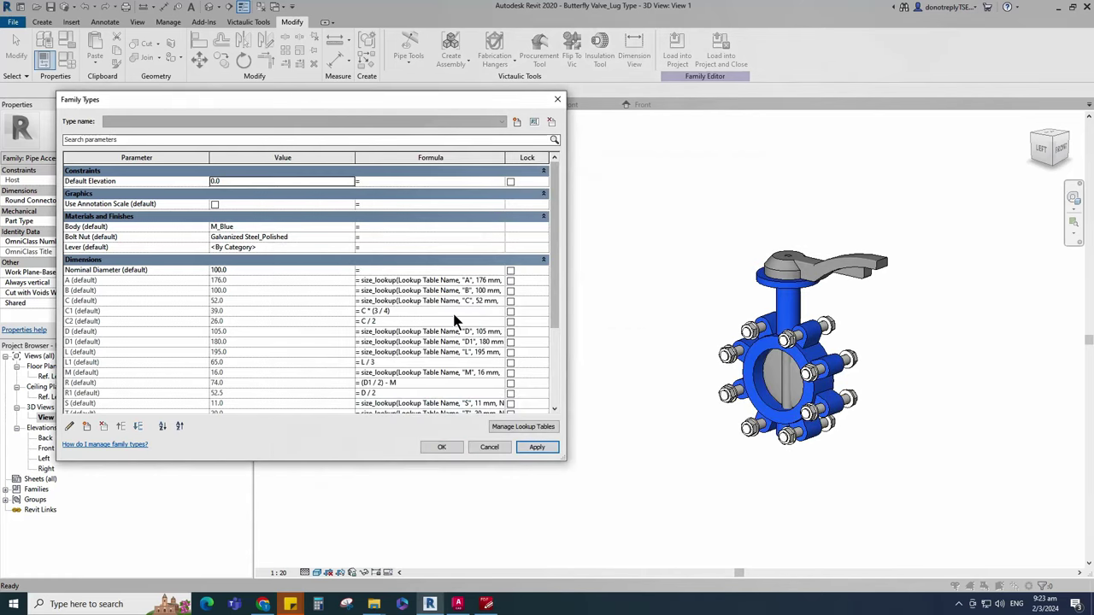
# Step: Create a new material named M_Black from the Lever parameter's material browser
pyautogui.click(351, 248)
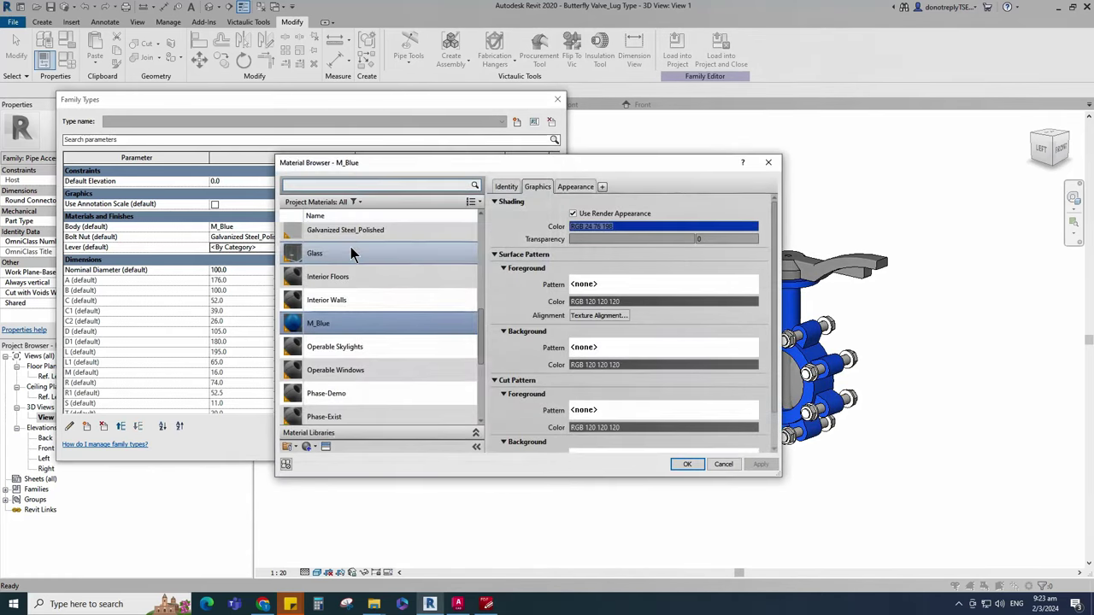
pyautogui.click(313, 447)
pyautogui.click(328, 458)
pyautogui.rightClick(342, 320)
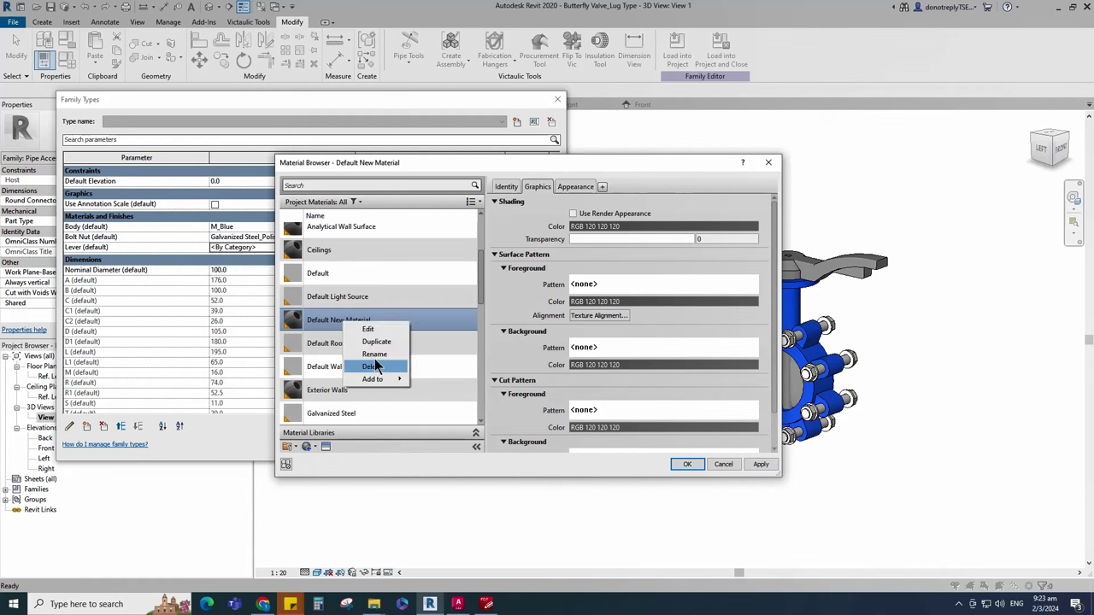
pyautogui.click(376, 360)
pyautogui.write('M')
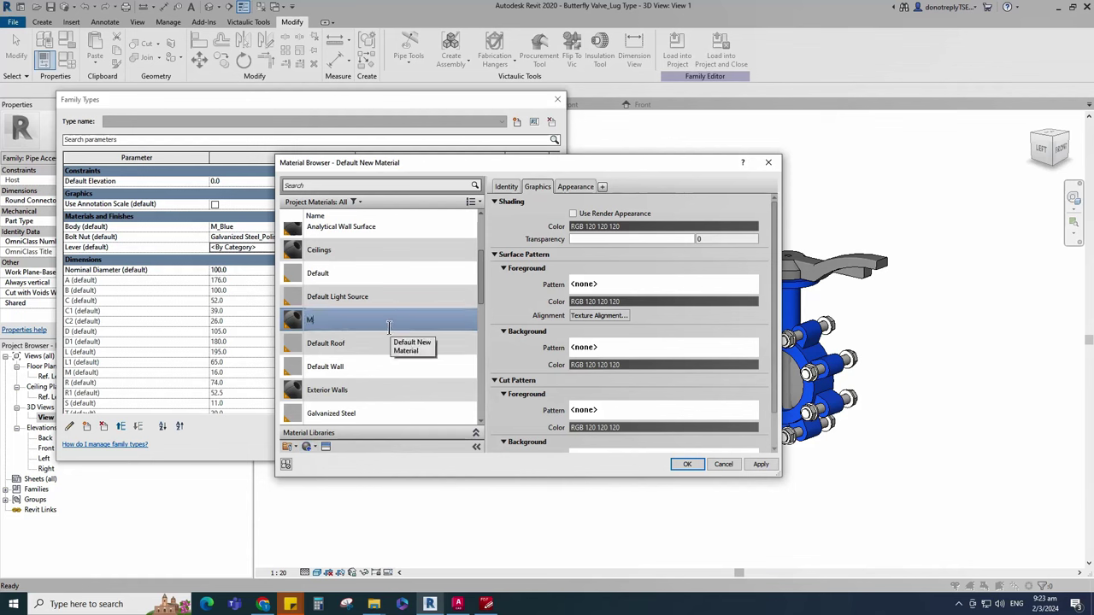
pyautogui.write('_Black')
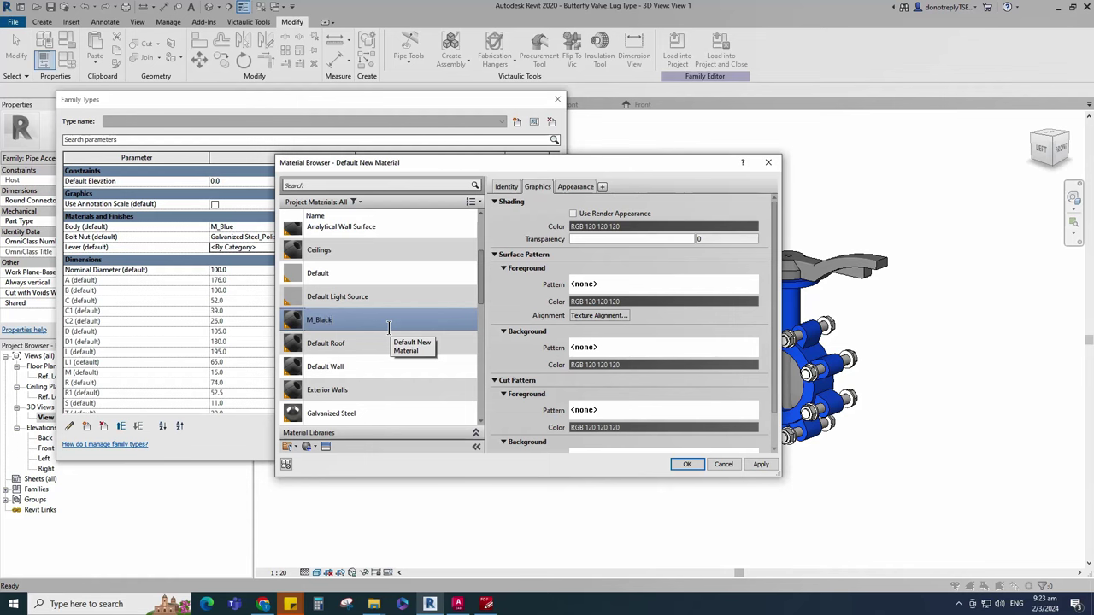
pyautogui.click(771, 464)
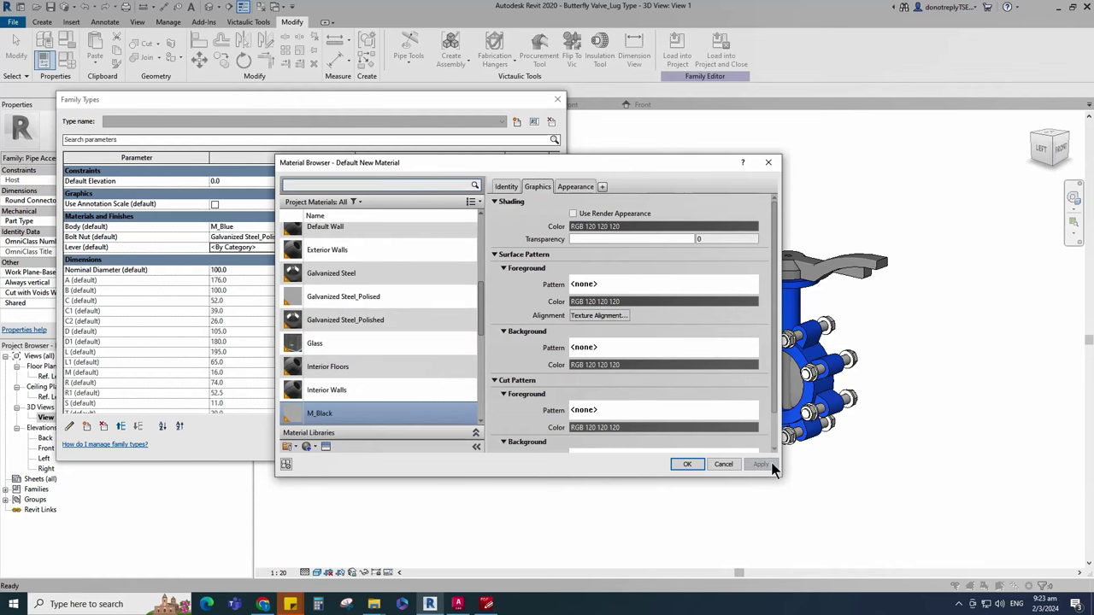
# Step: Replace M_Black's appearance with the Glossy - Black asset from the Metallic Paint category of the Appearance Library
pyautogui.click(325, 446)
pyautogui.click(39, 281)
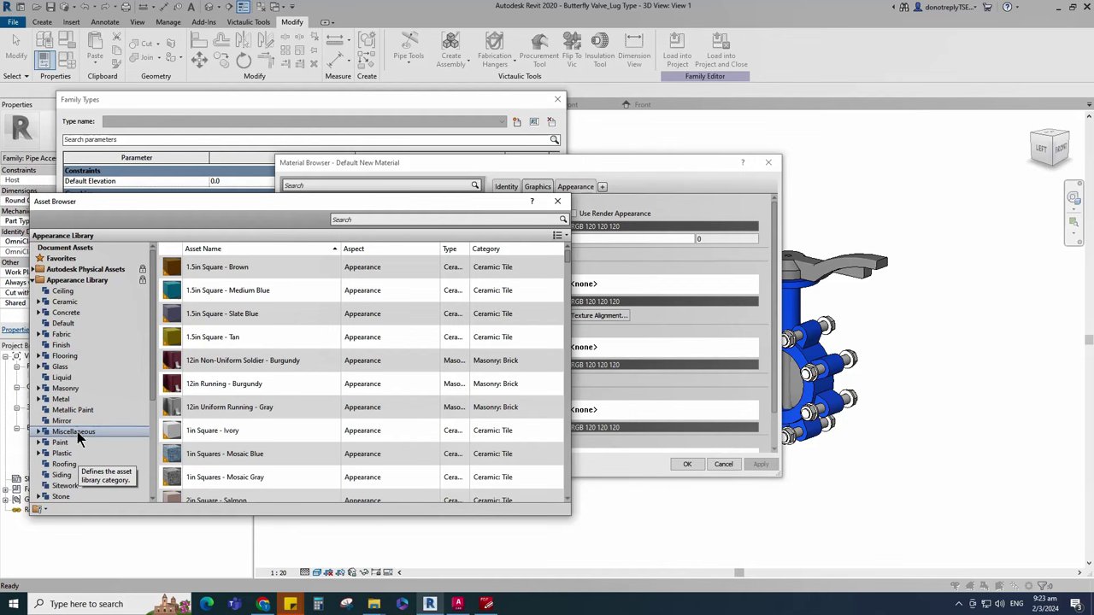
pyautogui.click(64, 410)
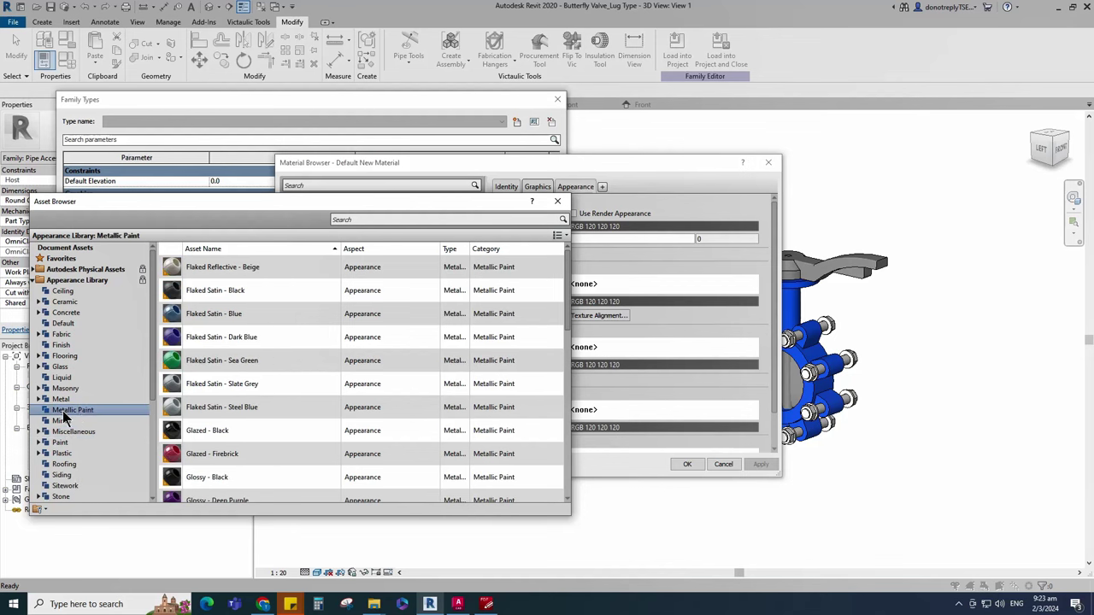
pyautogui.scroll(-2, 223, 435)
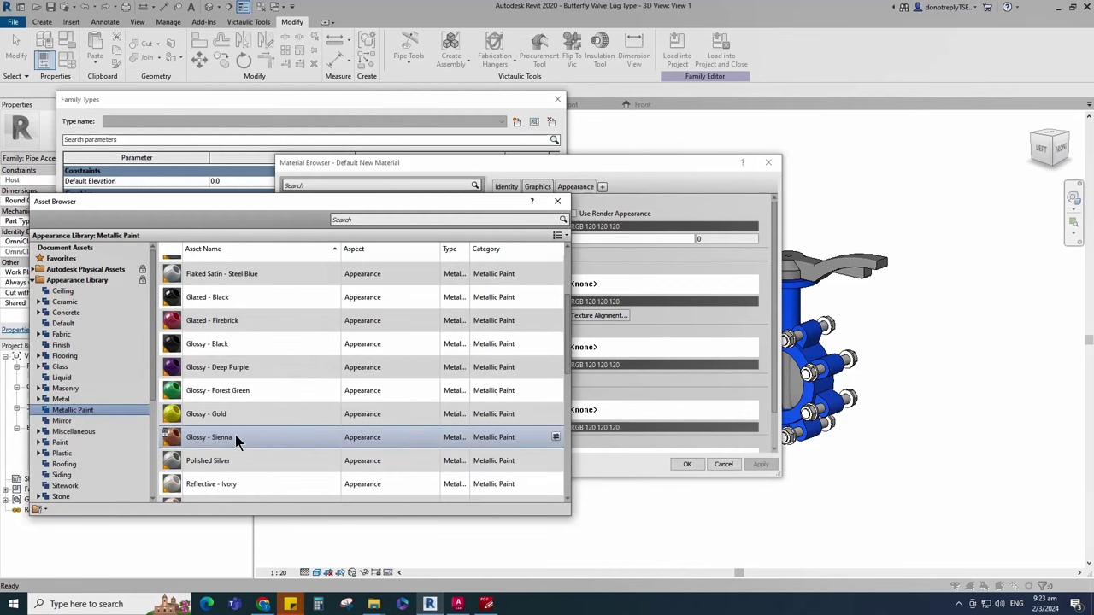
pyautogui.click(556, 343)
pyautogui.click(556, 203)
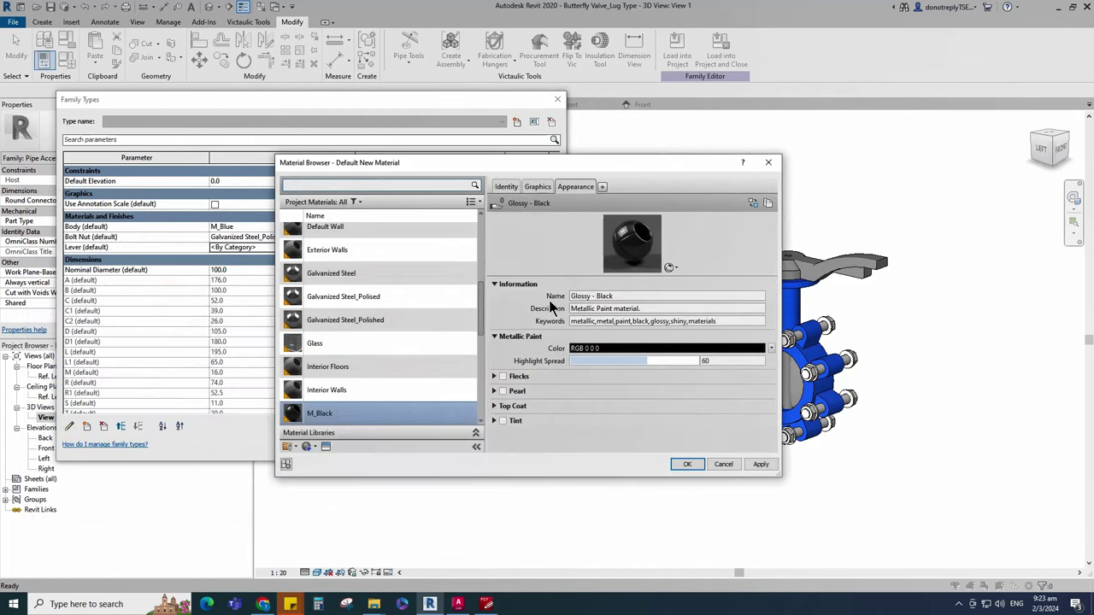
pyautogui.click(768, 204)
# Step: Make M_Black's shading use its render appearance, apply it to the Lever parameter and close the family types
pyautogui.click(537, 187)
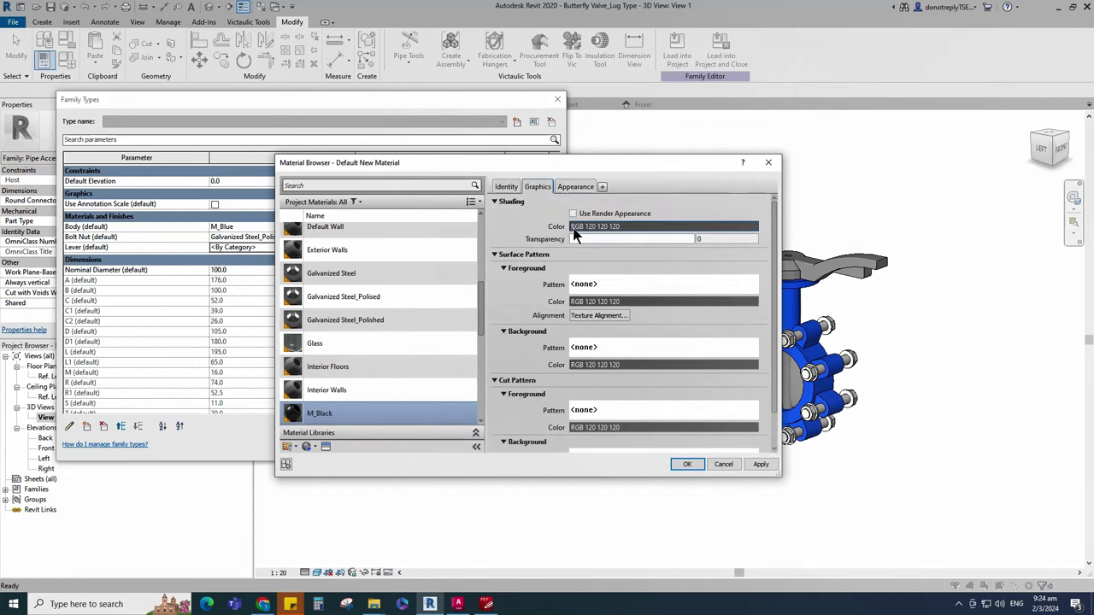
pyautogui.click(576, 213)
pyautogui.click(762, 467)
pyautogui.click(689, 466)
pyautogui.click(535, 450)
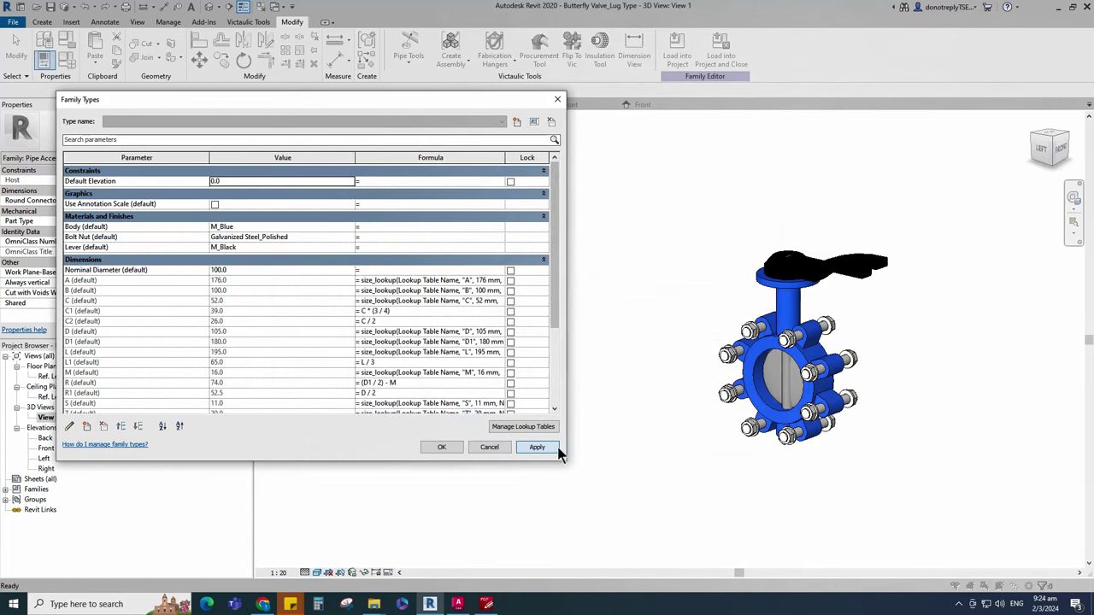
pyautogui.click(436, 447)
pyautogui.keyDown('shift'); pyautogui.moveTo(903, 330); pyautogui.dragTo(526, 555, button='middle'); pyautogui.keyUp('shift')
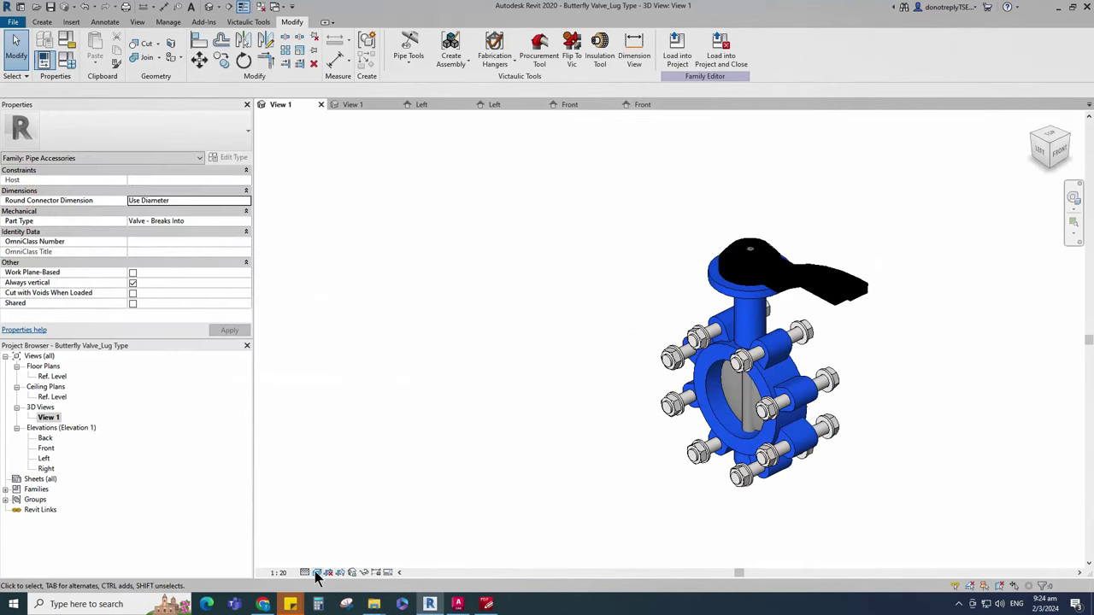
# Step: Change the family 3D view's visual style to a shaded display with visible edges and inspect the valve's other side
pyautogui.moveTo(586, 464)
pyautogui.keyDown('shift'); pyautogui.mouseDown(button='middle')
pyautogui.moveTo(890, 456)
pyautogui.moveTo(855, 479)
pyautogui.mouseUp(button='middle'); pyautogui.keyUp('shift')
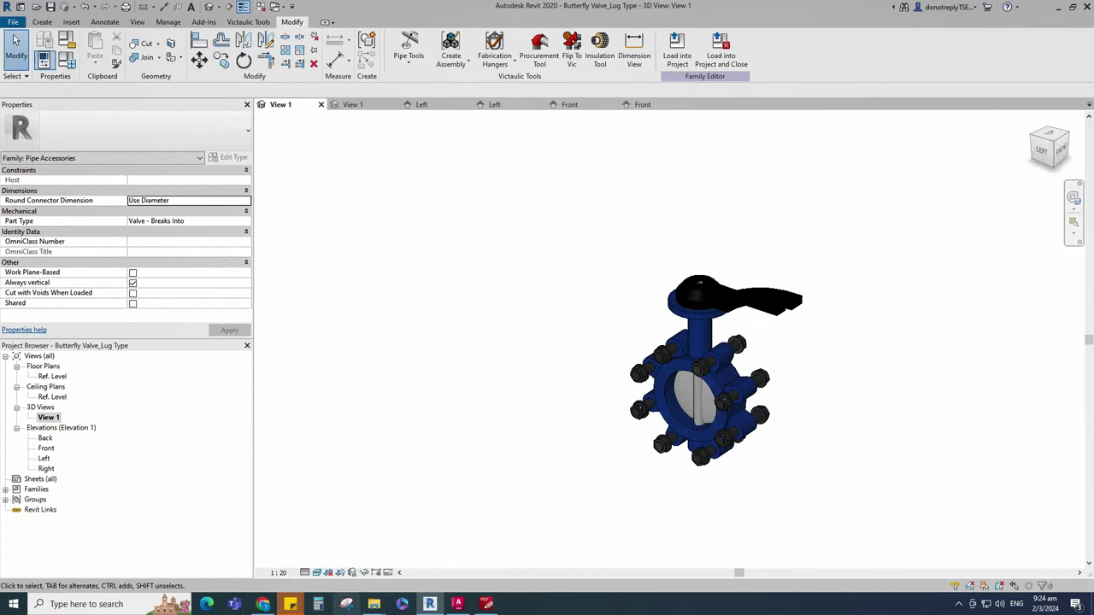
pyautogui.click(316, 572)
pyautogui.click(342, 526)
pyautogui.keyDown('shift'); pyautogui.moveTo(865, 419); pyautogui.dragTo(1031, 215, button='middle'); pyautogui.keyUp('shift')
pyautogui.scroll(3, 840, 448)
pyautogui.keyDown('shift'); pyautogui.moveTo(839, 448); pyautogui.dragTo(913, 425, button='middle'); pyautogui.keyUp('shift')
pyautogui.scroll(2, 914, 425)
# Step: Place a pipe connector on each of the two opposite circular faces of the valve body, then restore the home view
pyautogui.click(42, 21)
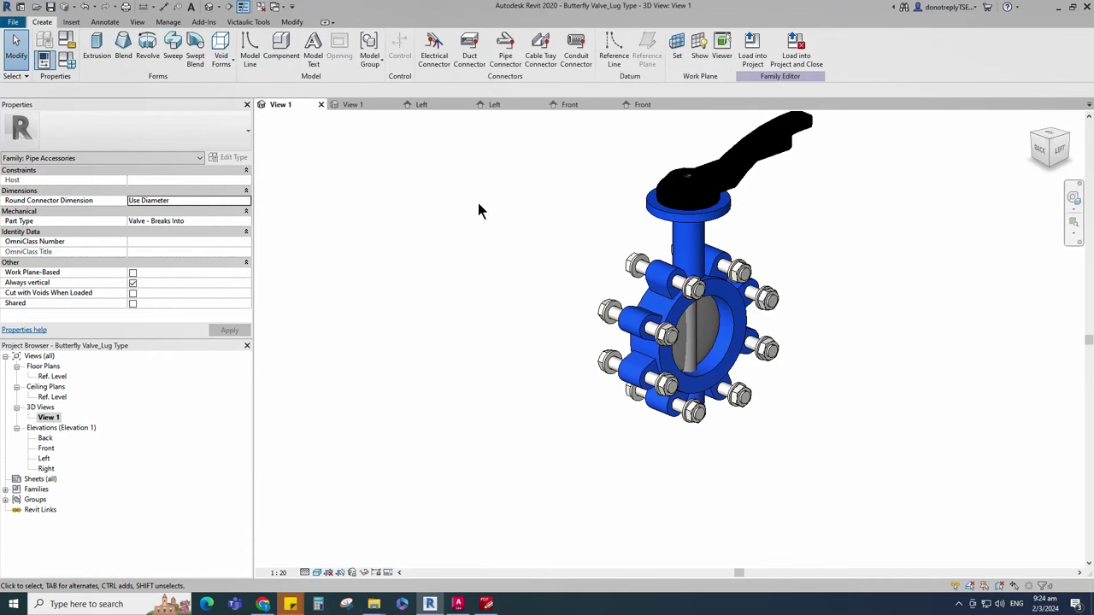
pyautogui.click(506, 48)
pyautogui.scroll(2, 838, 343)
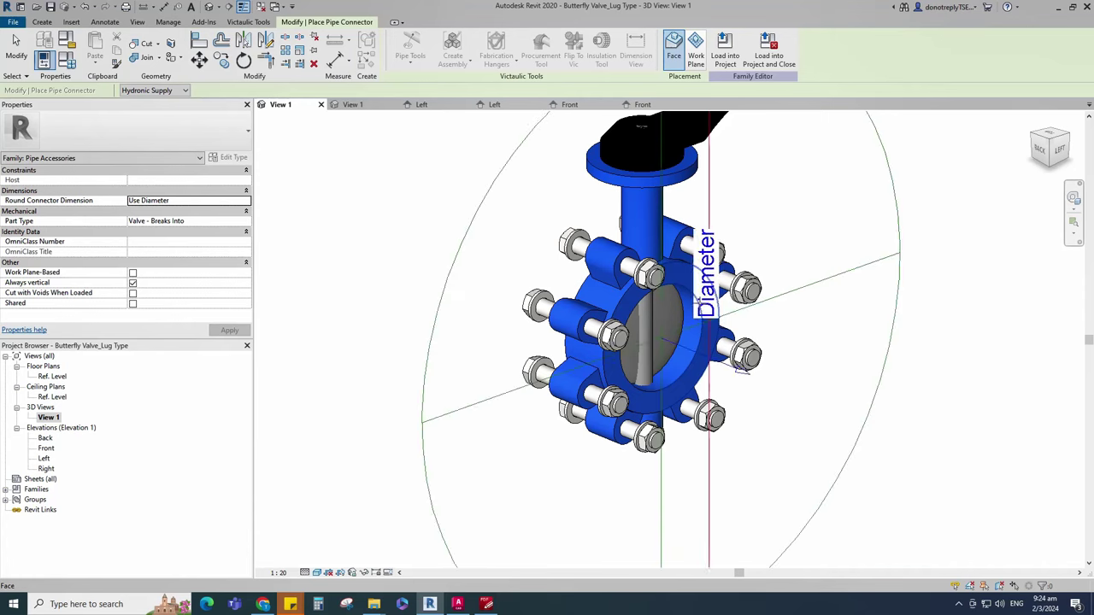
pyautogui.keyDown('shift'); pyautogui.moveTo(709, 313); pyautogui.dragTo(844, 336, button='middle'); pyautogui.keyUp('shift')
pyautogui.scroll(2, 843, 334)
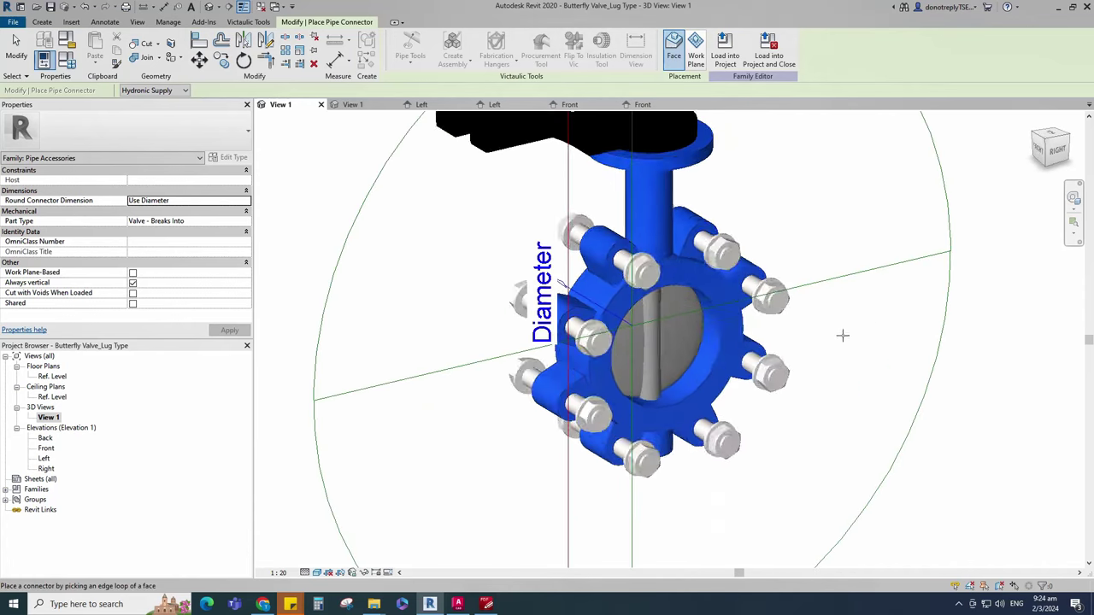
pyautogui.click(732, 330)
pyautogui.scroll(-4, 774, 355)
pyautogui.press('Escape')
pyautogui.click(1050, 147)
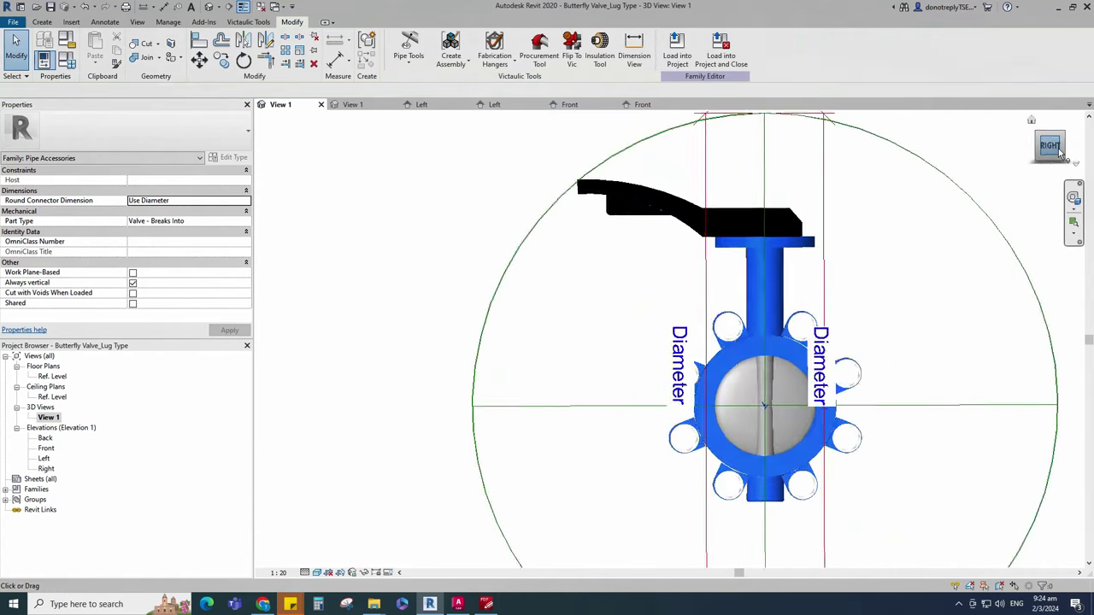
pyautogui.click(1032, 120)
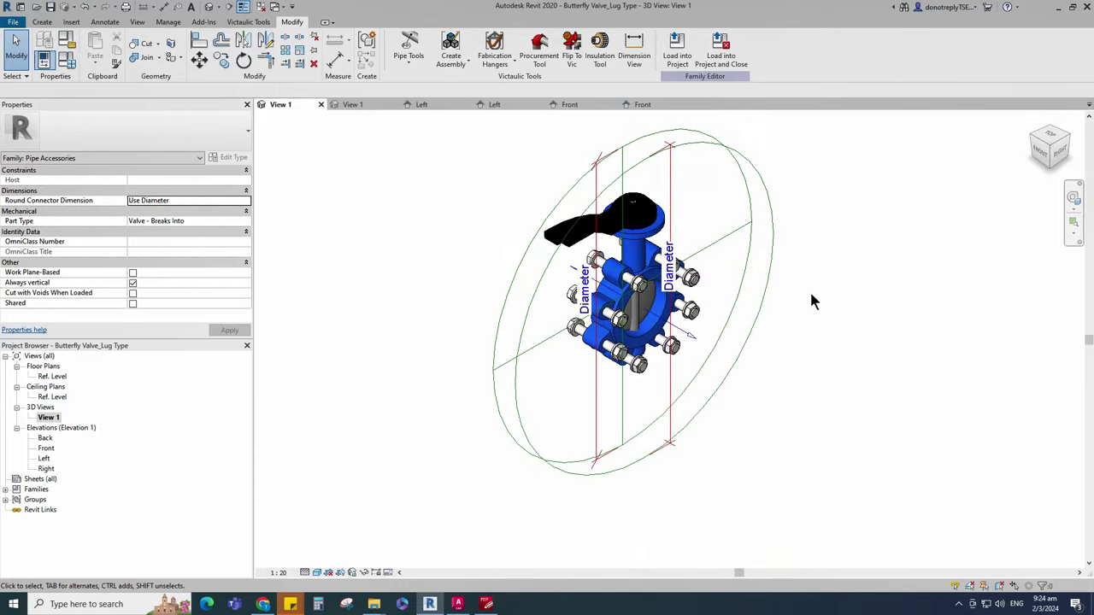
# Step: Select both pipe connectors and link their Diameter to the family's nominal diameter parameter
pyautogui.click(742, 360)
pyautogui.click(733, 47)
pyautogui.click(736, 354)
pyautogui.moveTo(607, 486); pyautogui.dragTo(535, 407)
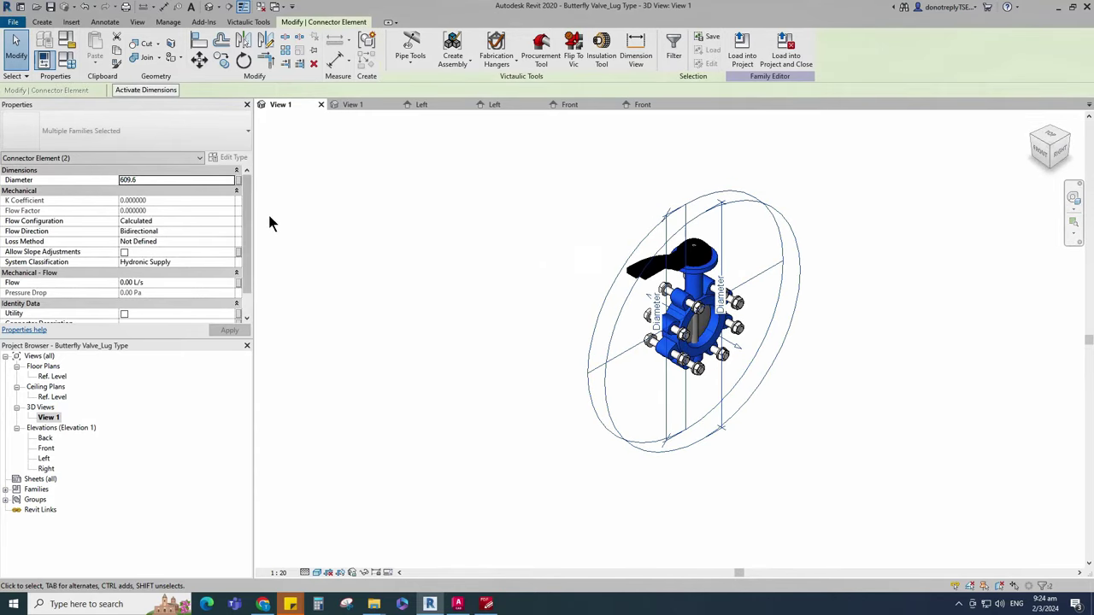
pyautogui.click(239, 179)
pyautogui.click(389, 338)
pyautogui.click(438, 413)
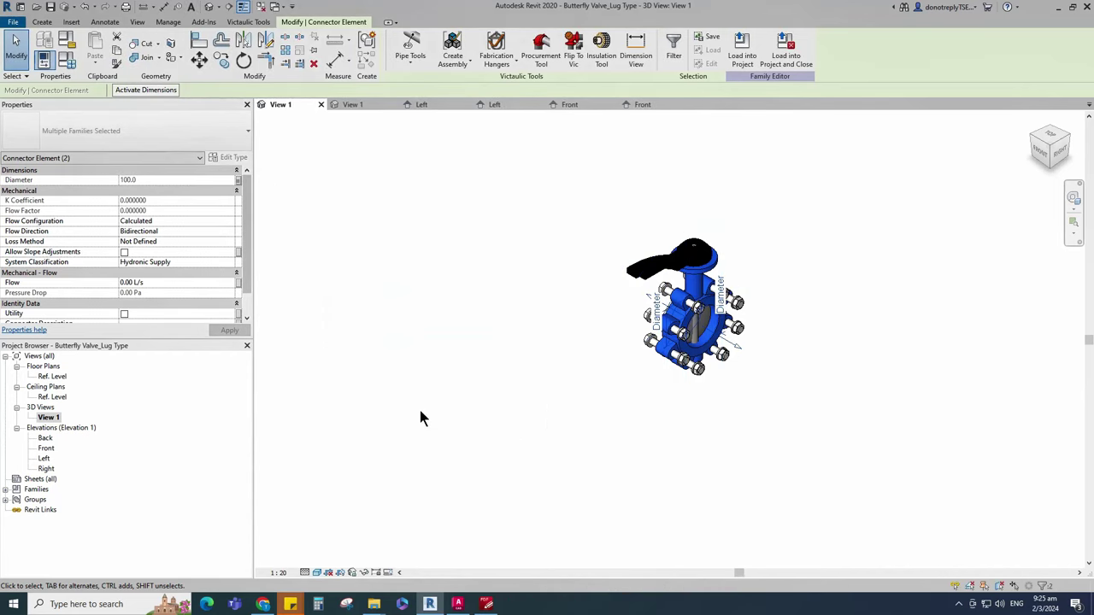
# Step: Set both connectors' Loss Method to K Coefficient and their System Classification to Global
pyautogui.click(232, 242)
pyautogui.click(152, 263)
pyautogui.click(227, 263)
pyautogui.scroll(-3, 201, 289)
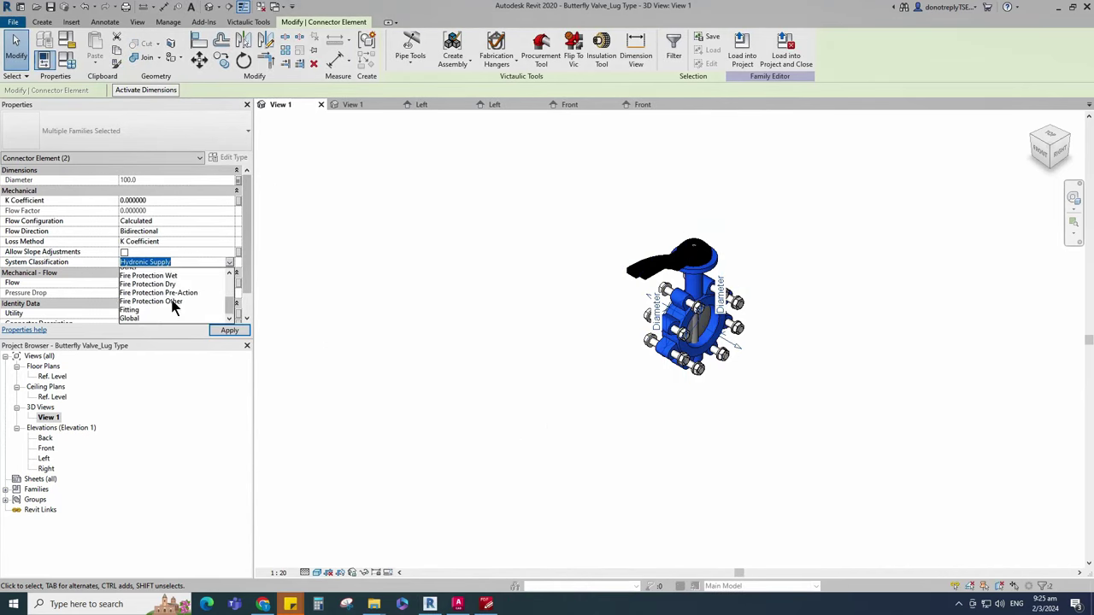
pyautogui.click(138, 318)
pyautogui.click(446, 368)
pyautogui.scroll(2, 530, 210)
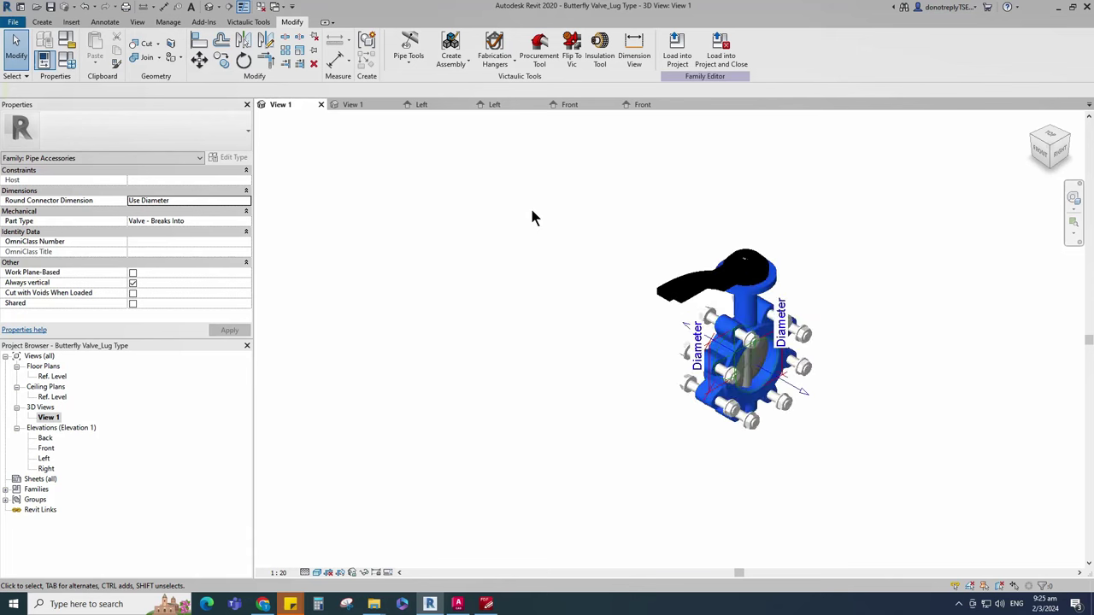
pyautogui.click(1057, 149)
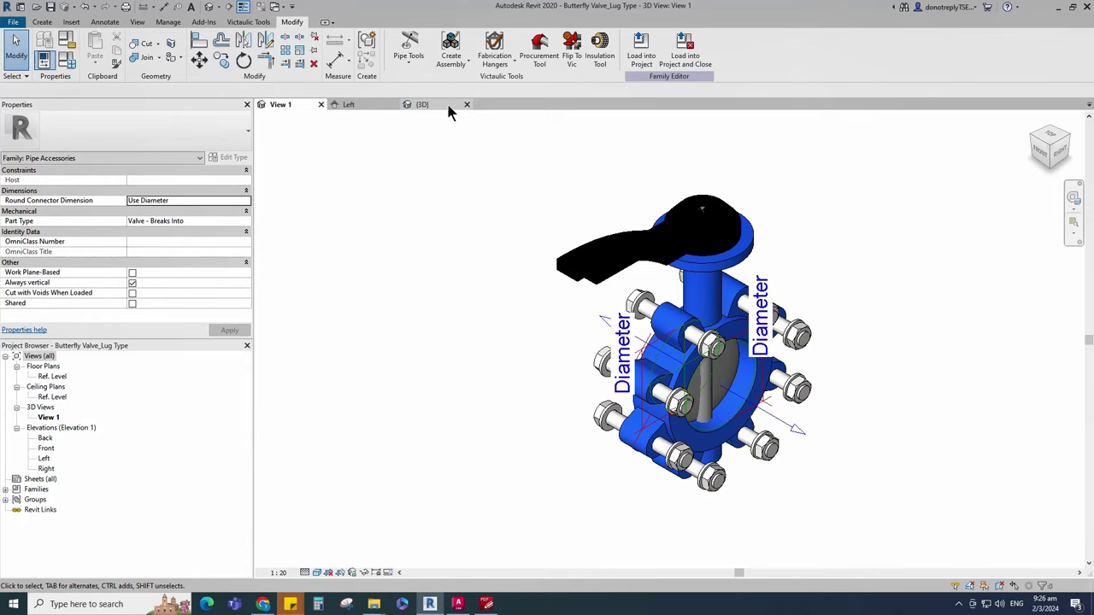
# Step: Switch to the Piping_Pratical_1 project's {3D} view and examine the butterfly valves installed on the different pipe sizes
pyautogui.click(448, 106)
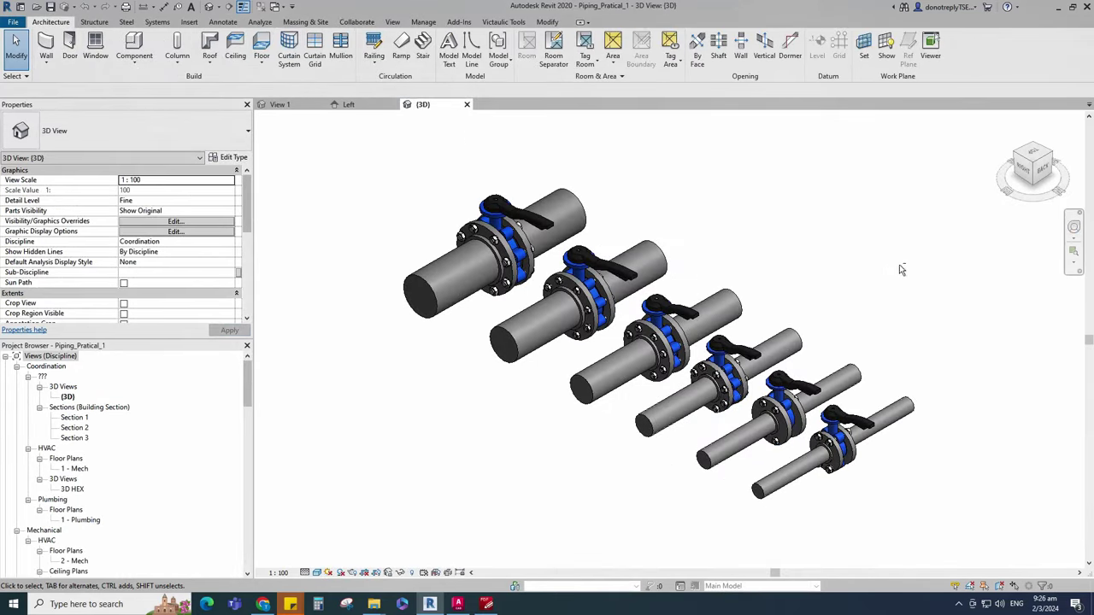
pyautogui.keyDown('shift'); pyautogui.moveTo(891, 272); pyautogui.dragTo(479, 291, button='middle'); pyautogui.keyUp('shift')
pyautogui.keyDown('shift'); pyautogui.moveTo(929, 410); pyautogui.dragTo(532, 419, button='middle'); pyautogui.keyUp('shift')
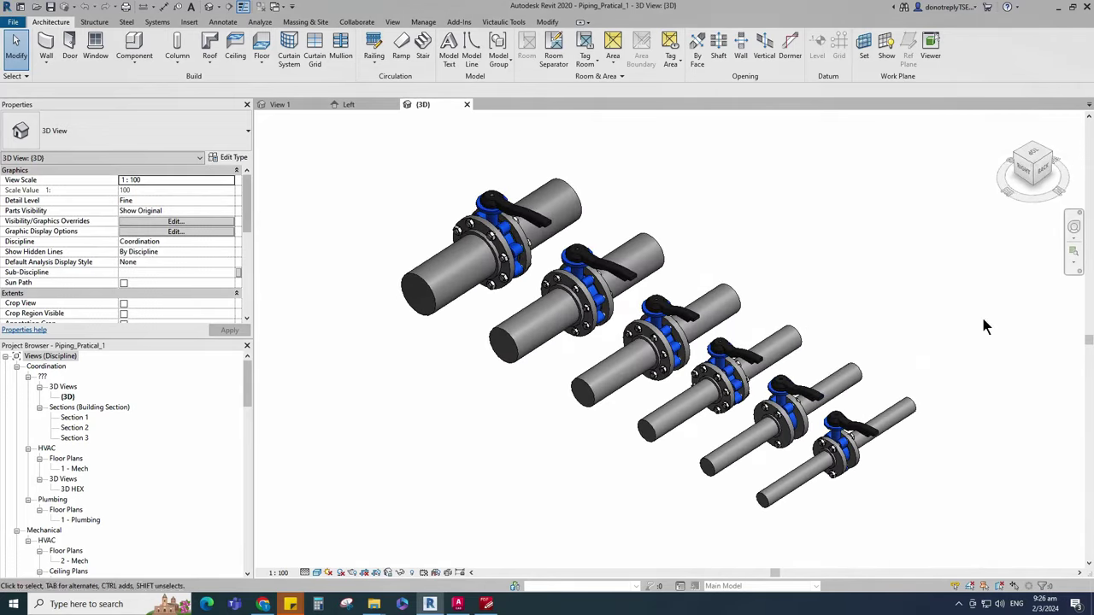
pyautogui.click(1033, 166)
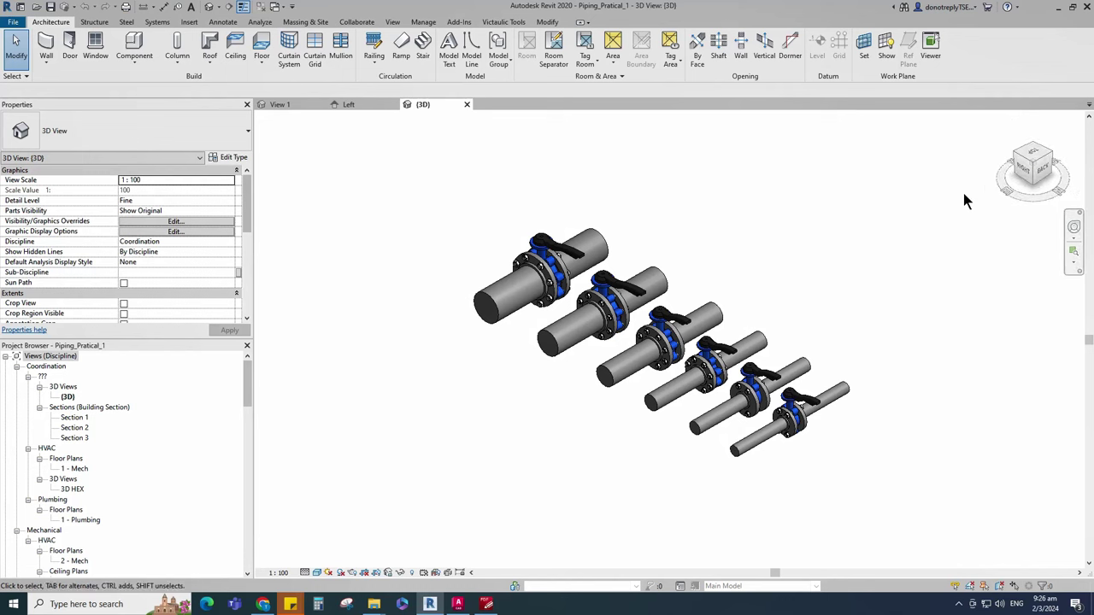